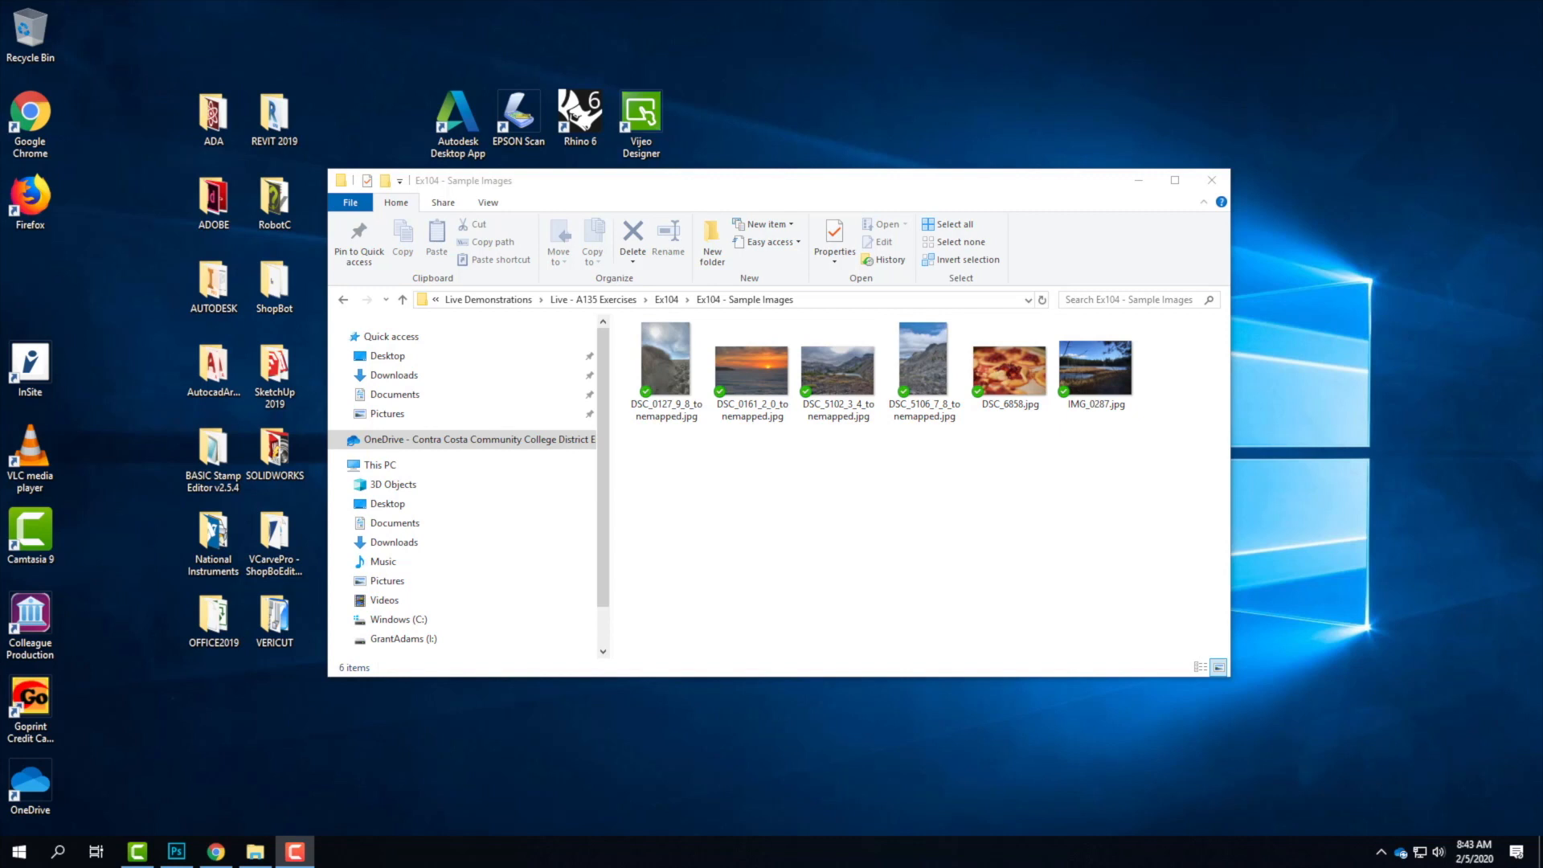
Switch to Photoshop and open DSC_0127_9_8_tonemapped.jpg from the OneDrive folder Live Demonstrations > Live - A135 Exercises > Ex104 > Ex104 - Sample Images.
click(176, 851)
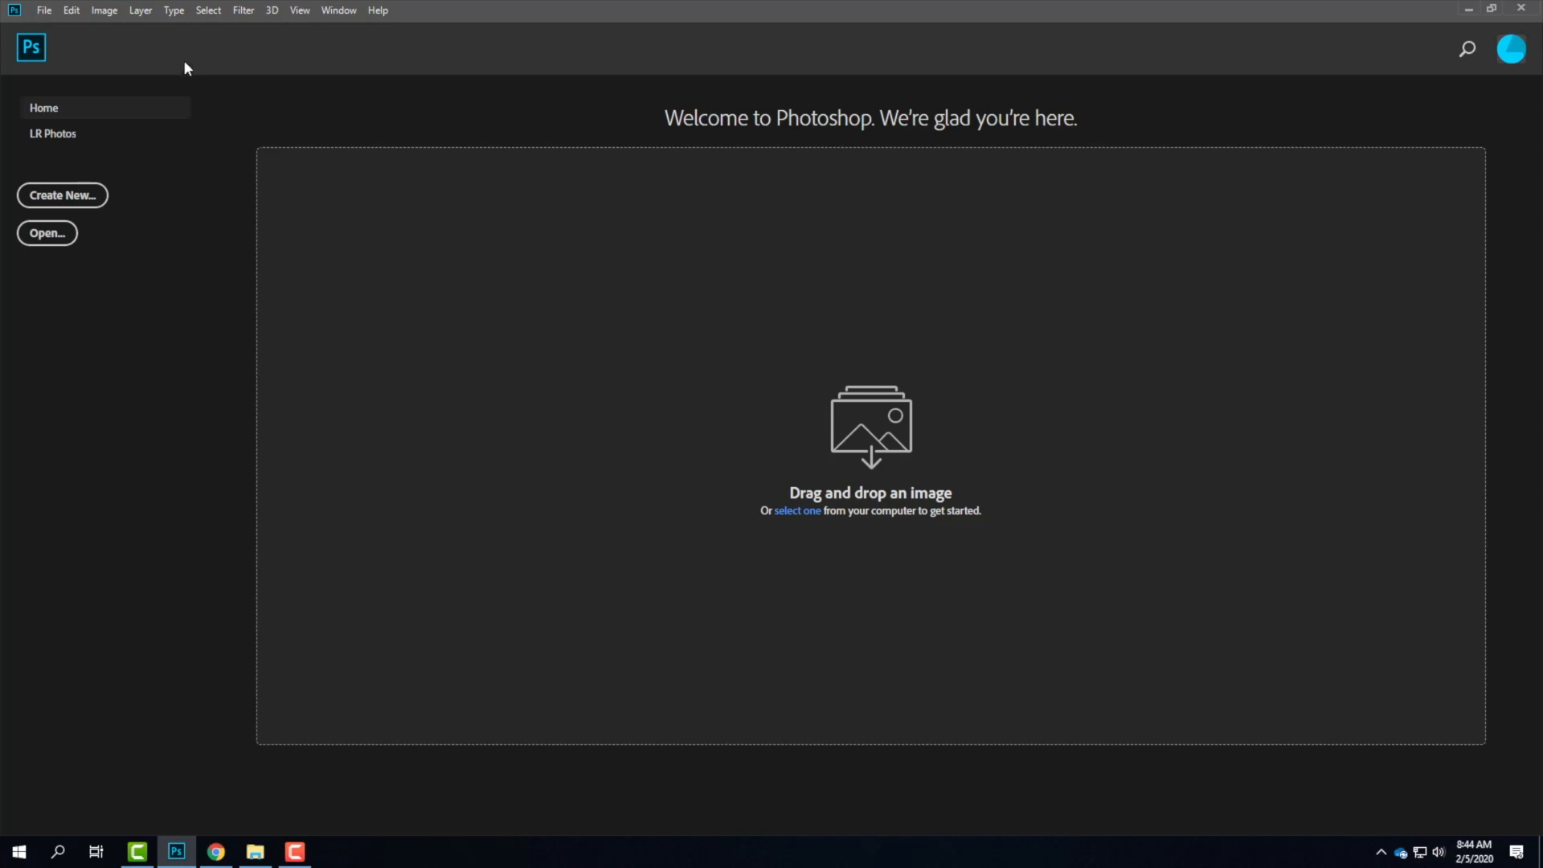
click(44, 10)
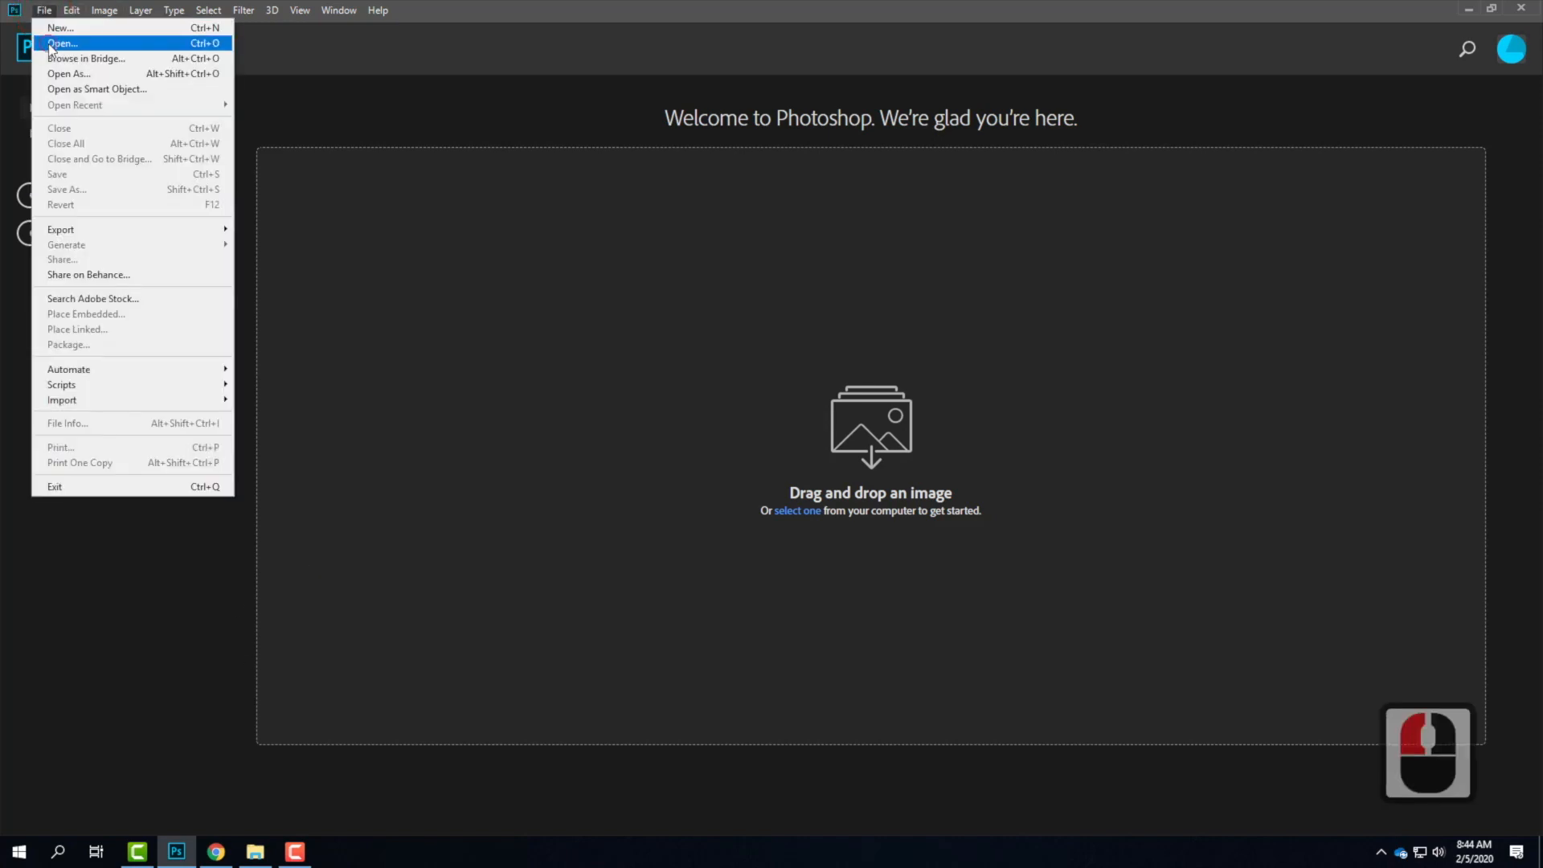
click(49, 44)
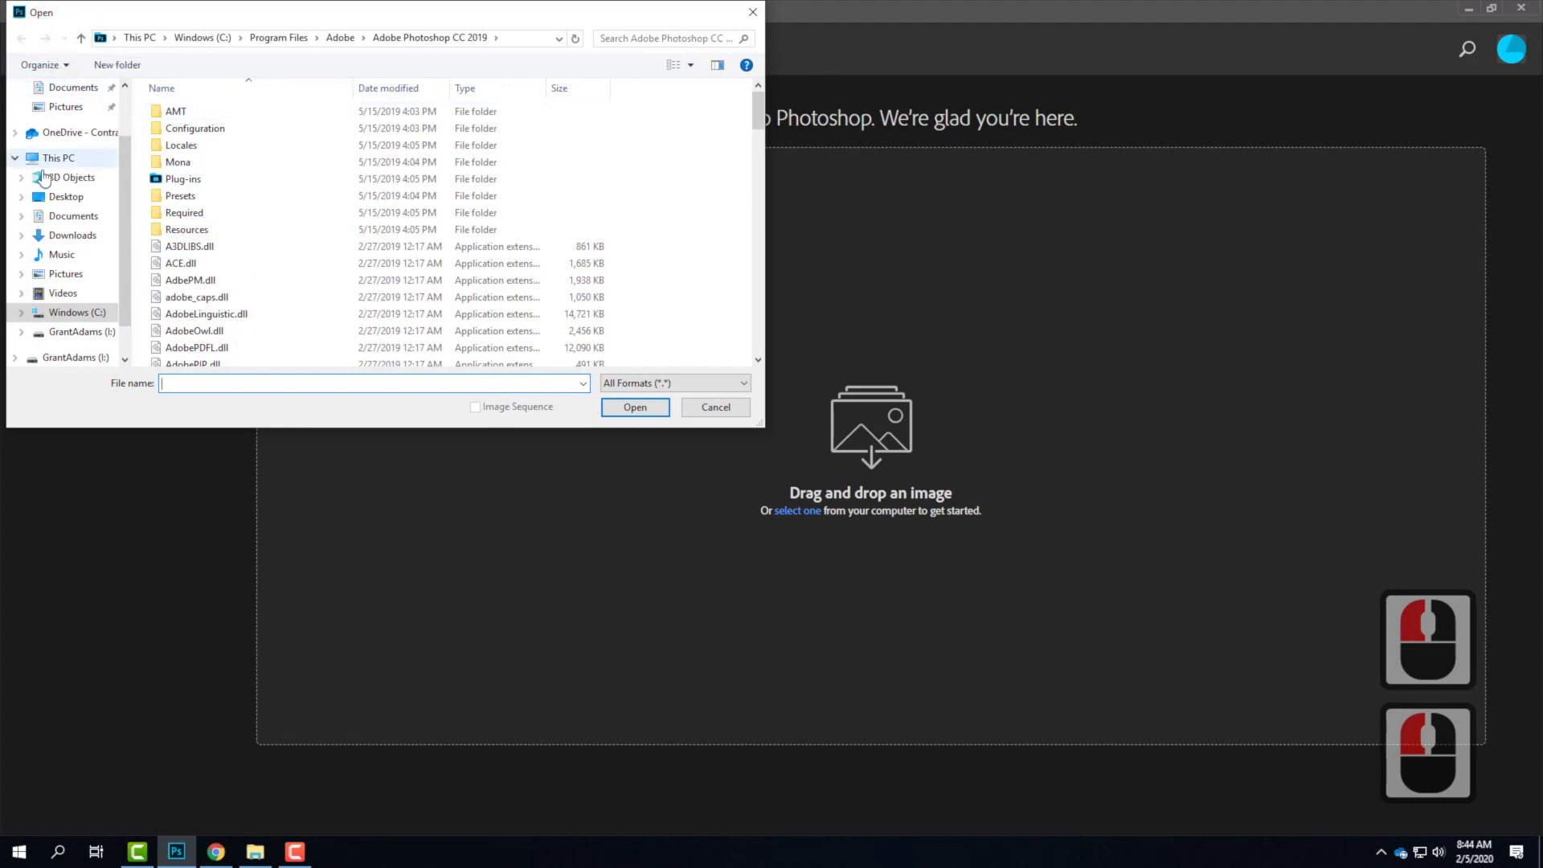
click(63, 132)
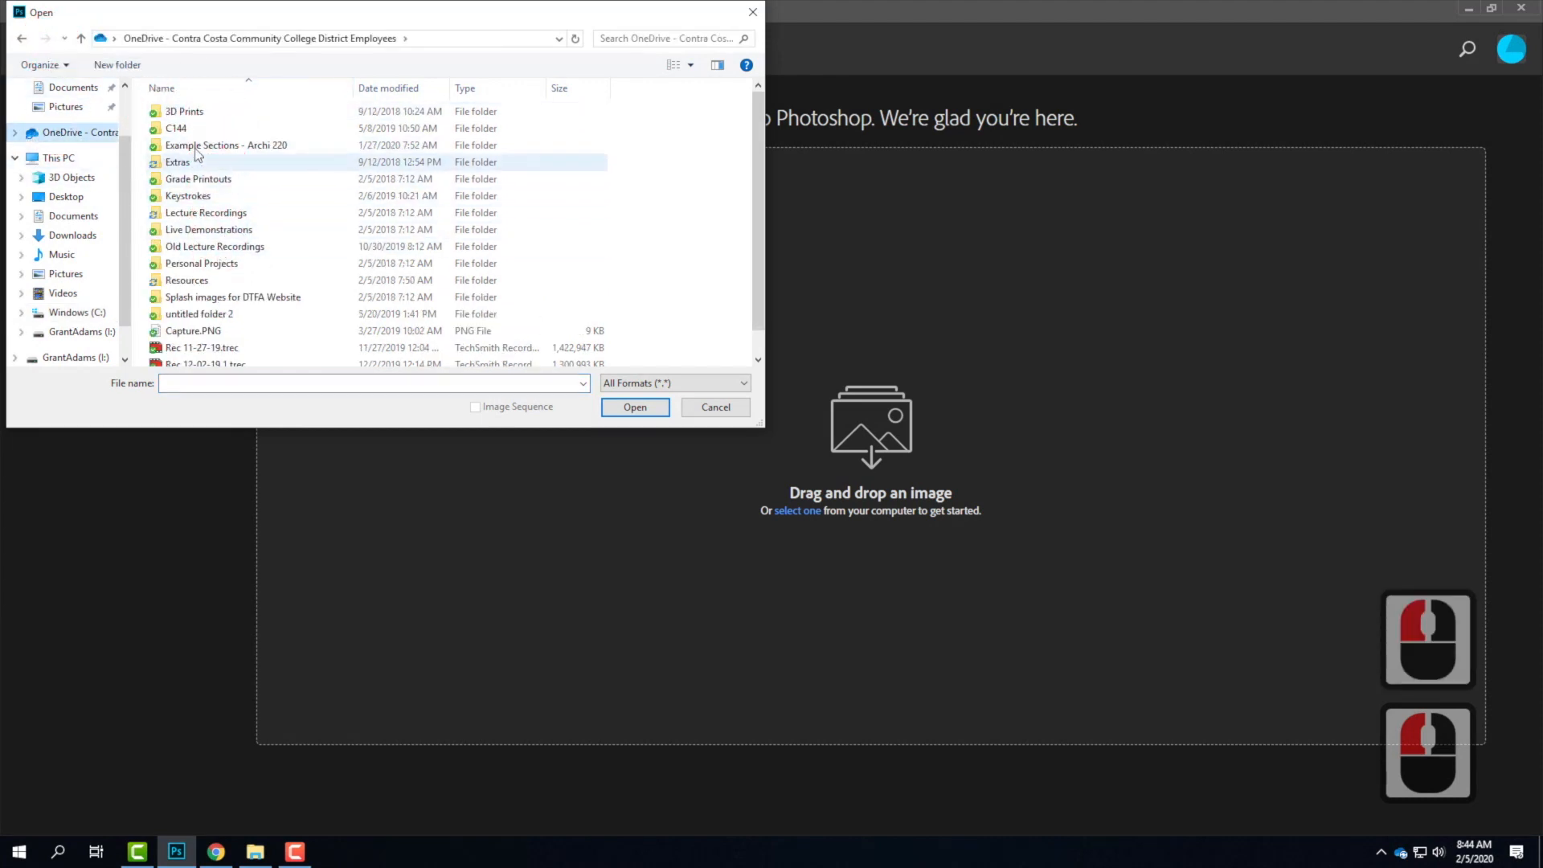
double_click(200, 229)
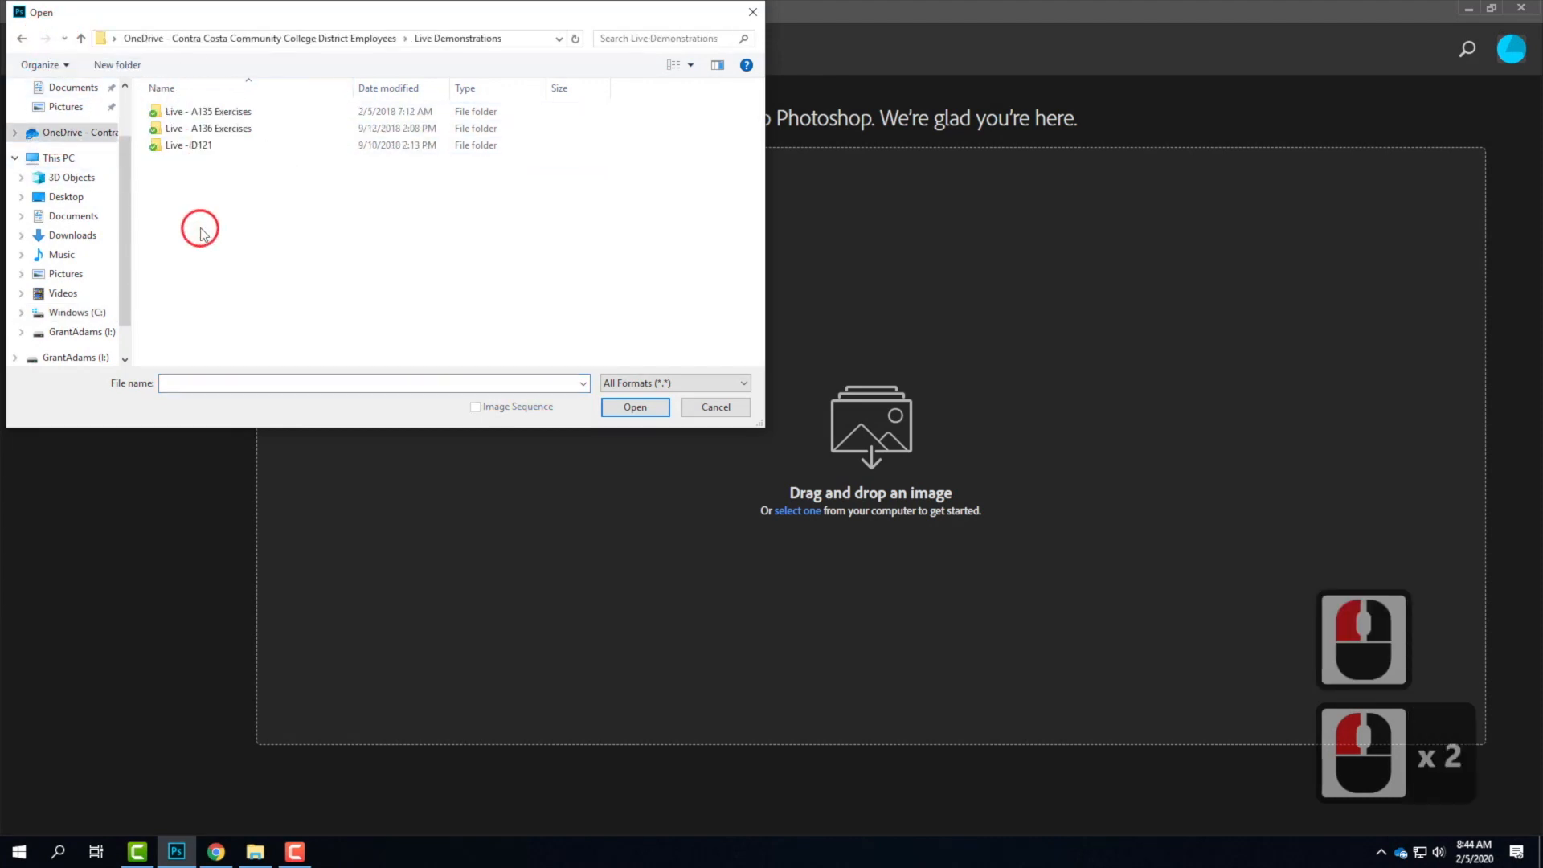
double_click(199, 115)
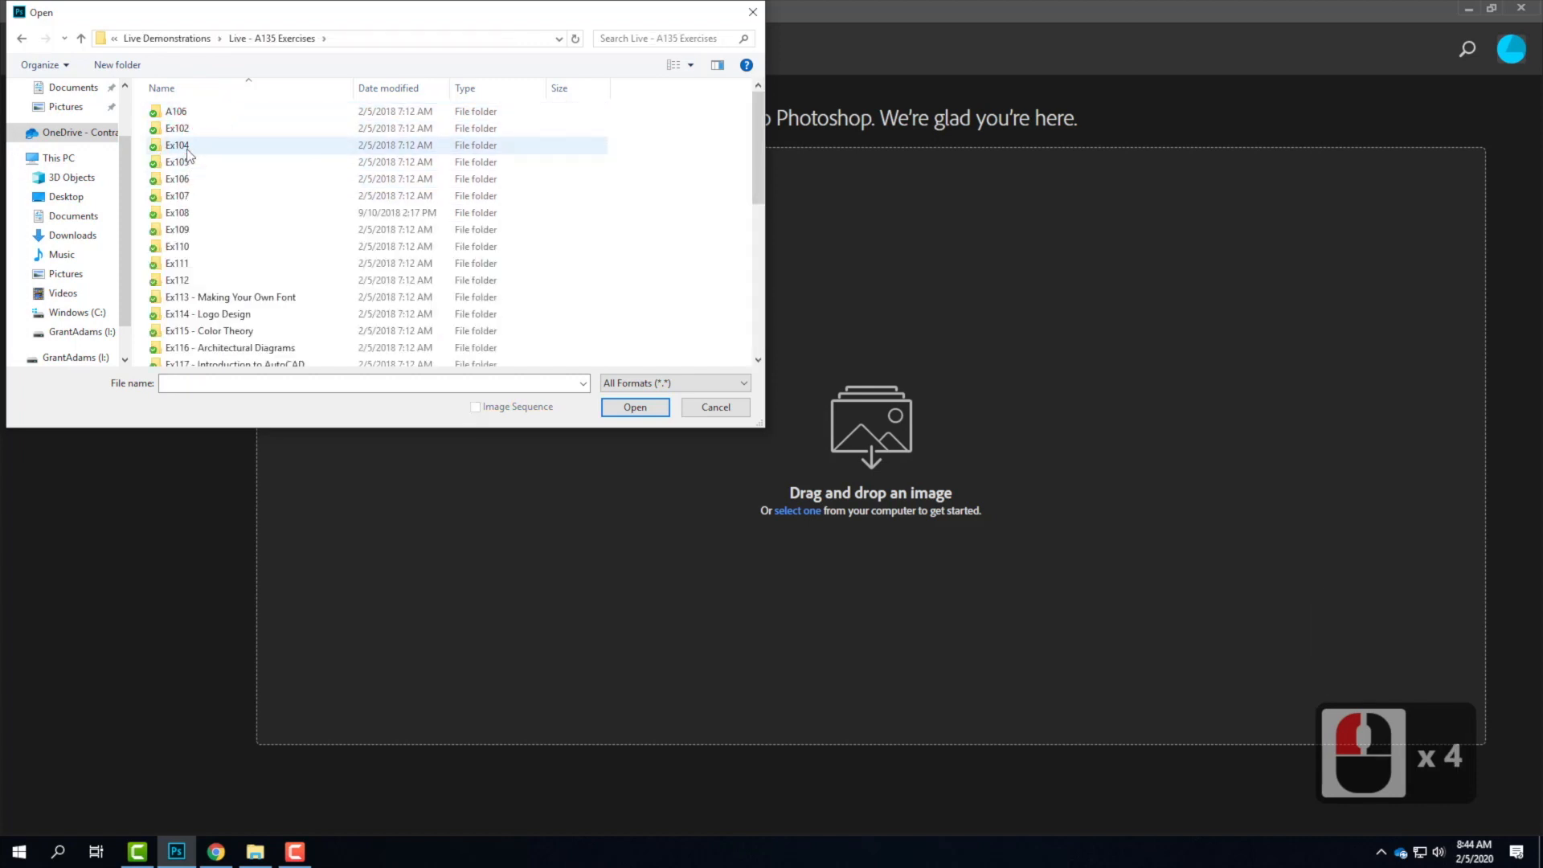
double_click(182, 145)
double_click(184, 118)
click(193, 119)
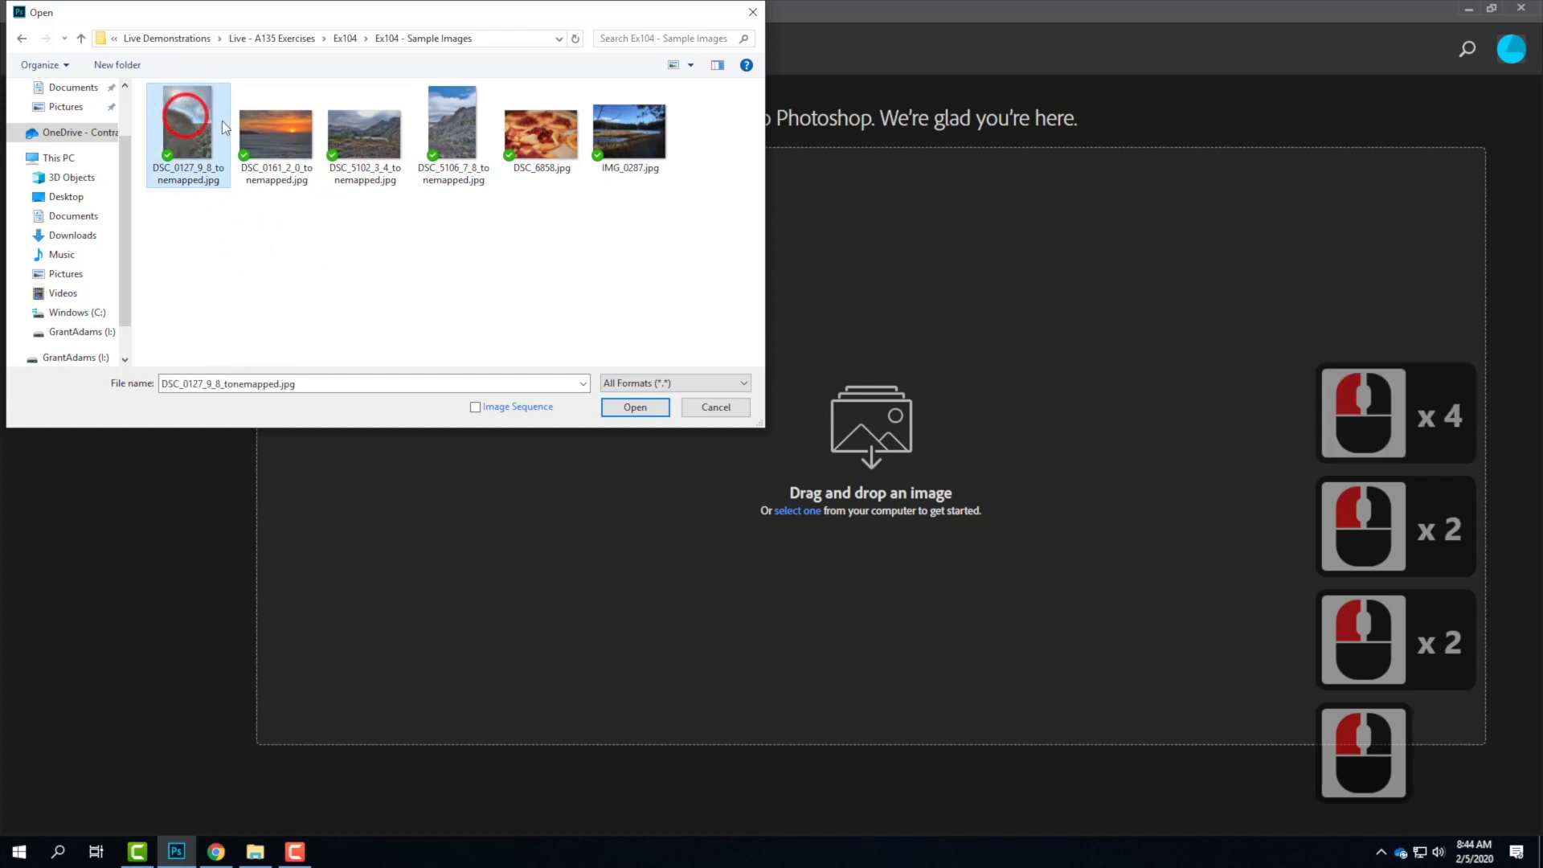
click(633, 407)
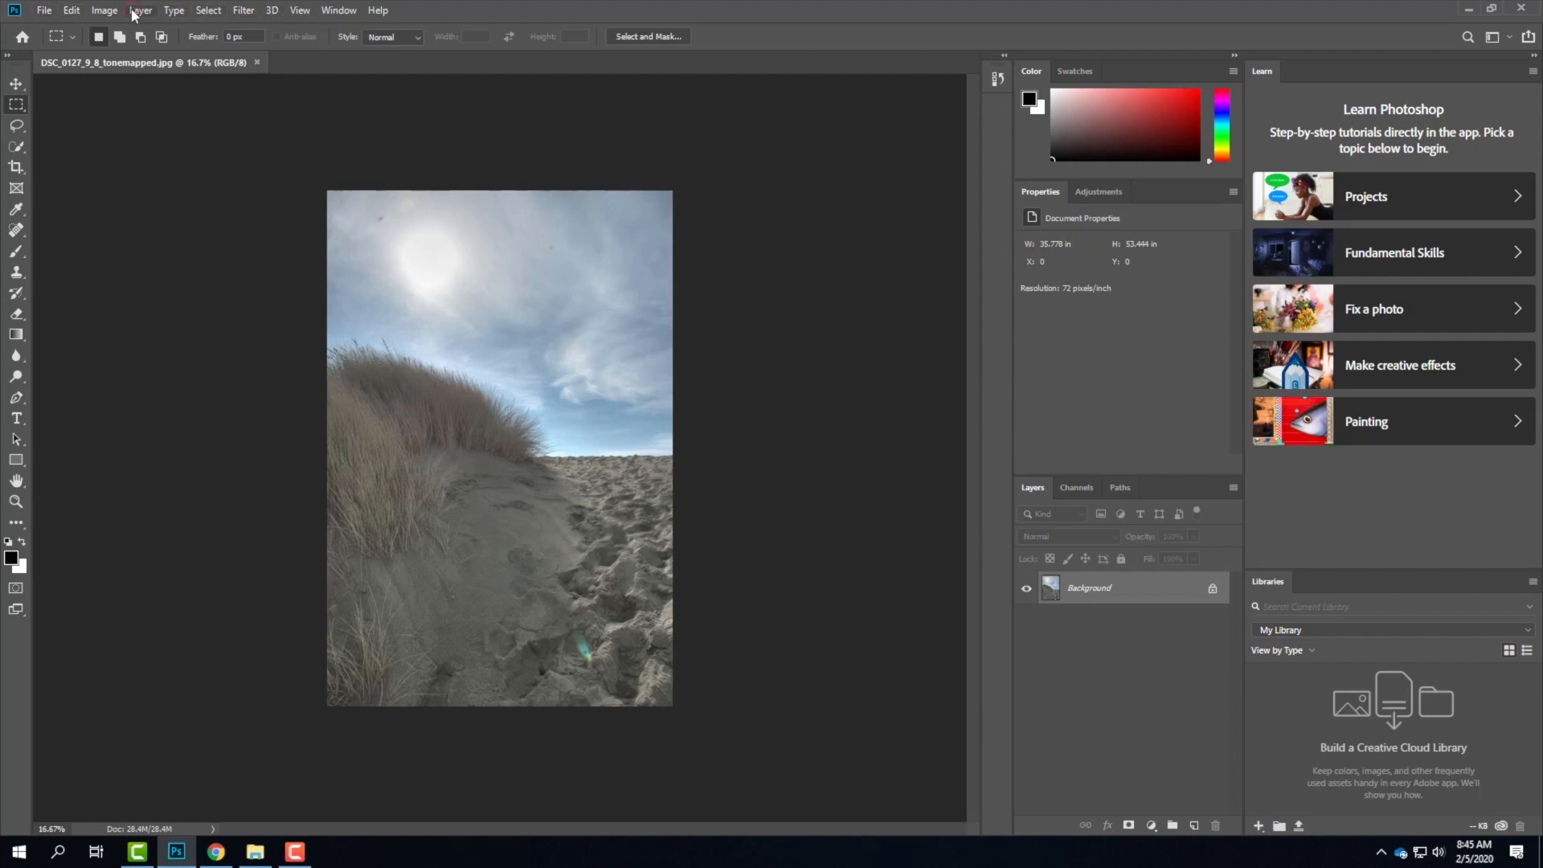
click(159, 11)
mouse_move(142, 11)
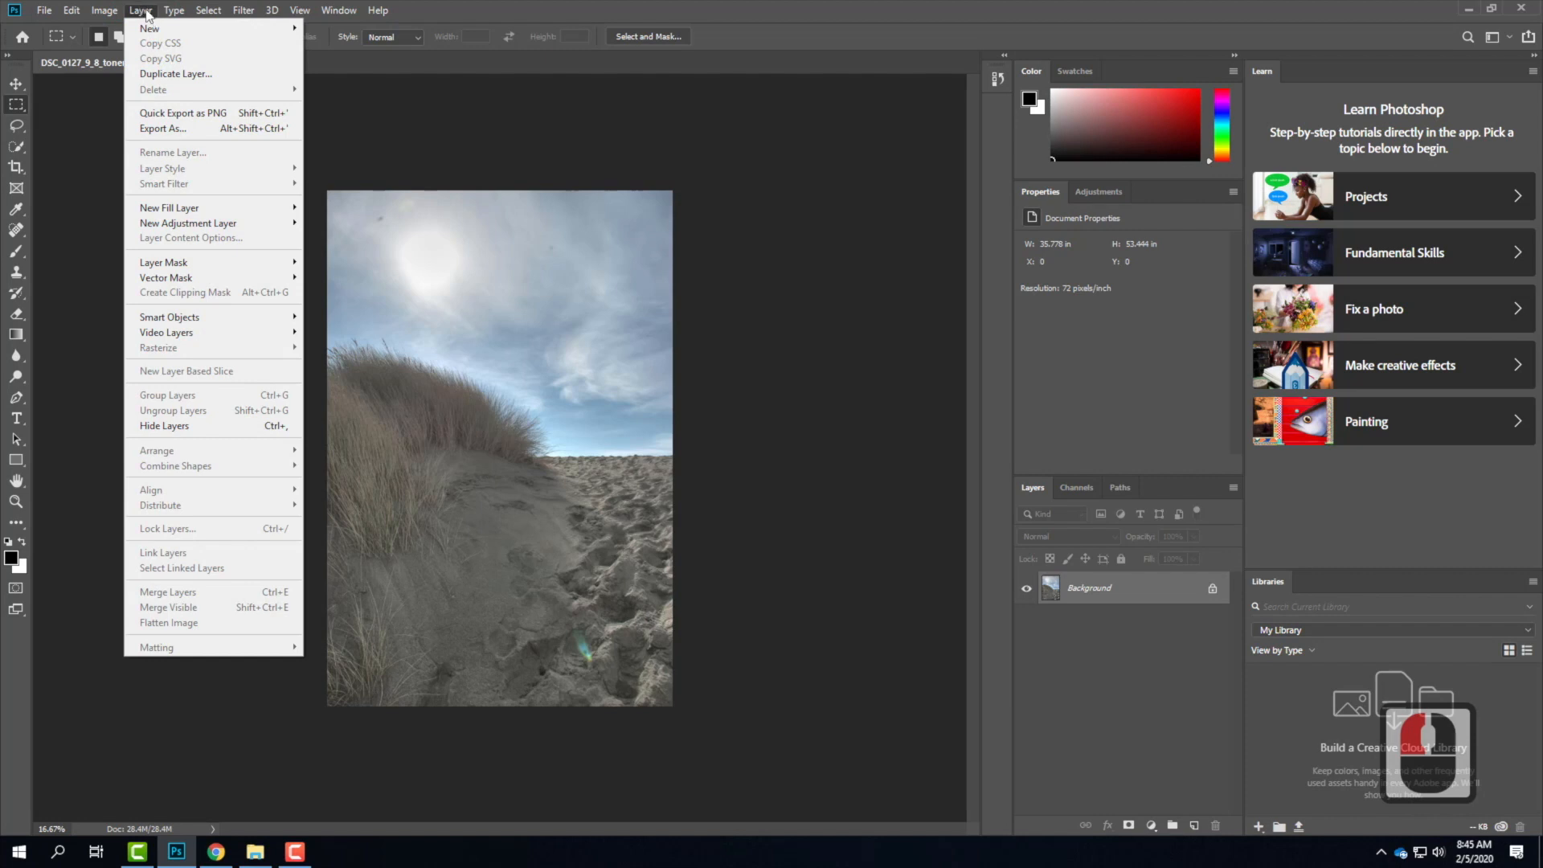
click(152, 13)
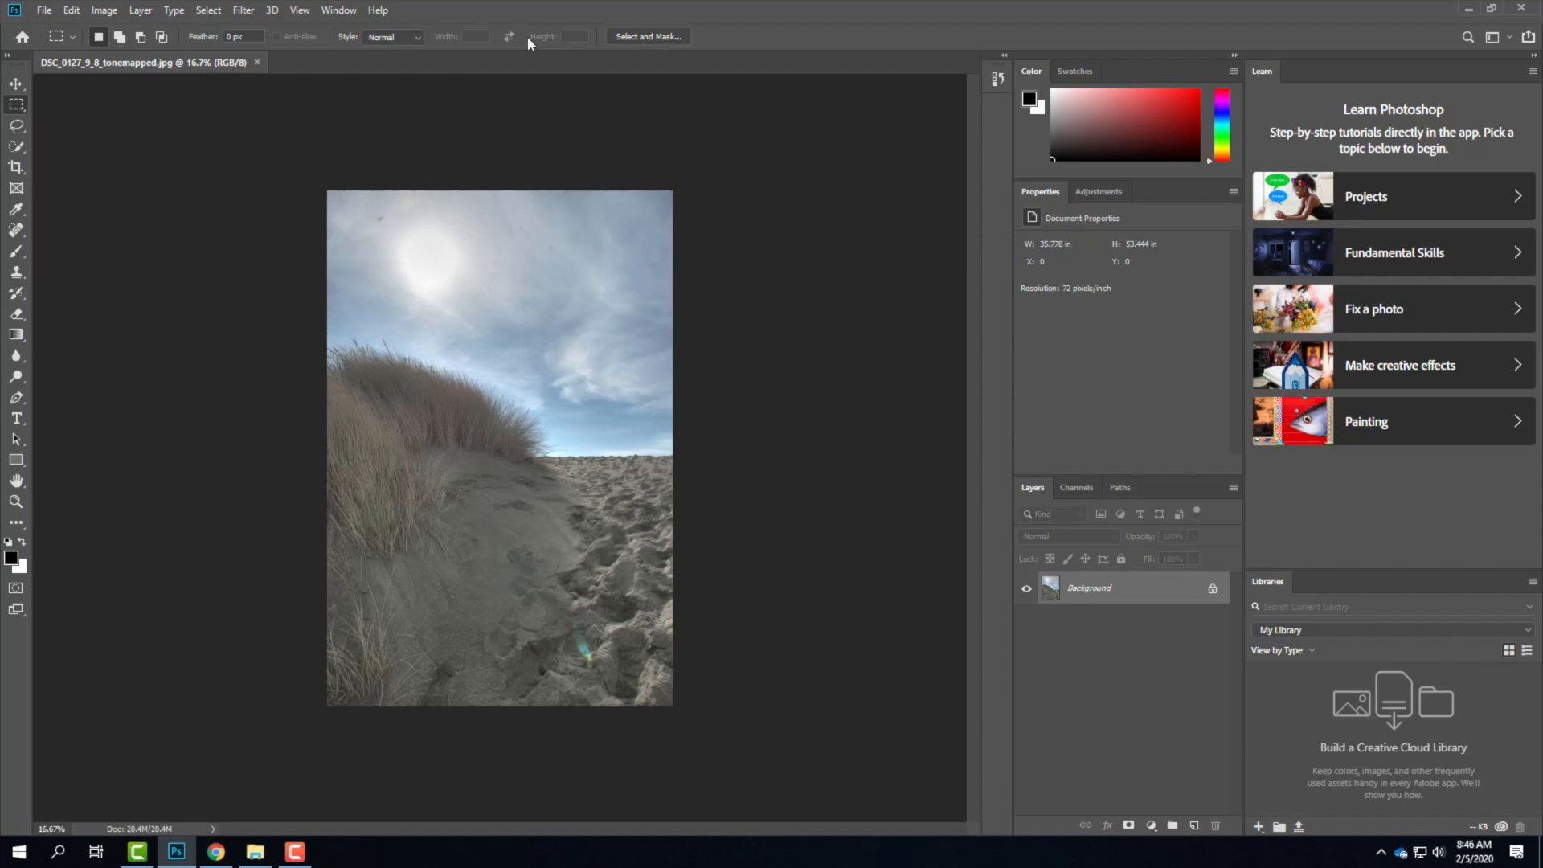
click(17, 253)
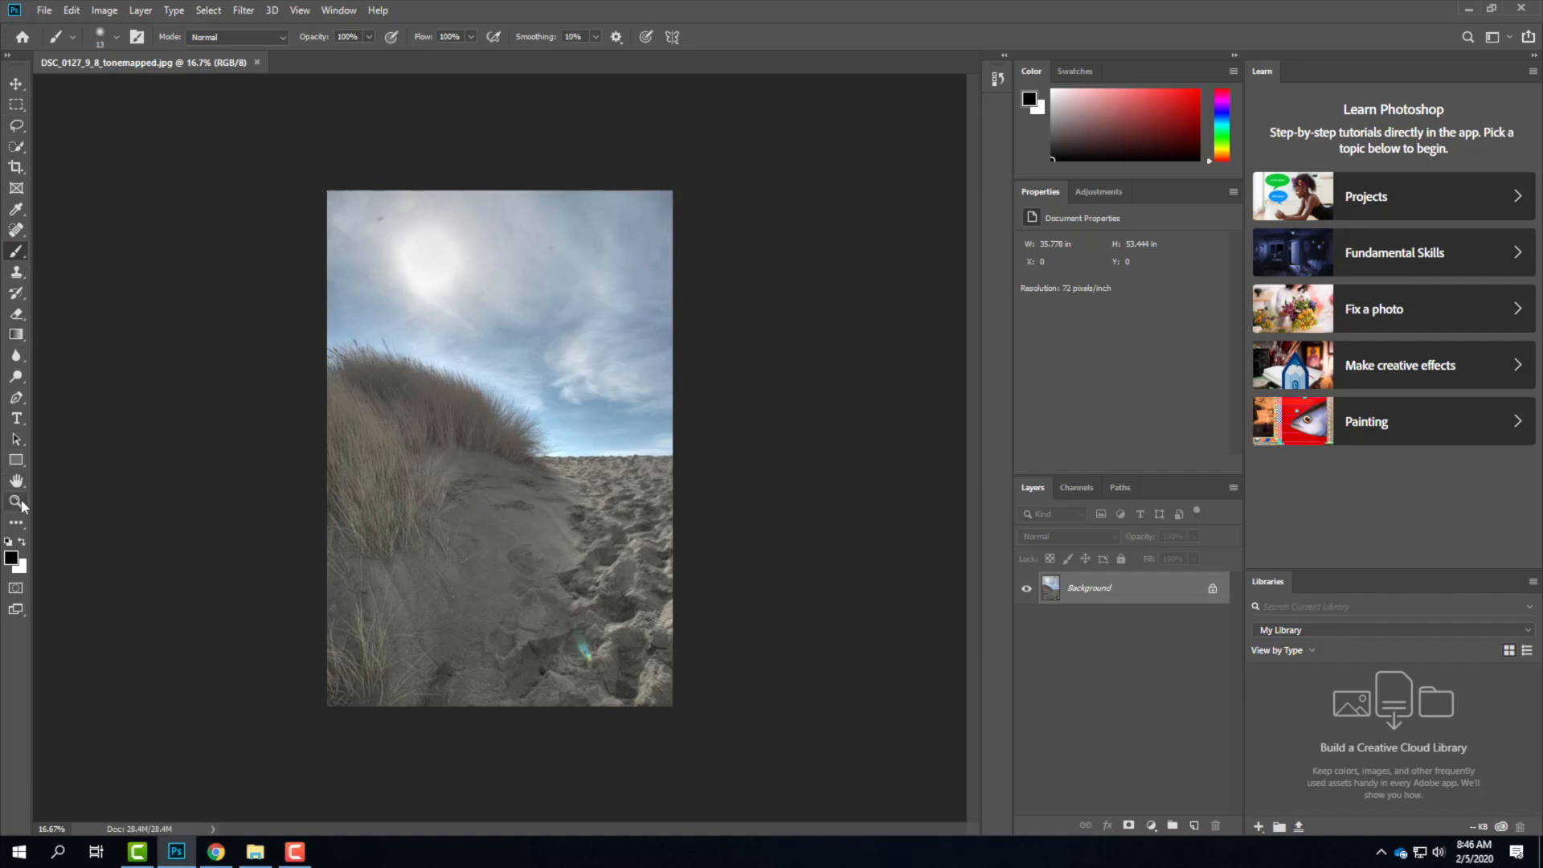
click(17, 273)
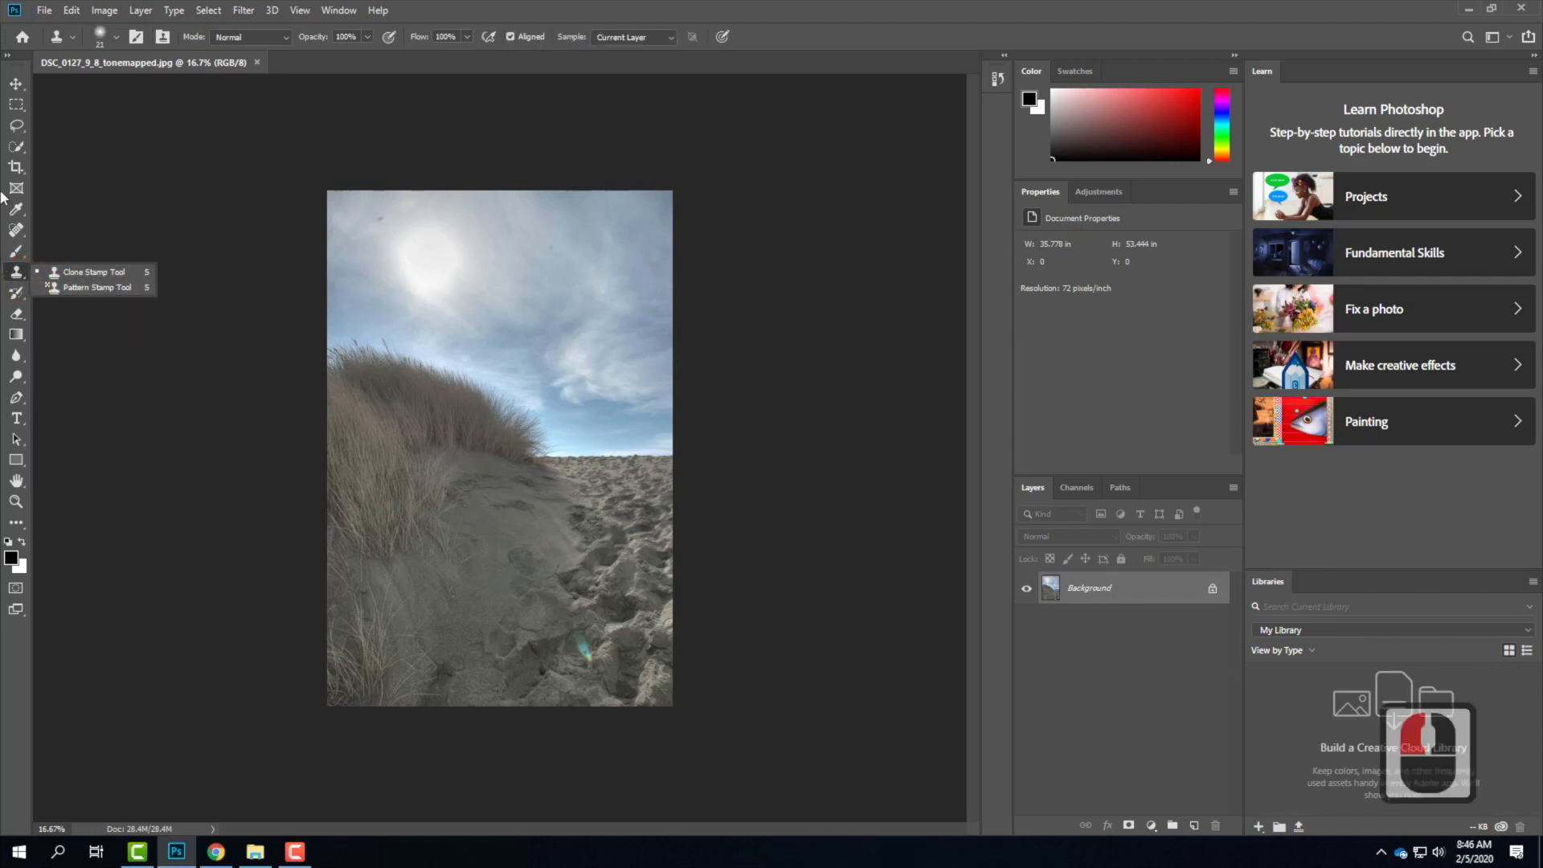
click(19, 147)
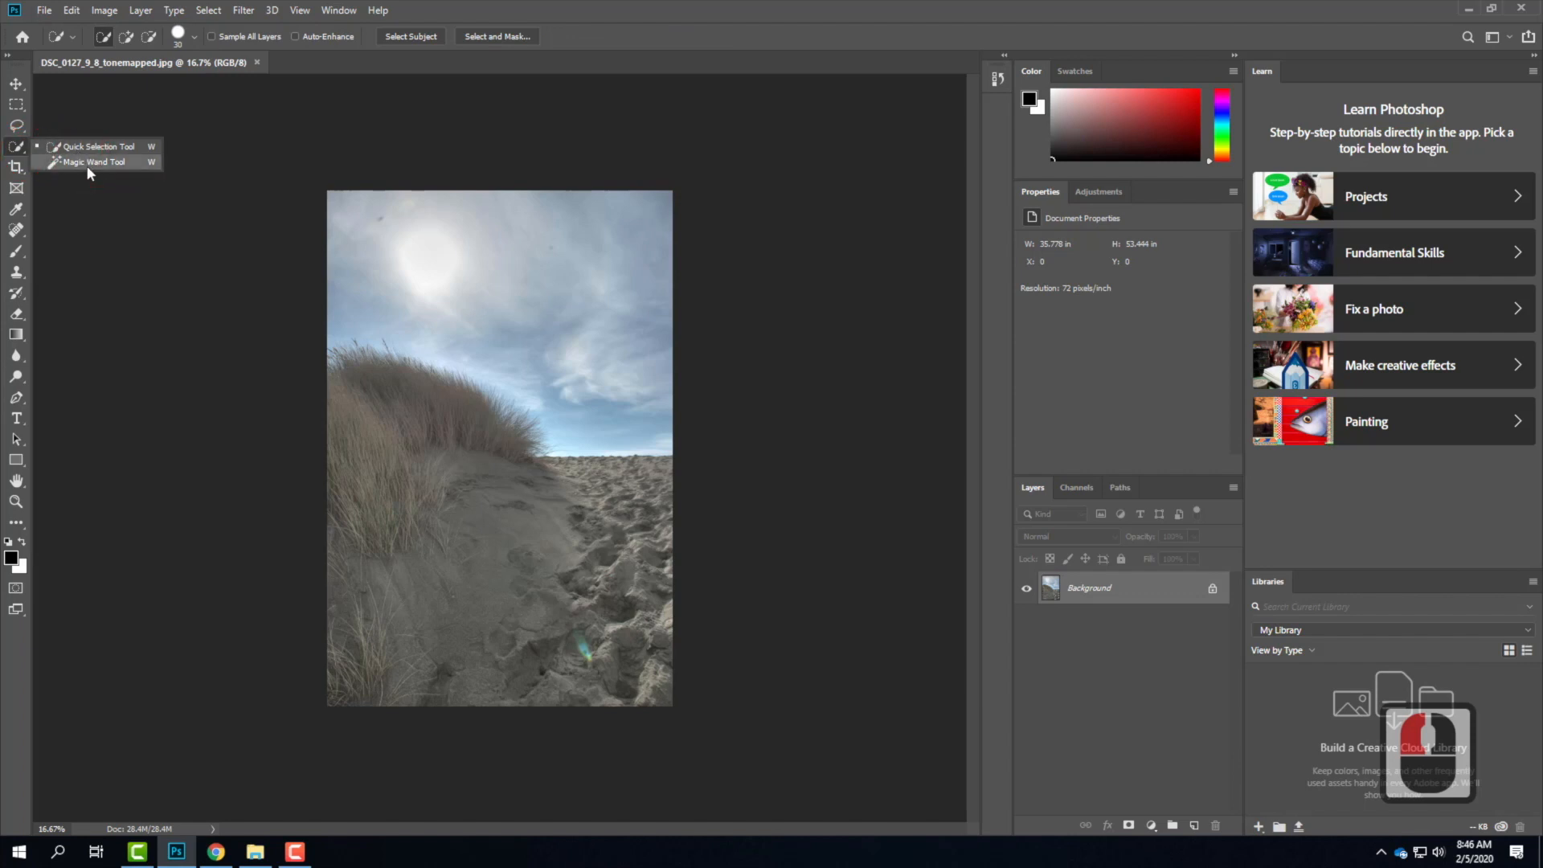
click(16, 151)
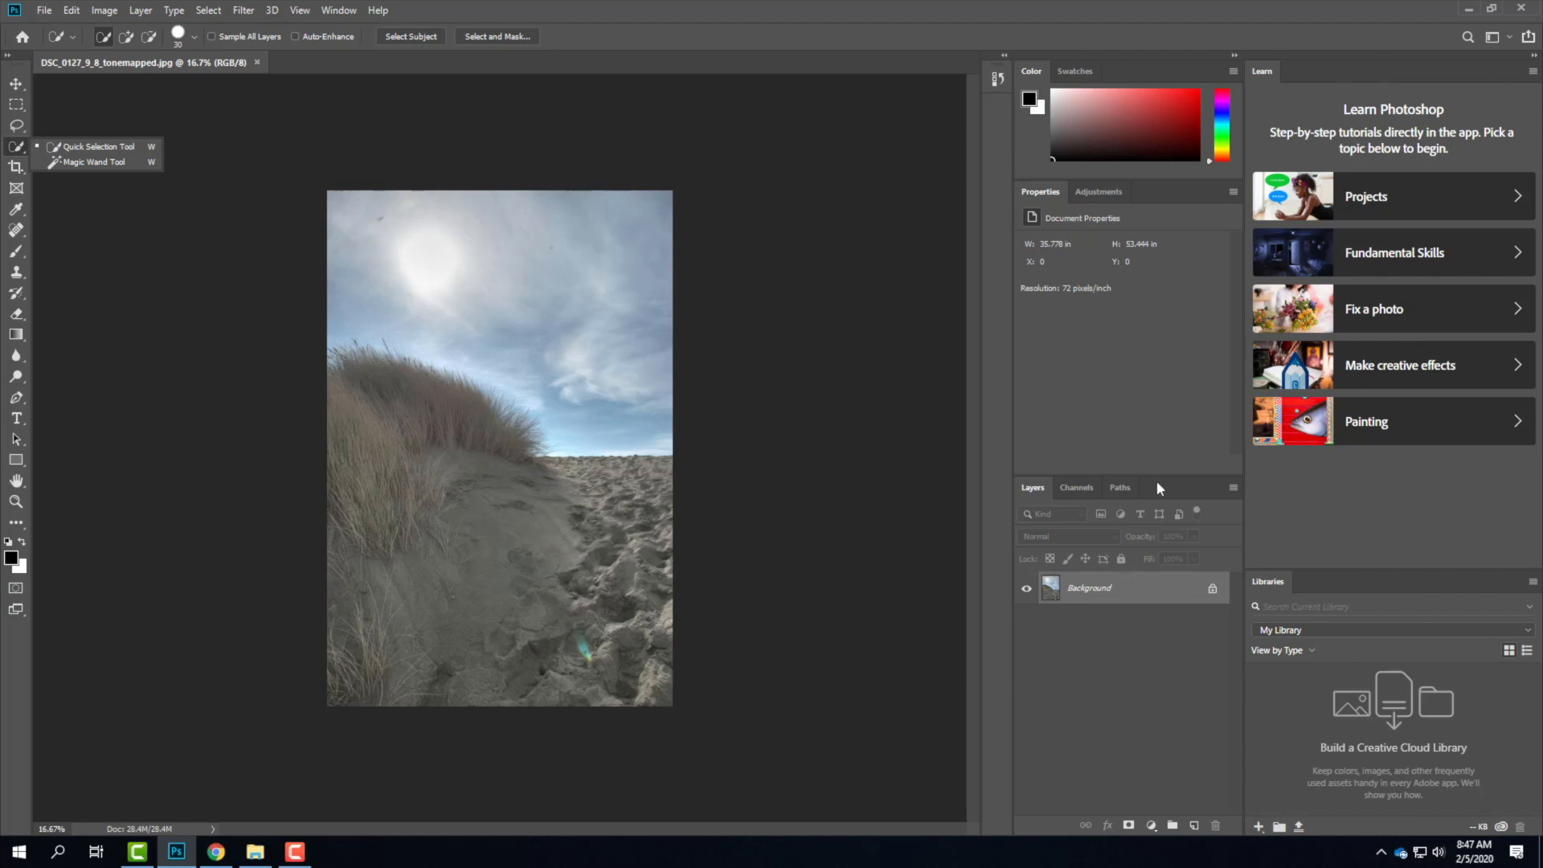
Collapse the Learn and Libraries panels to icons to give the image more room.
click(1535, 57)
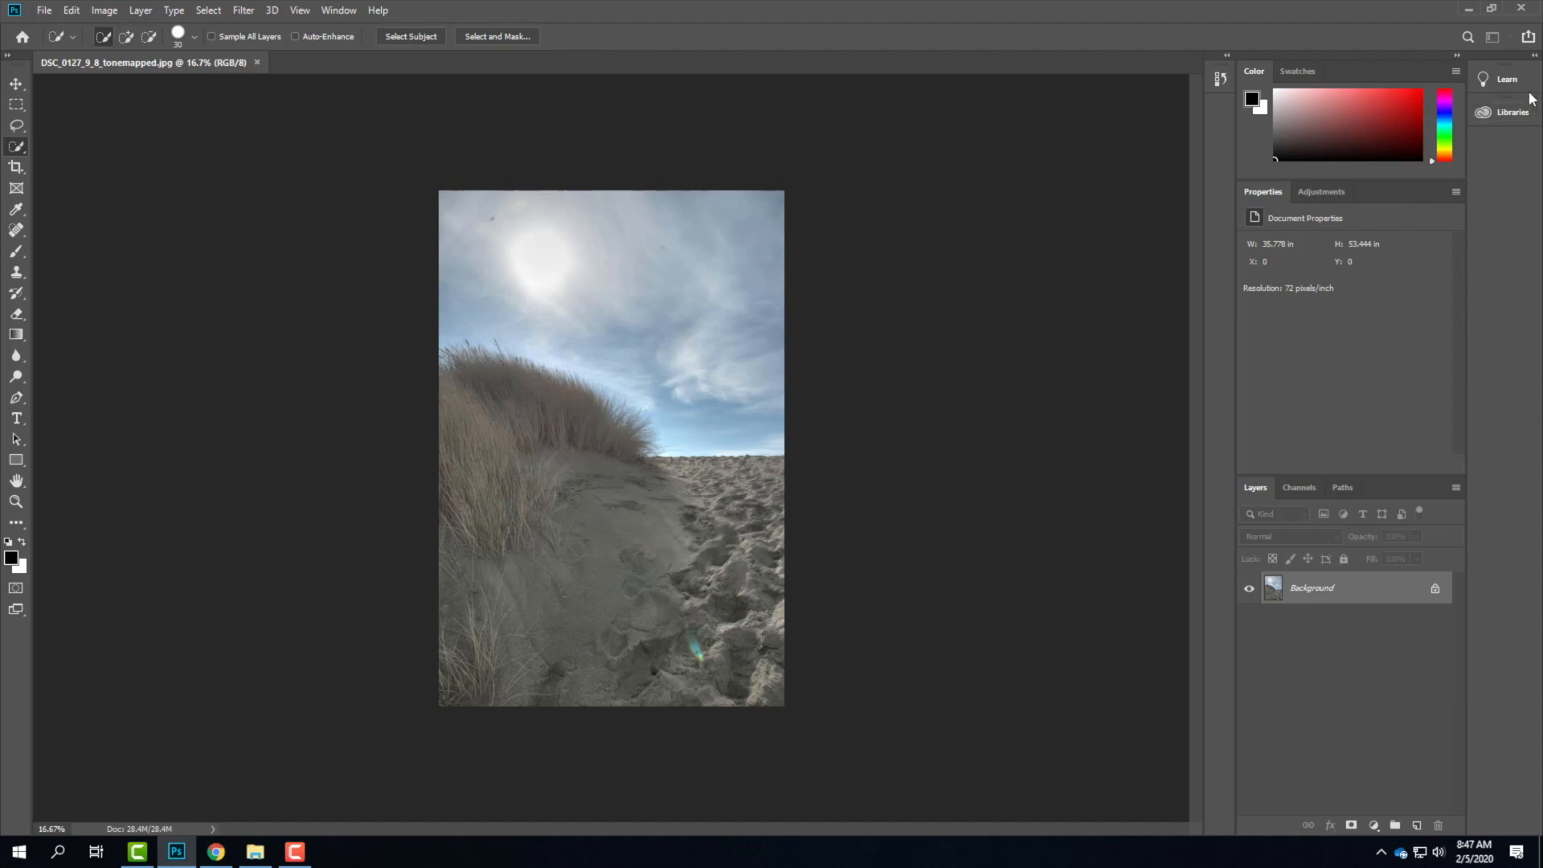
click(1490, 38)
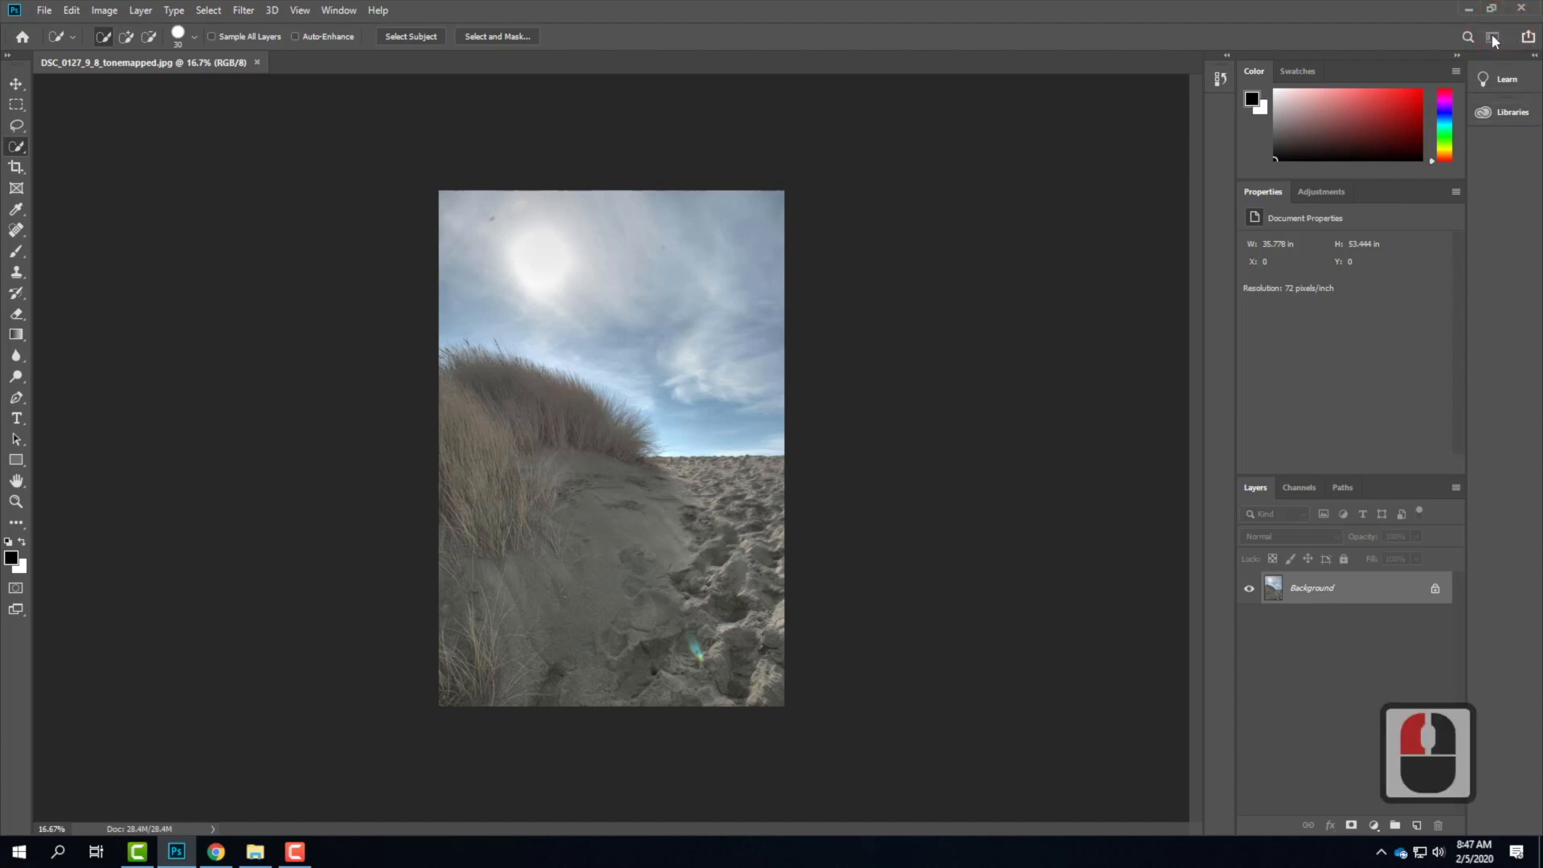
click(1491, 39)
click(1530, 38)
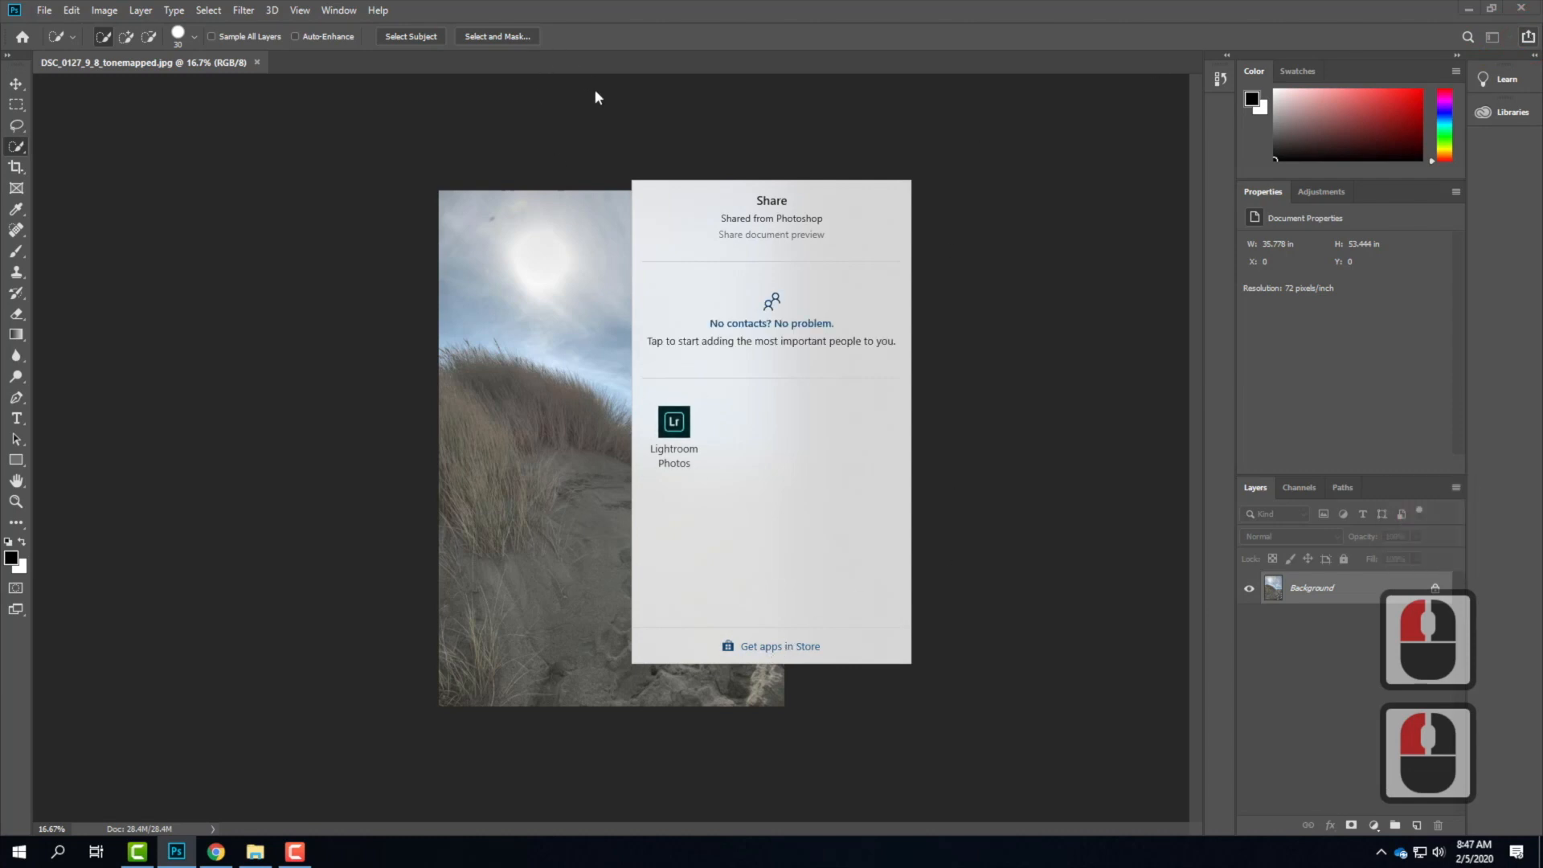
click(637, 128)
click(638, 233)
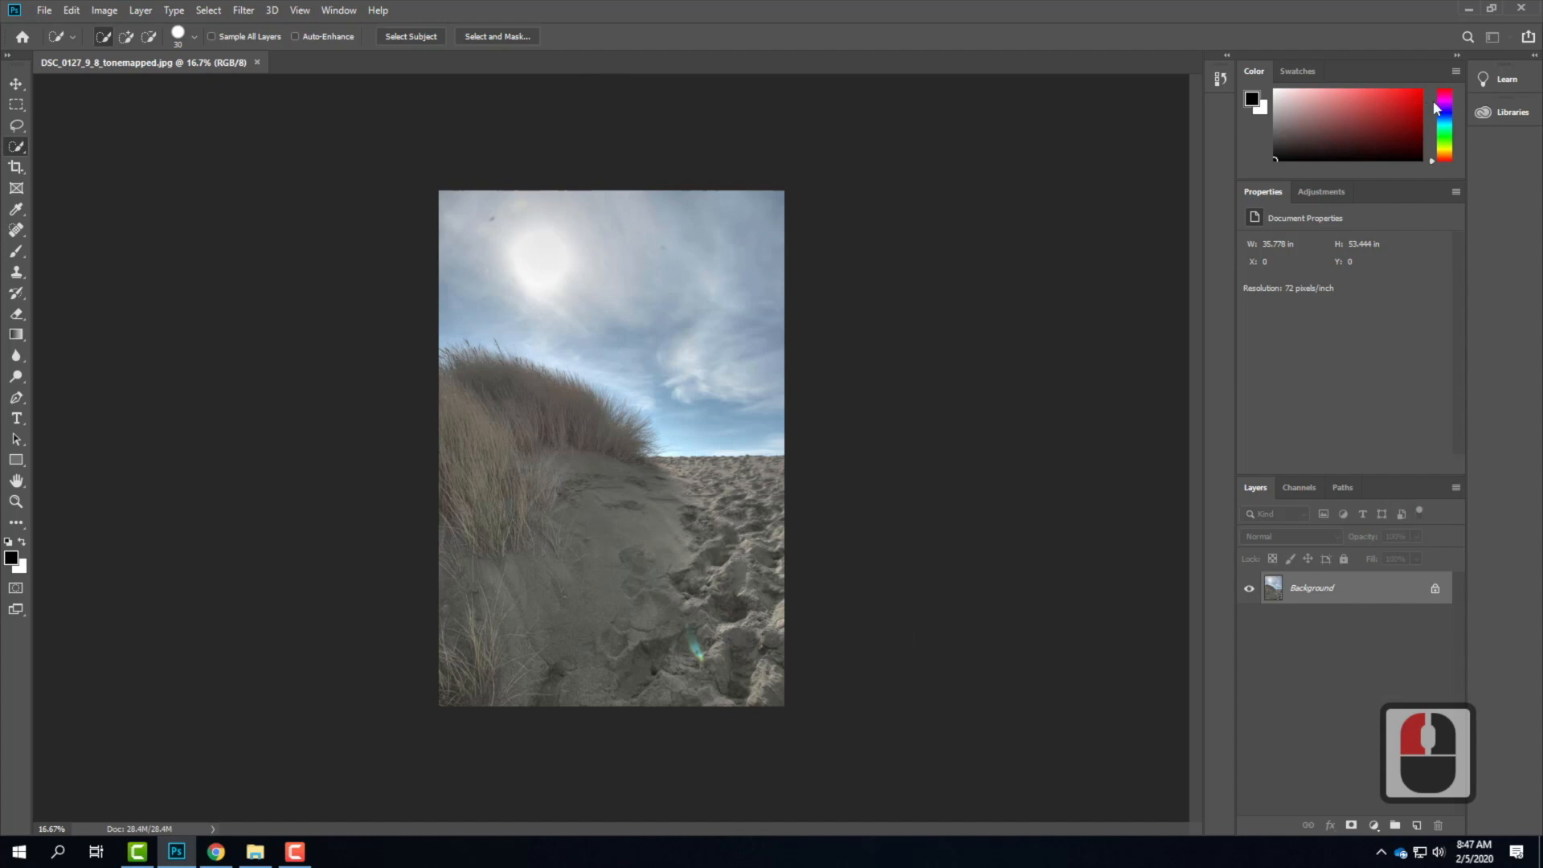
click(1489, 36)
click(1490, 33)
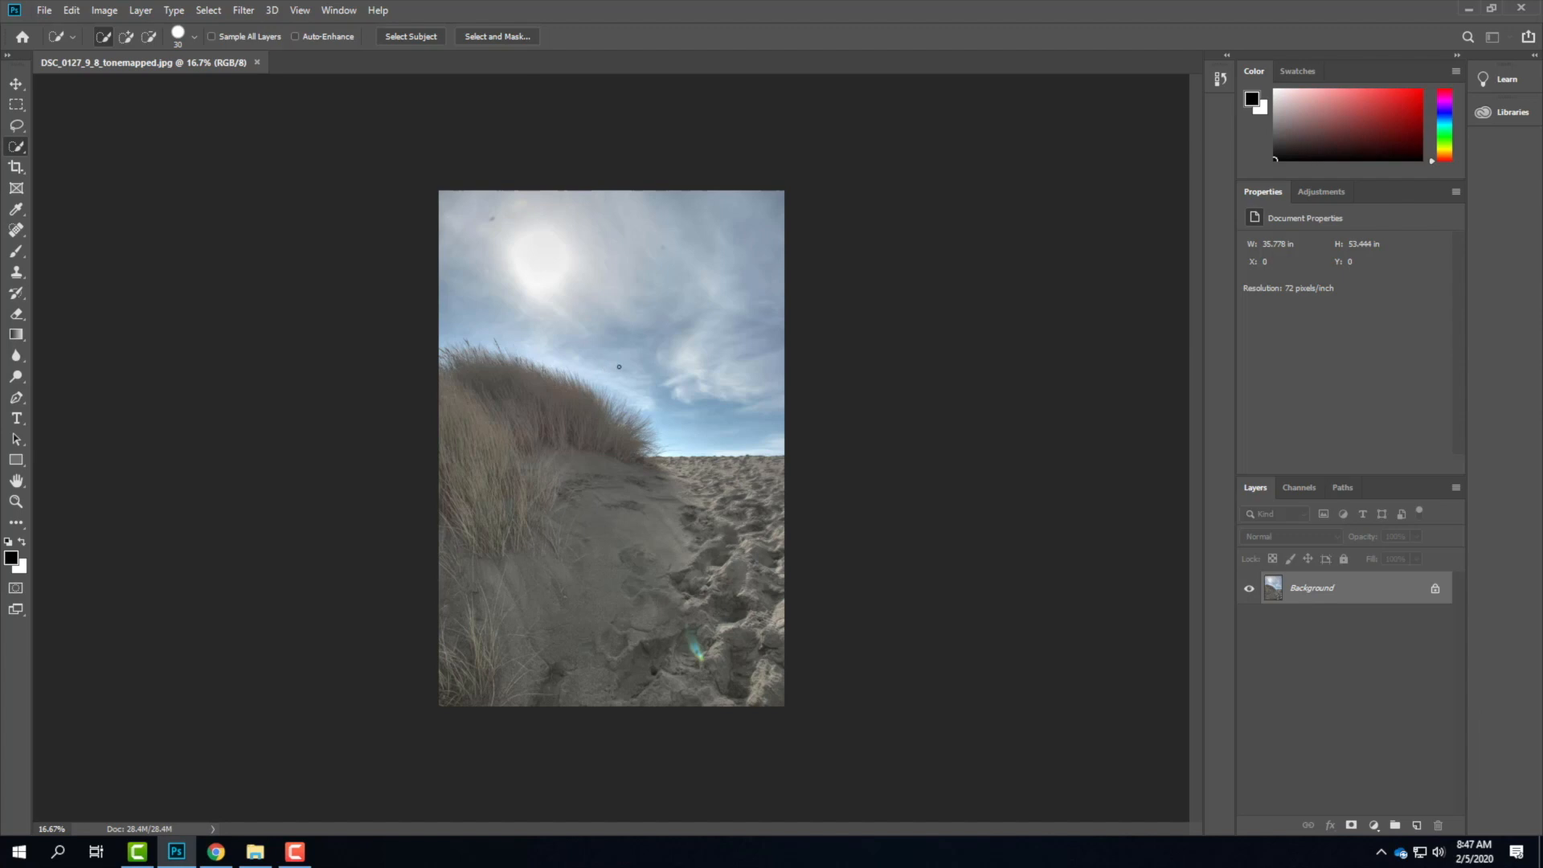
Fit the whole dune photo in the document window.
click(676, 479)
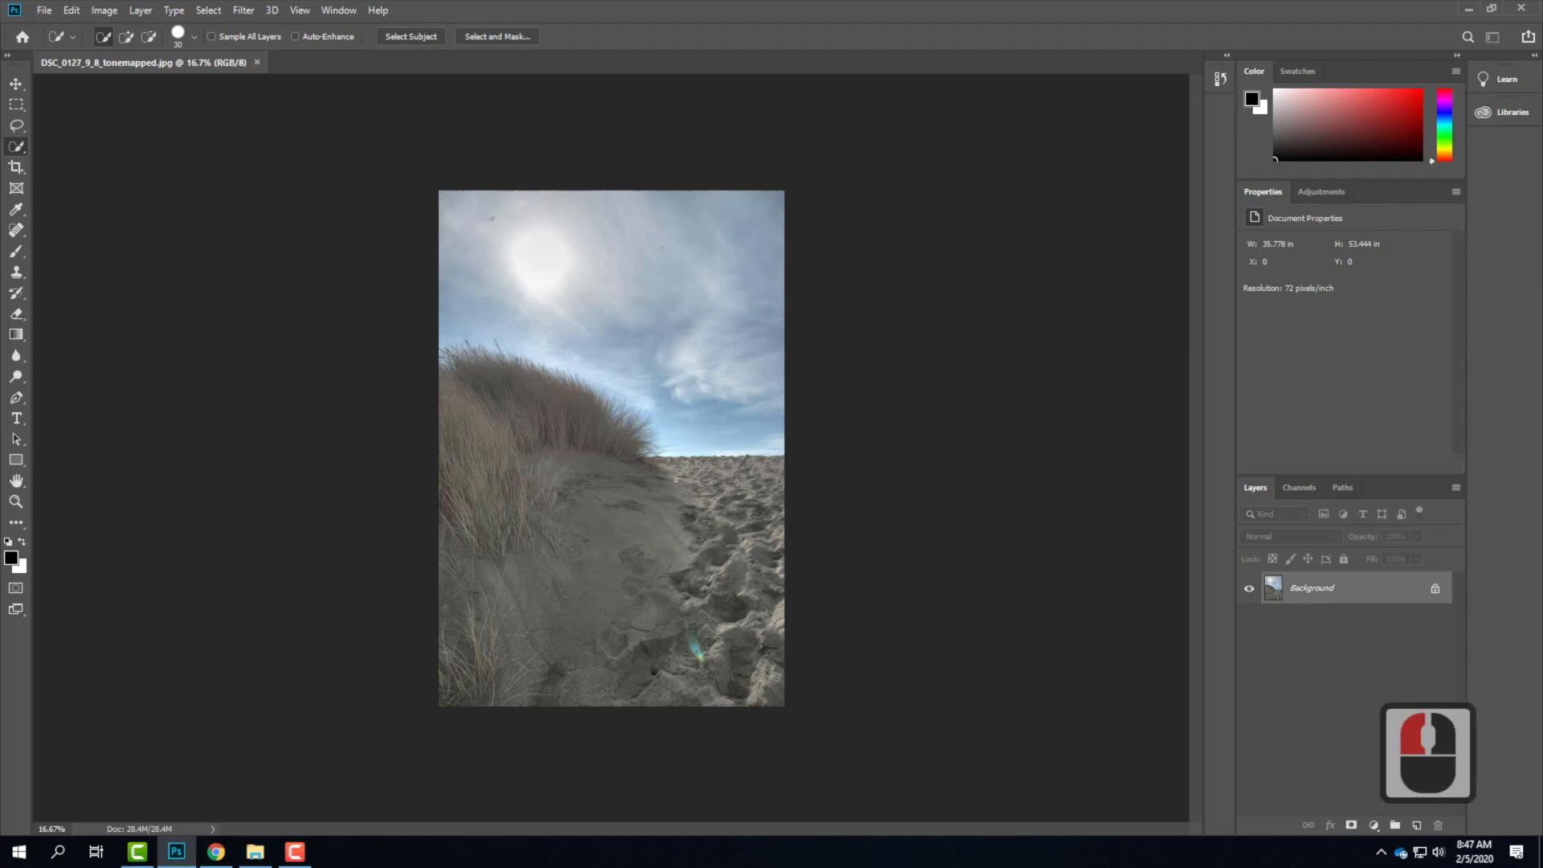
key(ctrl+0)
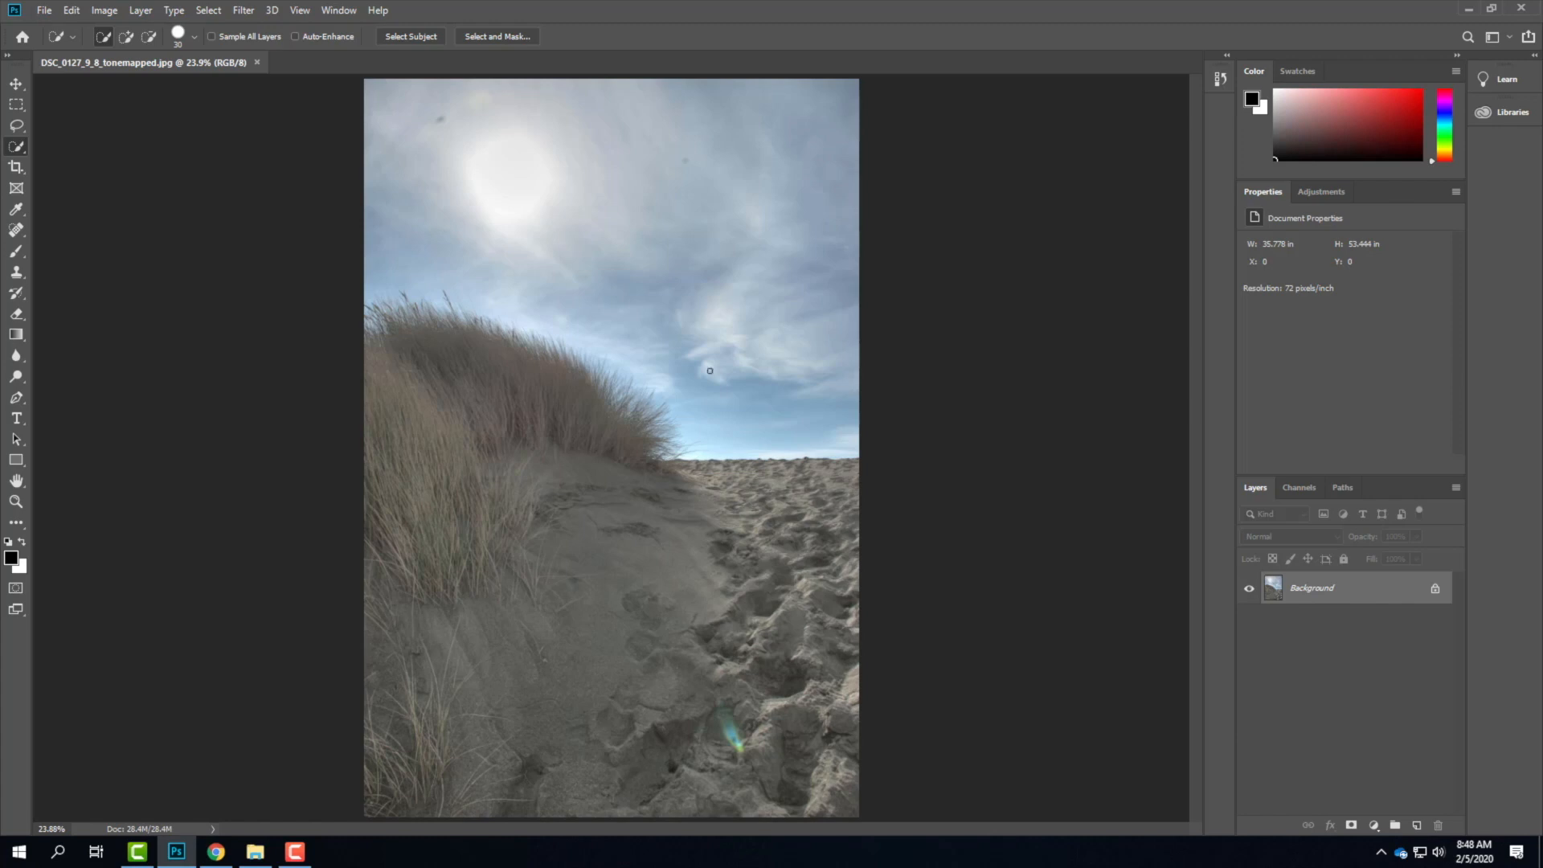
Switch to Chrome, maximize the window and open the Photoshop 1.1 [black & white] tutorial on digitaltoolsforarchitects.com.
click(212, 853)
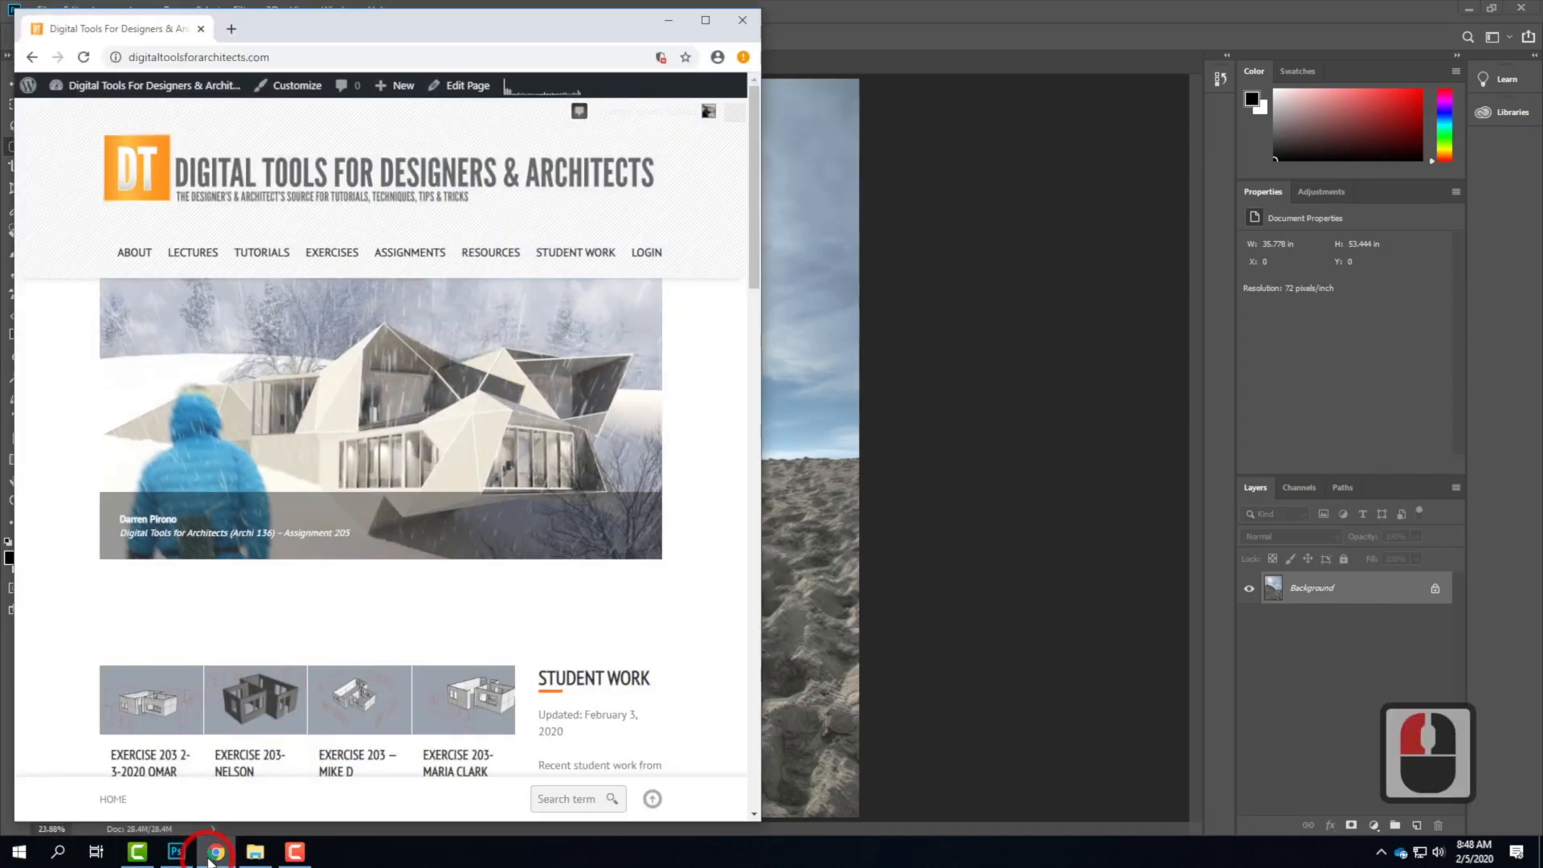
mouse_move(250, 256)
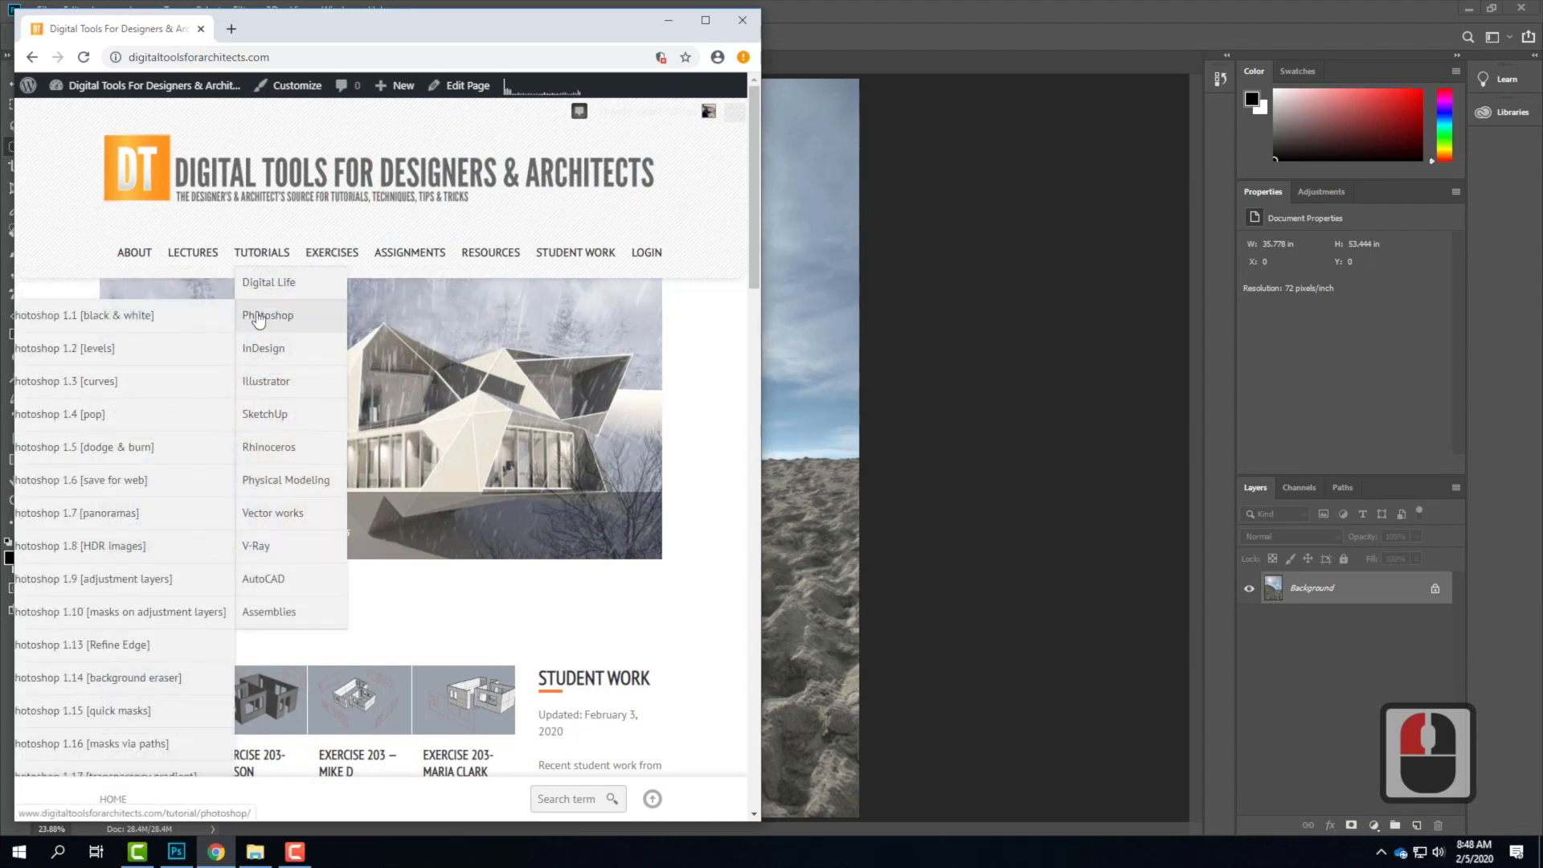
drag(377, 24, 611, 3)
mouse_move(828, 243)
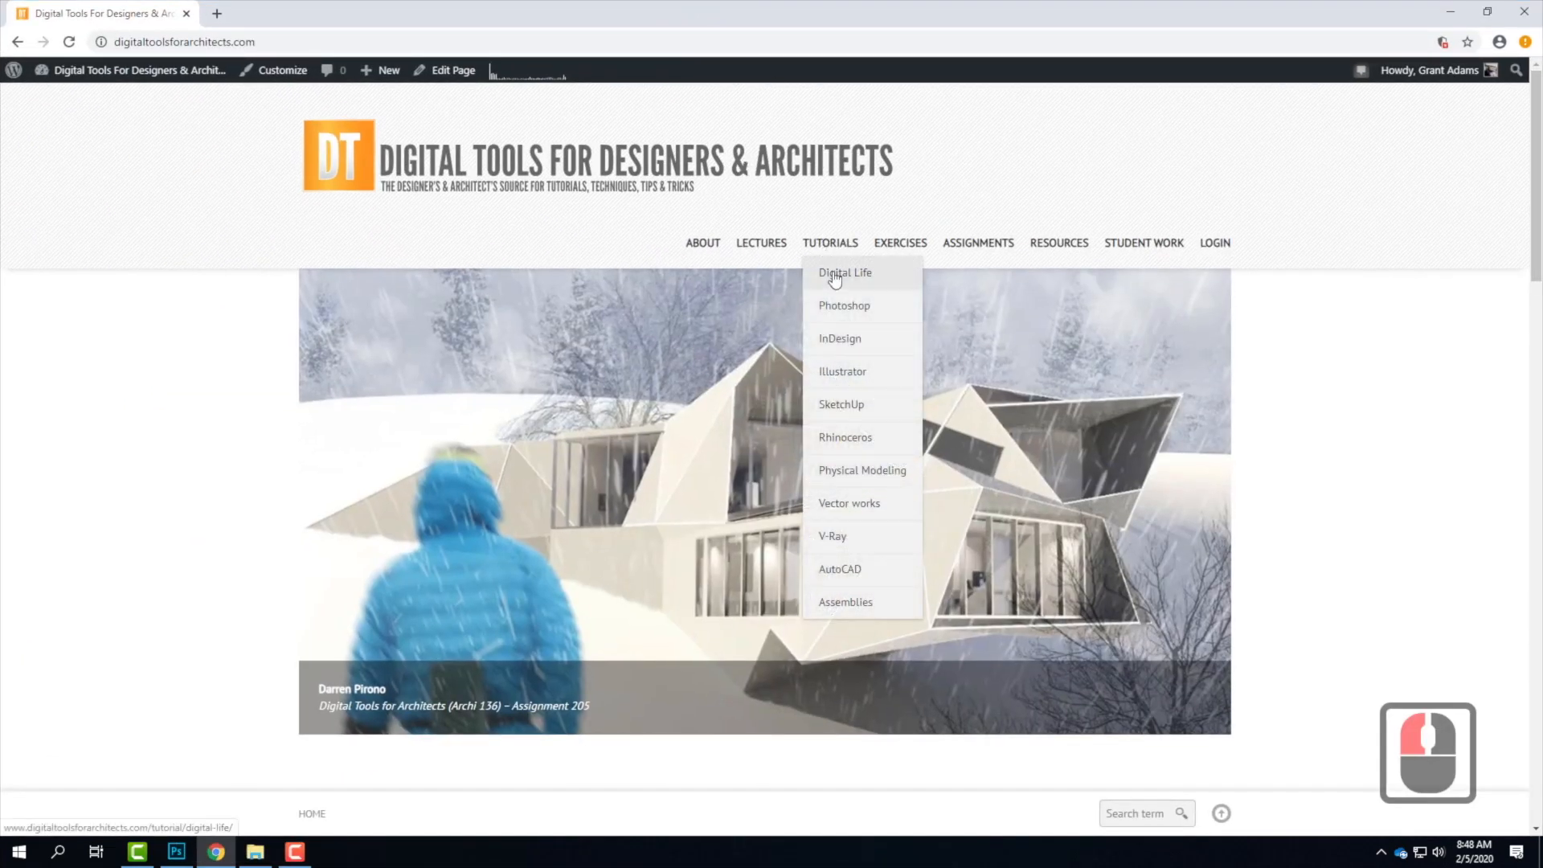
mouse_move(835, 305)
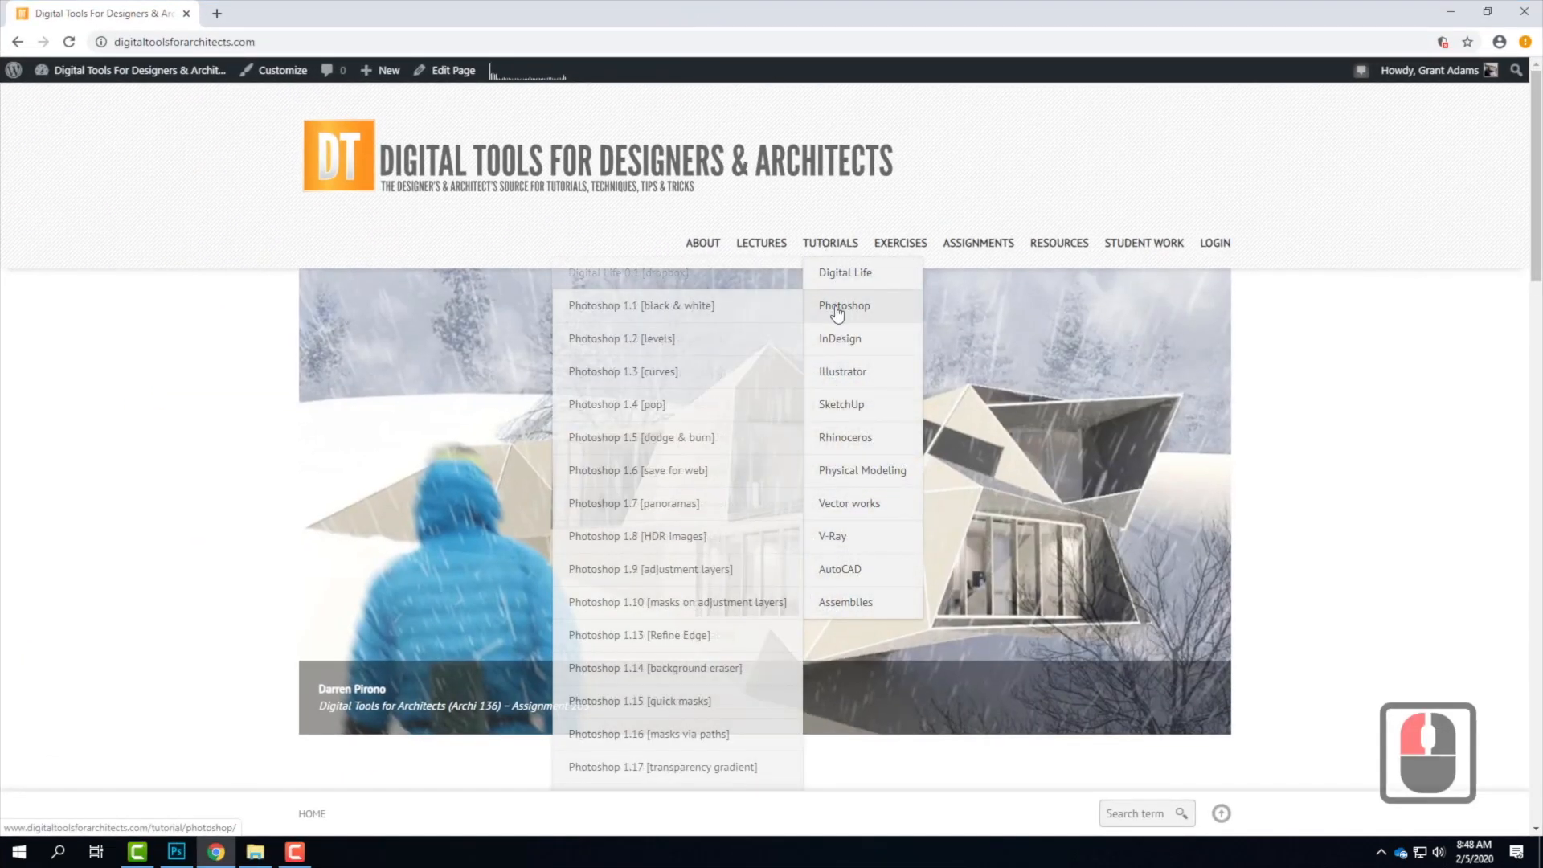
click(658, 314)
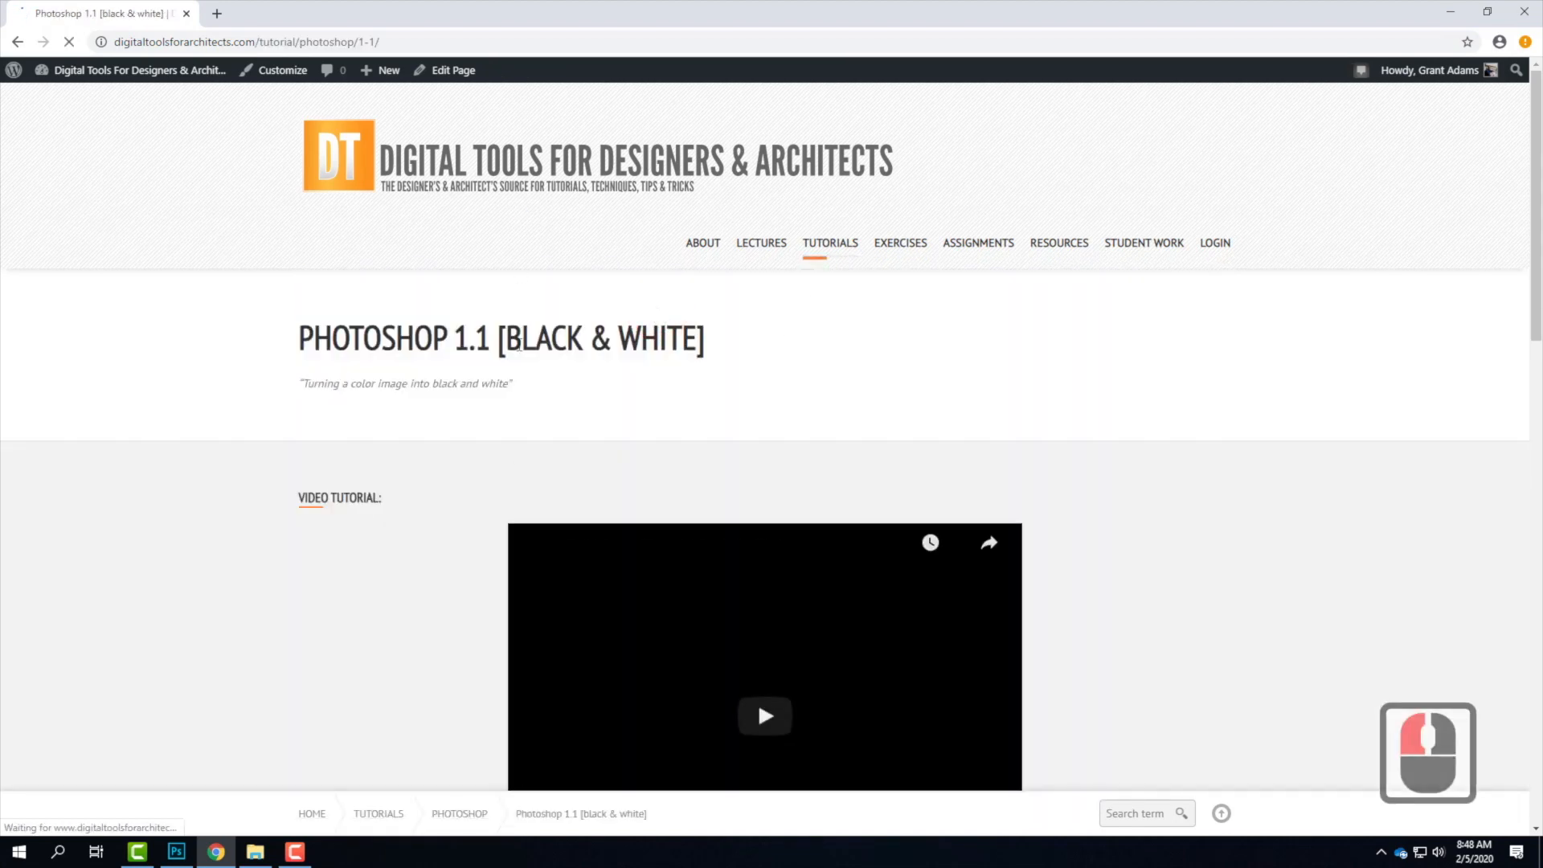
Look through the black & white tutorial's video and written instructions, then minimize the browser to return to Photoshop.
scroll(516, 399, down, 4)
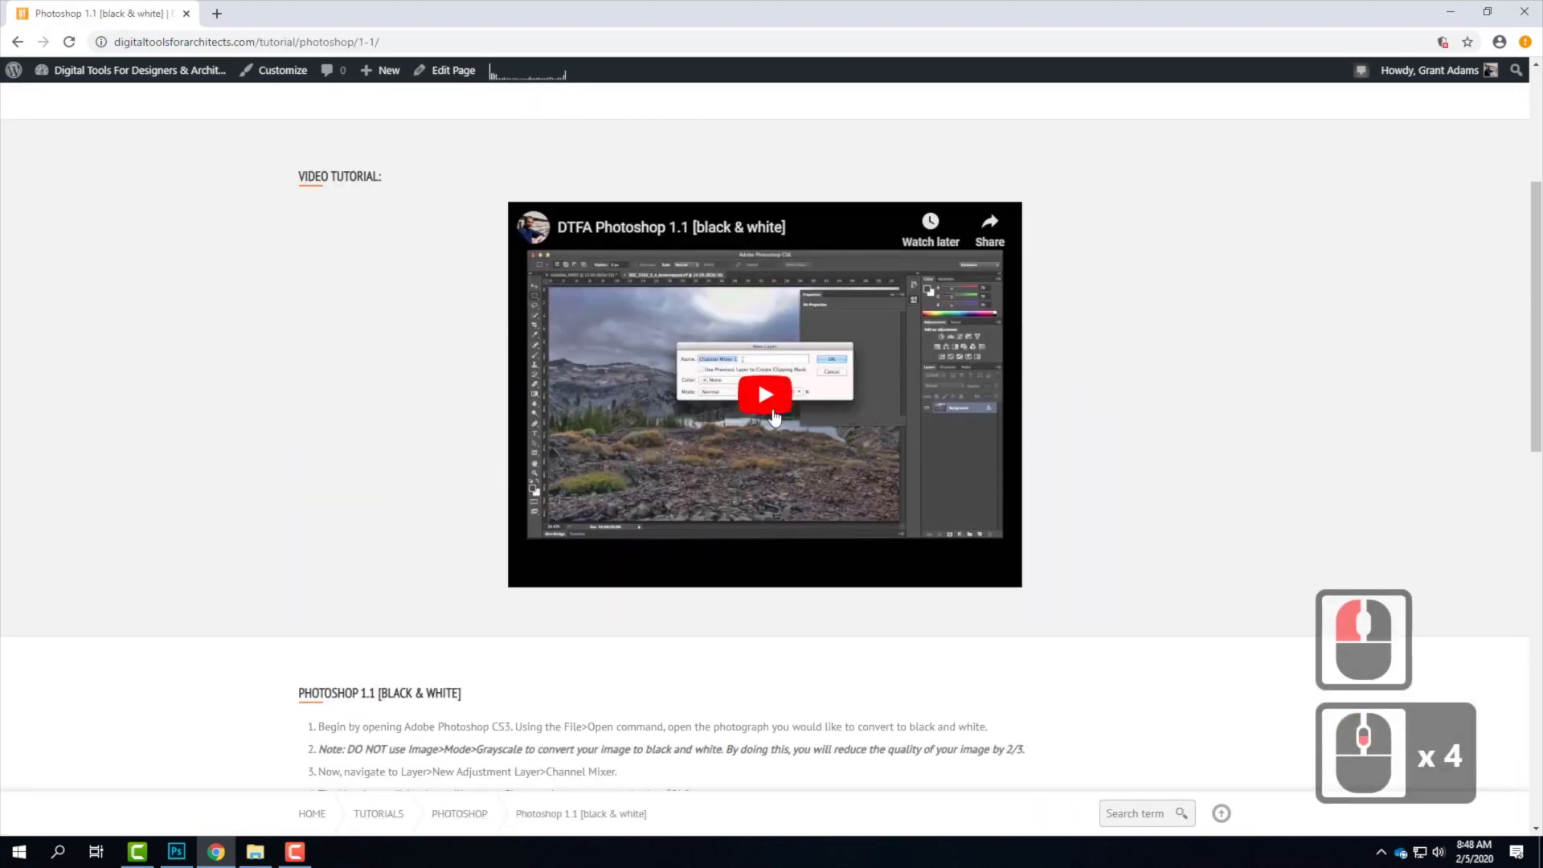
scroll(775, 417, down, 4)
scroll(774, 417, down, 8)
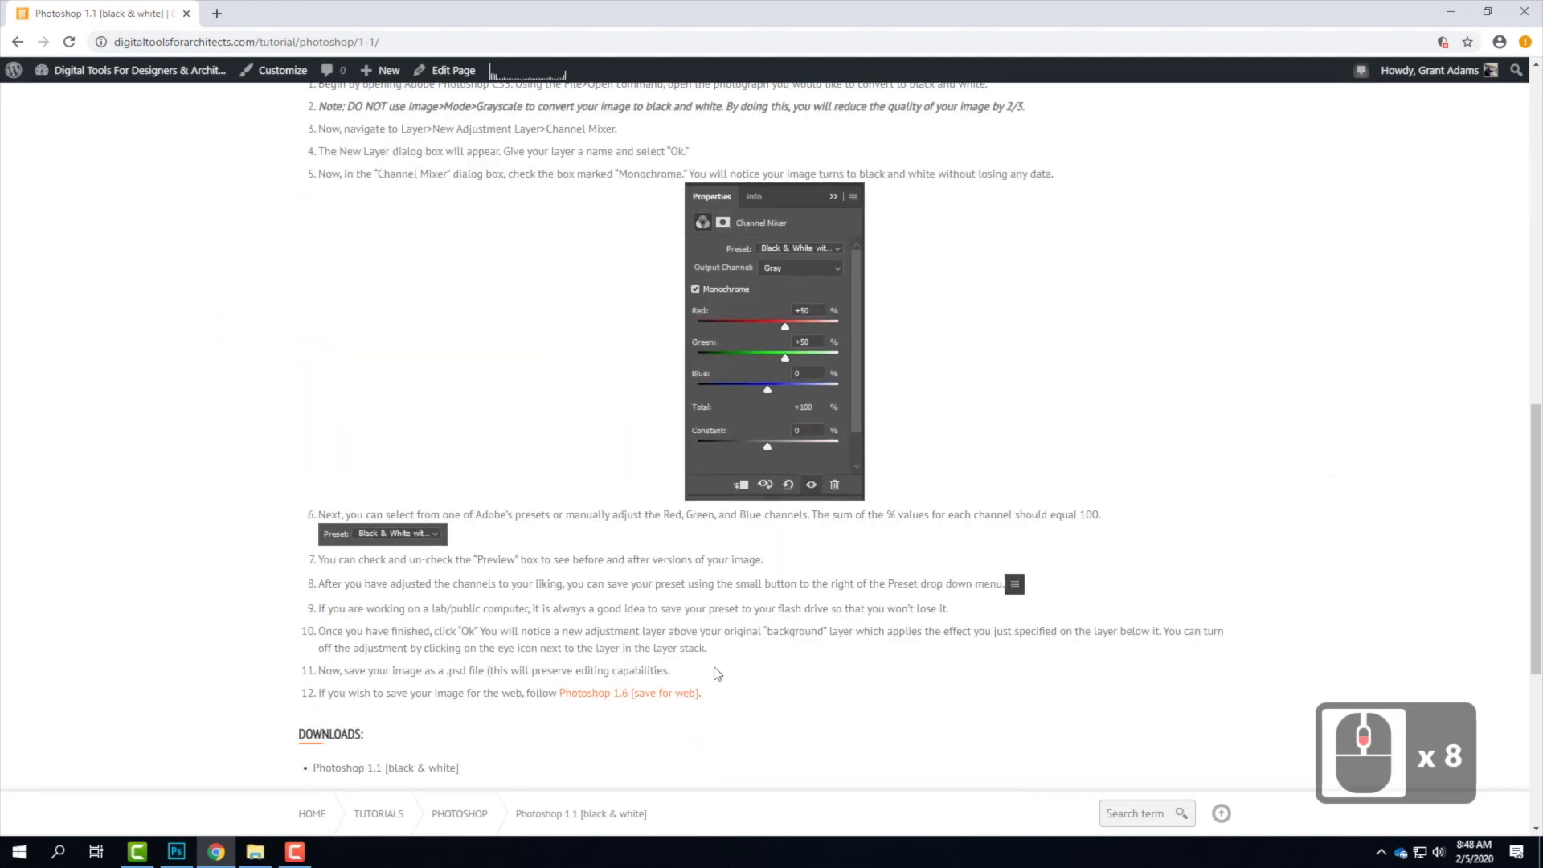
scroll(714, 665, up, 6)
scroll(713, 666, up, 5)
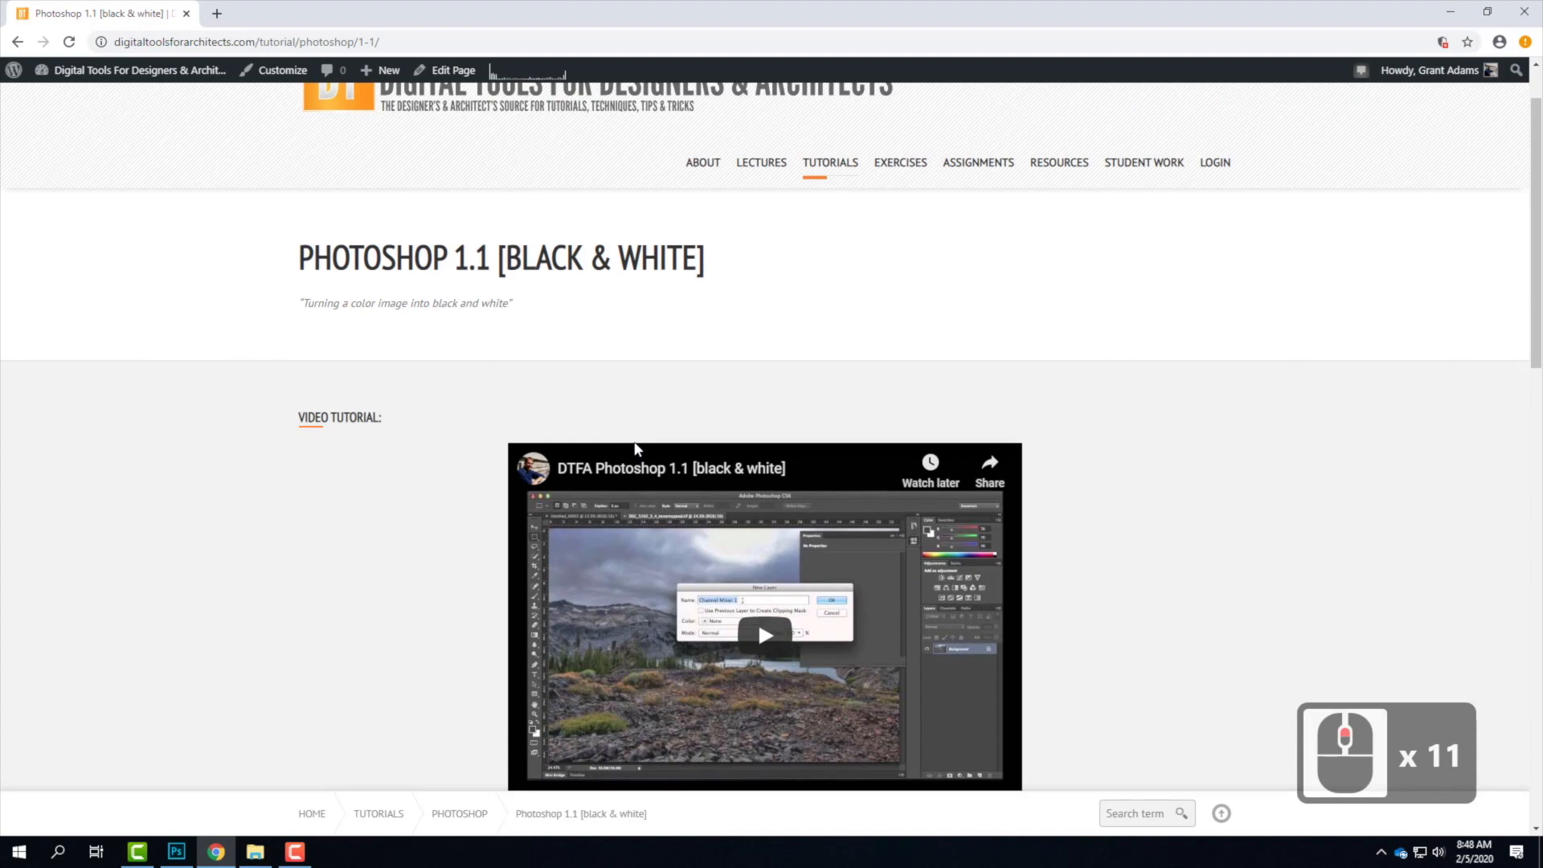
click(1450, 12)
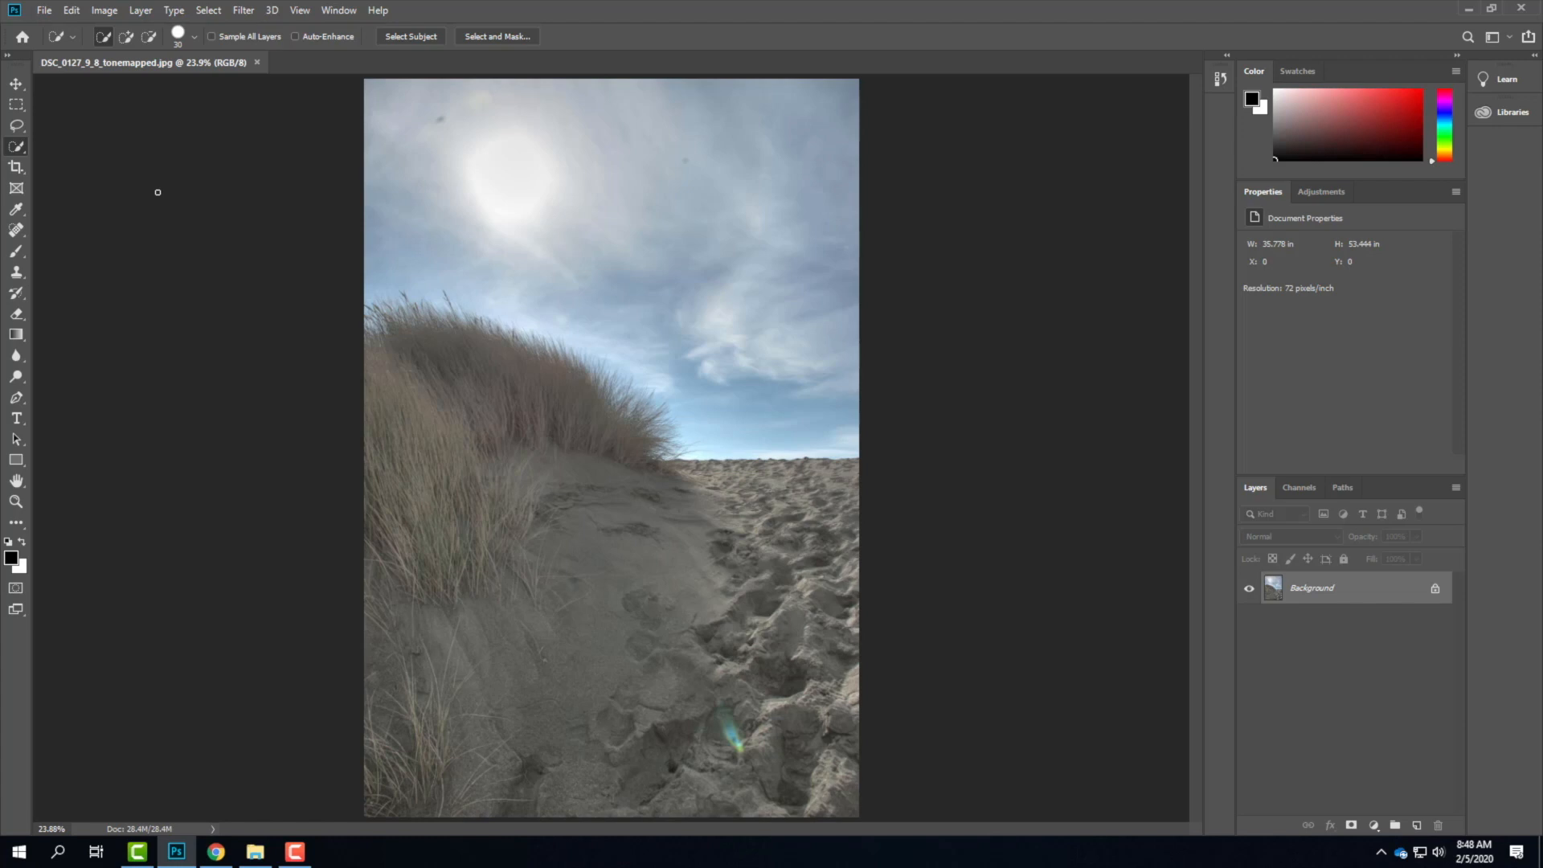
click(103, 10)
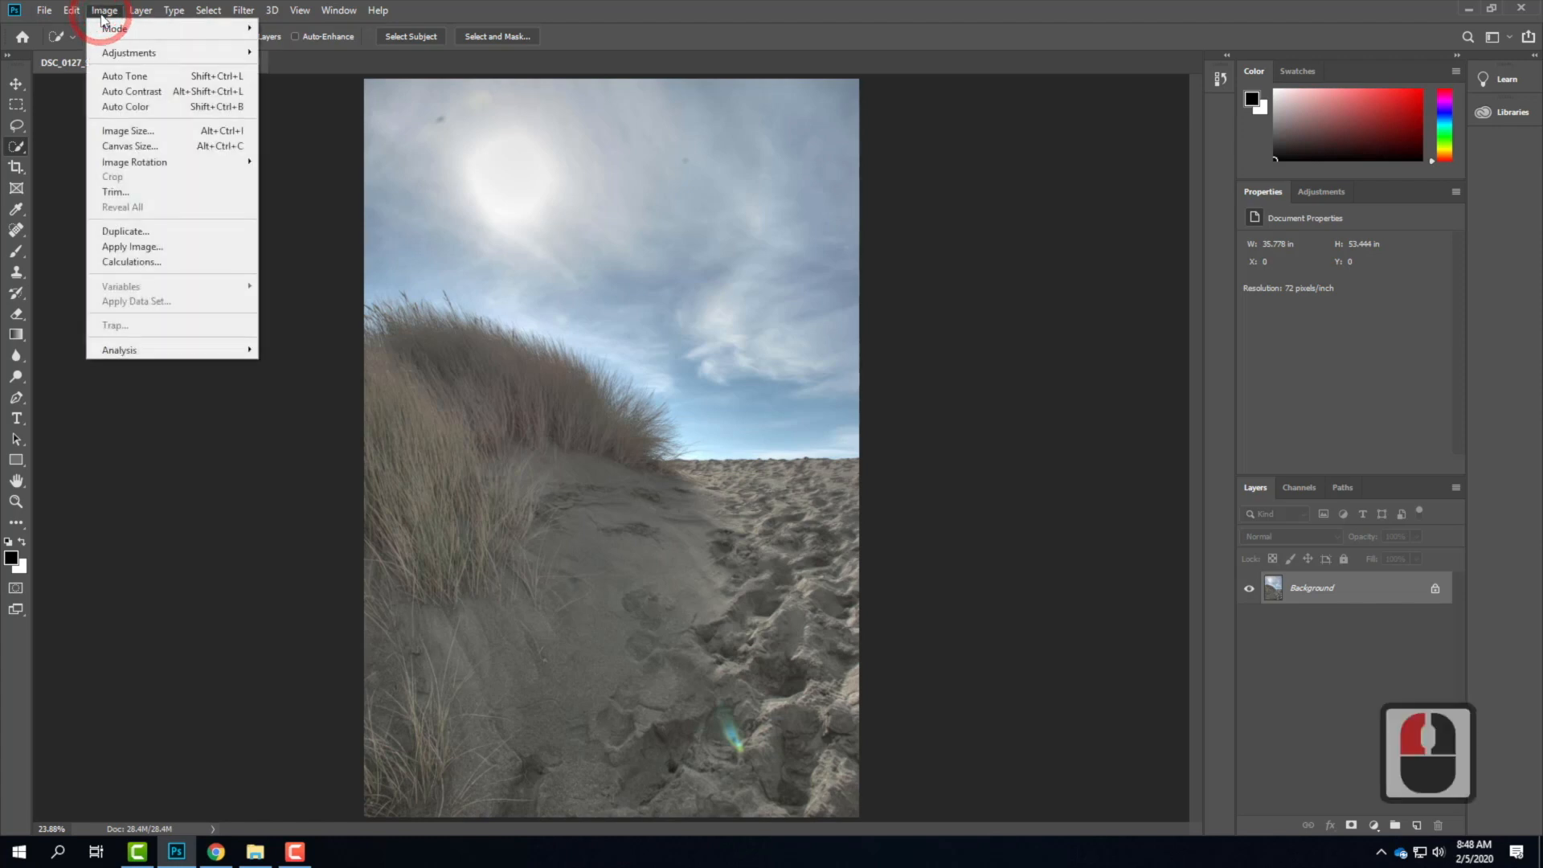
mouse_move(112, 31)
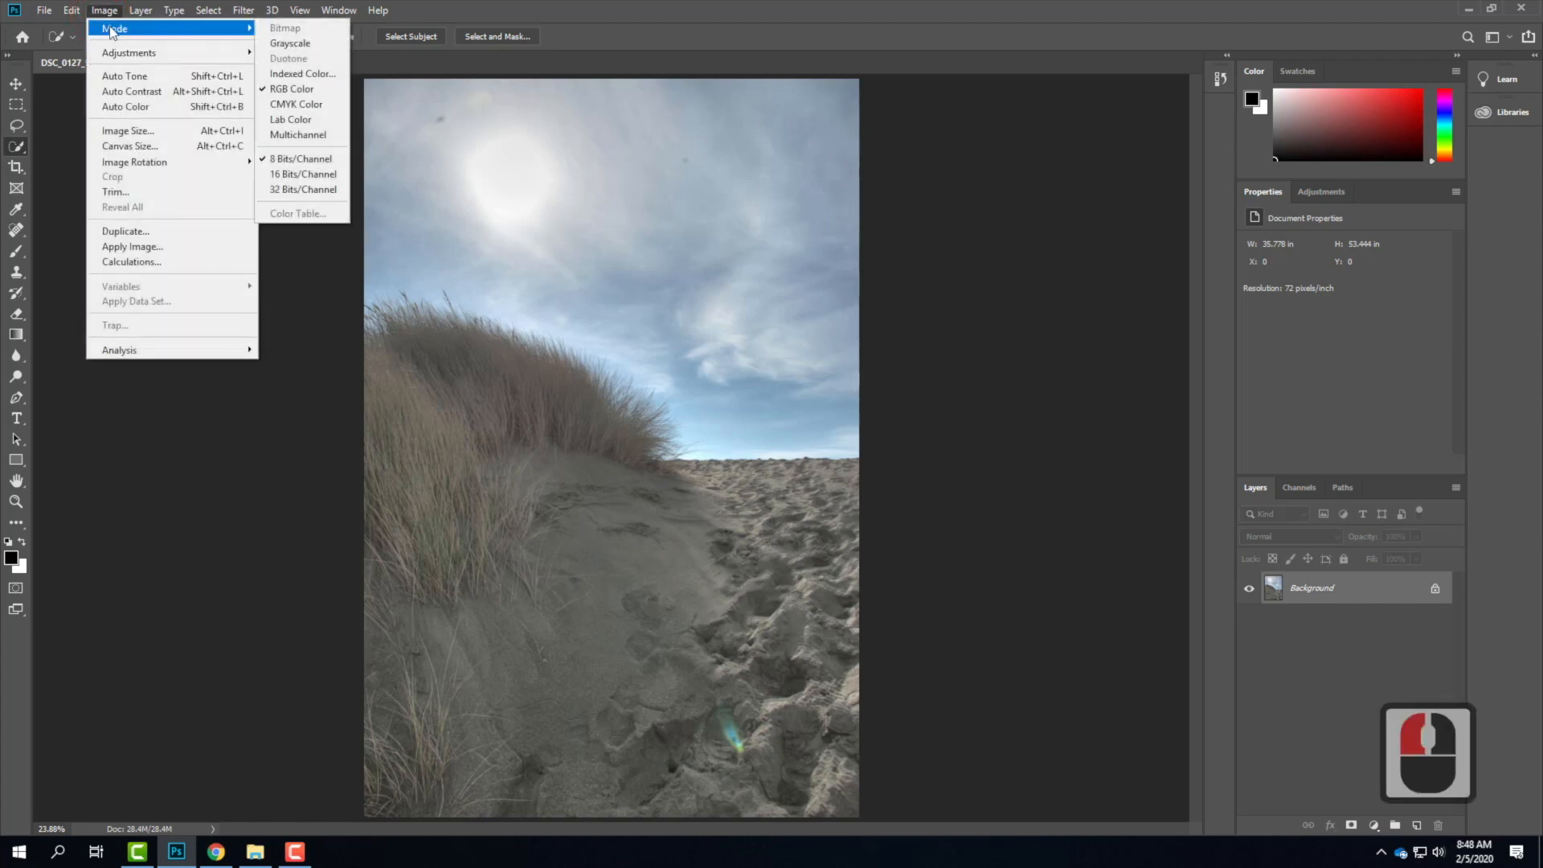
click(326, 44)
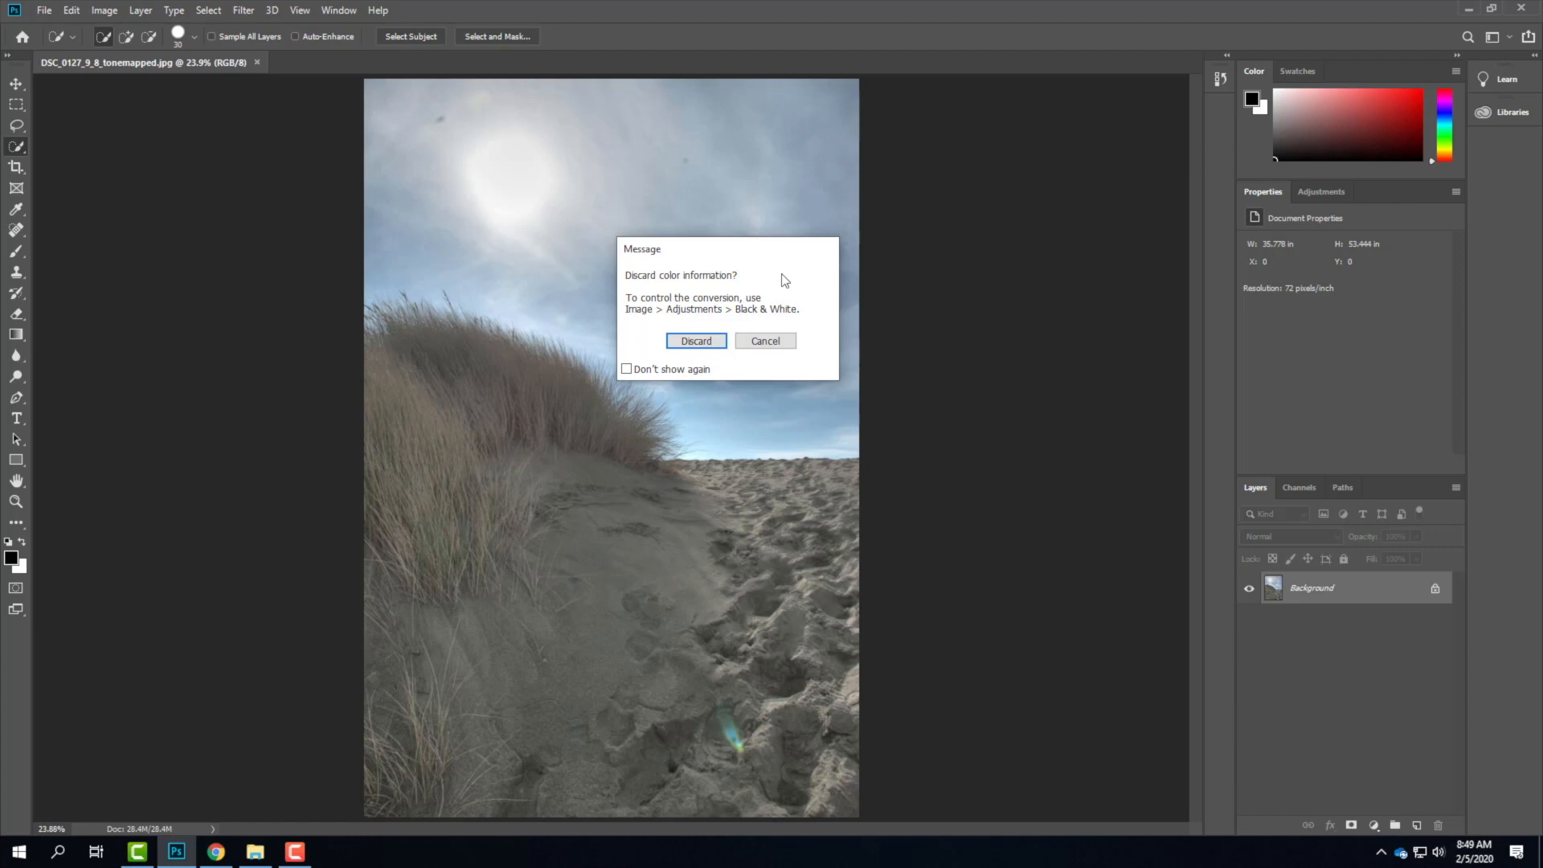
click(763, 342)
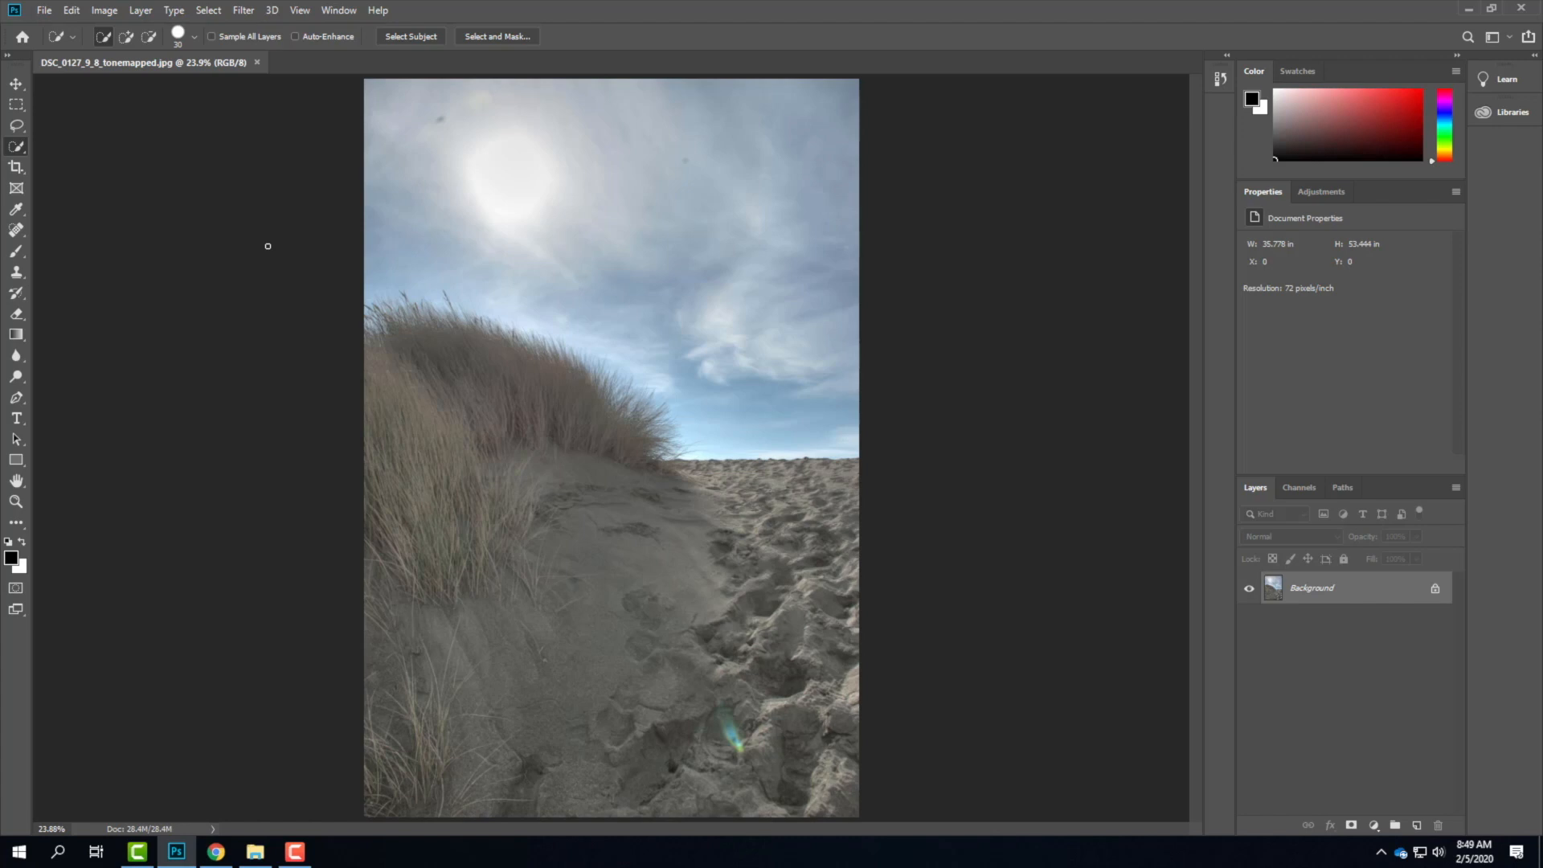
Add a Channel Mixer adjustment layer named "Black & White" above the dune photo's background.
click(140, 12)
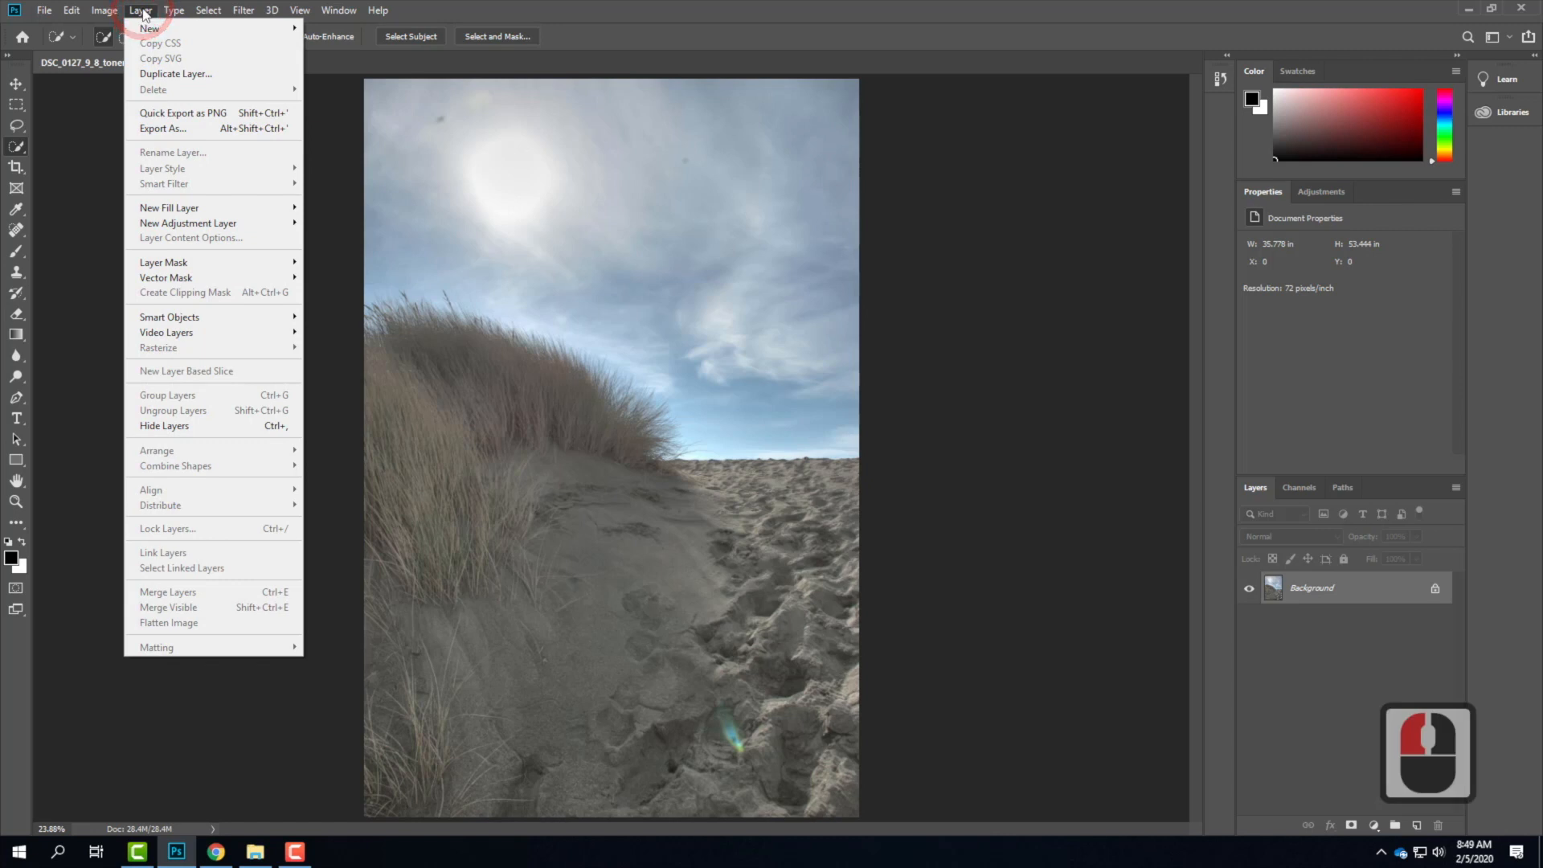
mouse_move(146, 227)
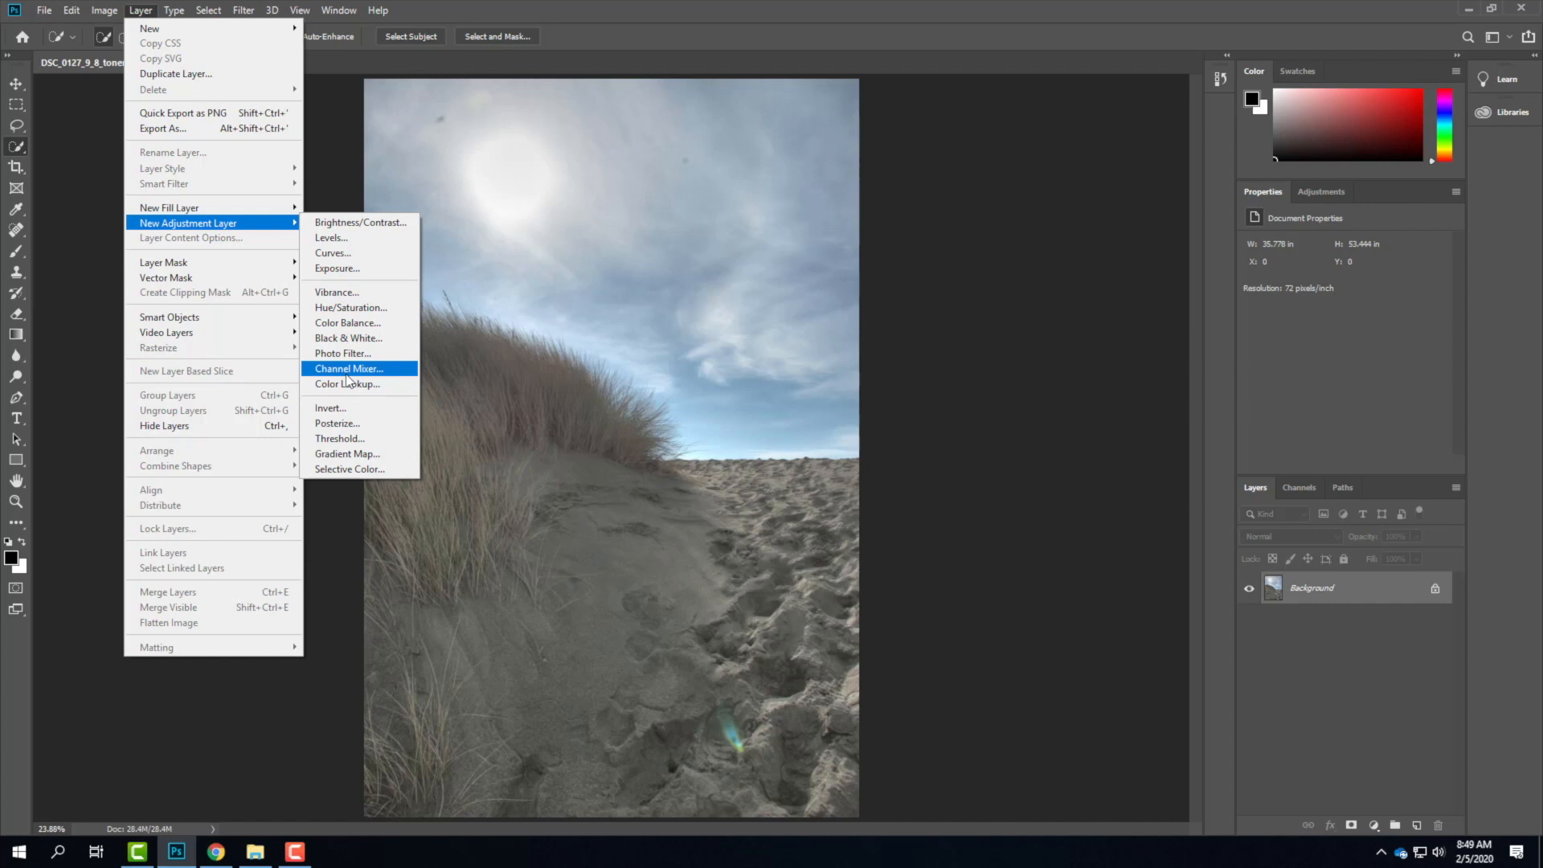
click(347, 370)
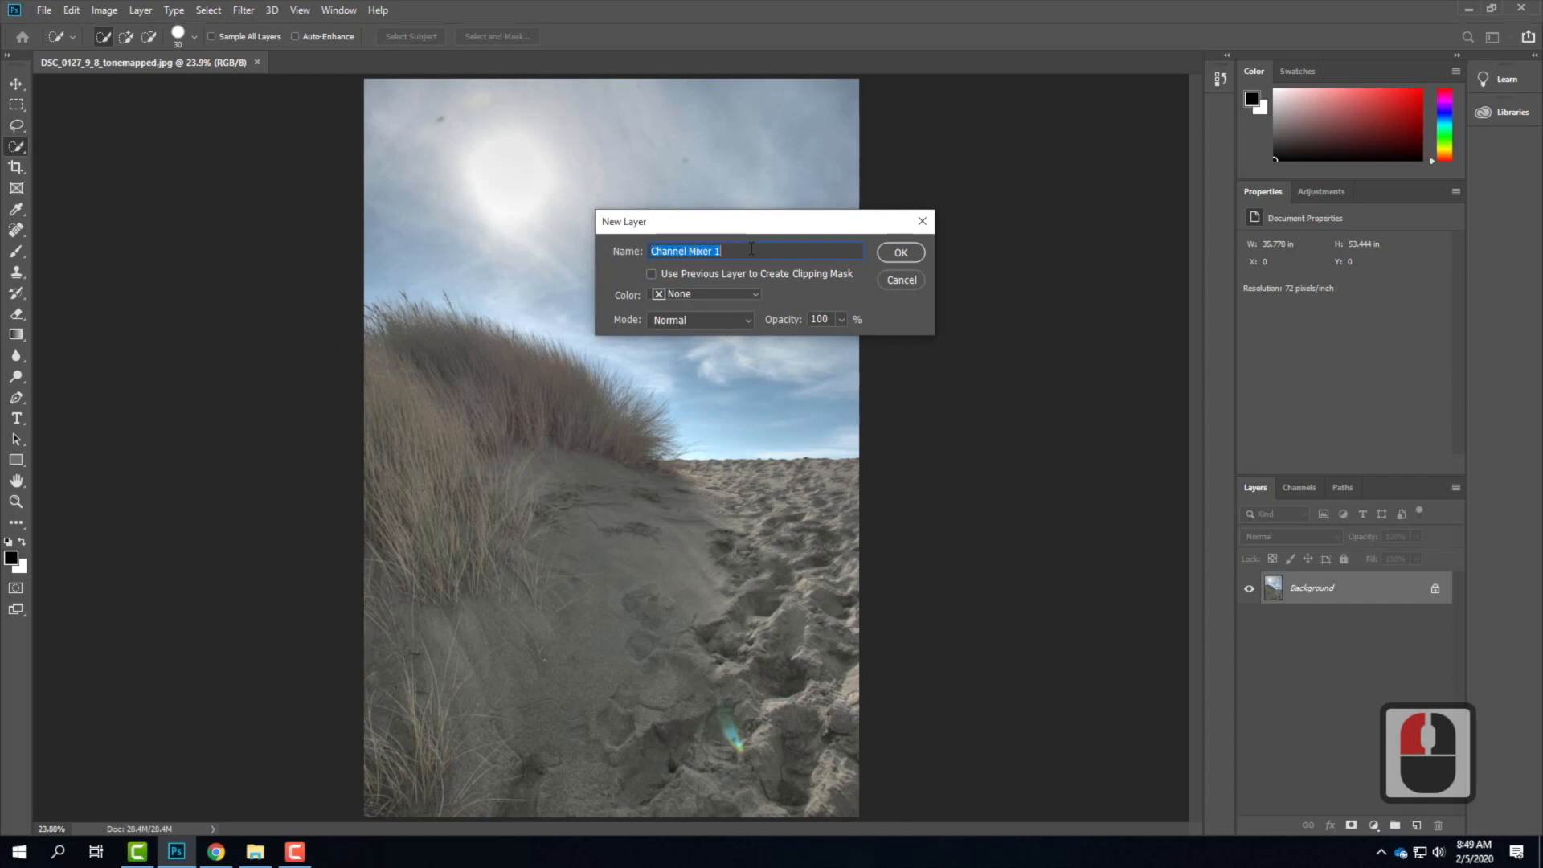
text(Black & White)
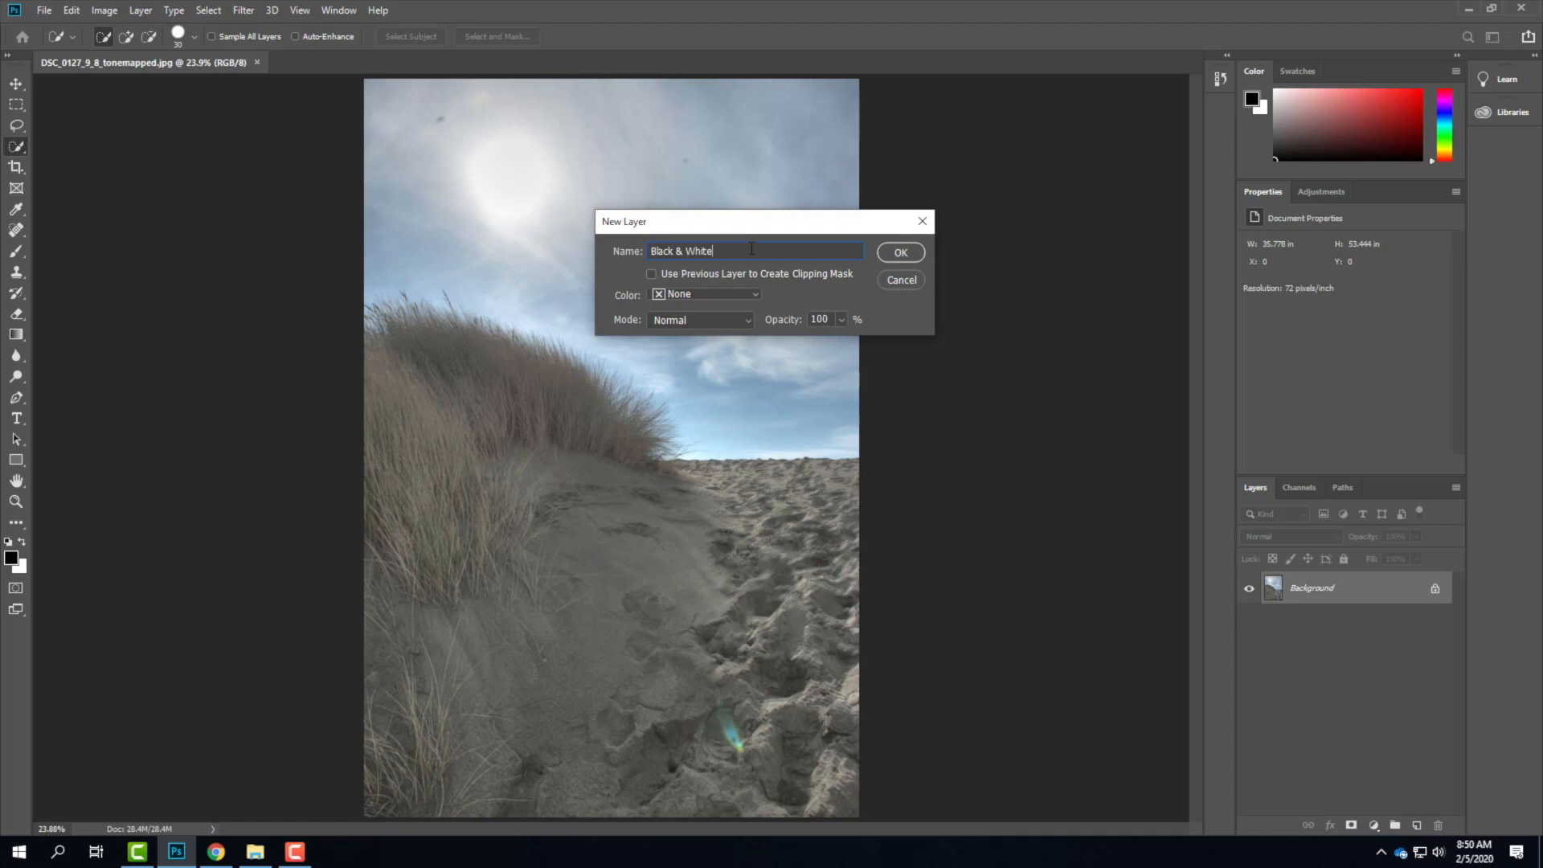
click(901, 252)
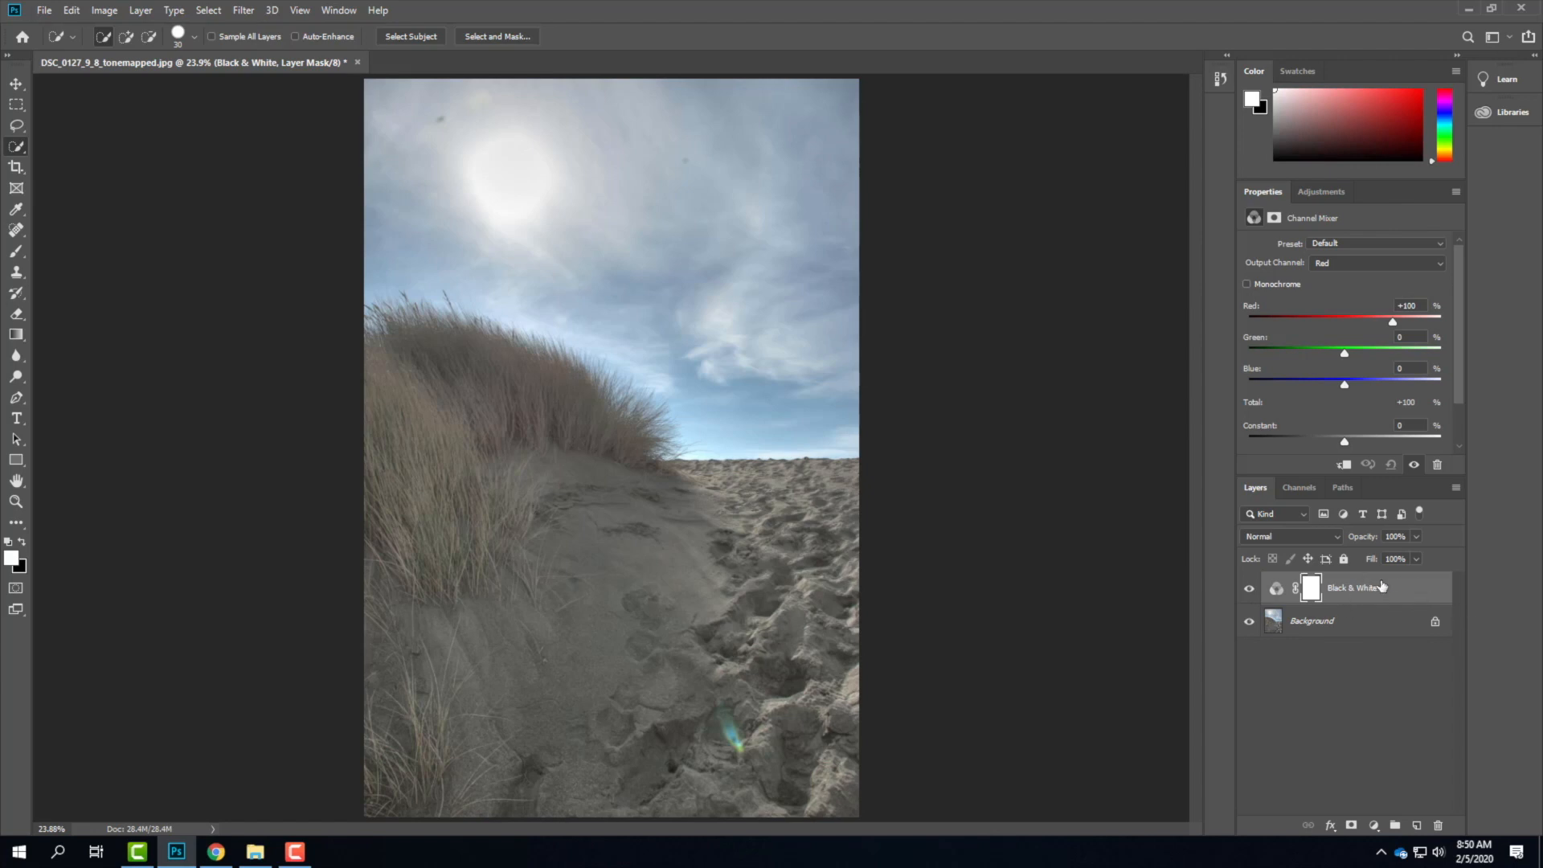
Select the Black & White adjustment layer and turn on Monochrome in its Channel Mixer properties.
right_click(1324, 626)
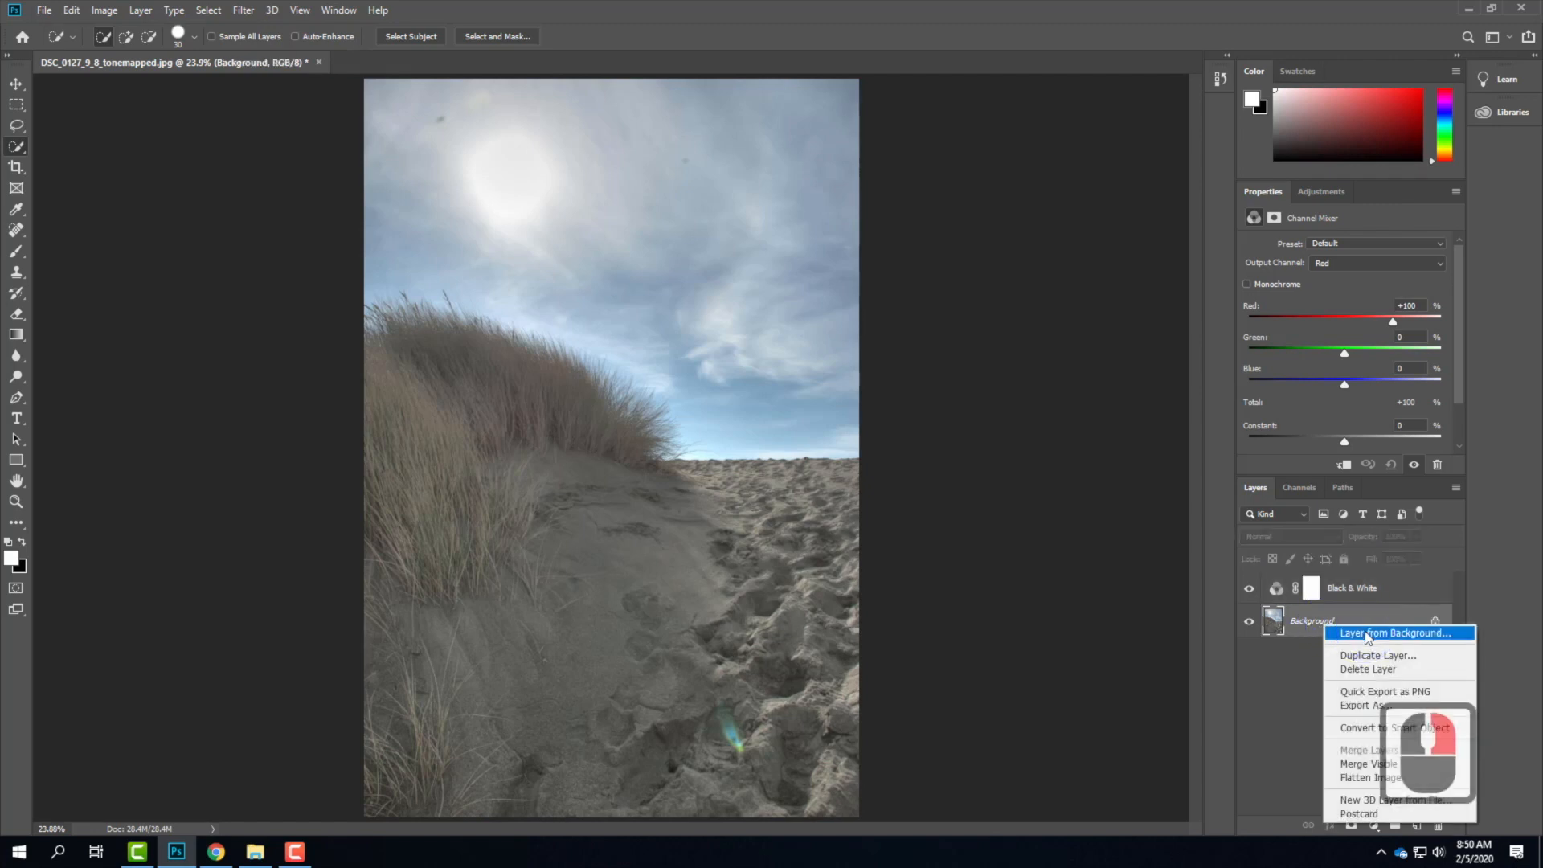
click(1271, 682)
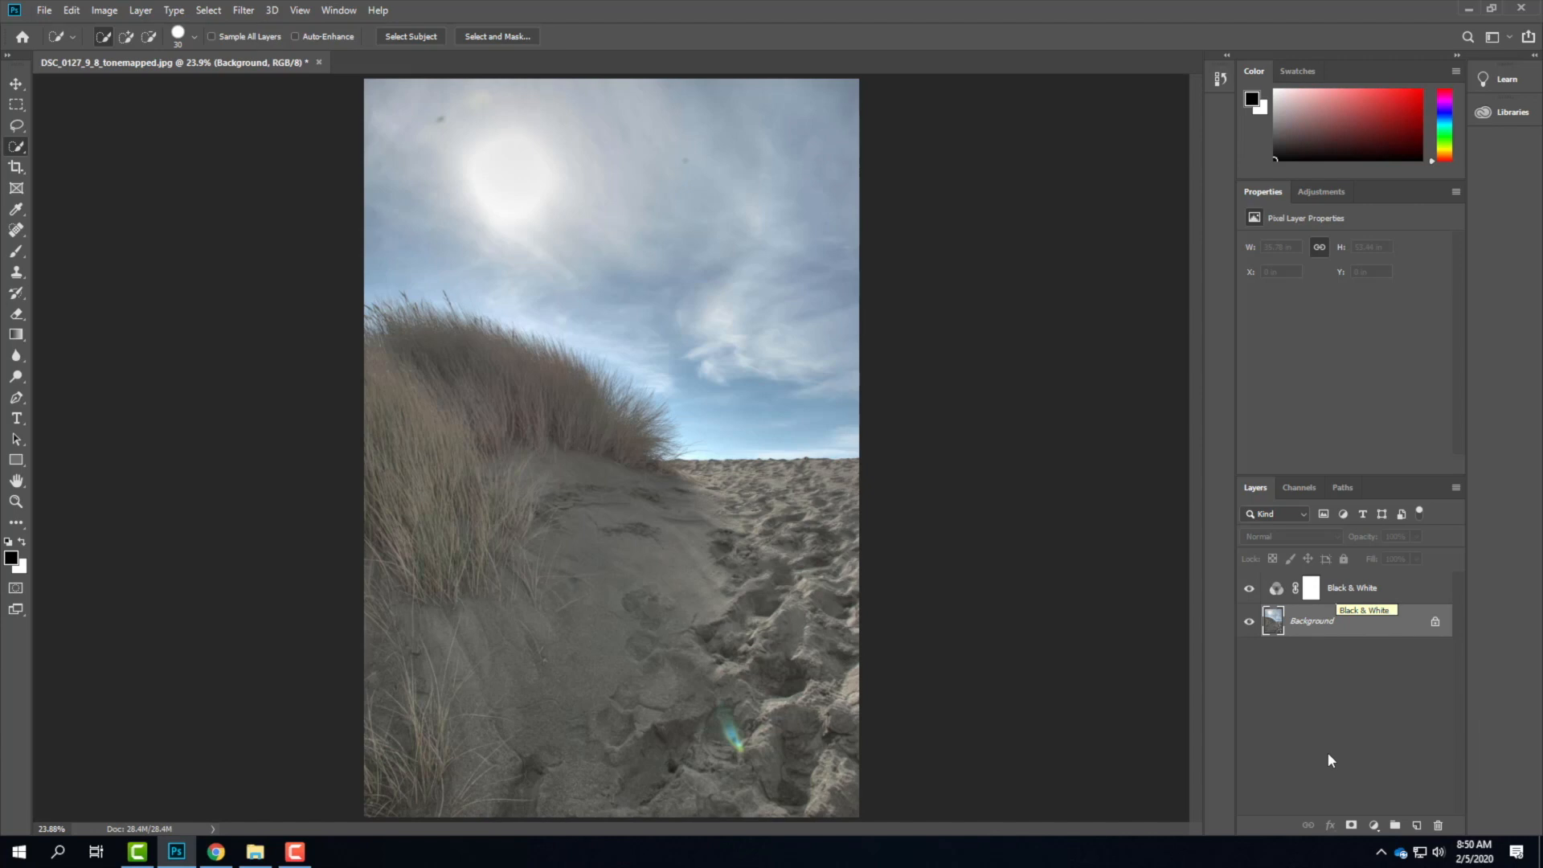
click(1354, 593)
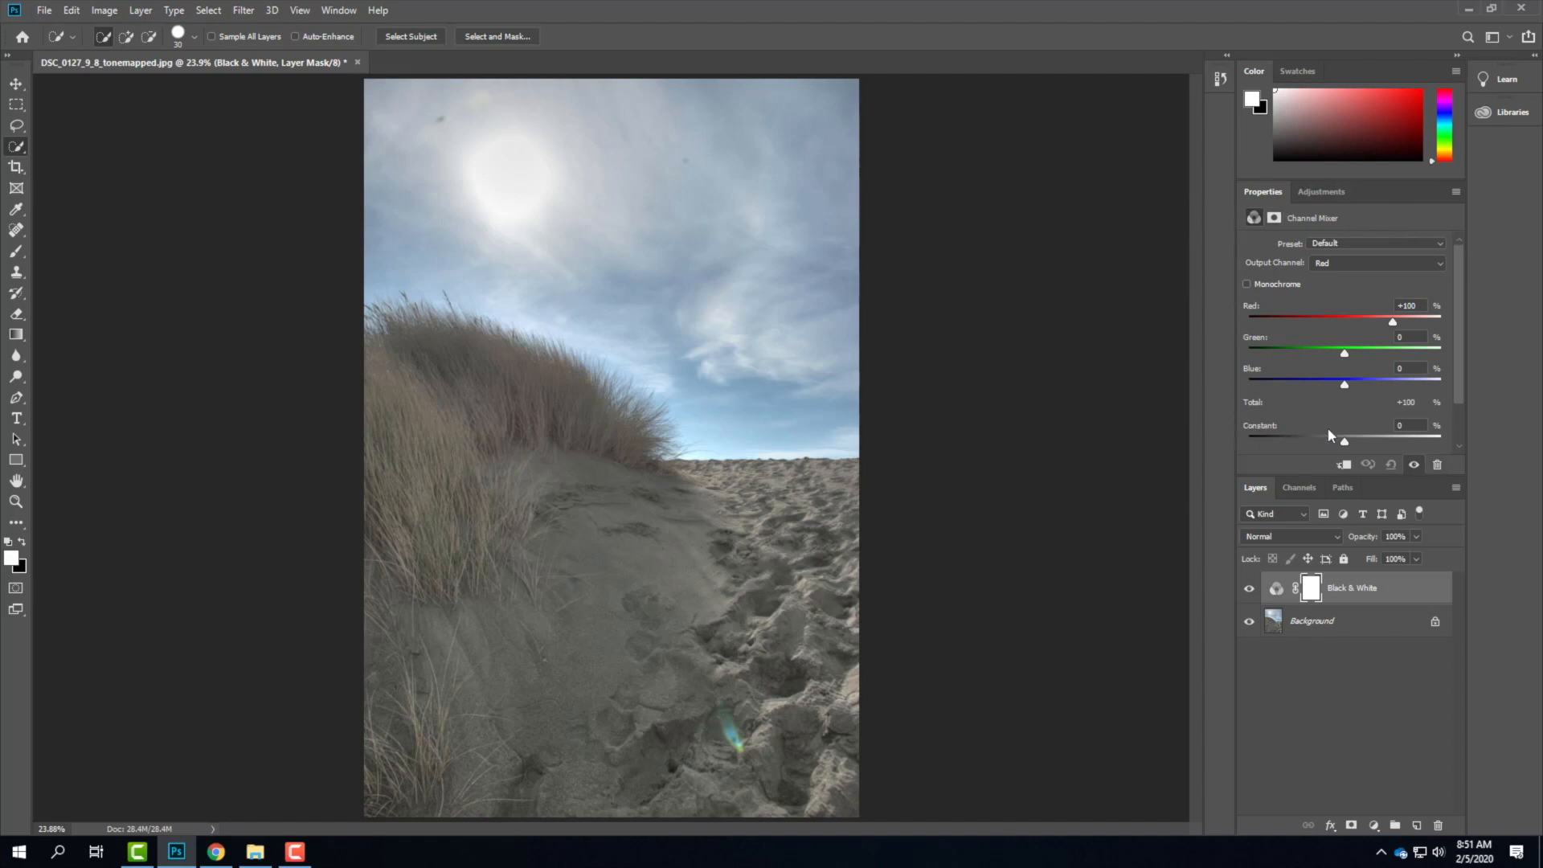
click(1247, 285)
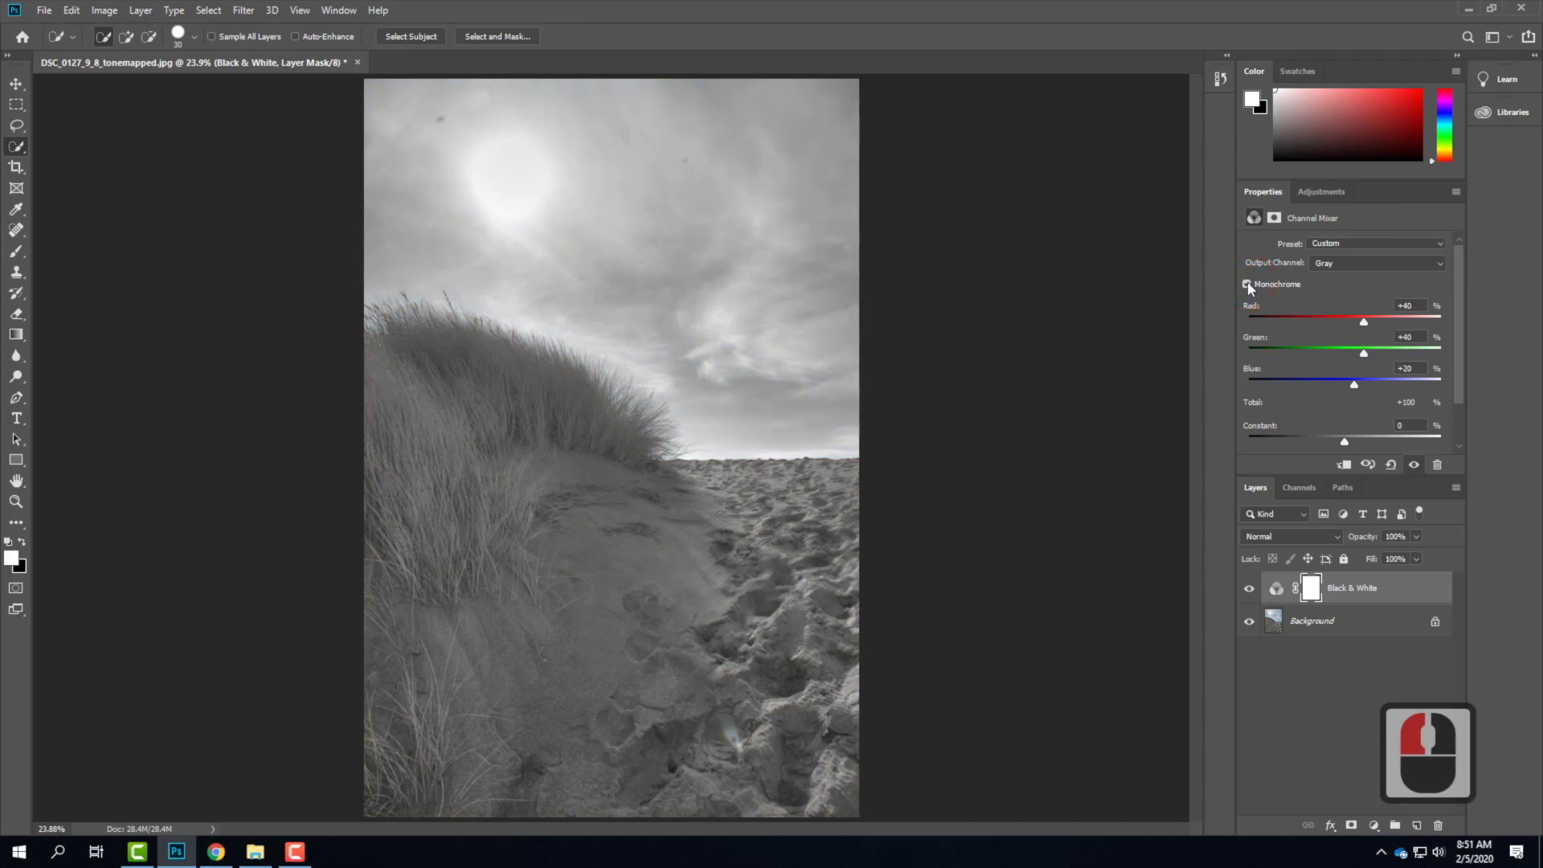
click(1247, 284)
click(1246, 285)
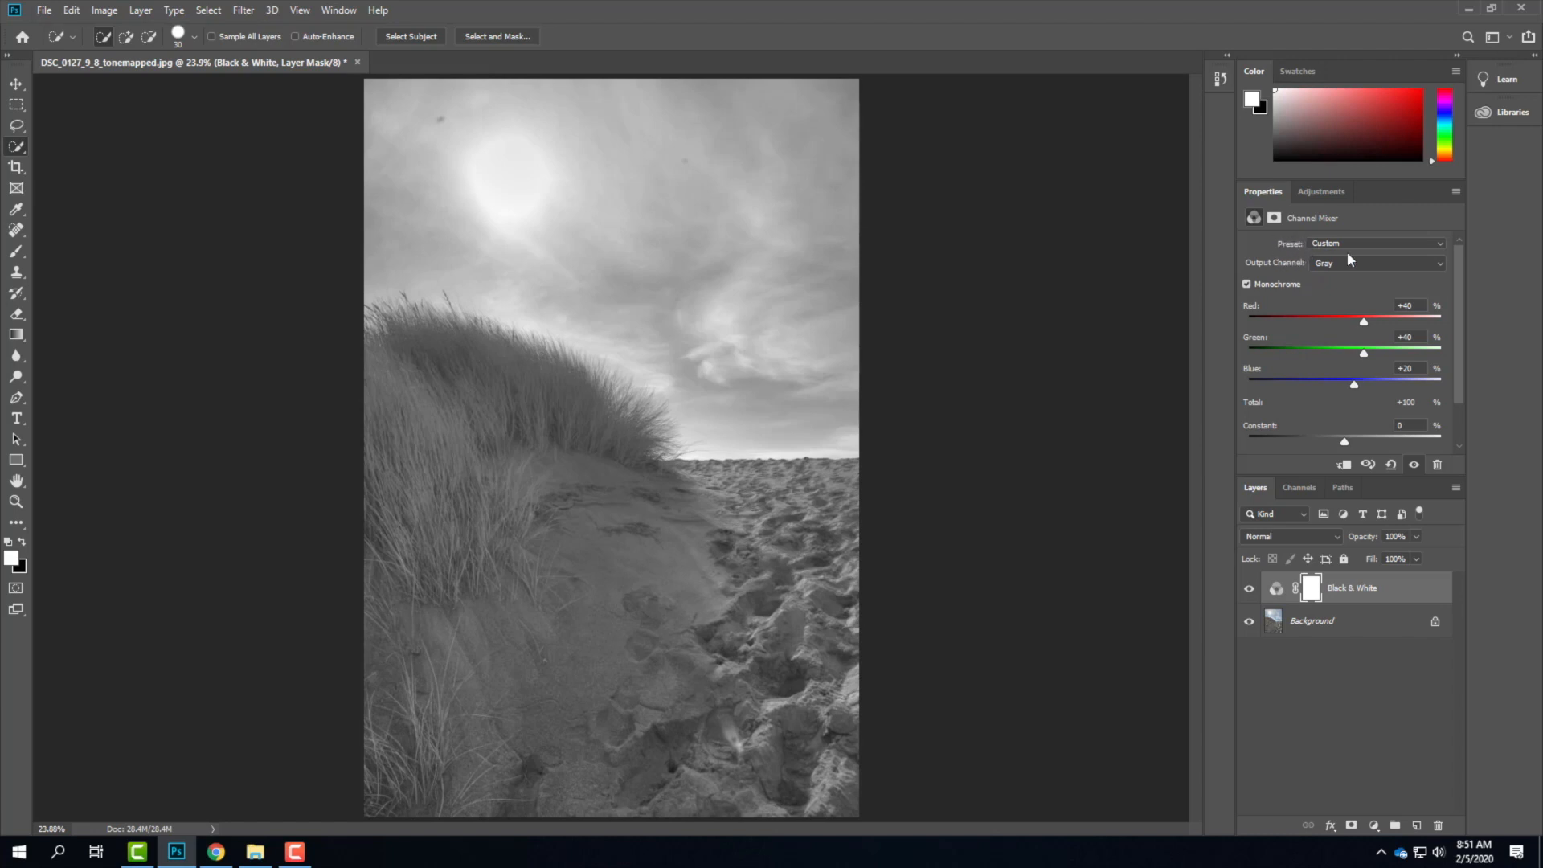
Compare the Infrared, Blue, Green, Orange, Red and Yellow black & white presets on the dune photo and settle on Black & White with Red Filter (RGB).
click(1437, 242)
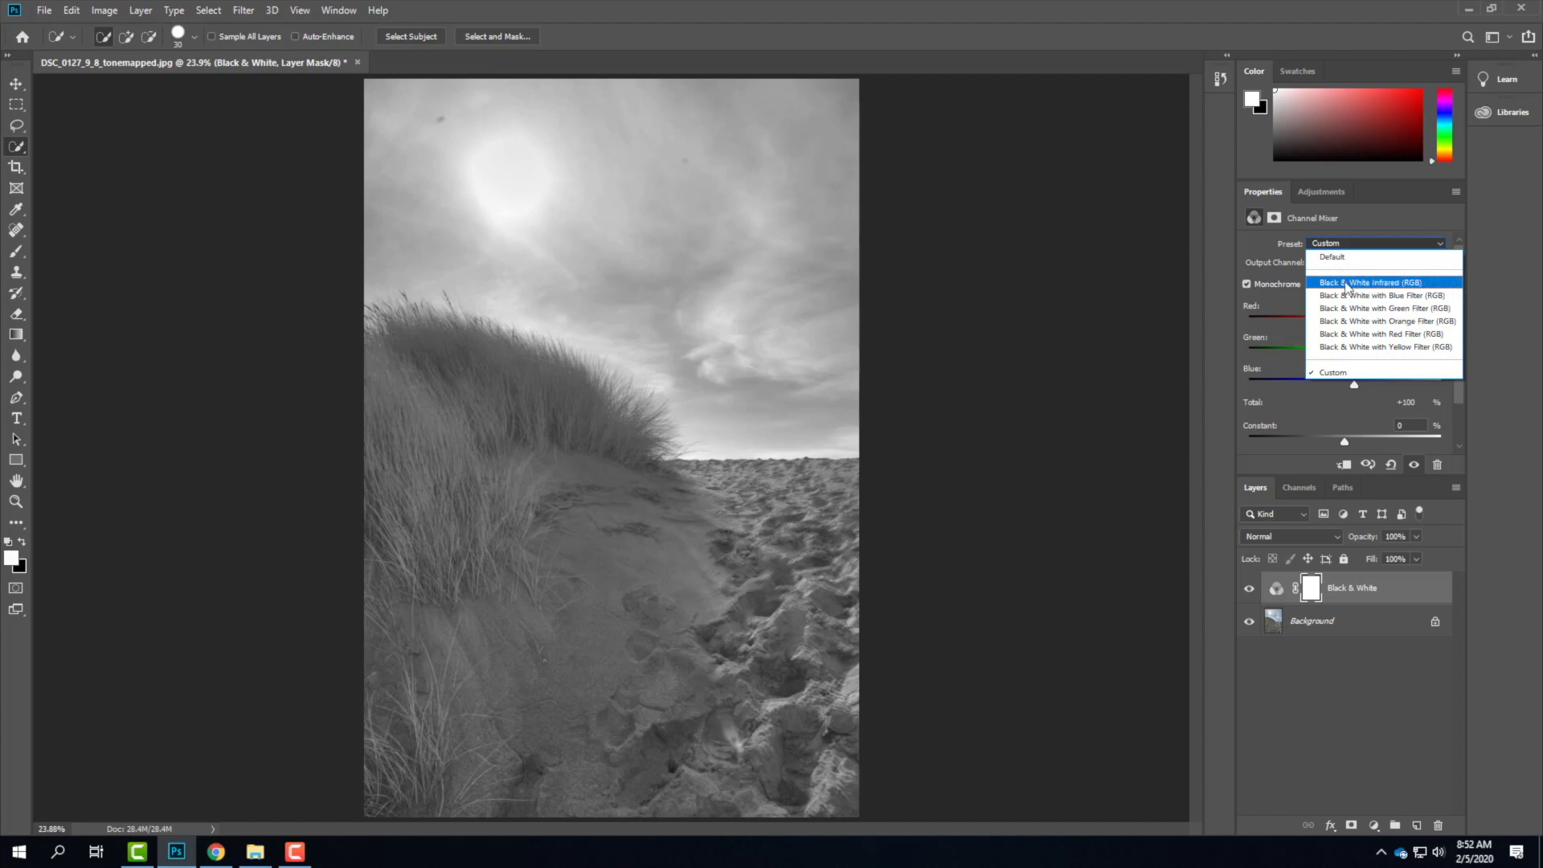
click(1419, 282)
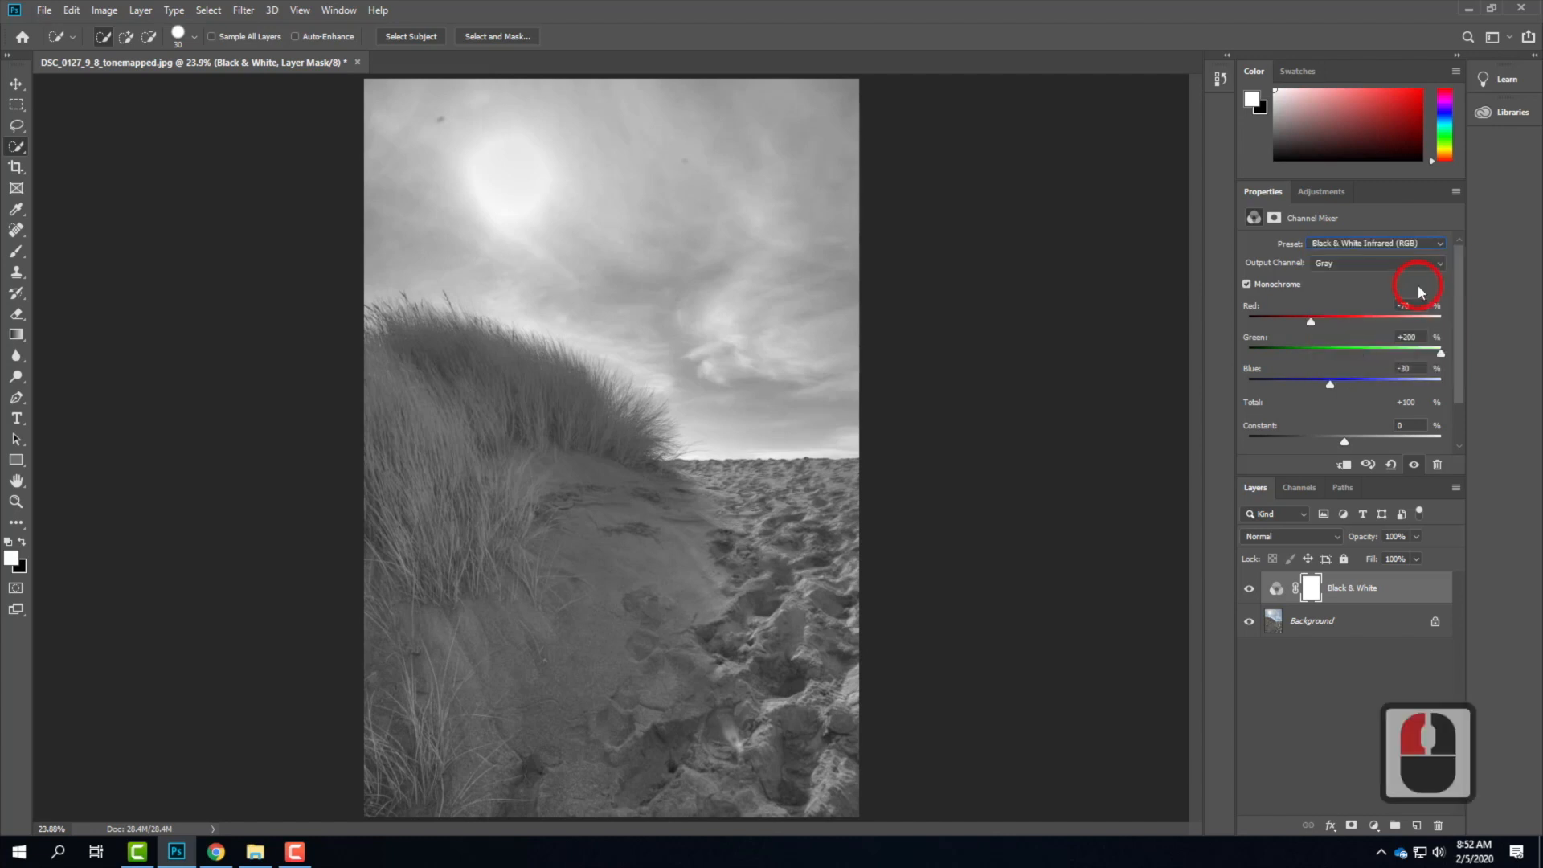
click(1394, 244)
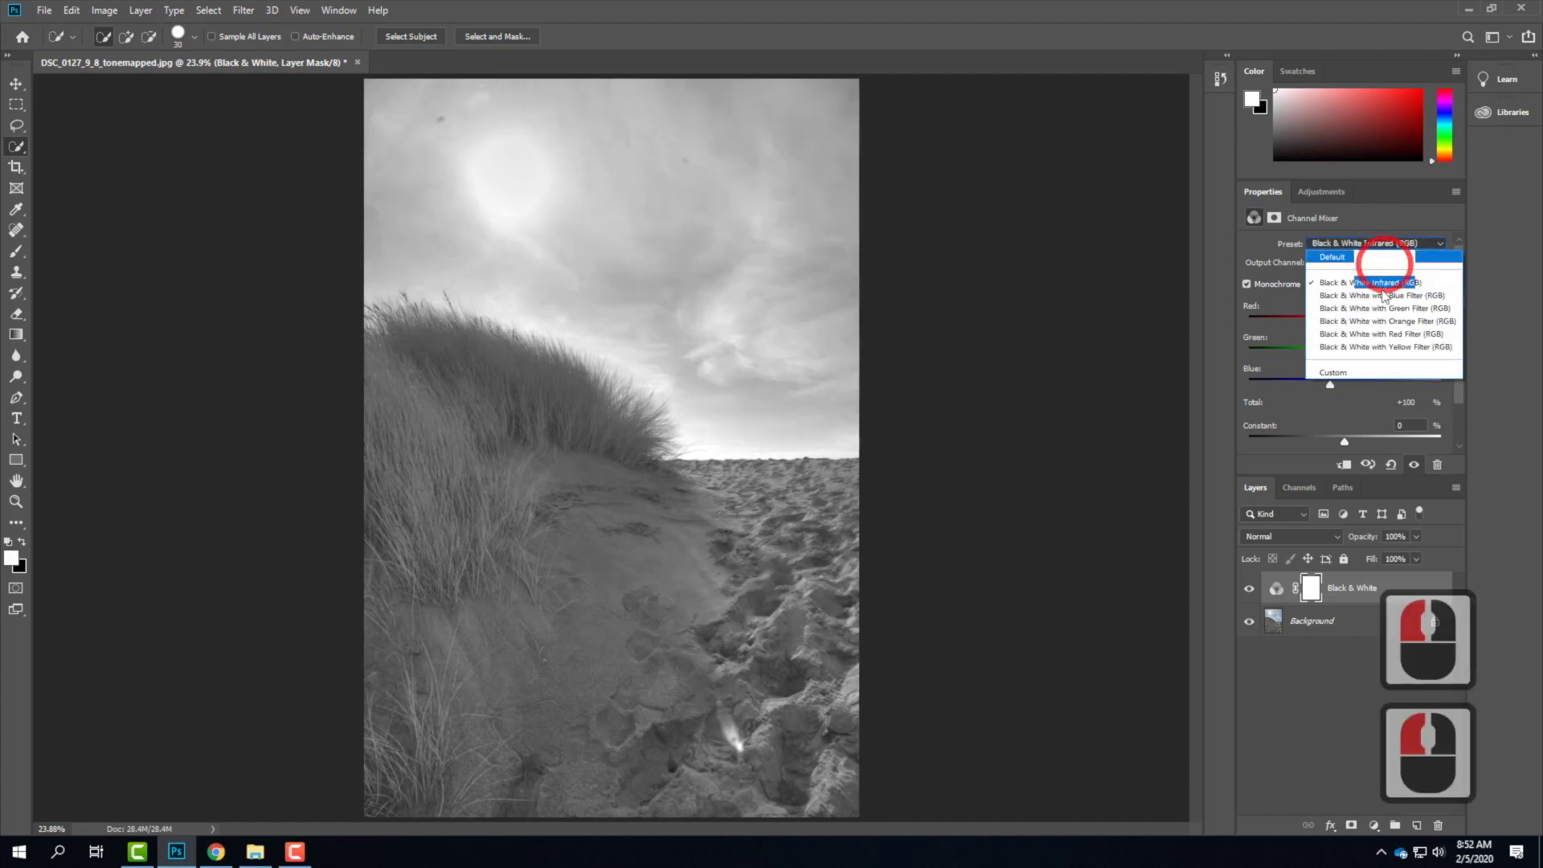
click(1378, 295)
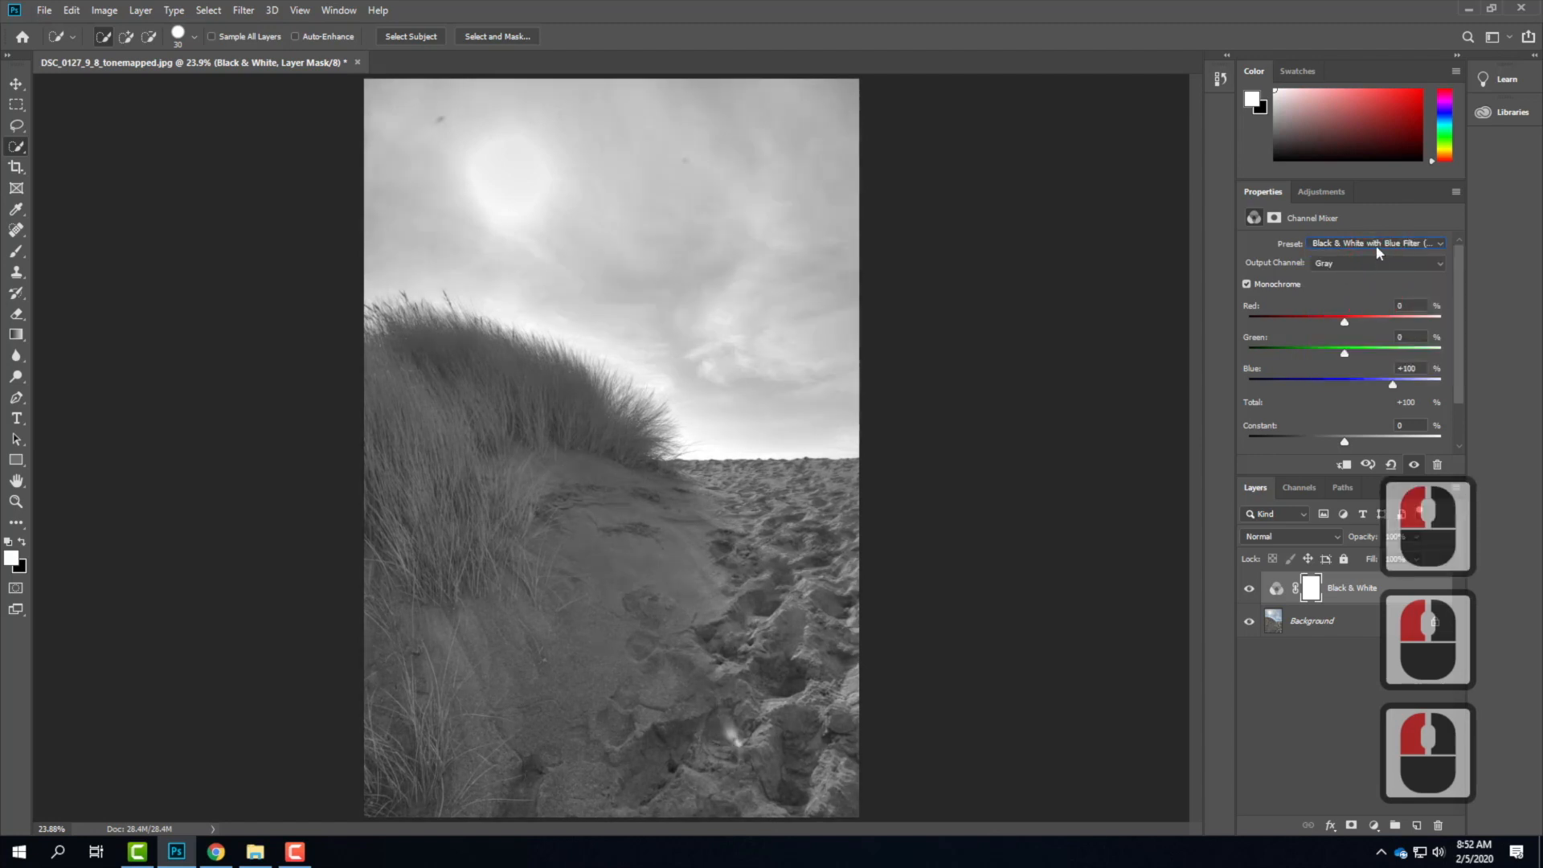
click(1375, 244)
click(1373, 310)
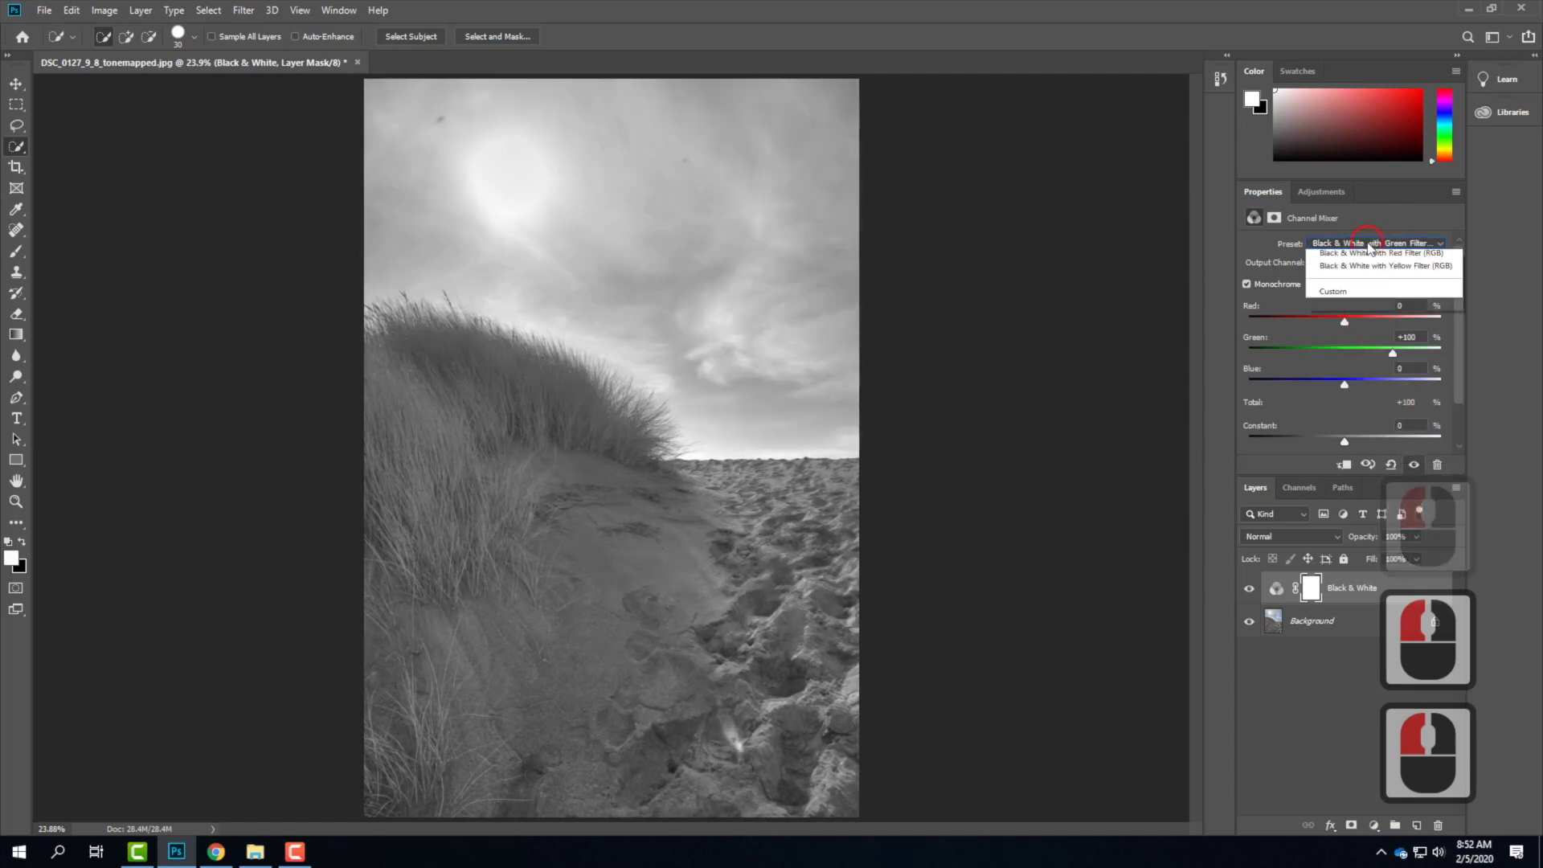
click(1366, 243)
click(1369, 325)
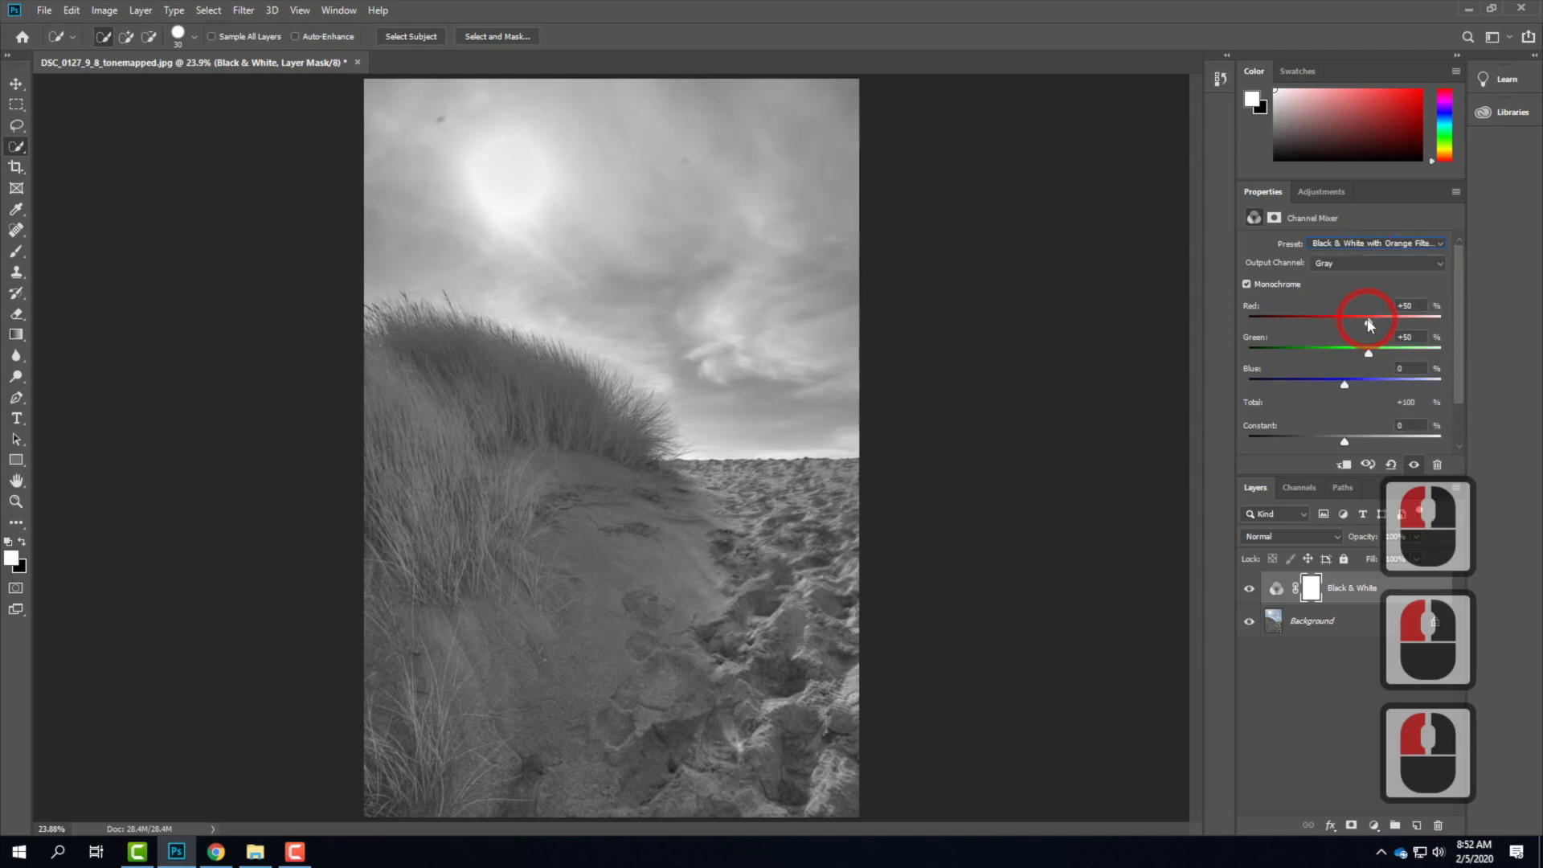
click(1358, 242)
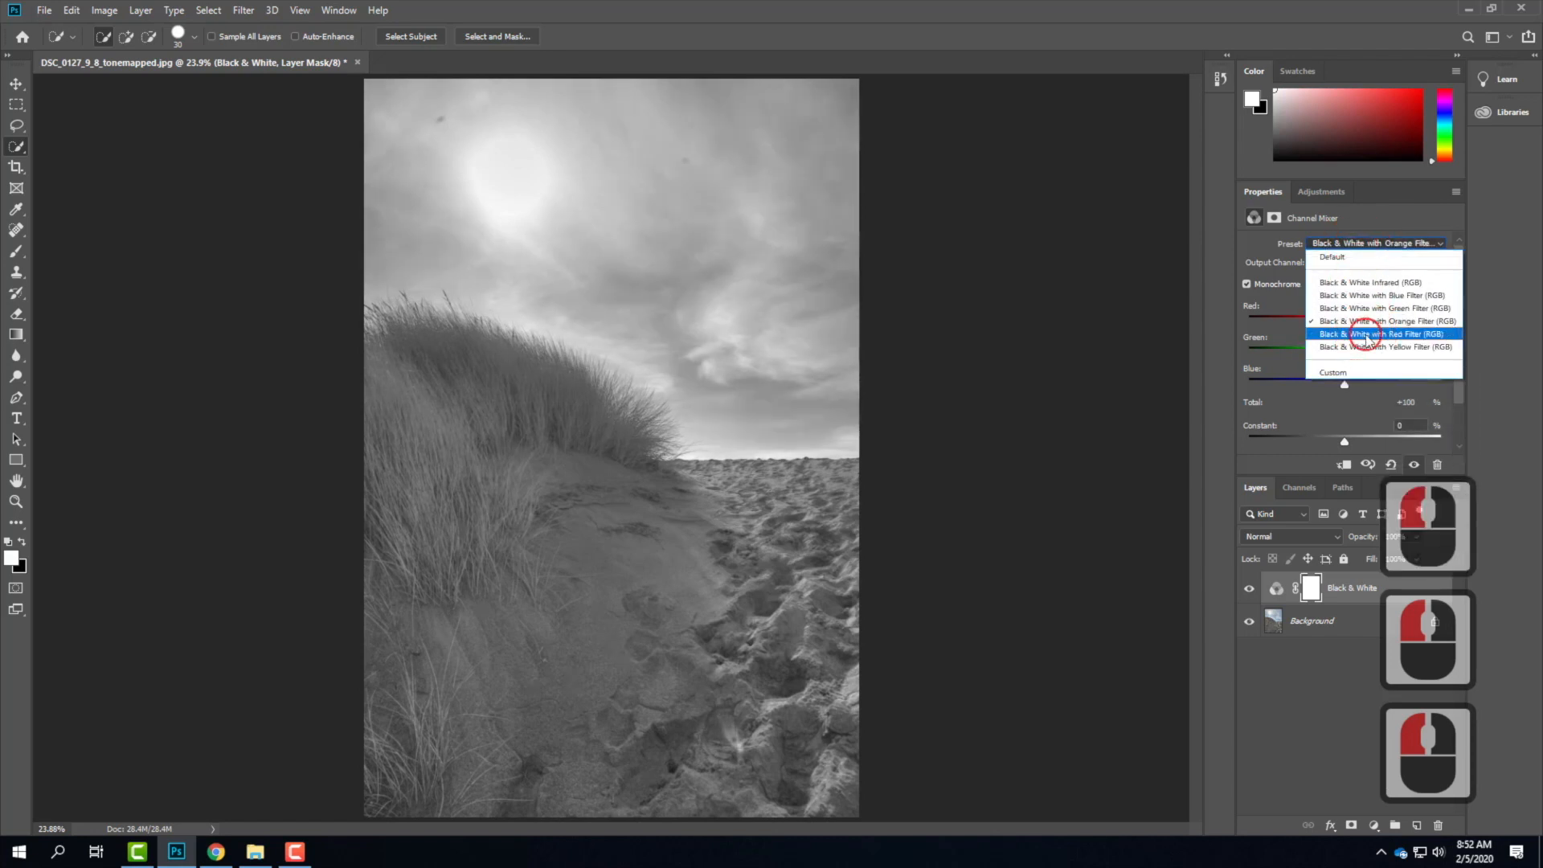
click(1366, 334)
click(1363, 243)
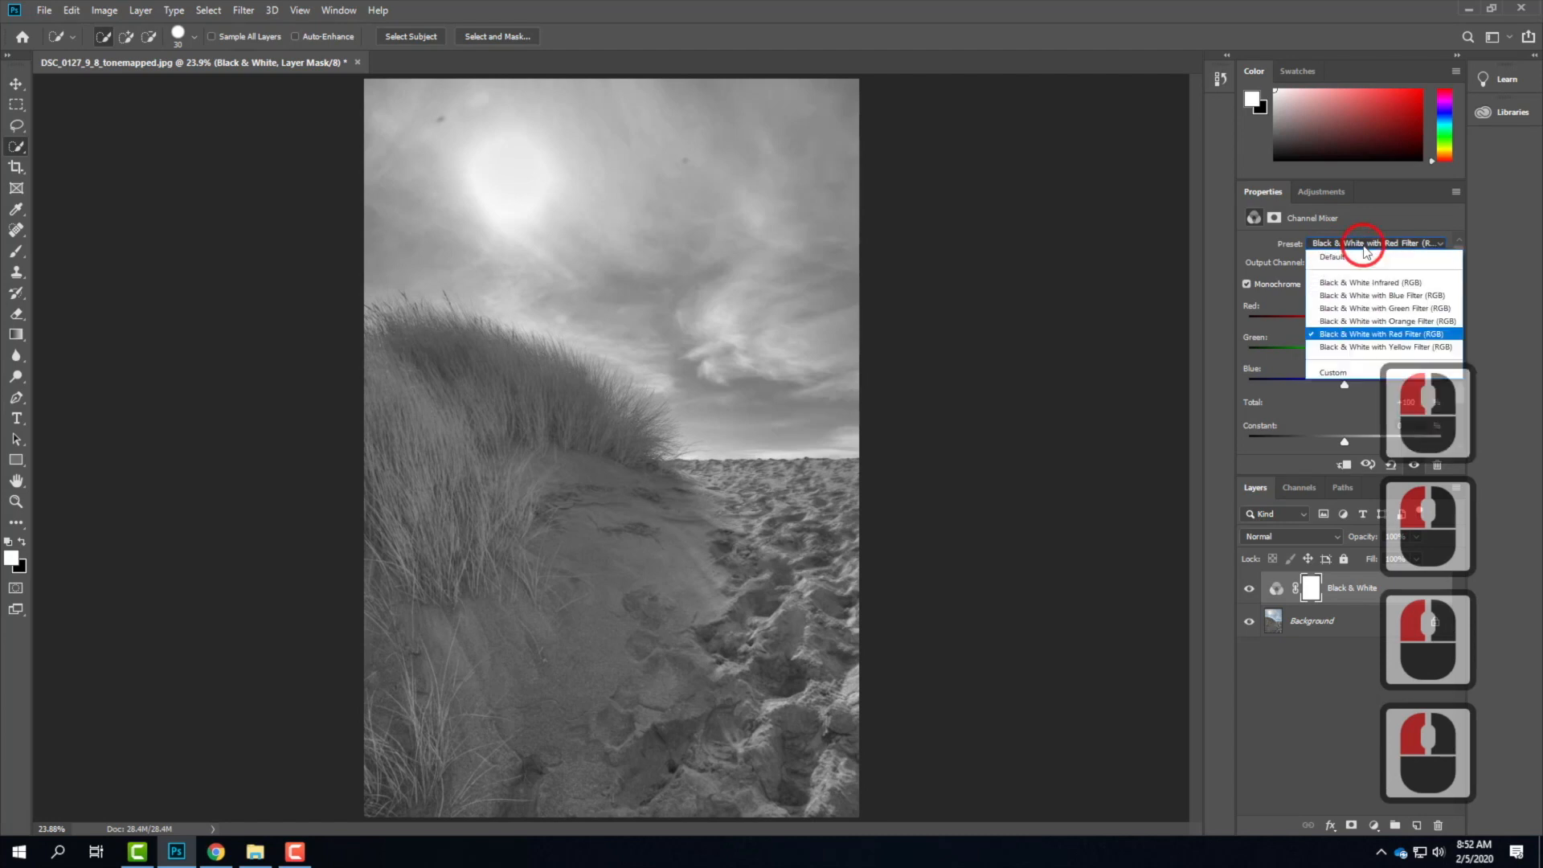
click(1362, 347)
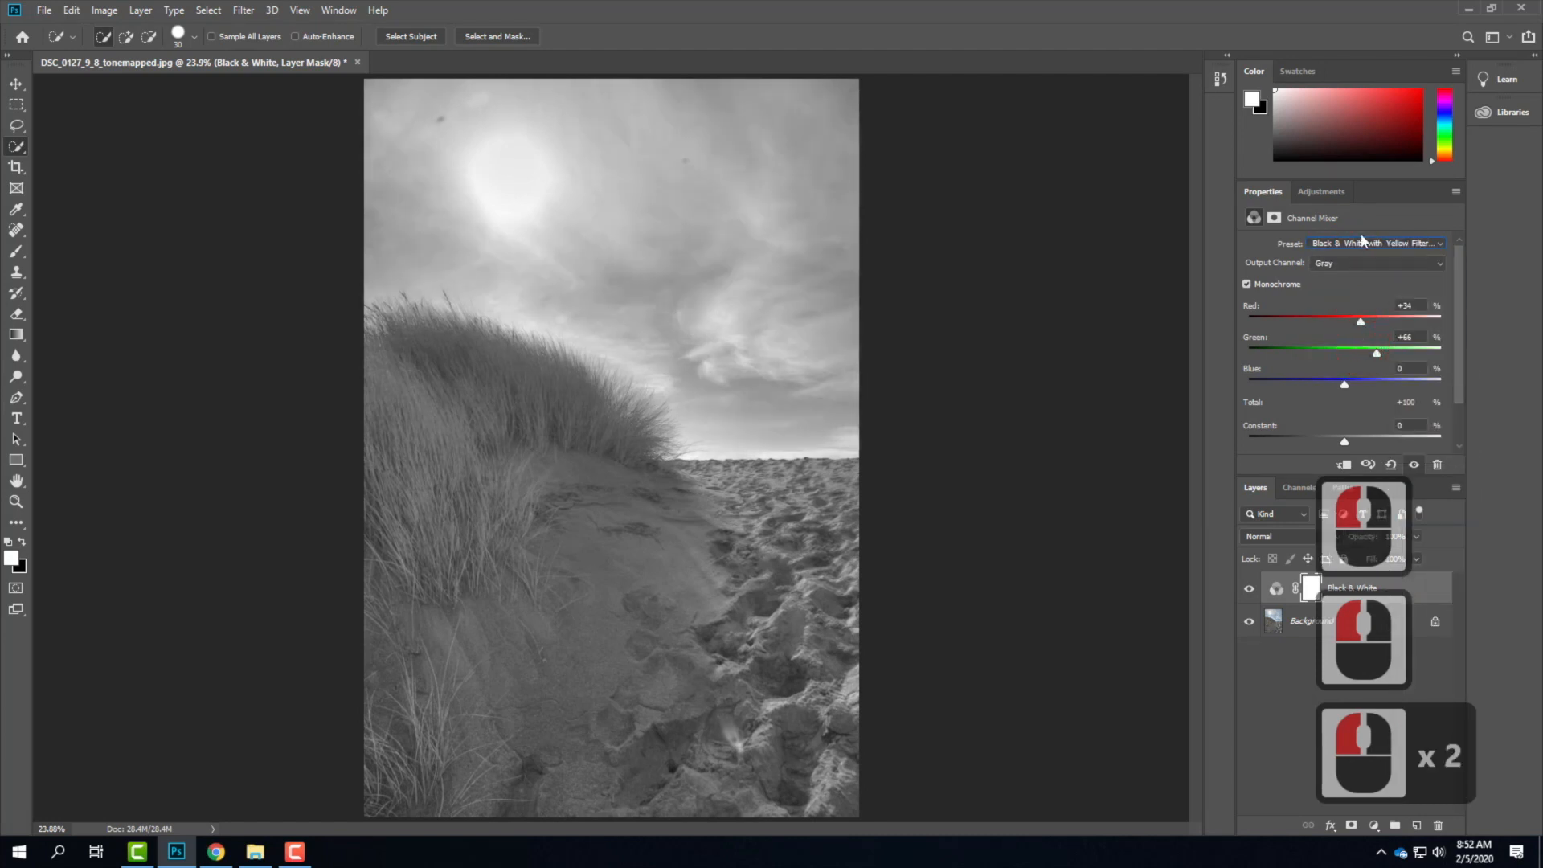
click(1358, 244)
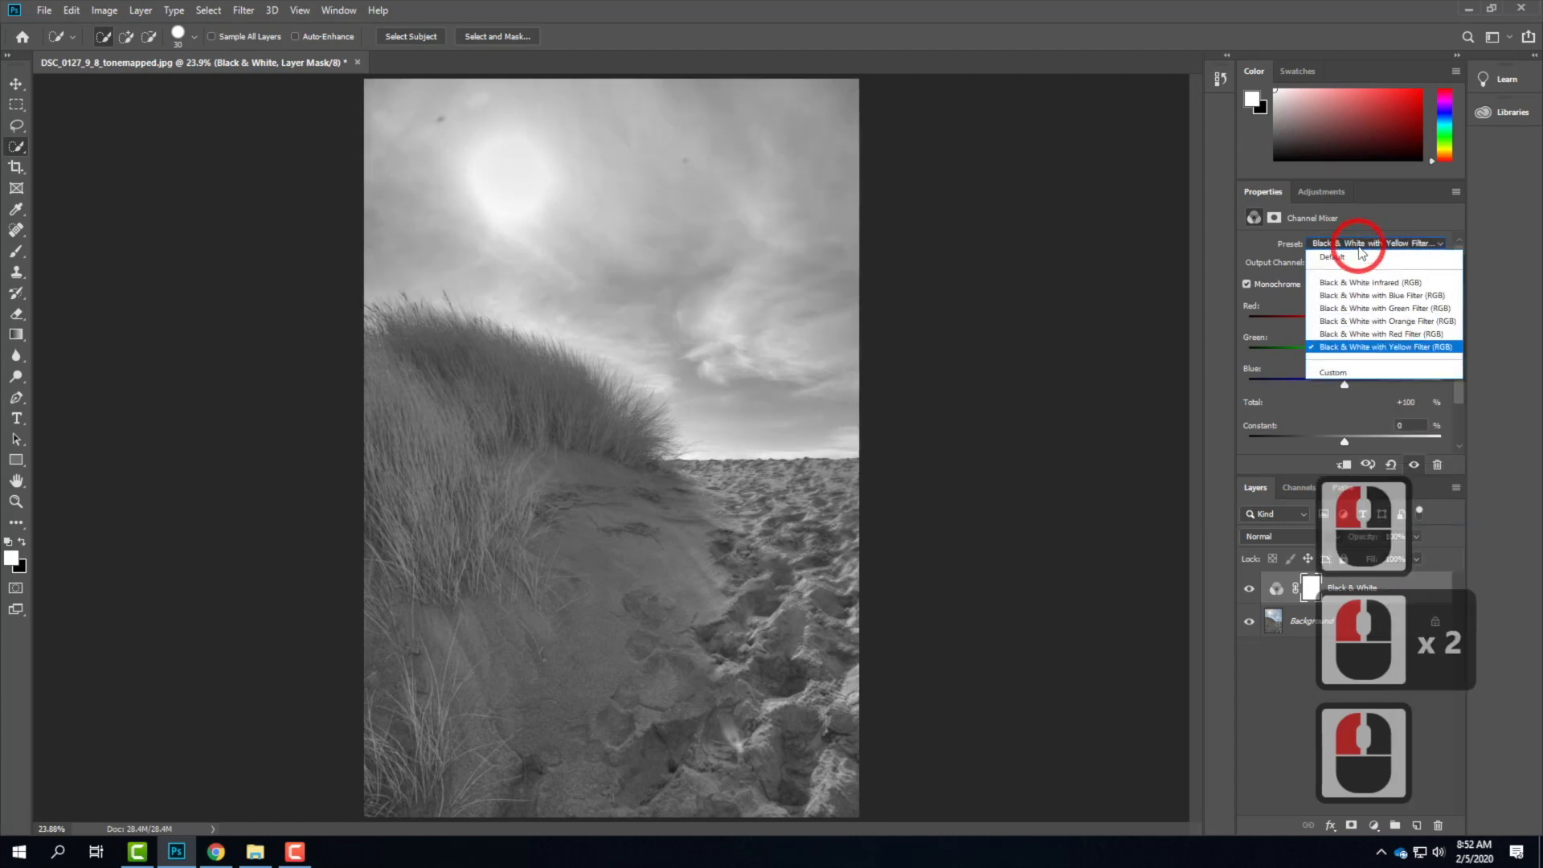
click(1376, 333)
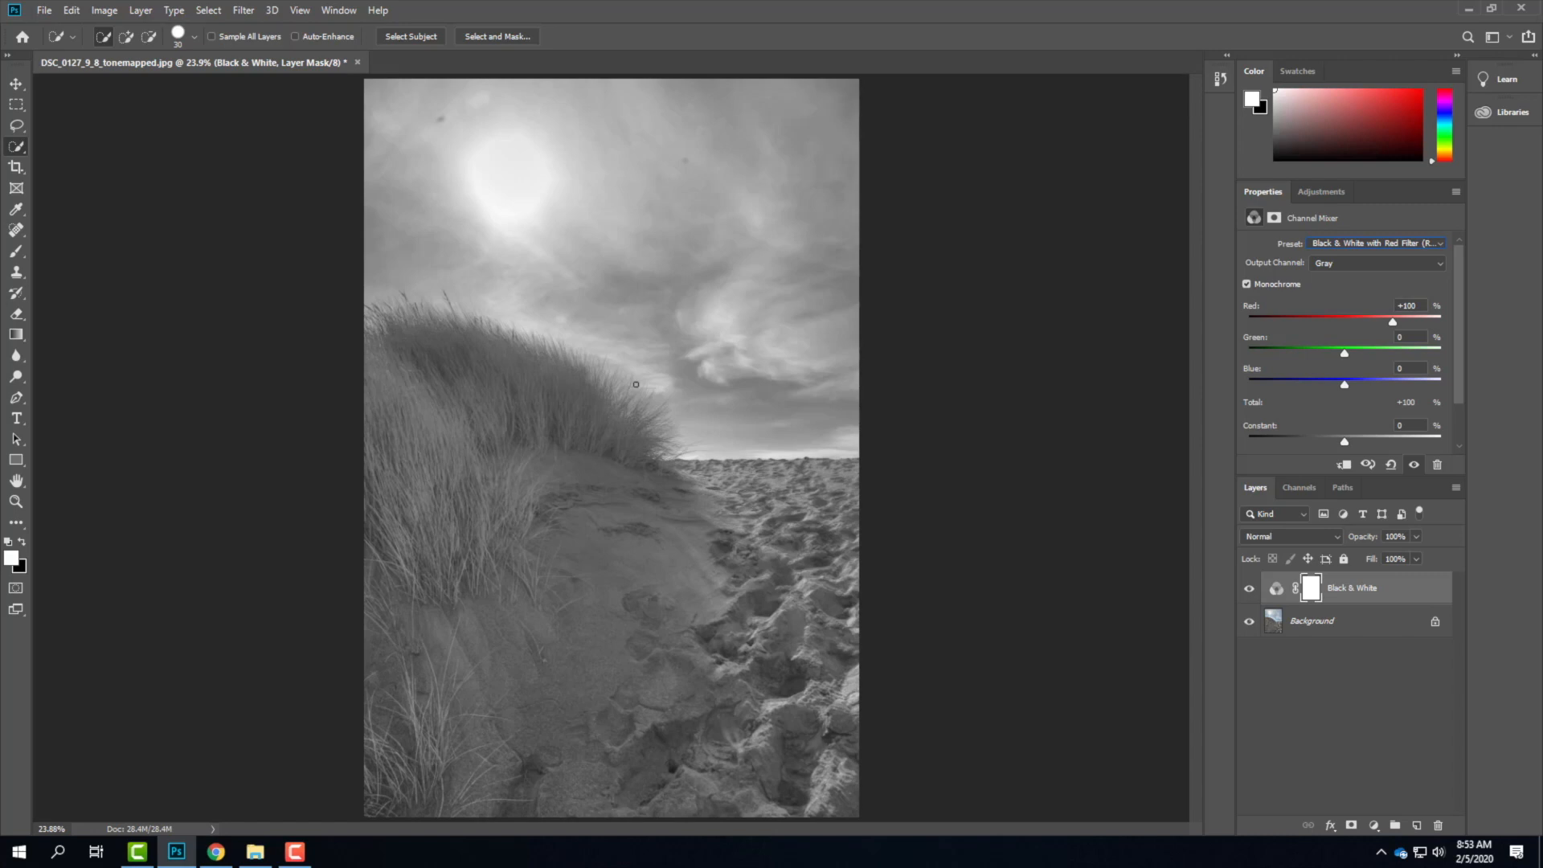
Open the lake photo IMG_0287.jpg from the Ex104 - Sample Images folder.
click(44, 10)
click(47, 45)
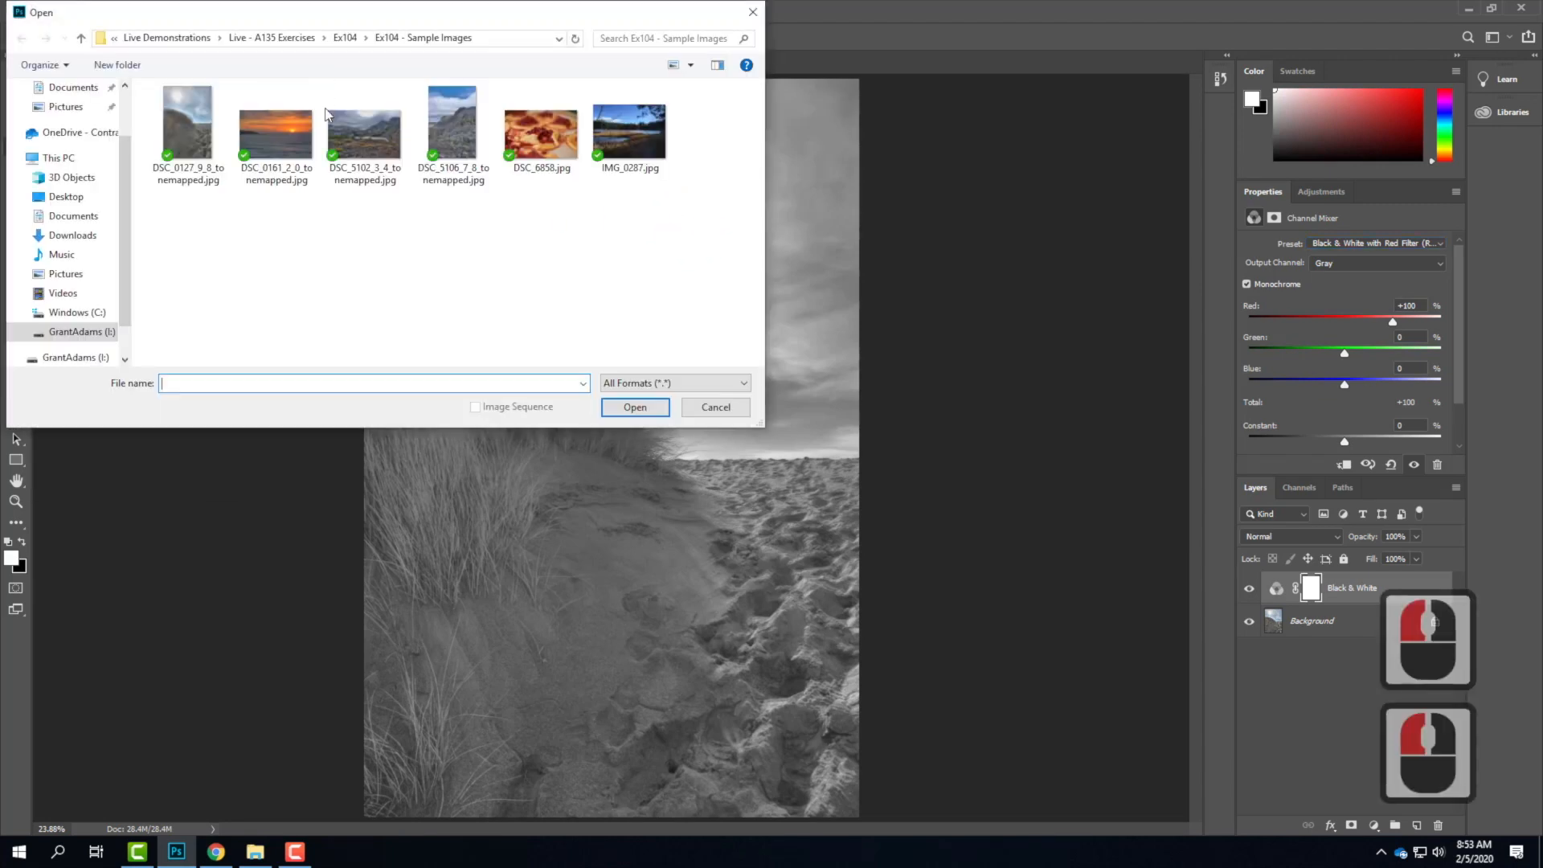
click(636, 157)
click(656, 407)
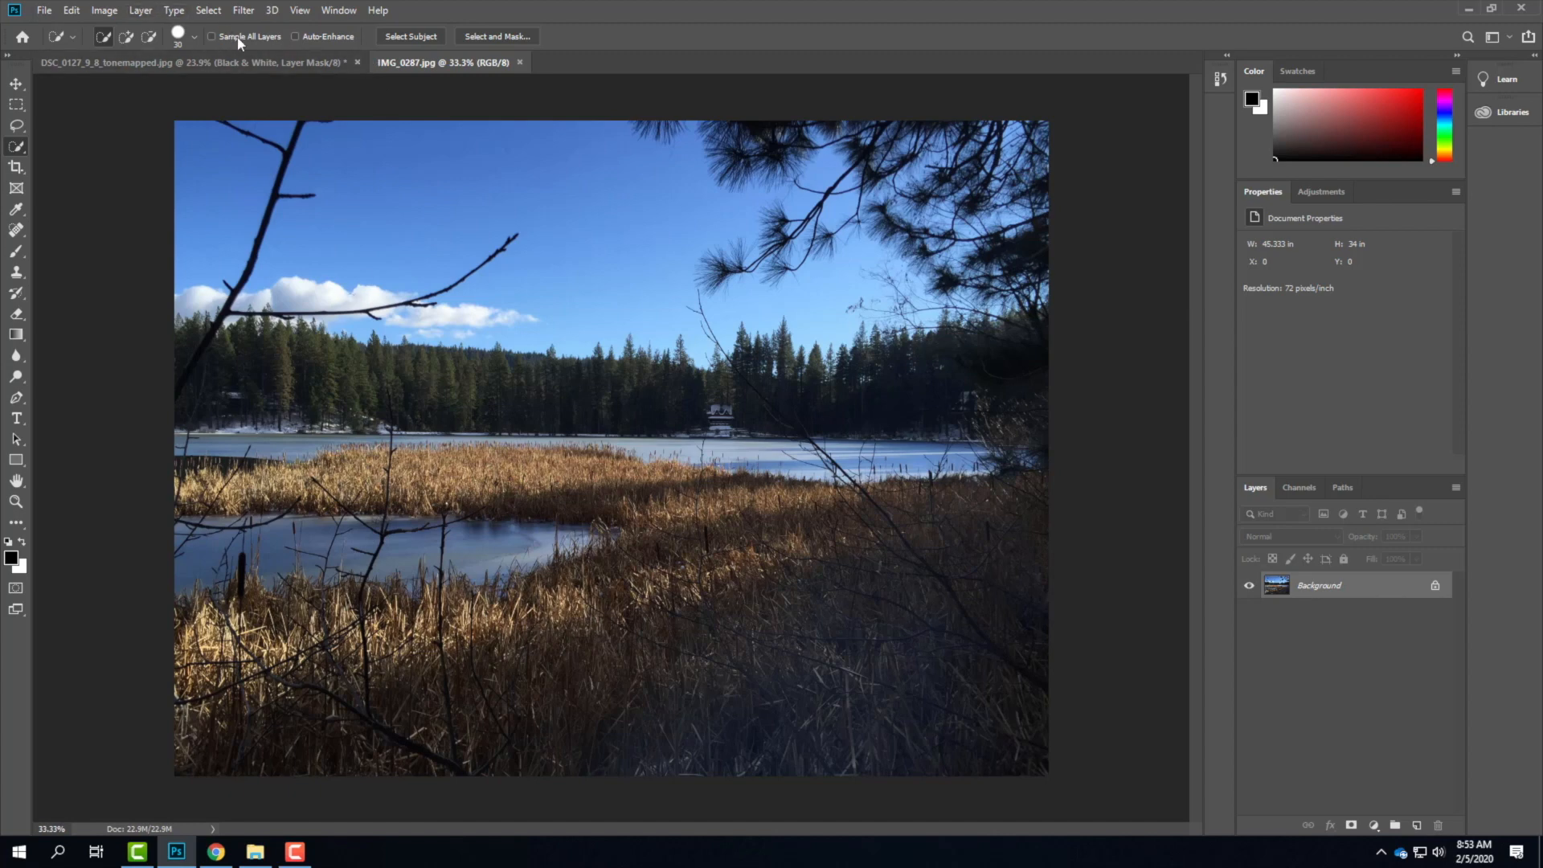
Add a Channel Mixer adjustment layer named "Black & White" to the lake photo and turn on Monochrome.
click(140, 12)
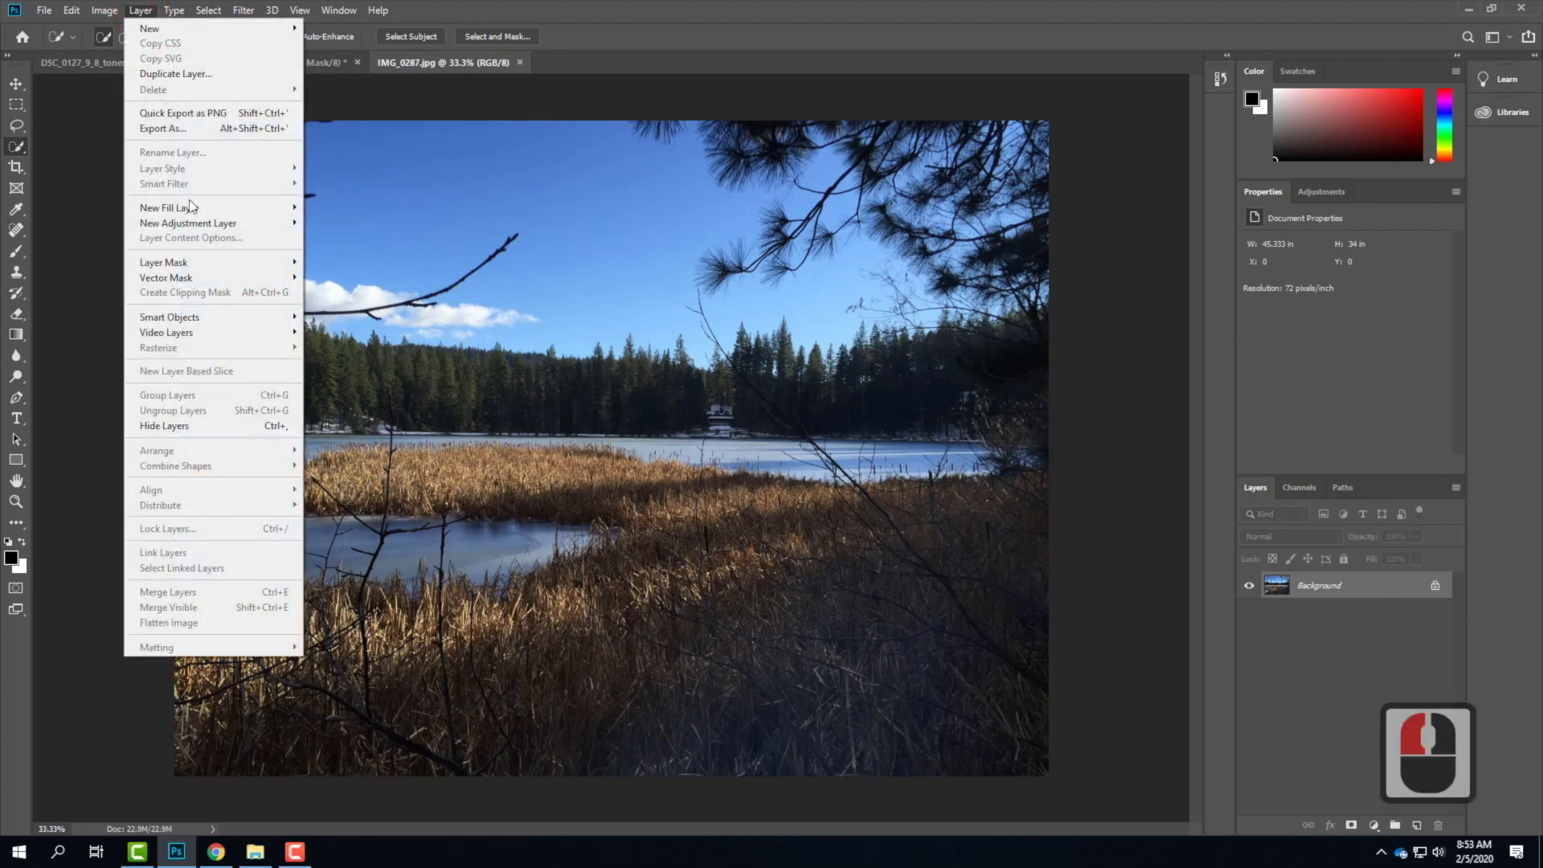
mouse_move(190, 225)
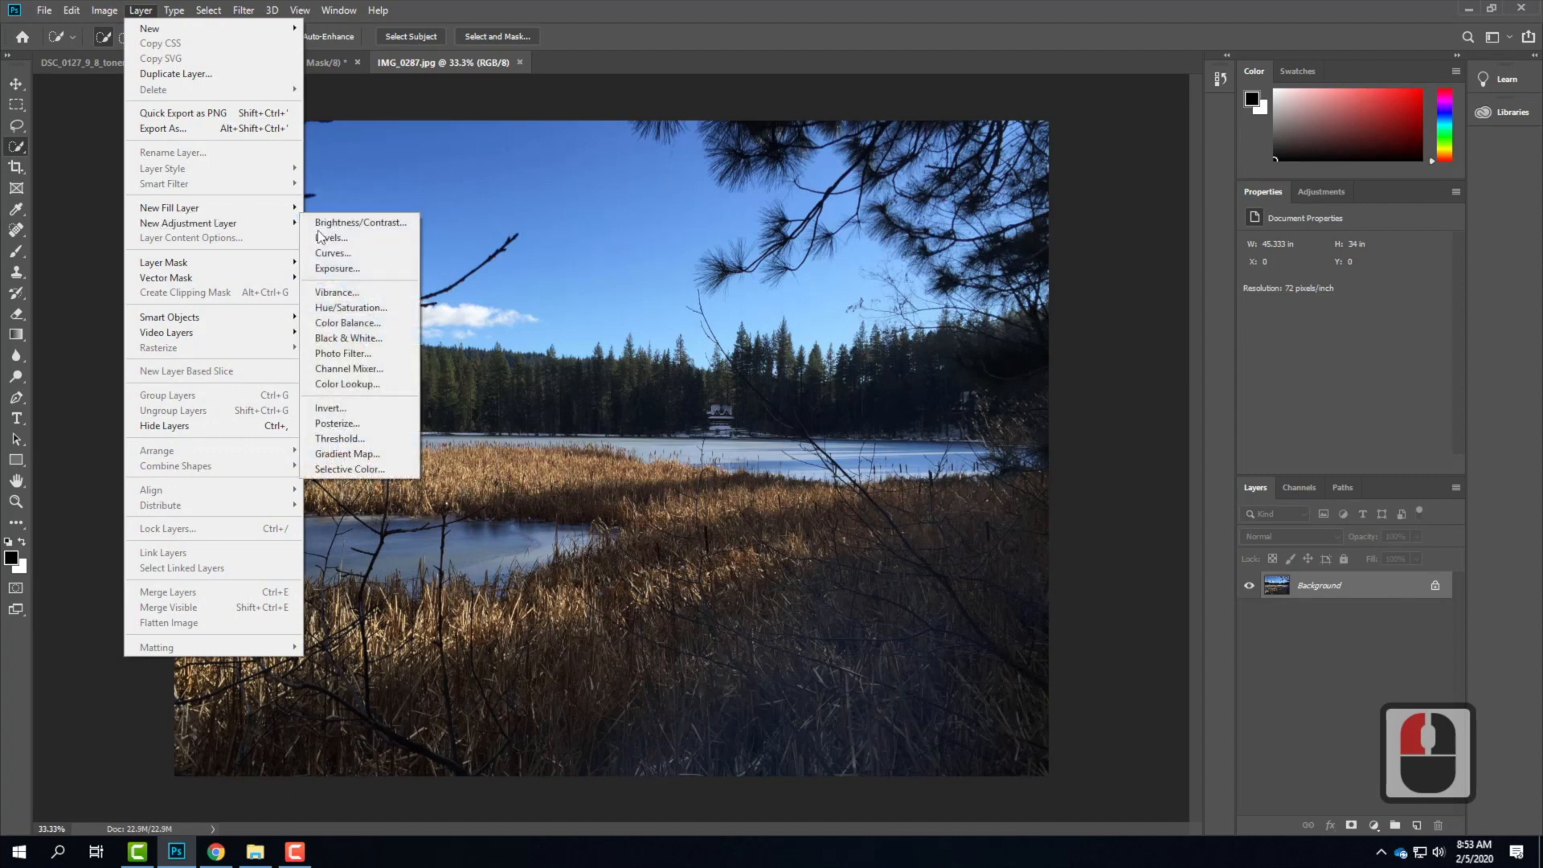
click(338, 371)
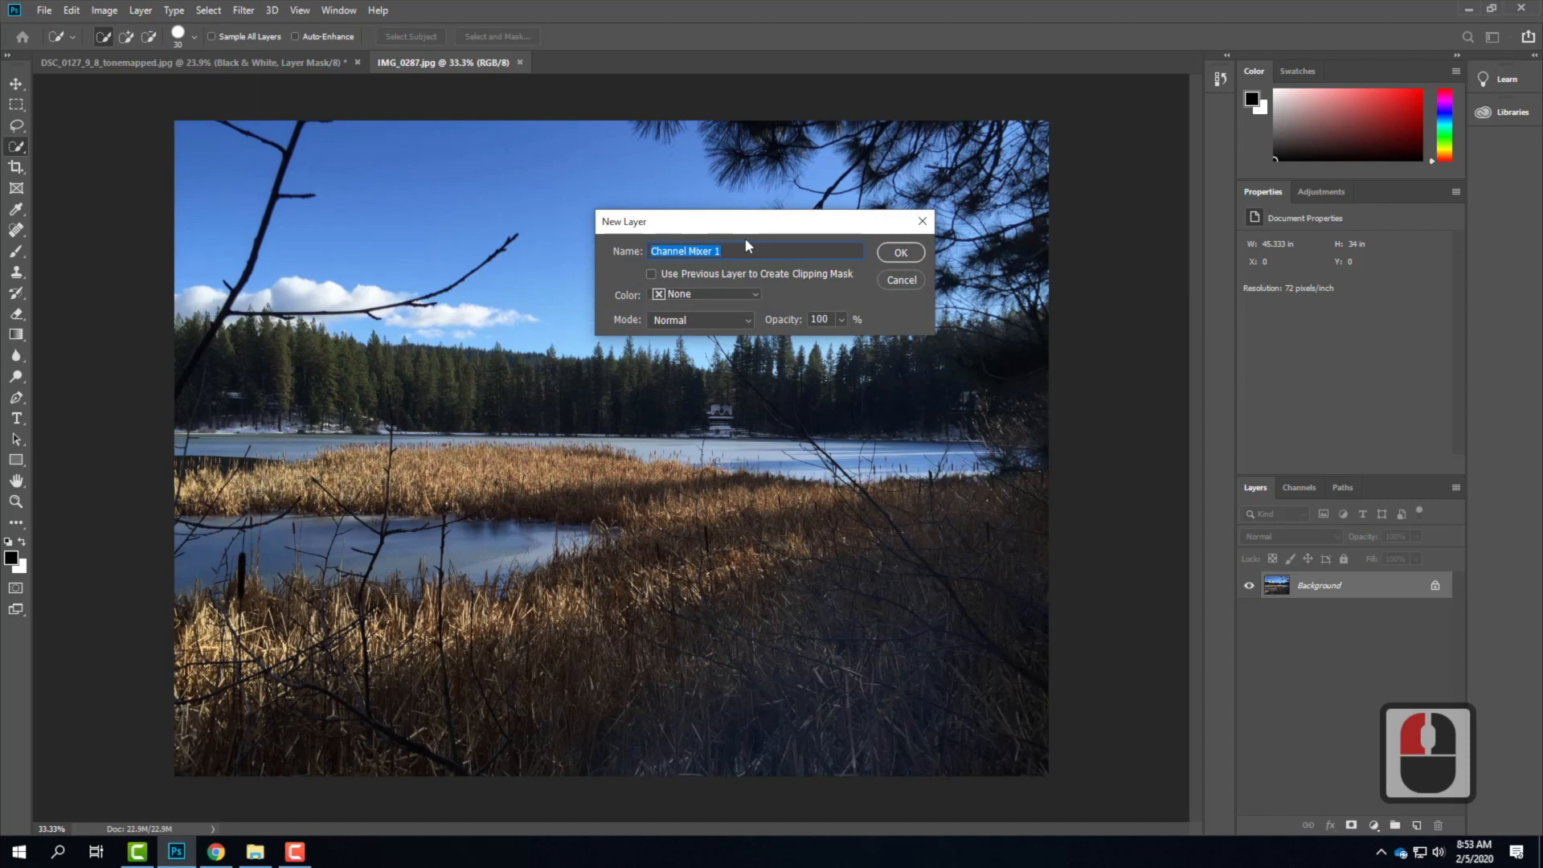
text(Black )
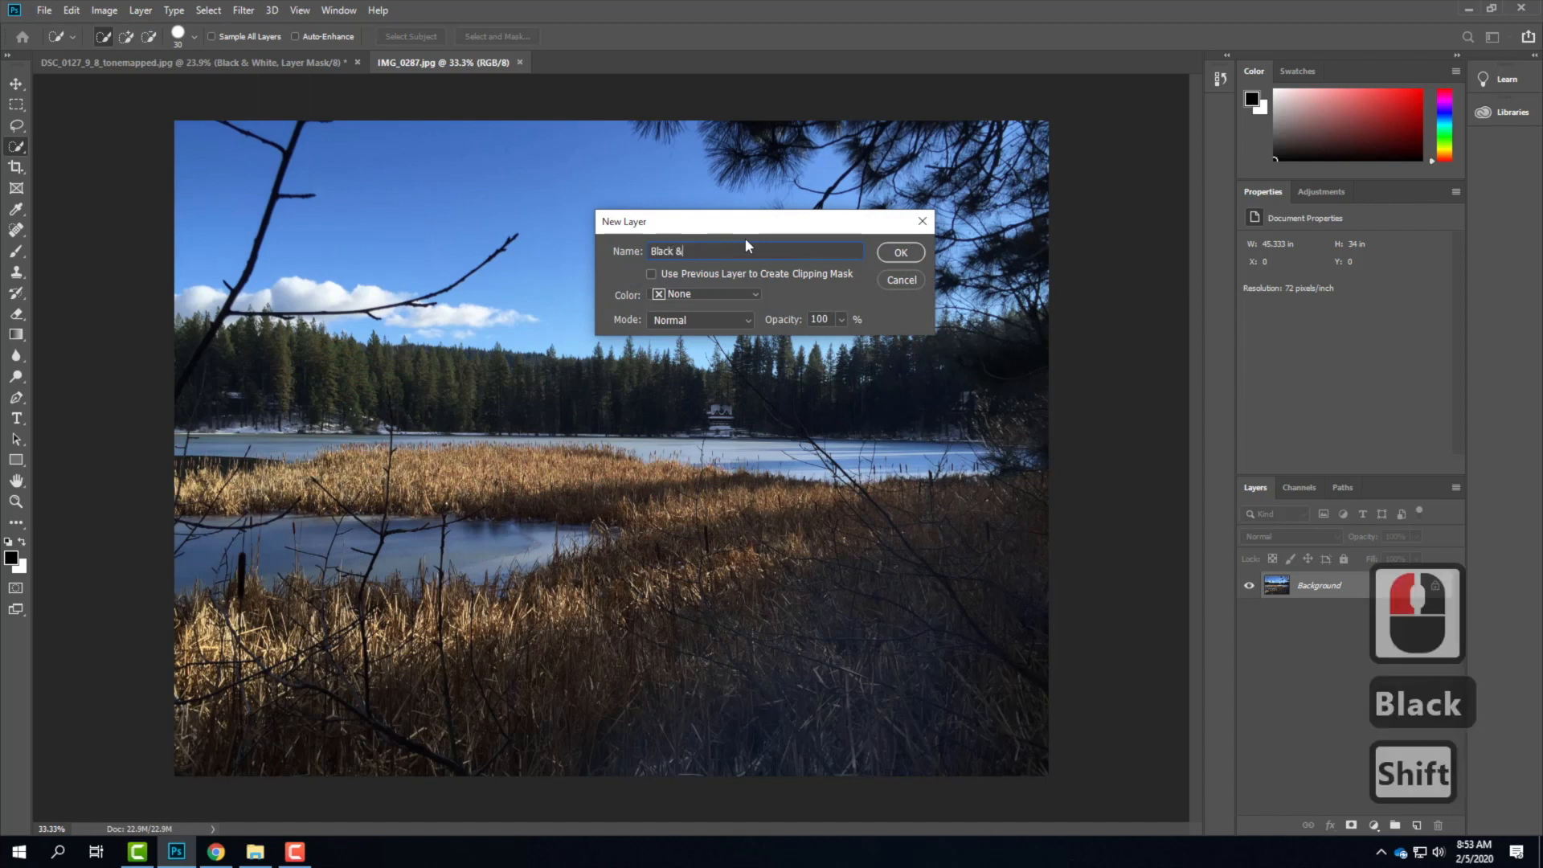
text(& White)
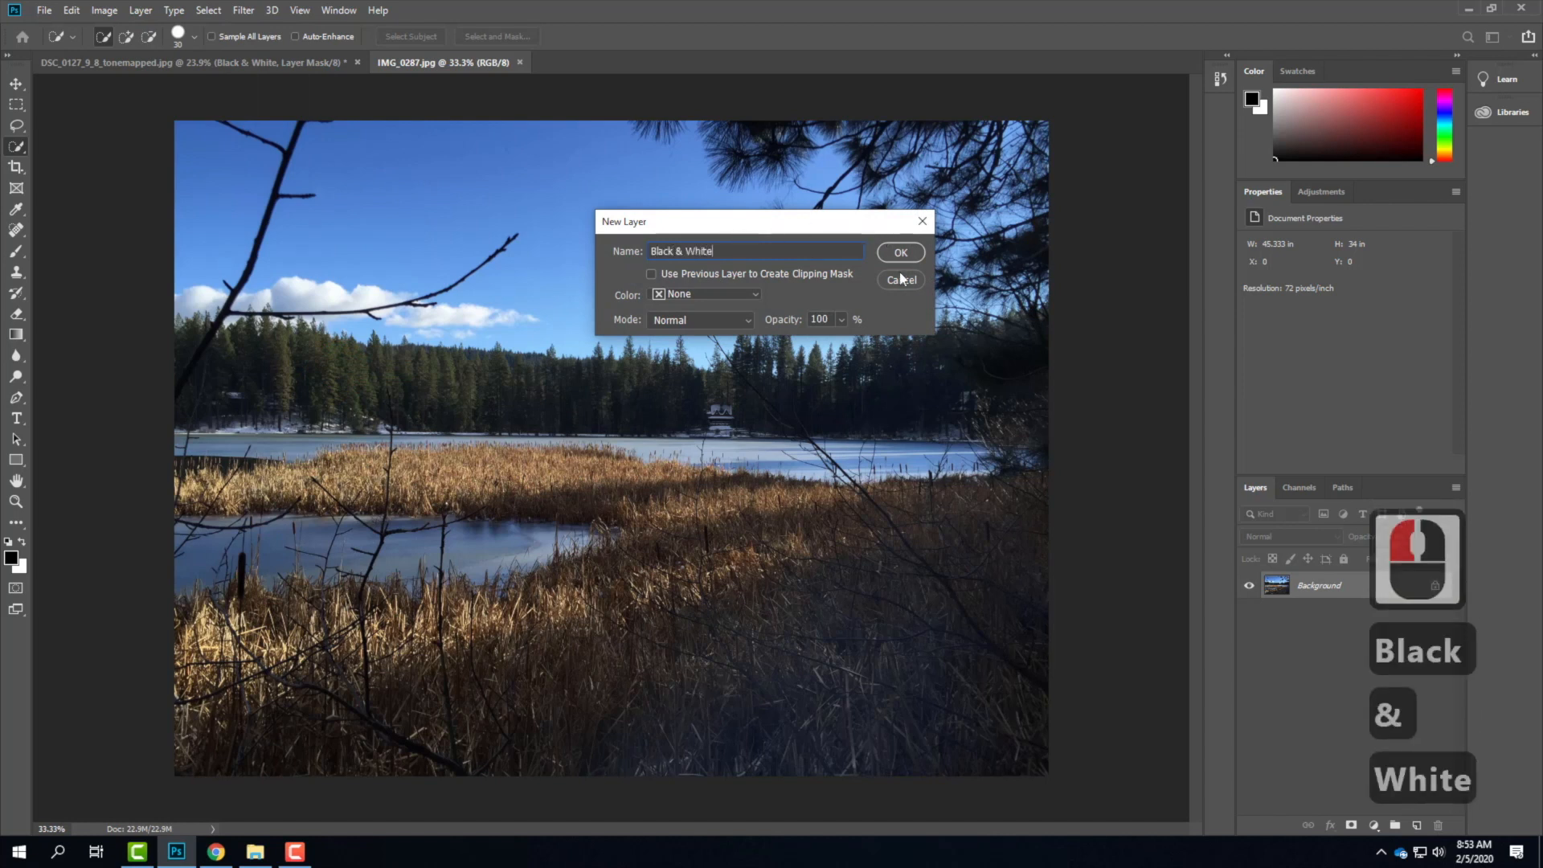
click(901, 251)
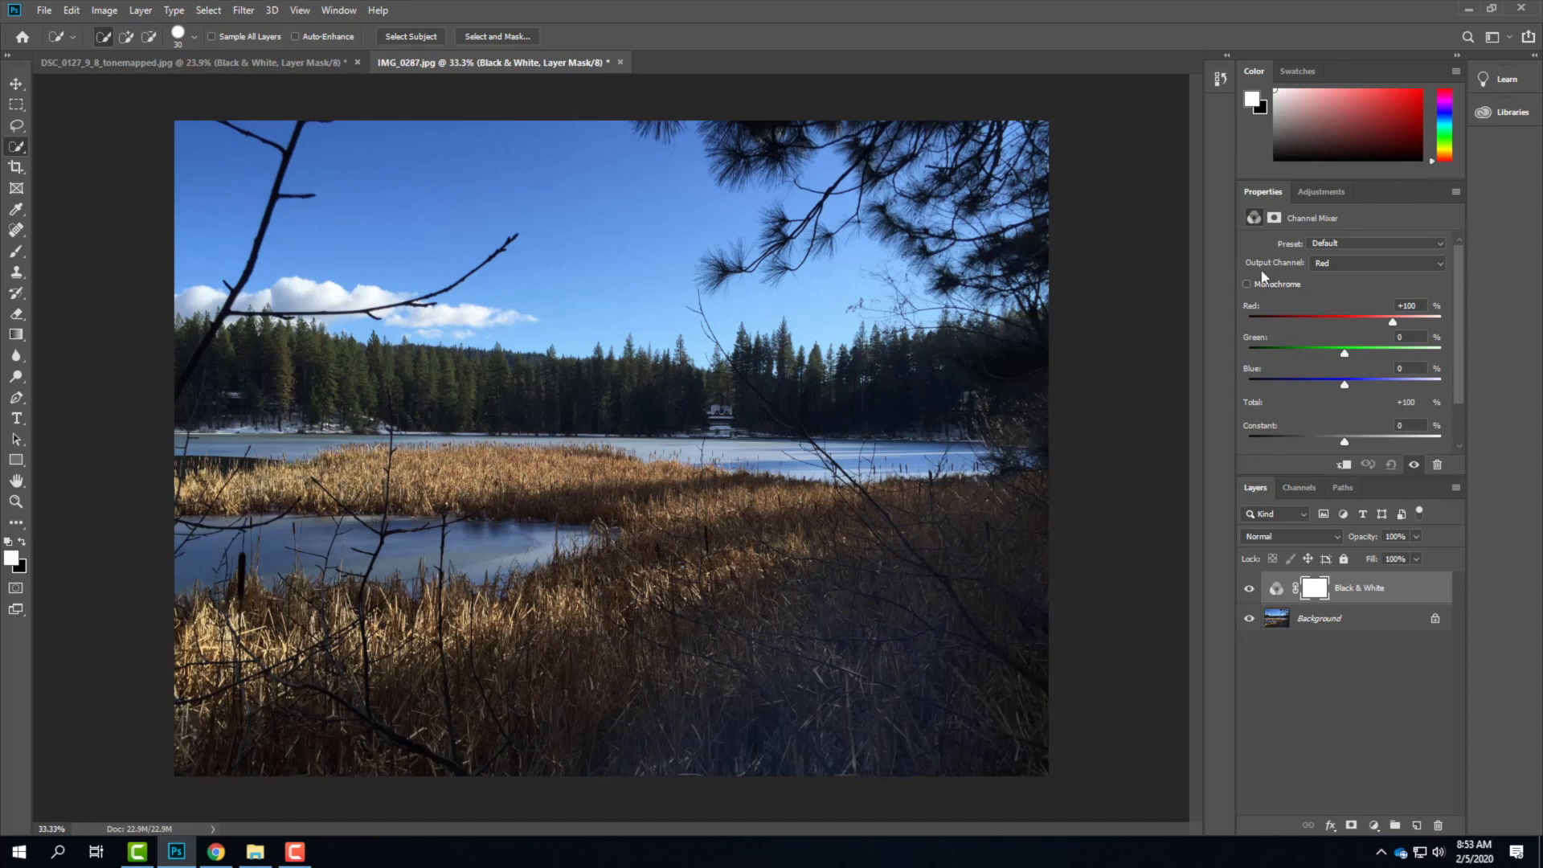
click(1246, 285)
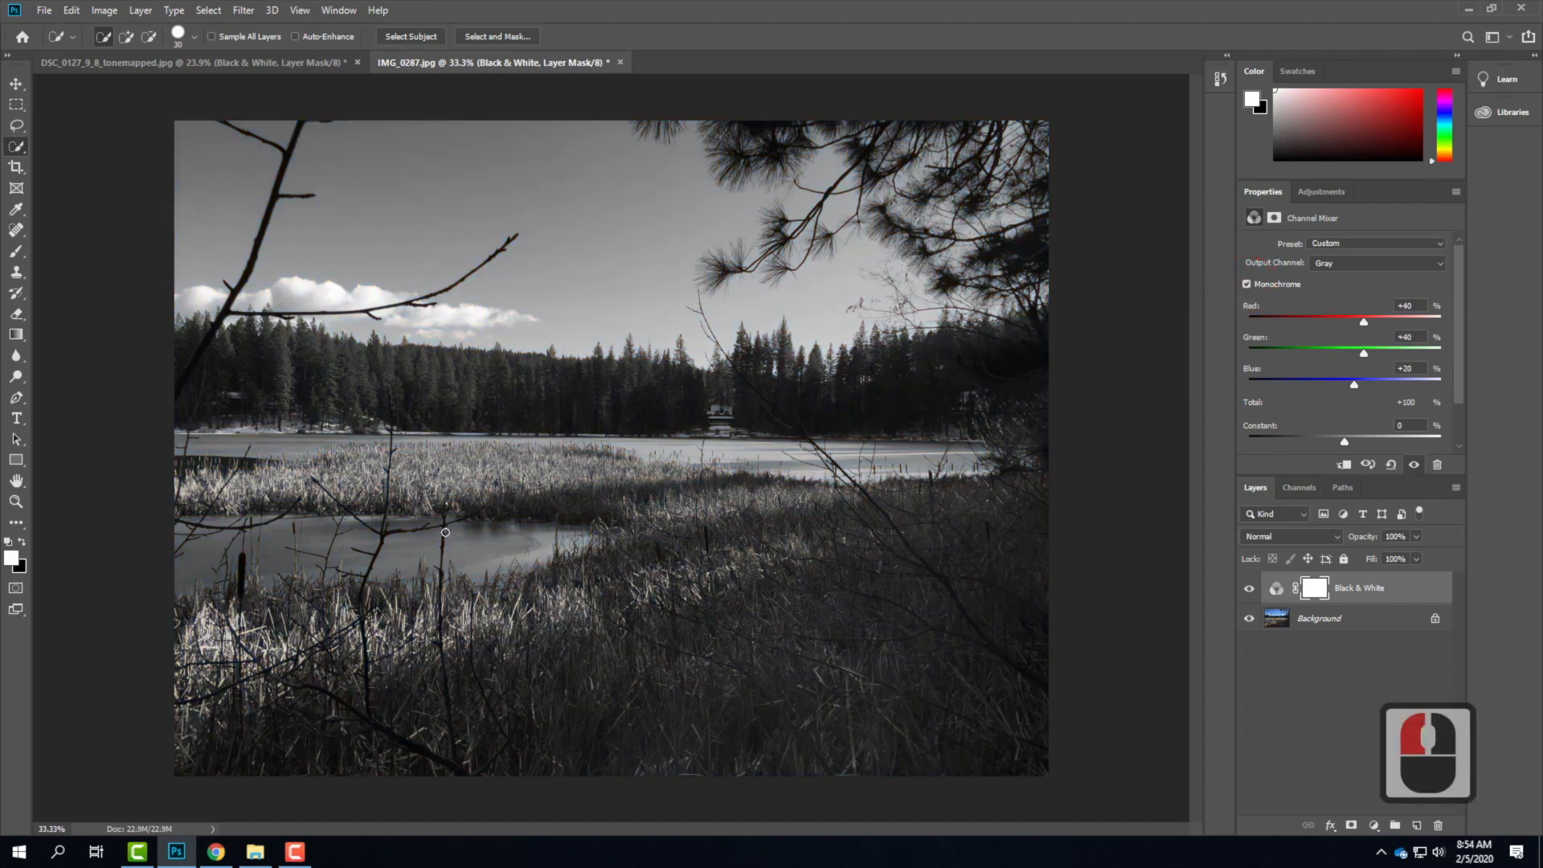
Compare the Infrared, Blue, Green, Orange, Red and Yellow black & white presets on the lake photo and settle on Black & White with Yellow Filter (RGB).
click(1335, 243)
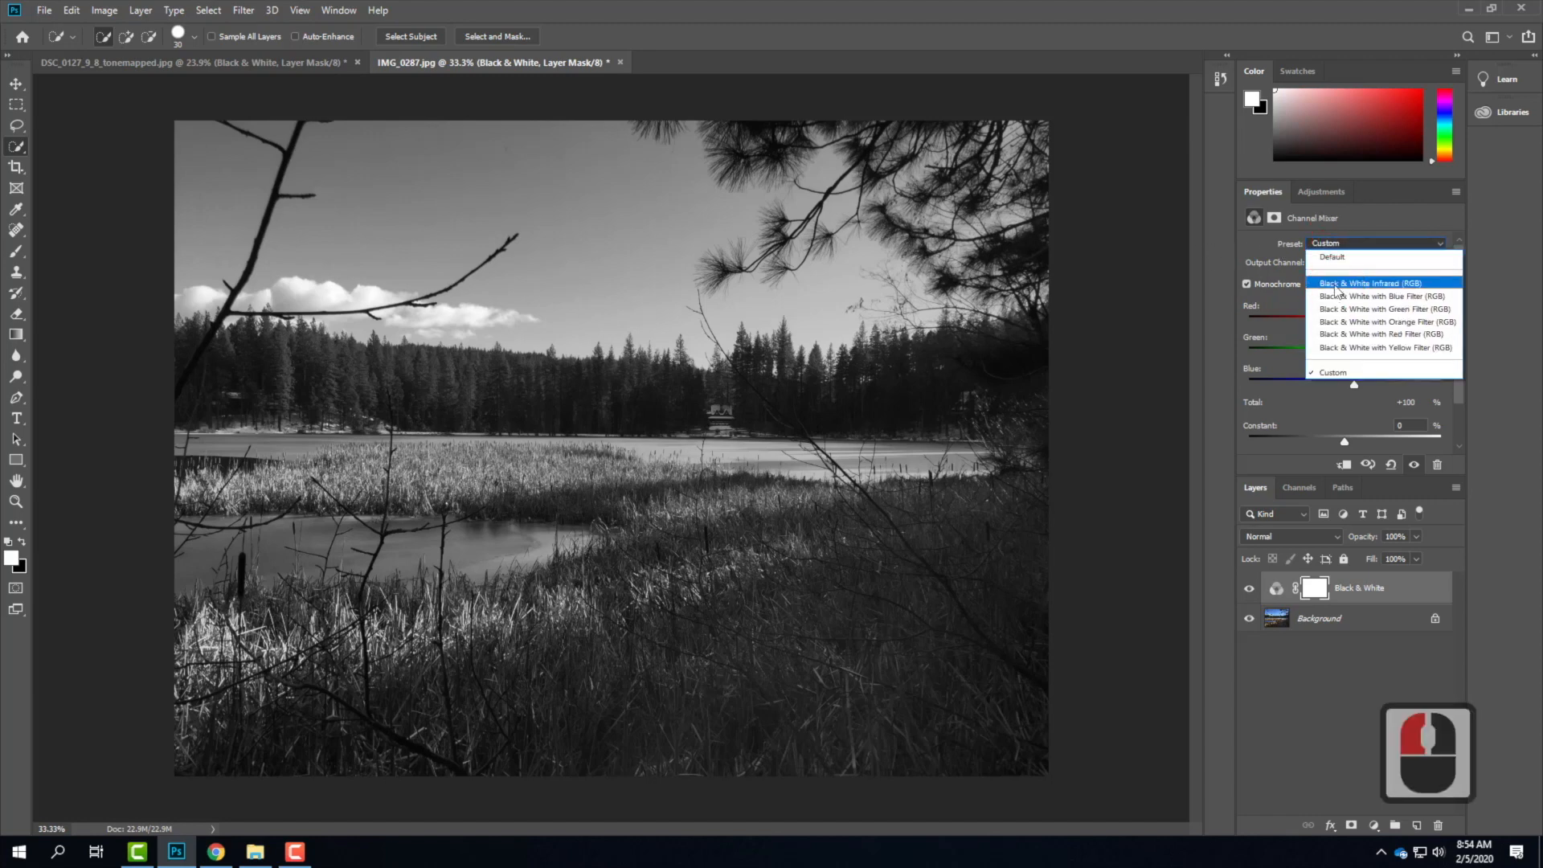
click(1334, 283)
click(1347, 245)
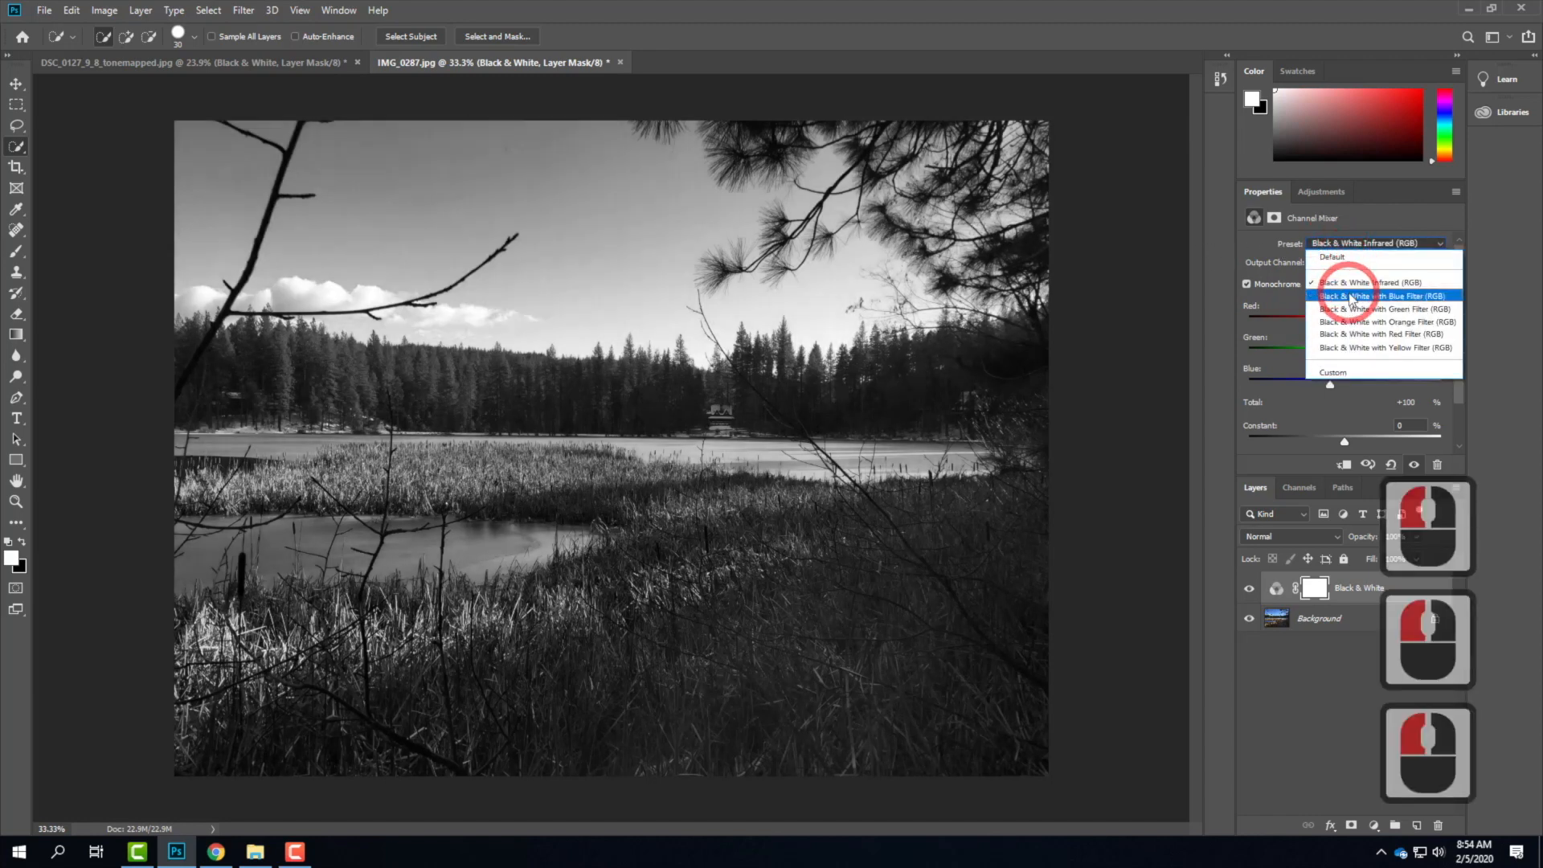
click(1342, 292)
click(1351, 244)
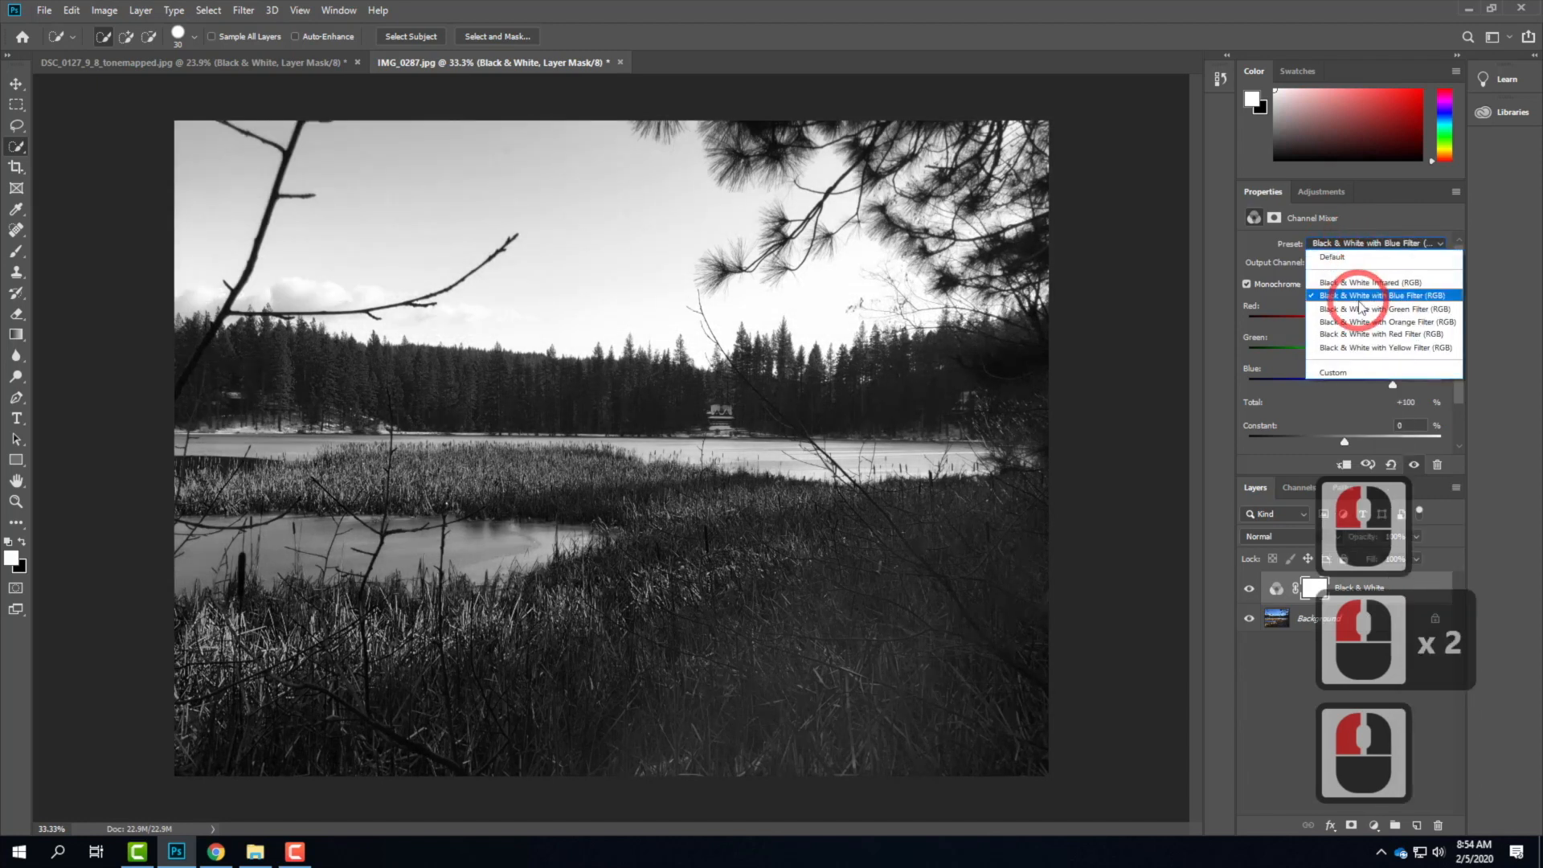
click(1352, 302)
click(1351, 243)
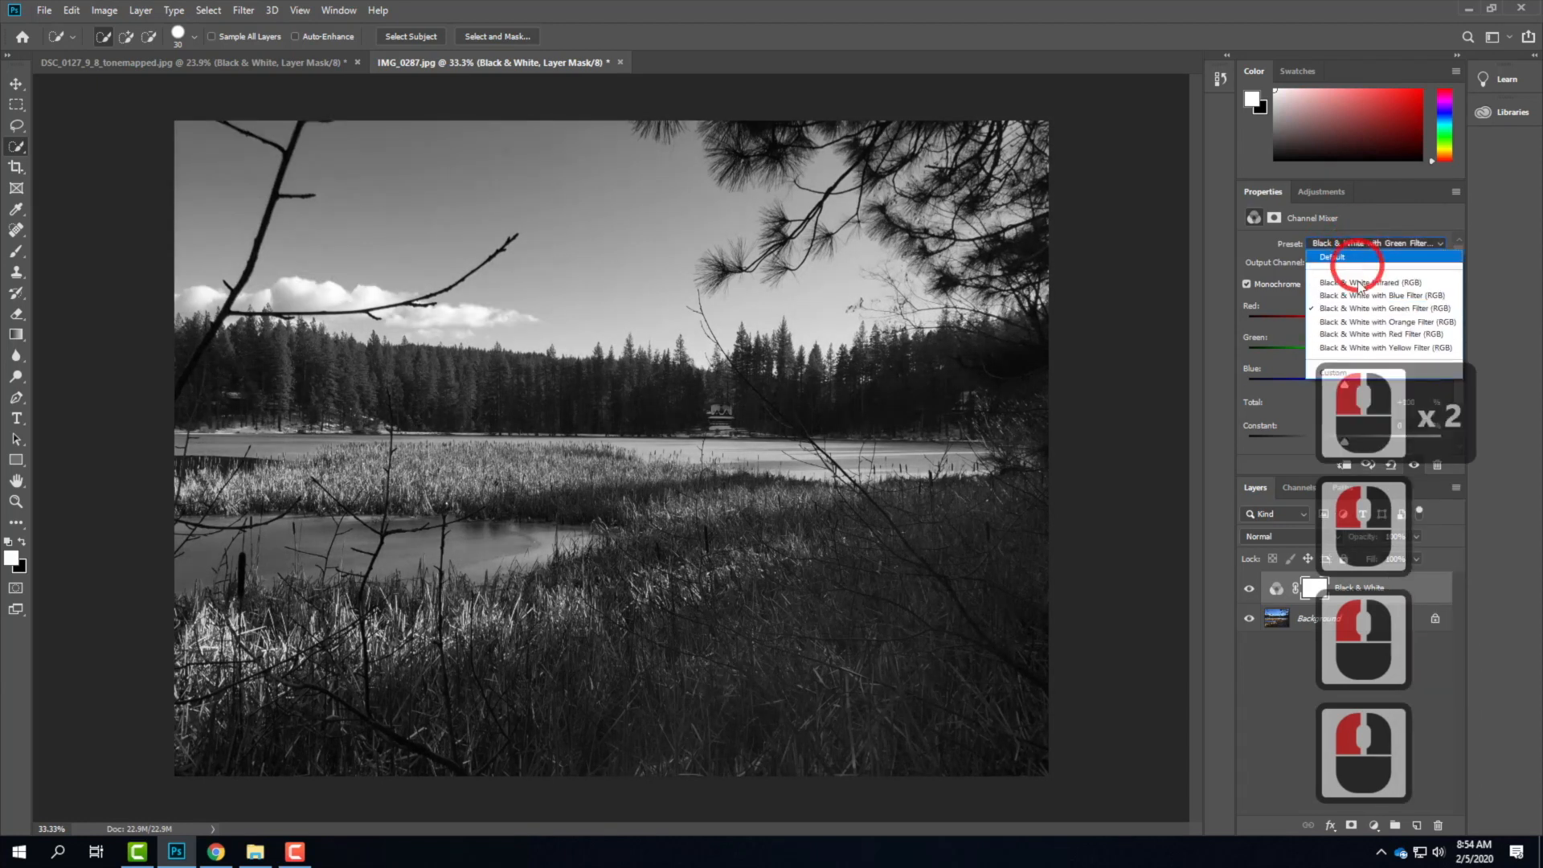
click(1358, 321)
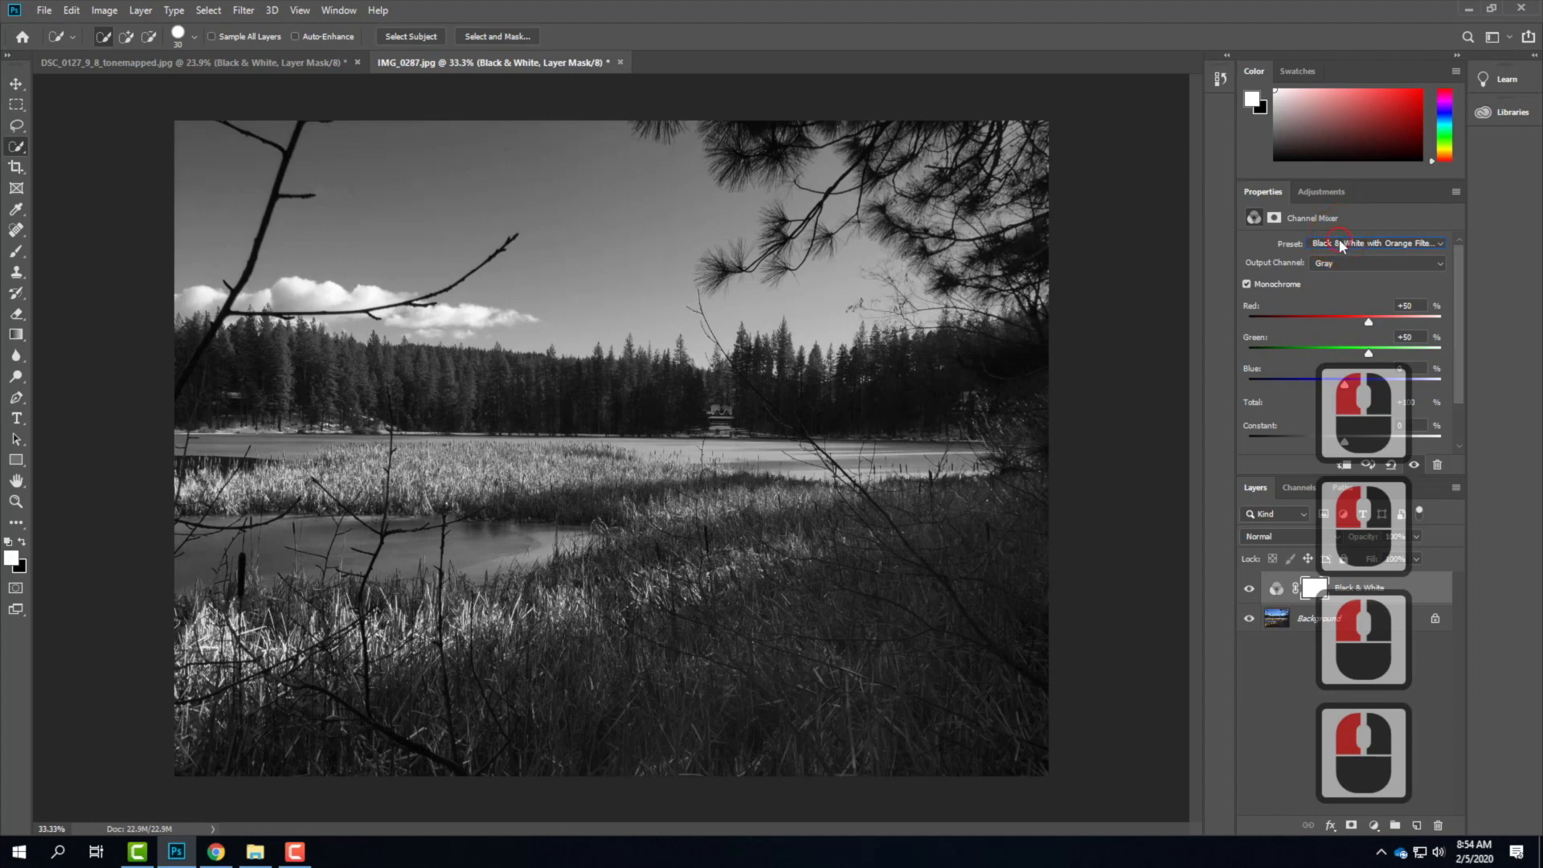
click(1338, 238)
click(1363, 335)
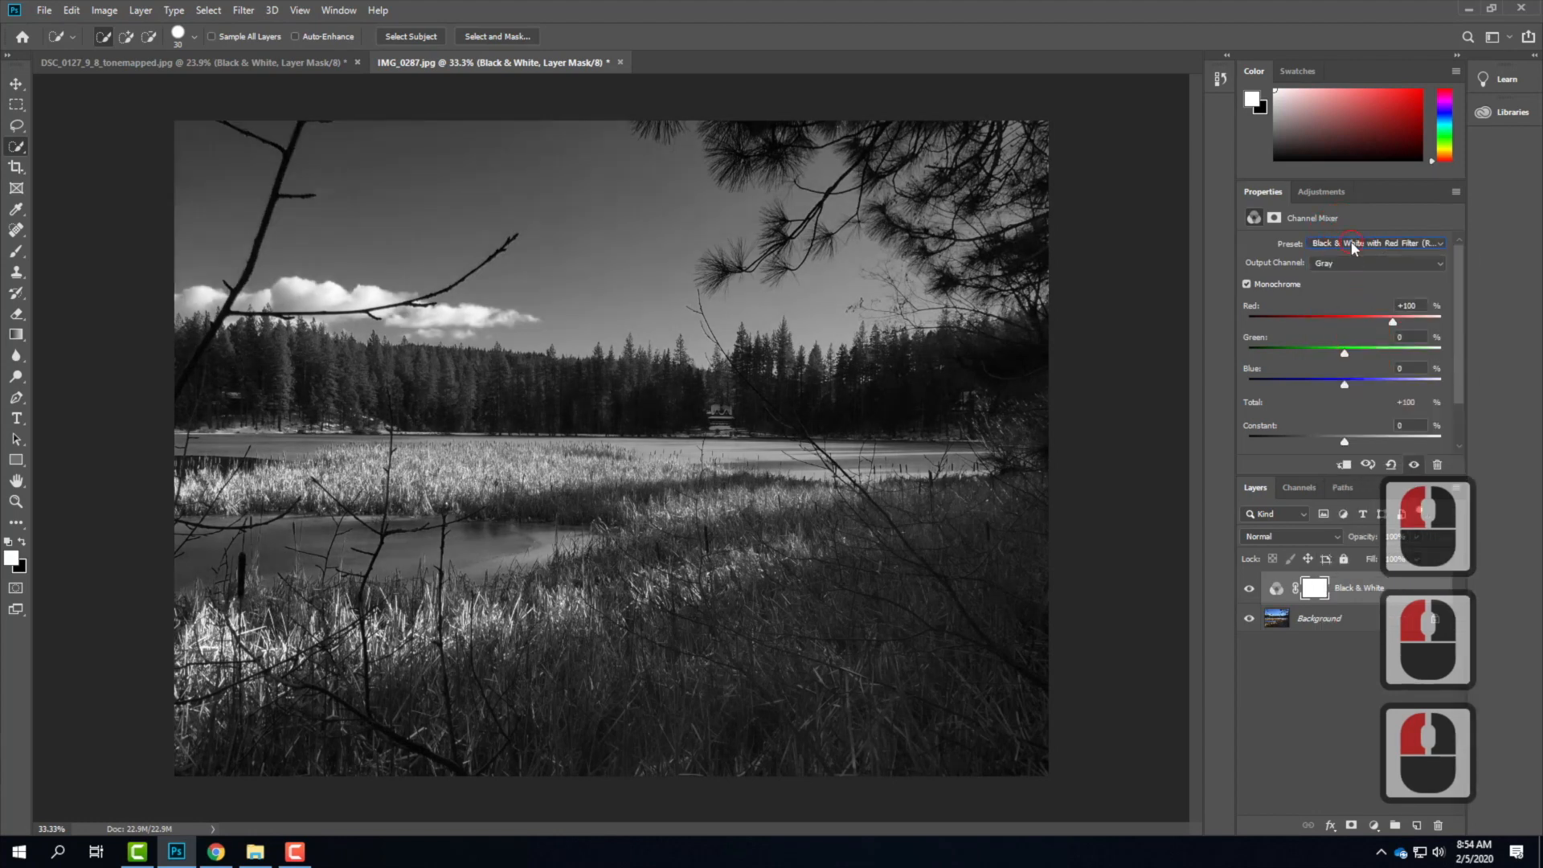
click(1352, 241)
click(1357, 344)
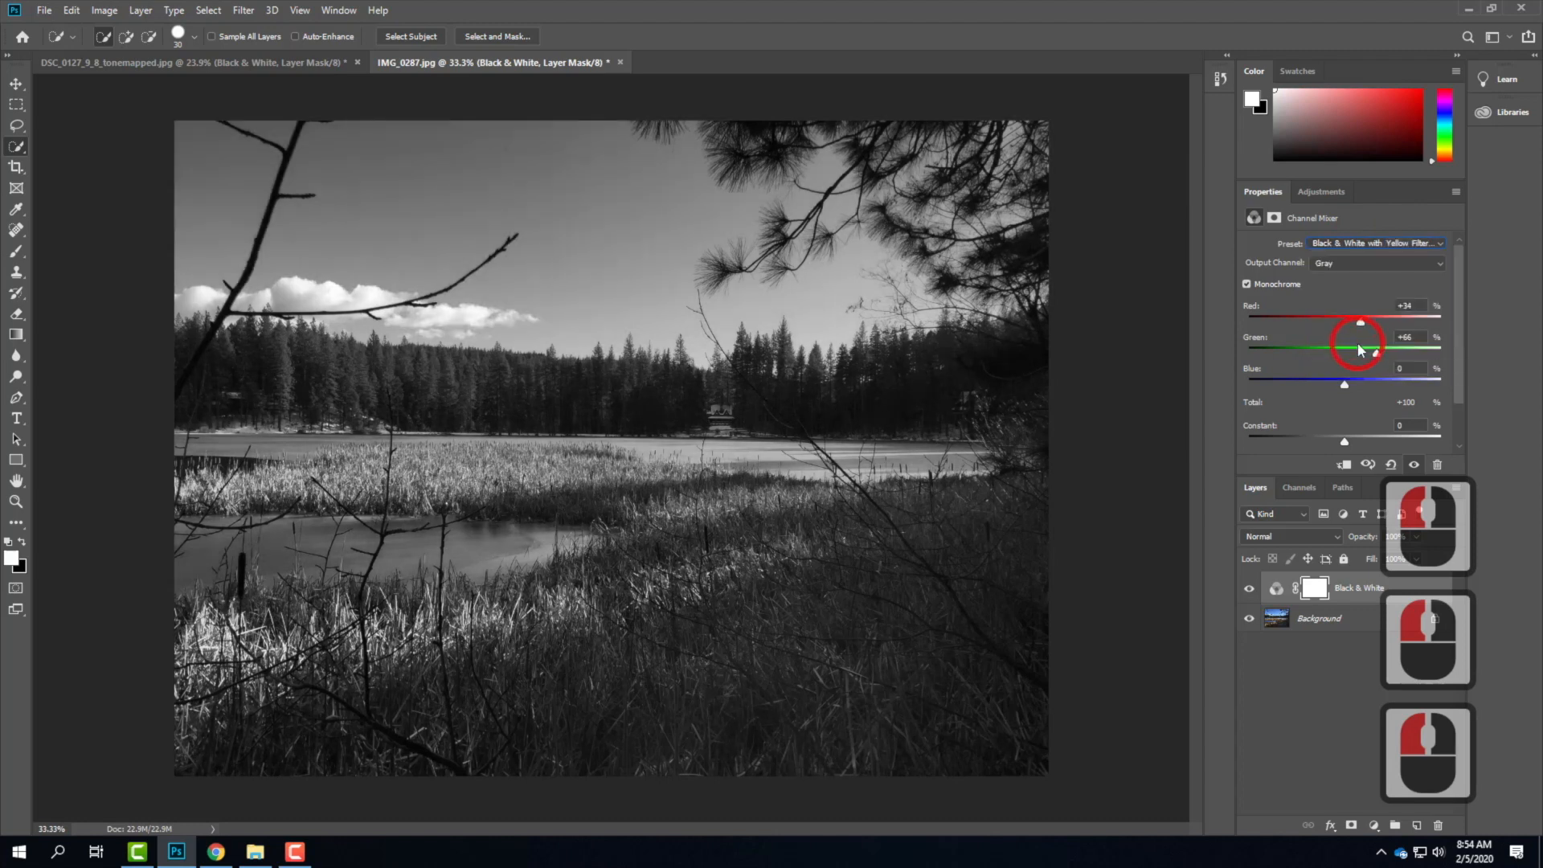
click(1348, 241)
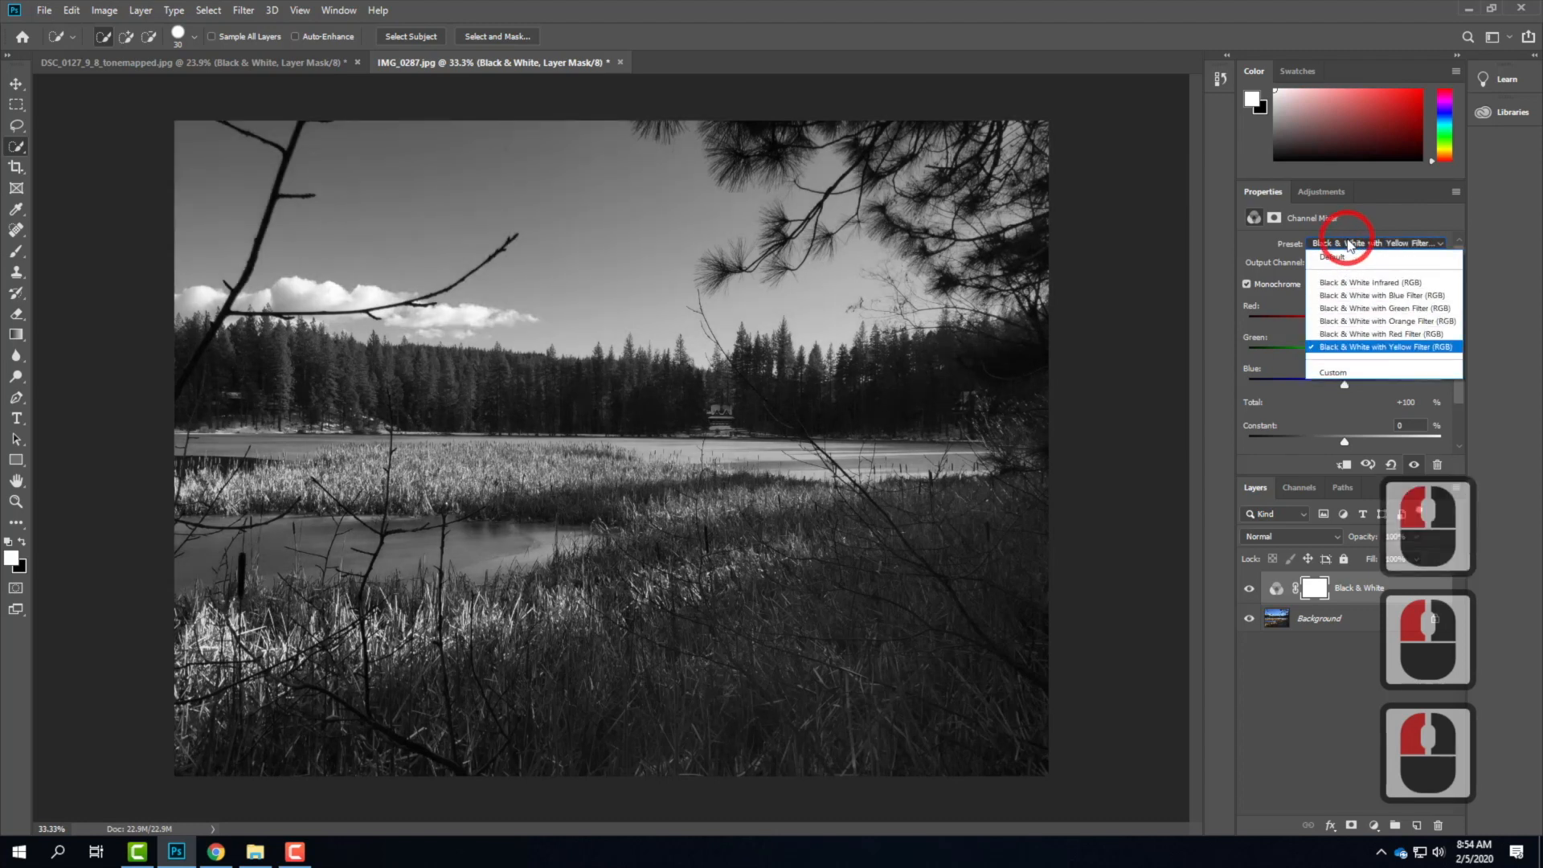
click(1356, 296)
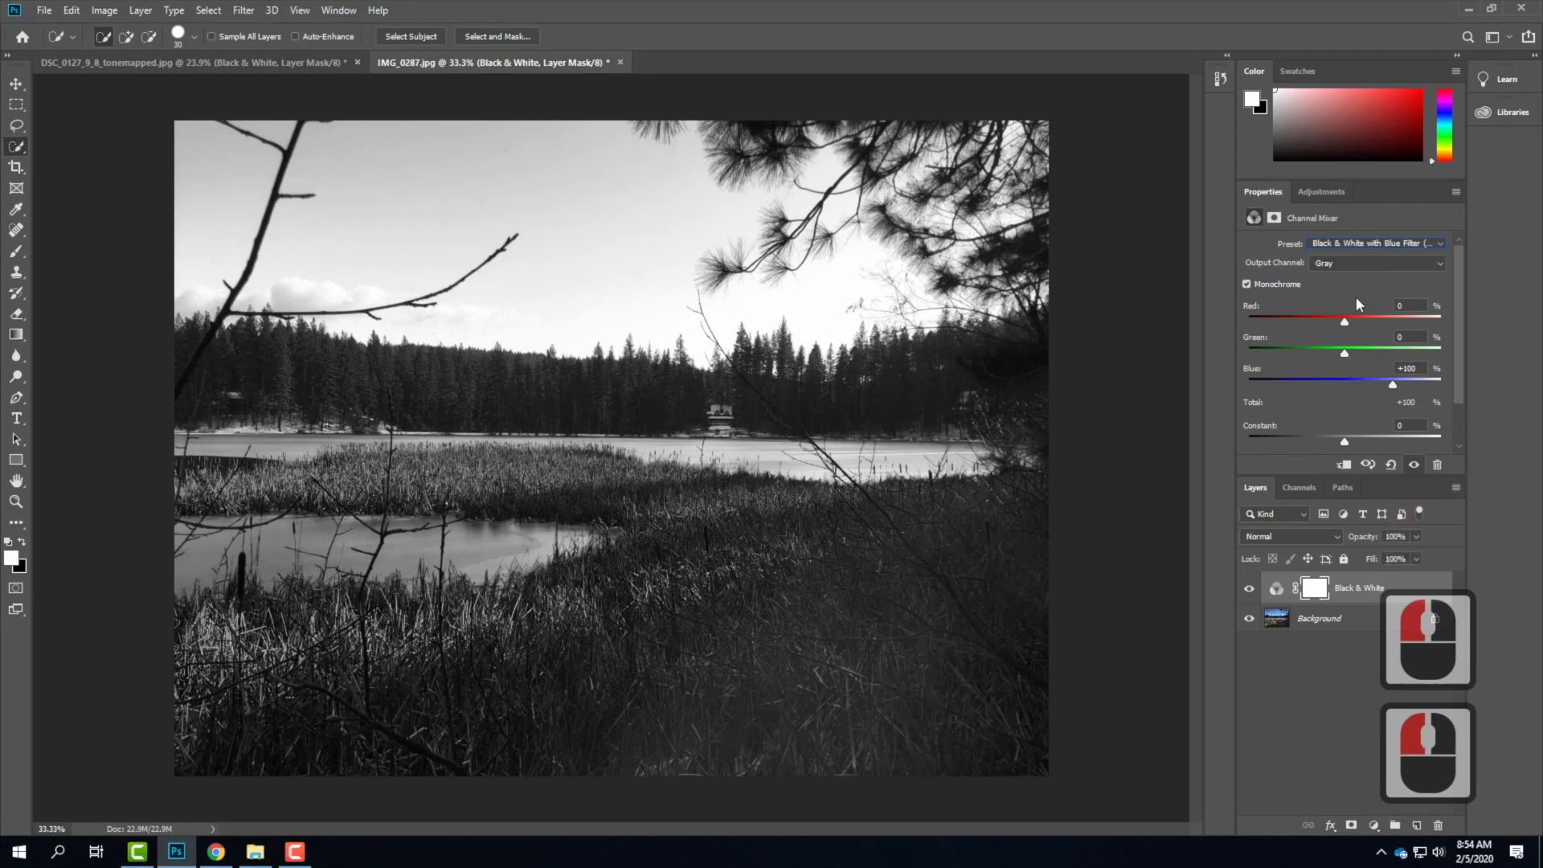
click(1379, 242)
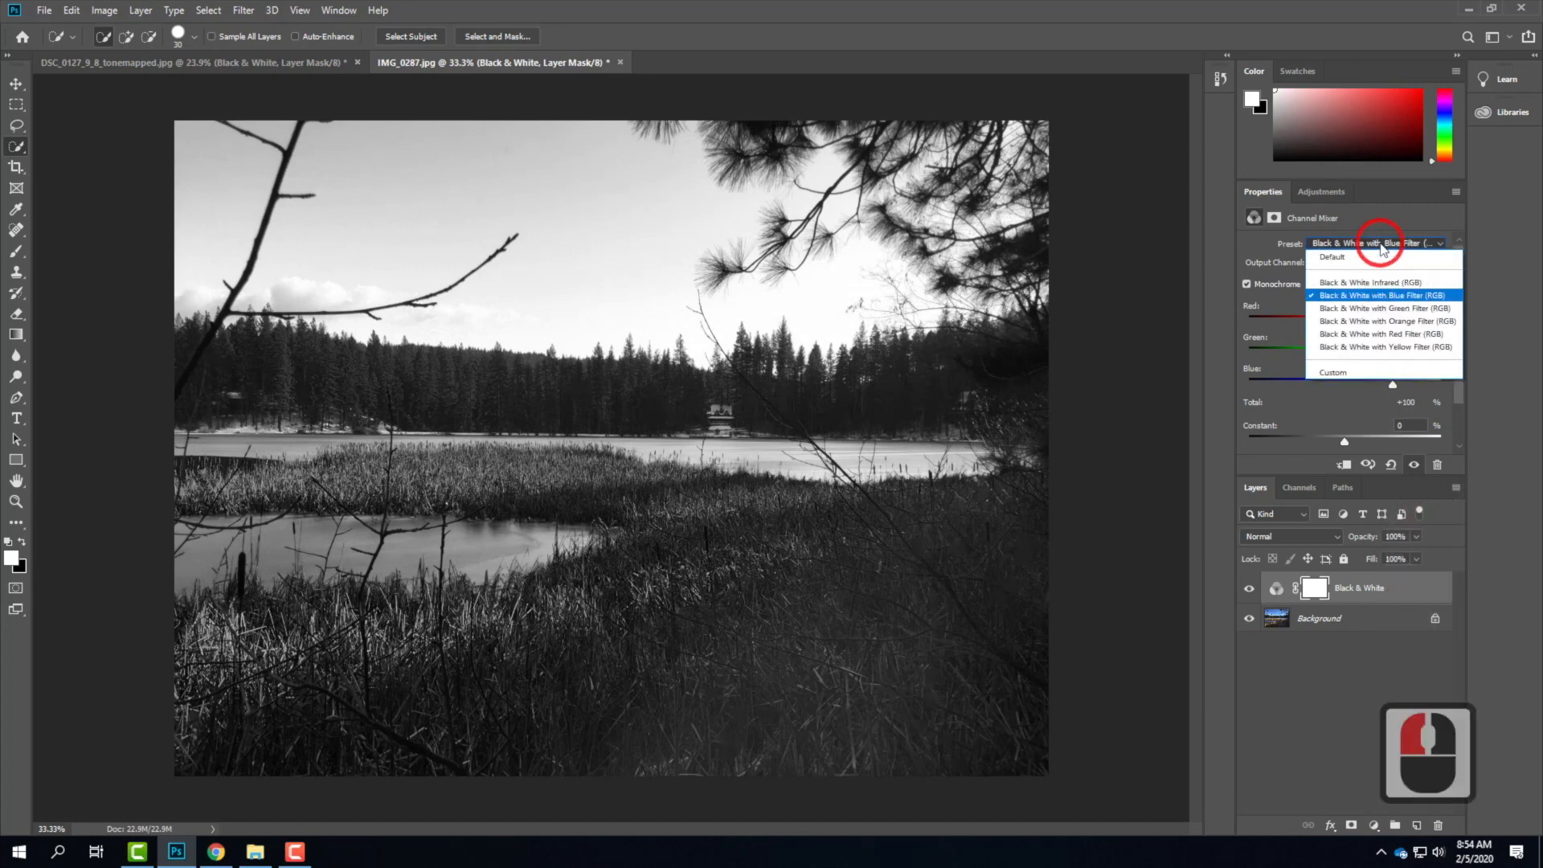
click(1397, 347)
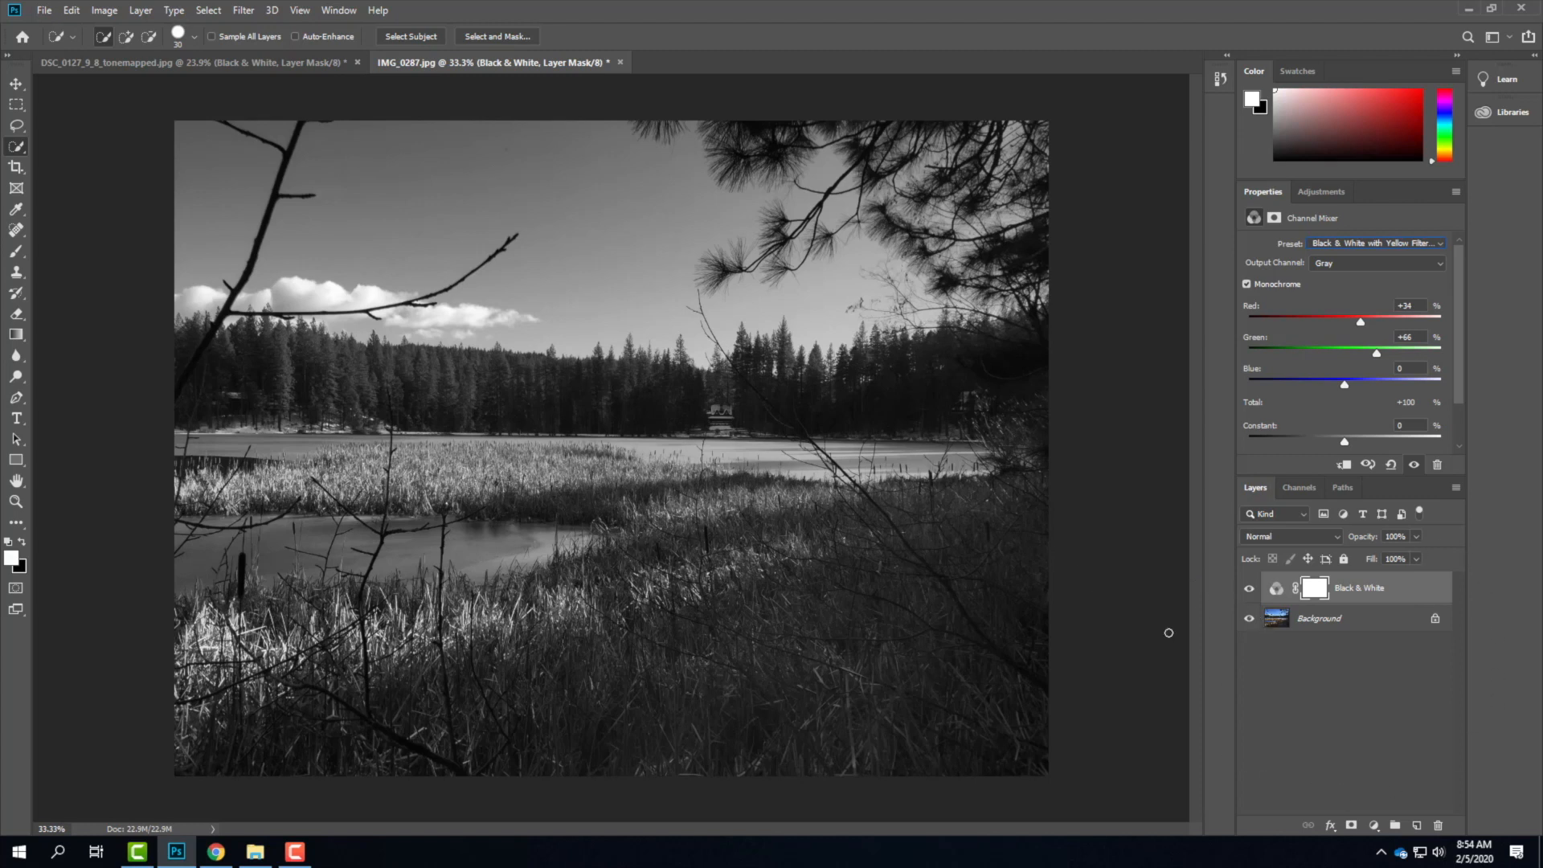
Toggle the lake photo's Black & White layer to compare it with the colour original, and leave the layer hidden.
click(1249, 591)
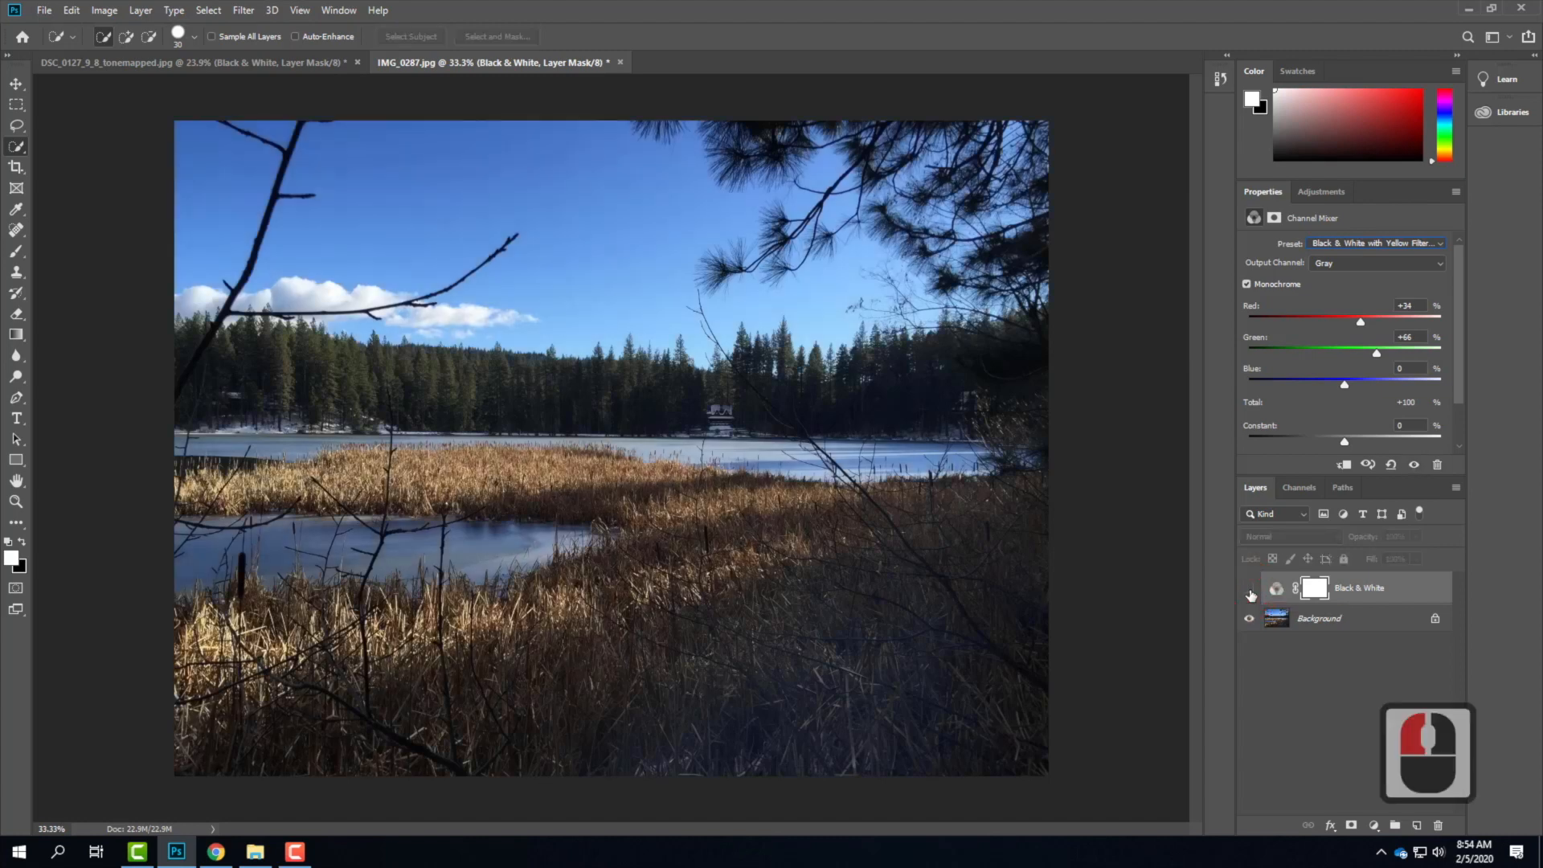
click(1250, 592)
click(1249, 592)
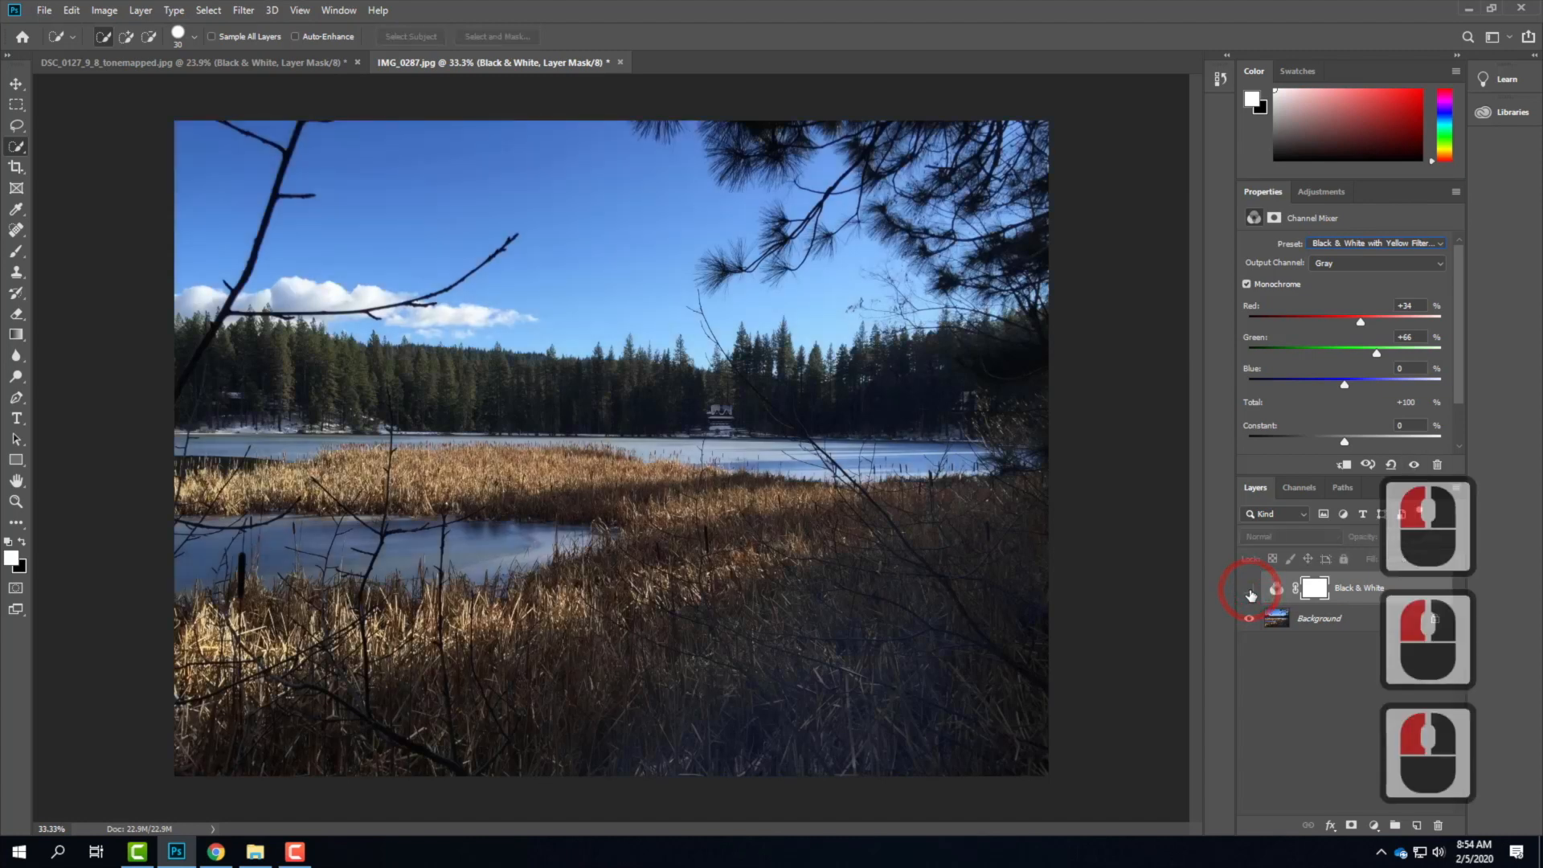
click(1250, 592)
click(1249, 592)
Switch to the dune photo DSC_0127_9_8_tonemapped.jpg and hide its Black & White adjustment layer.
click(127, 62)
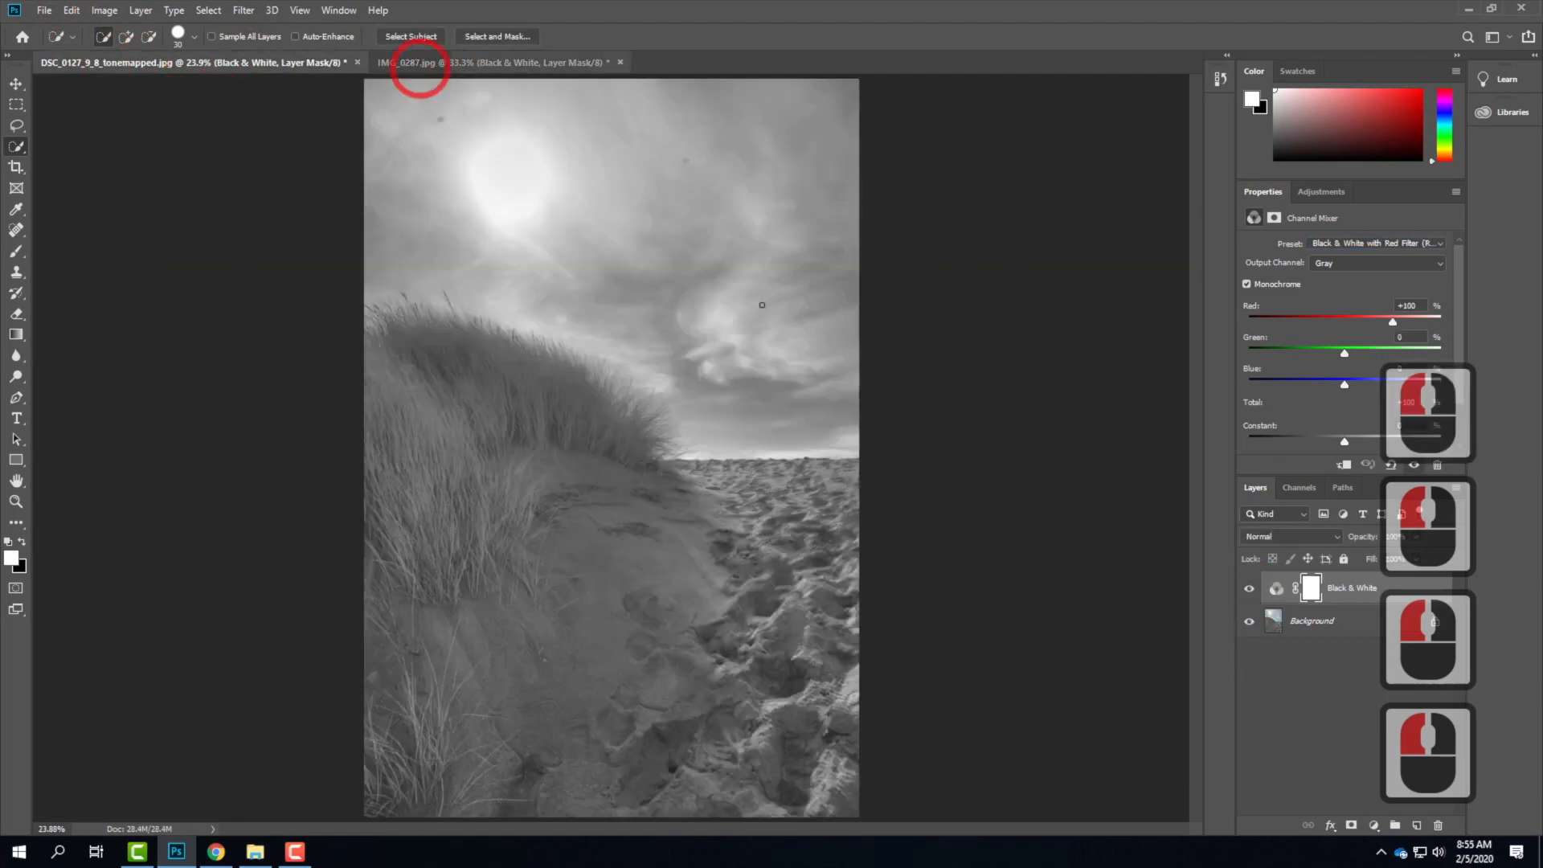
click(1249, 588)
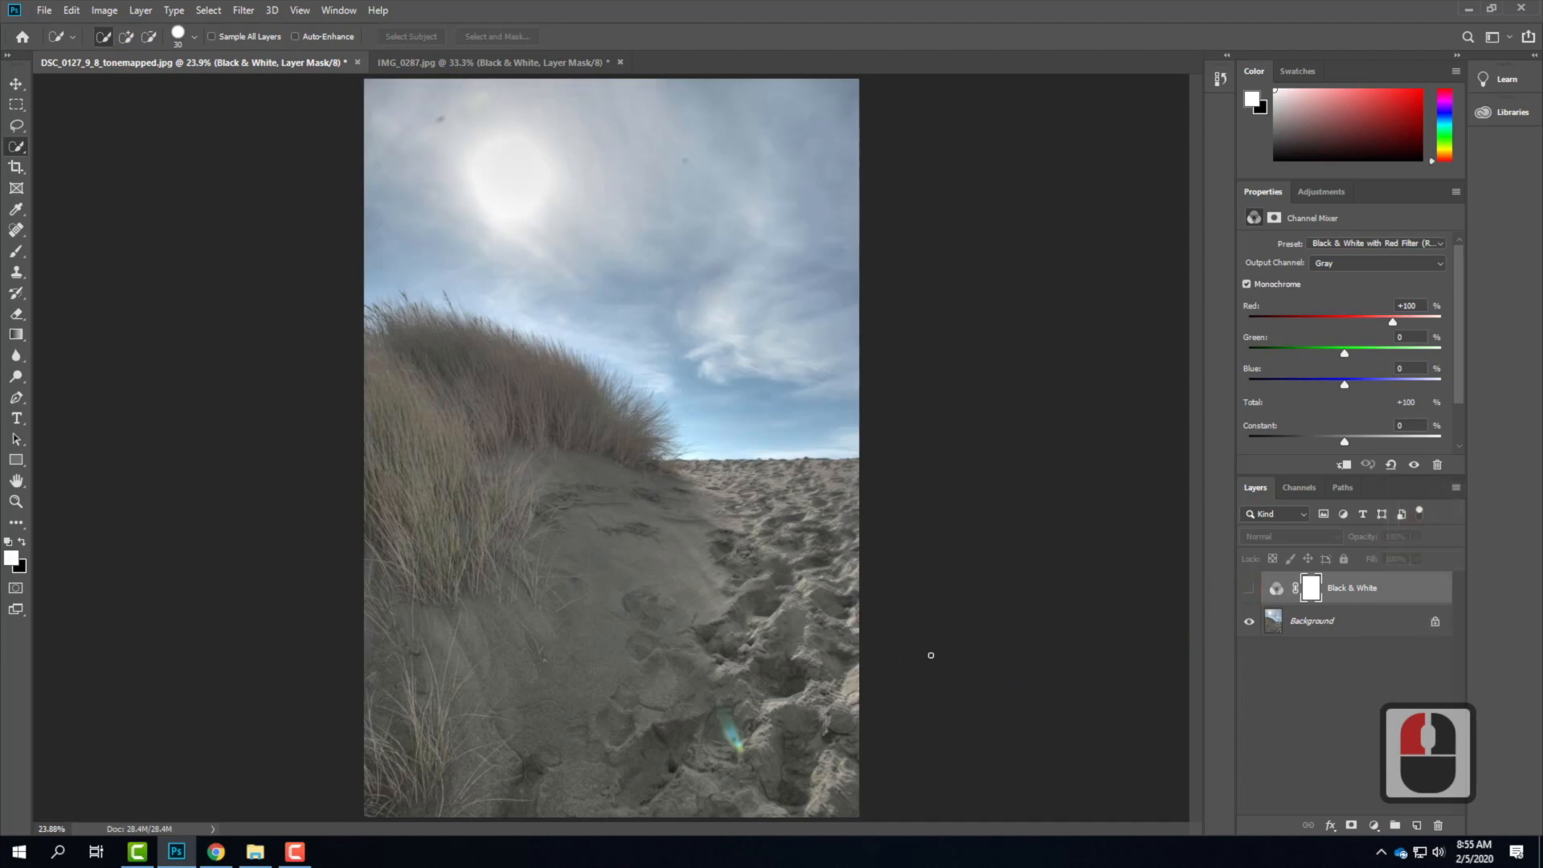
click(476, 61)
click(300, 60)
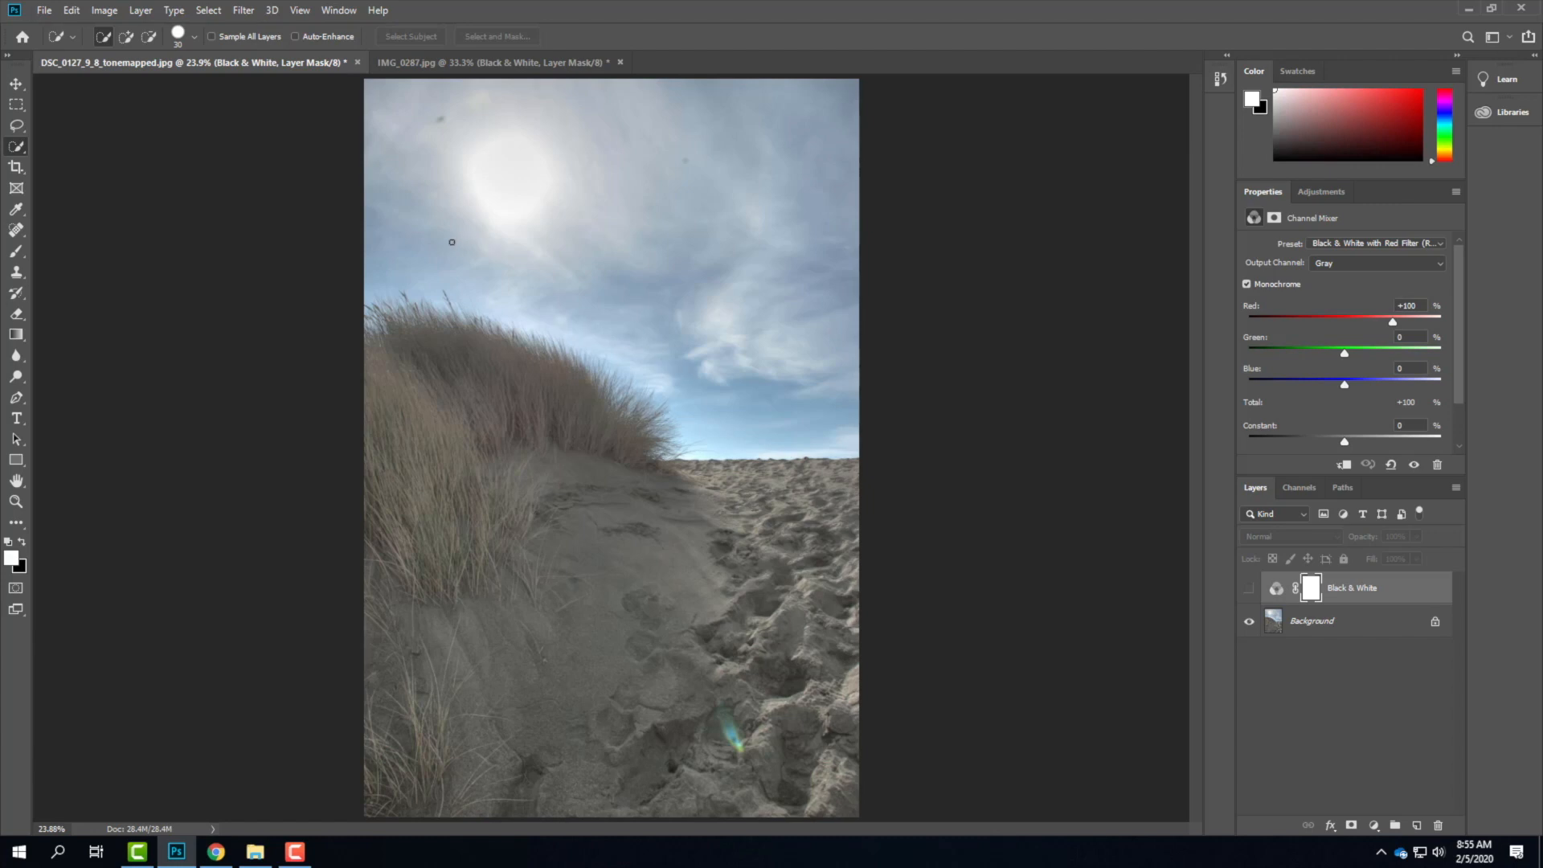
Add a Levels adjustment layer with the default name and Normal mode to the dune photo.
click(141, 11)
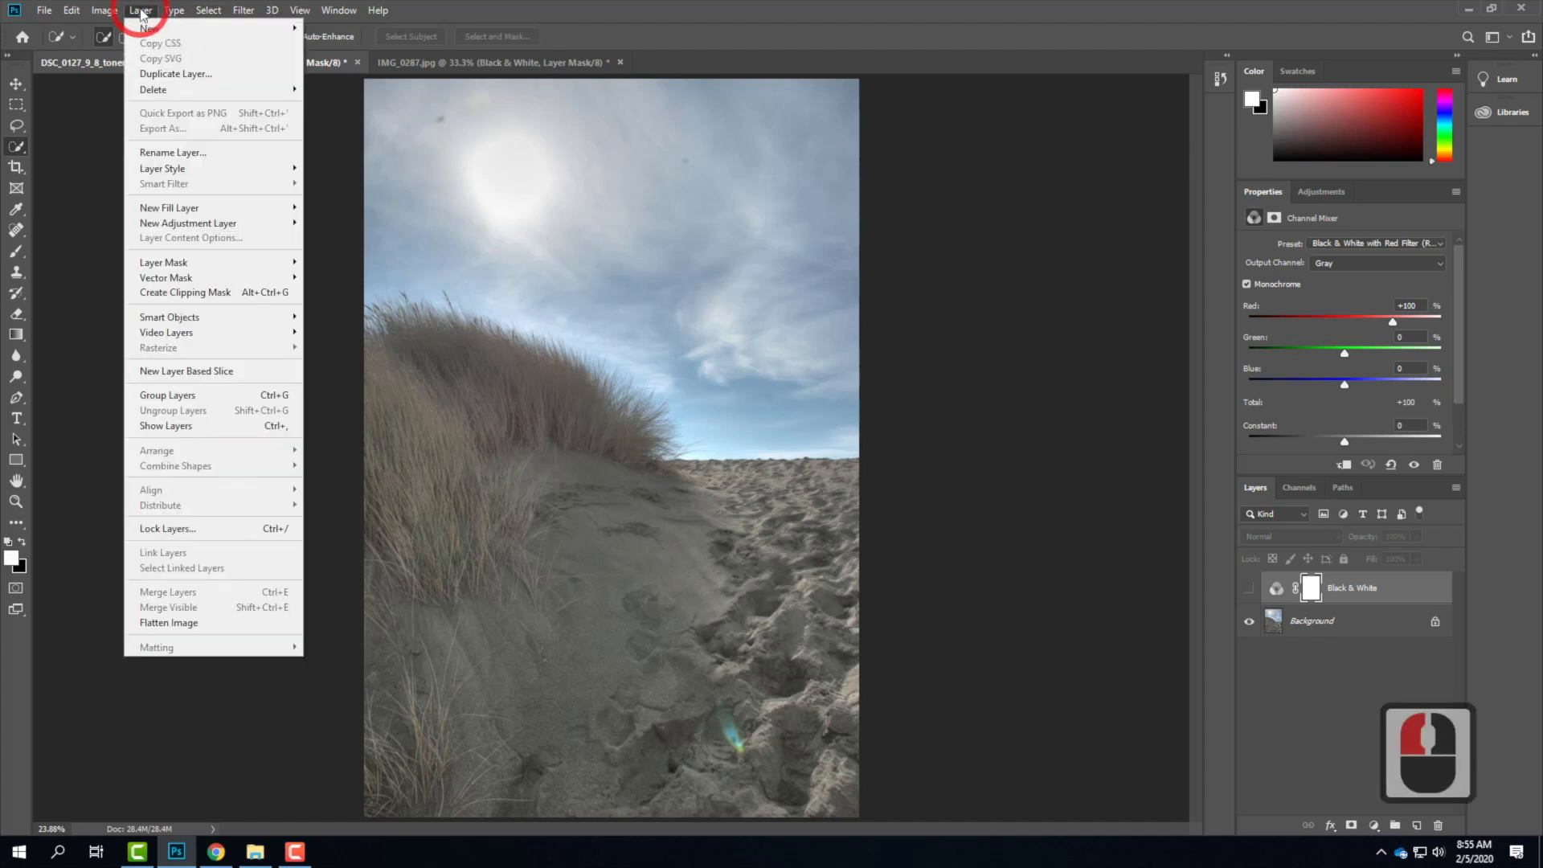
mouse_move(182, 226)
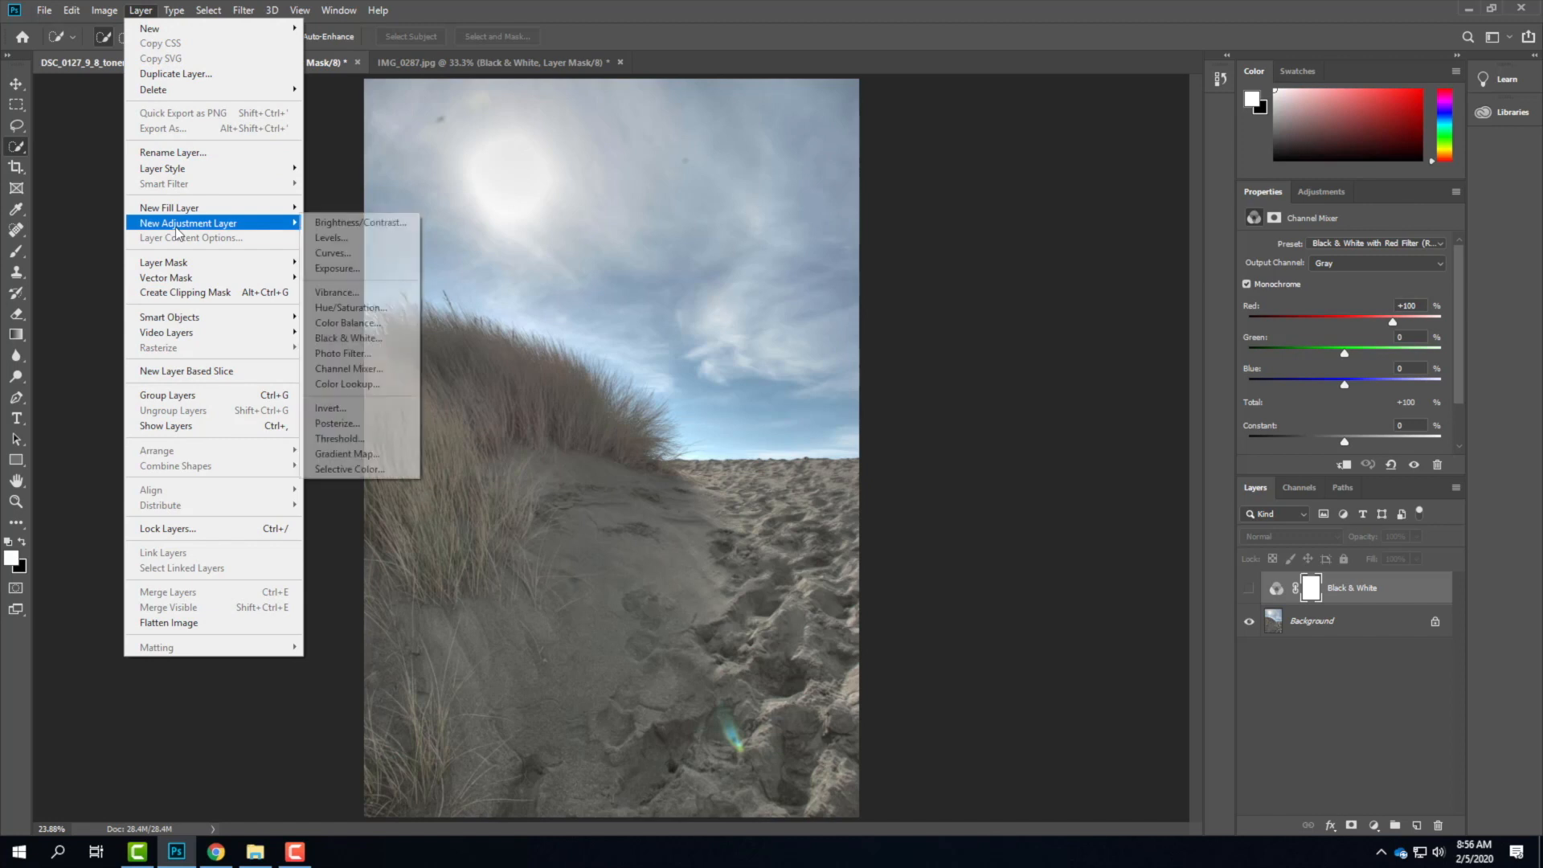
click(332, 240)
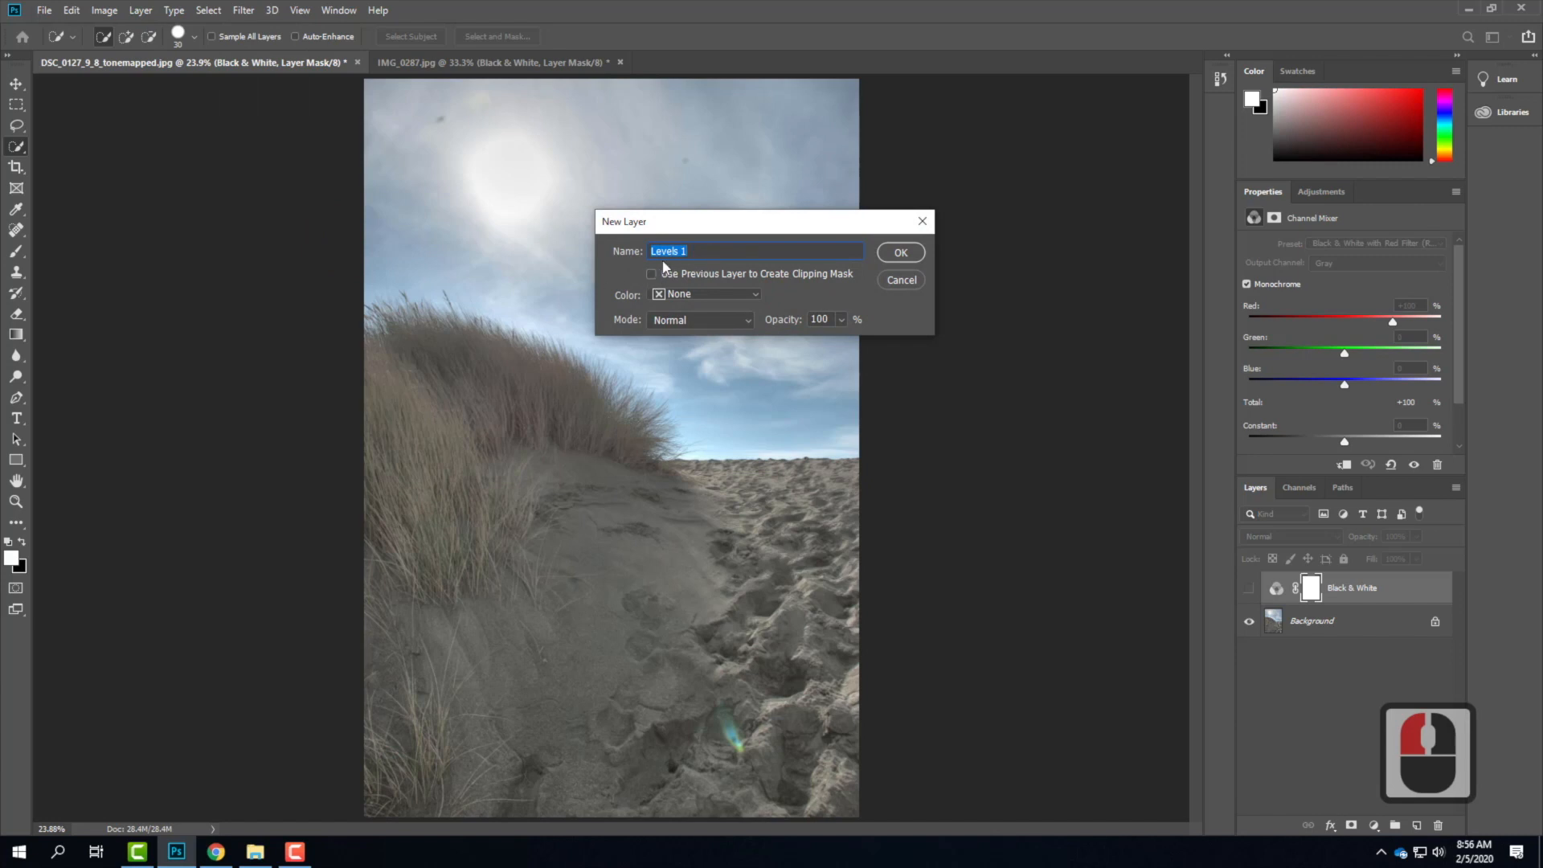
click(901, 253)
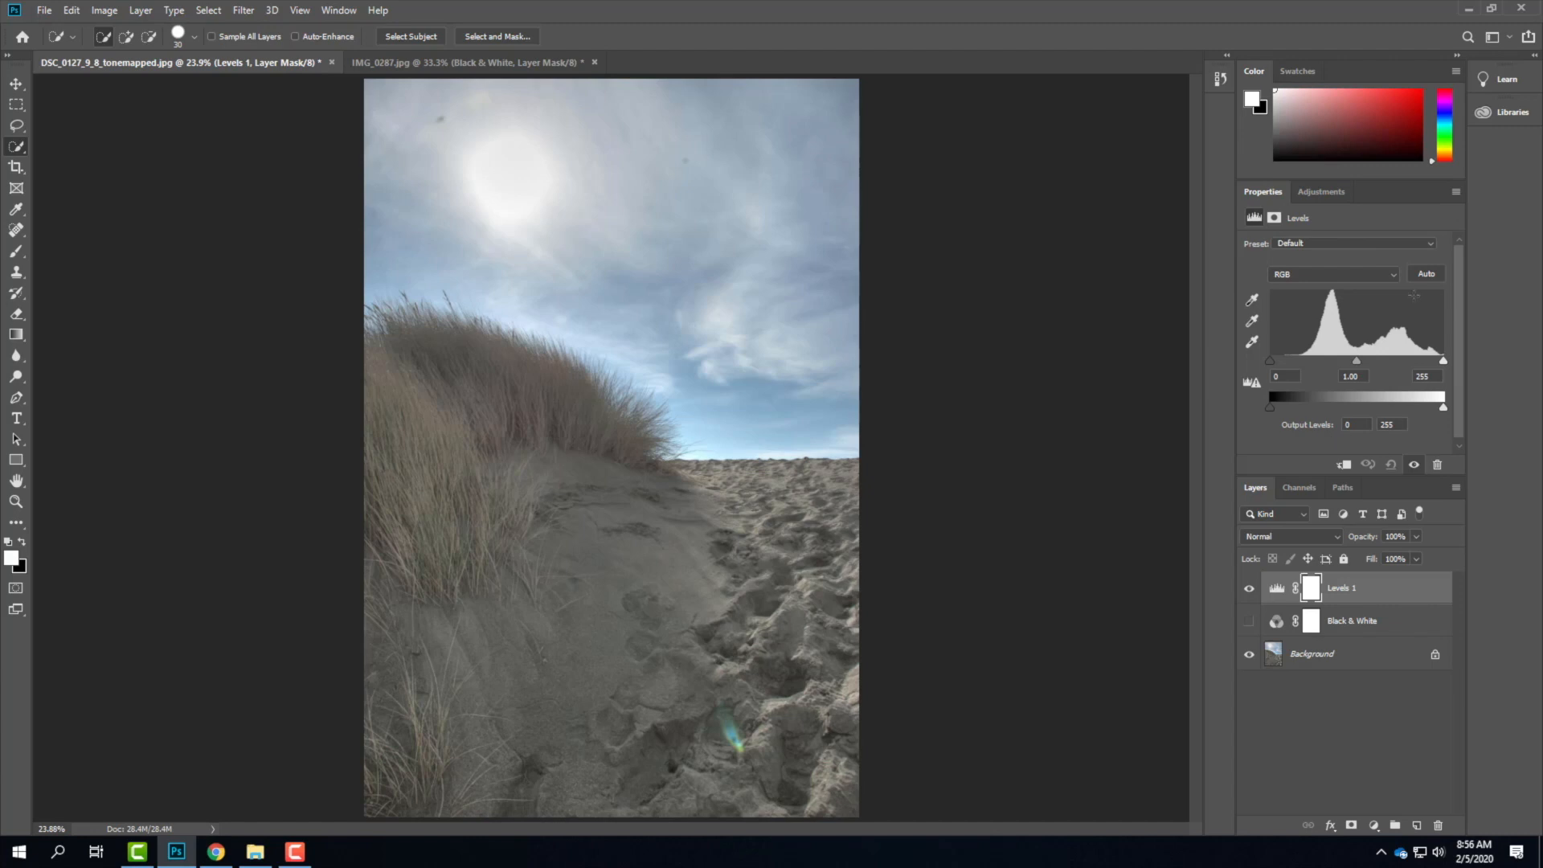
Raise the shadow input level of the dune photo's Levels layer to 43, at the start of the histogram data.
click(1376, 622)
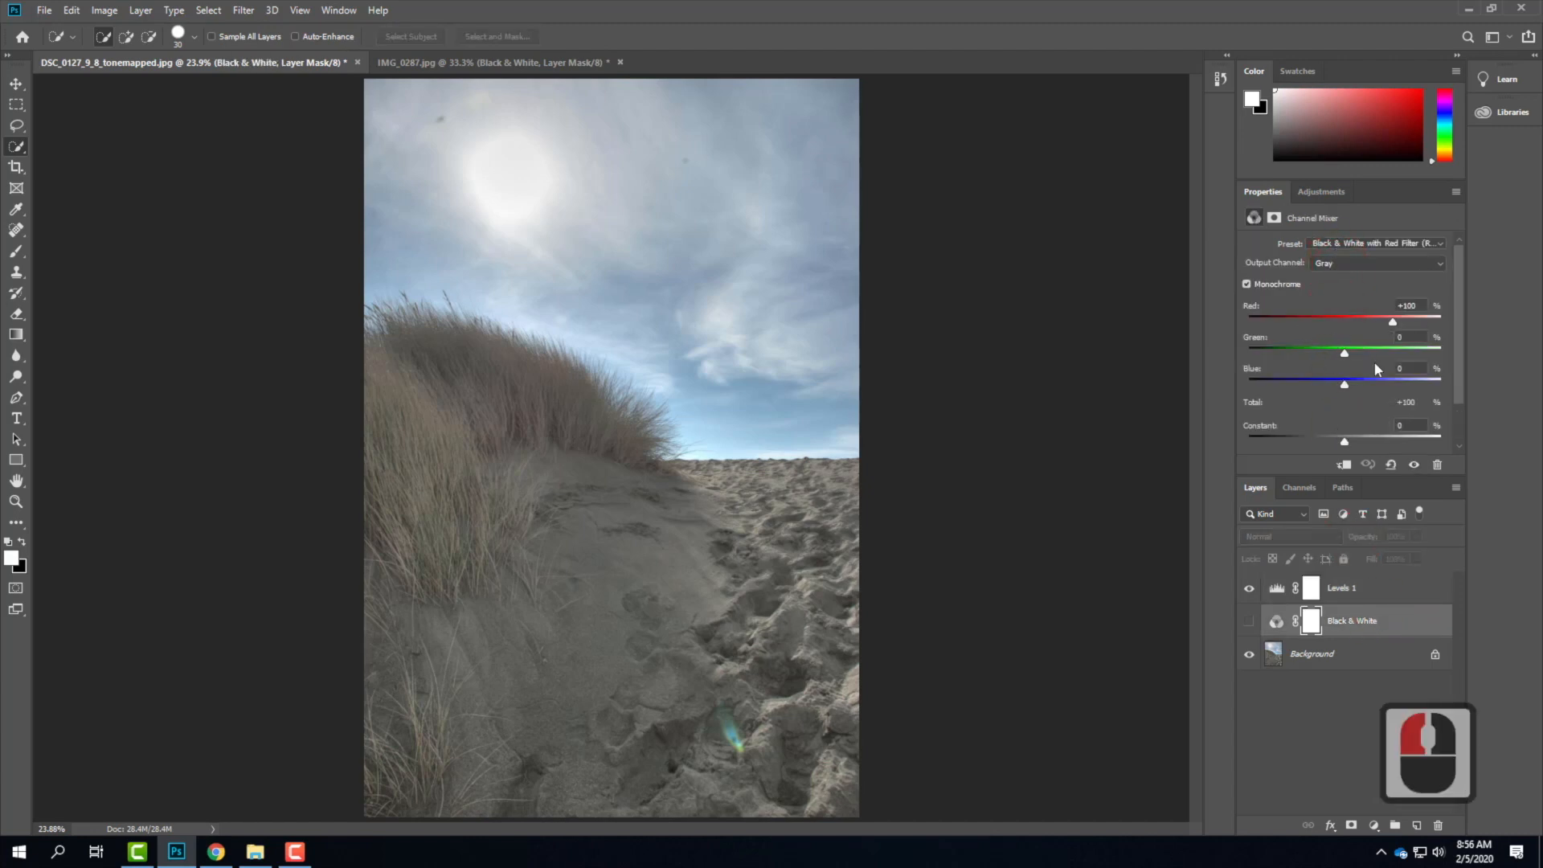
click(1358, 589)
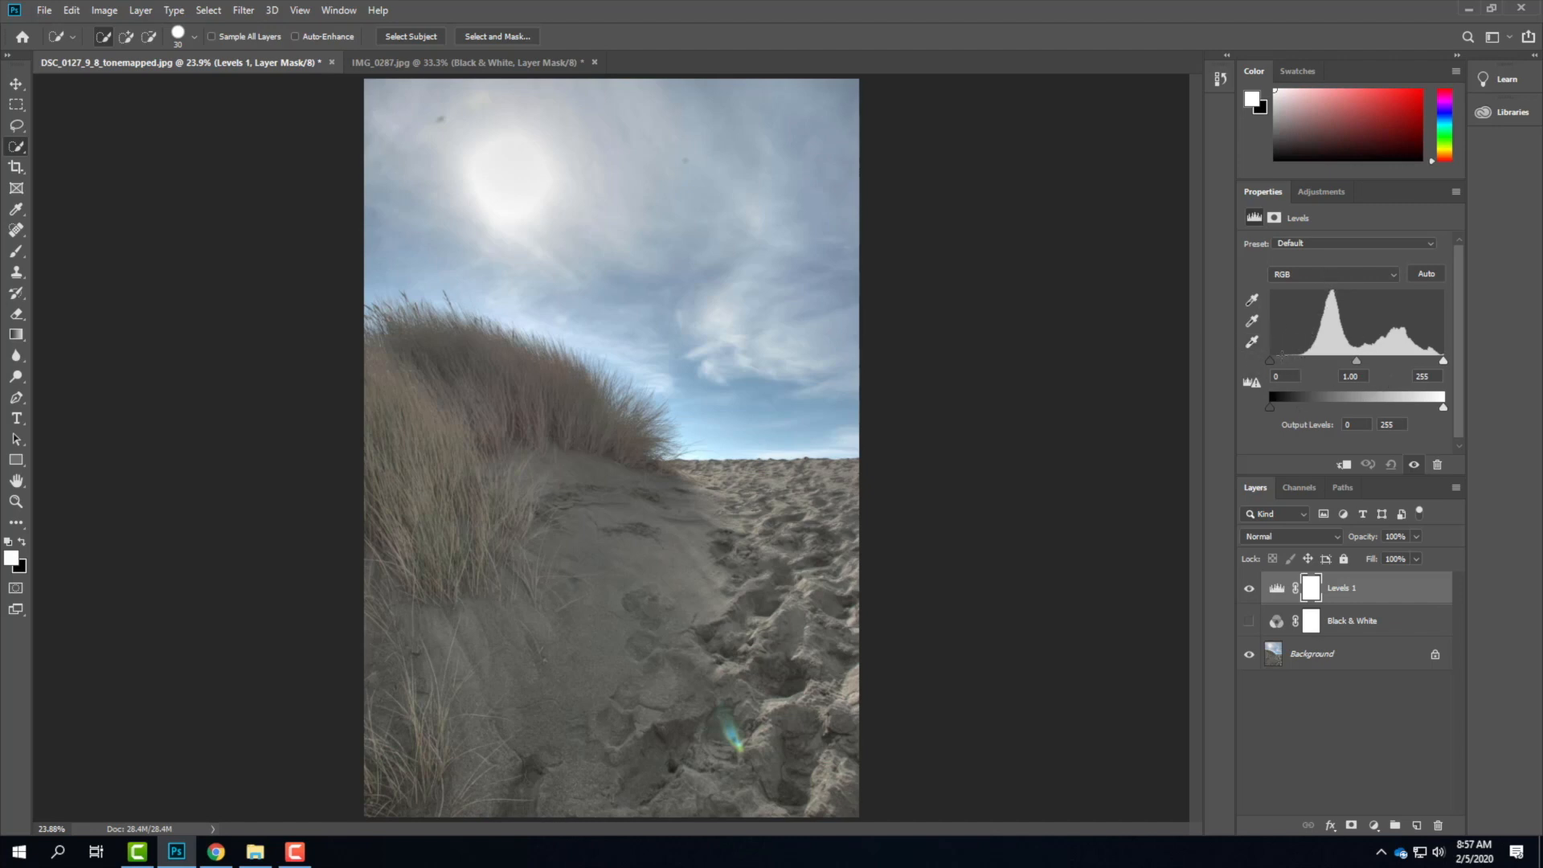
click(1270, 368)
drag(1269, 362, 1298, 363)
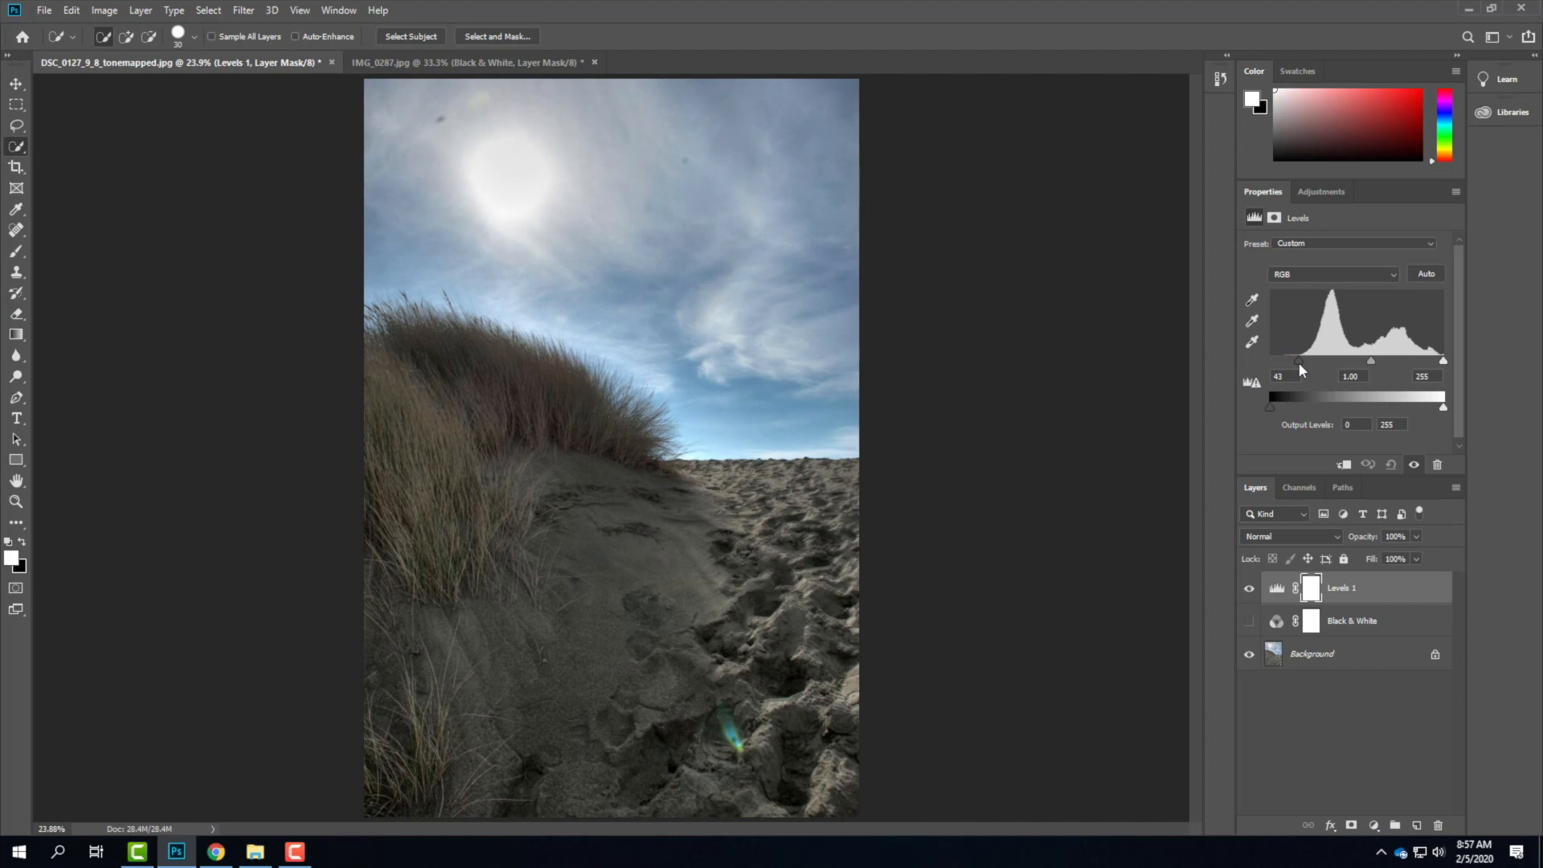
drag(1298, 363, 1298, 363)
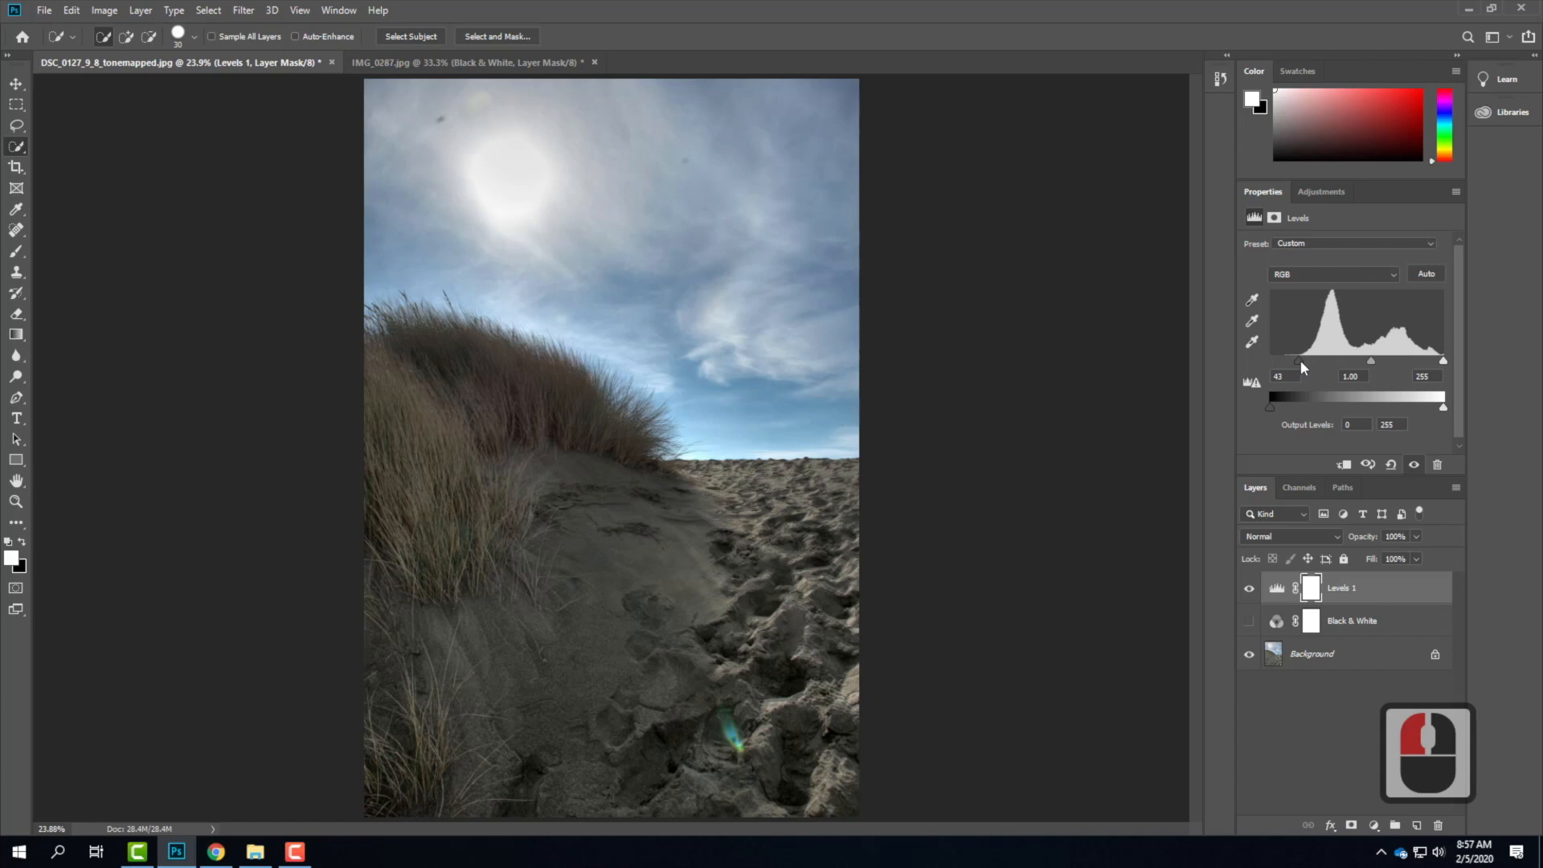
Toggle the dune photo's Levels layer off and on to compare the image before and after the adjustment.
click(1249, 588)
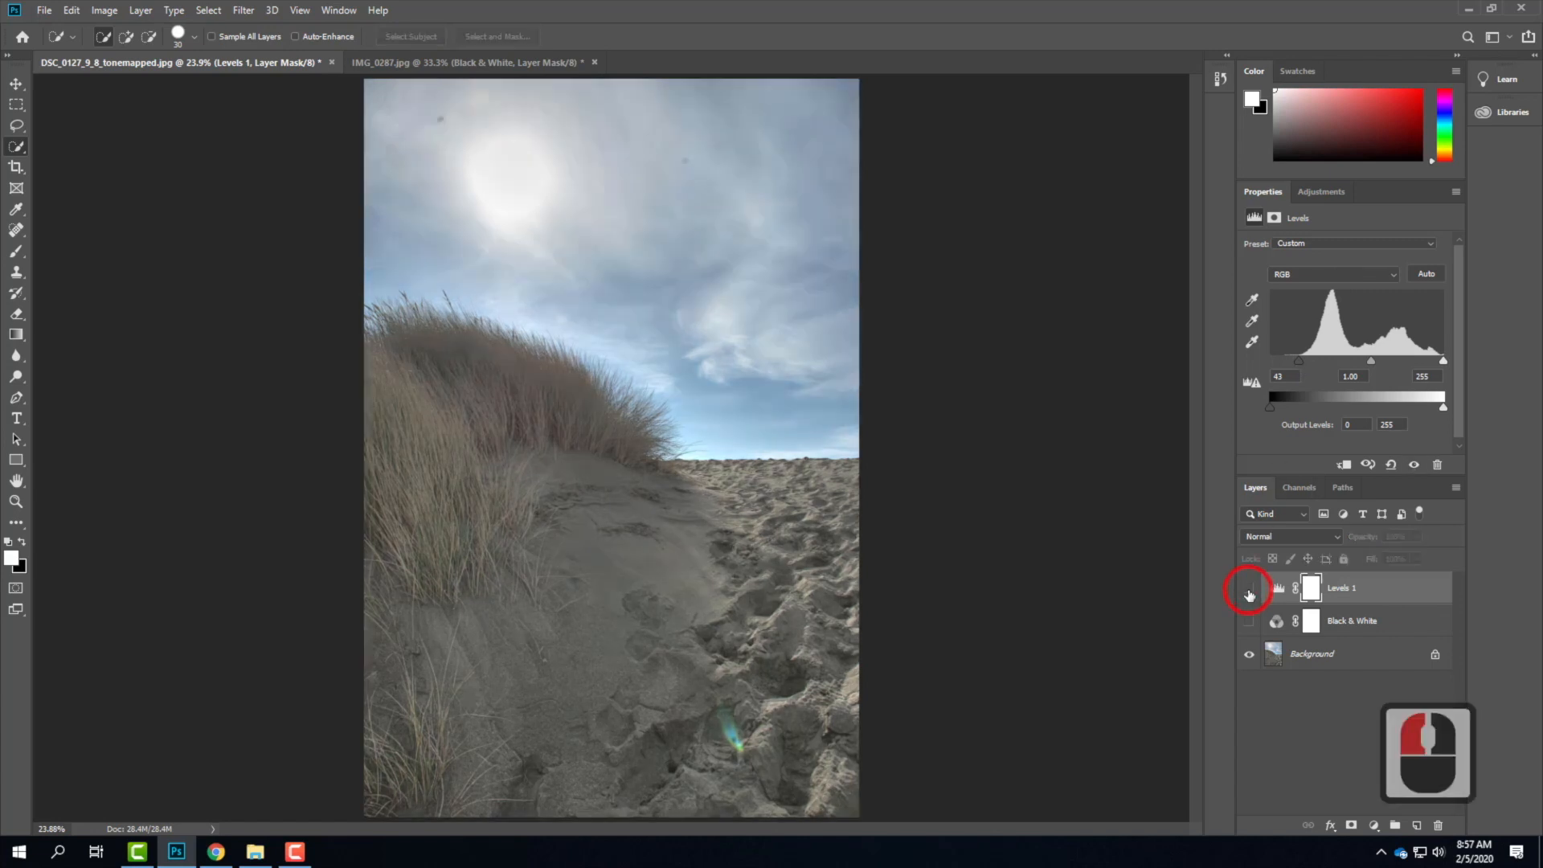
click(1249, 591)
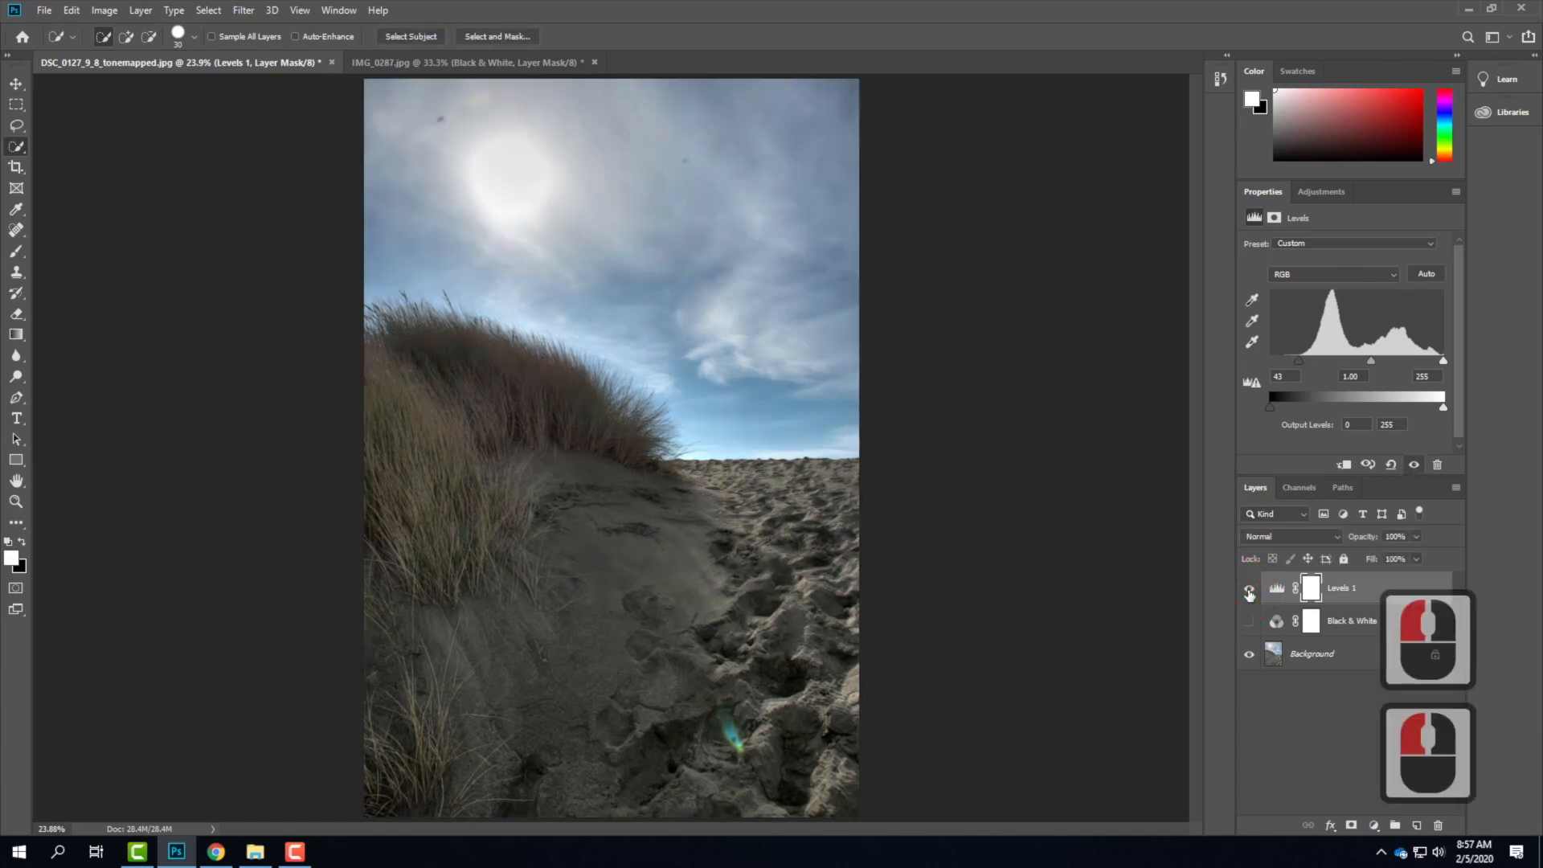
click(1249, 591)
click(1248, 589)
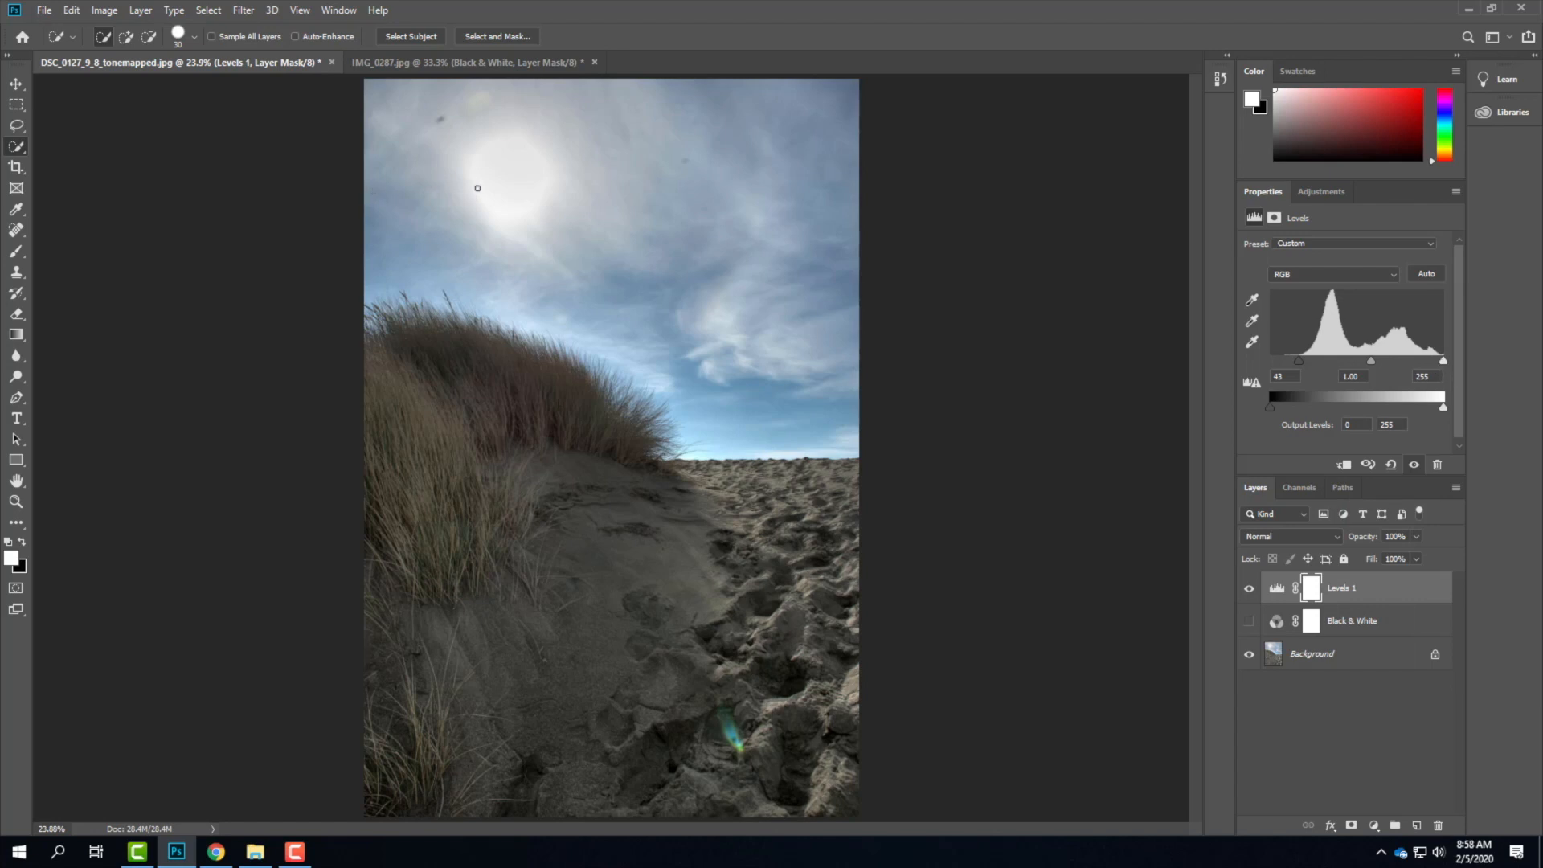
Fine-tune the dune photo's Levels layer to a shadow input of 45 and a highlight input of 253.
mouse_move(1444, 361)
mouse_down()
mouse_move(1322, 366)
mouse_move(1463, 359)
mouse_up()
mouse_move(1301, 359)
mouse_down()
mouse_move(1361, 360)
mouse_move(1271, 357)
mouse_move(1296, 358)
mouse_up()
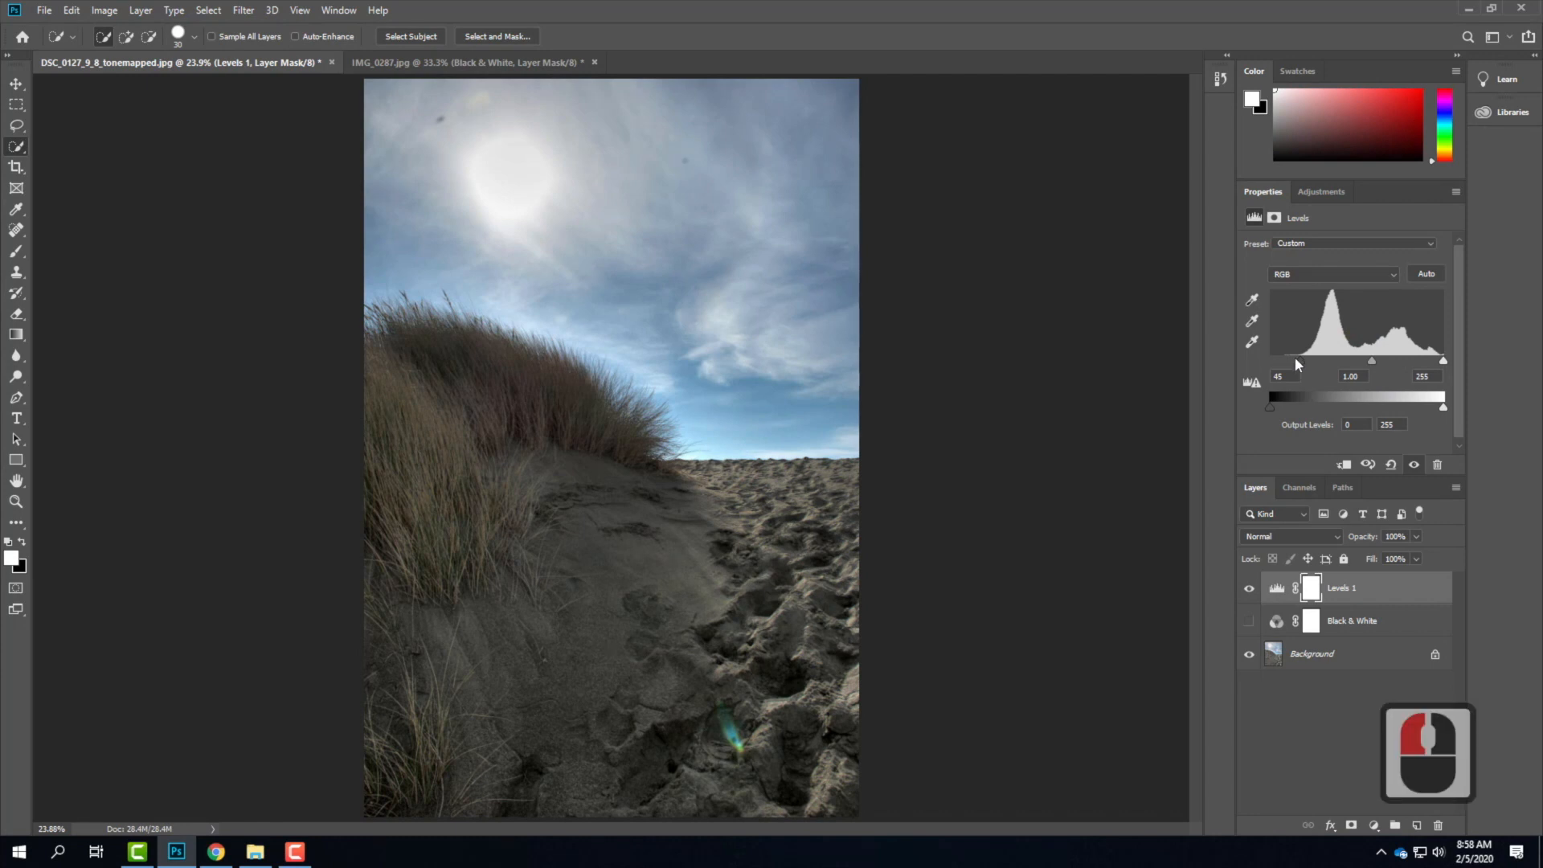
drag(1443, 362, 1444, 364)
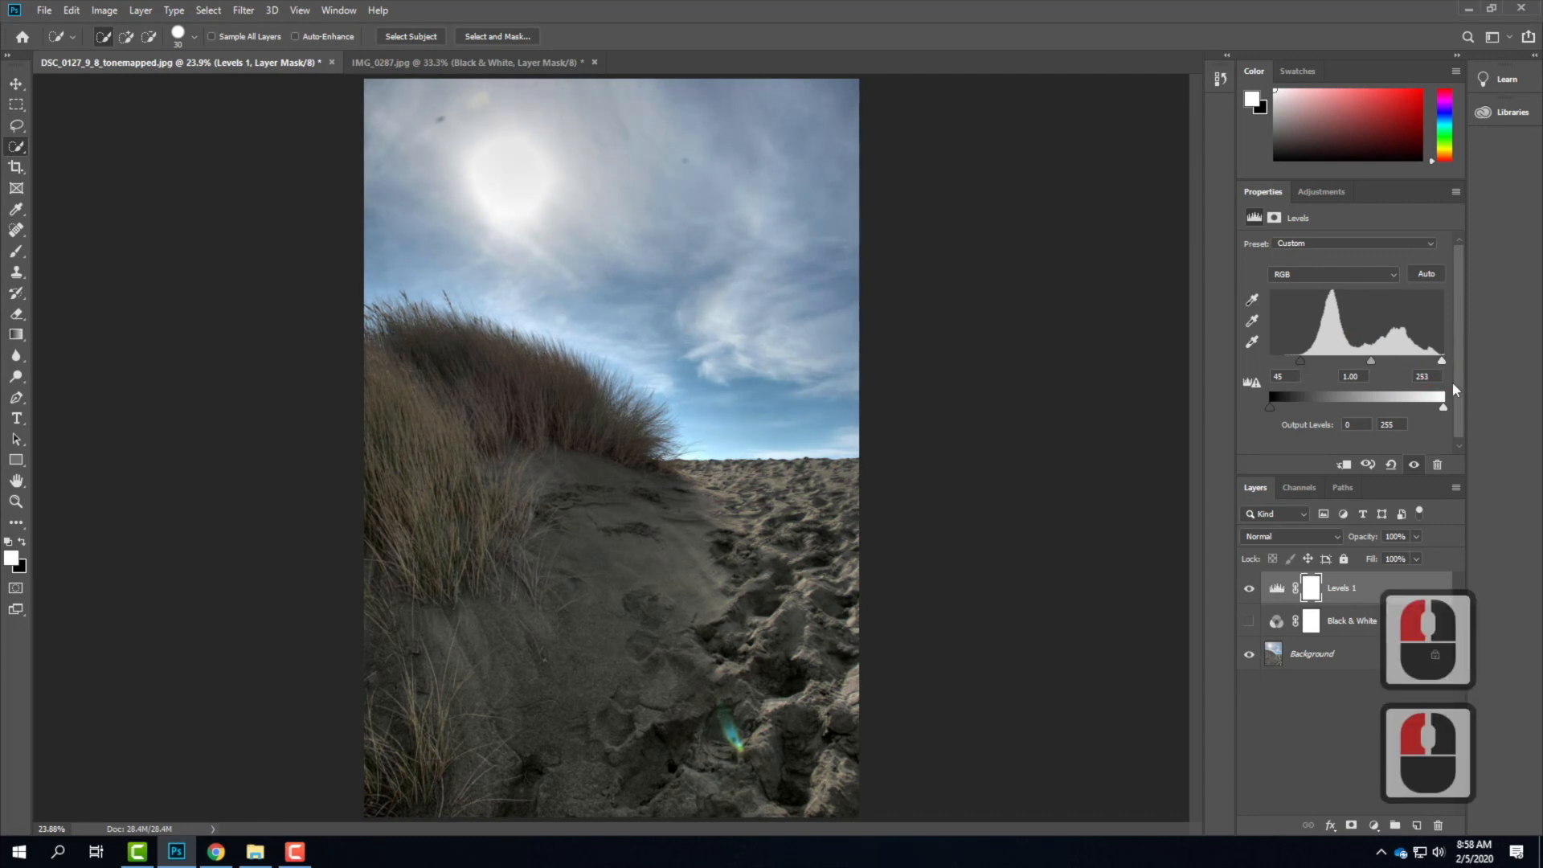
Add a Levels adjustment layer with the default name to the lake photo IMG_0287.jpg, keeping its shadow input level at 0.
click(538, 62)
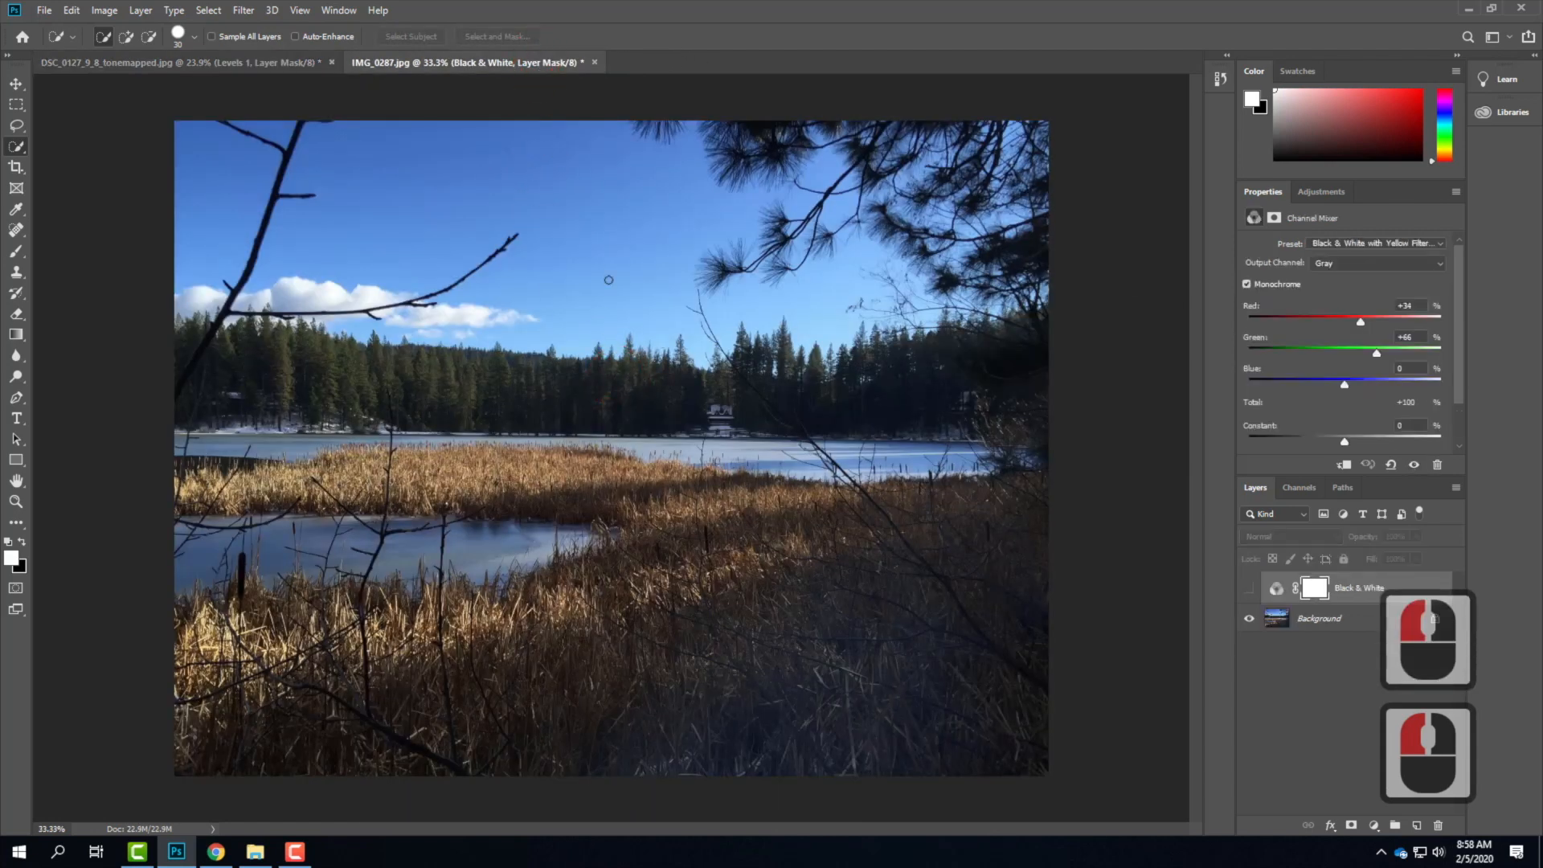
click(140, 10)
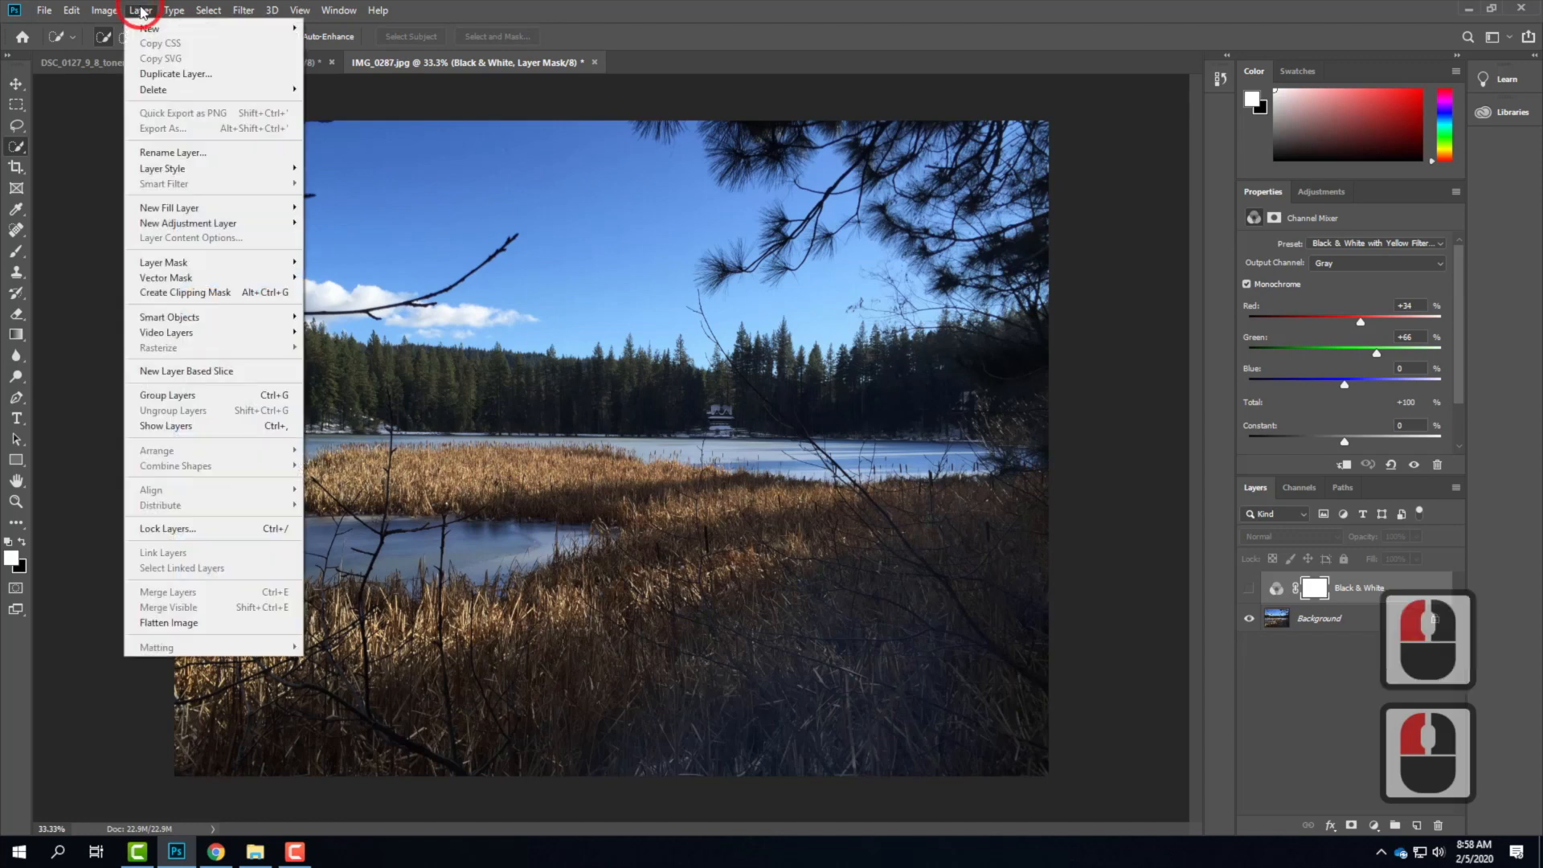
mouse_move(217, 224)
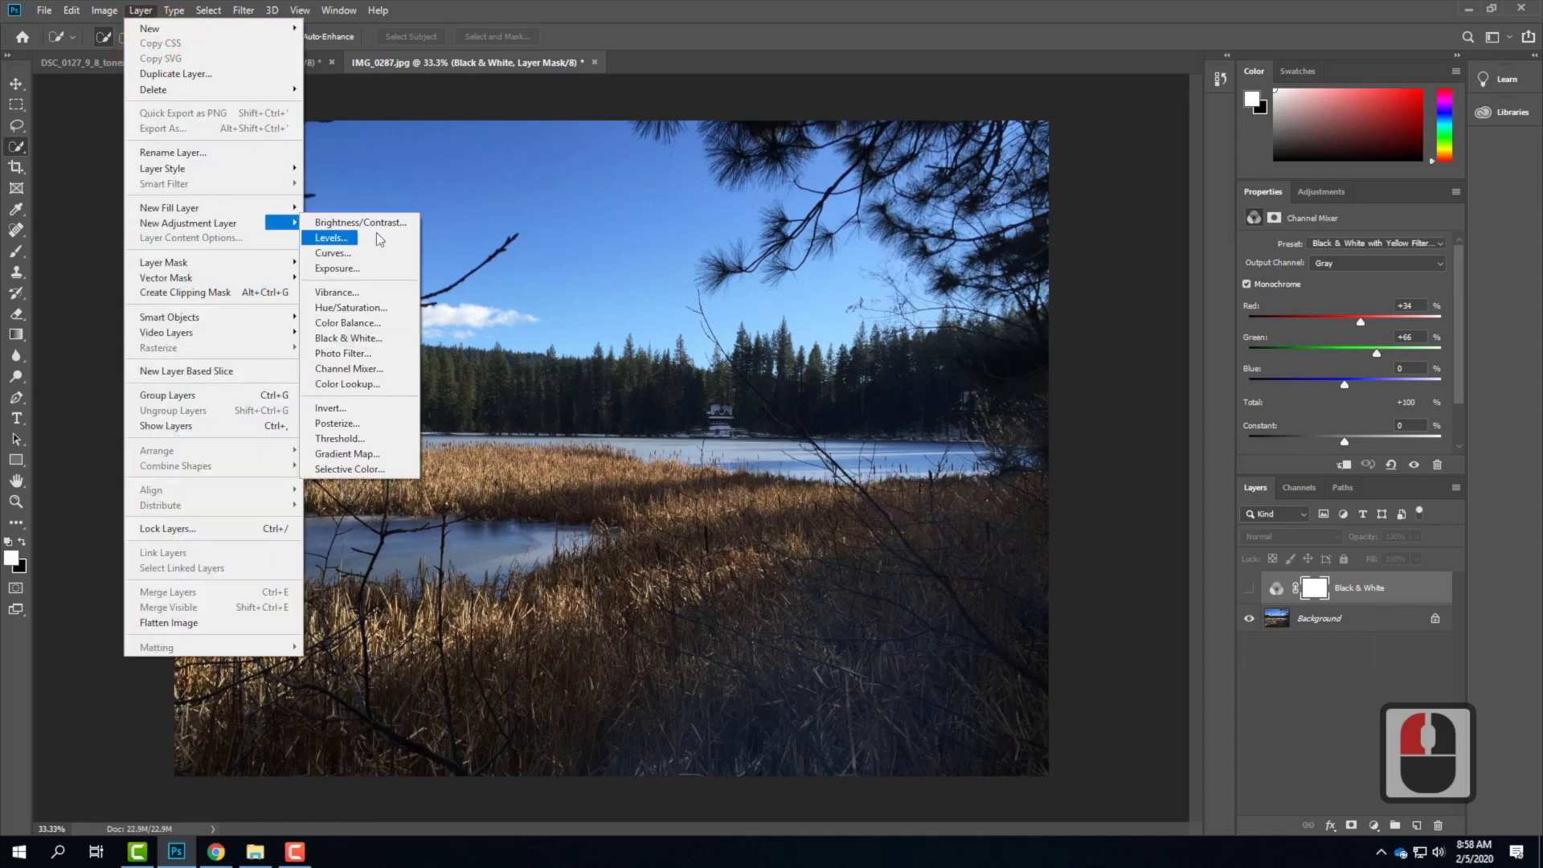
click(349, 237)
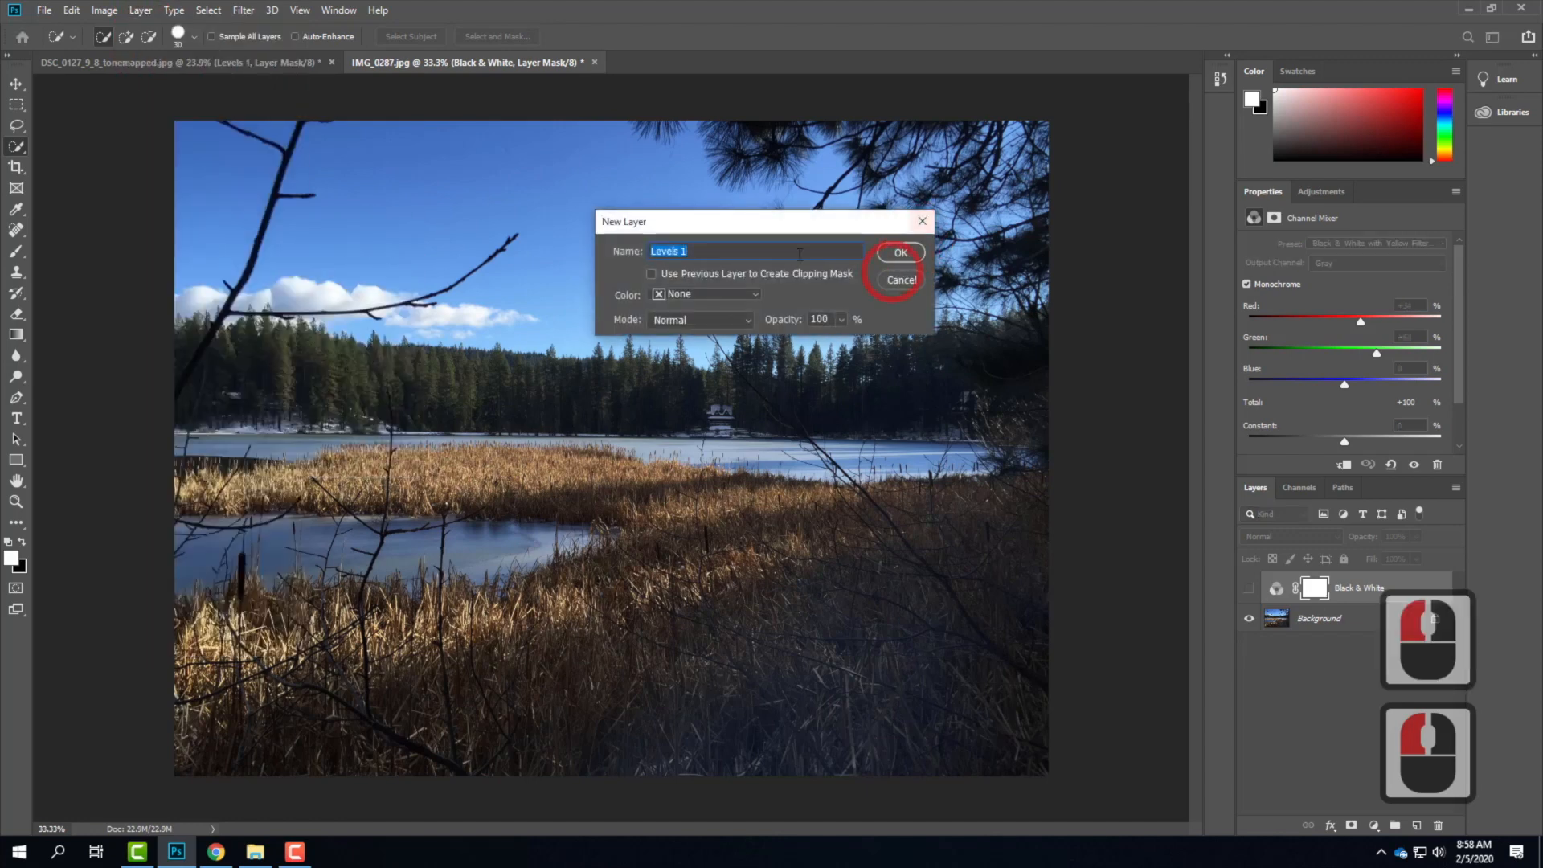
click(901, 253)
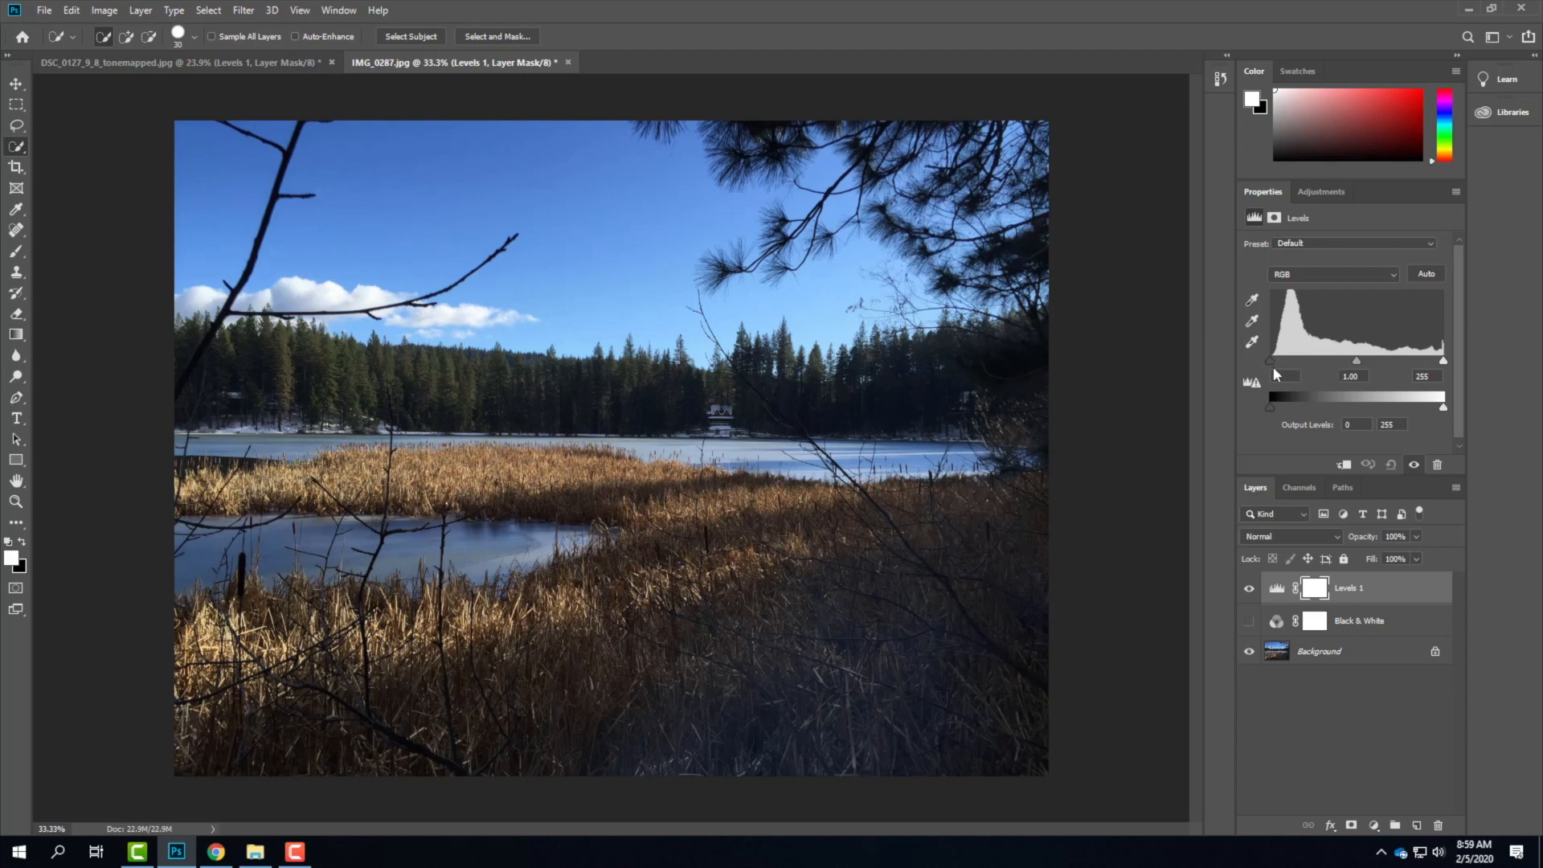
drag(1271, 360, 1271, 360)
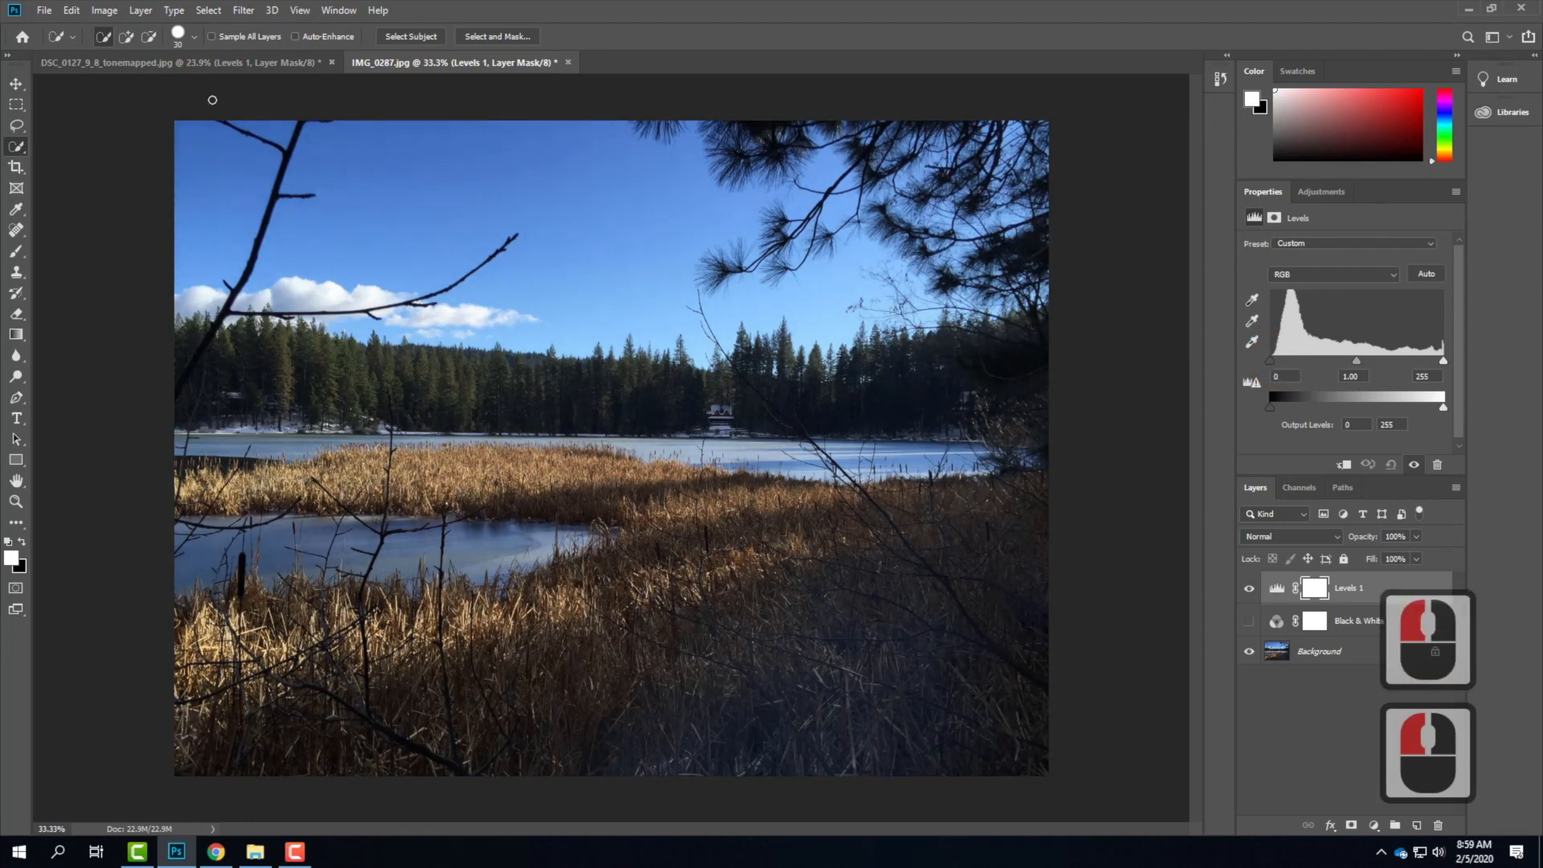
Return to the dune photo and toggle its Levels layer off and on to compare the image before and after.
click(214, 62)
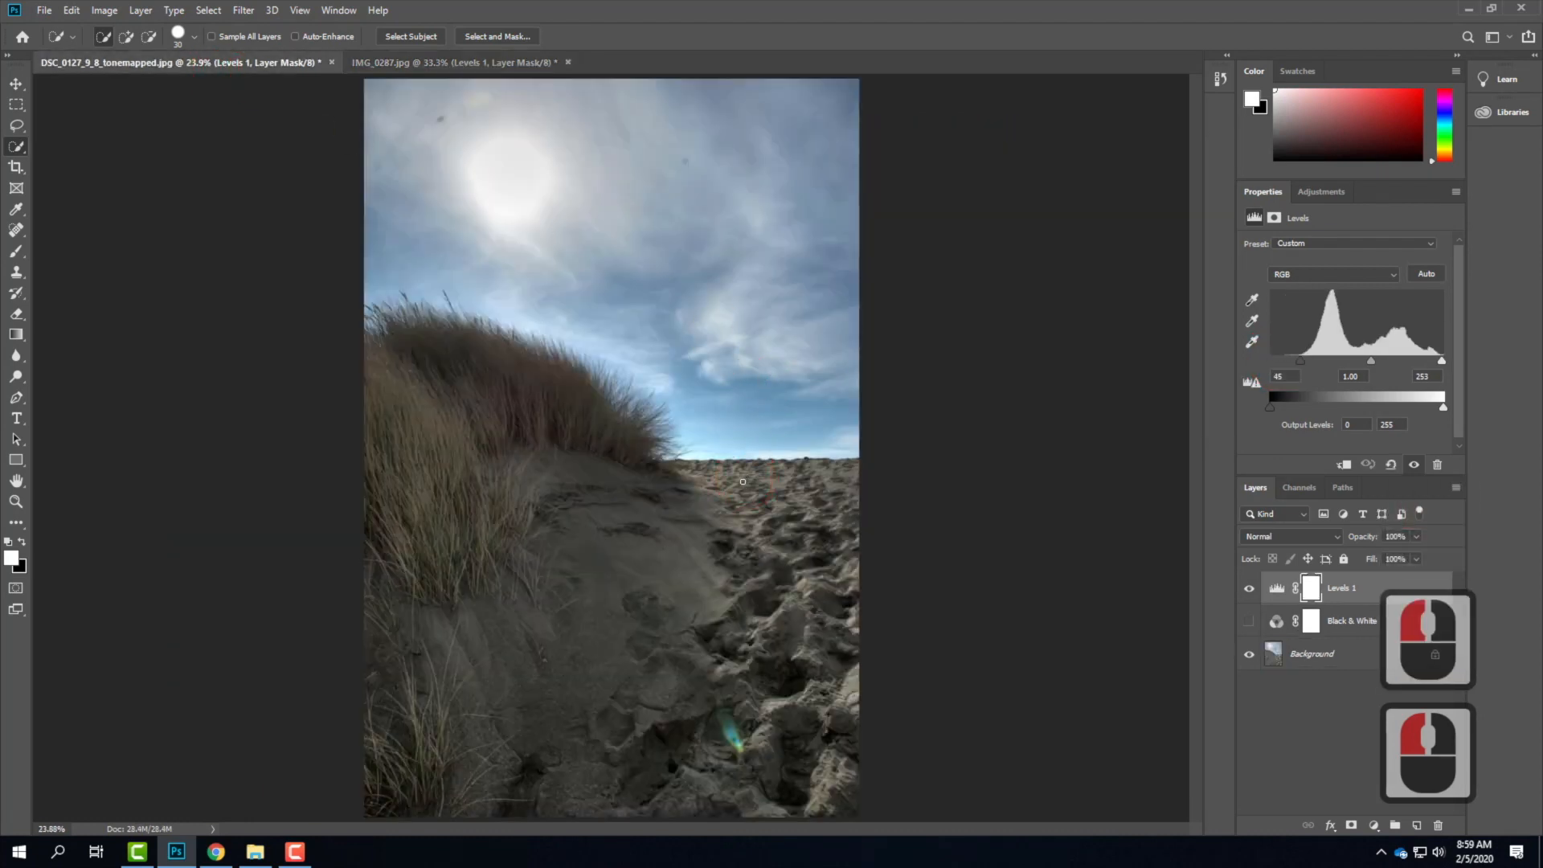
click(1250, 591)
click(1250, 591)
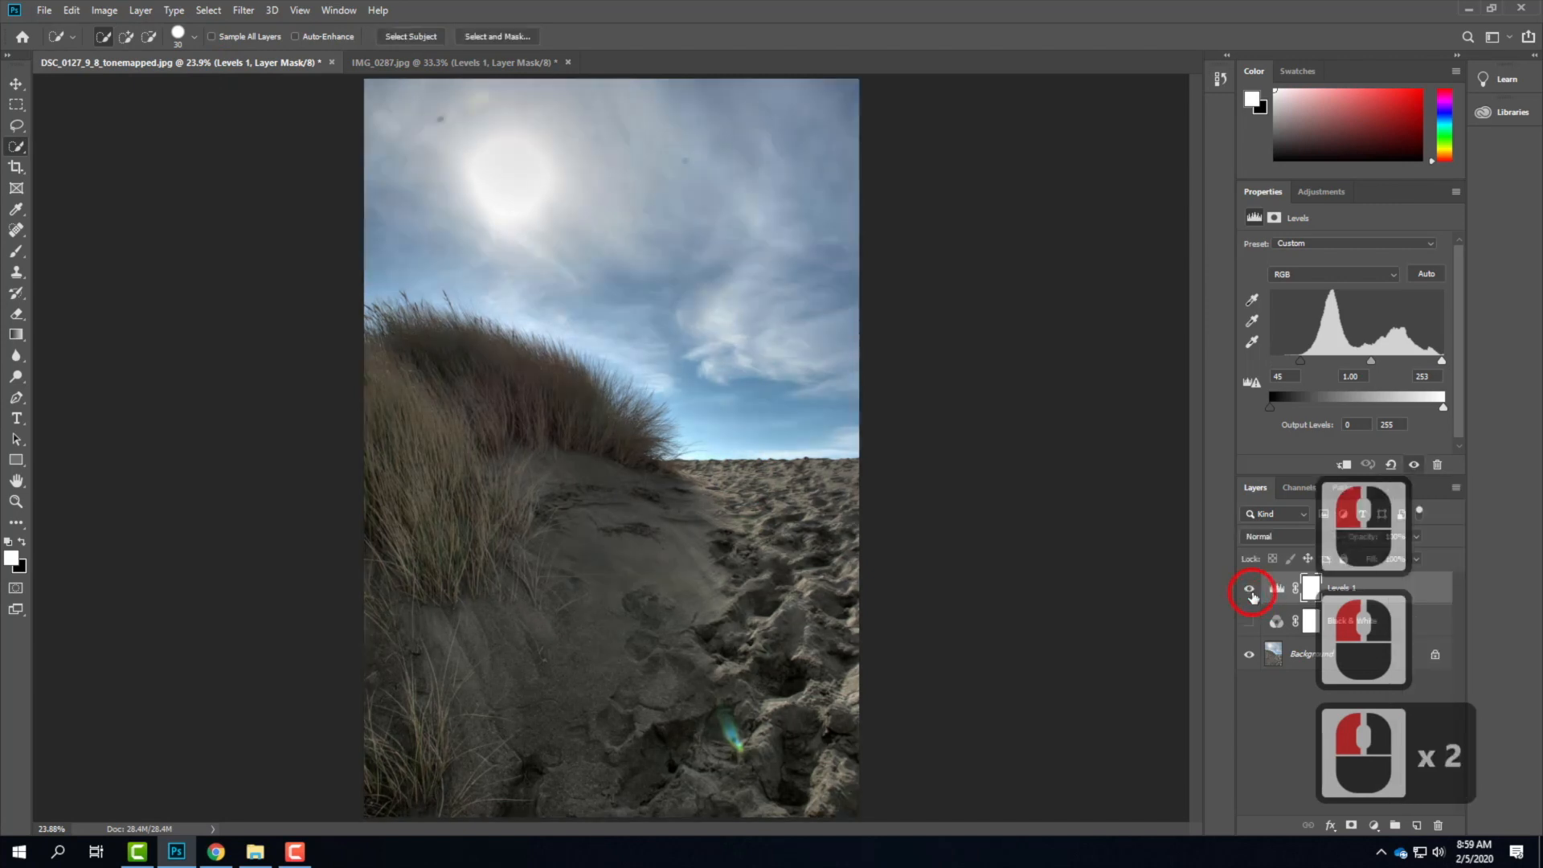
Set the shadow input level of the lake photo's Levels layer to 2 and toggle the layer's visibility to compare the effect.
click(471, 64)
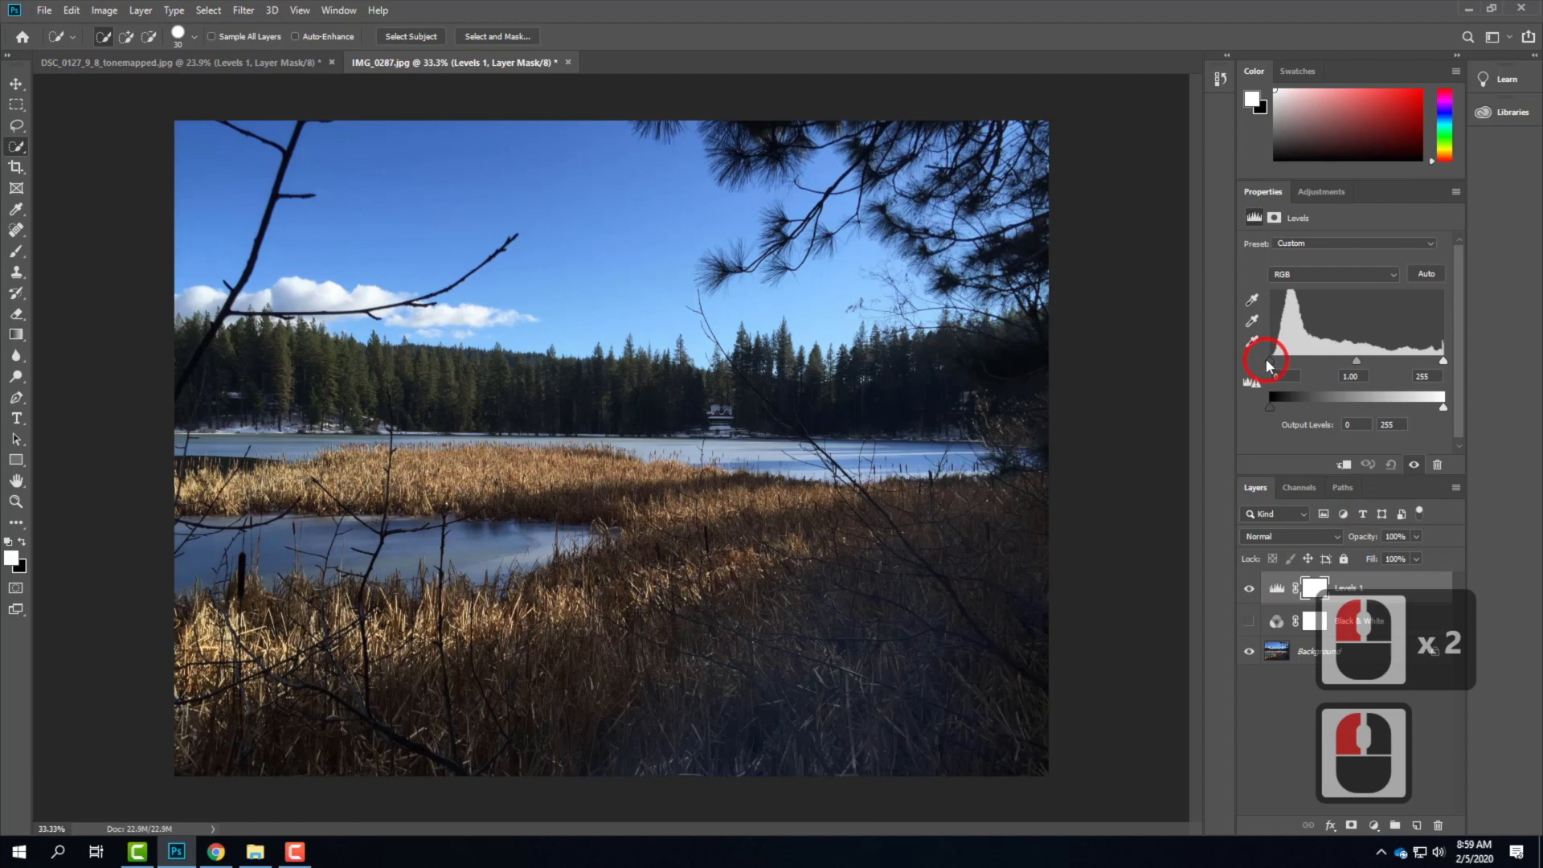
click(1249, 589)
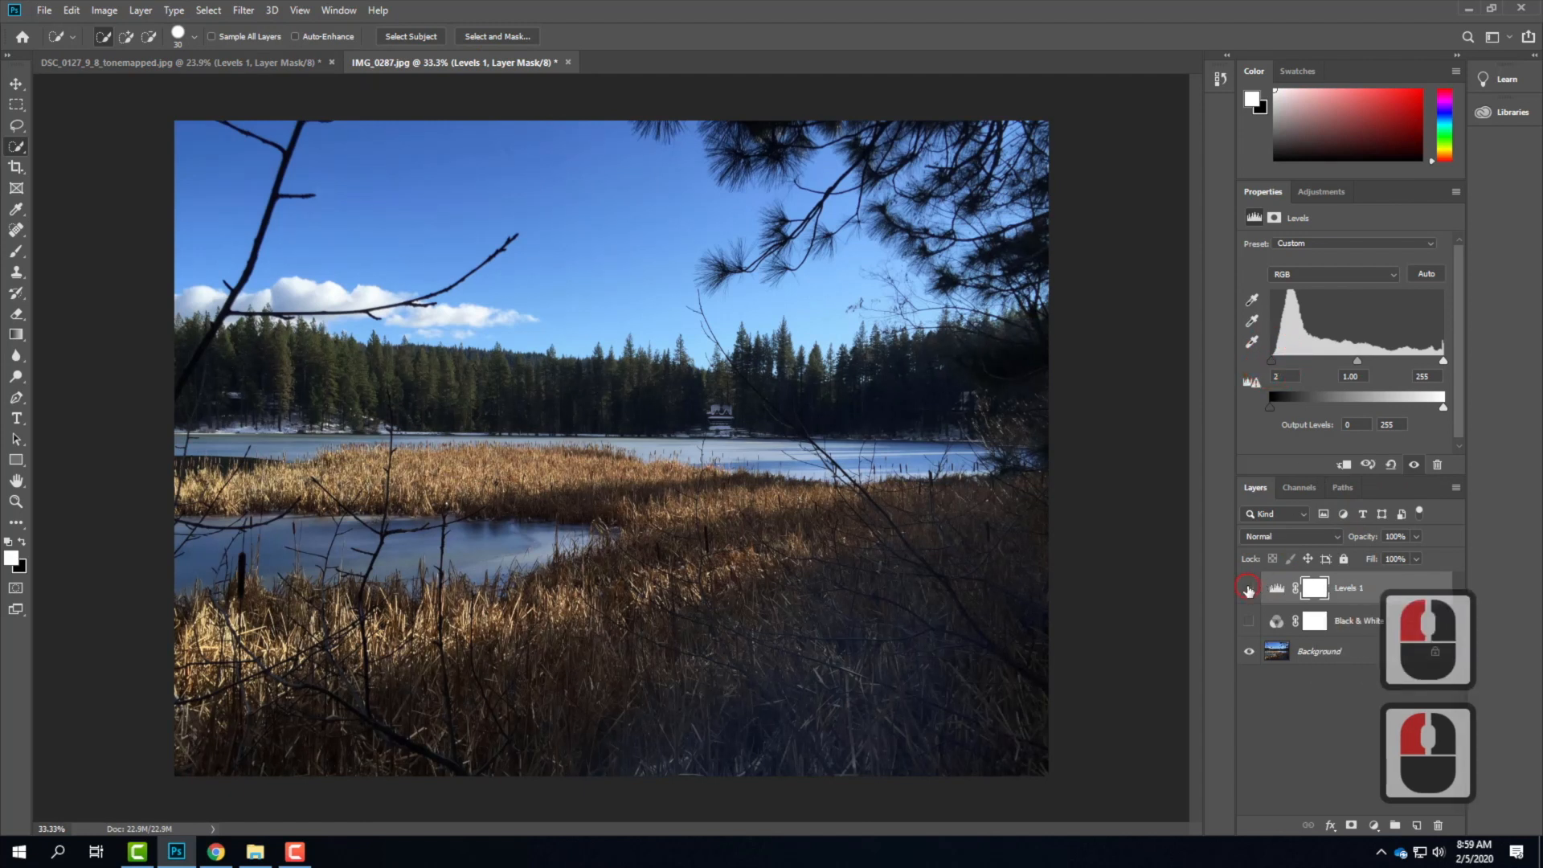
click(1249, 590)
click(1249, 591)
click(1249, 591)
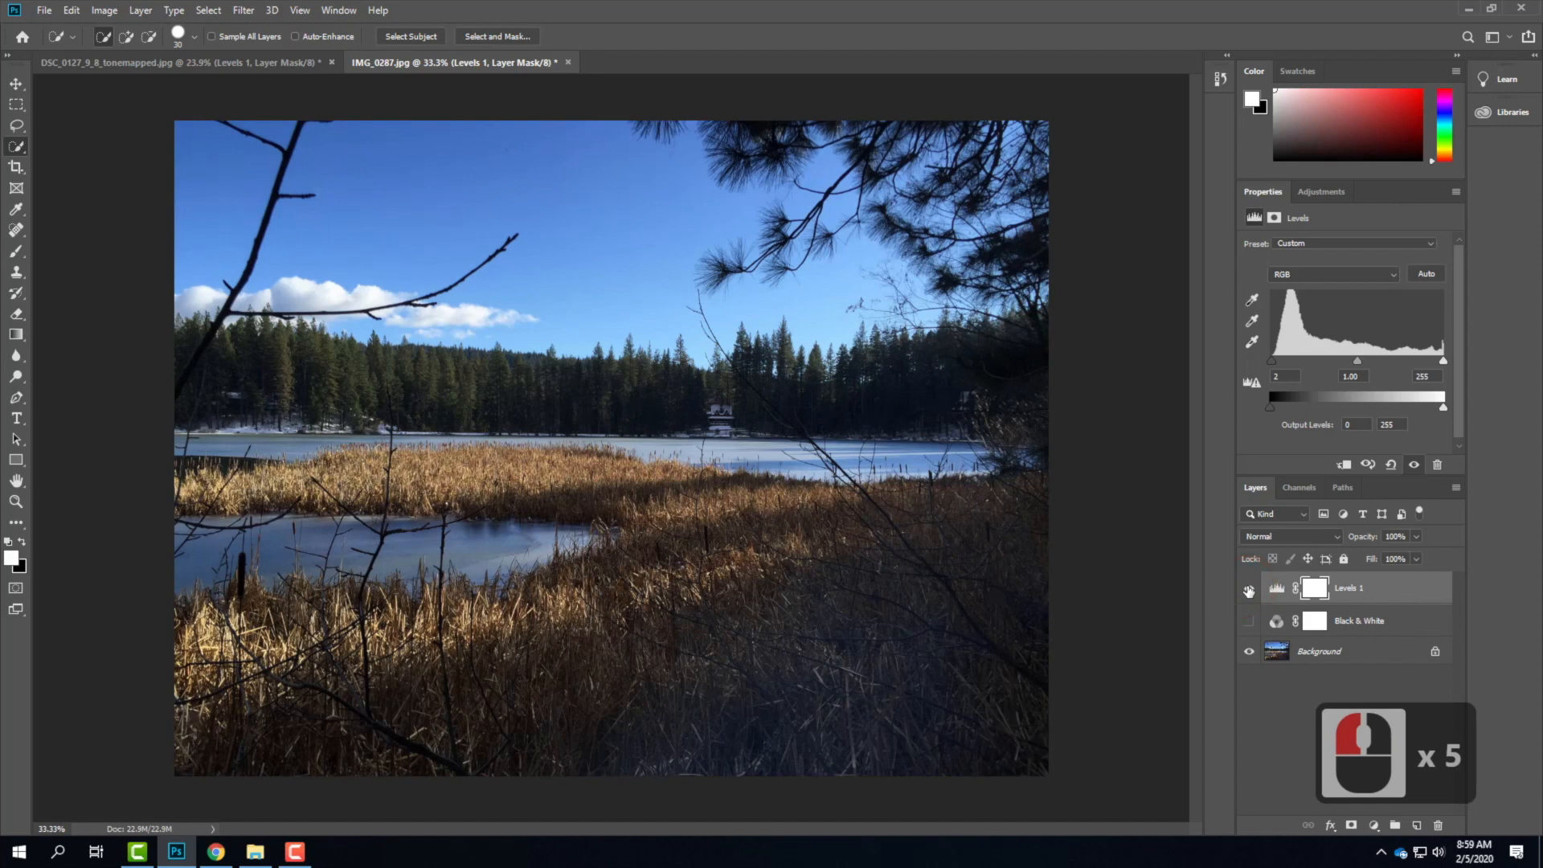
Open the pastry photo DSC_6858.jpg from the Ex104 - Sample Images folder.
click(44, 11)
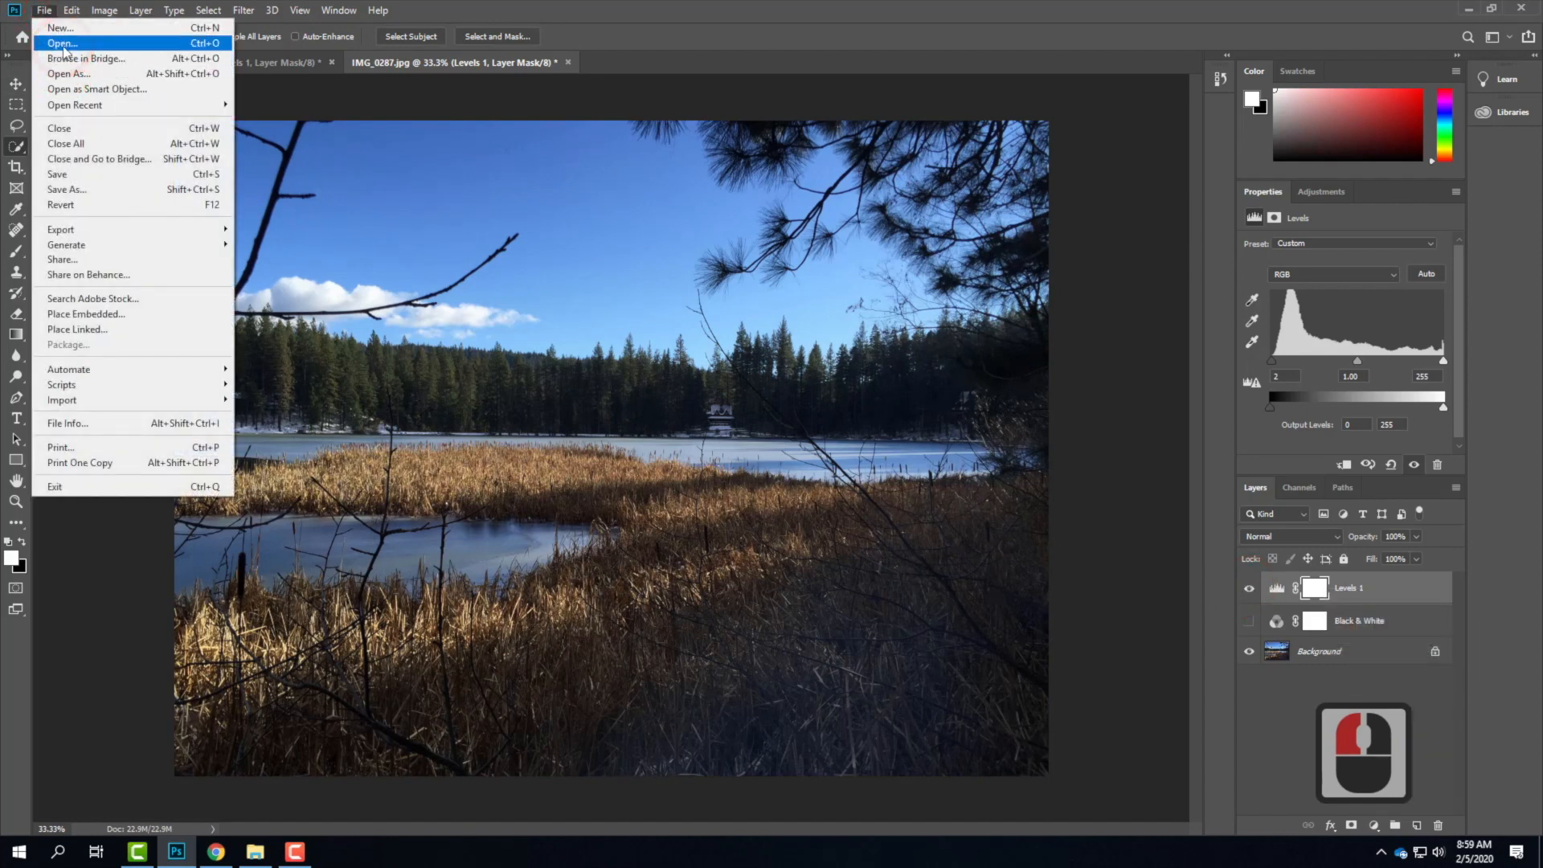
click(62, 45)
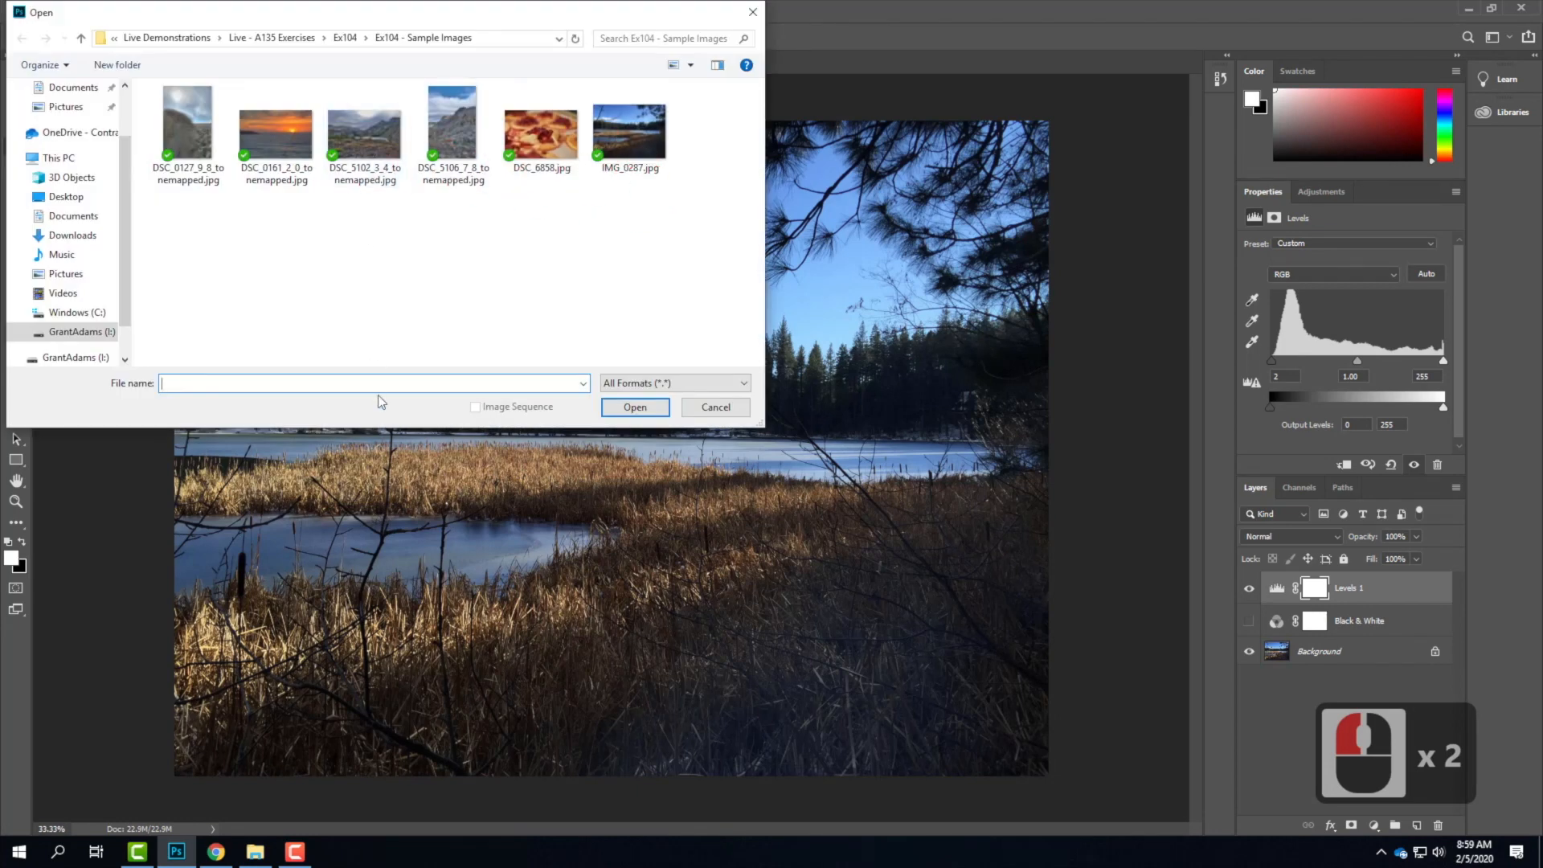
click(541, 133)
click(641, 413)
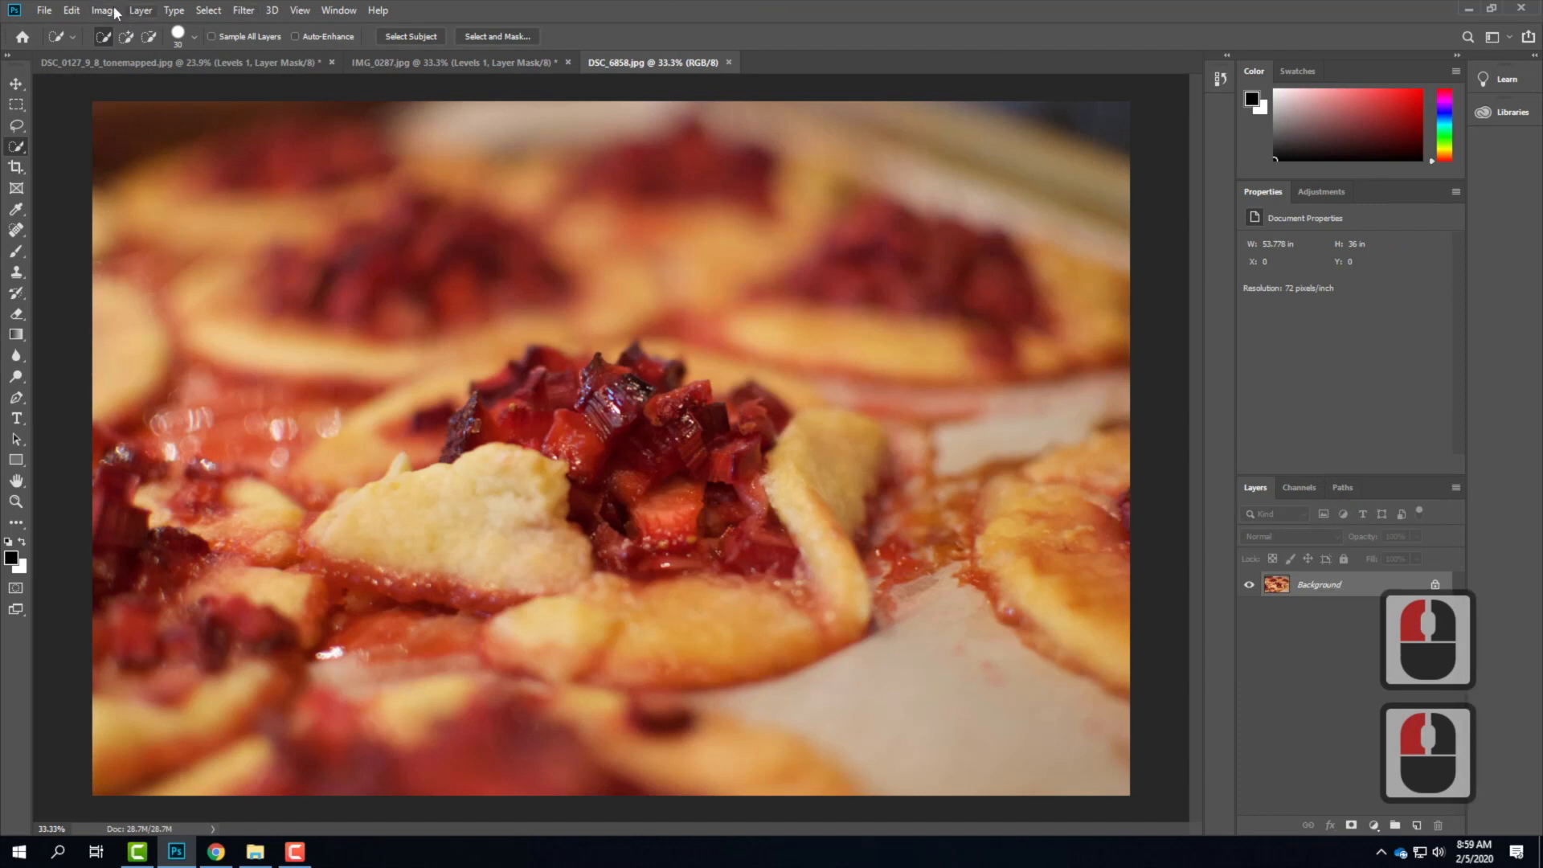
Add a Levels adjustment layer with the default name to the pastry photo DSC_6858.jpg.
click(141, 11)
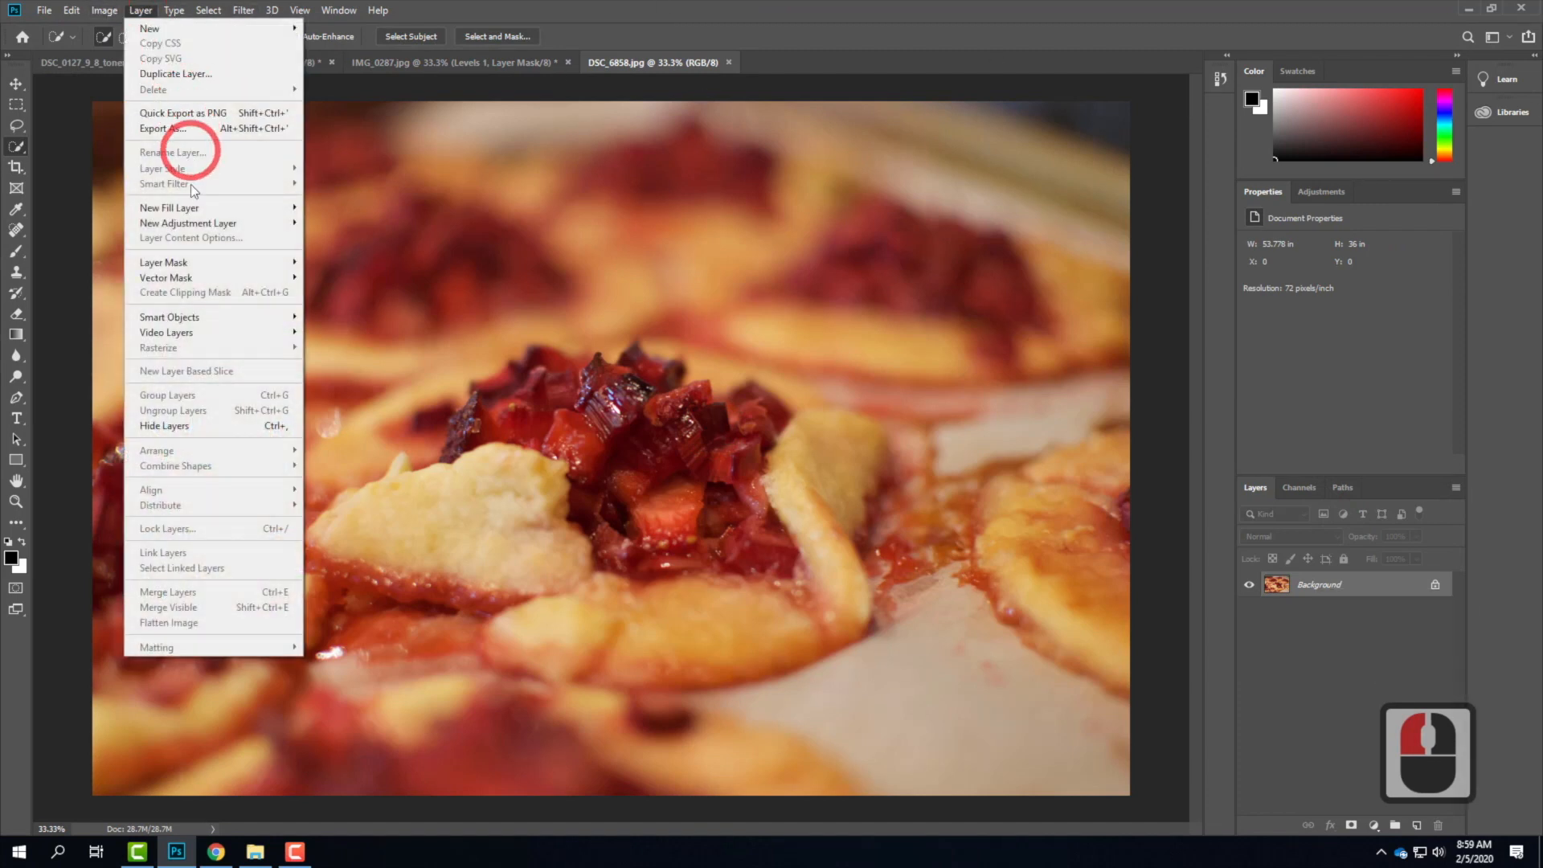
mouse_move(186, 224)
click(341, 239)
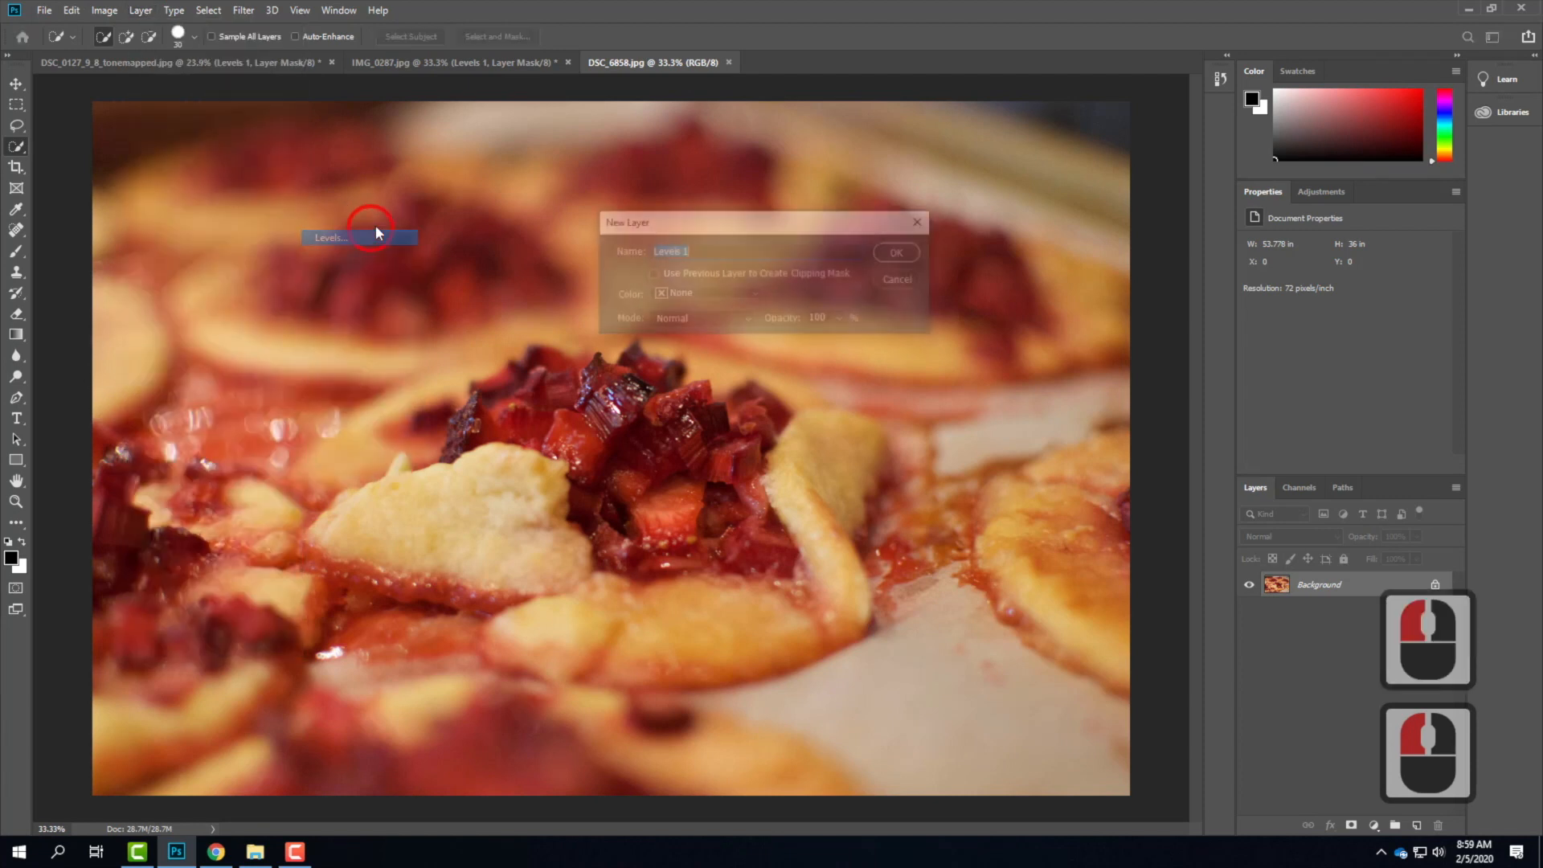
click(902, 252)
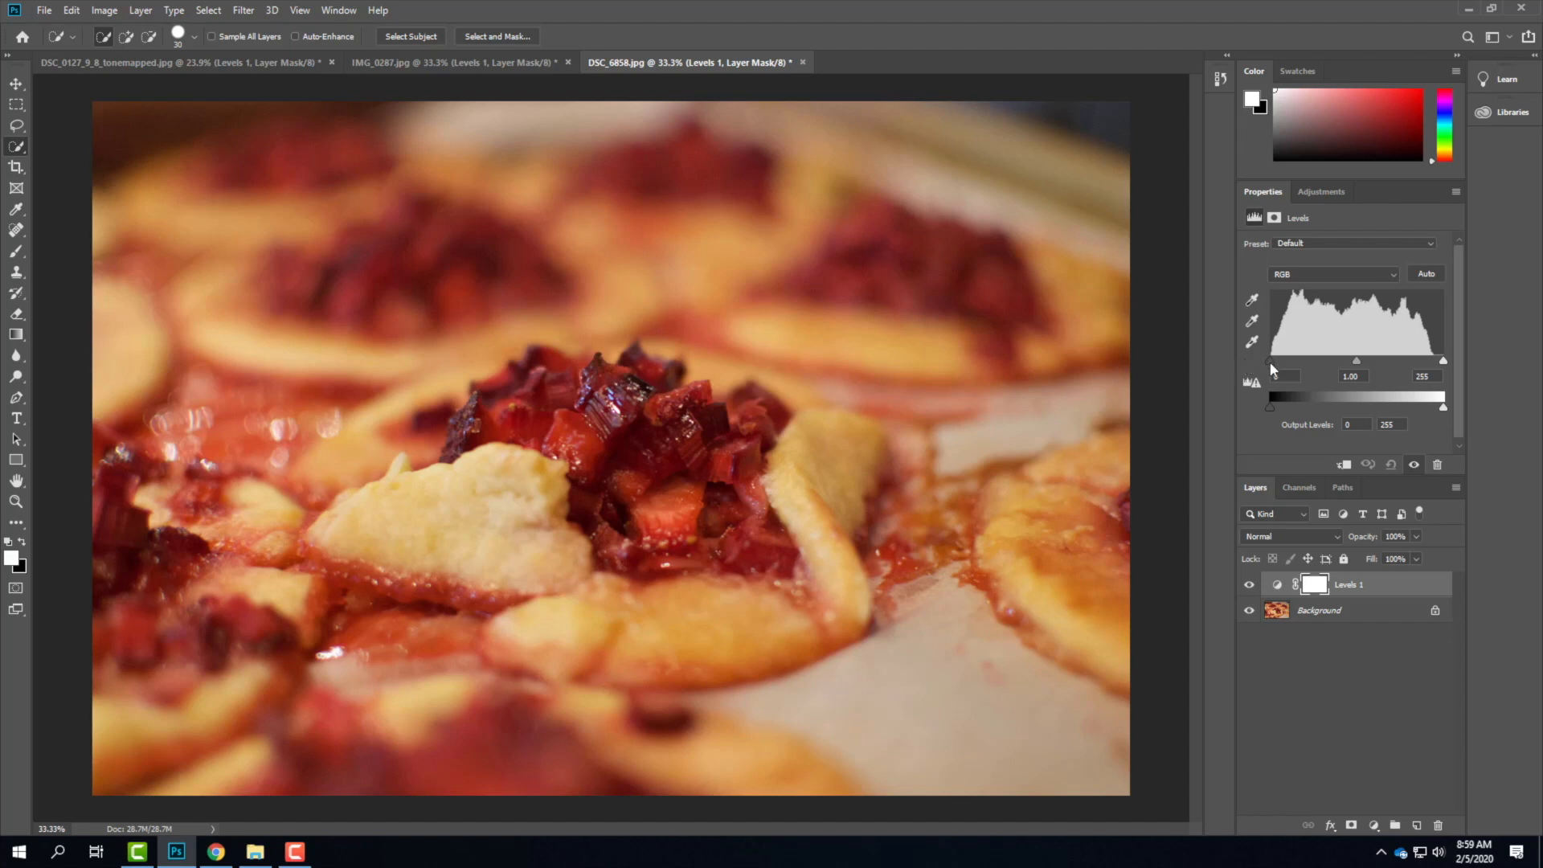
Set the pastry photo's Levels highlight input to 240, keeping shadows at 0, and toggle the layer off and on to compare.
mouse_move(1272, 364)
mouse_down()
mouse_move(1310, 361)
mouse_move(1255, 363)
mouse_move(1292, 362)
mouse_move(1272, 371)
mouse_up()
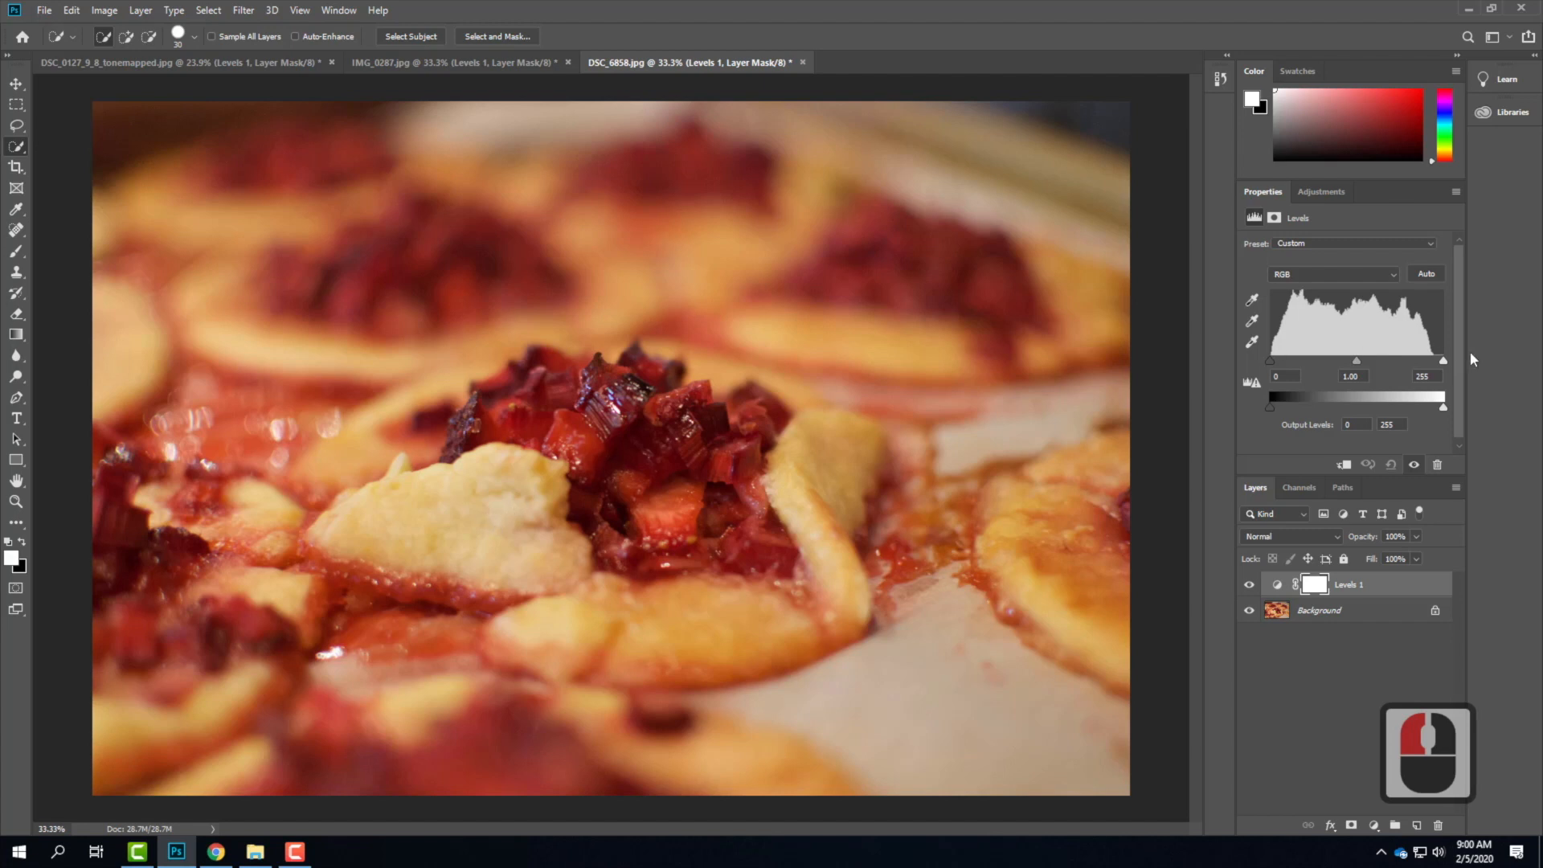
drag(1442, 360, 1435, 368)
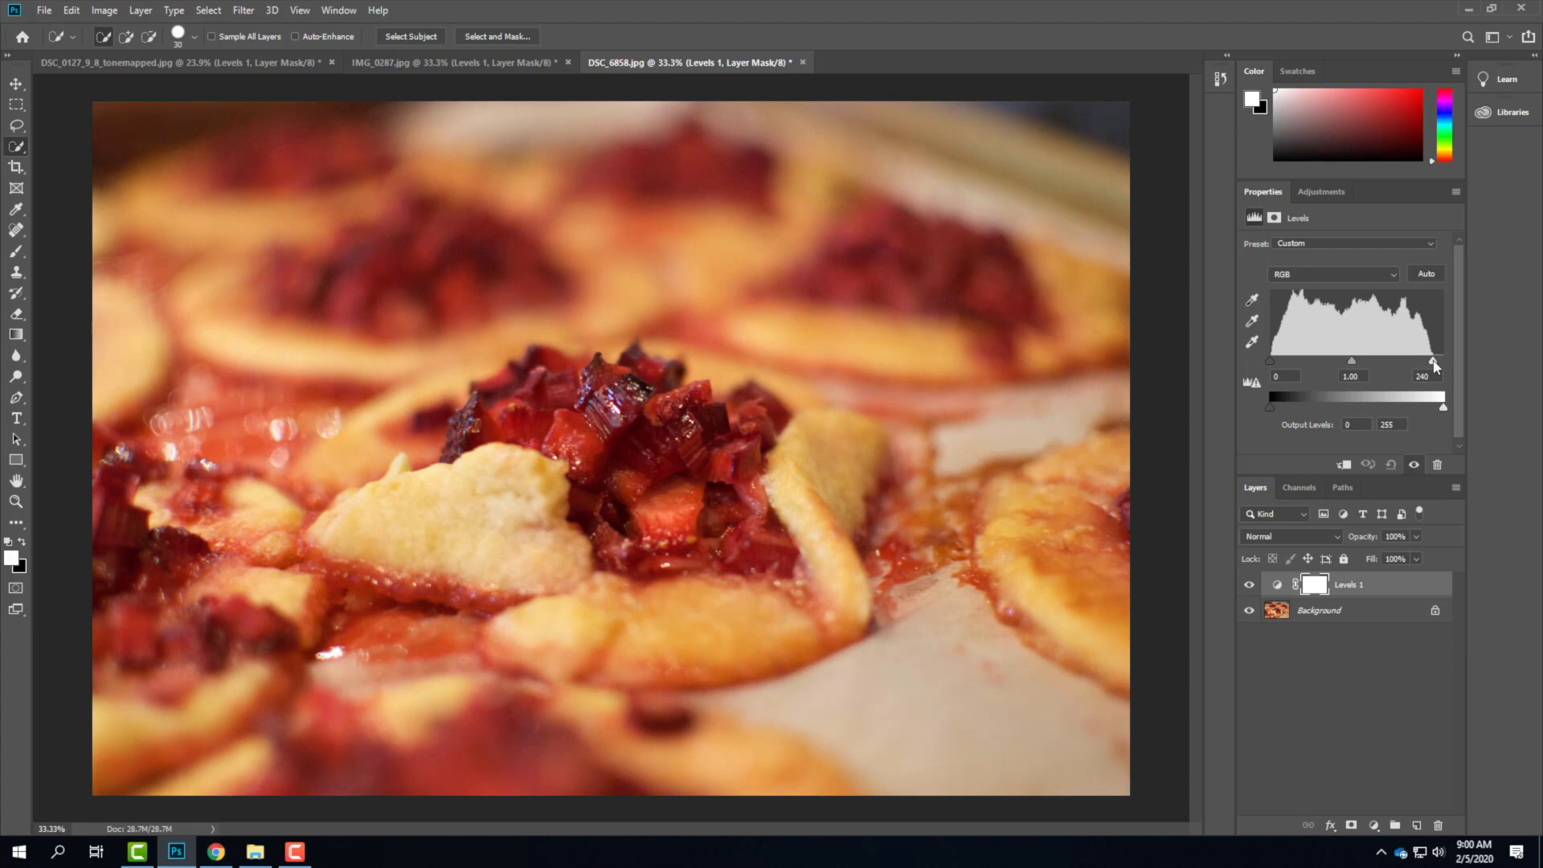
click(1434, 361)
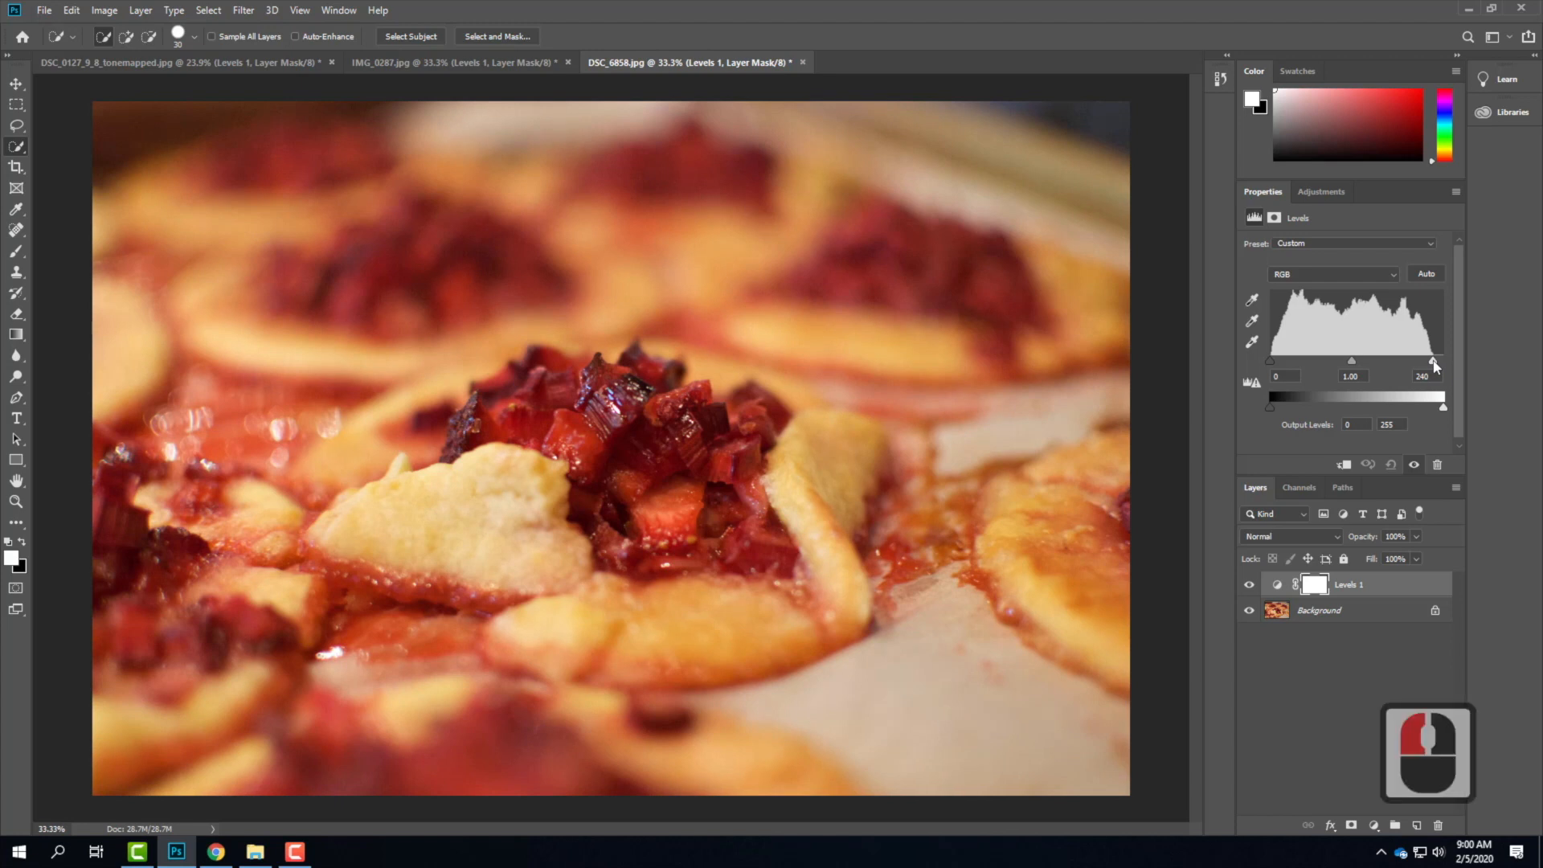
click(1248, 585)
click(1249, 586)
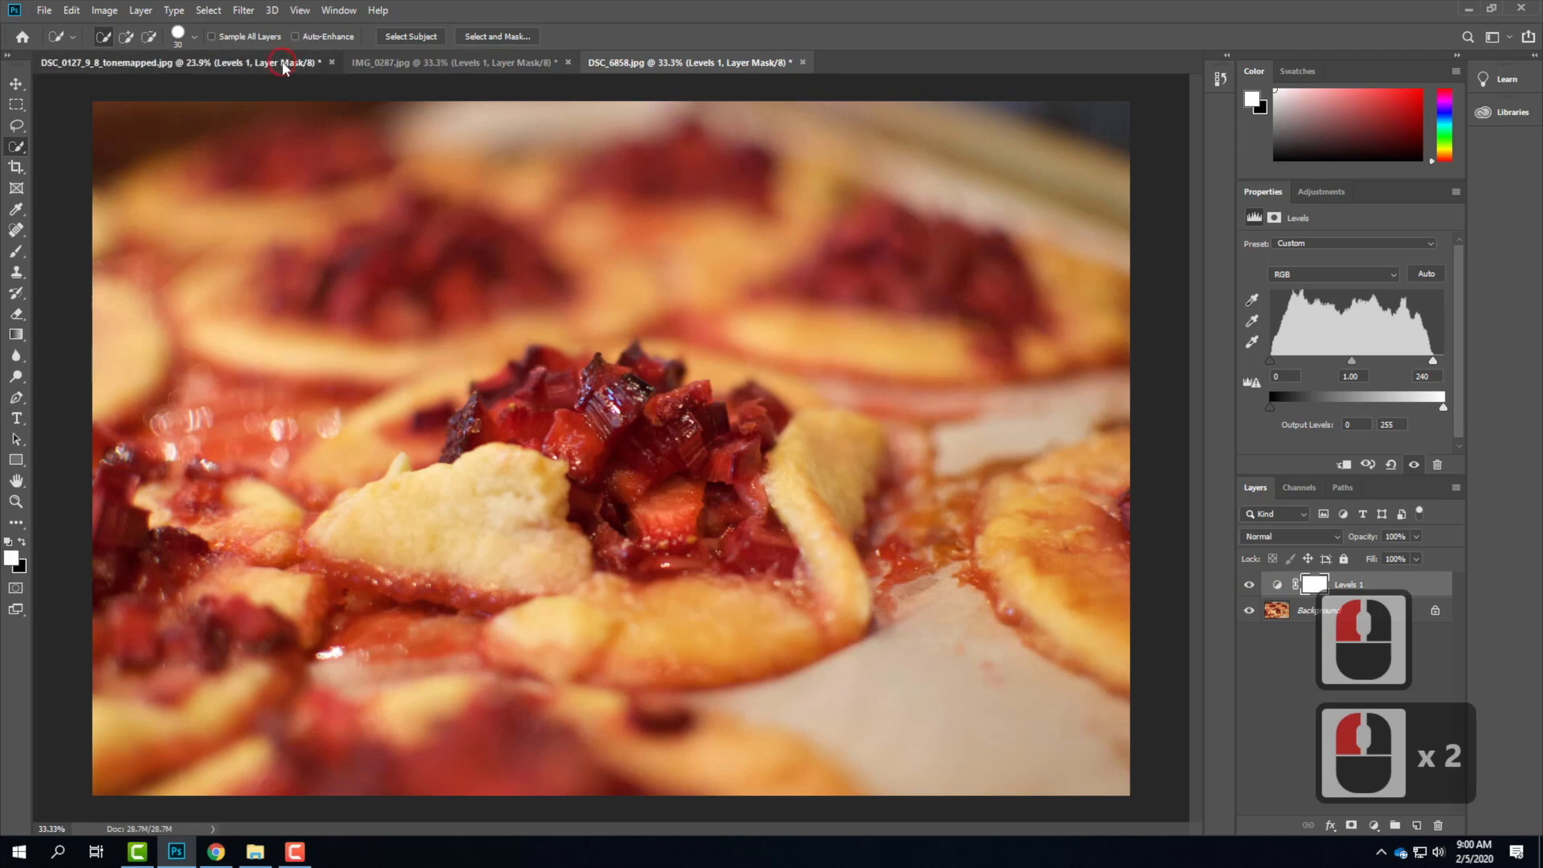
Compare the dune photo with its Levels layer off and on, and return to the pastry photo DSC_6858.jpg.
click(177, 62)
click(1249, 587)
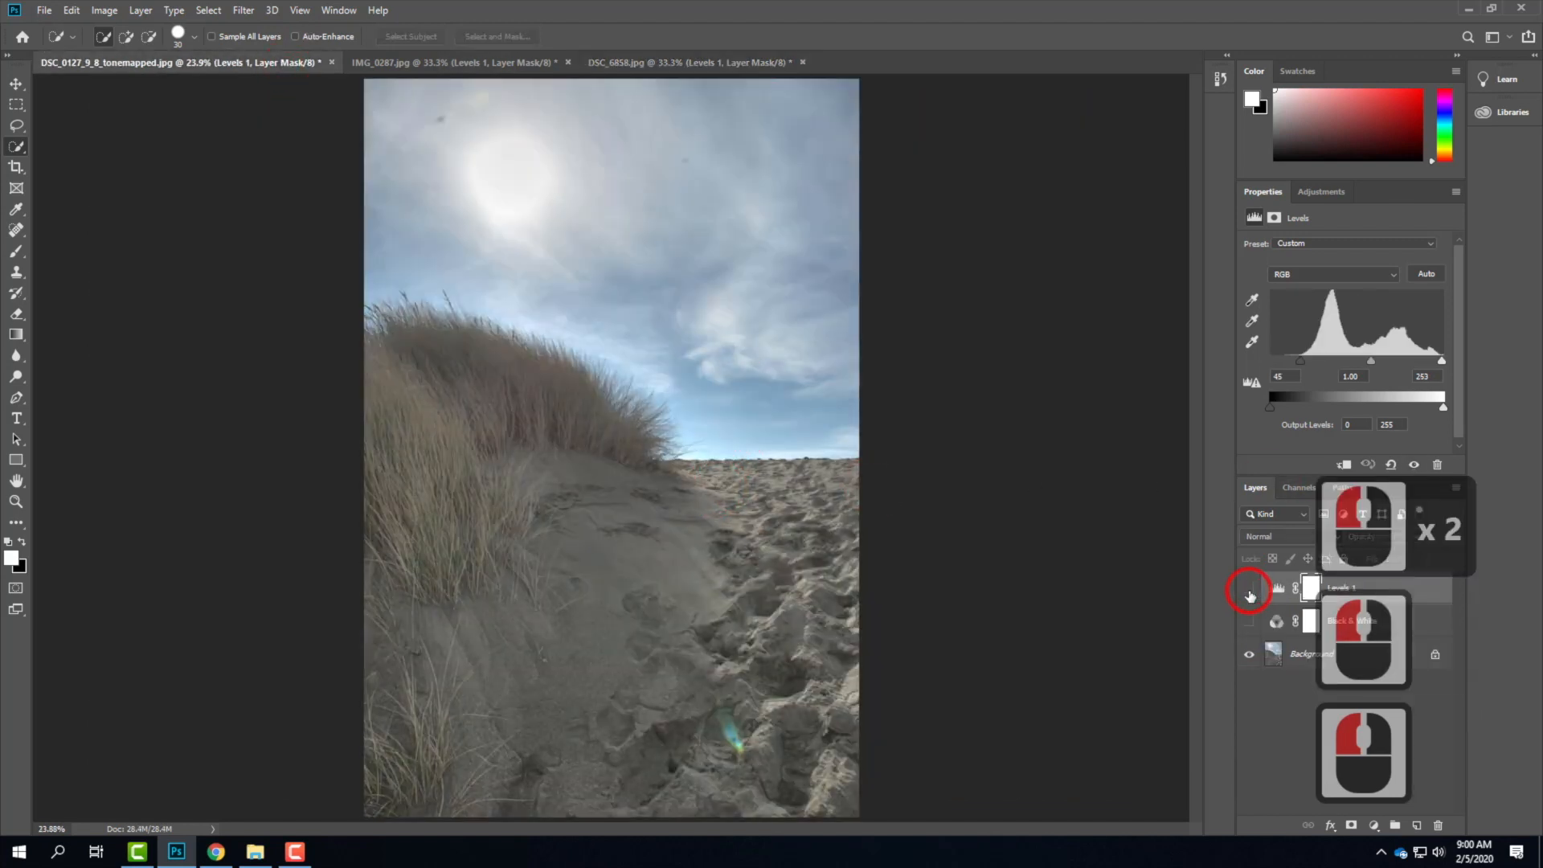
click(1249, 587)
click(720, 62)
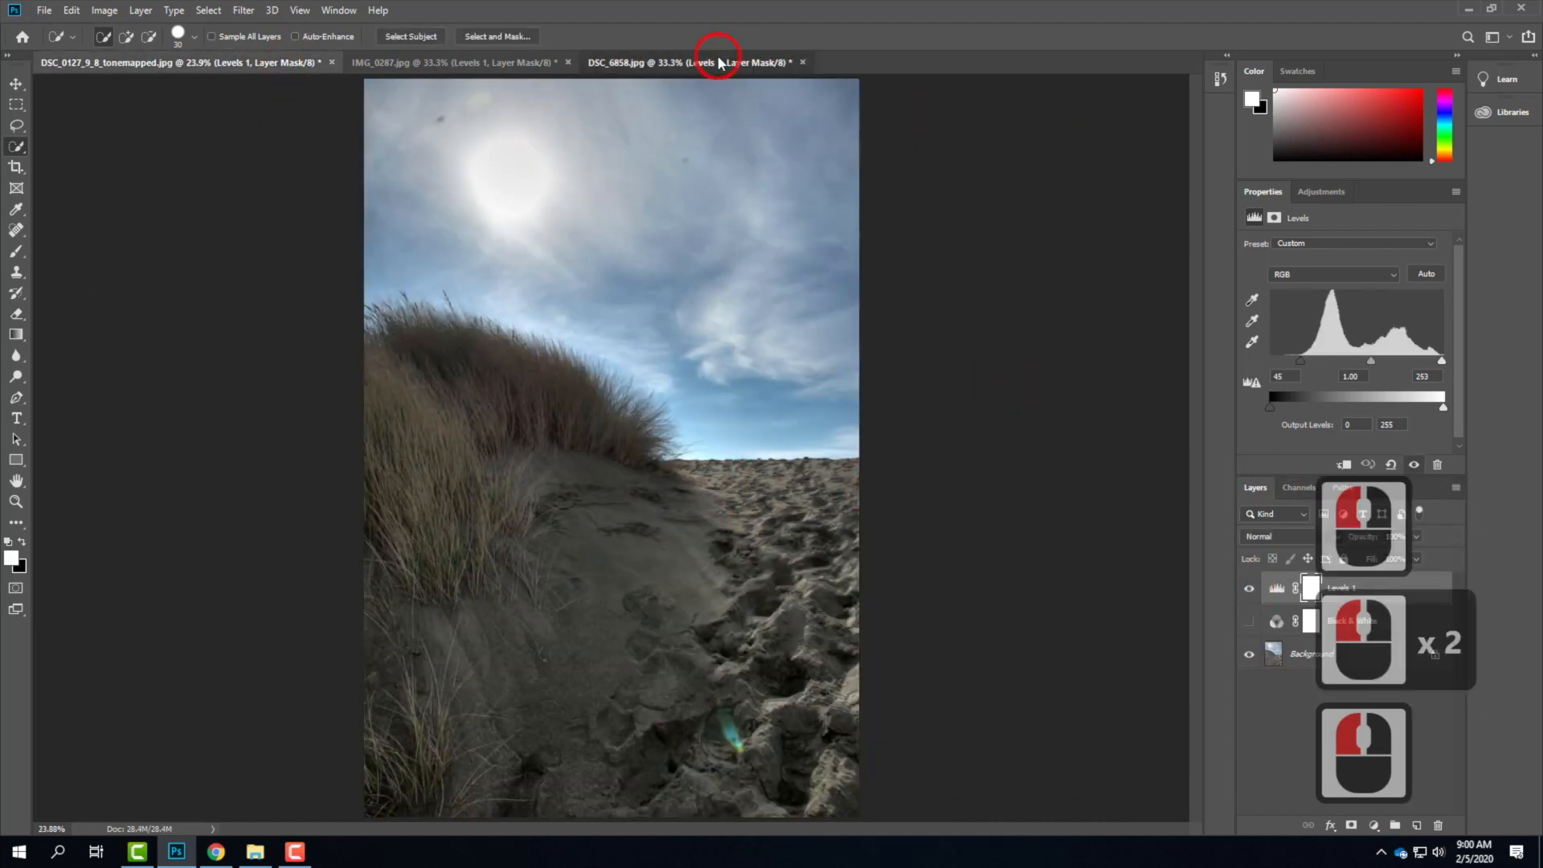
Add a Curves adjustment layer with the default name above the Levels layer of the lake photo IMG_0287.jpg.
click(443, 65)
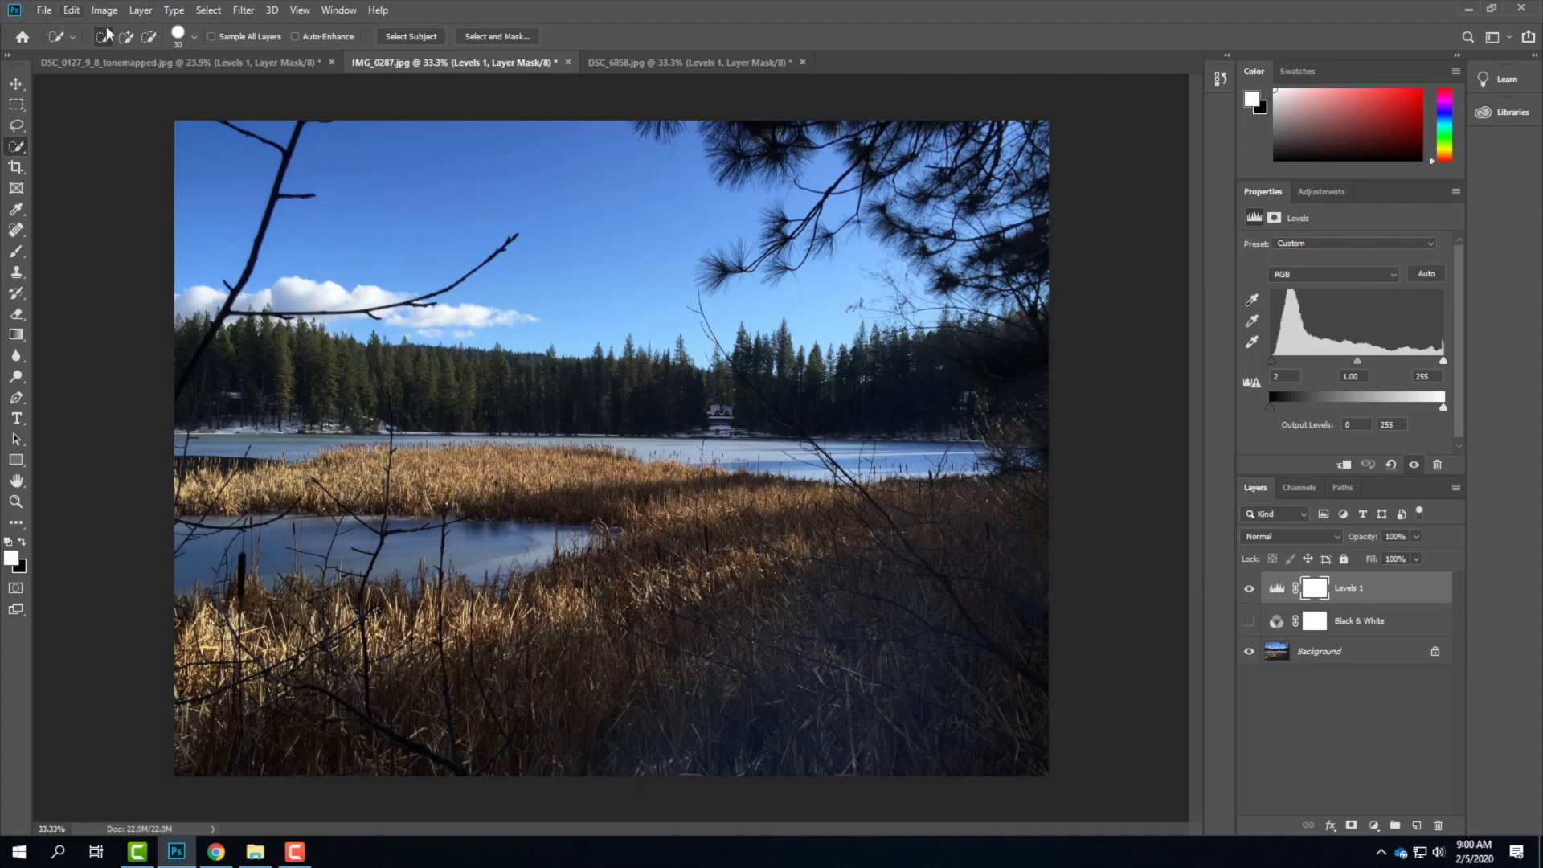
click(141, 11)
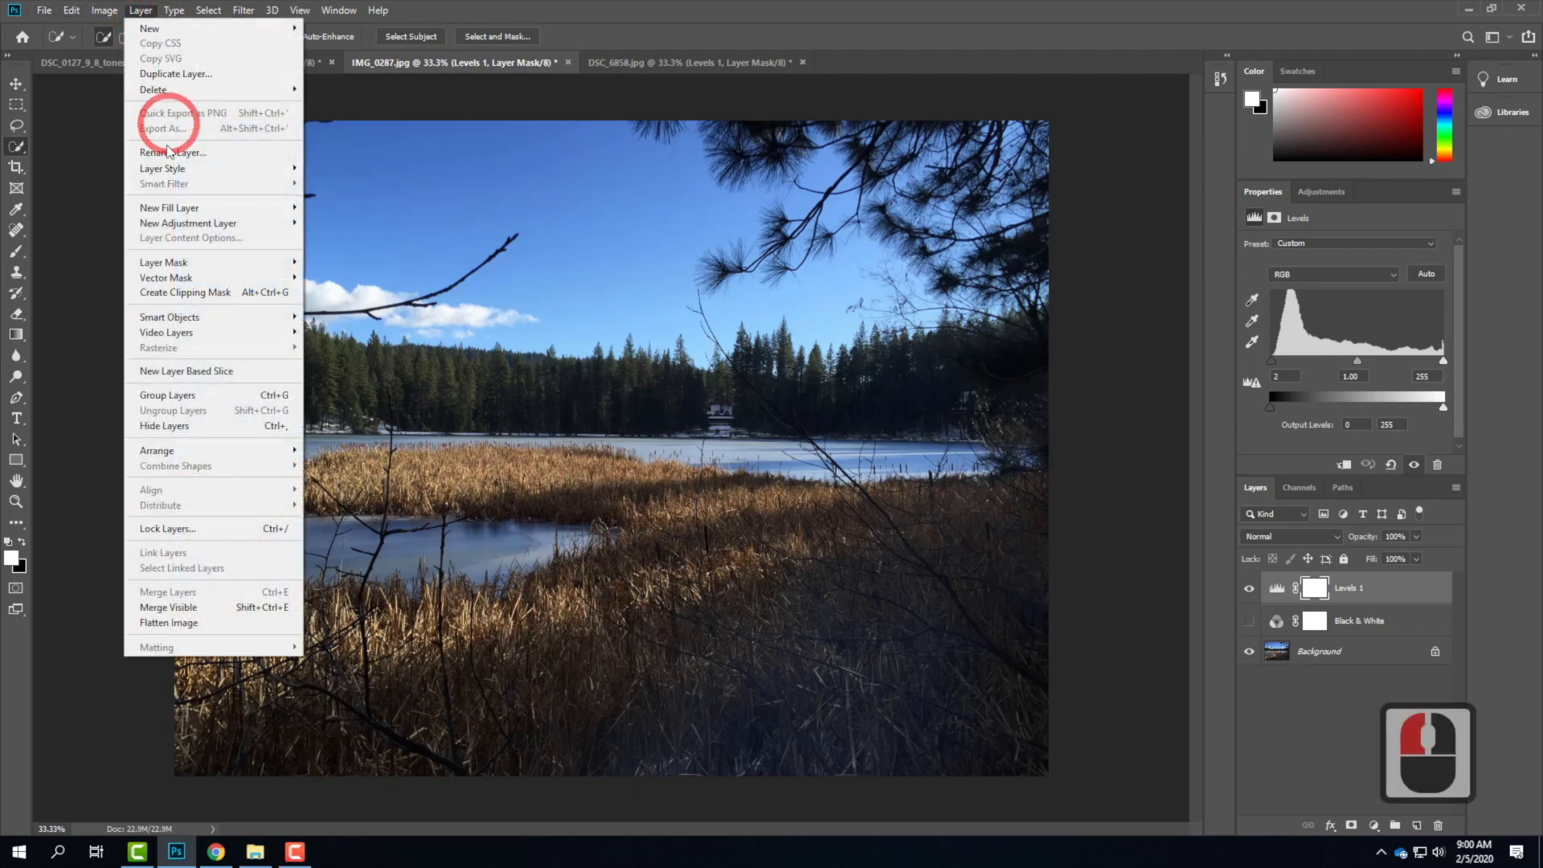
mouse_move(163, 233)
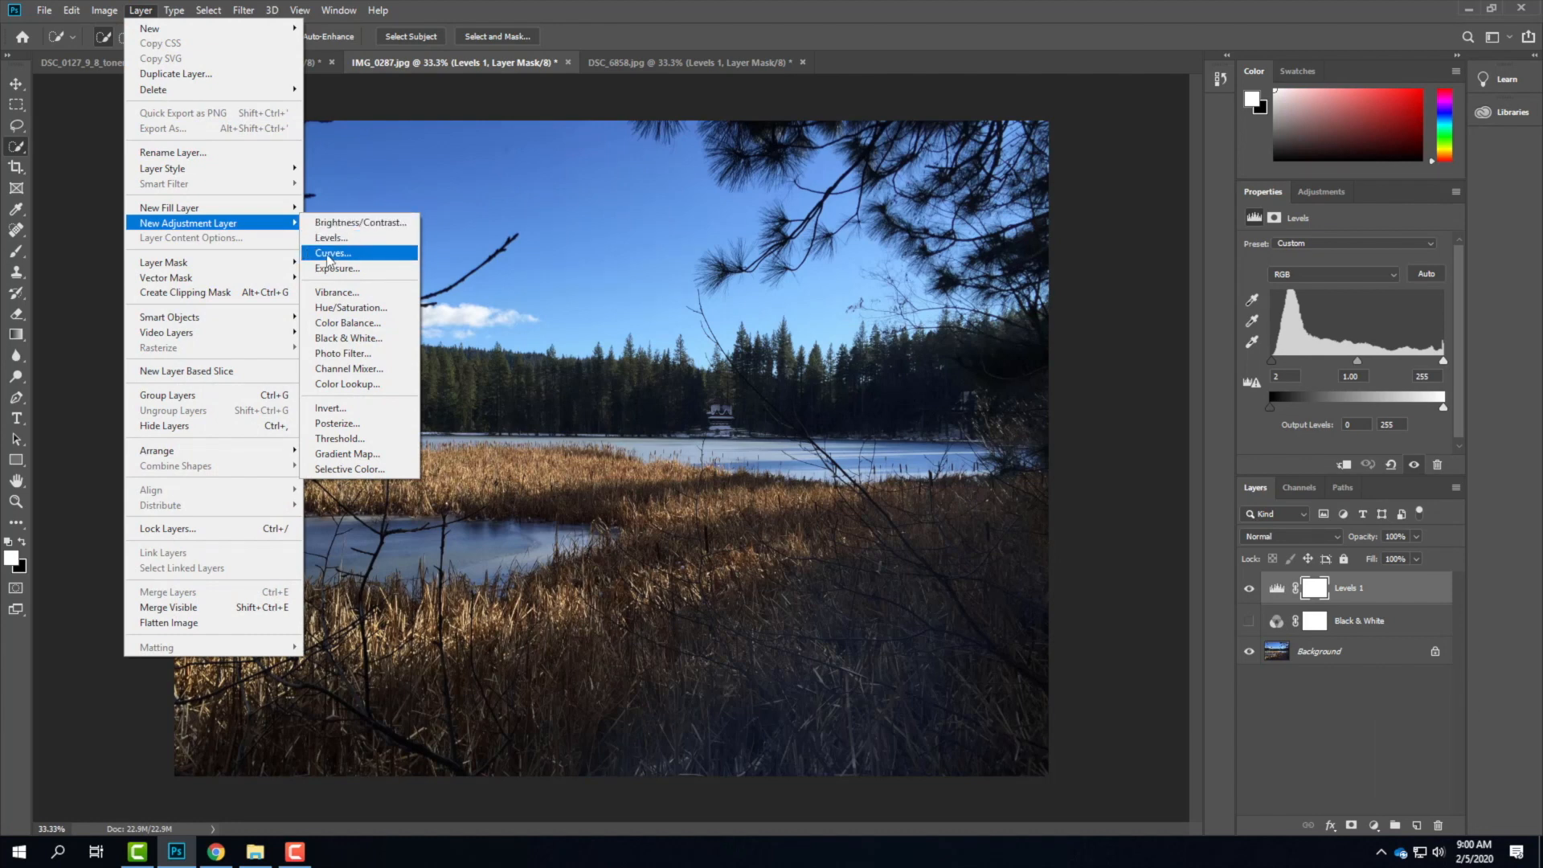
click(329, 254)
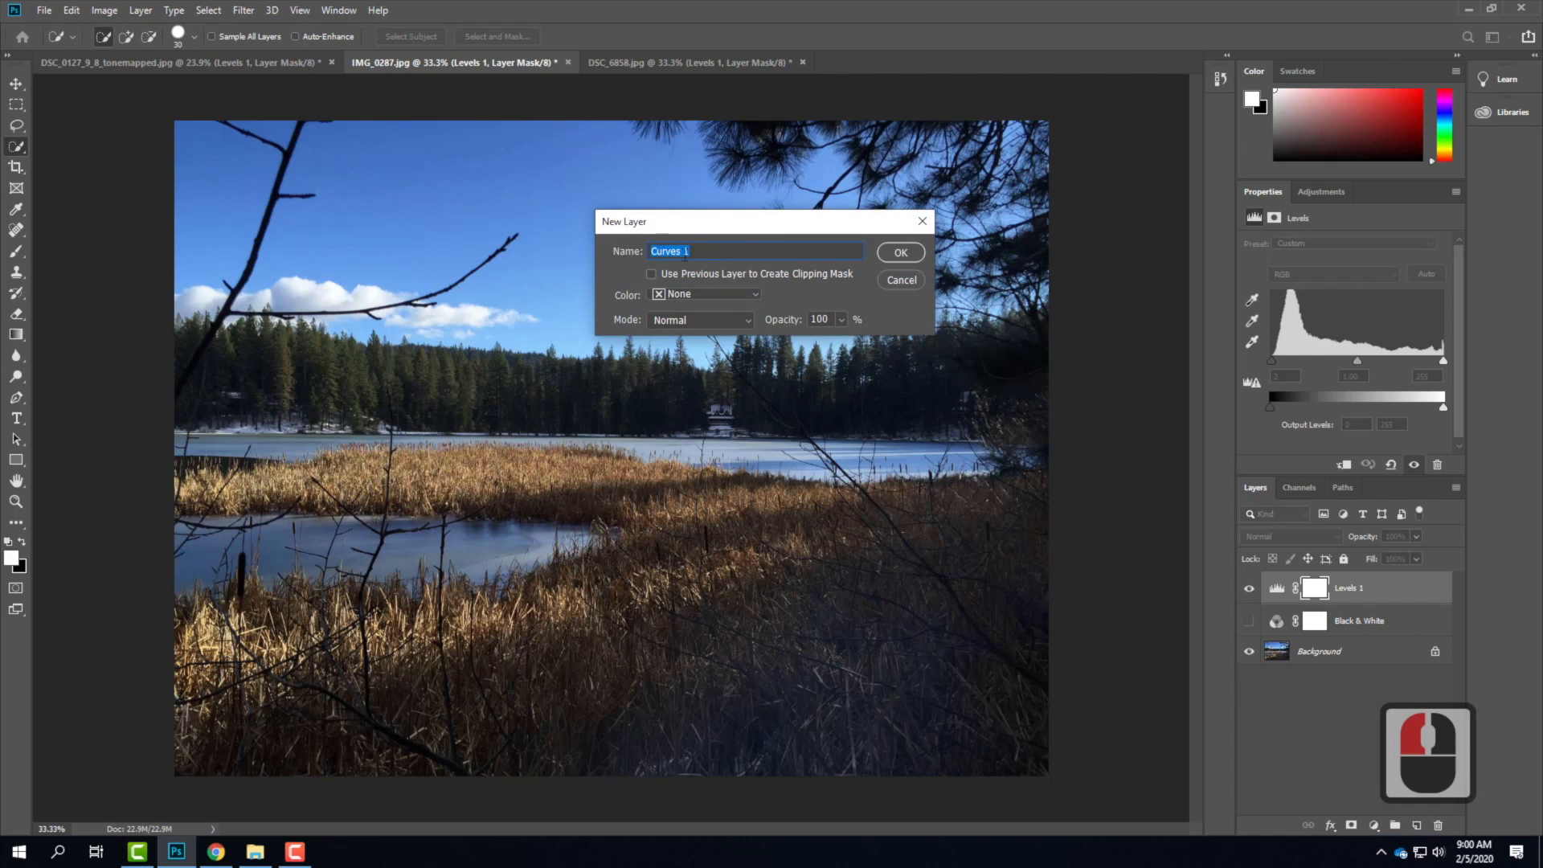
click(904, 254)
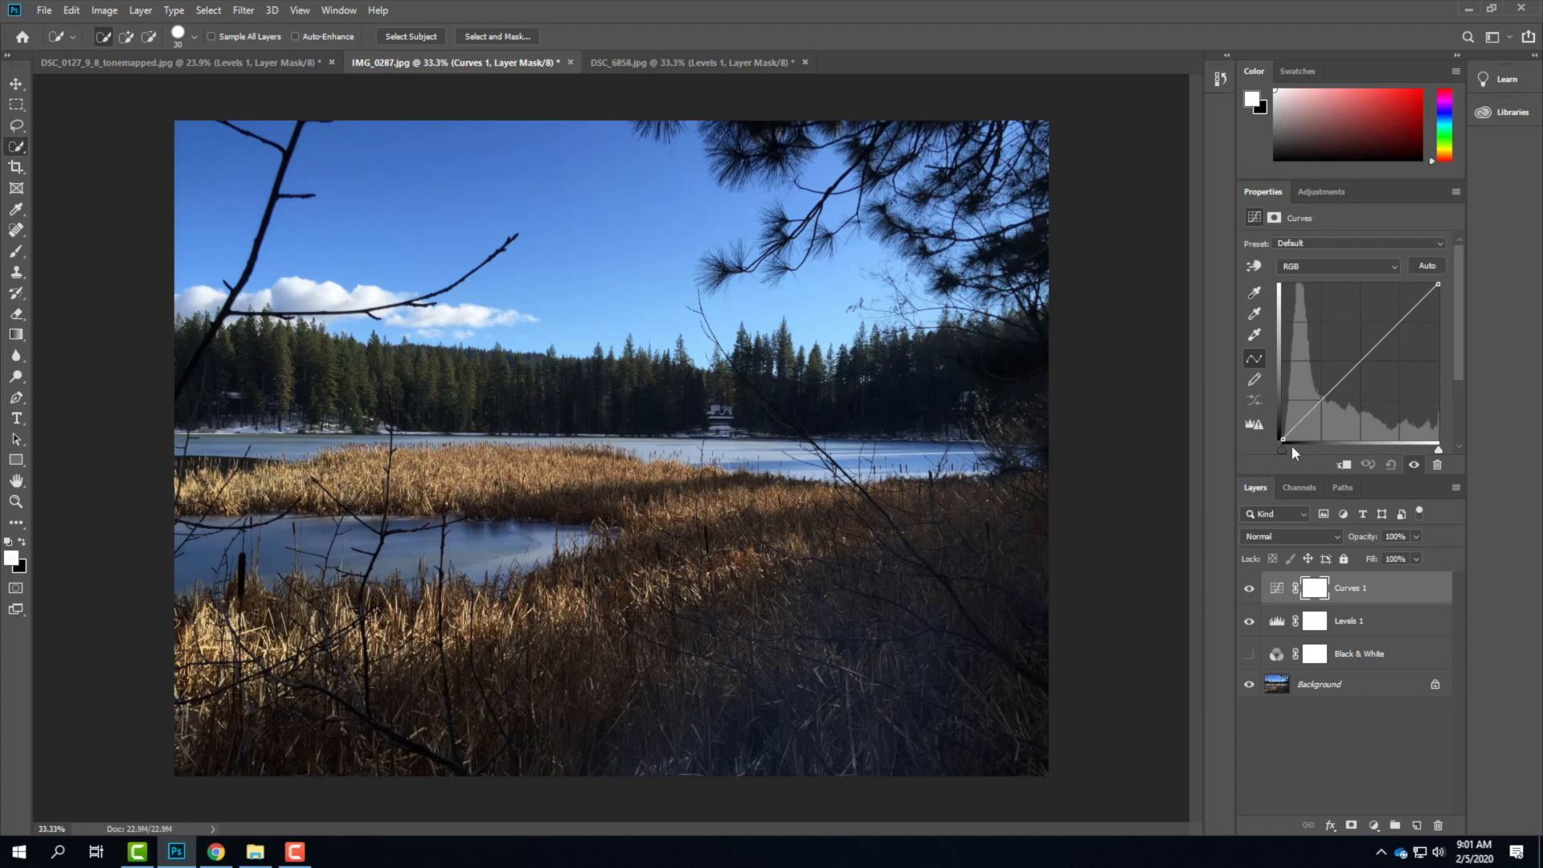
Shape the lake photo's RGB curve into a gentle S by anchoring the midpoint, raising the highlights and lowering the shadows.
click(1359, 358)
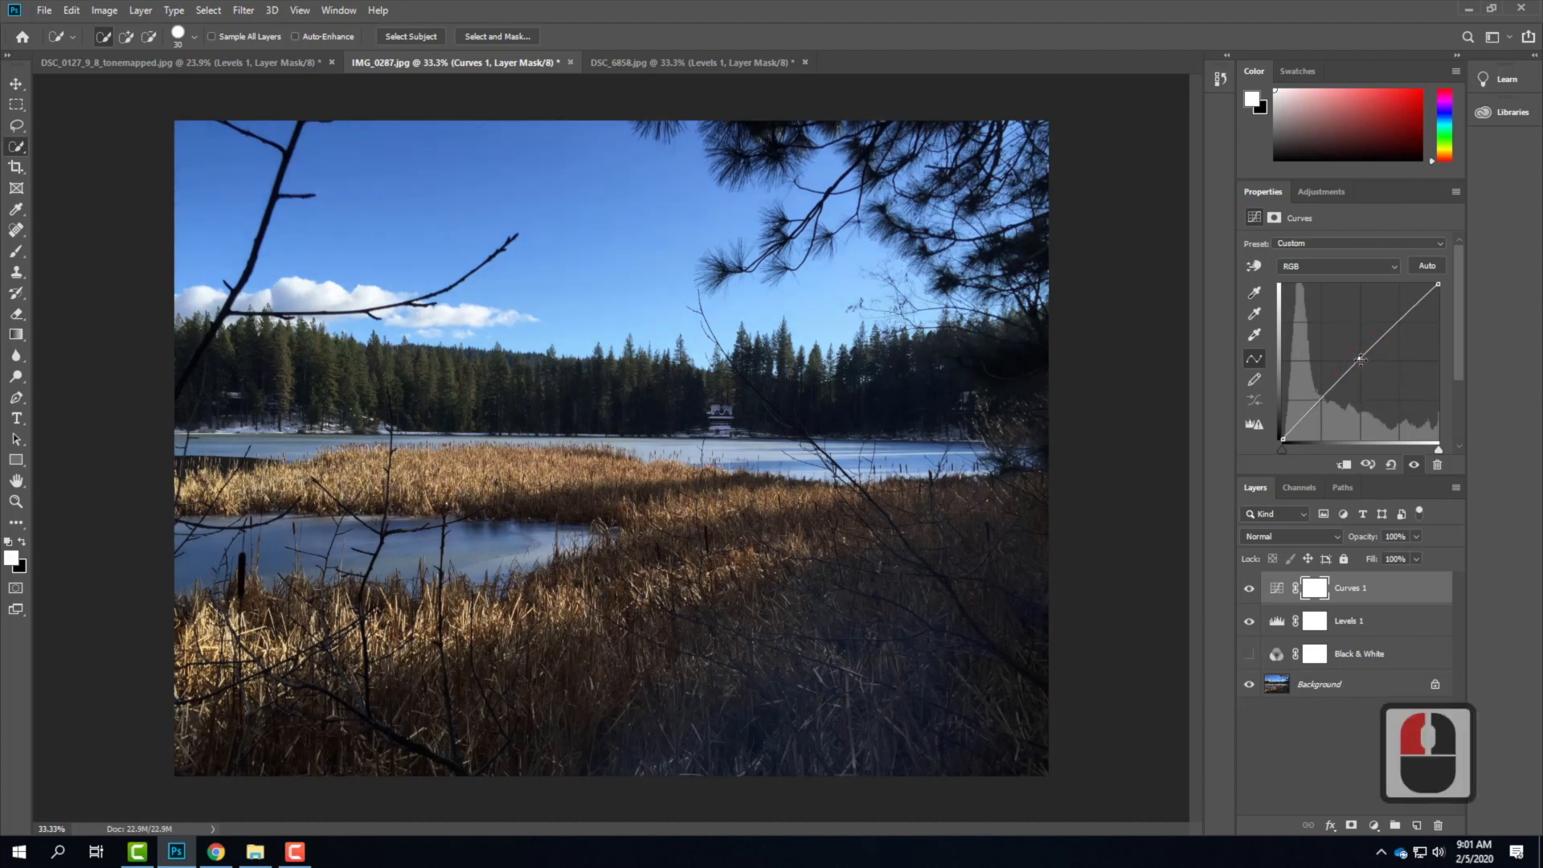
mouse_move(1359, 359)
mouse_down()
mouse_move(1332, 339)
mouse_move(1372, 376)
mouse_move(1320, 306)
mouse_move(1397, 400)
mouse_move(1347, 345)
mouse_move(1362, 362)
mouse_up()
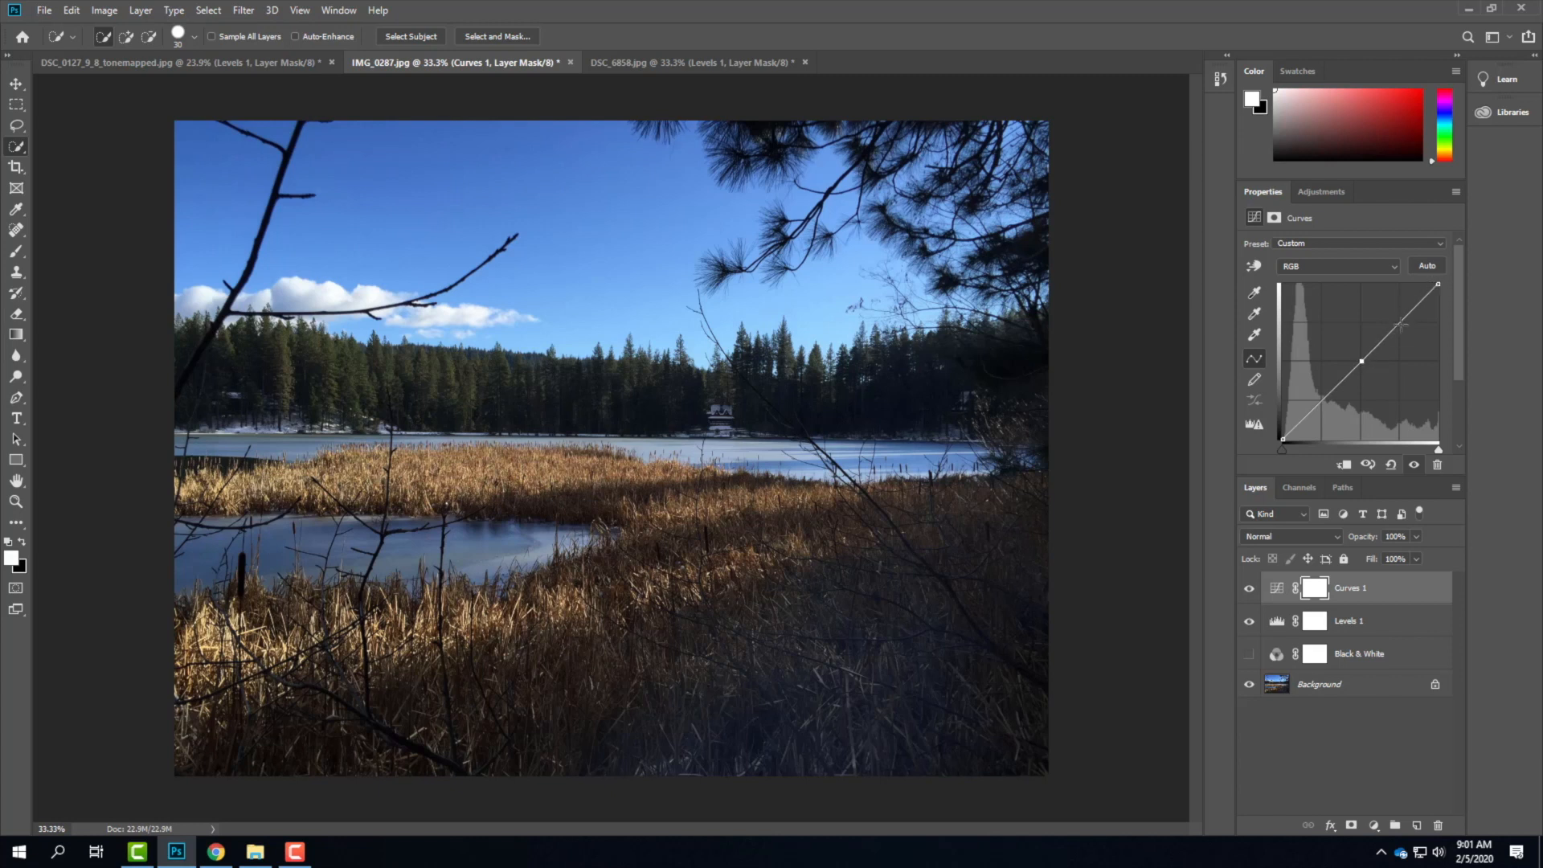
click(1398, 321)
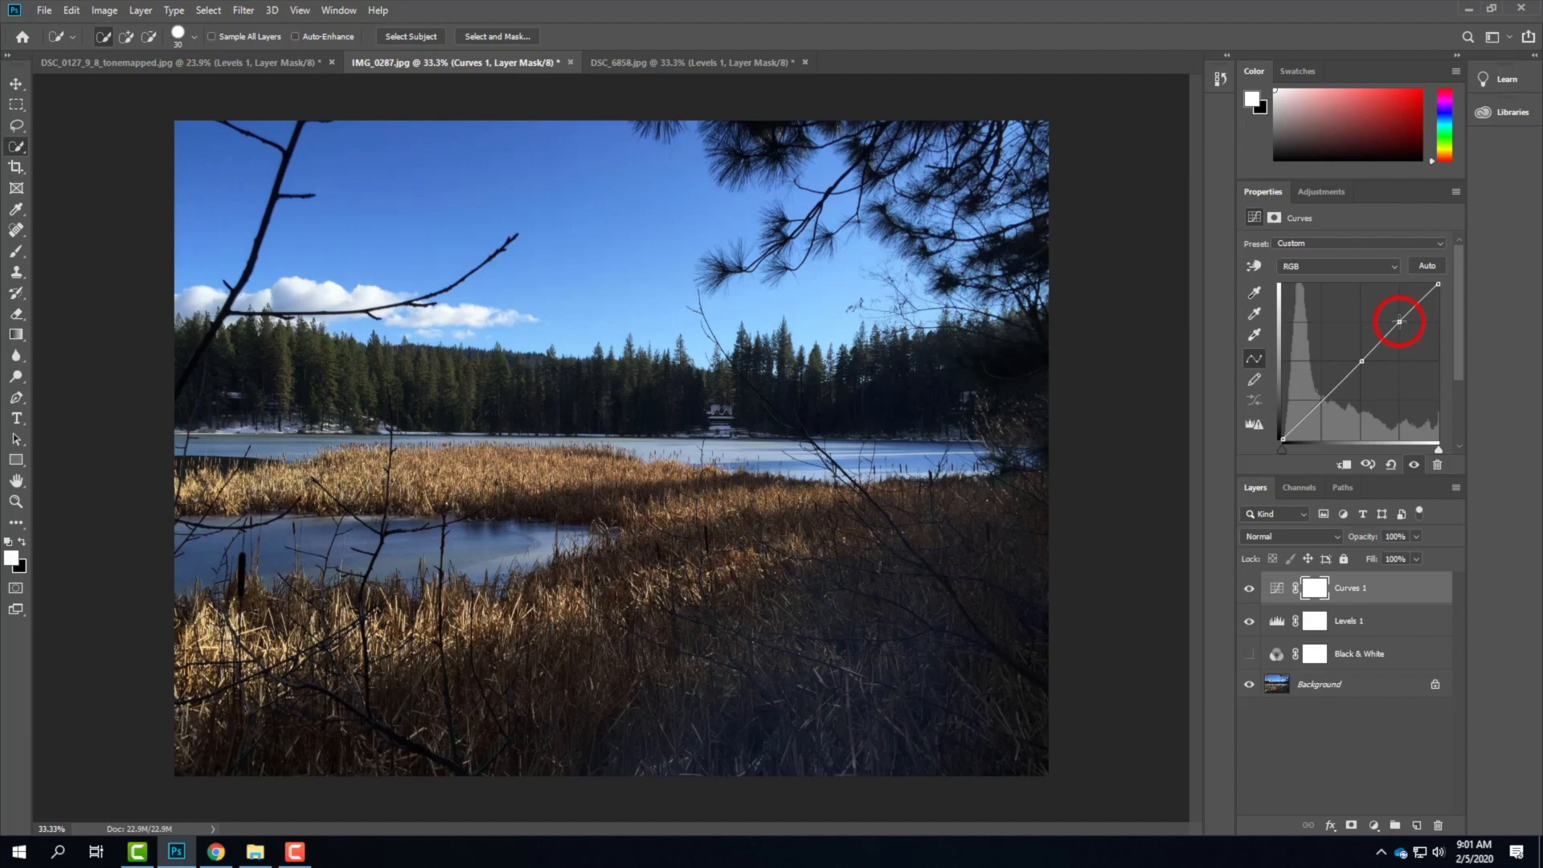
mouse_move(1399, 321)
mouse_down()
mouse_move(1377, 304)
mouse_move(1408, 342)
mouse_move(1392, 317)
mouse_up()
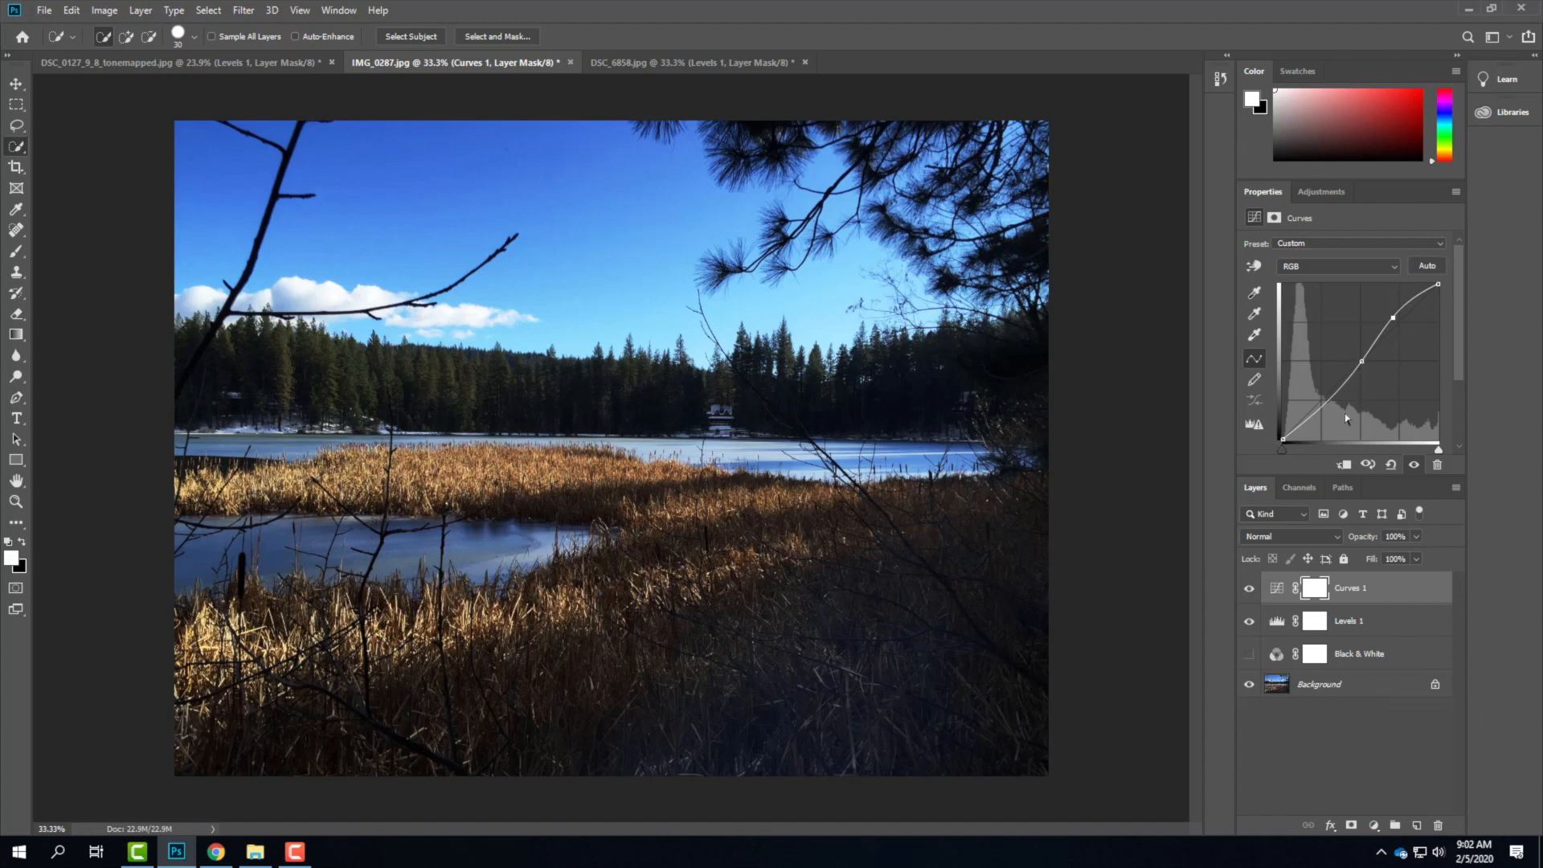
click(1326, 403)
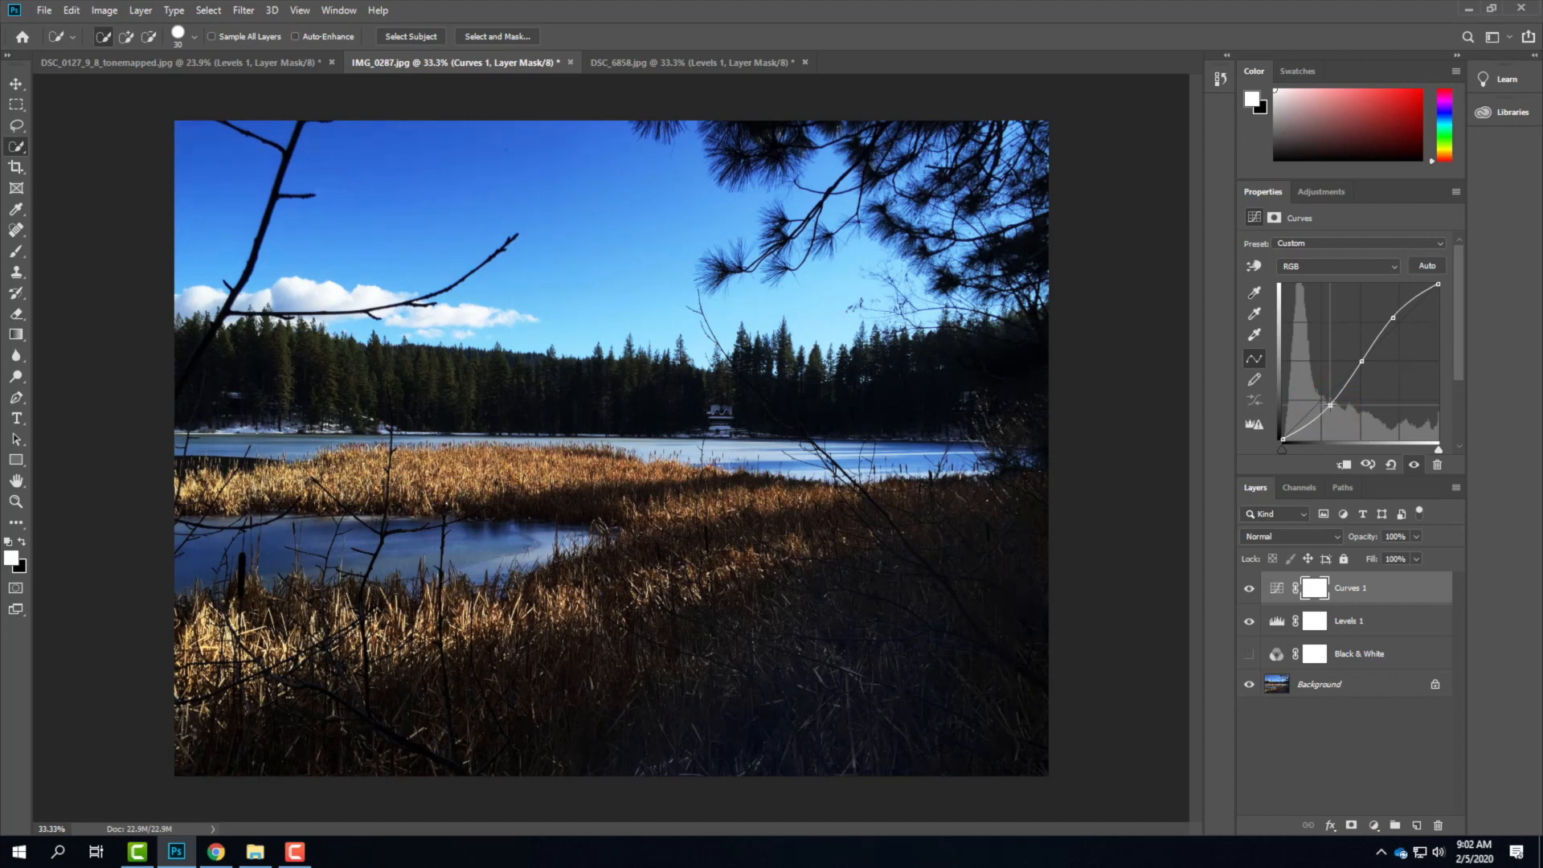
click(1330, 404)
Toggle the lake photo's Curves layer off and on repeatedly to compare the contrast with and without it.
click(1249, 590)
click(1250, 590)
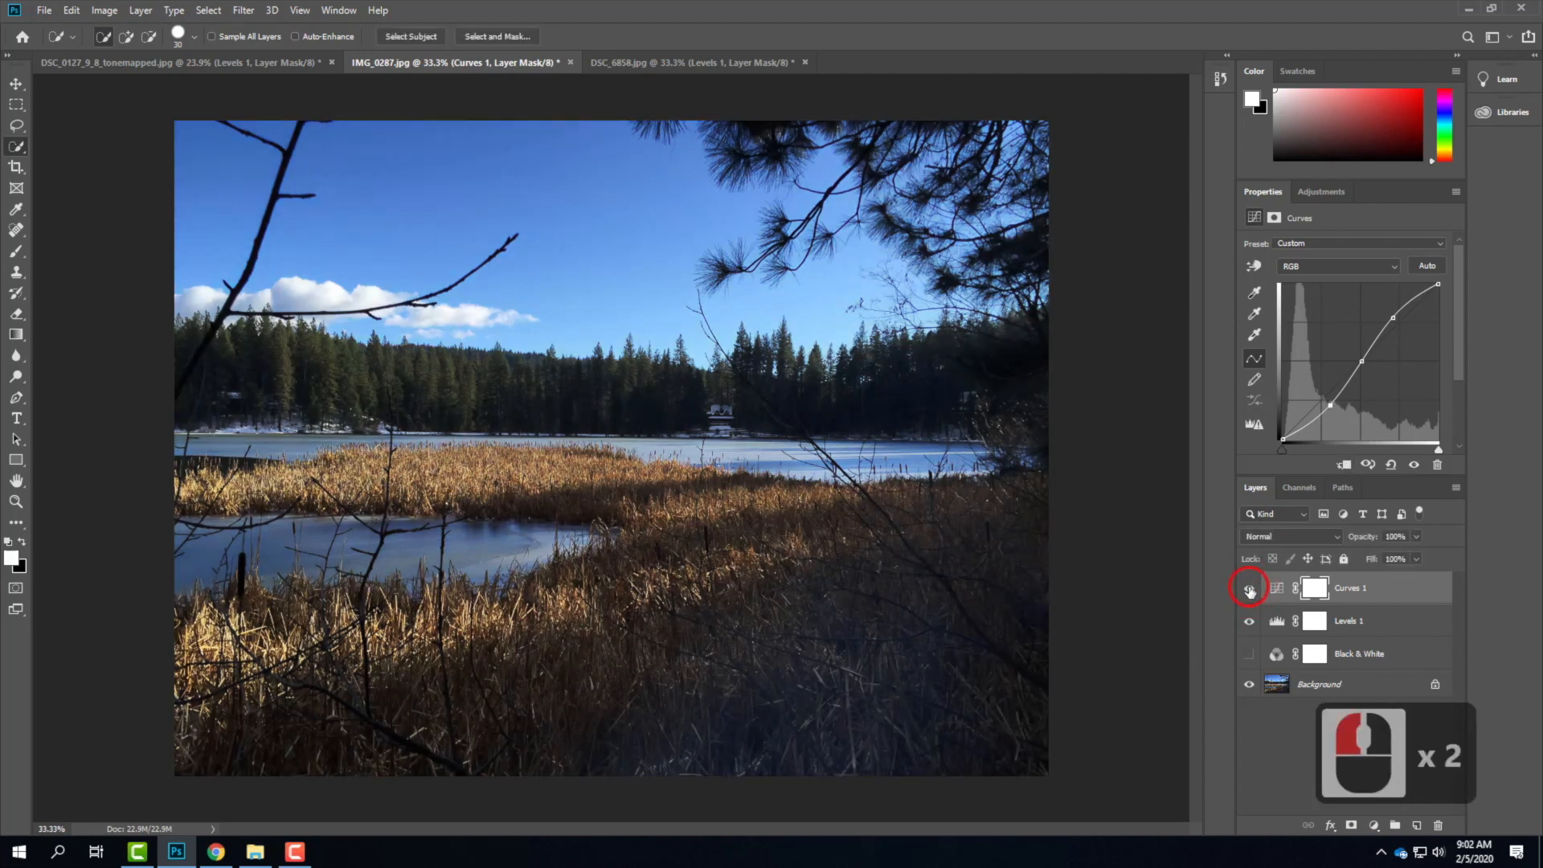
click(1249, 590)
click(1250, 591)
click(1249, 590)
click(1250, 591)
click(1250, 591)
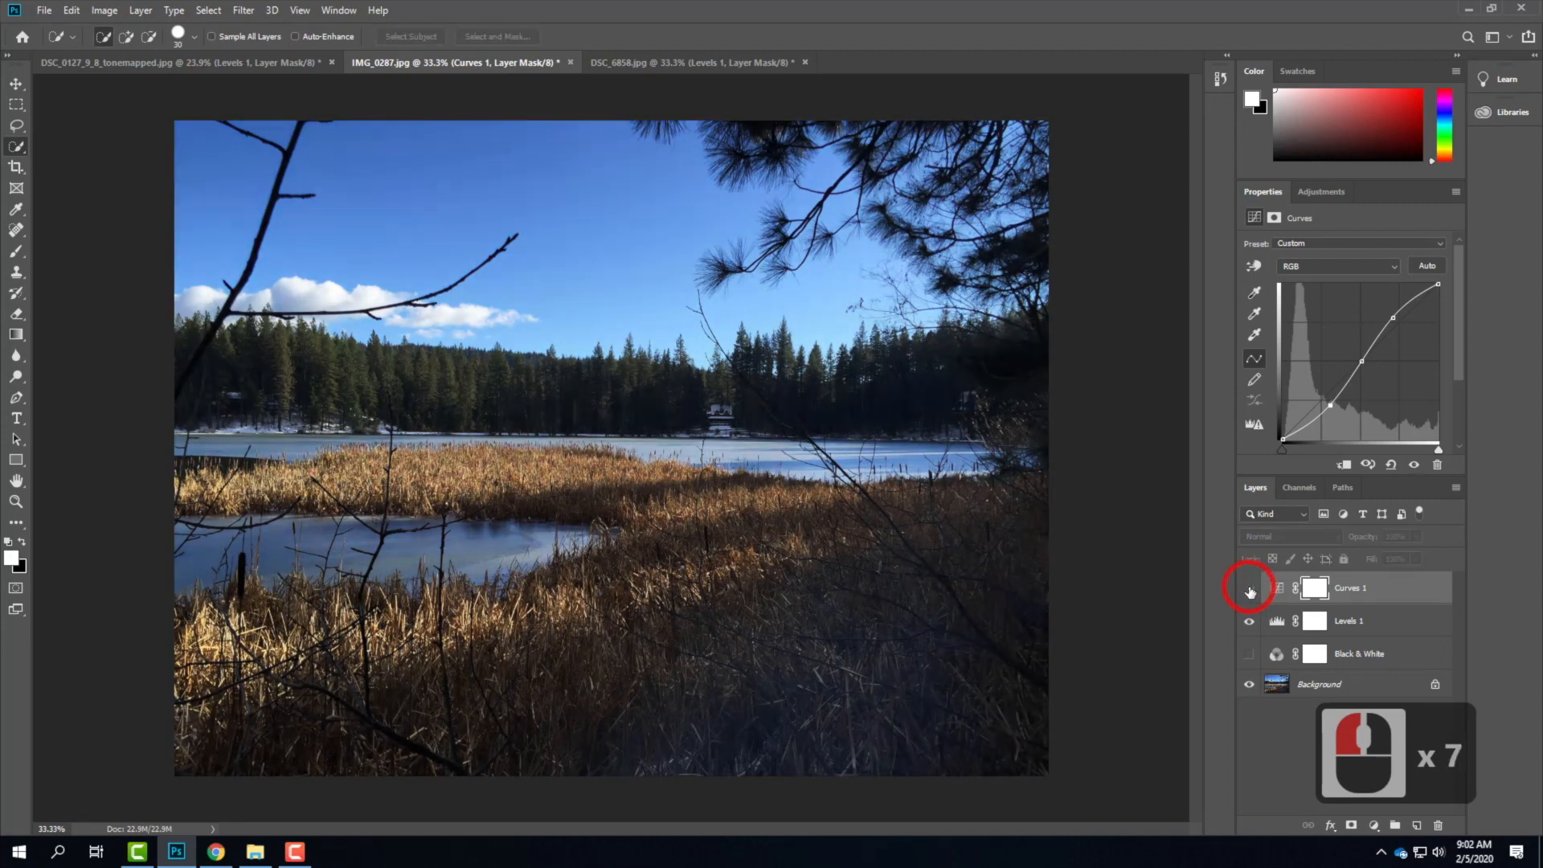
click(1250, 591)
click(1249, 590)
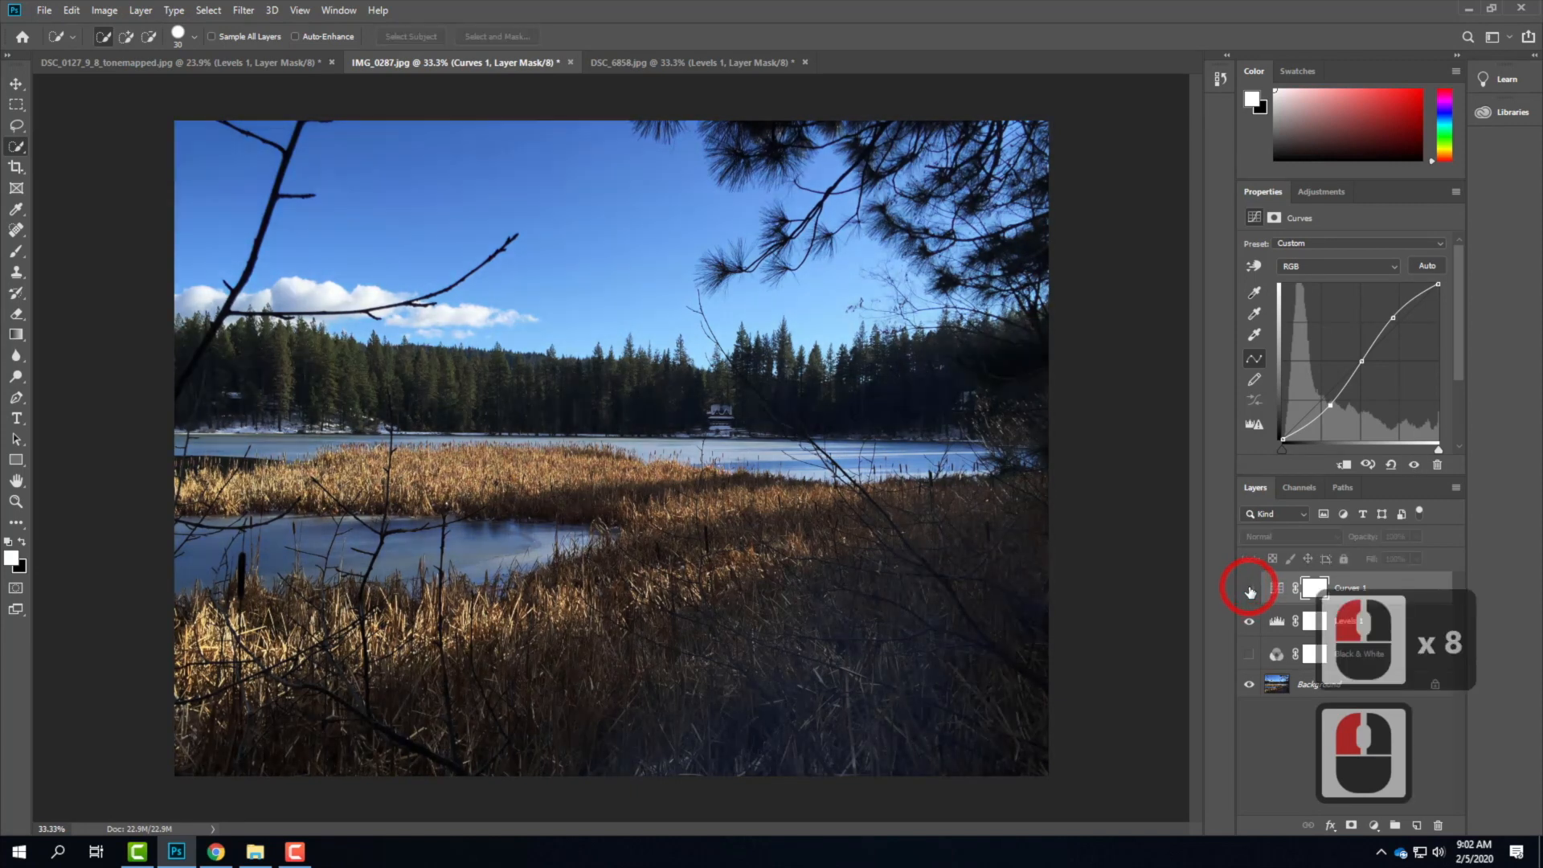
click(1250, 591)
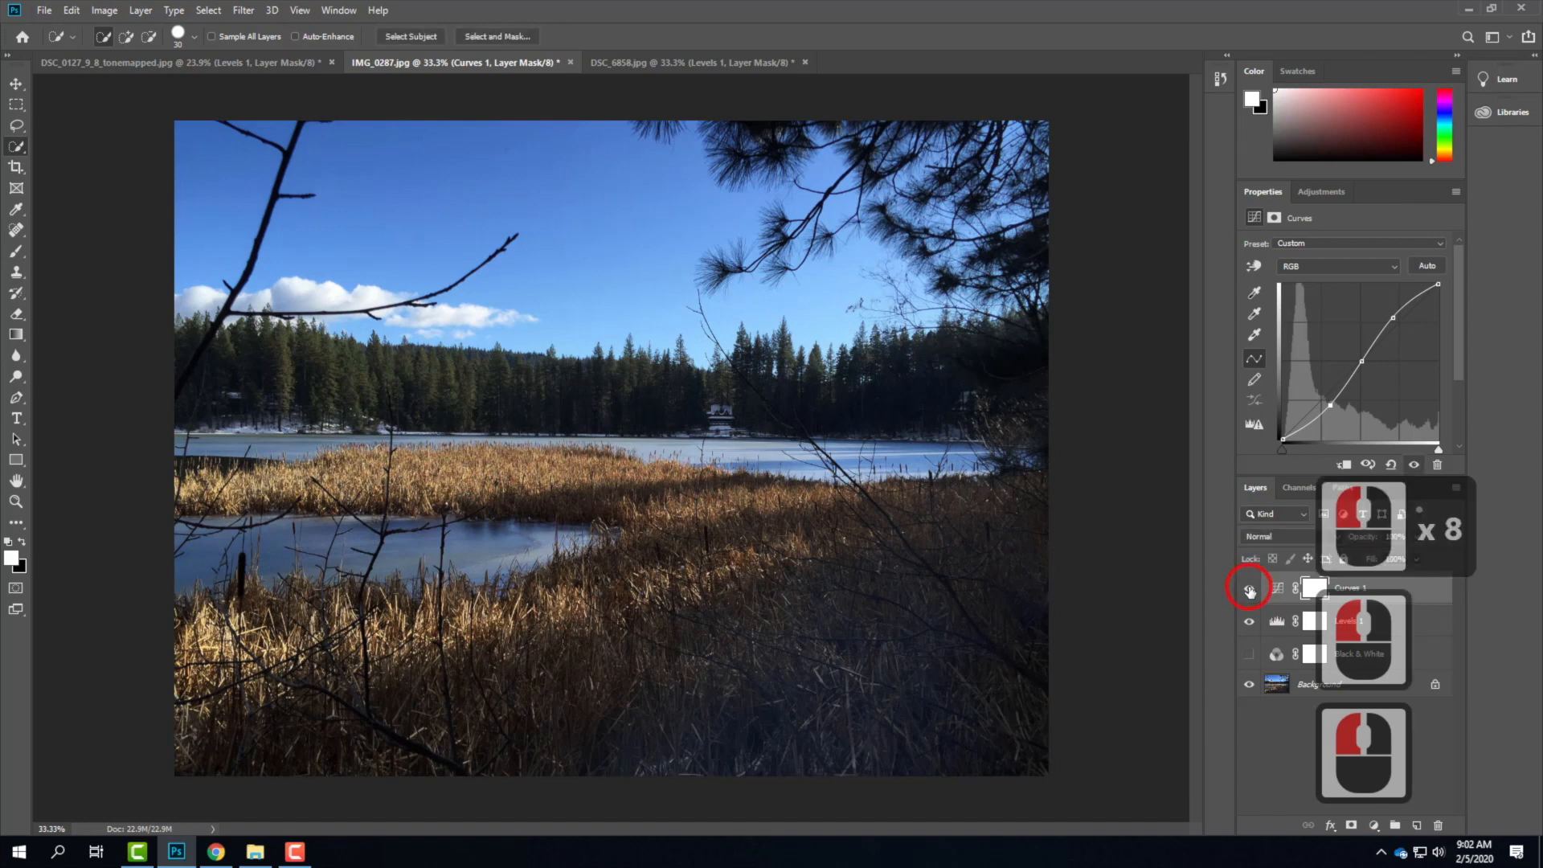
Add a Curves adjustment layer with the default name above the Levels layer of the dune photo DSC_0127_9_8_tonemapped.jpg.
click(246, 59)
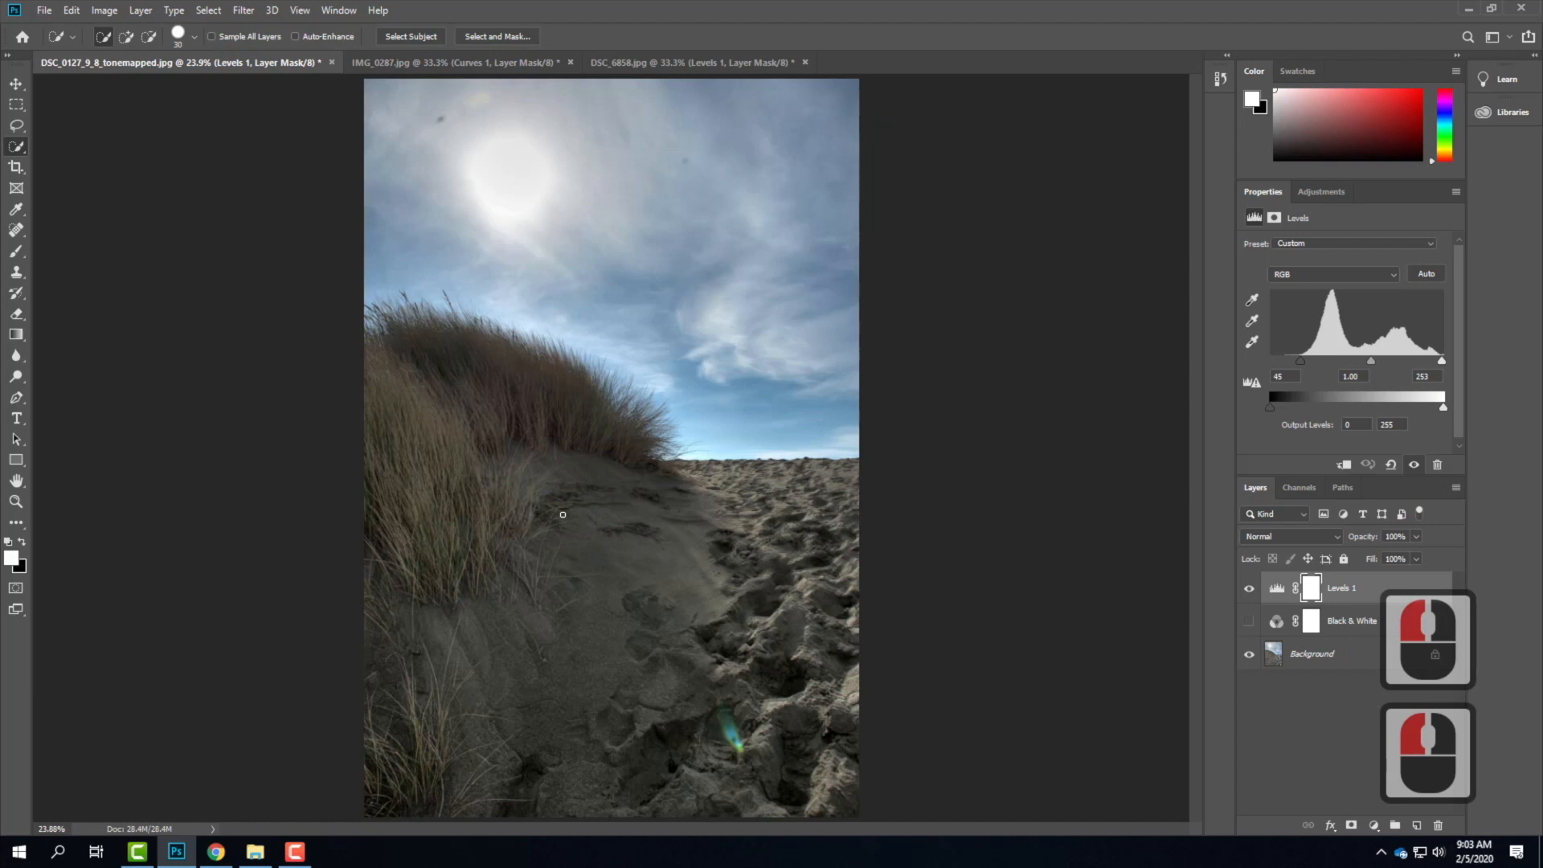
click(141, 10)
click(187, 221)
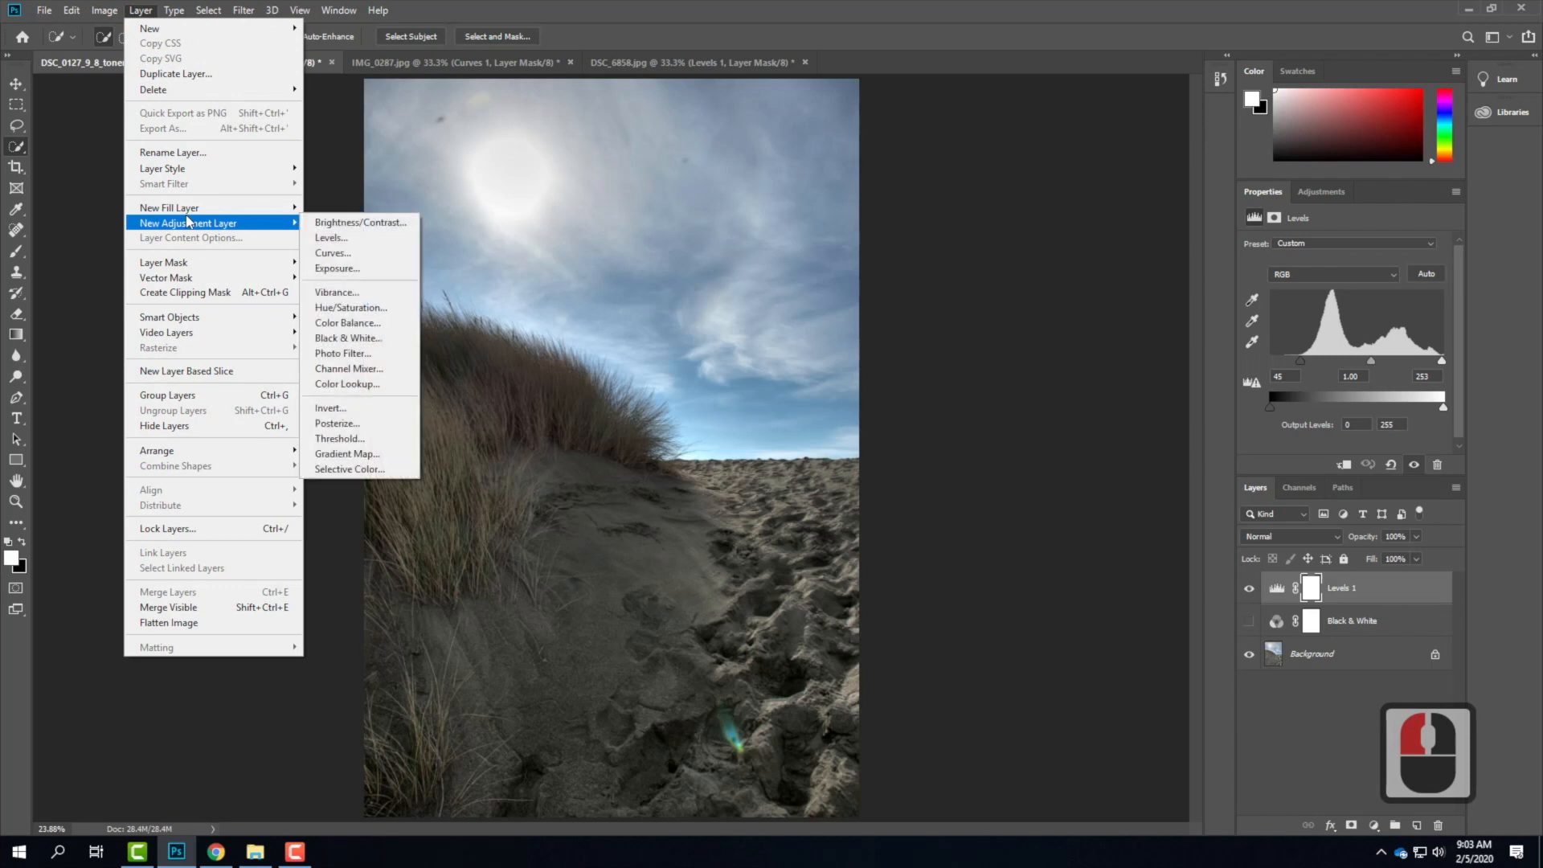
click(333, 252)
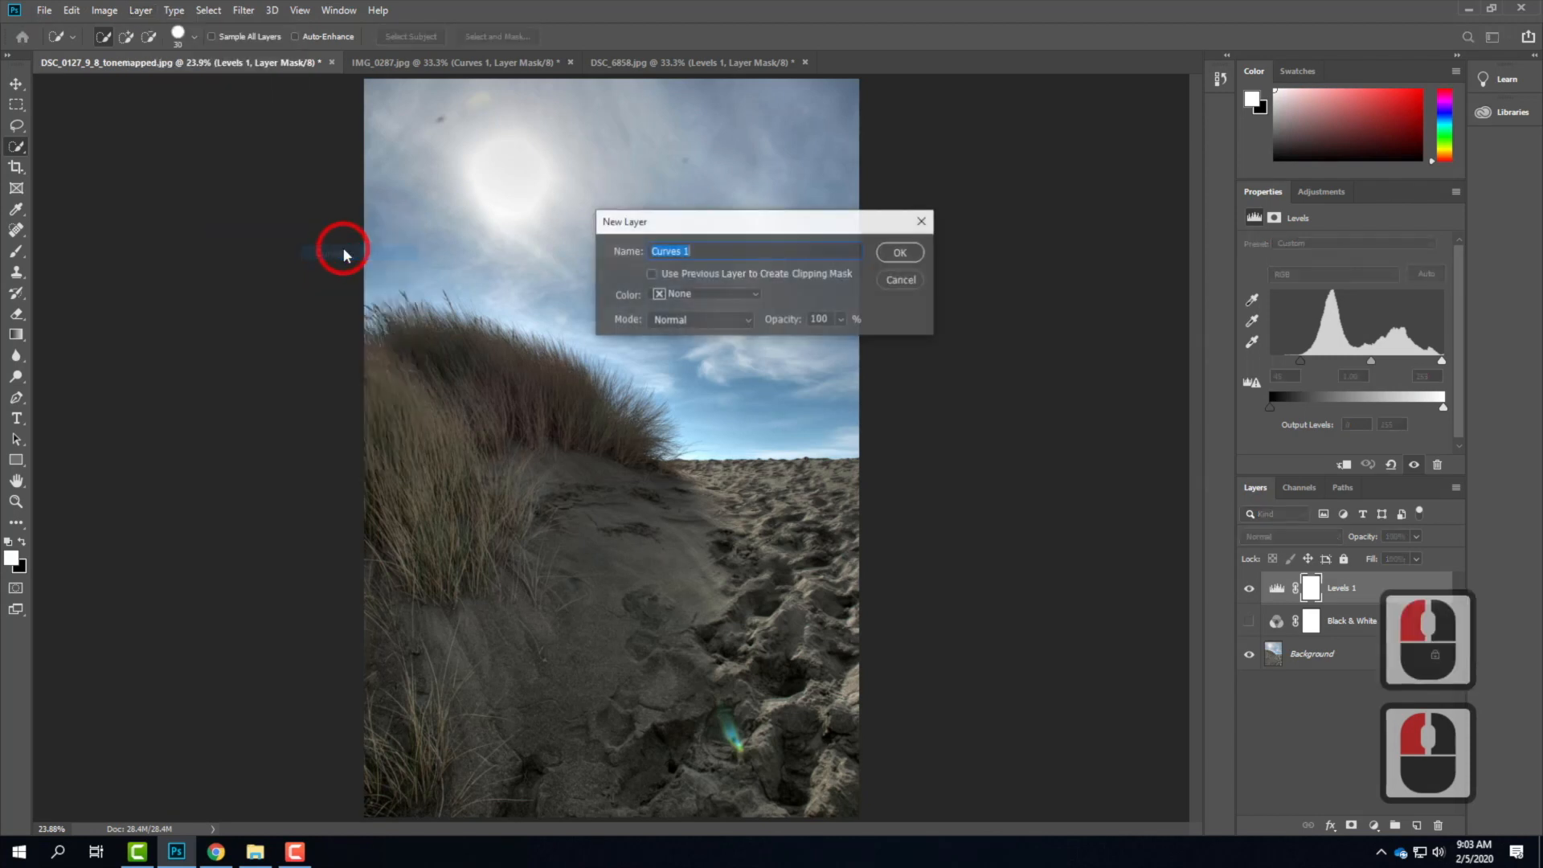
click(900, 253)
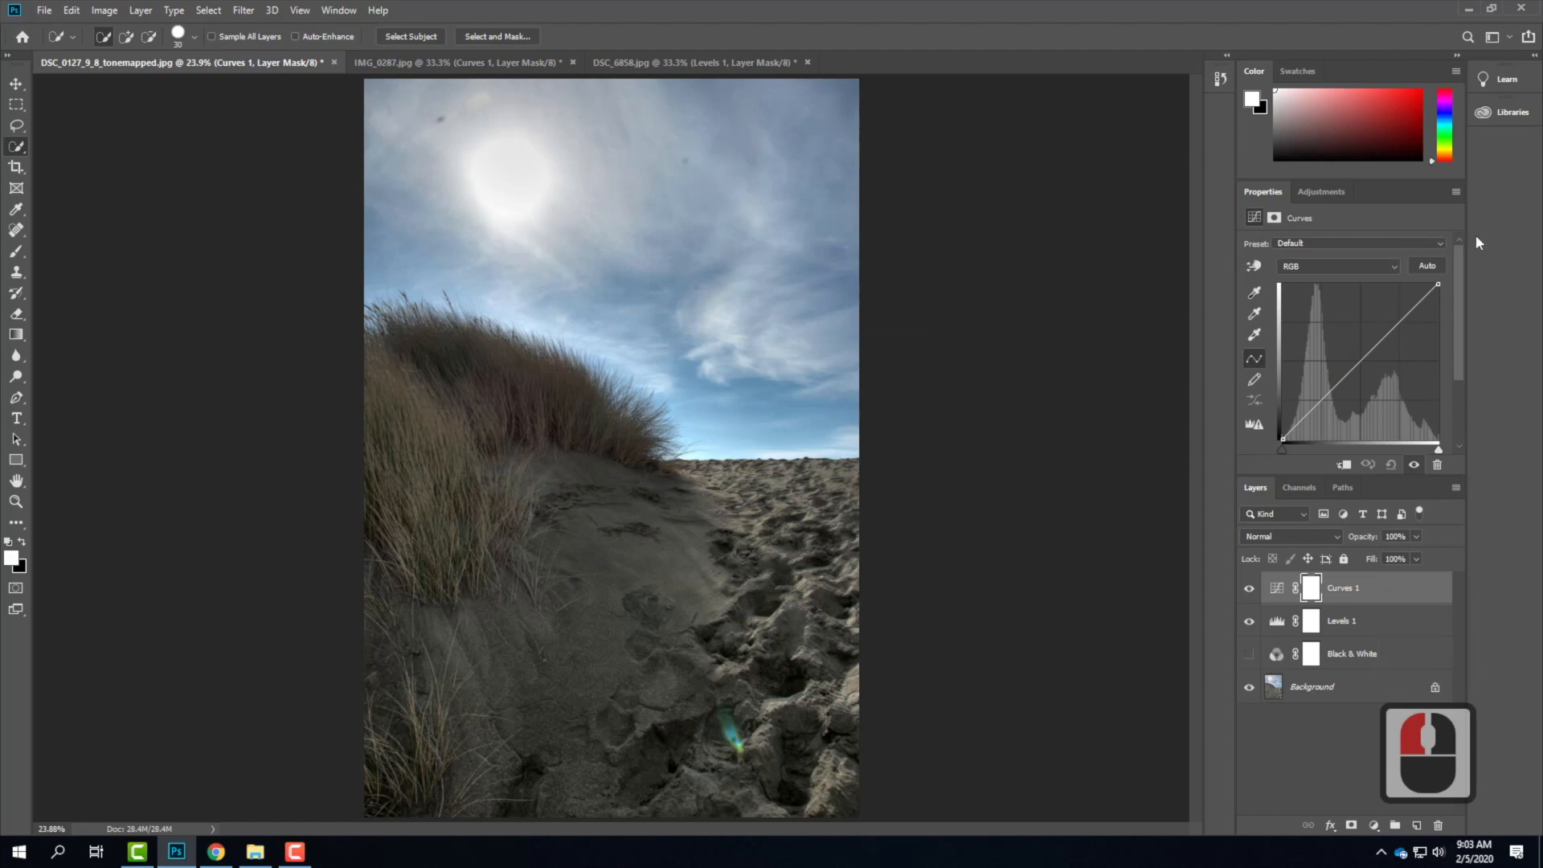
Shape the dune photo's RGB curve into a gentle S by anchoring the midpoint, raising the highlights and lowering the shadows.
click(1361, 359)
drag(1400, 321, 1395, 314)
click(1325, 404)
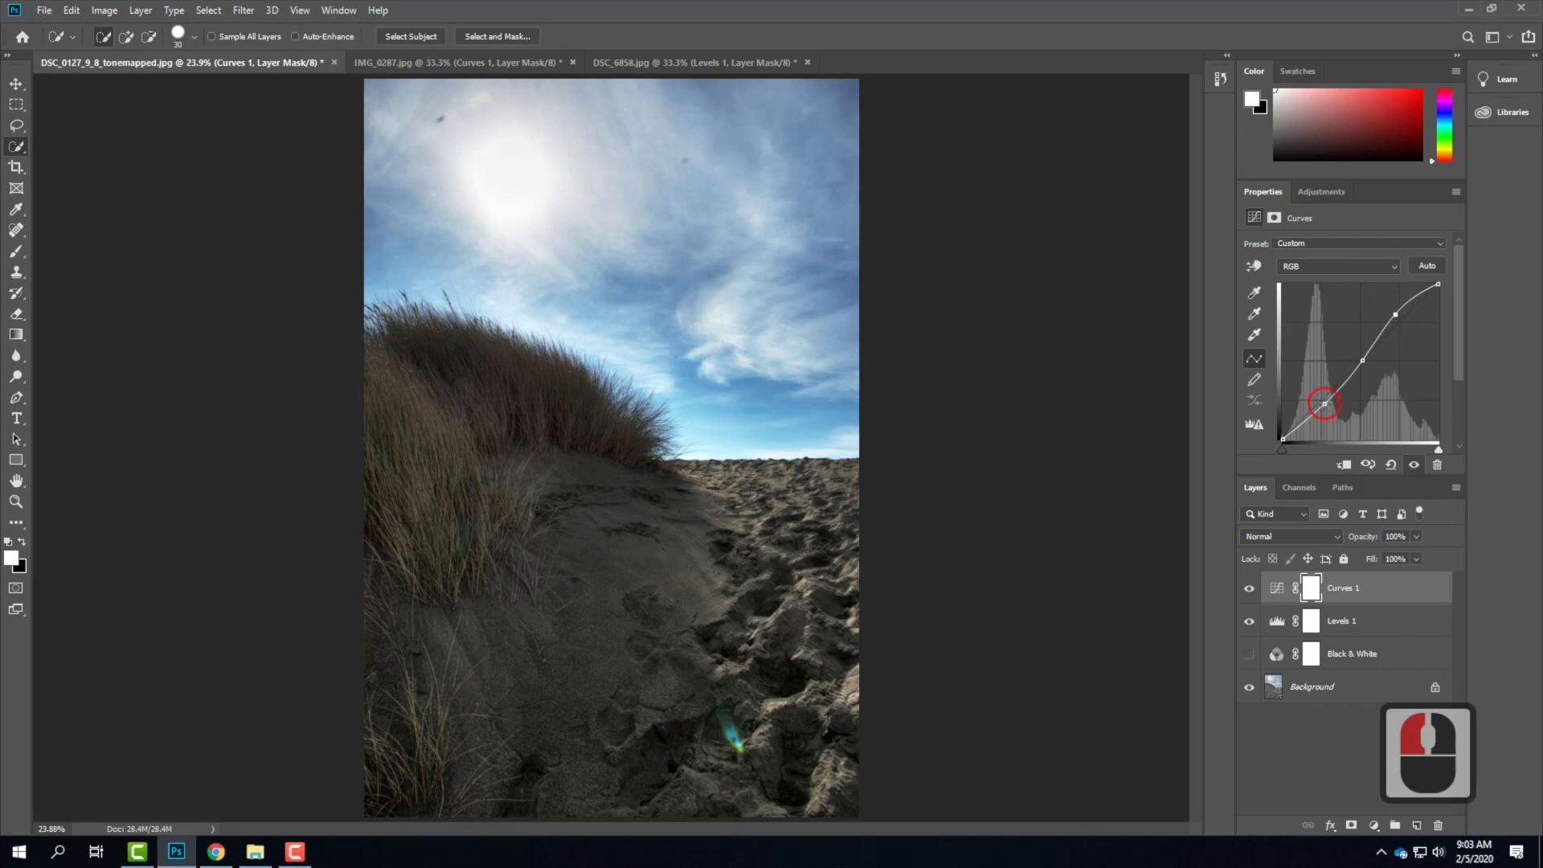
drag(1327, 405, 1327, 405)
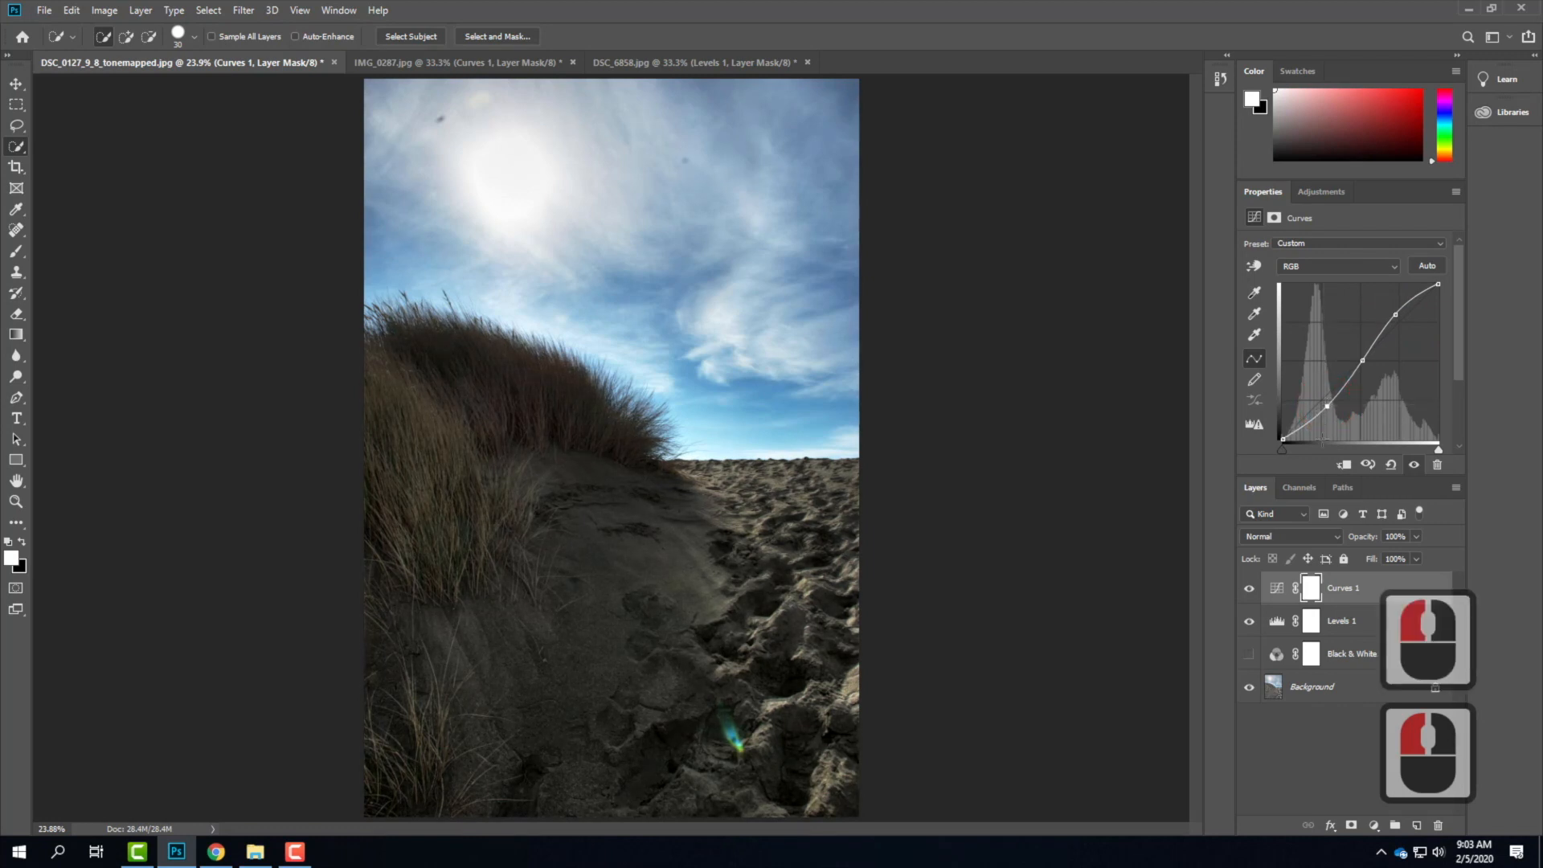
Toggle the dune photo's Curves layer off and on repeatedly to compare the contrast with and without it.
click(1250, 589)
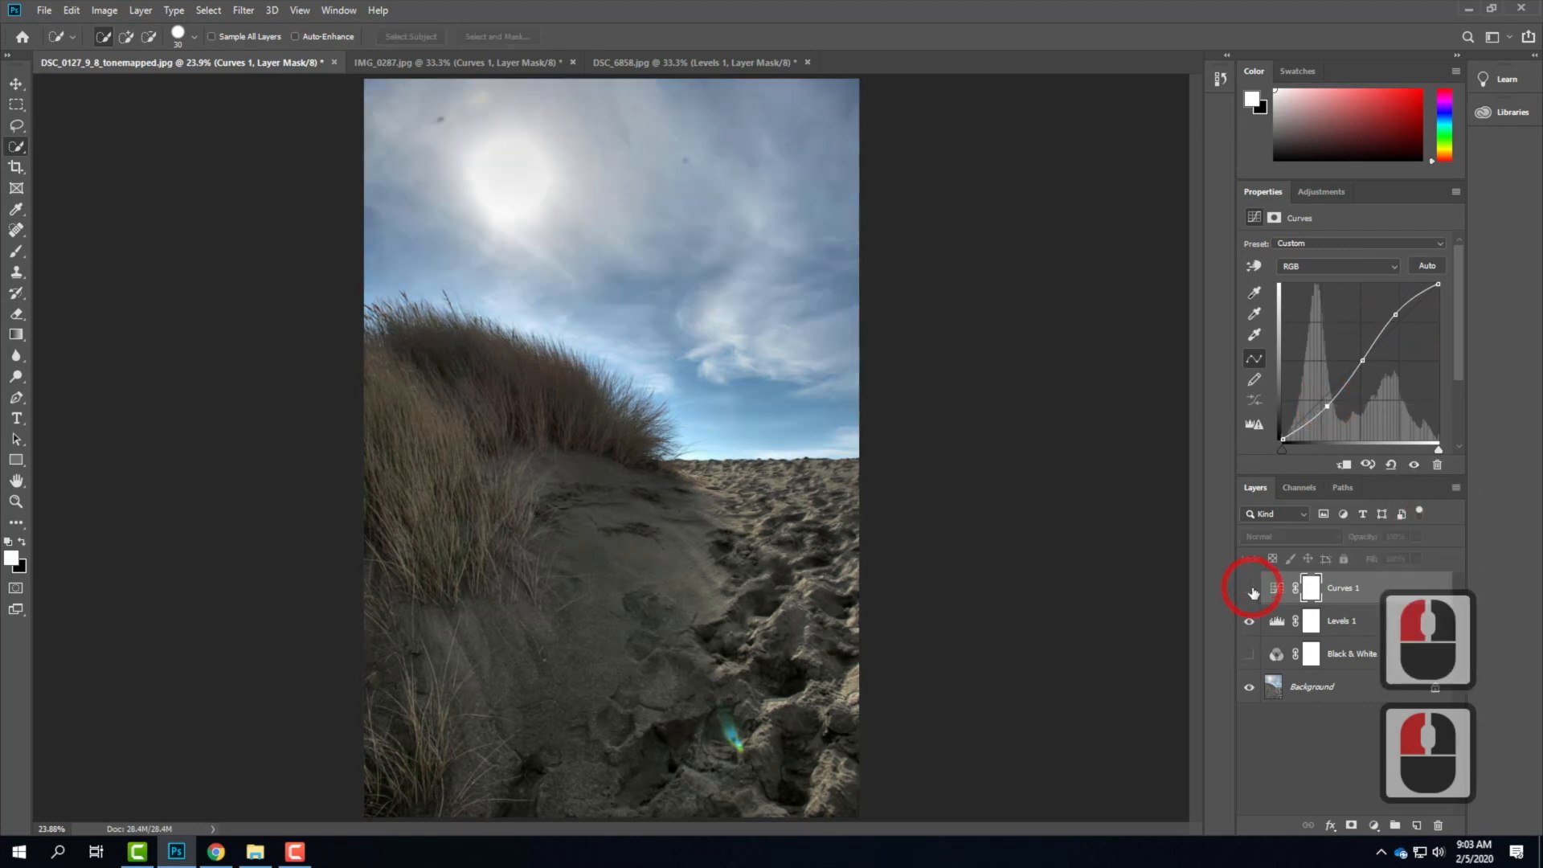
click(1250, 590)
click(1250, 589)
click(1250, 590)
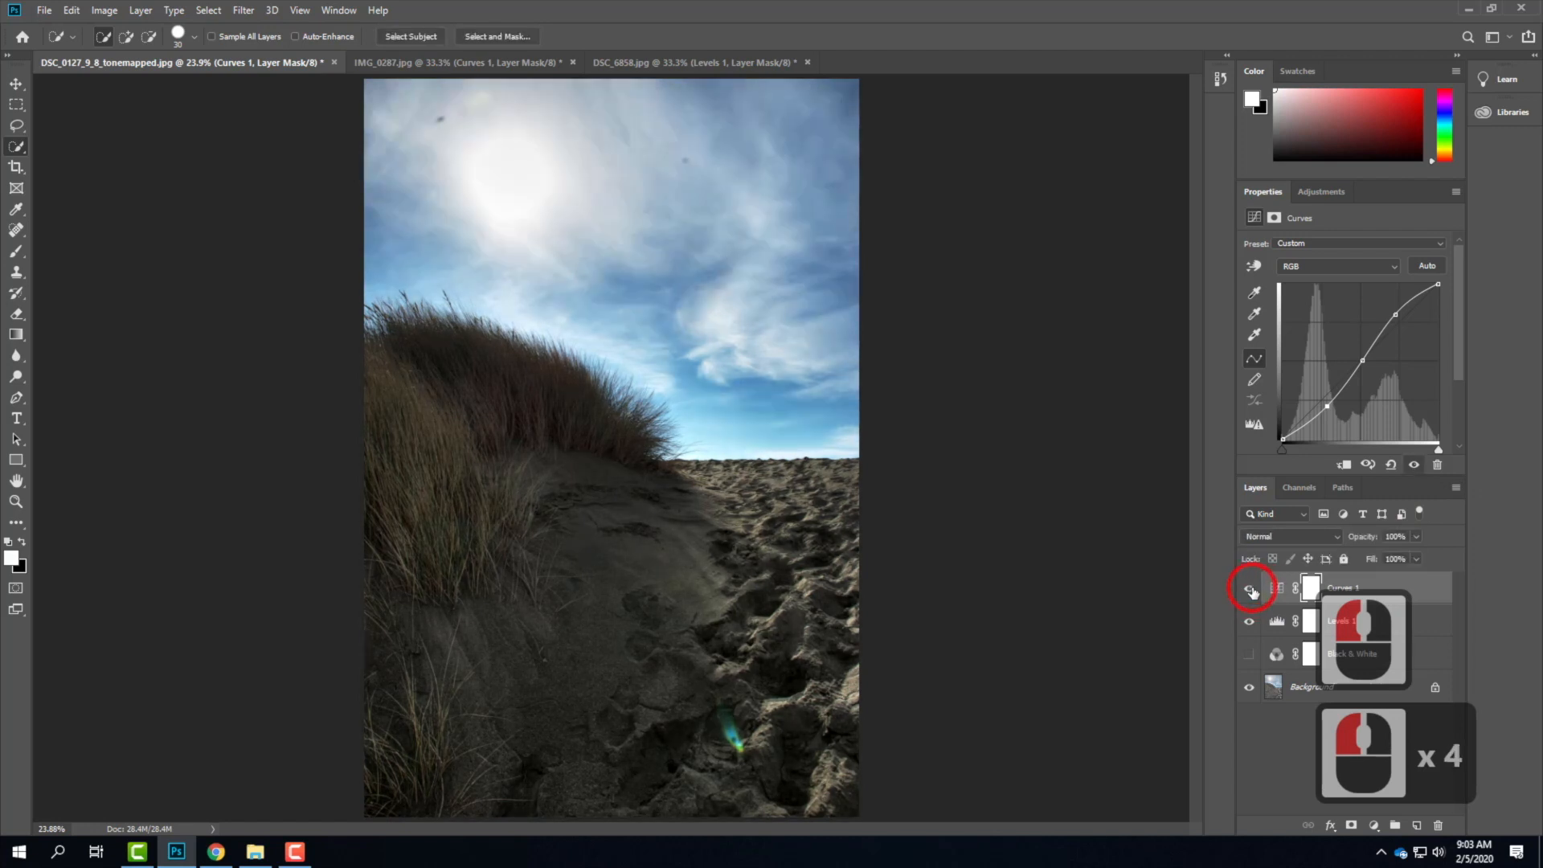
click(1250, 590)
click(1250, 590)
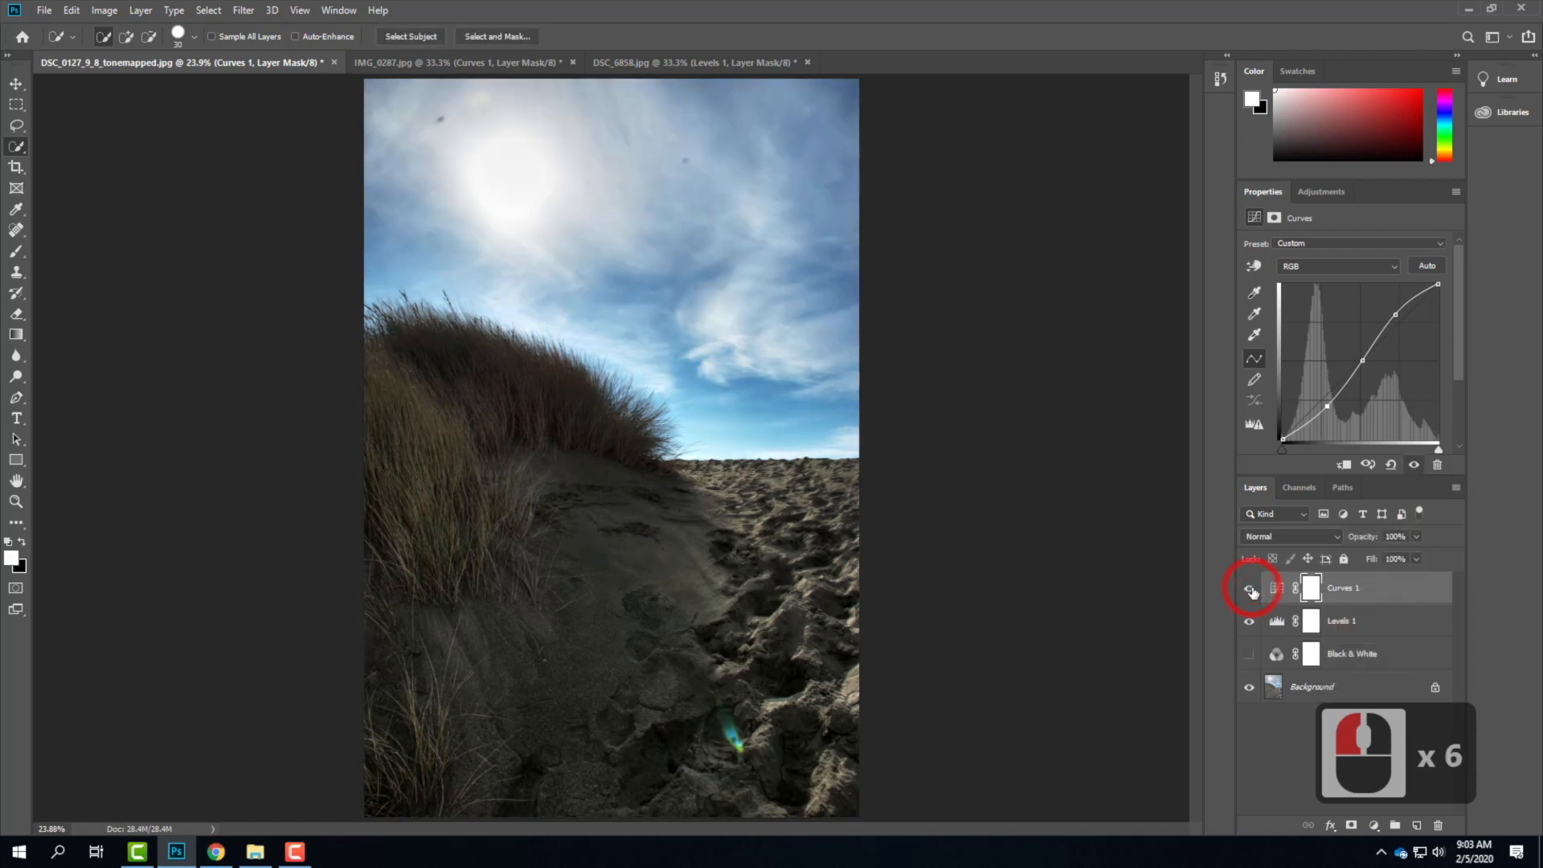
click(1250, 590)
click(1250, 590)
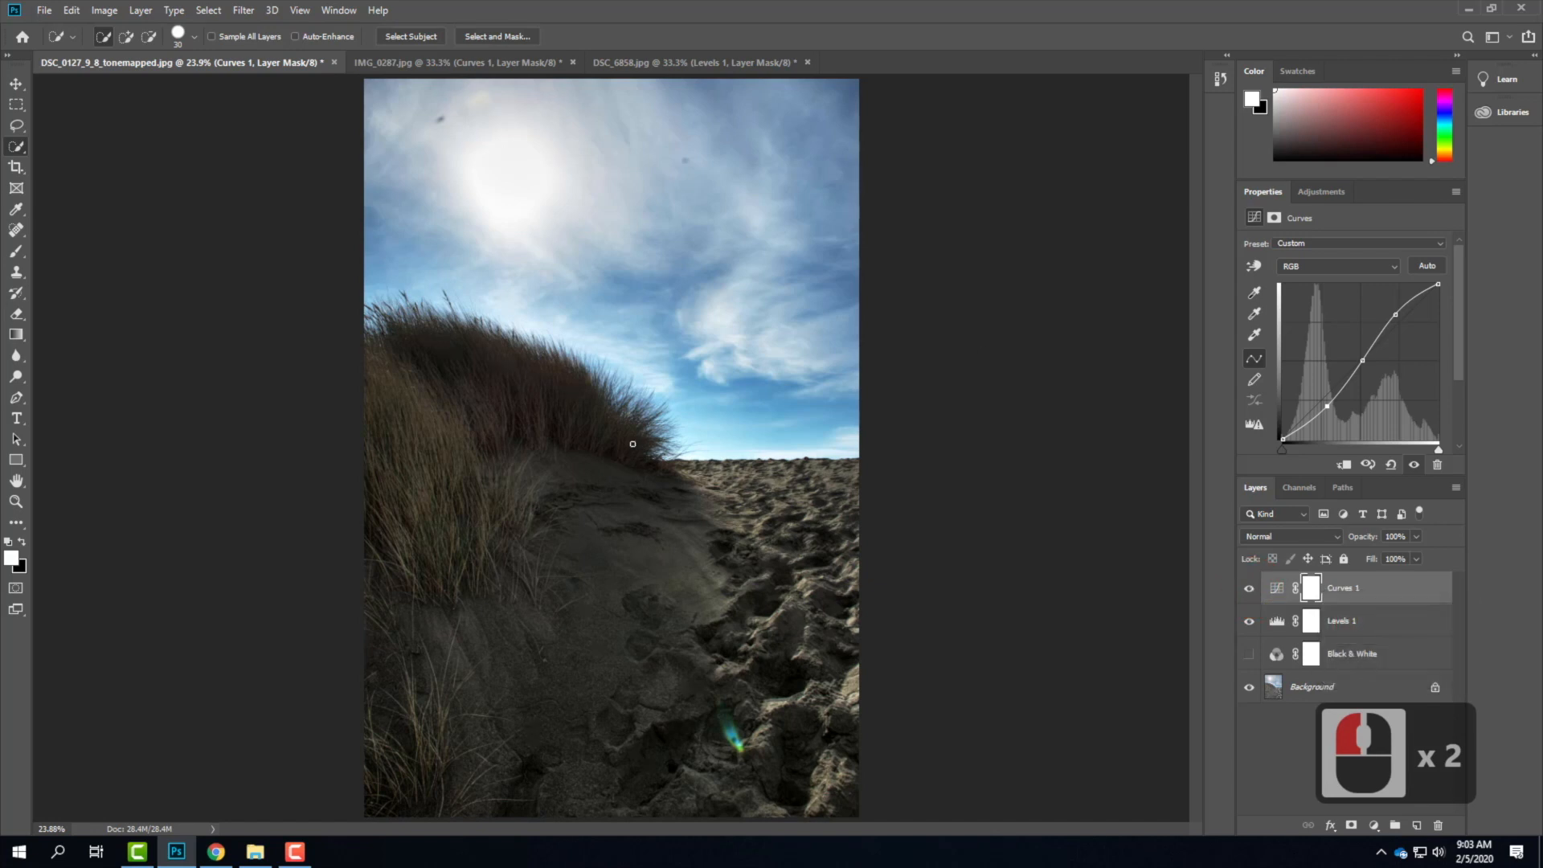
Add a Curves adjustment layer with the default name above the Levels layer of the pastry photo DSC_6858.jpg.
click(654, 62)
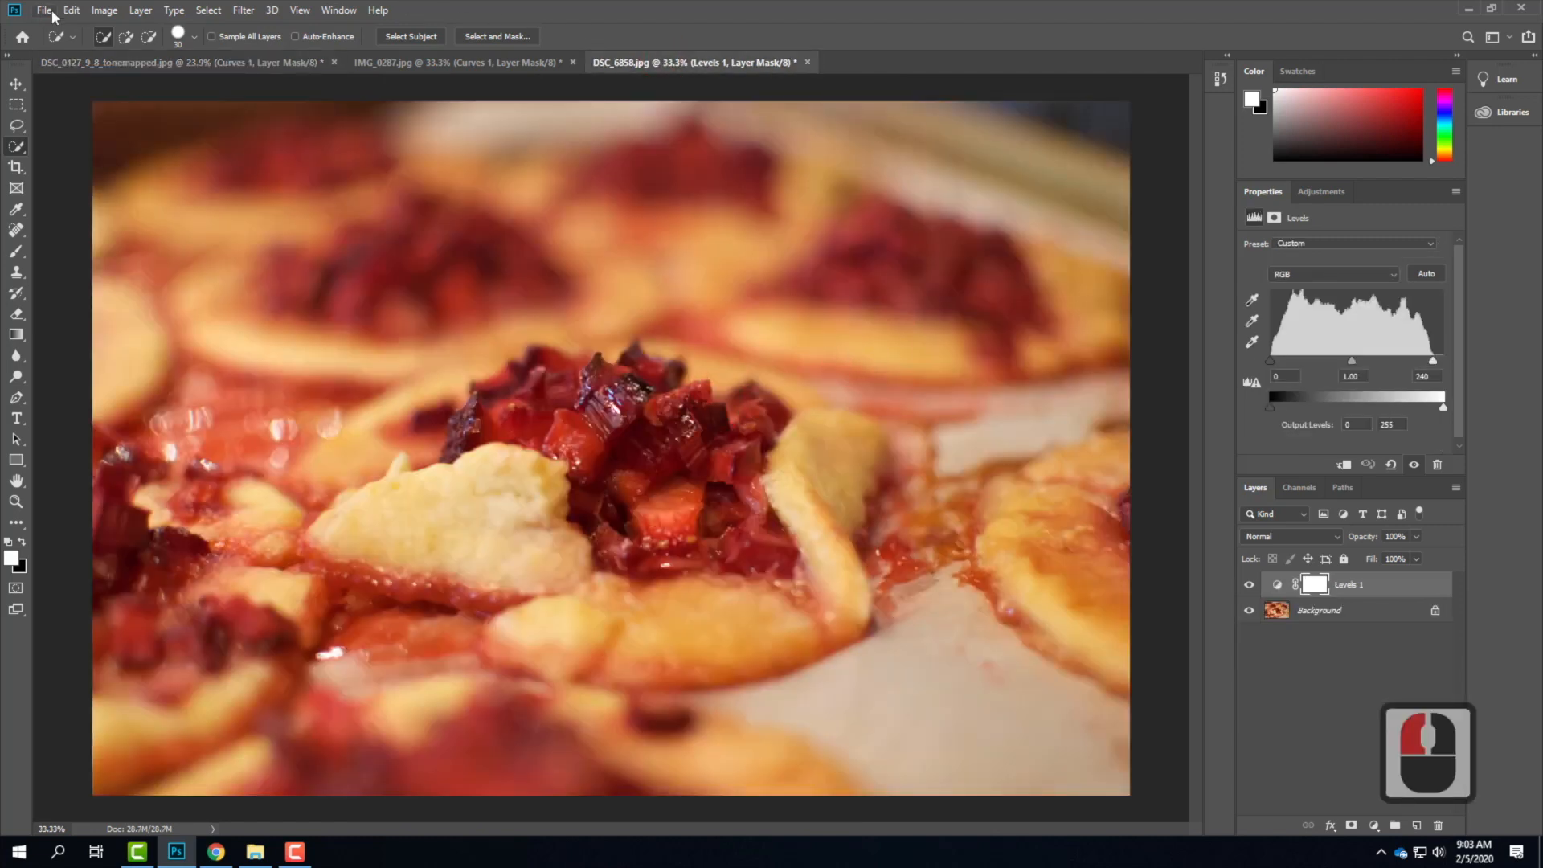
click(104, 10)
mouse_move(141, 9)
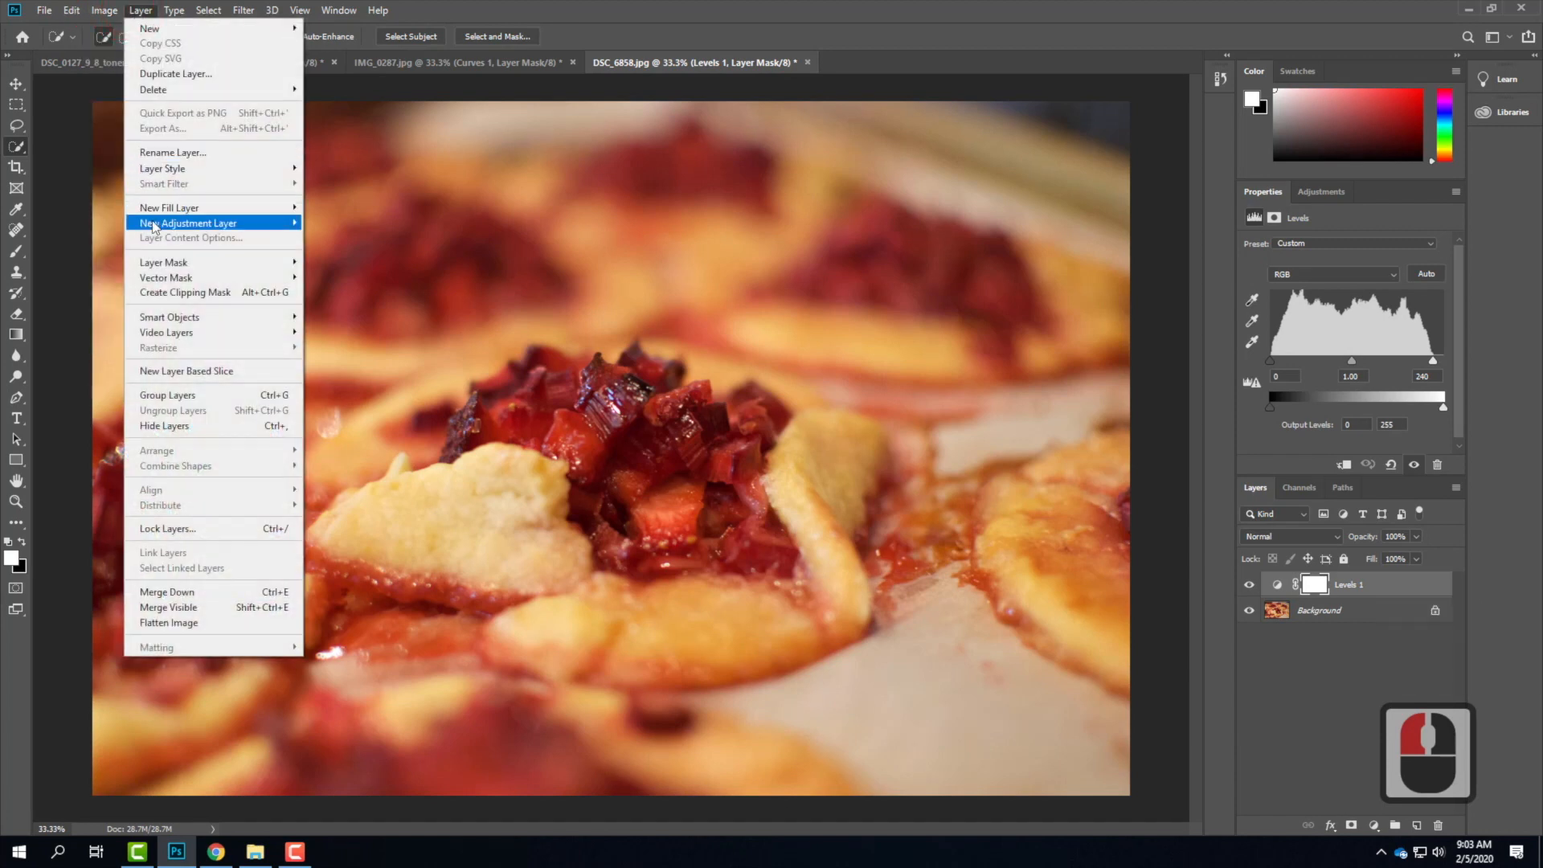
mouse_move(160, 223)
click(330, 253)
click(895, 252)
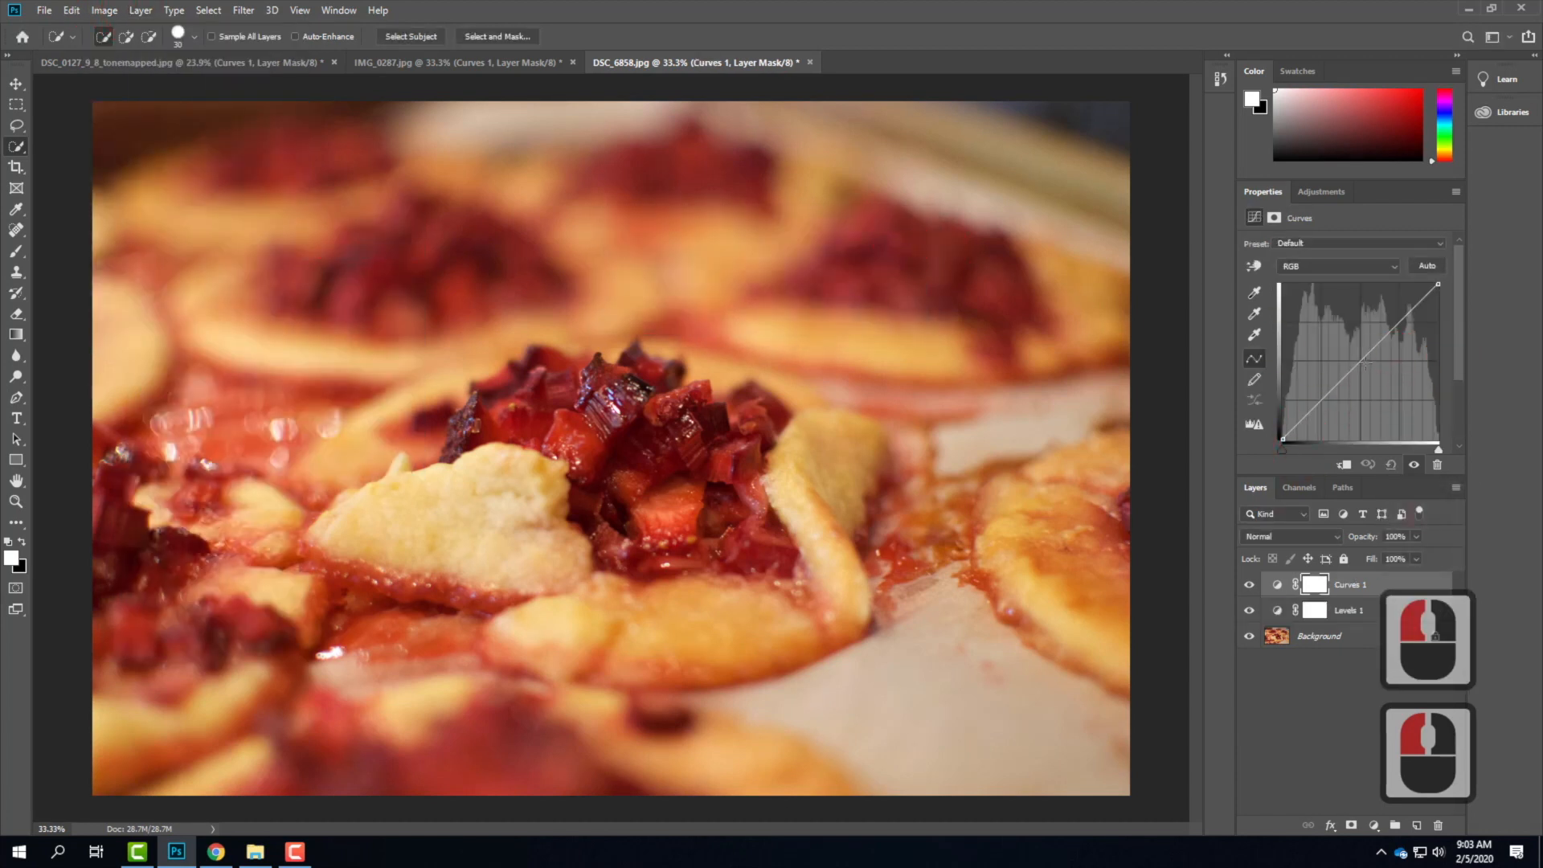
Shape the pastry photo's RGB curve into a gentle S by anchoring the midpoint, raising the highlights and lowering the shadows.
click(1361, 360)
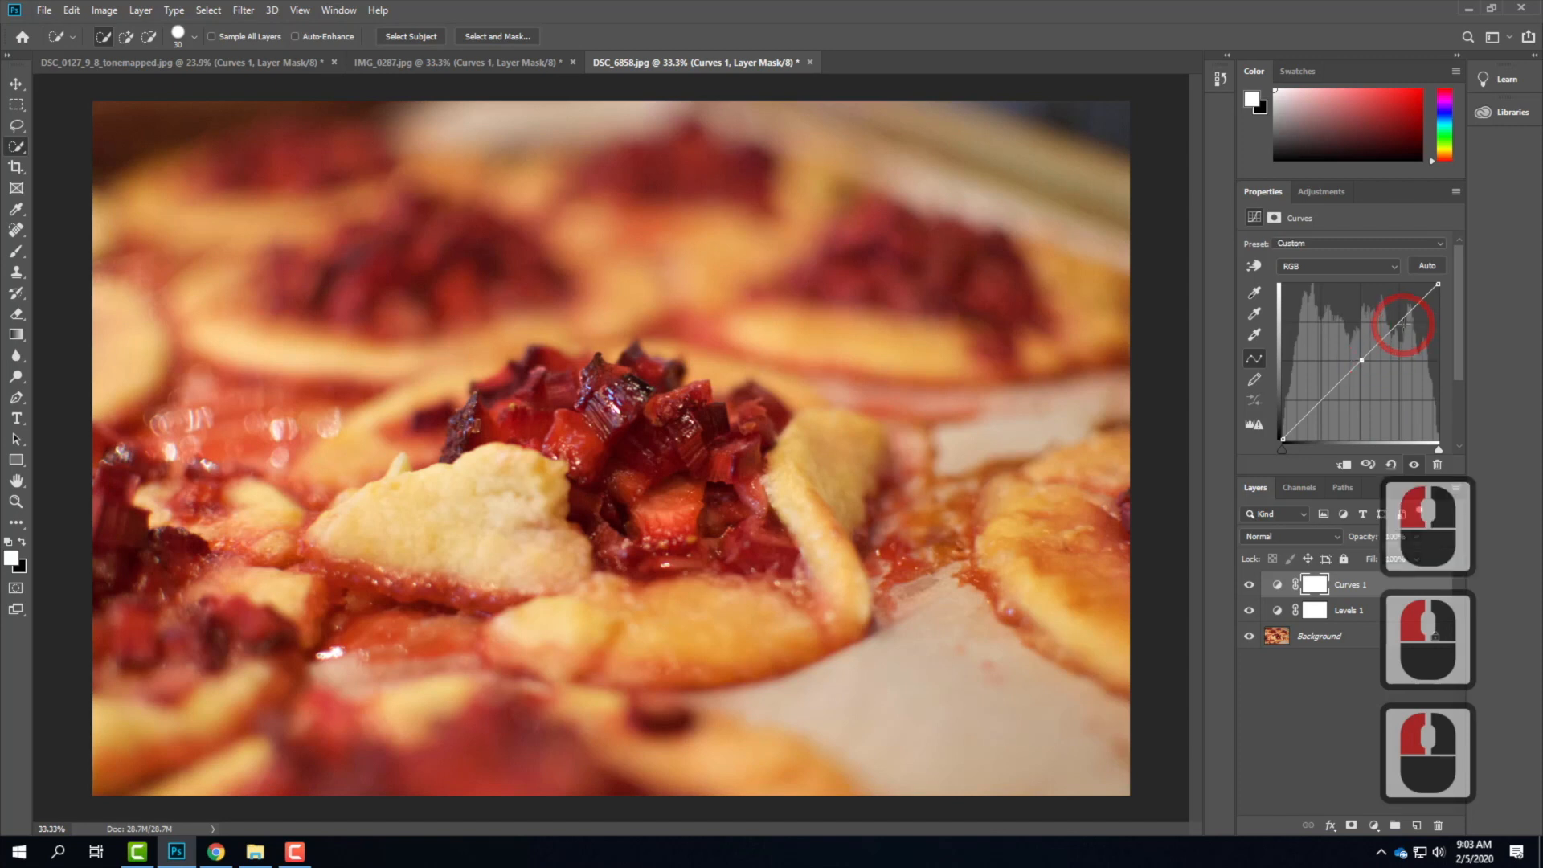
drag(1399, 324, 1393, 320)
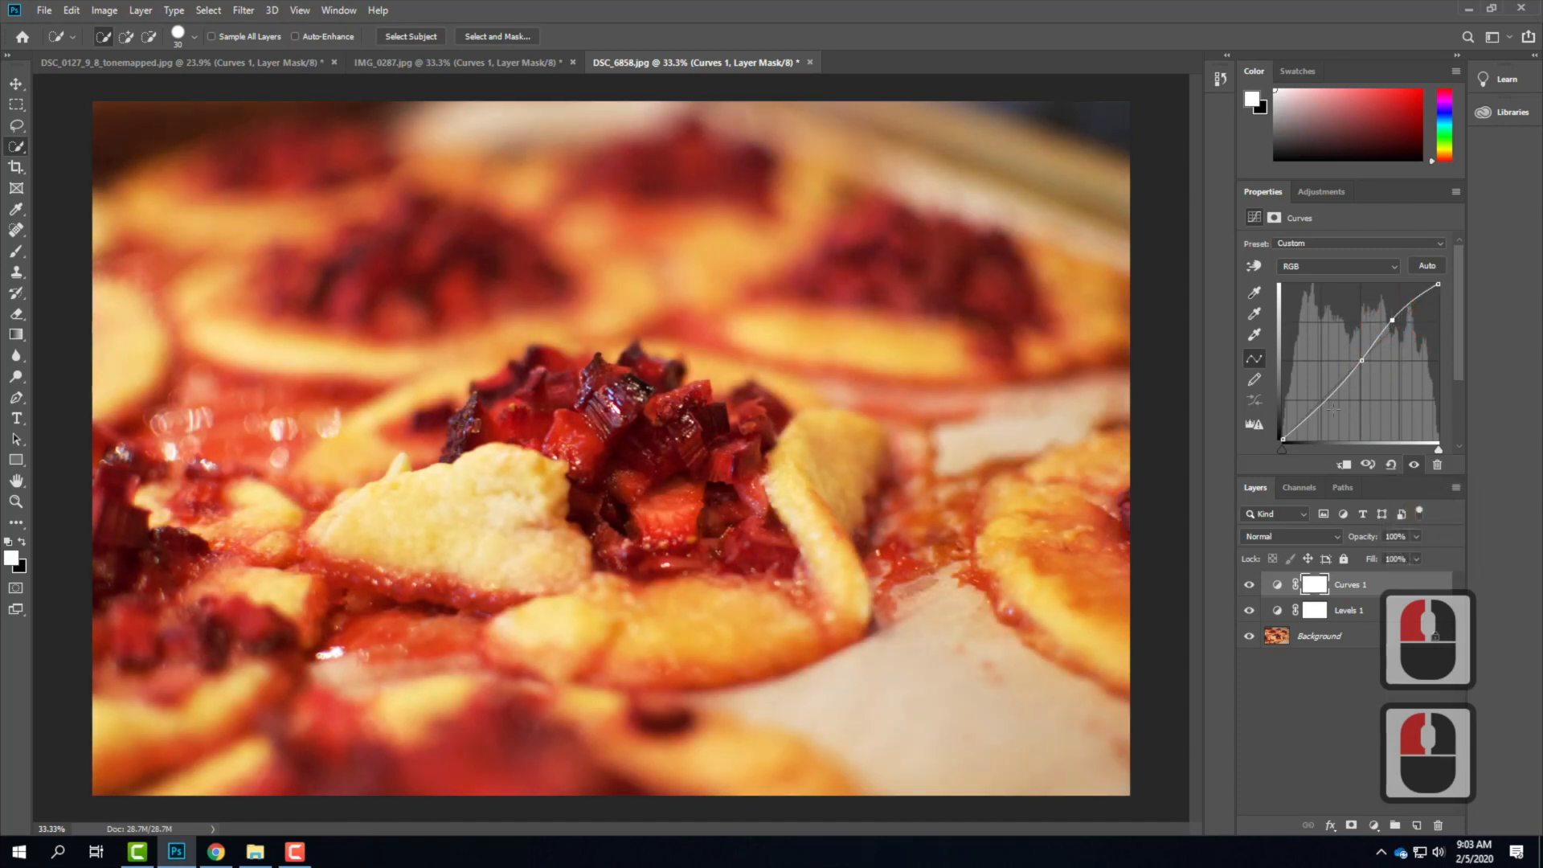
drag(1325, 404, 1327, 405)
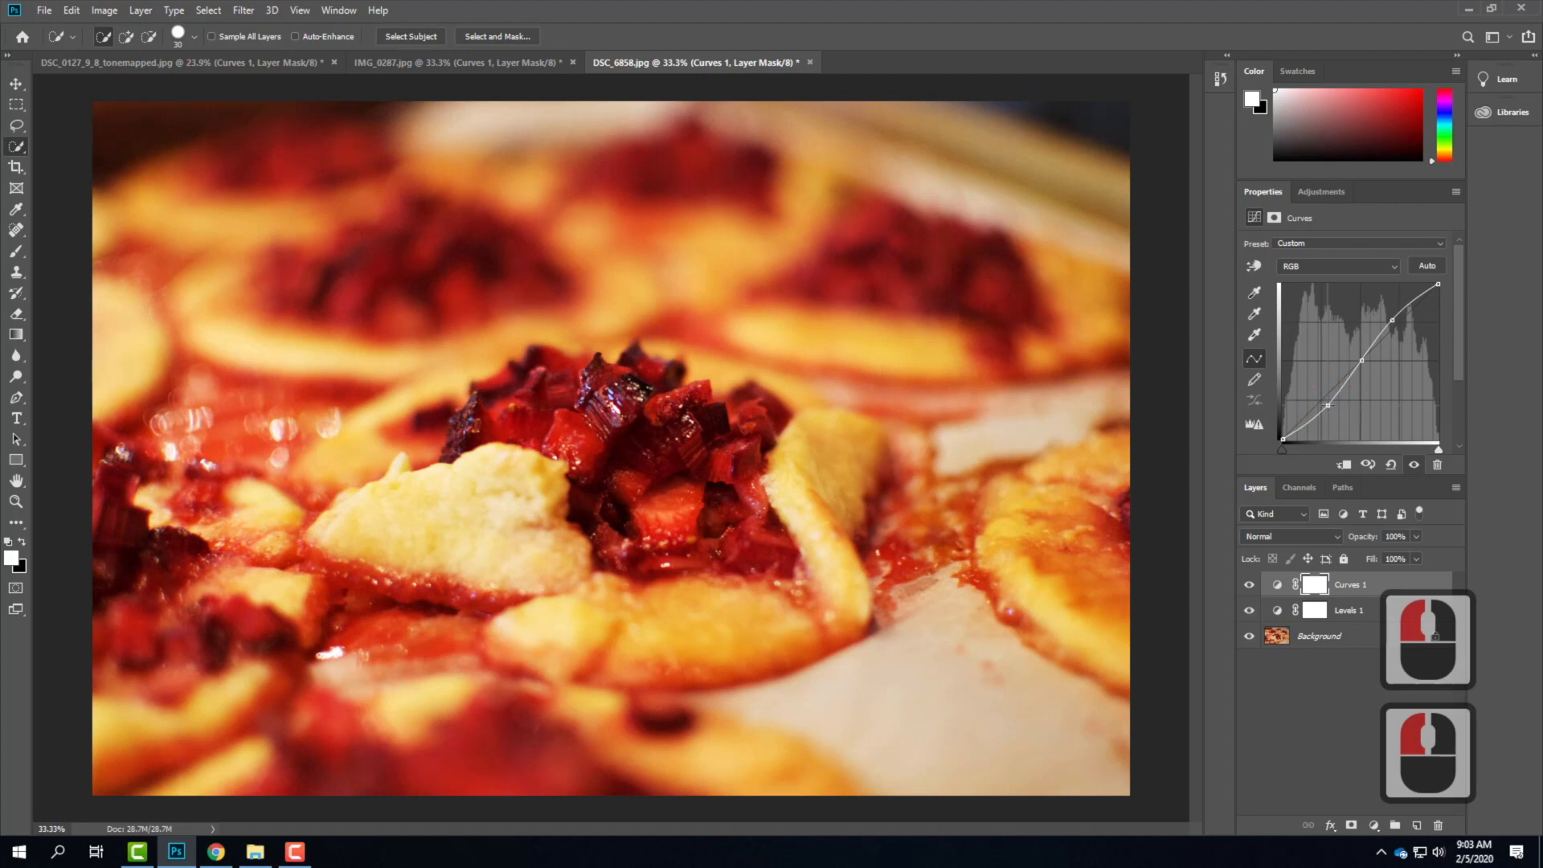
Toggle the pastry photo's Curves layer off and on to compare the contrast with and without it.
click(1248, 585)
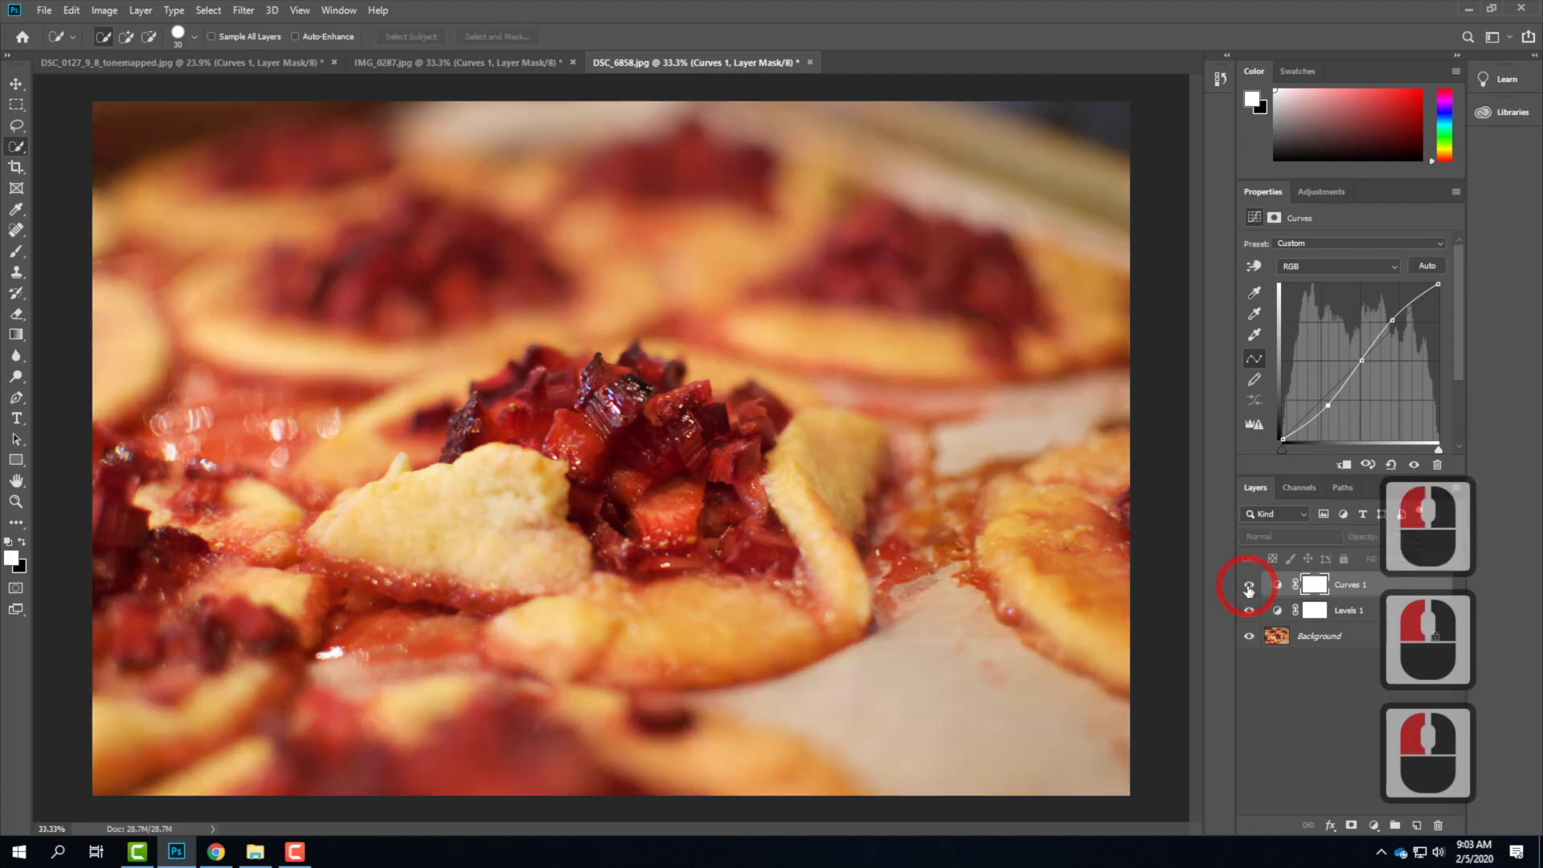
click(1249, 586)
click(1249, 586)
click(1248, 587)
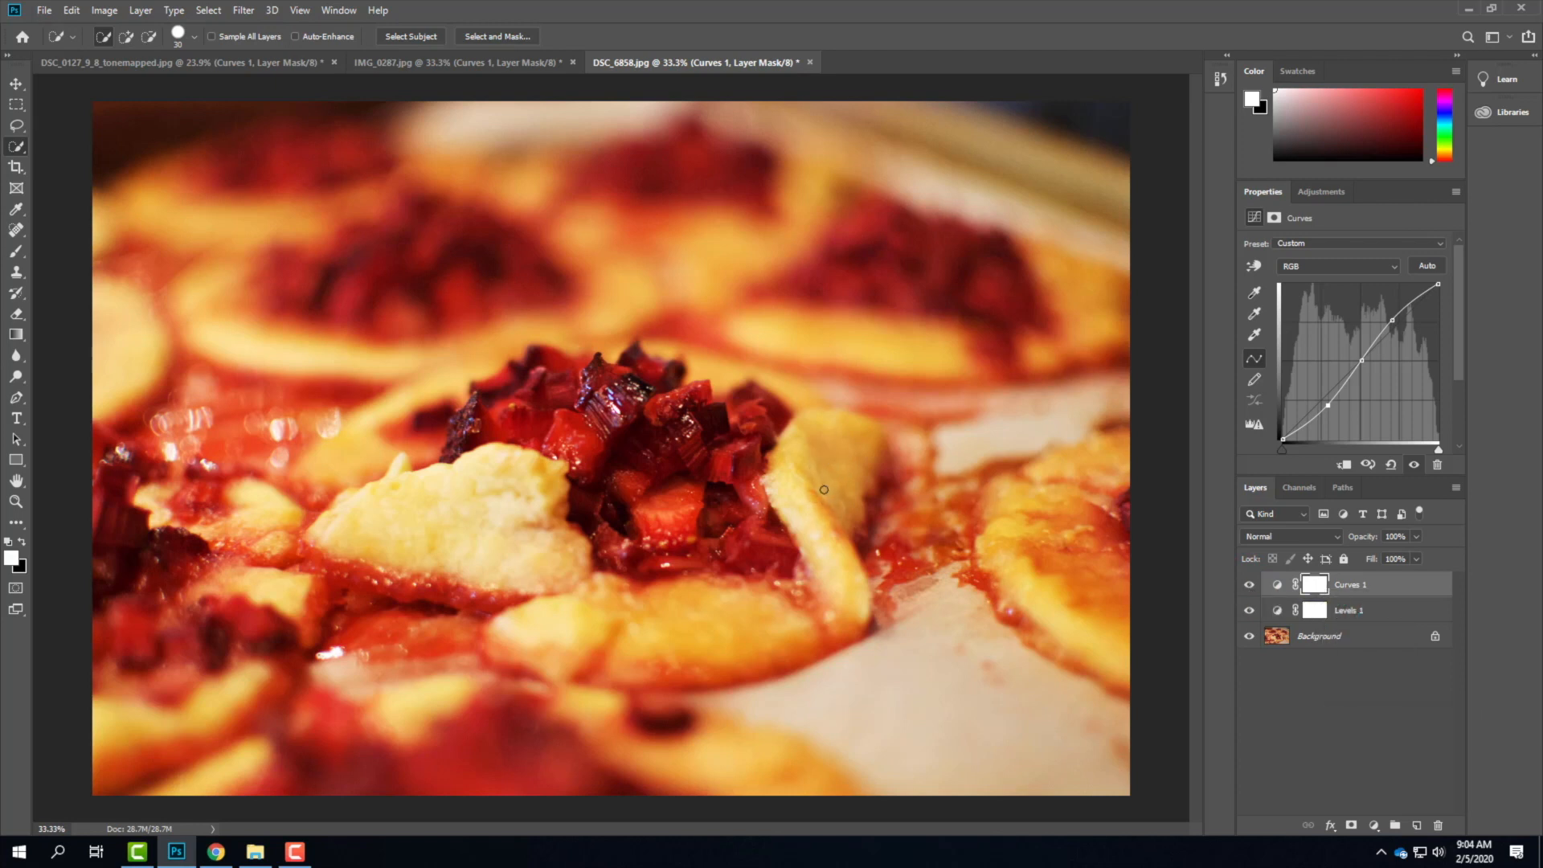
Open the sunset photo DSC_0161_2_0_tonemapped.jpg from the Ex104 - Sample Images folder.
click(454, 62)
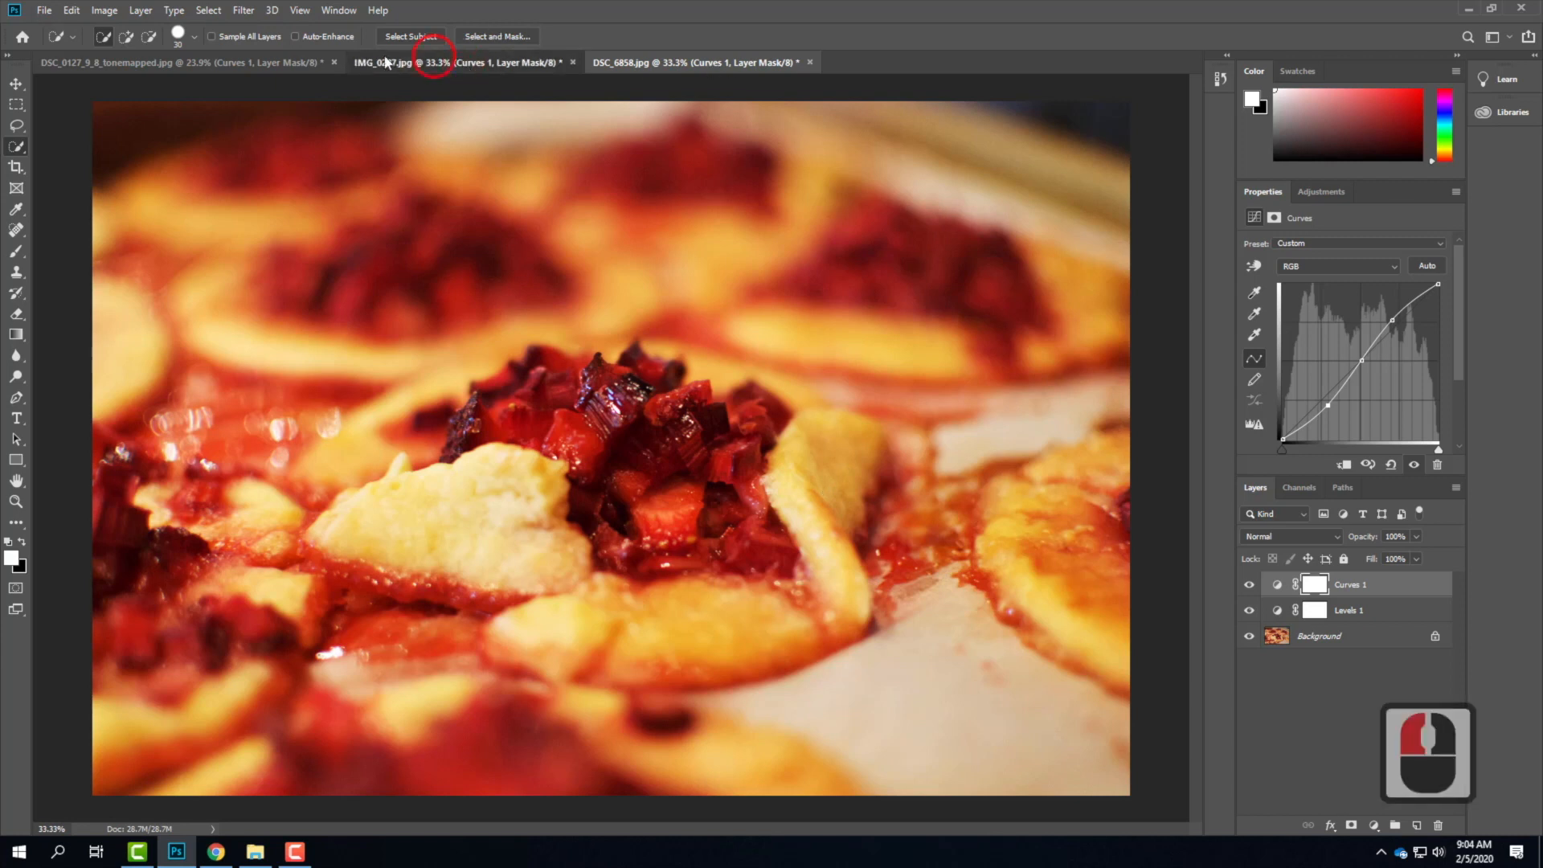
click(300, 62)
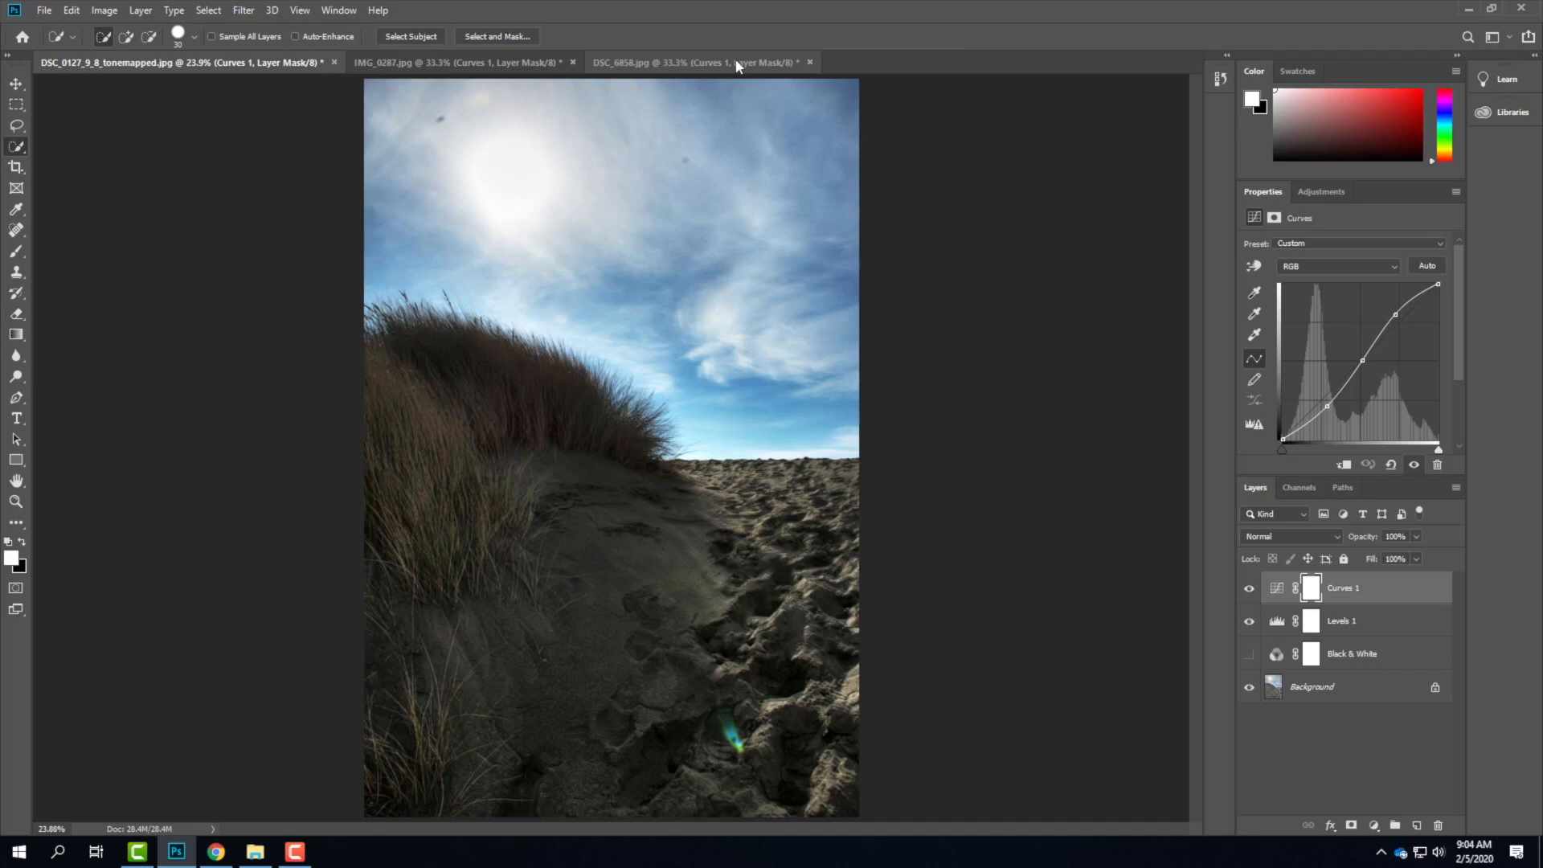
click(44, 11)
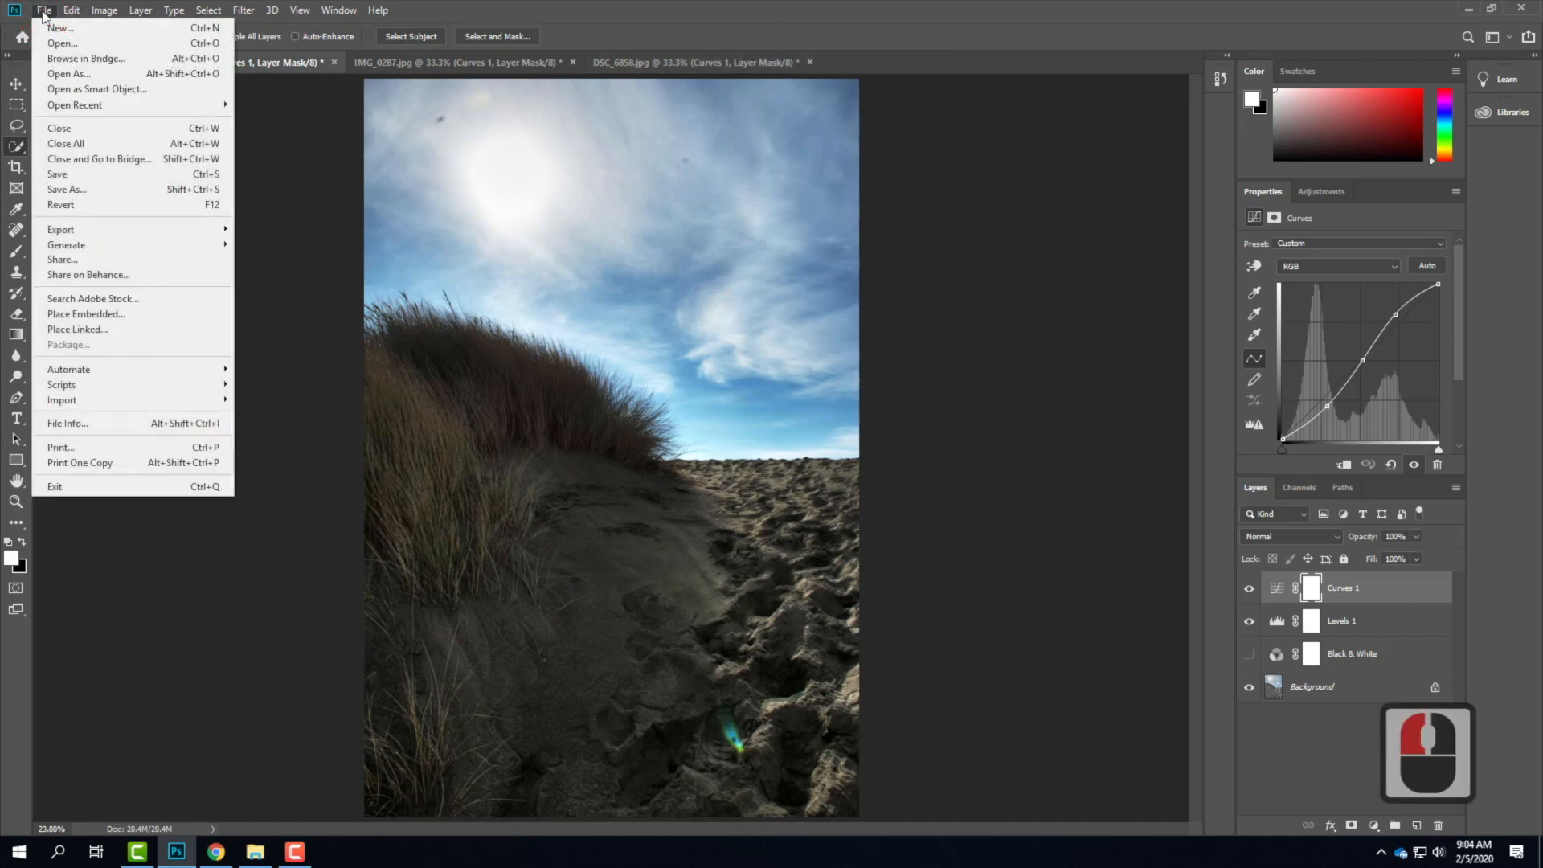
click(50, 44)
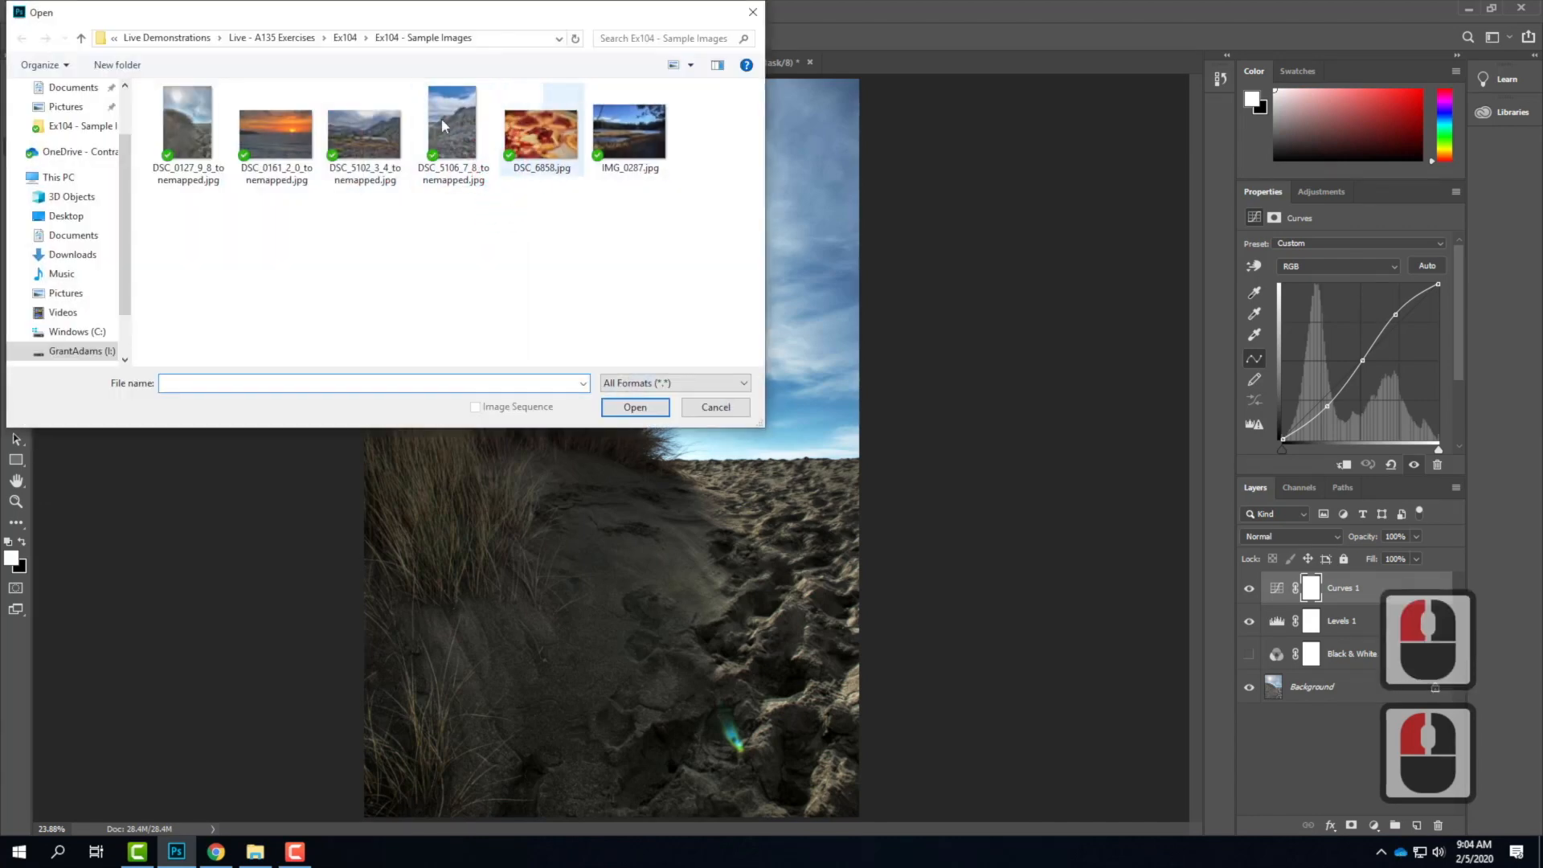
click(276, 133)
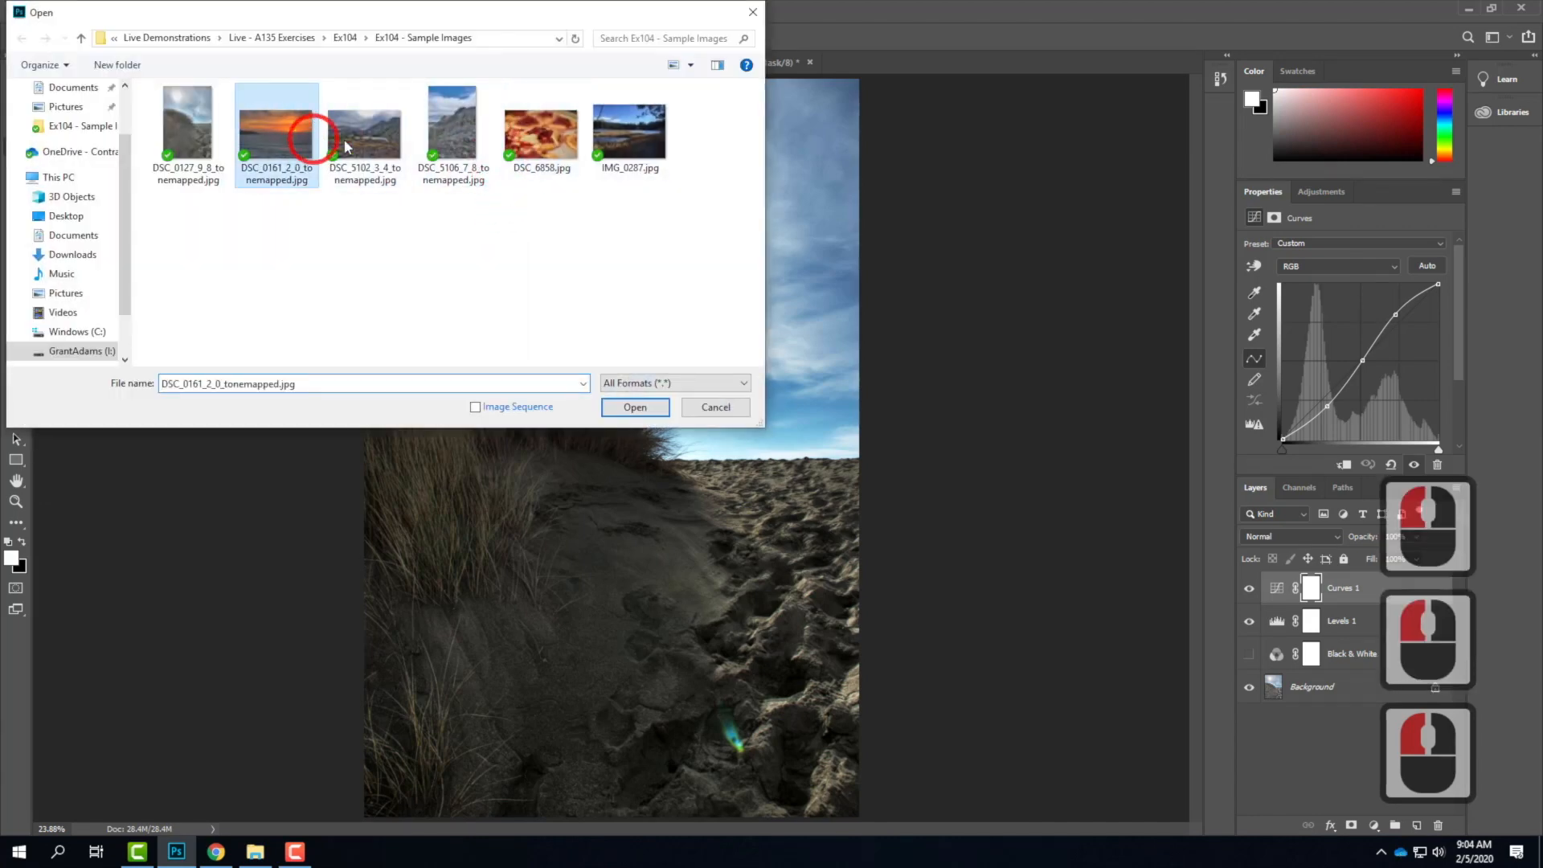
click(635, 407)
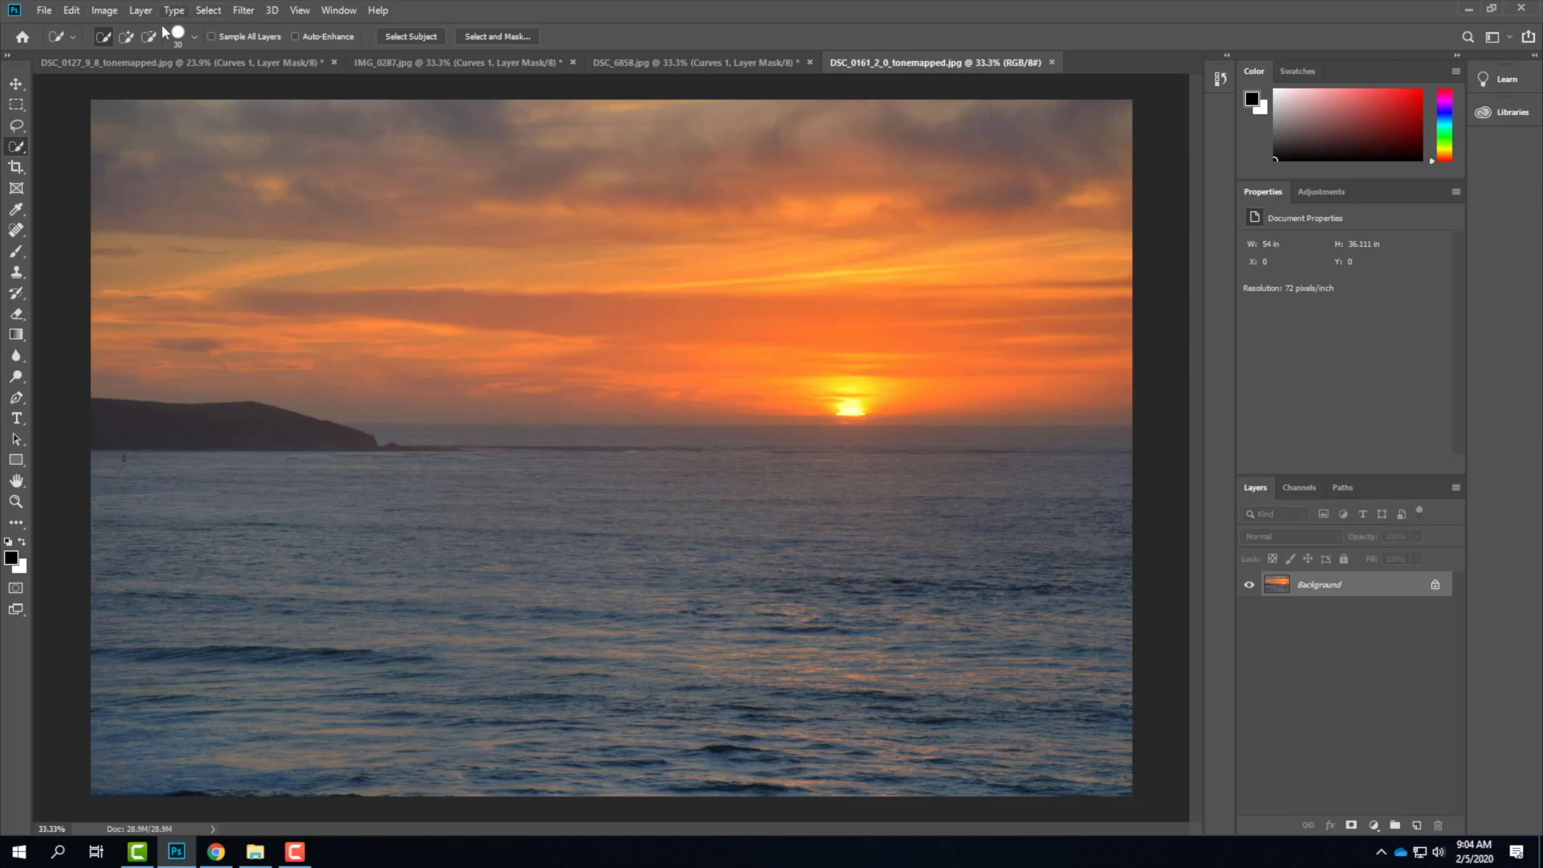
Add a Channel Mixer adjustment layer named Pop above the sunset photo's background.
click(140, 11)
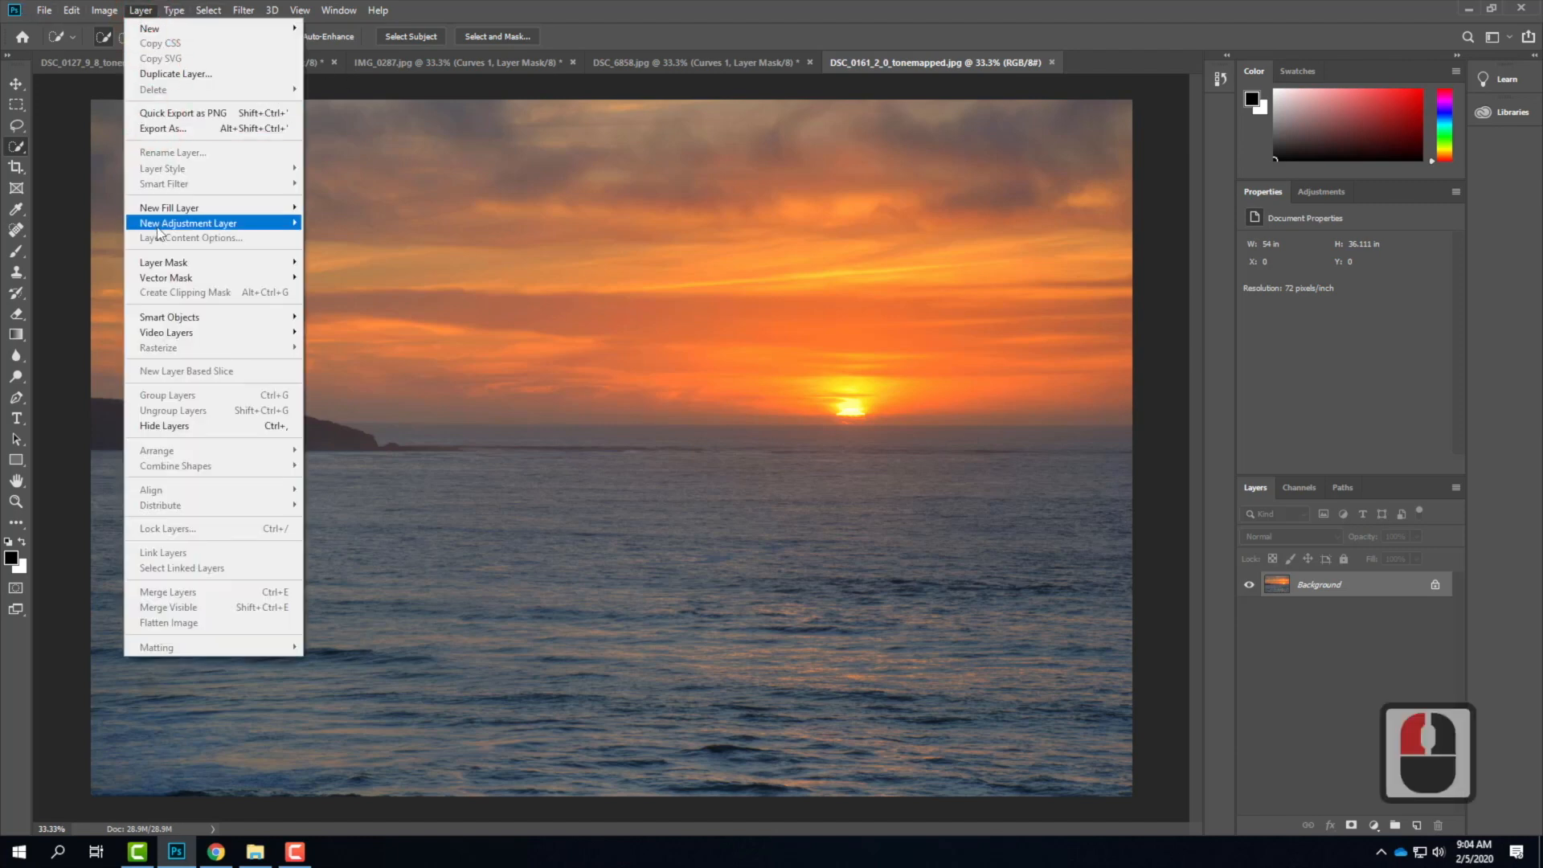
mouse_move(241, 223)
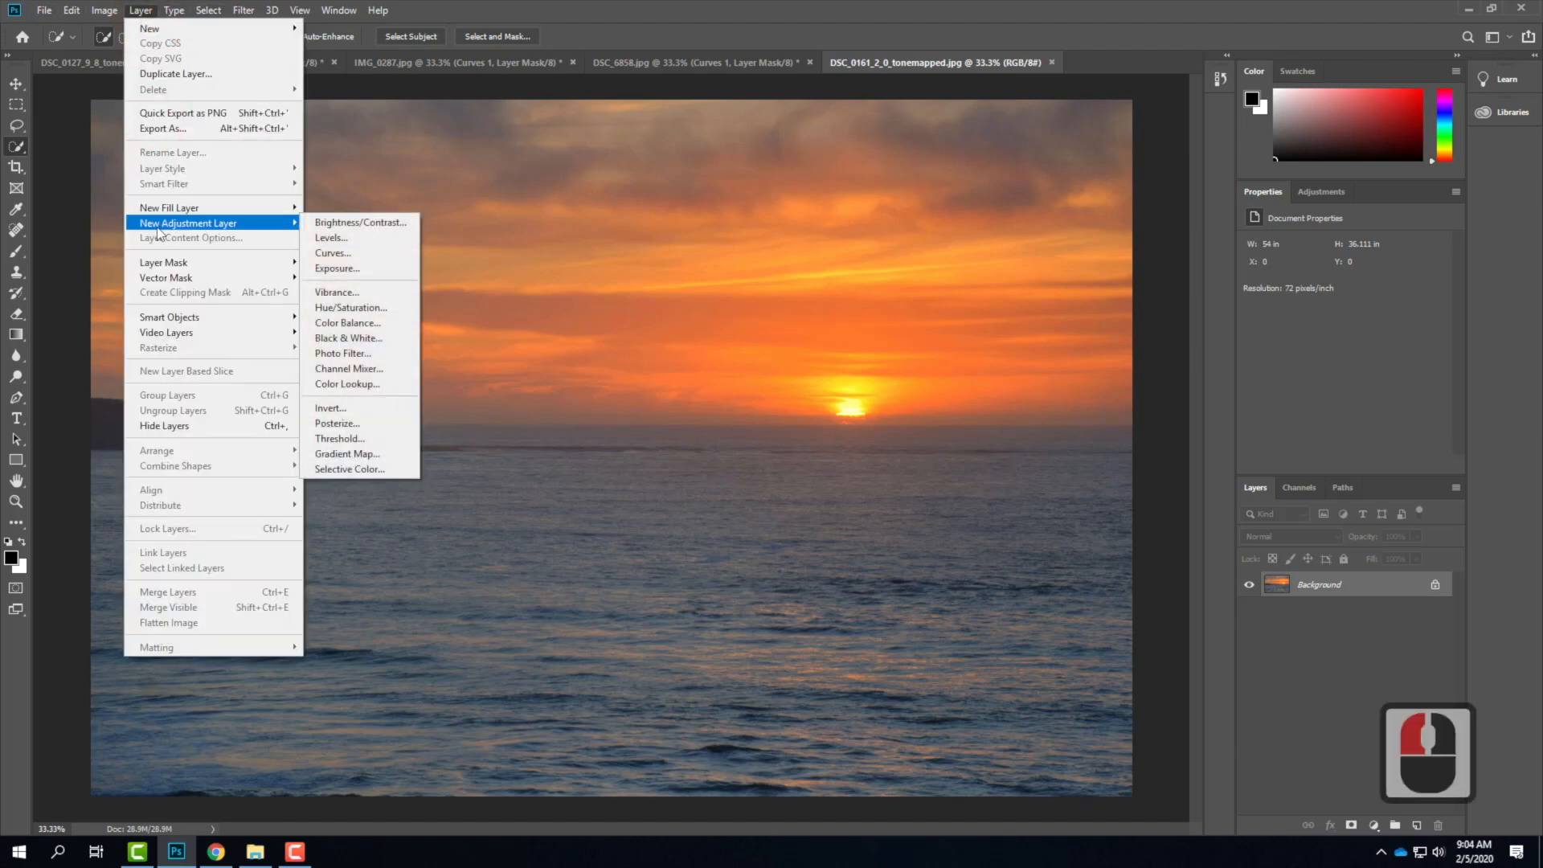
click(340, 370)
text(Pop)
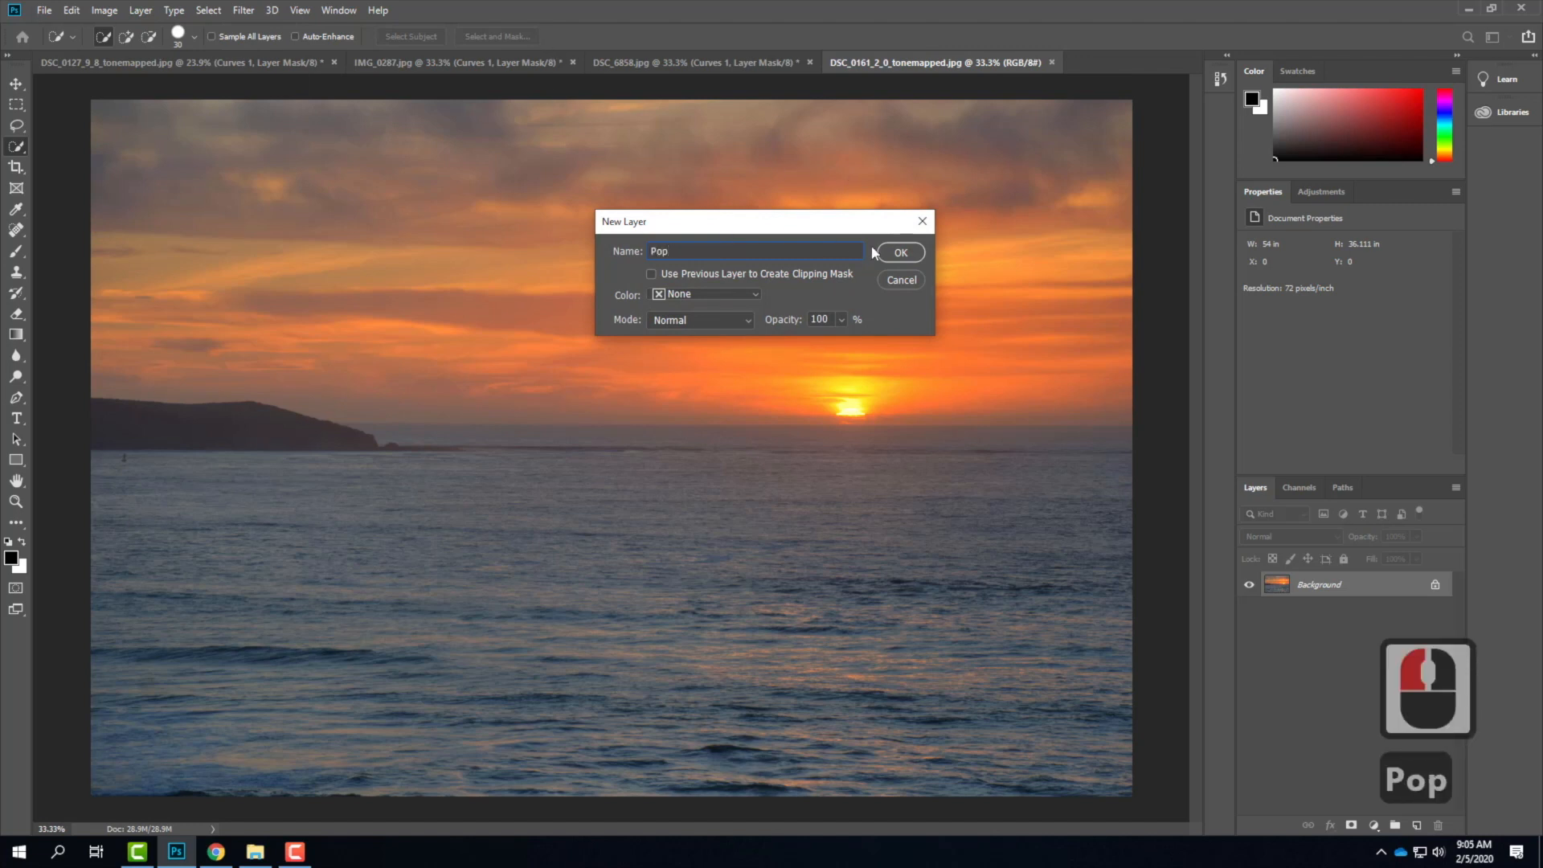
click(906, 255)
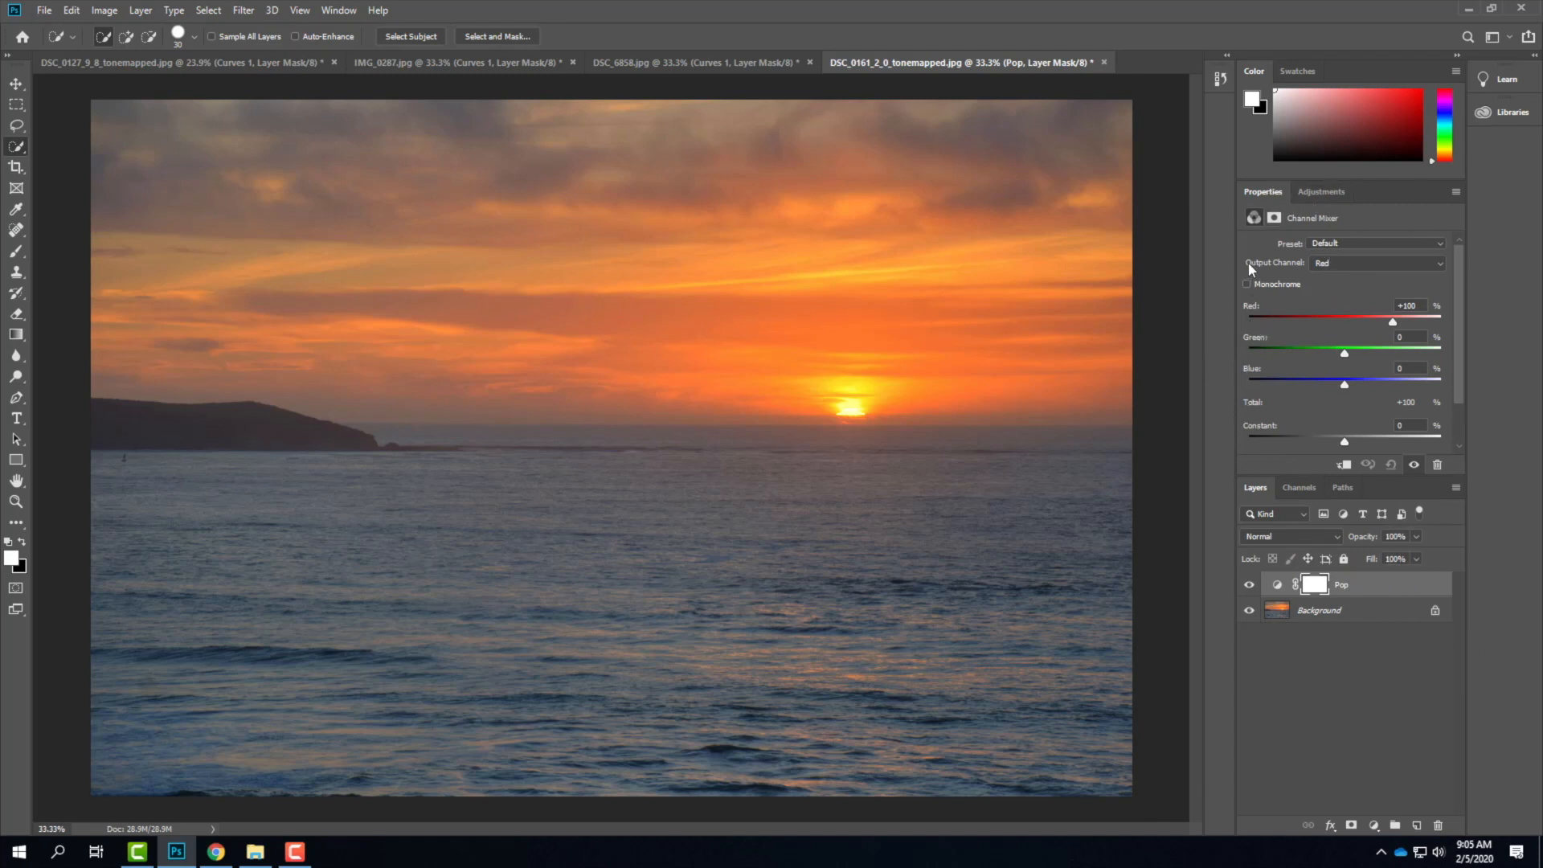
For the Pop layer's Red output channel, set red to +116%, green to -8% and blue to -8%.
click(1327, 265)
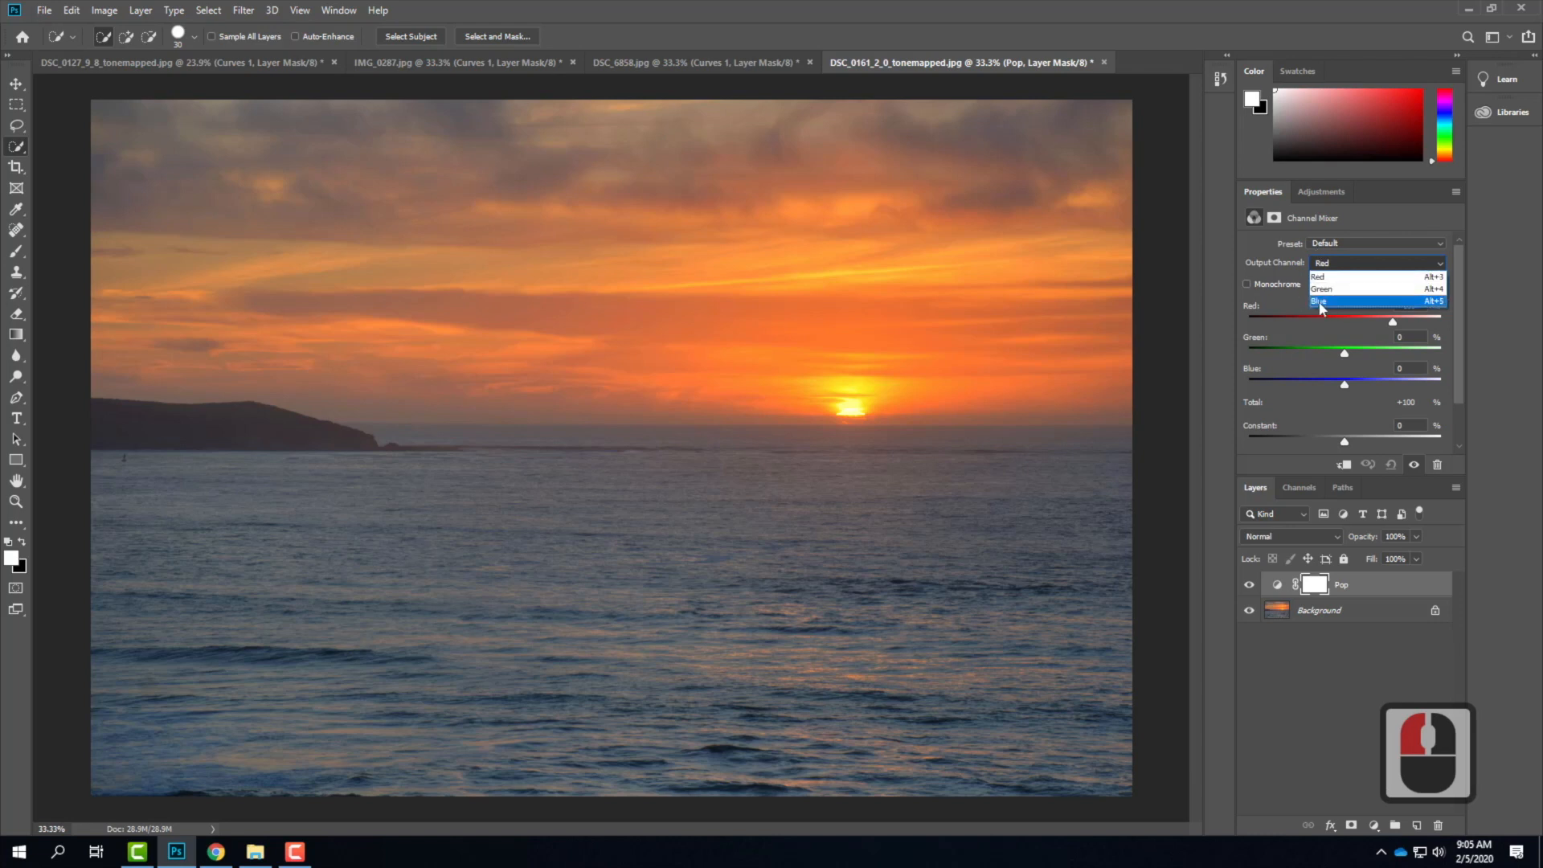
click(1321, 278)
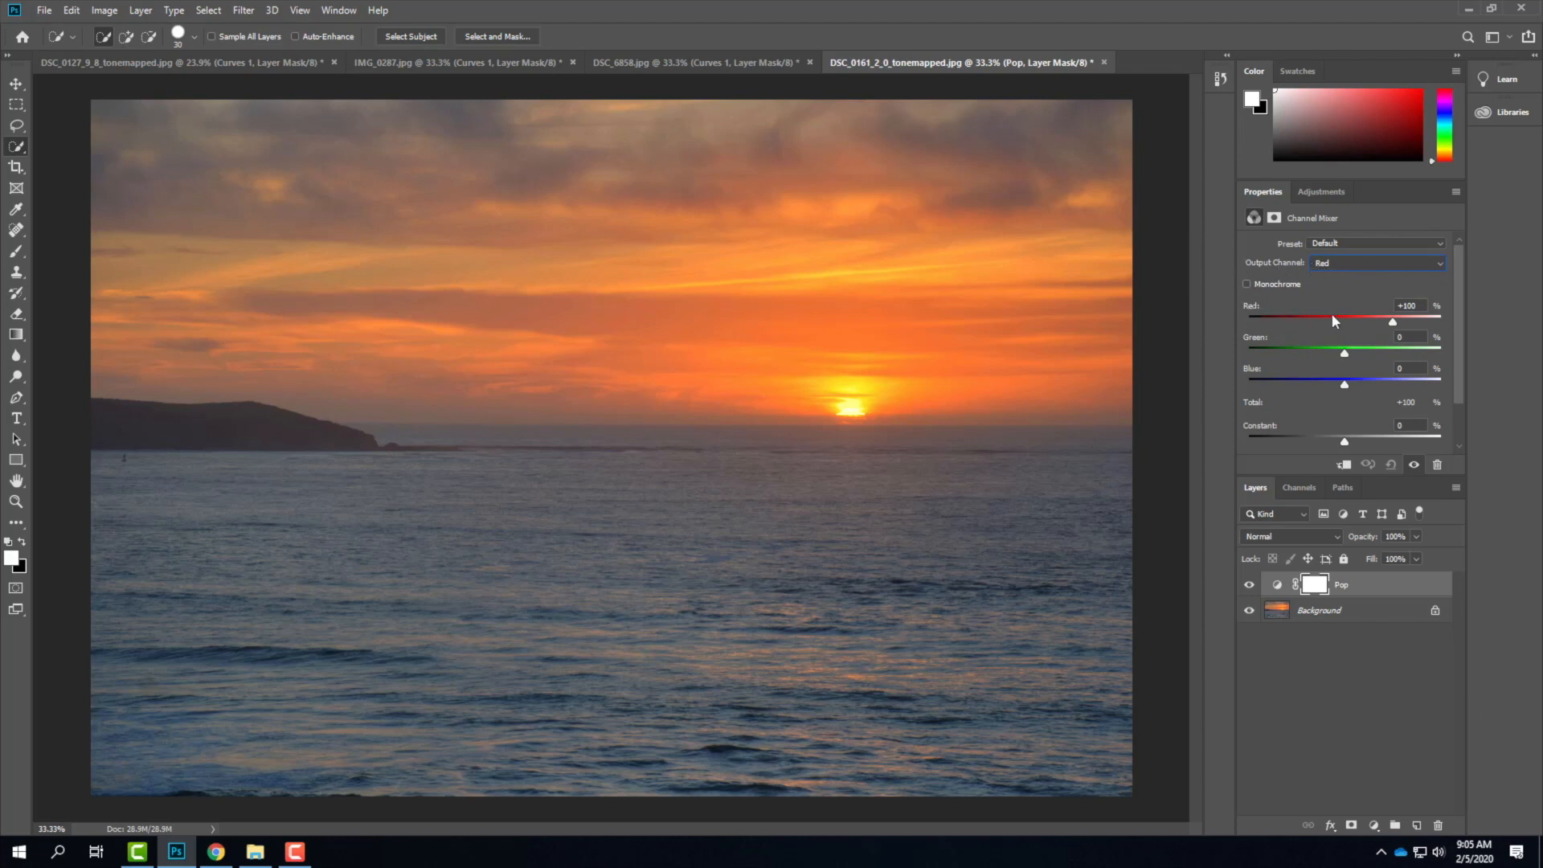
click(1408, 305)
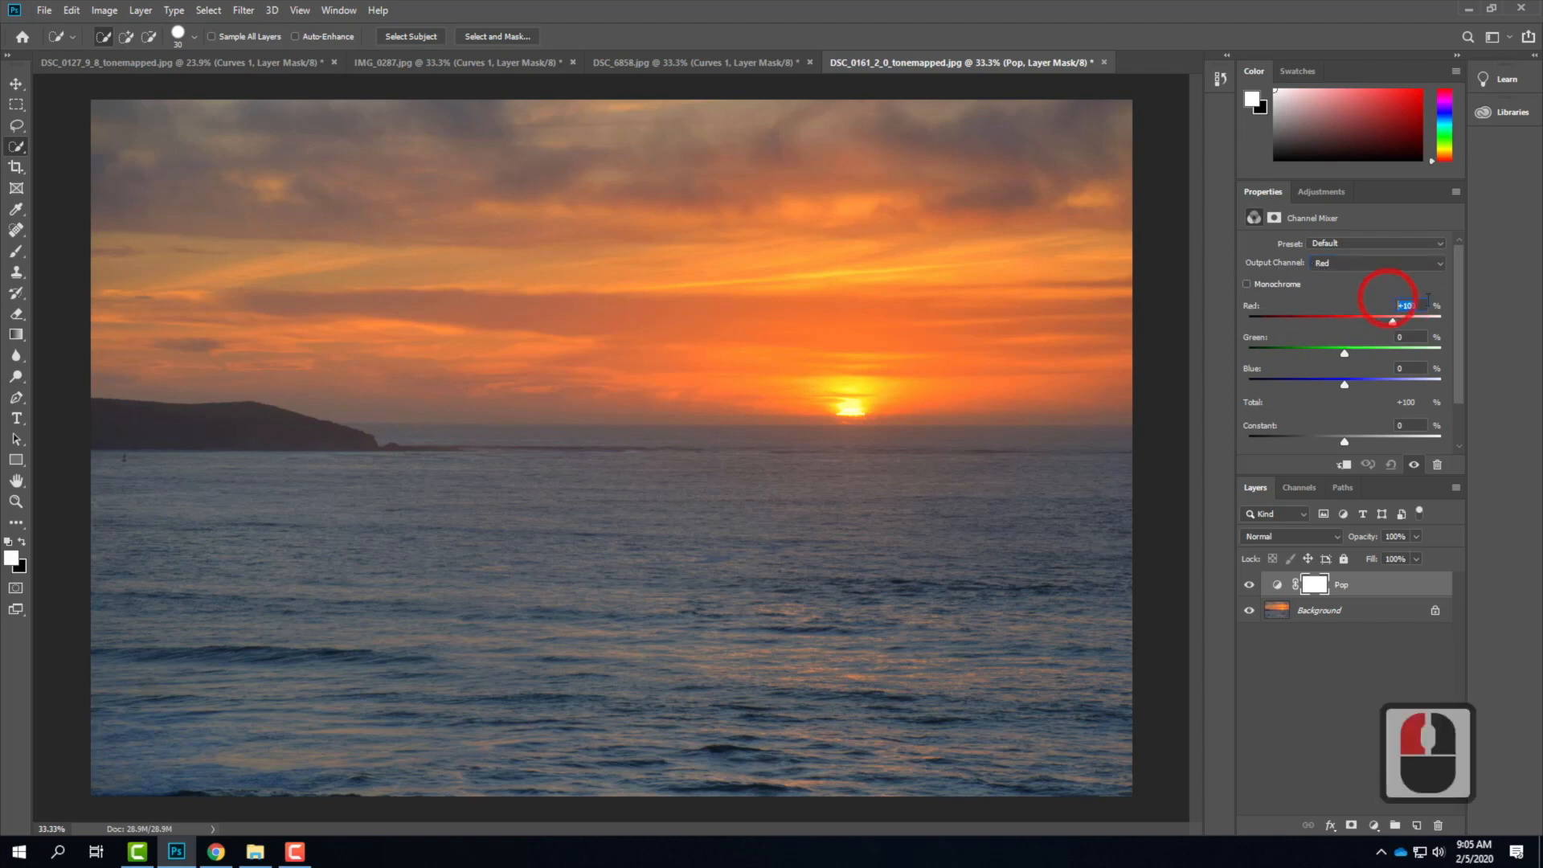
text(116)
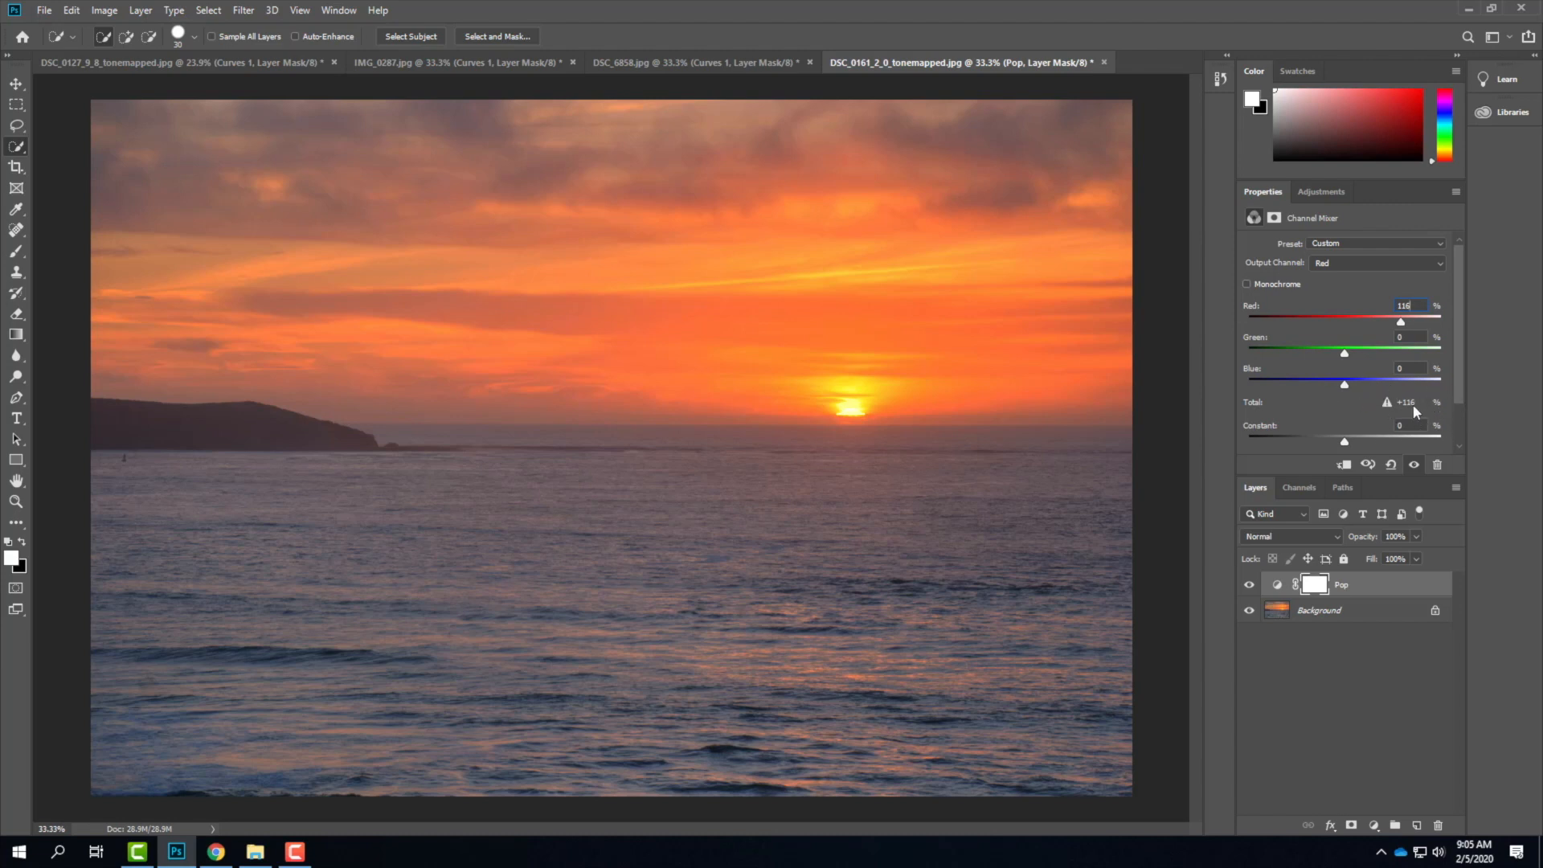
click(1402, 336)
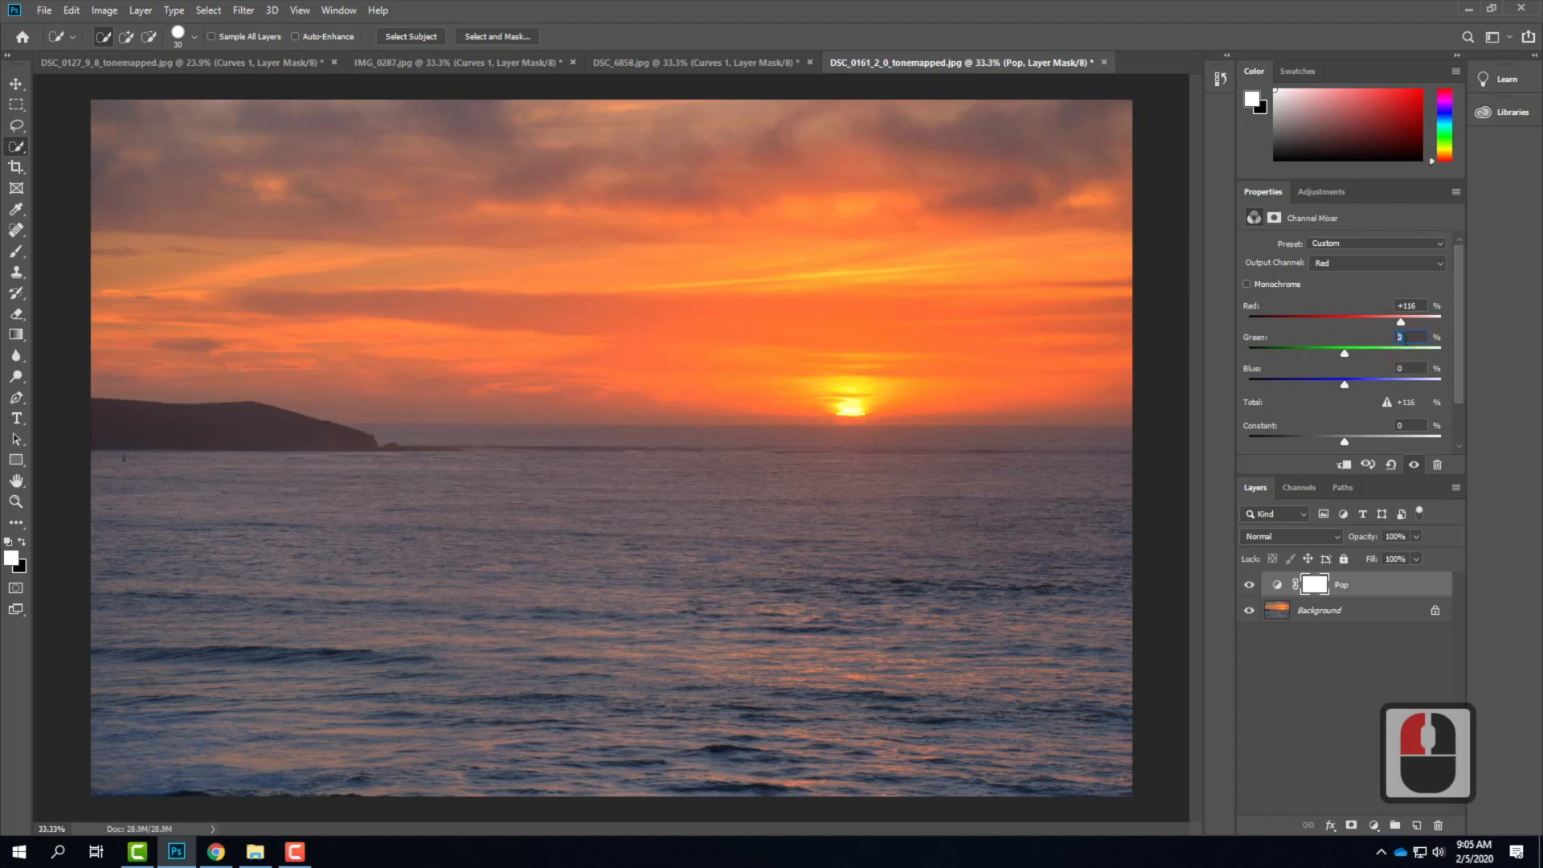
text(-8)
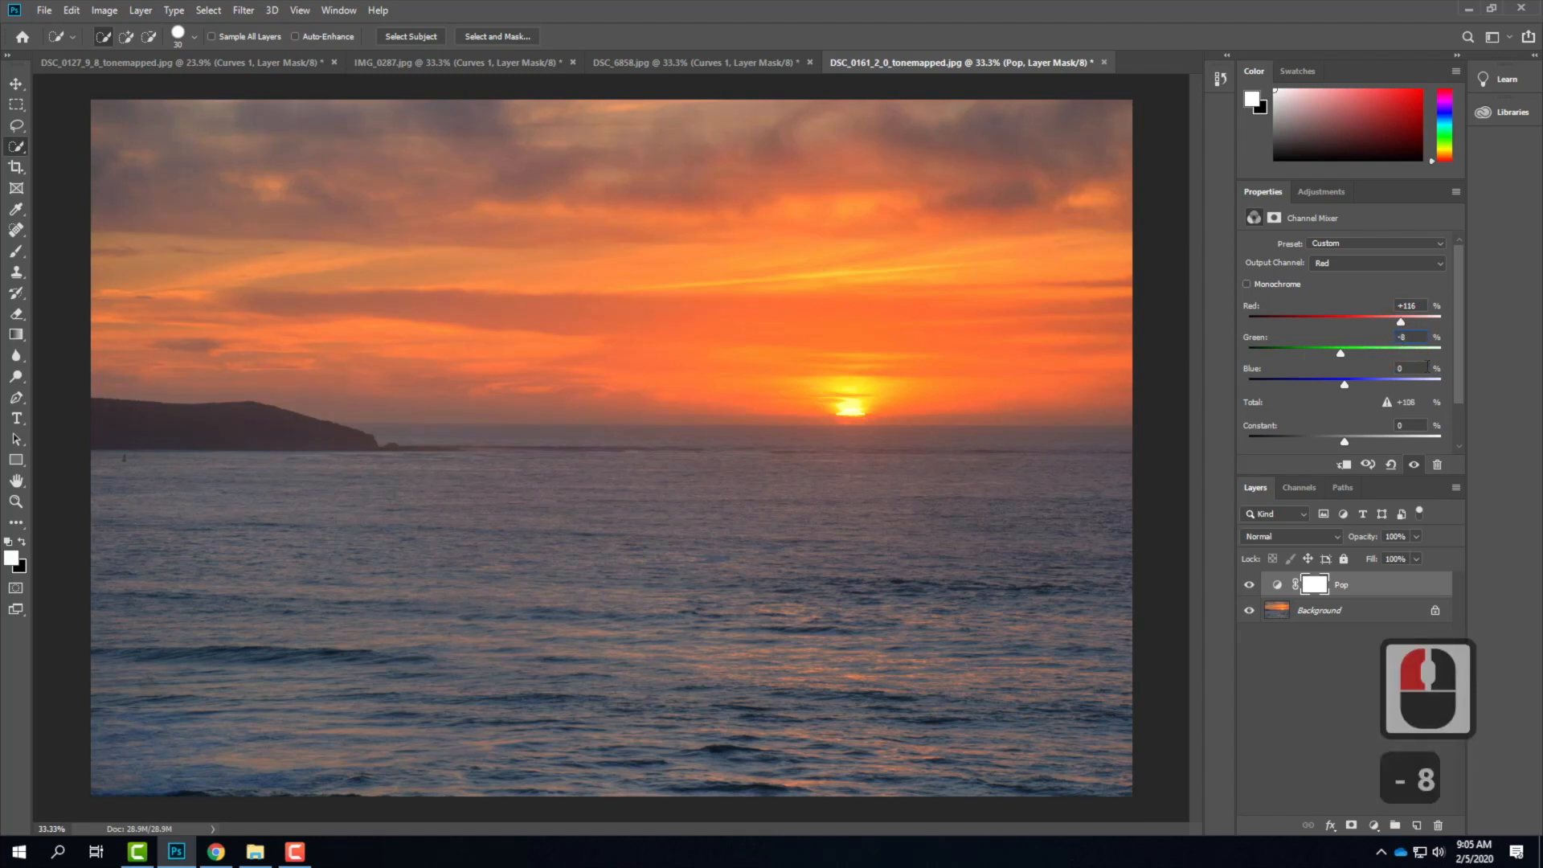
double_click(1408, 368)
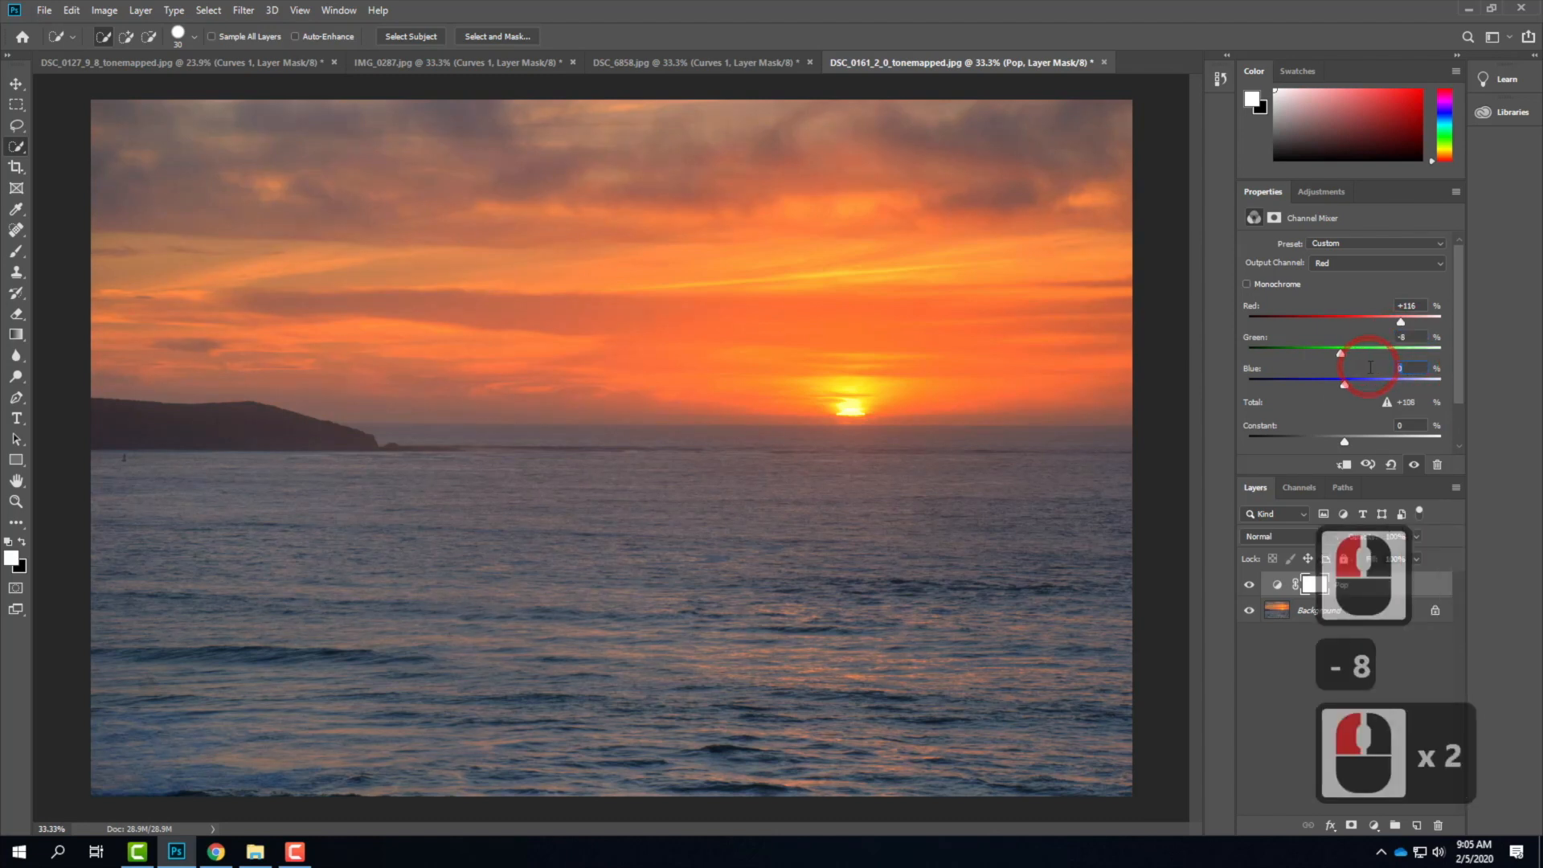
text(-8)
click(1492, 422)
click(1416, 424)
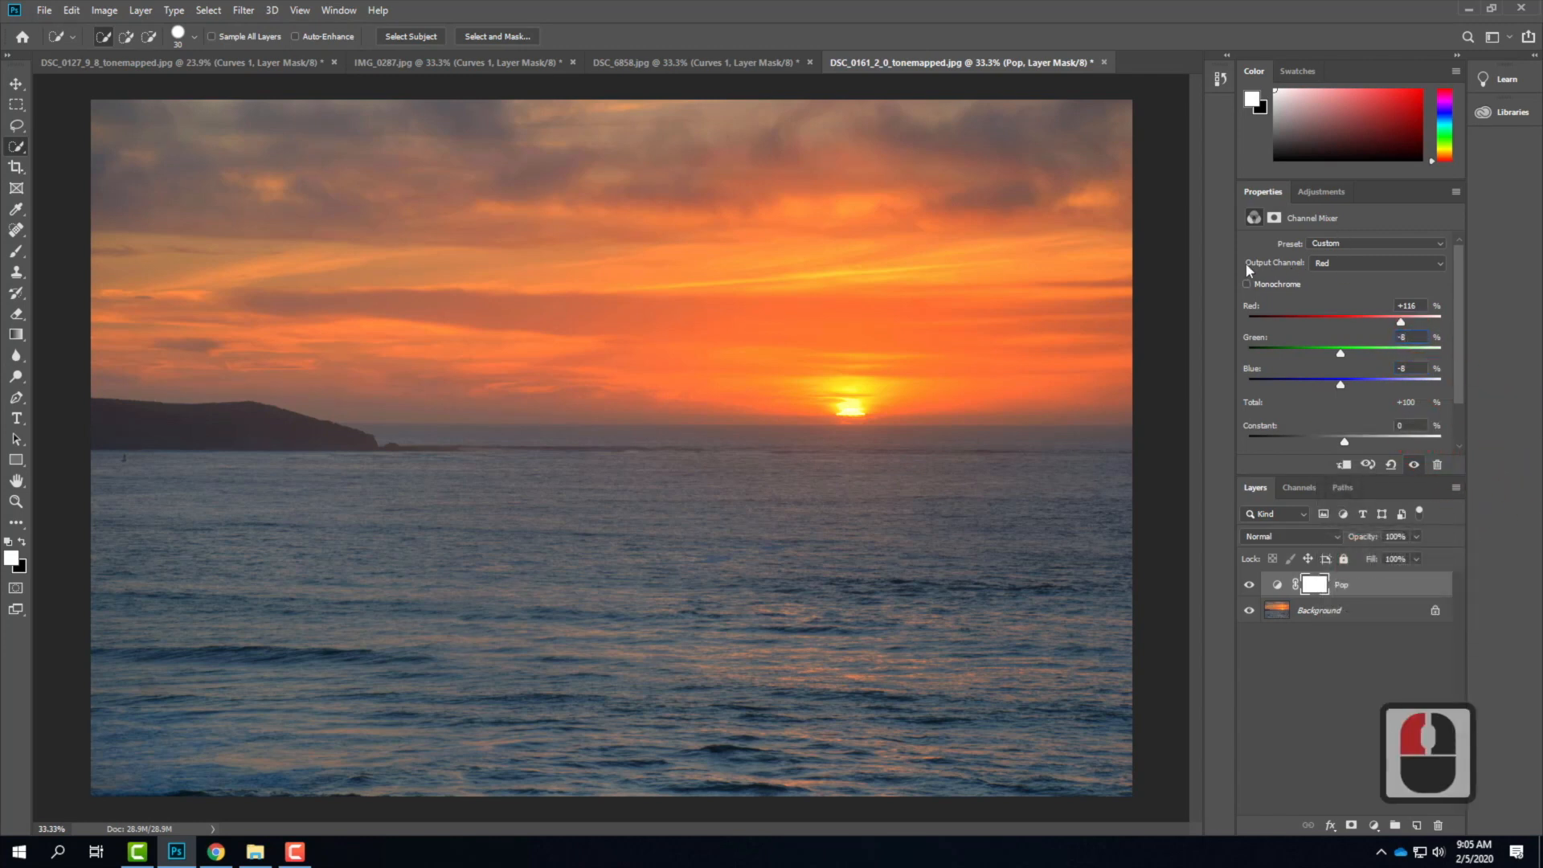
For the Pop layer's Green output channel, set green to +116%, red to -8% and blue to -8%.
click(1326, 264)
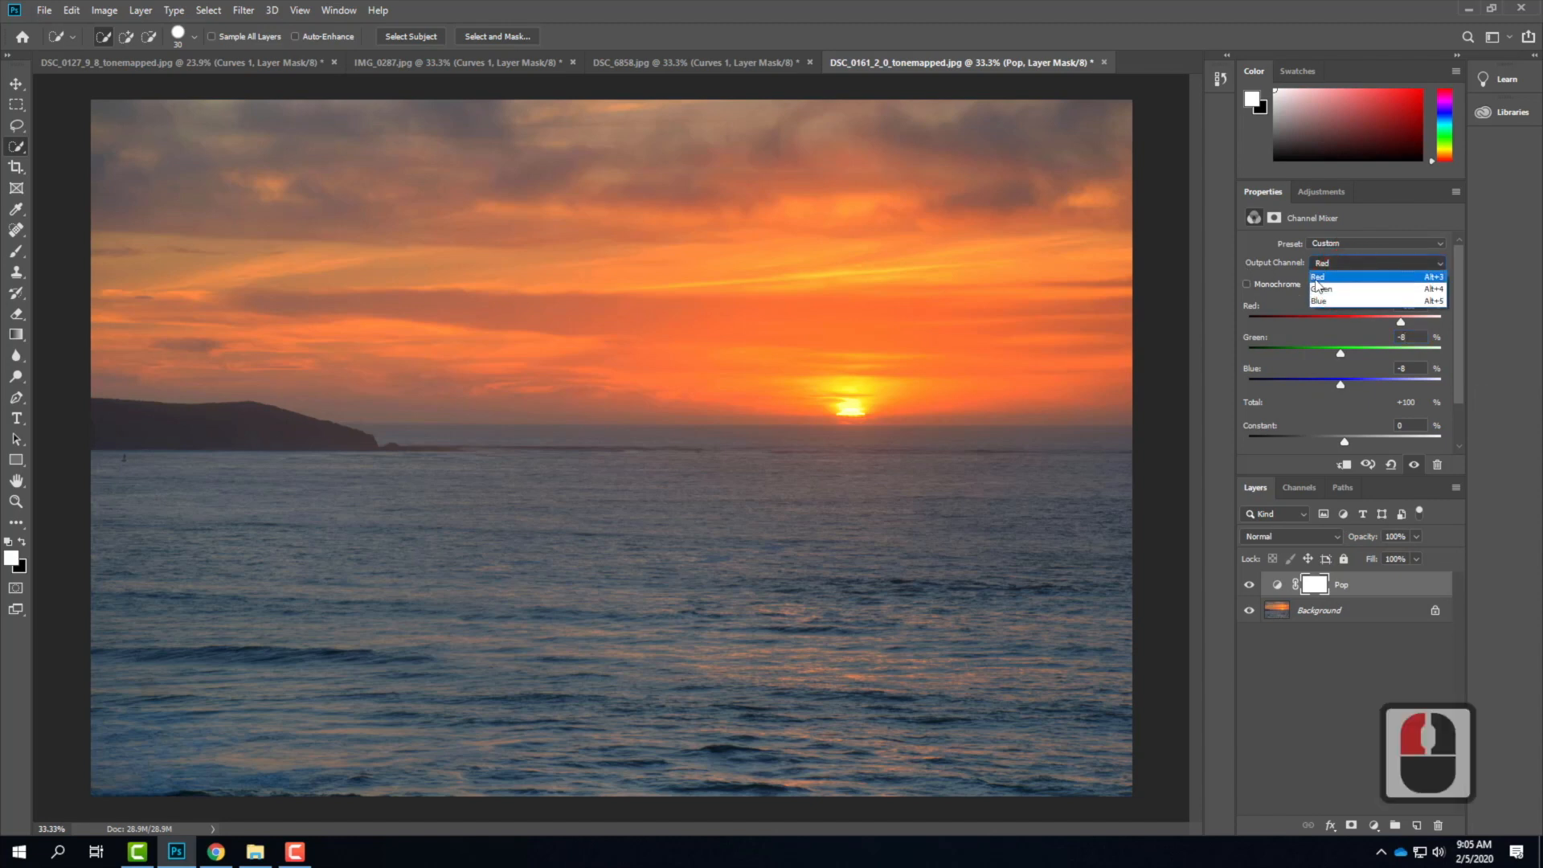
click(1319, 291)
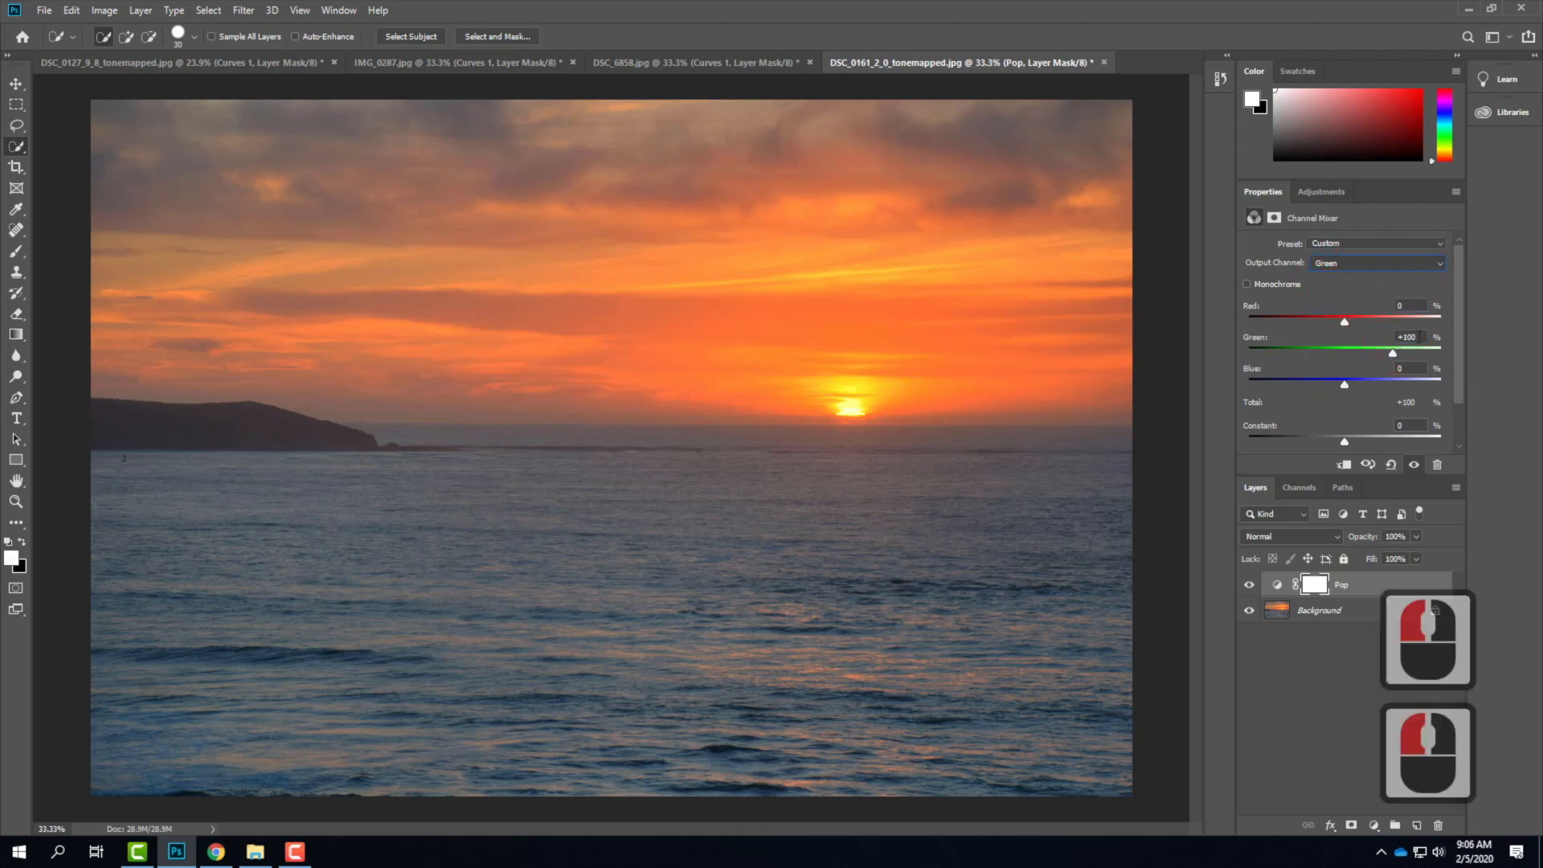
click(1363, 329)
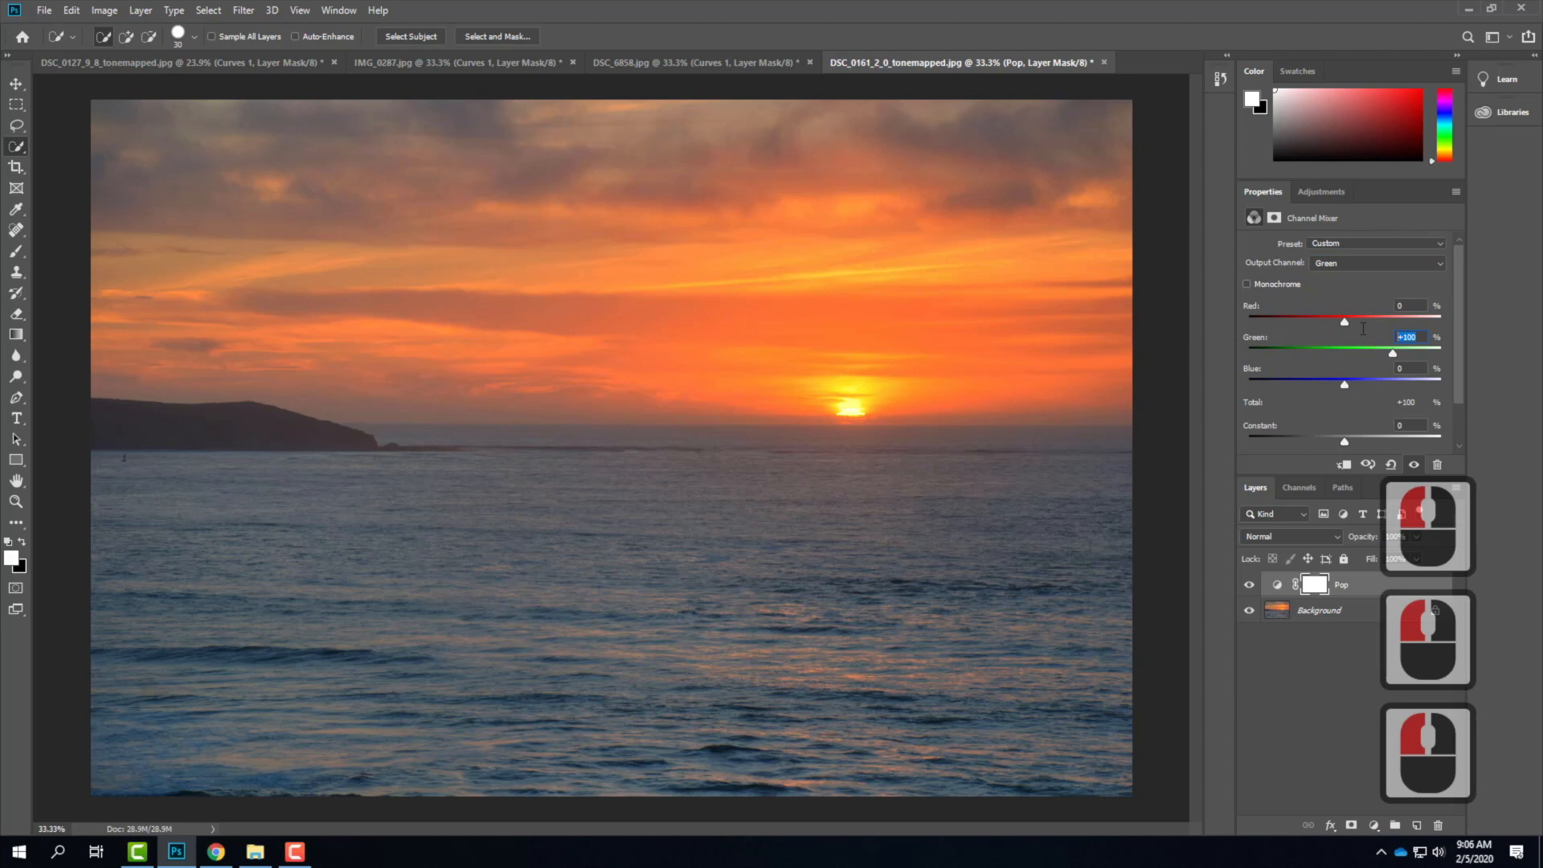
text(116)
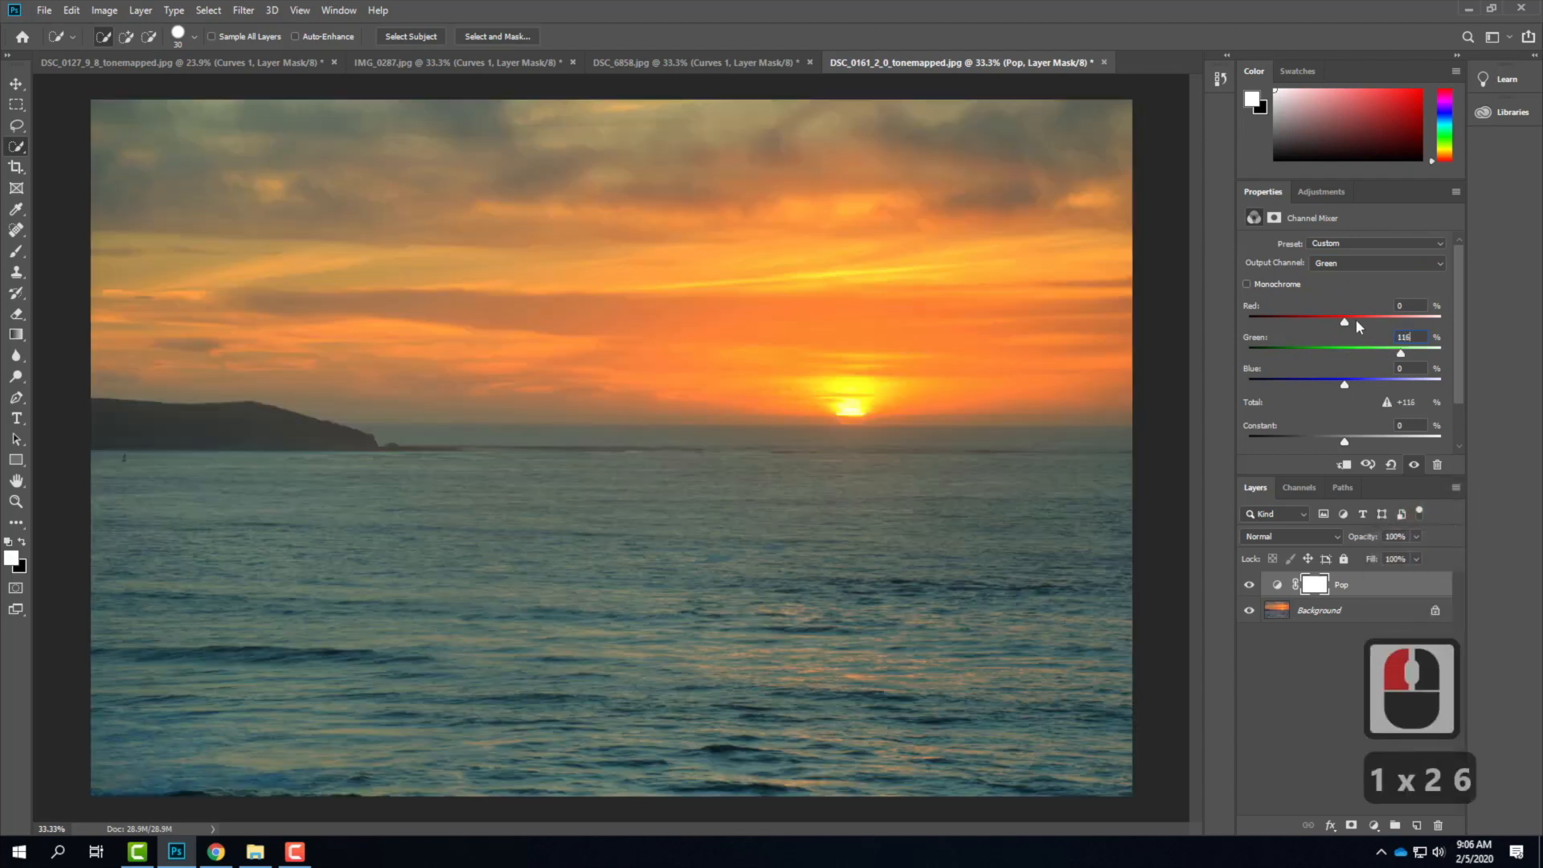
click(1418, 306)
text(-8)
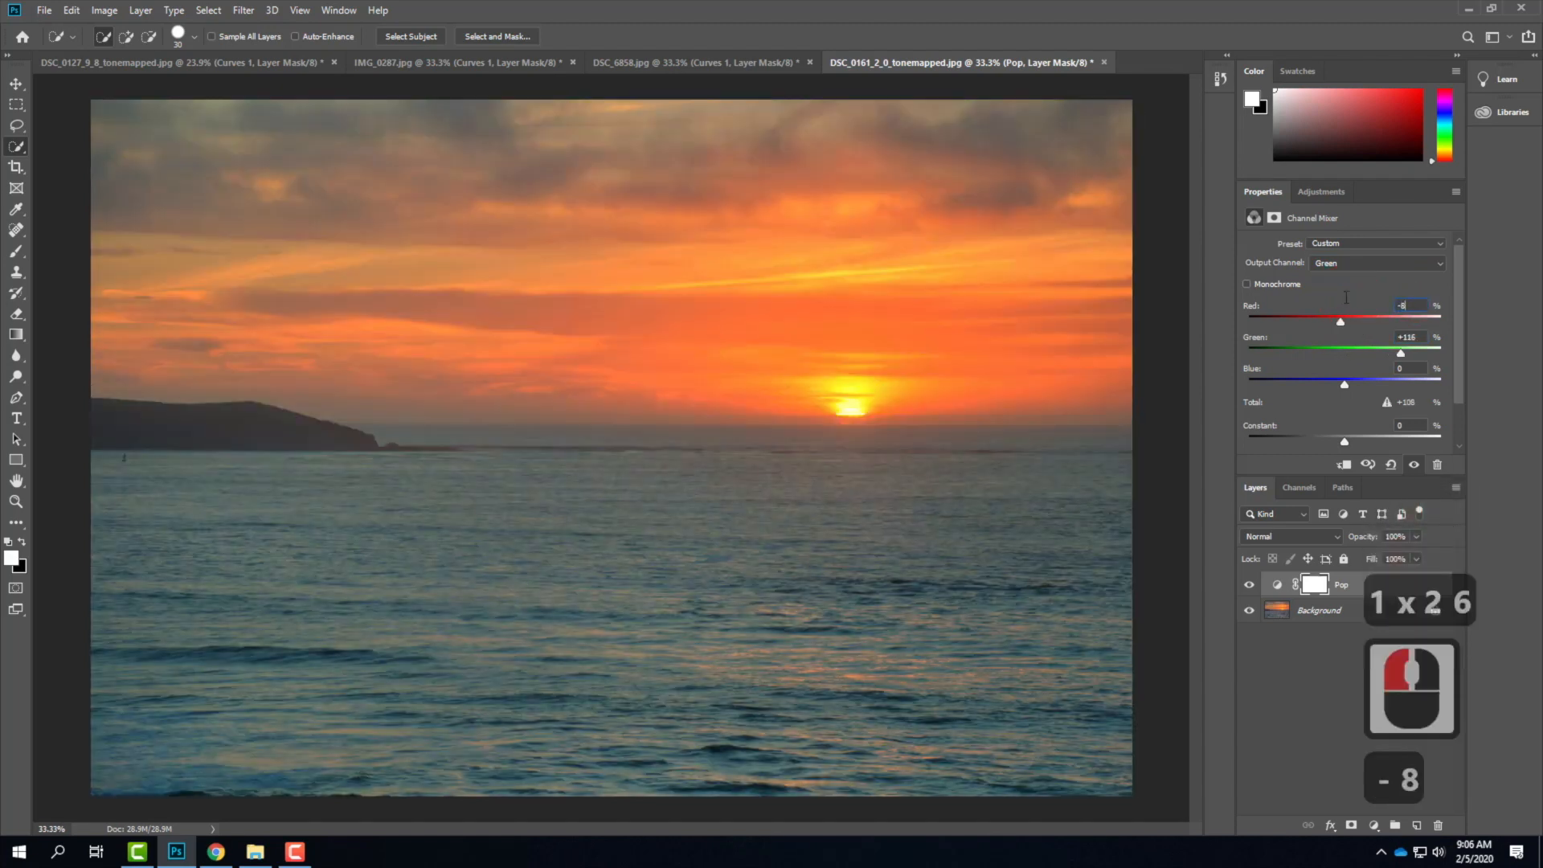
click(1406, 368)
text(-8)
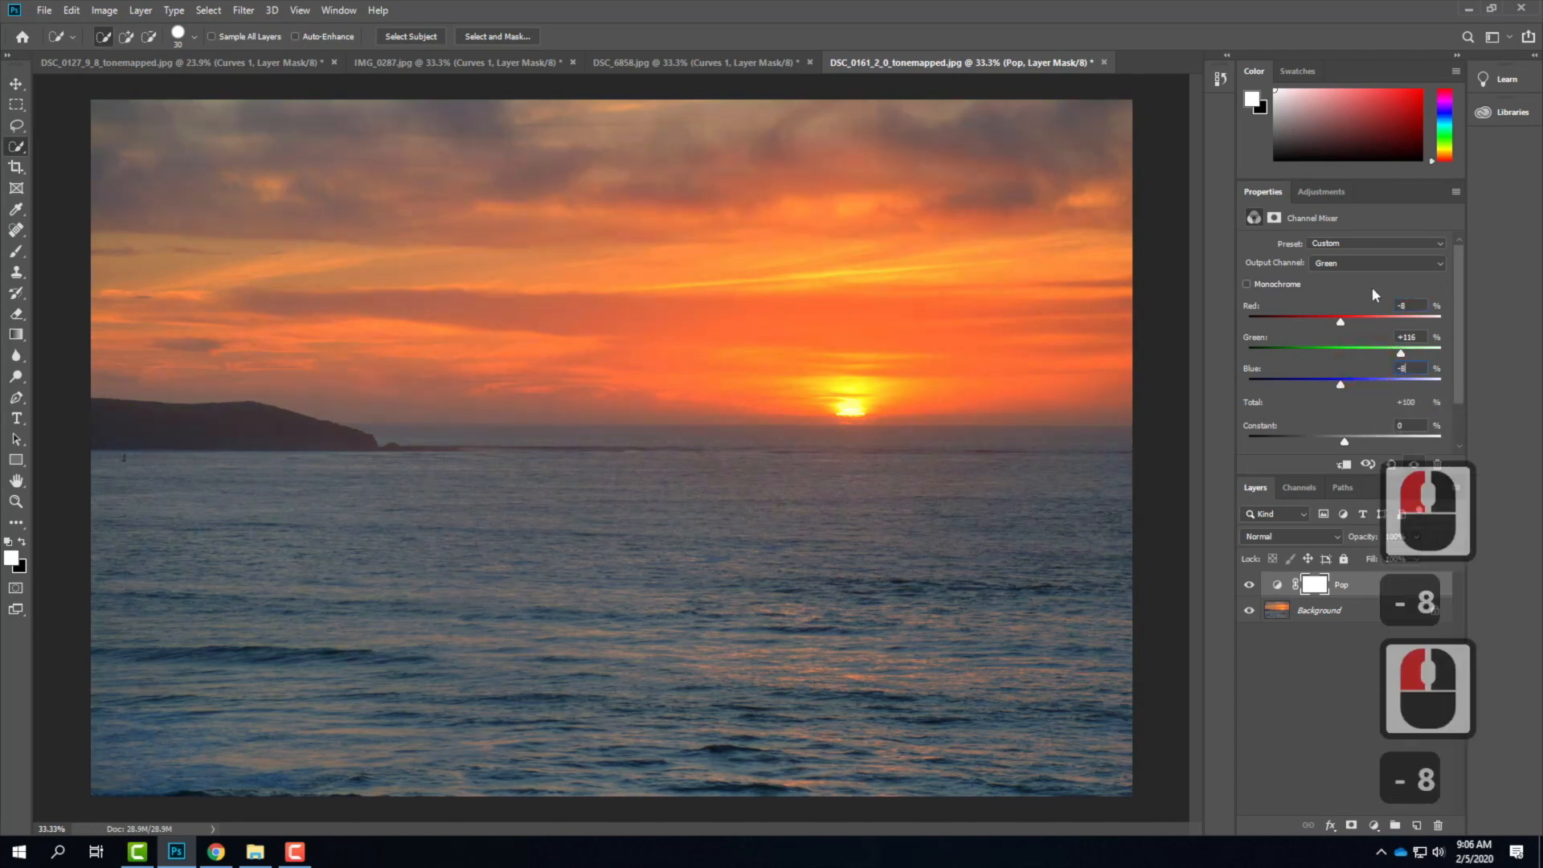
For the Pop layer's Blue output channel, set blue to +116%, green to -8% and red to -8%.
click(1338, 264)
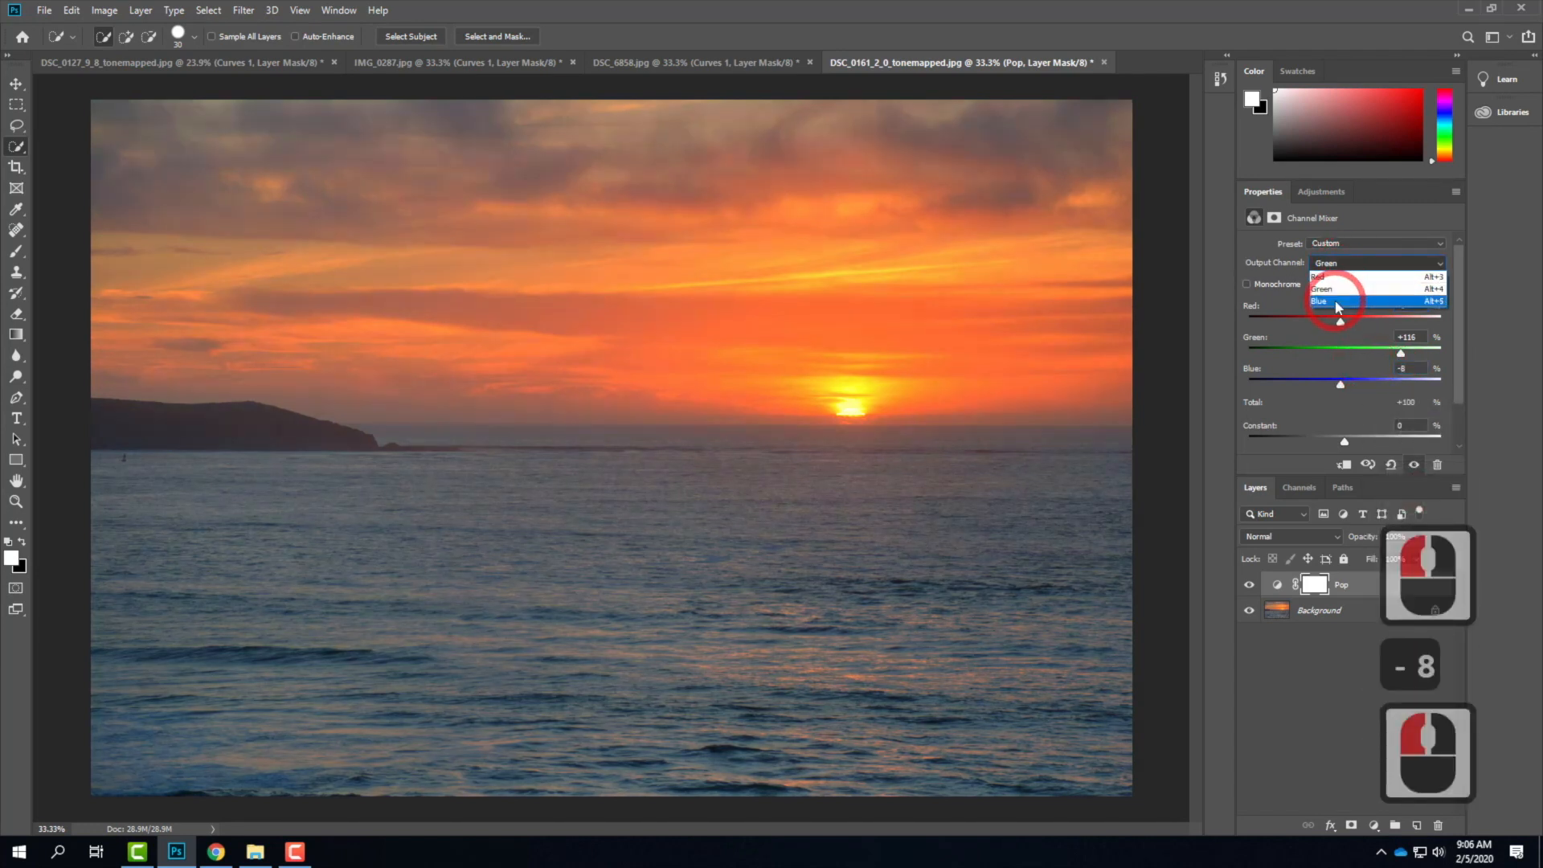
click(1333, 301)
click(1413, 368)
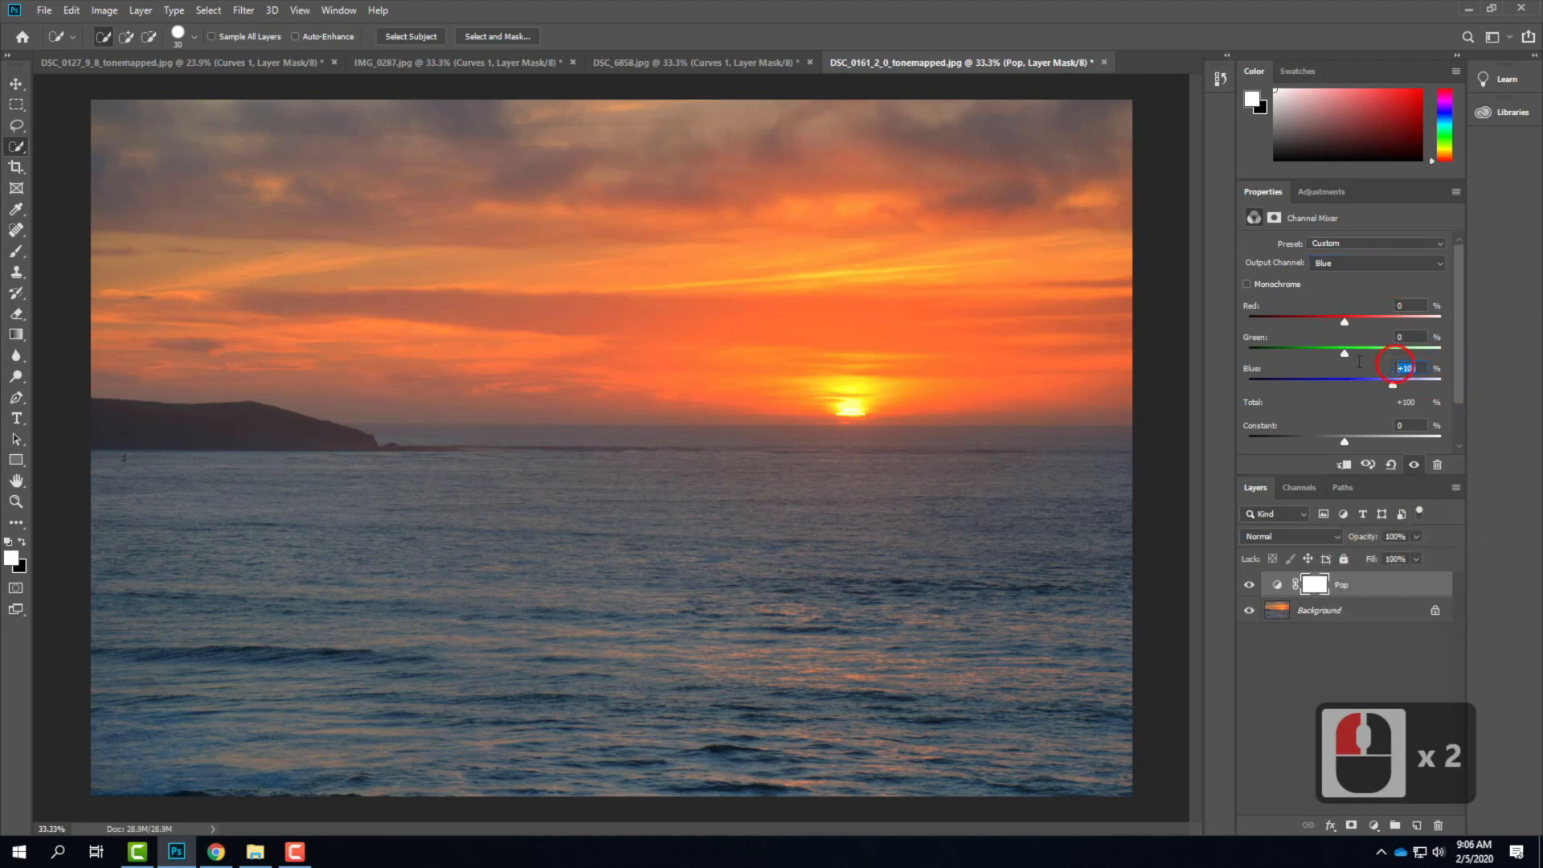
text(116)
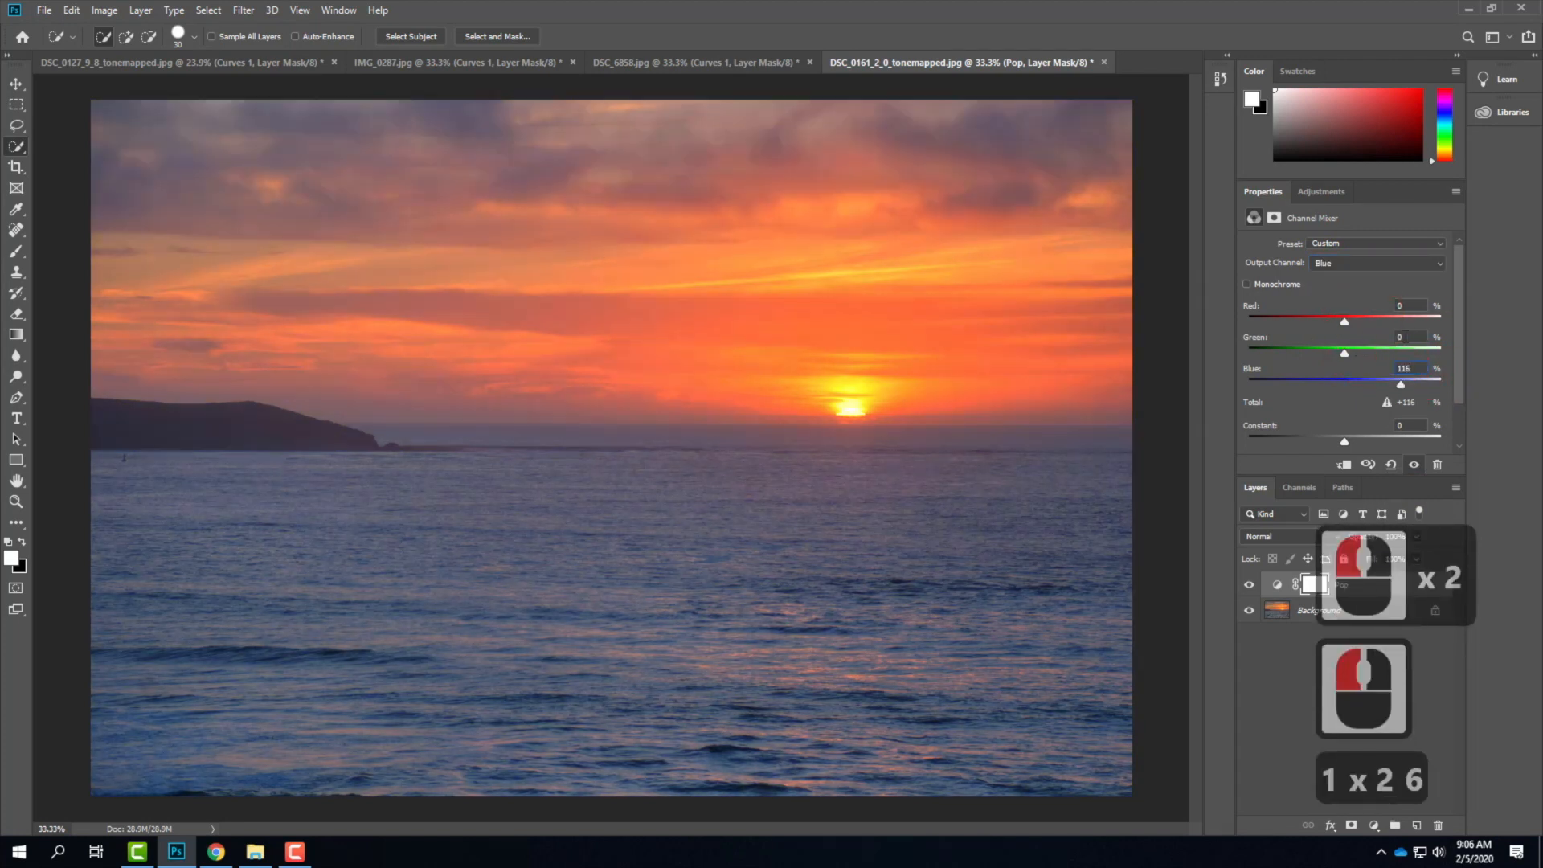
click(1406, 337)
text(-8)
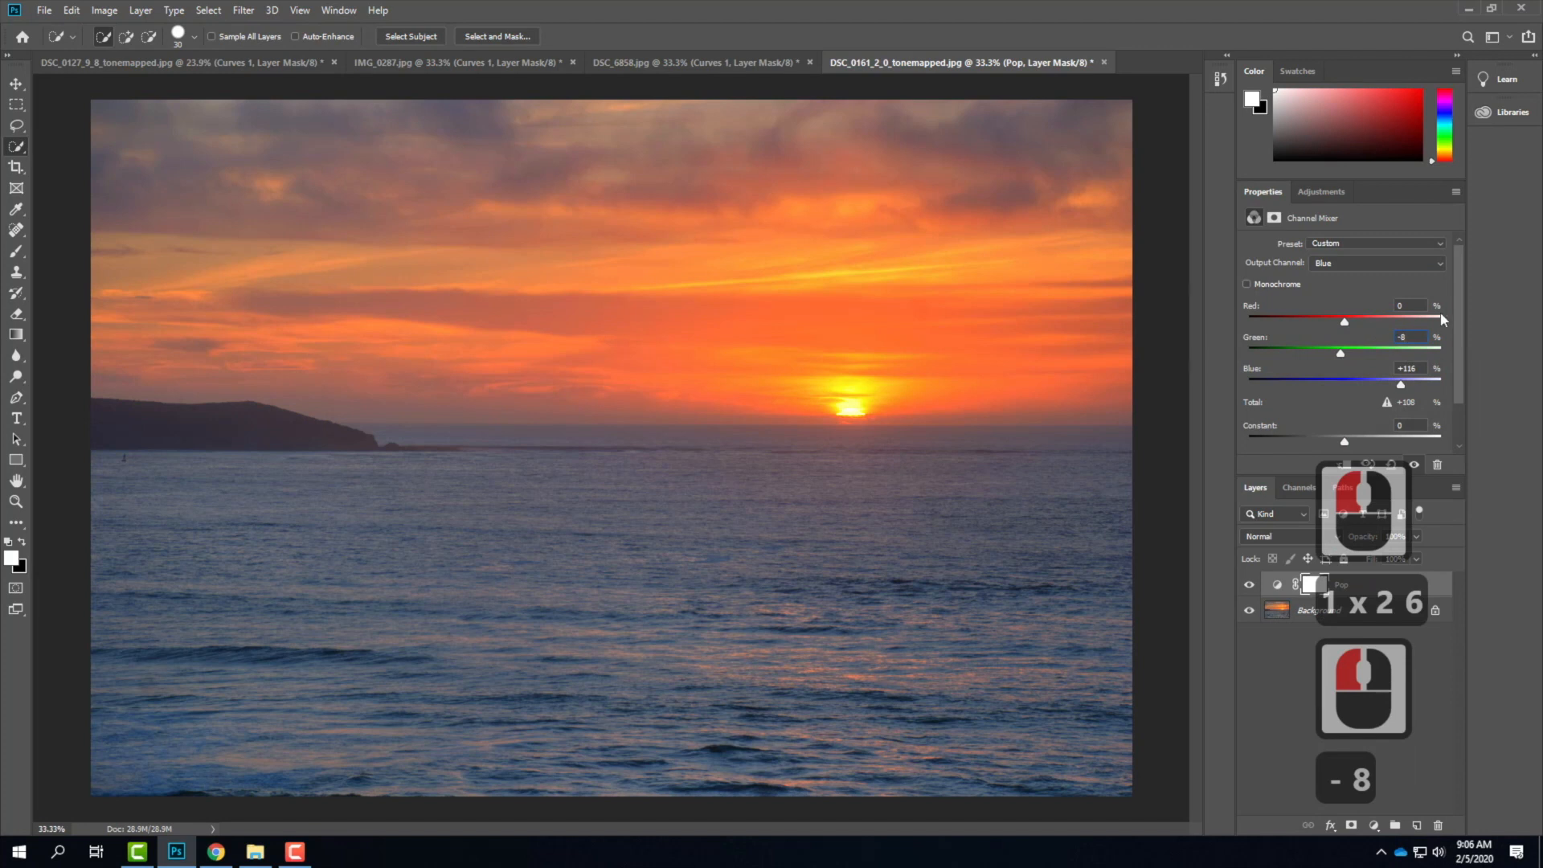
click(1344, 293)
text(-8)
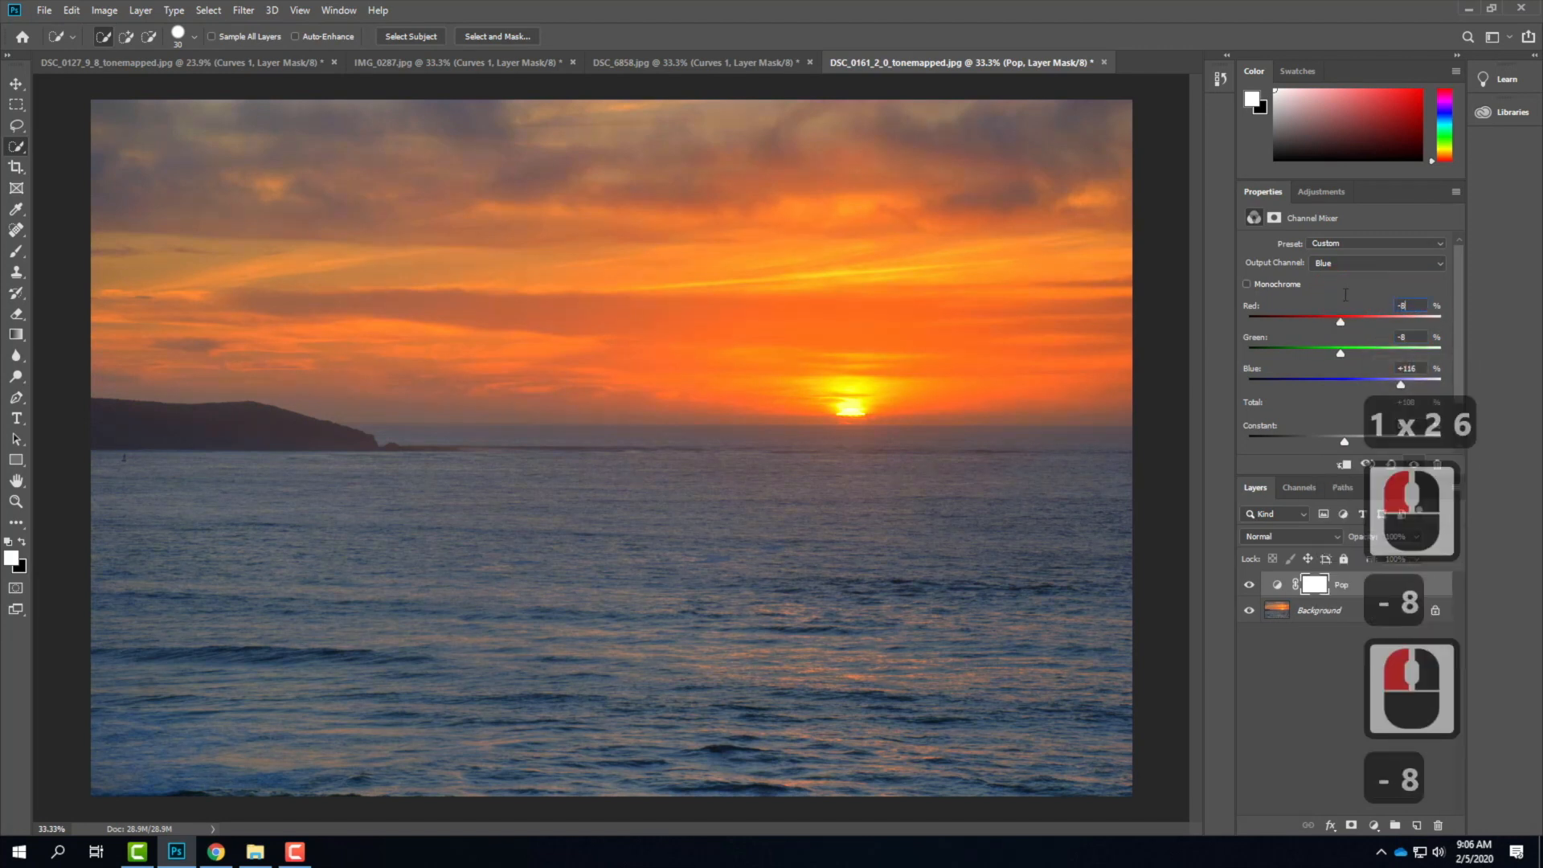
click(1402, 265)
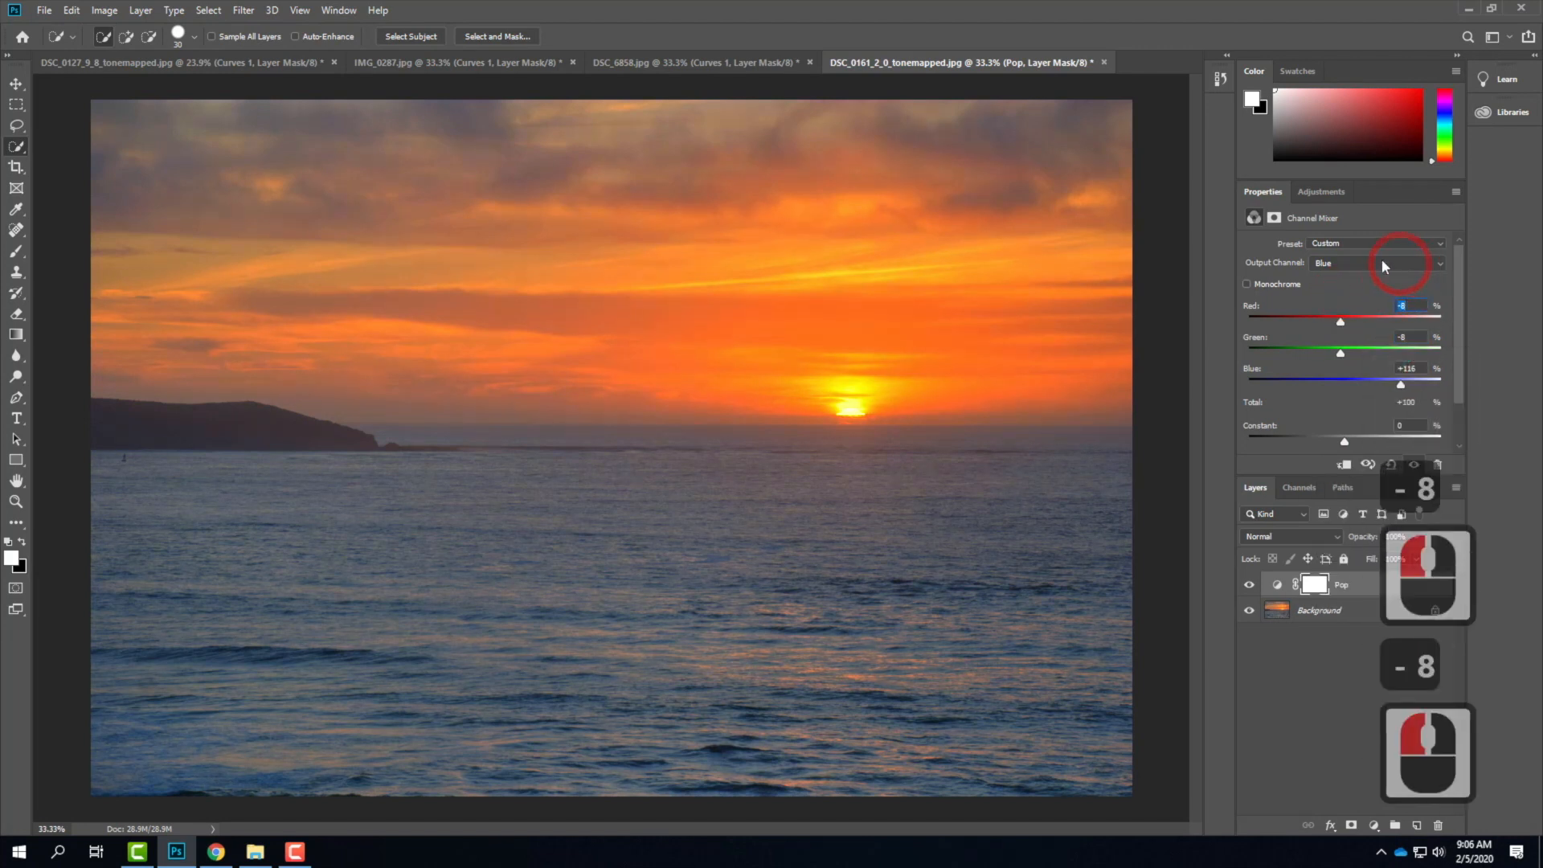
click(1323, 262)
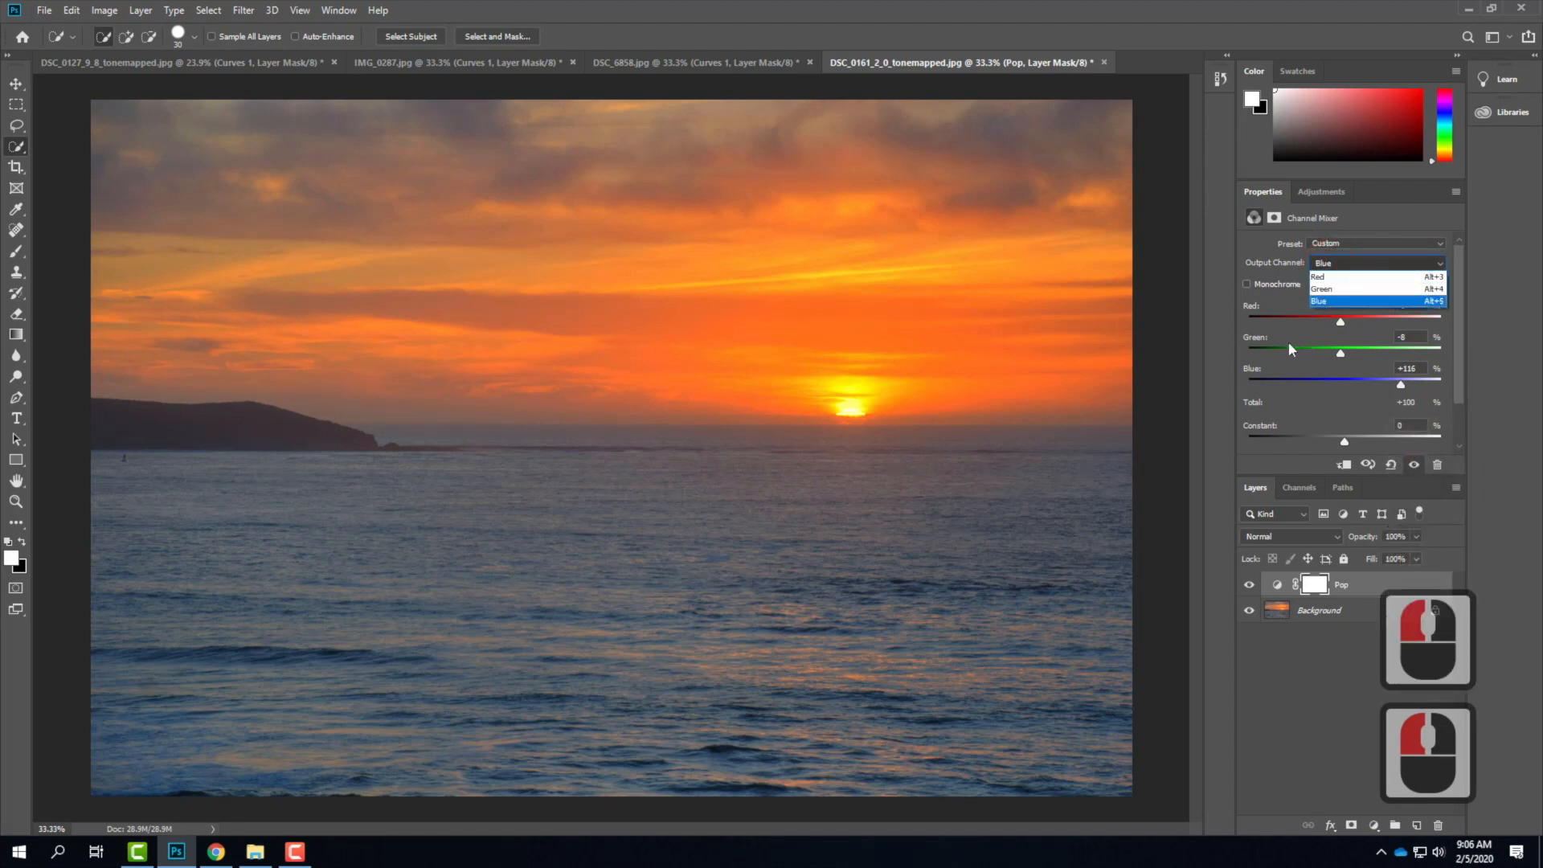
click(1300, 405)
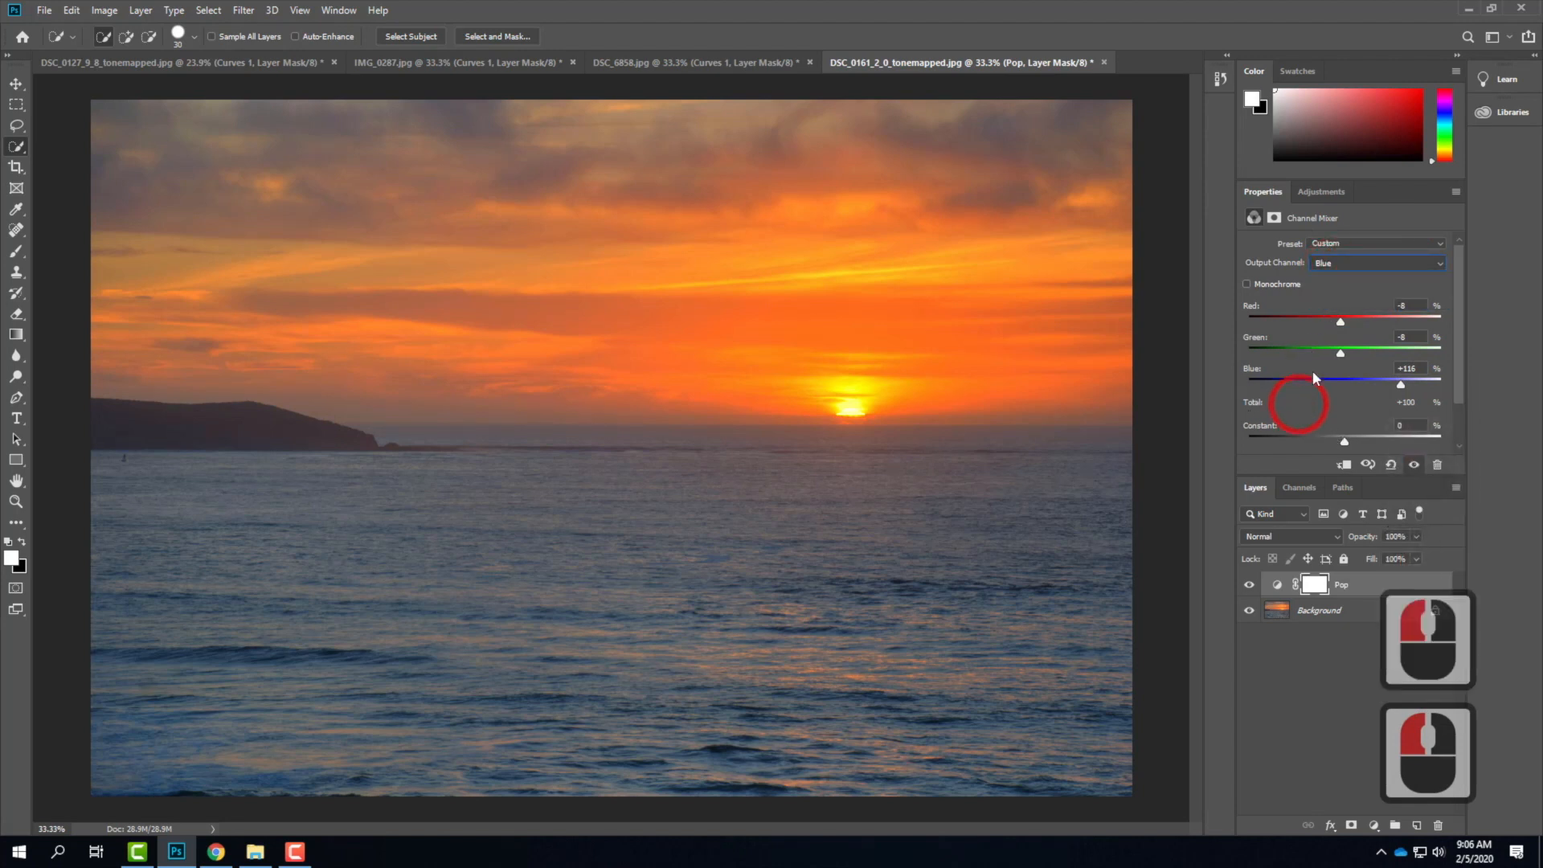
Toggle the sunset photo's Pop layer off and on to compare the colors with and without it.
click(1250, 586)
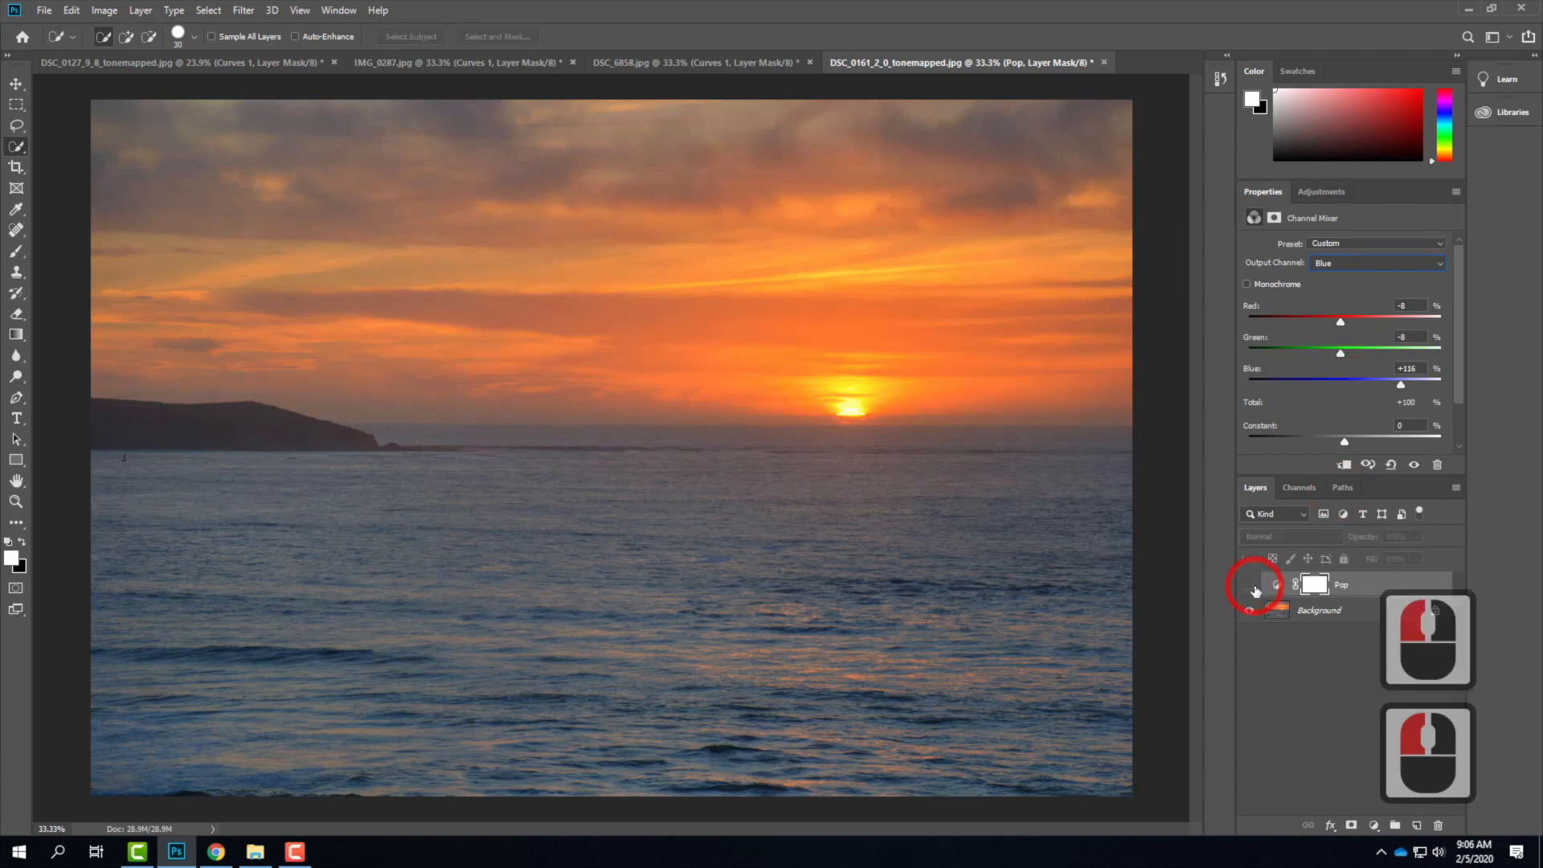
click(1252, 588)
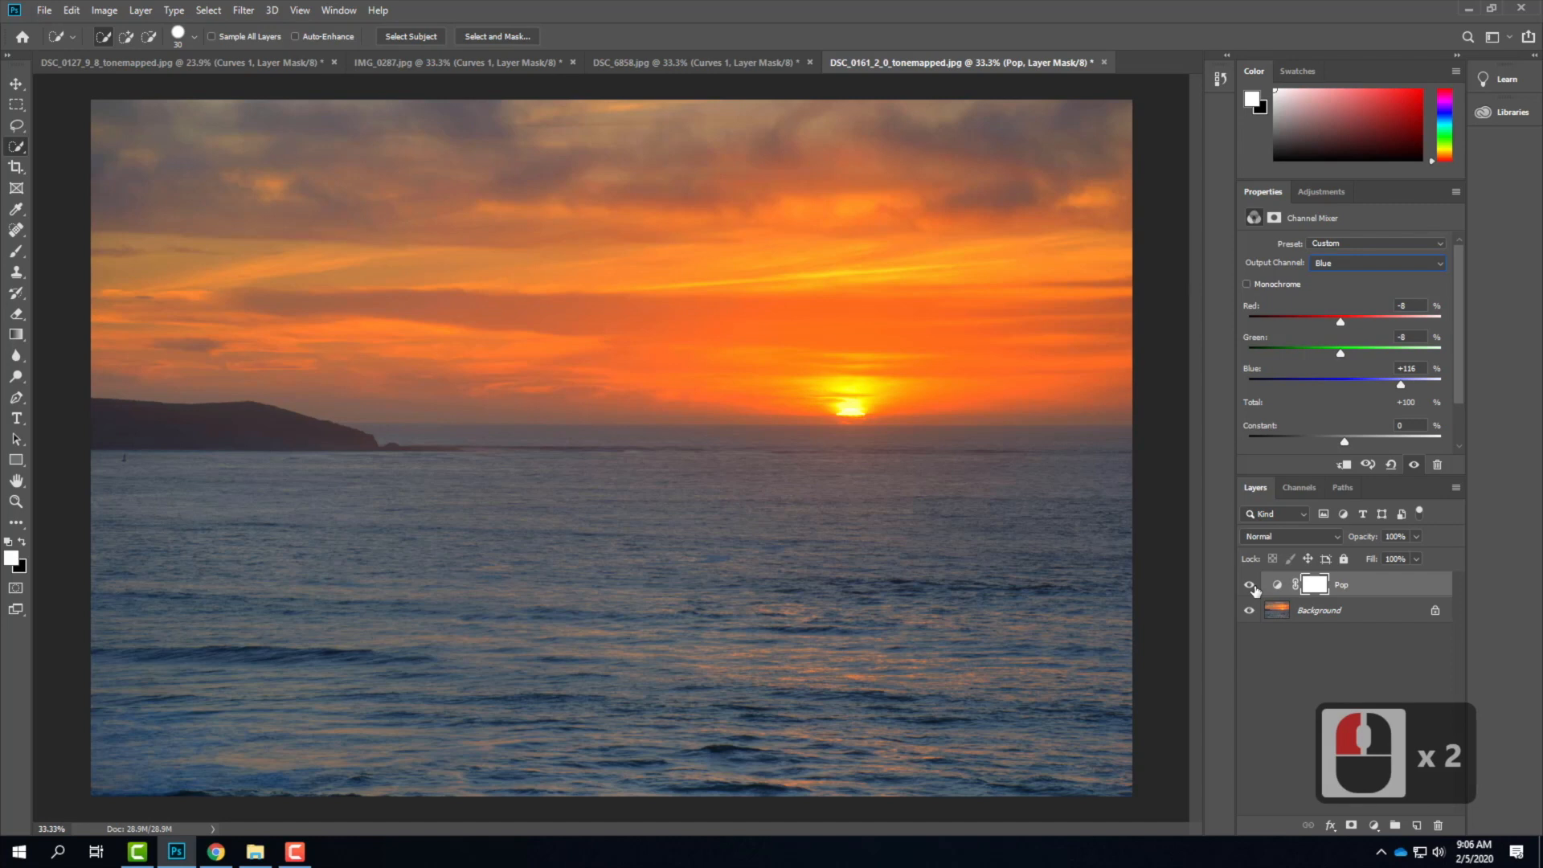
click(1248, 587)
click(1247, 588)
click(1247, 588)
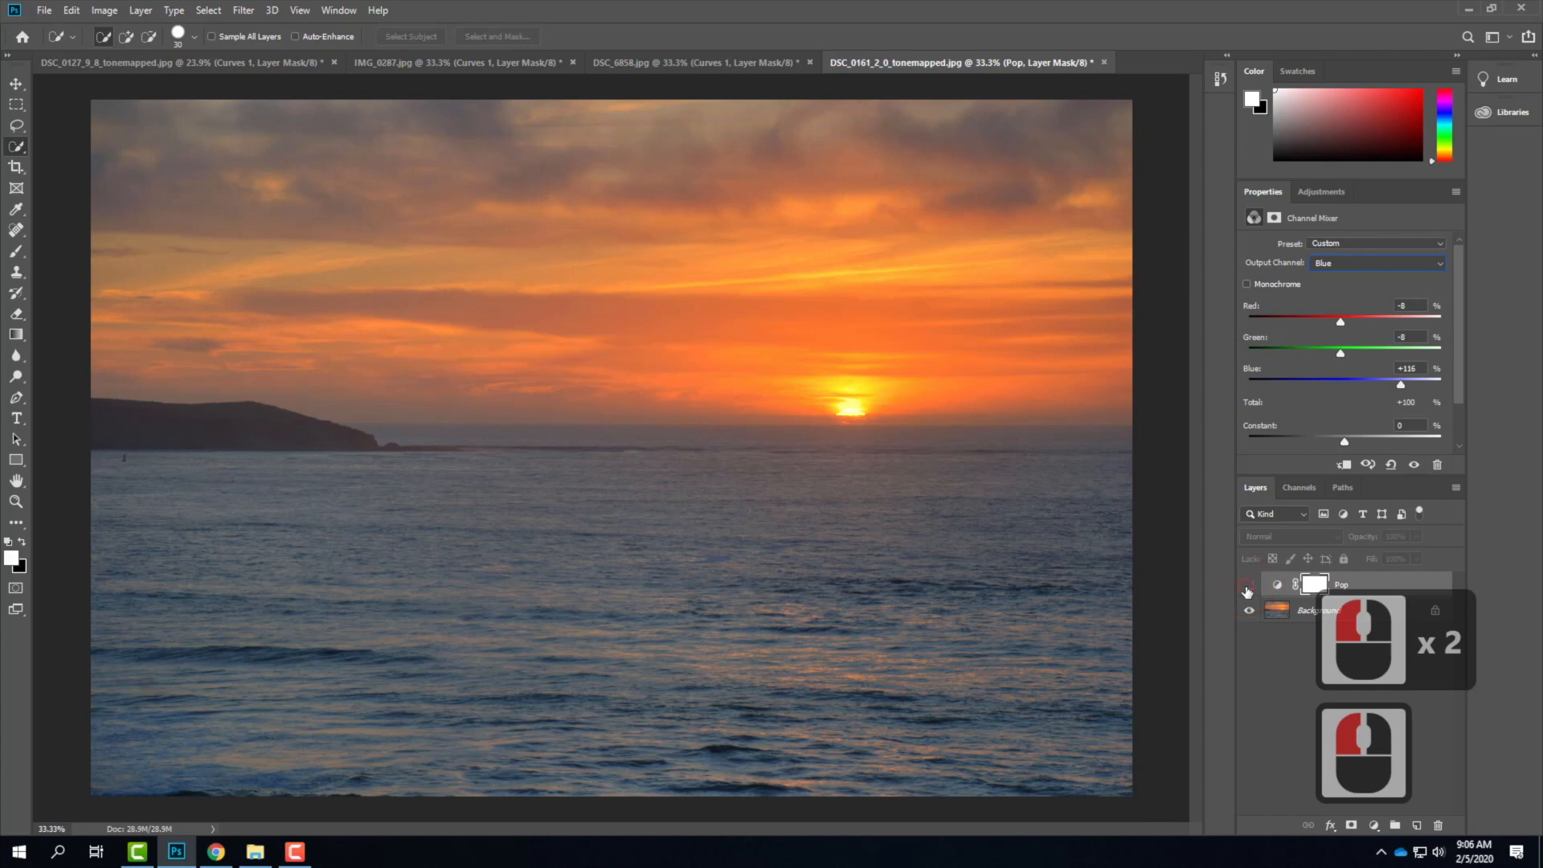
click(1247, 588)
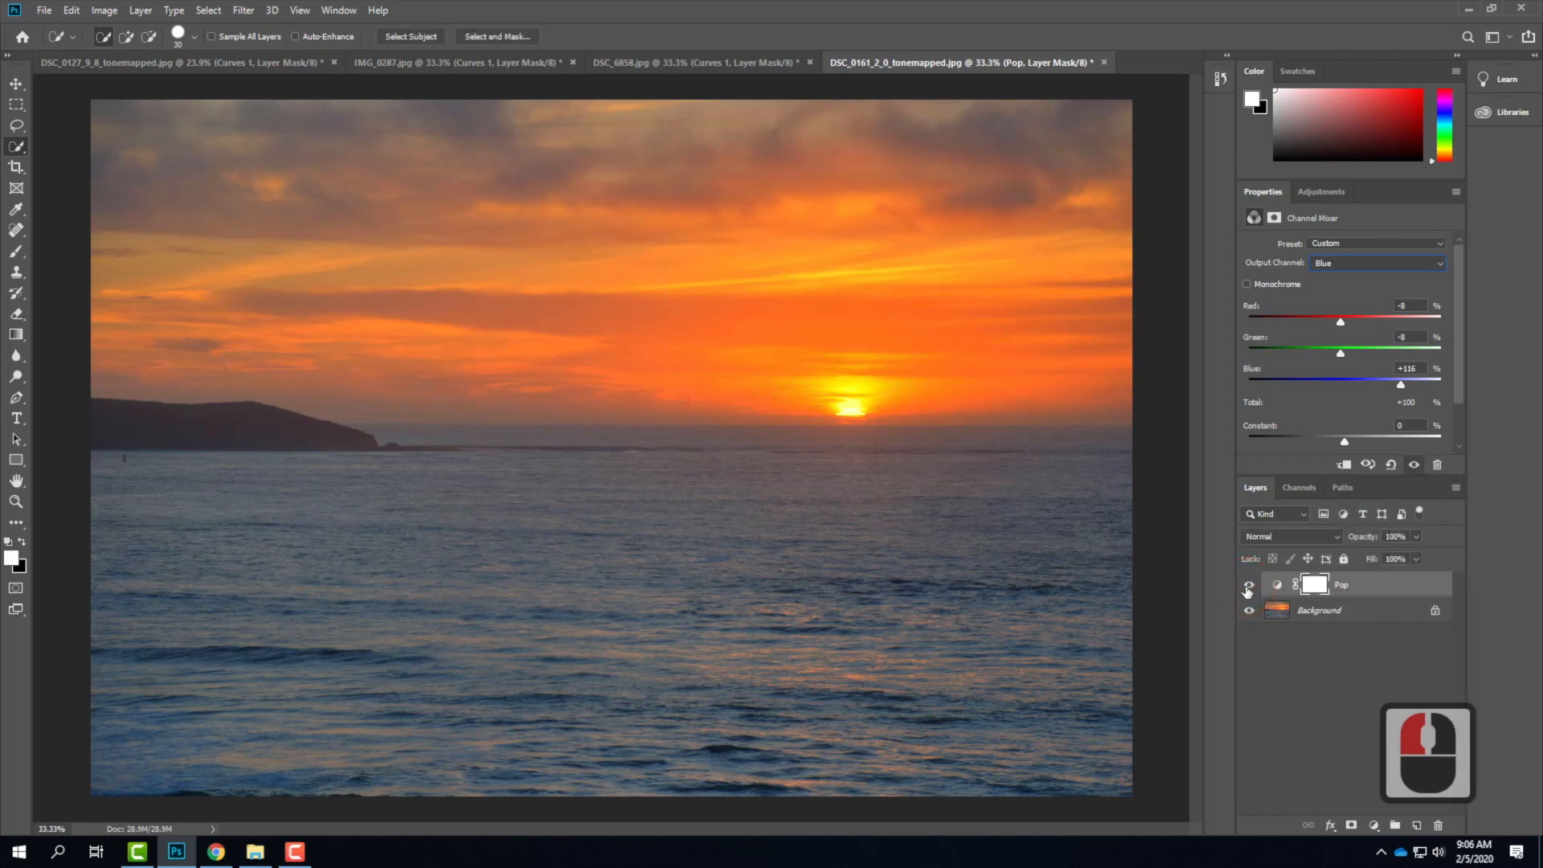
click(1247, 587)
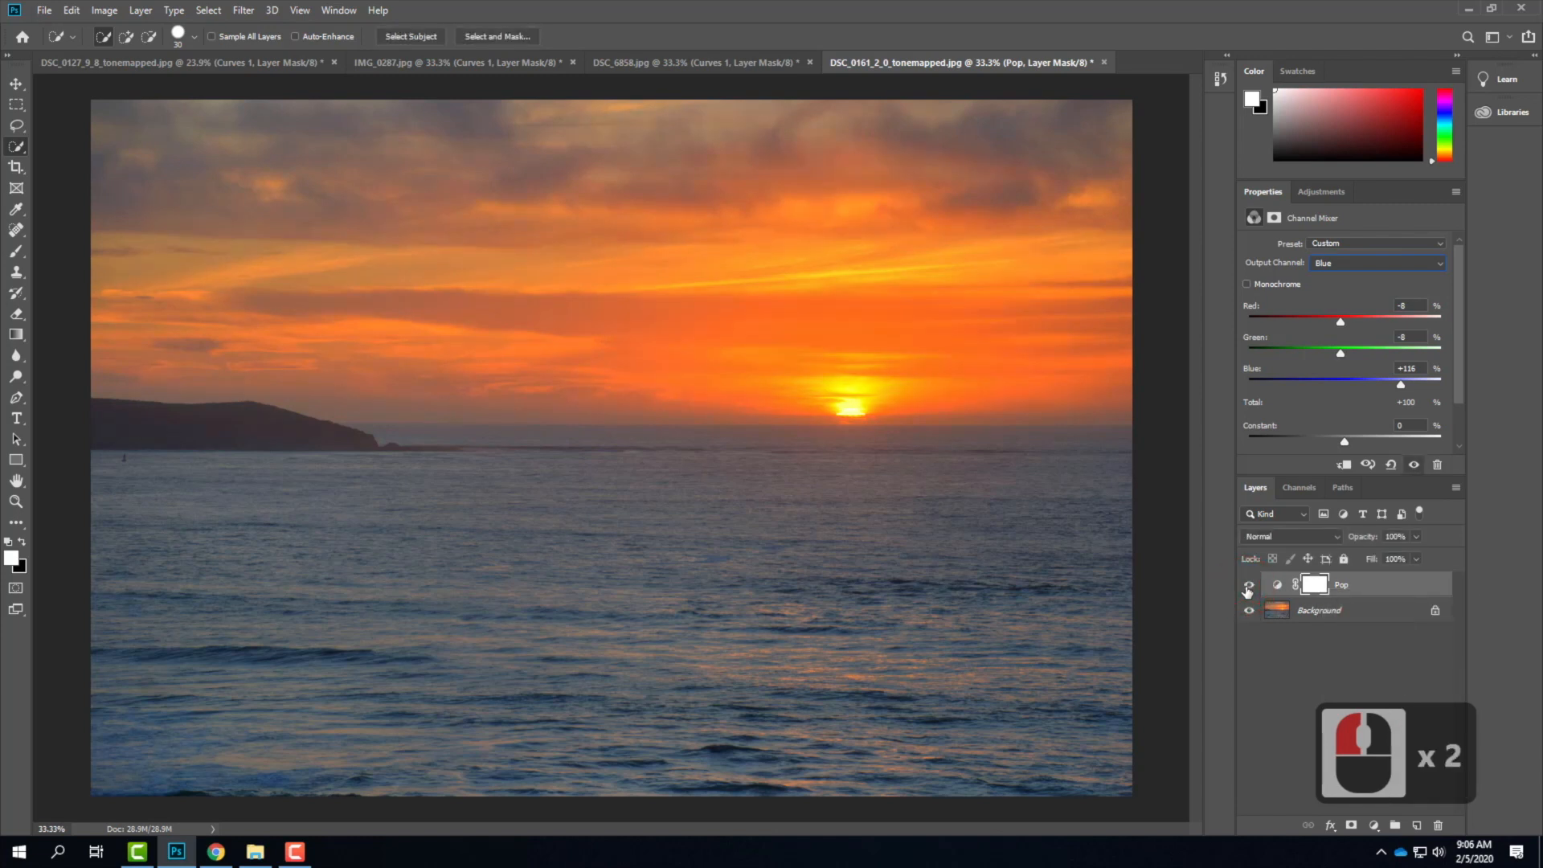
Switch to the pastry photo DSC_6858.jpg and add a Channel Mixer adjustment layer named Pop above Curves 1.
click(710, 68)
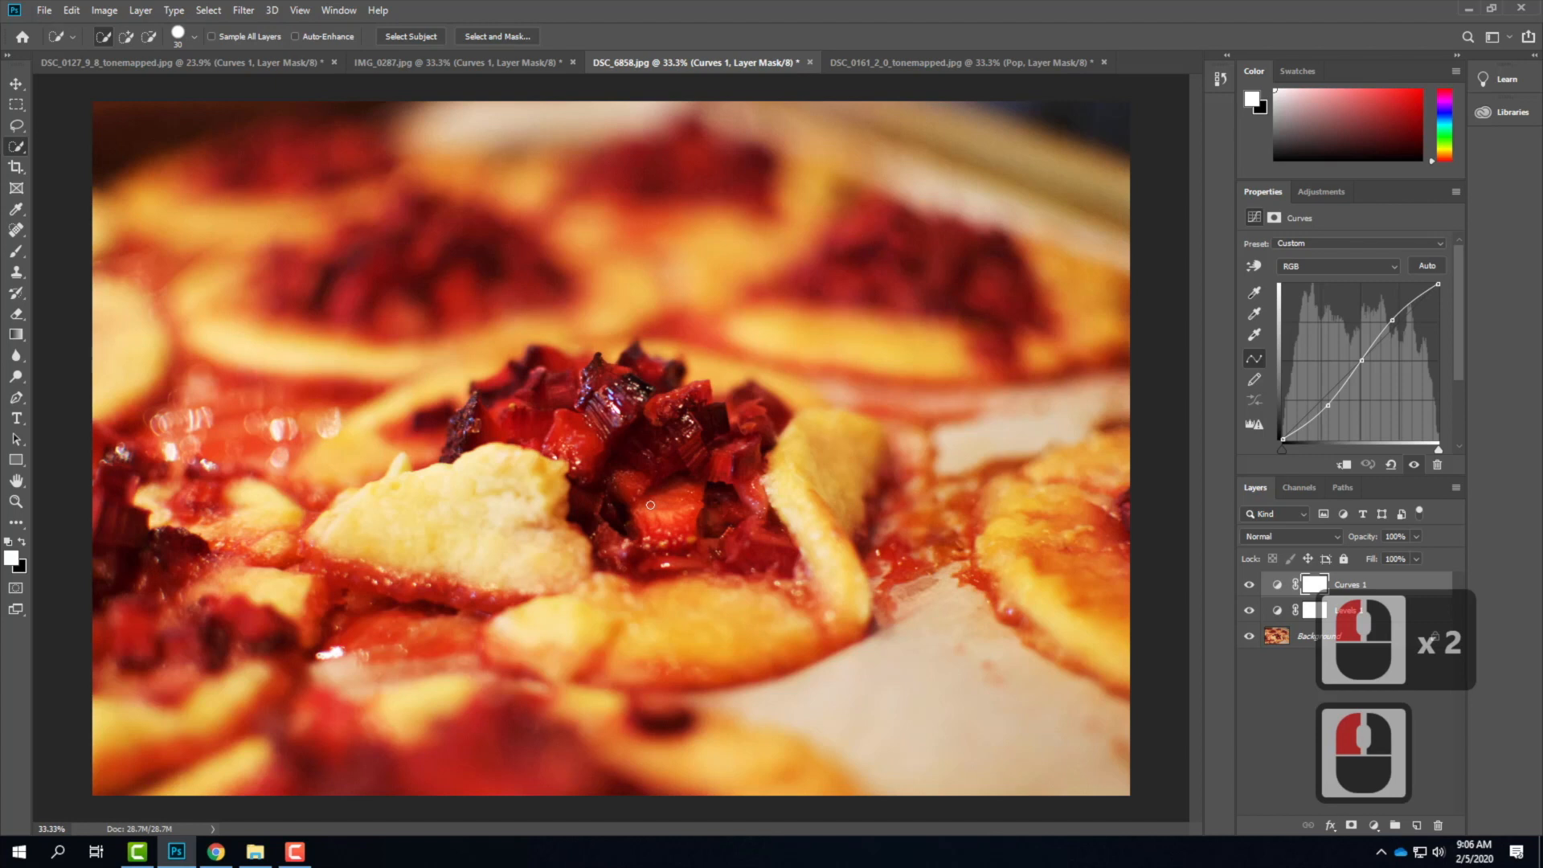
click(142, 11)
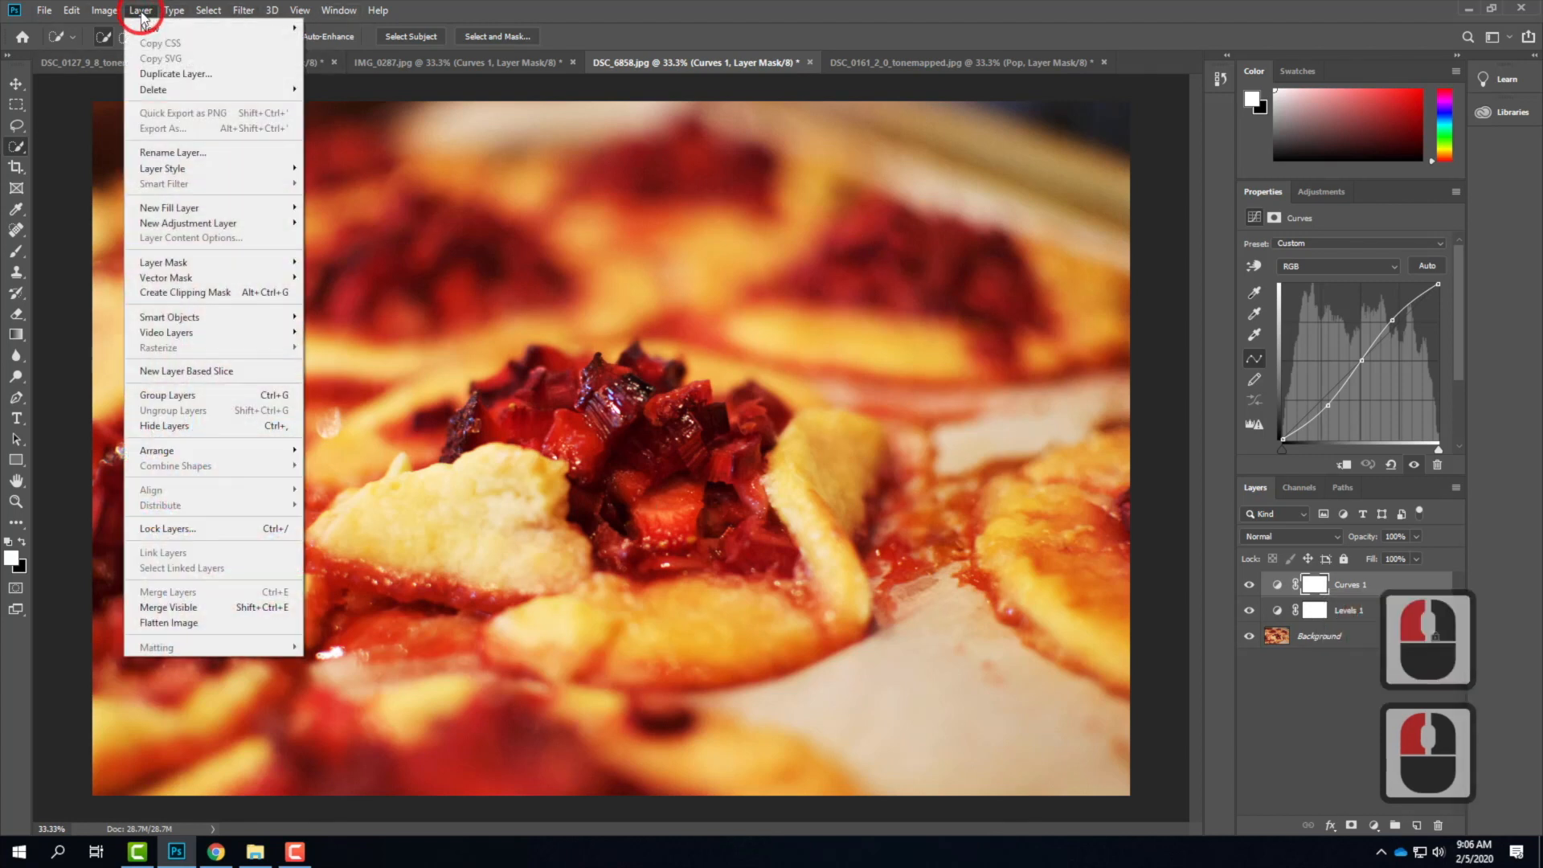
mouse_move(278, 224)
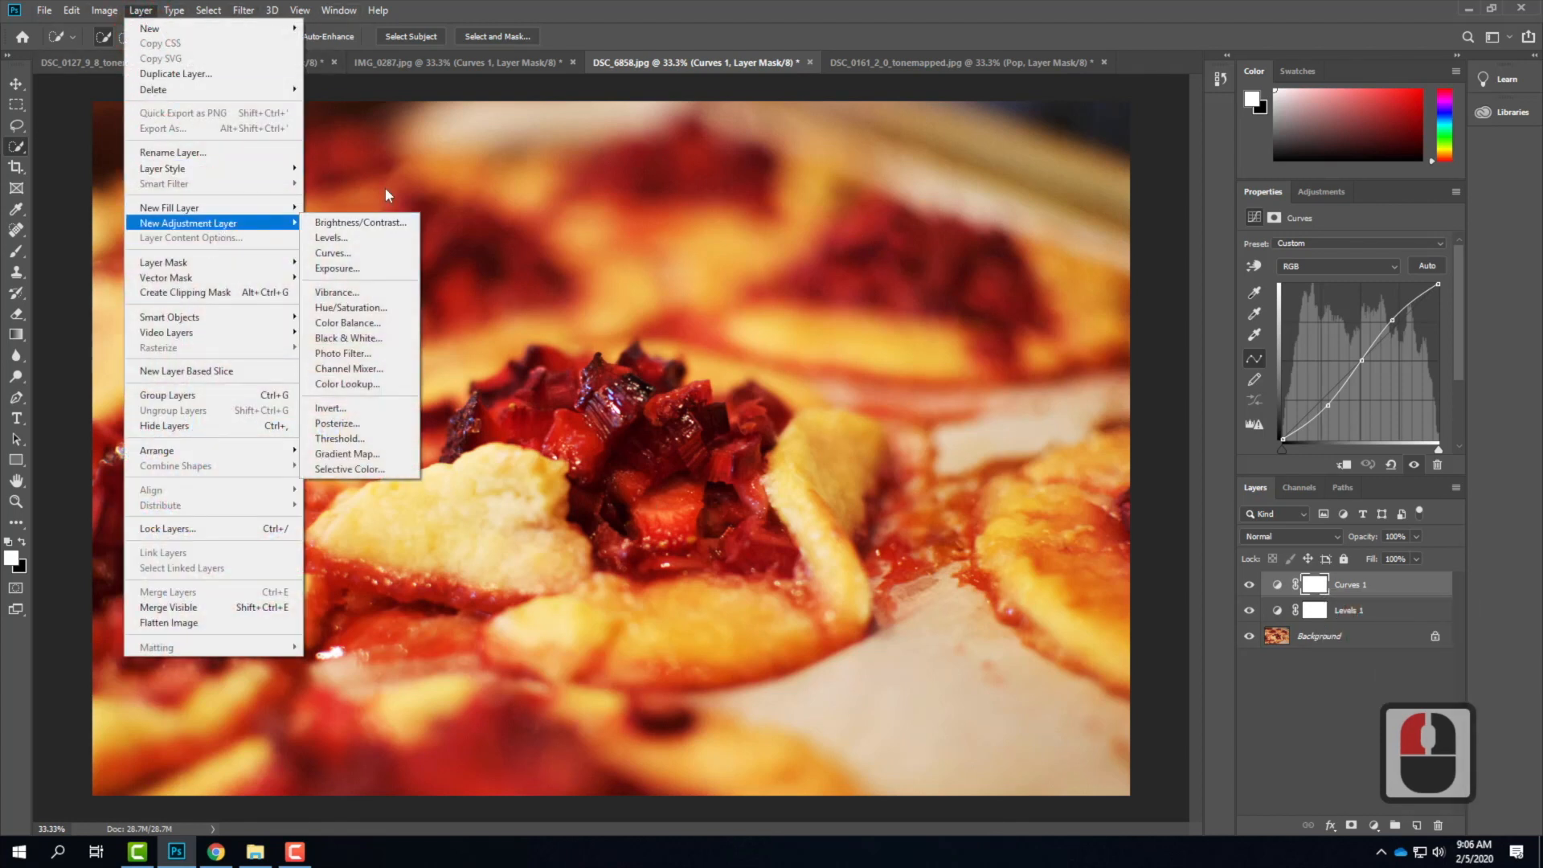
click(400, 368)
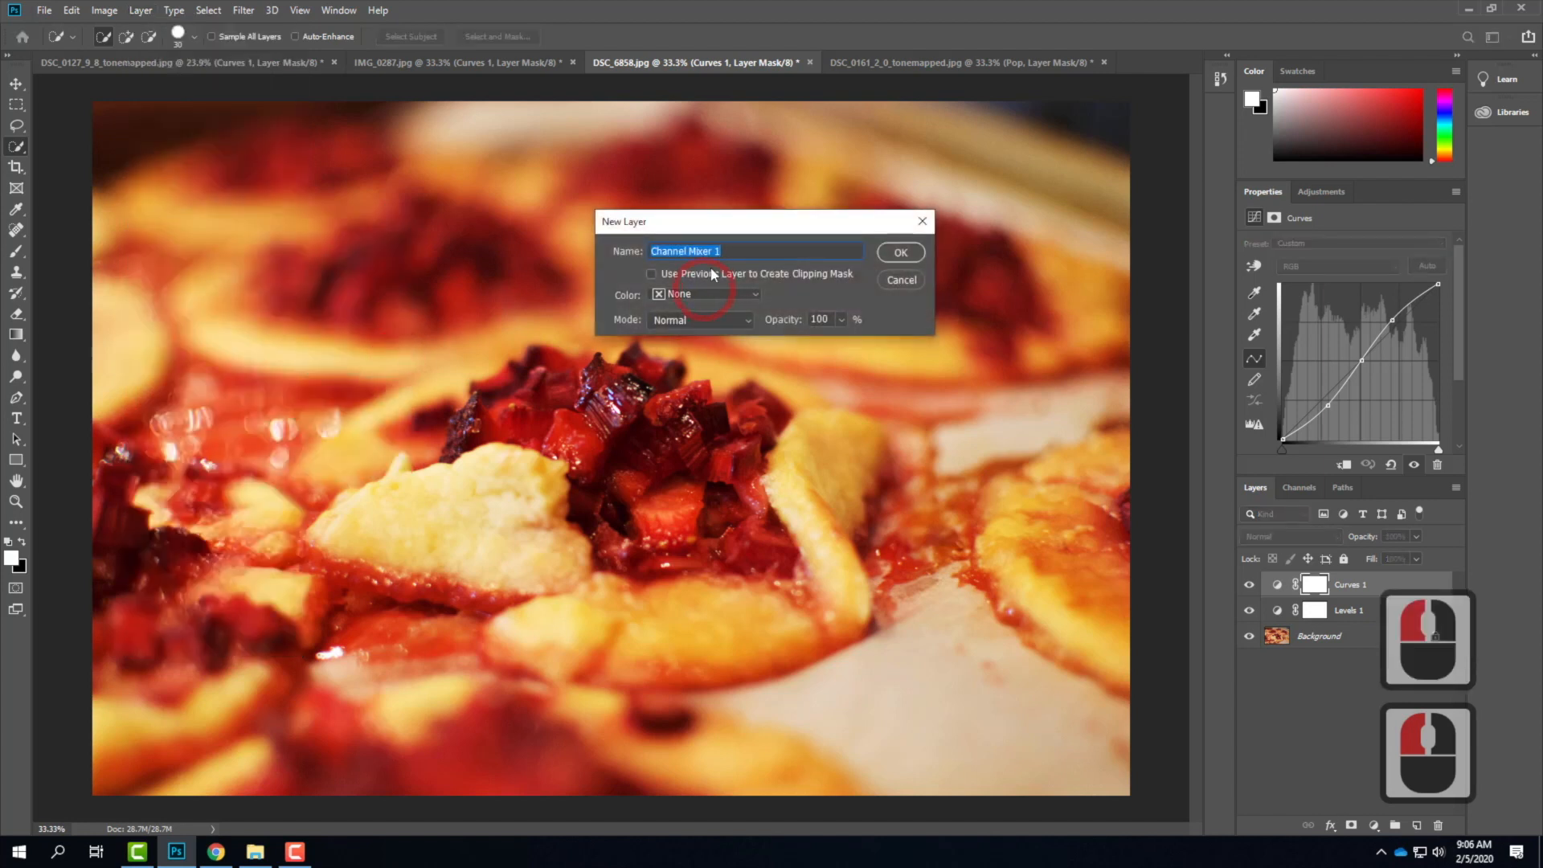
text(Pop)
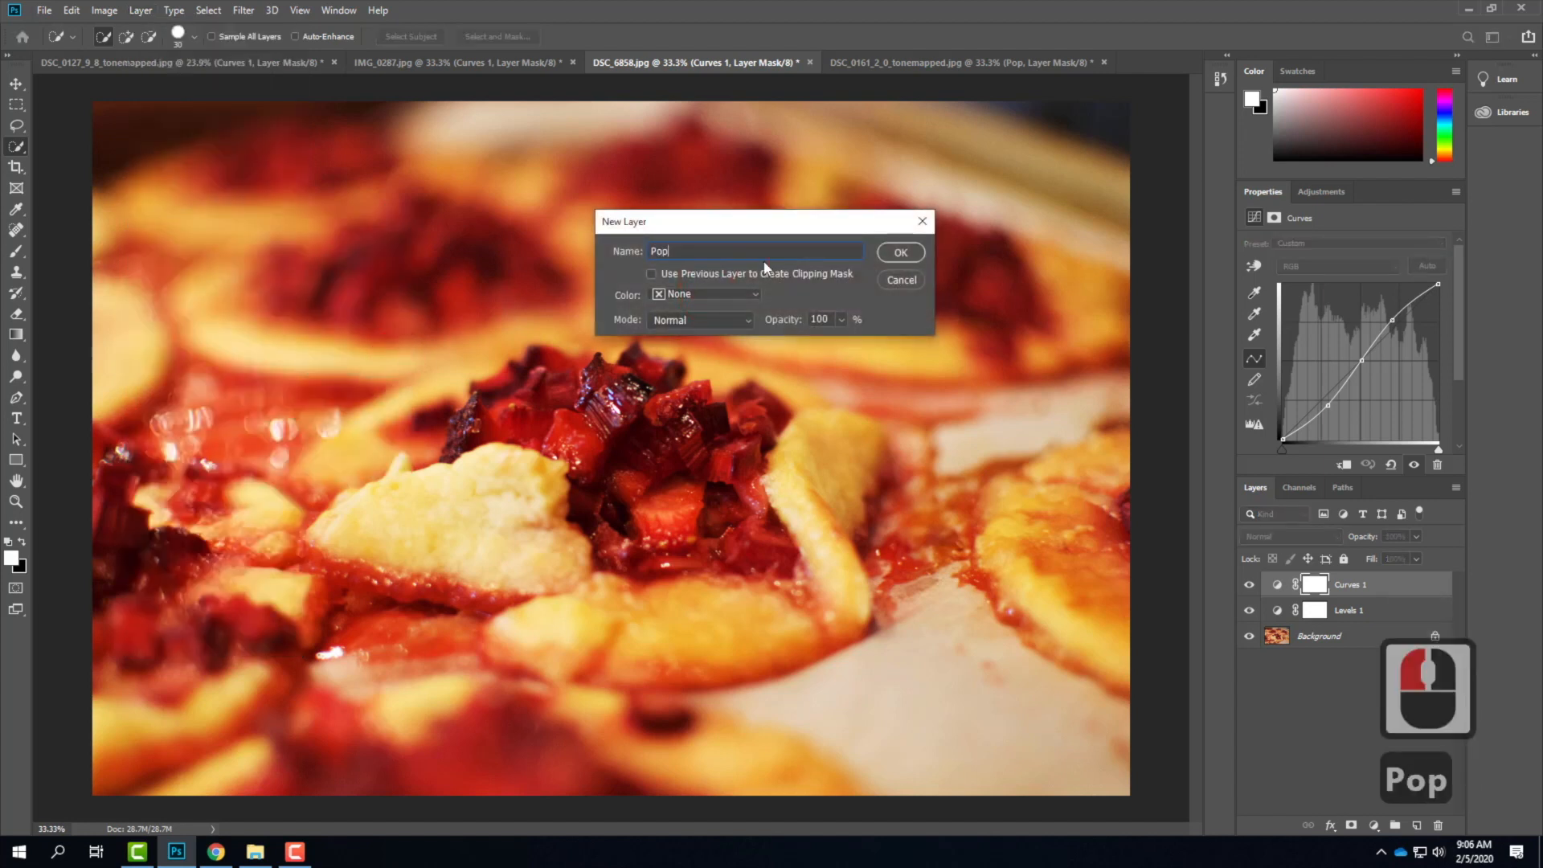
click(901, 253)
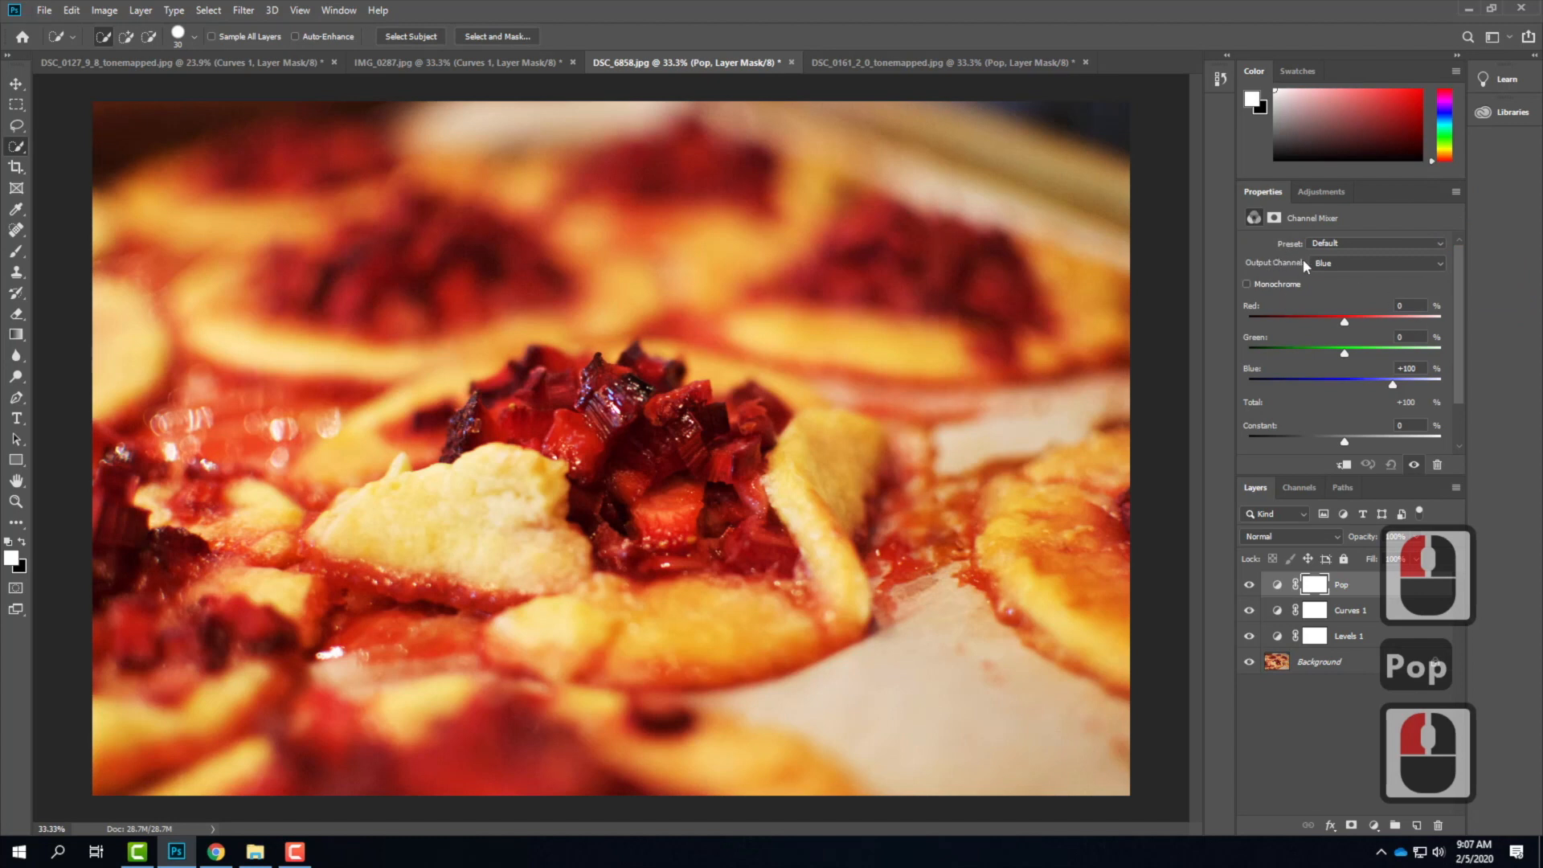
For the Red output channel of the pastry photo's Pop layer, set red to +116%.
click(1336, 263)
click(1336, 273)
double_click(1411, 305)
click(1285, 303)
text(116)
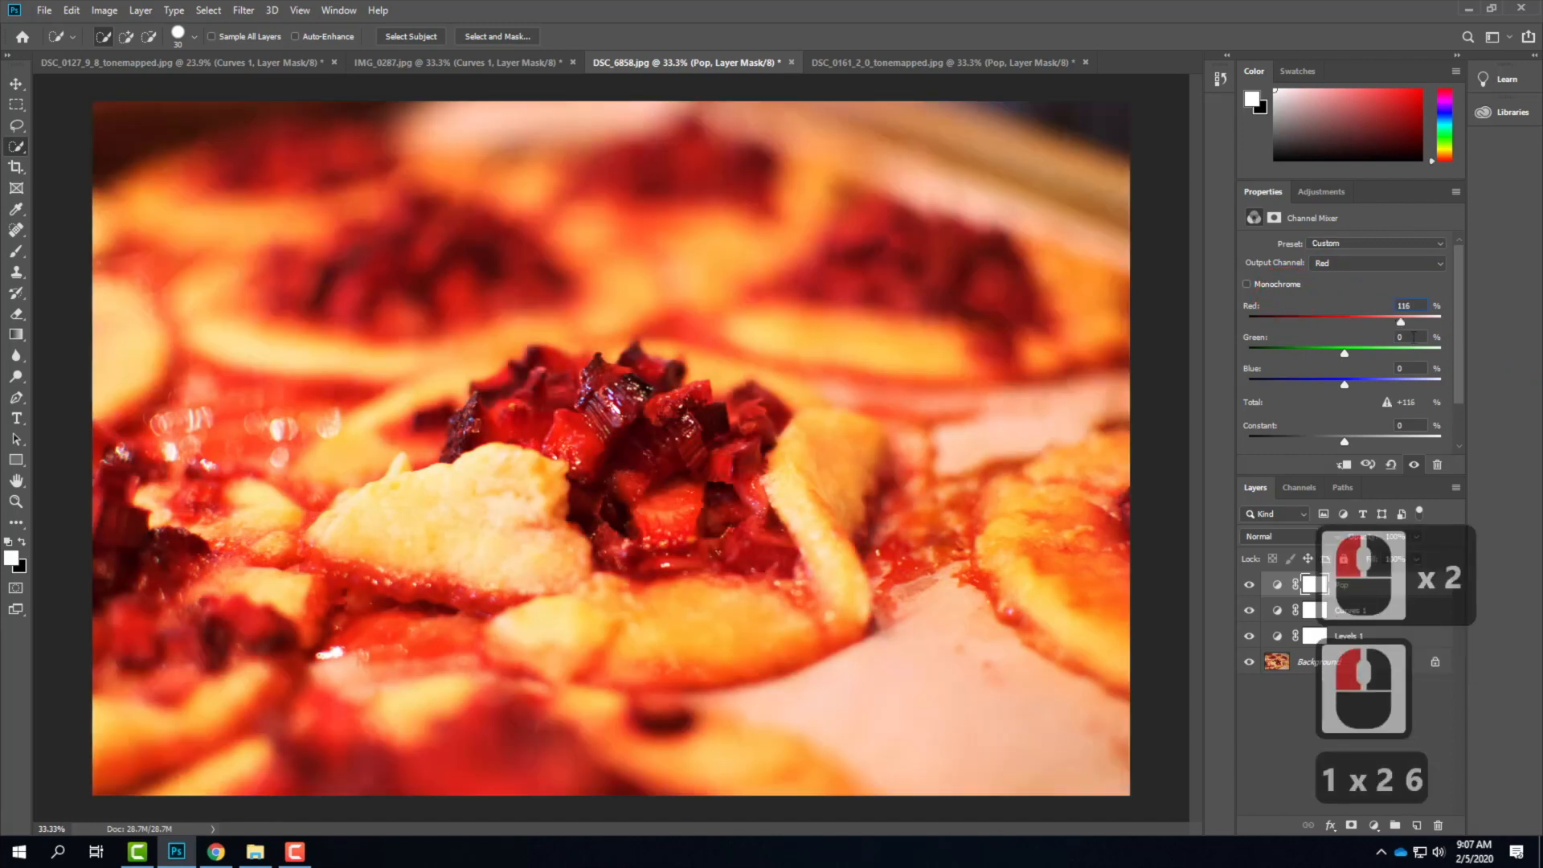
Try red at +120% in the pastry photo's Red output channel, and set it back to +116%.
click(1414, 306)
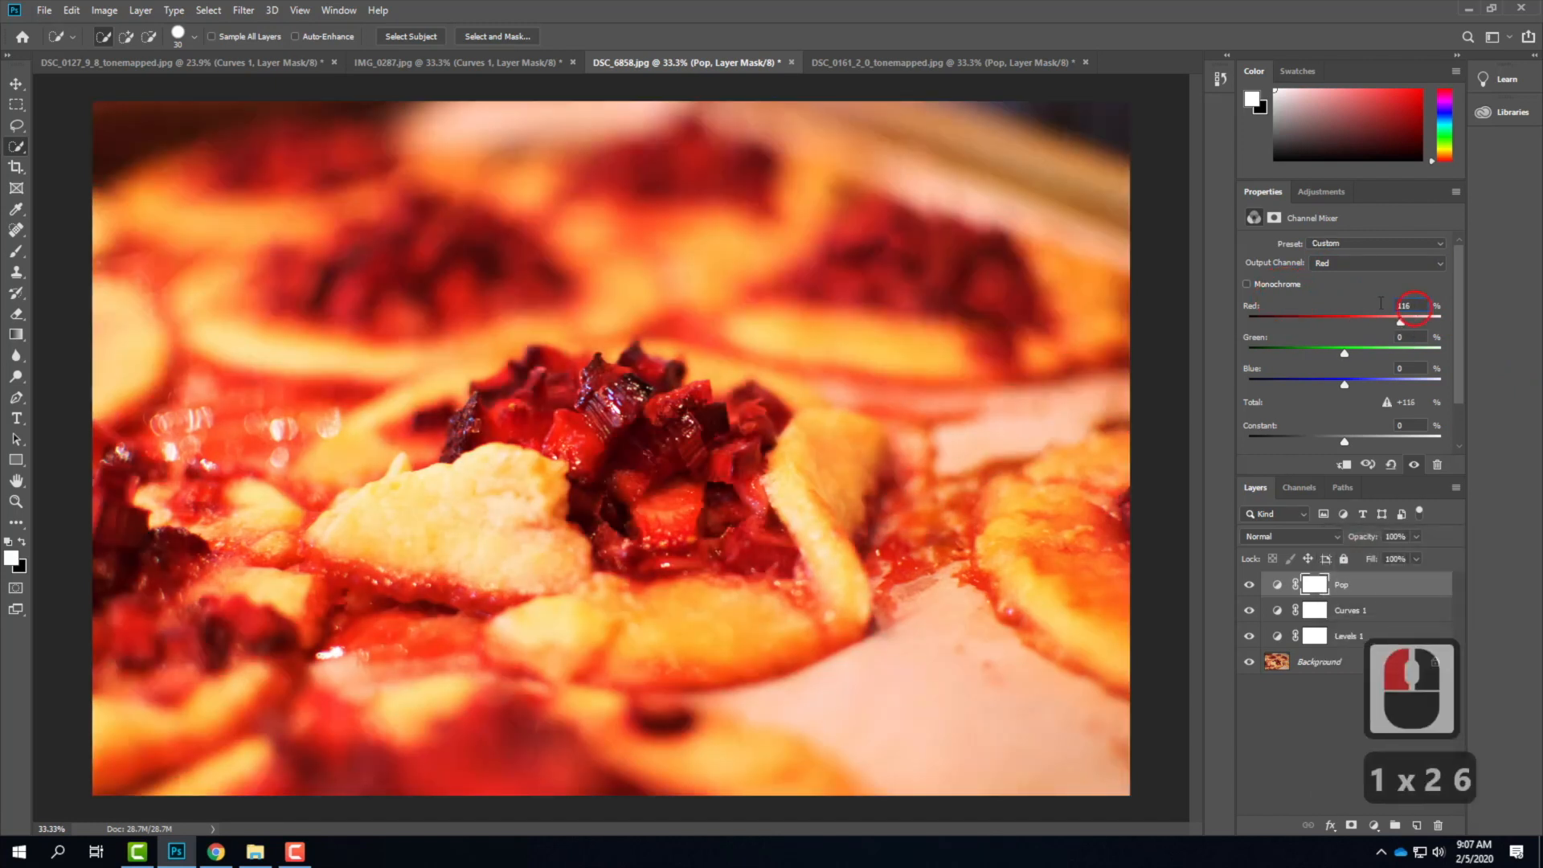
text(120)
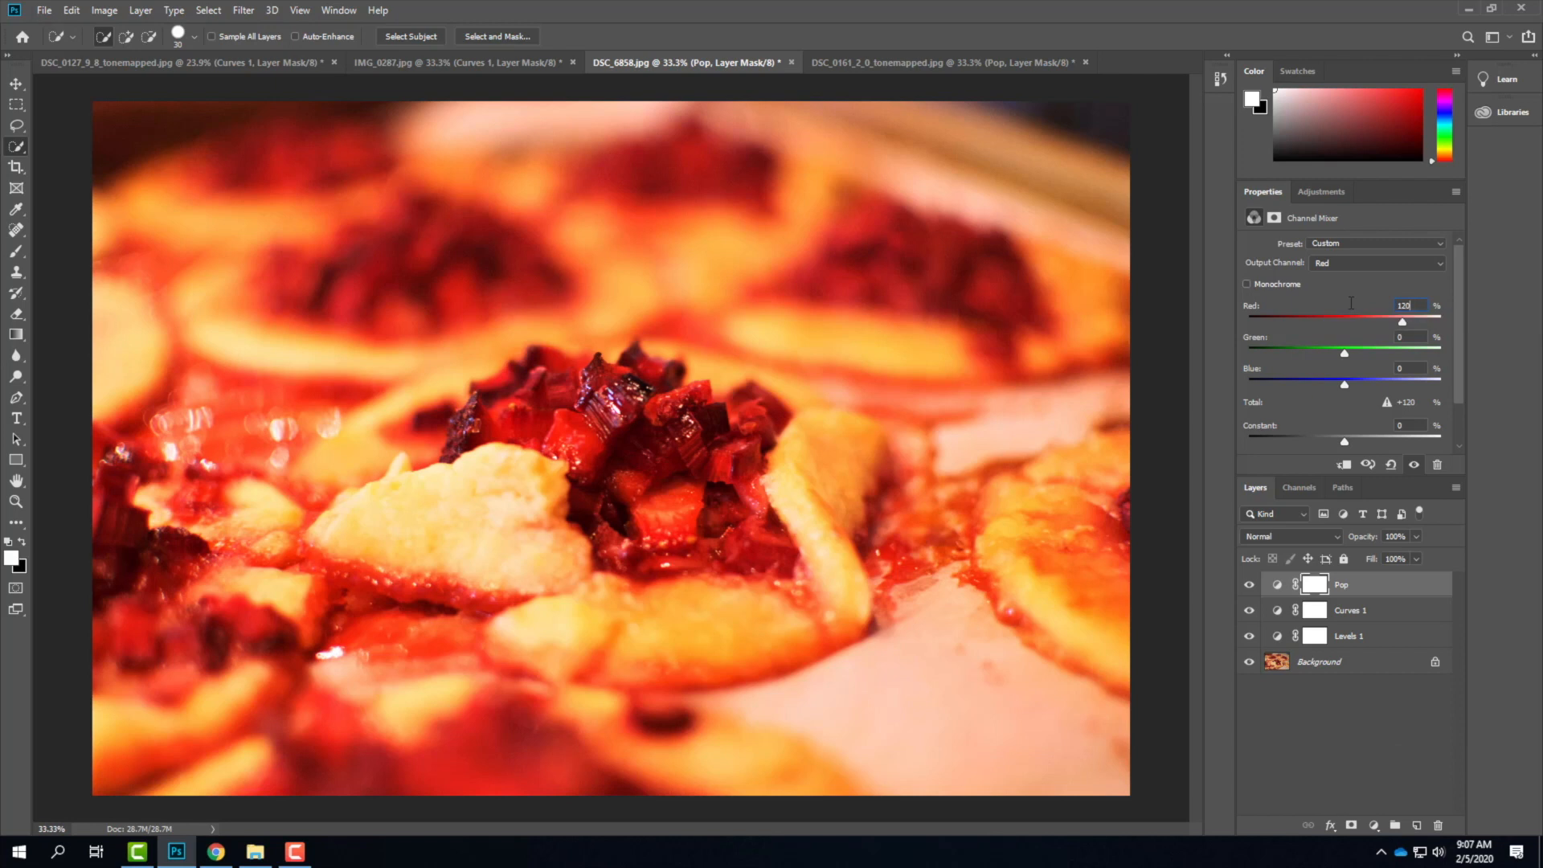
drag(1424, 303, 1379, 299)
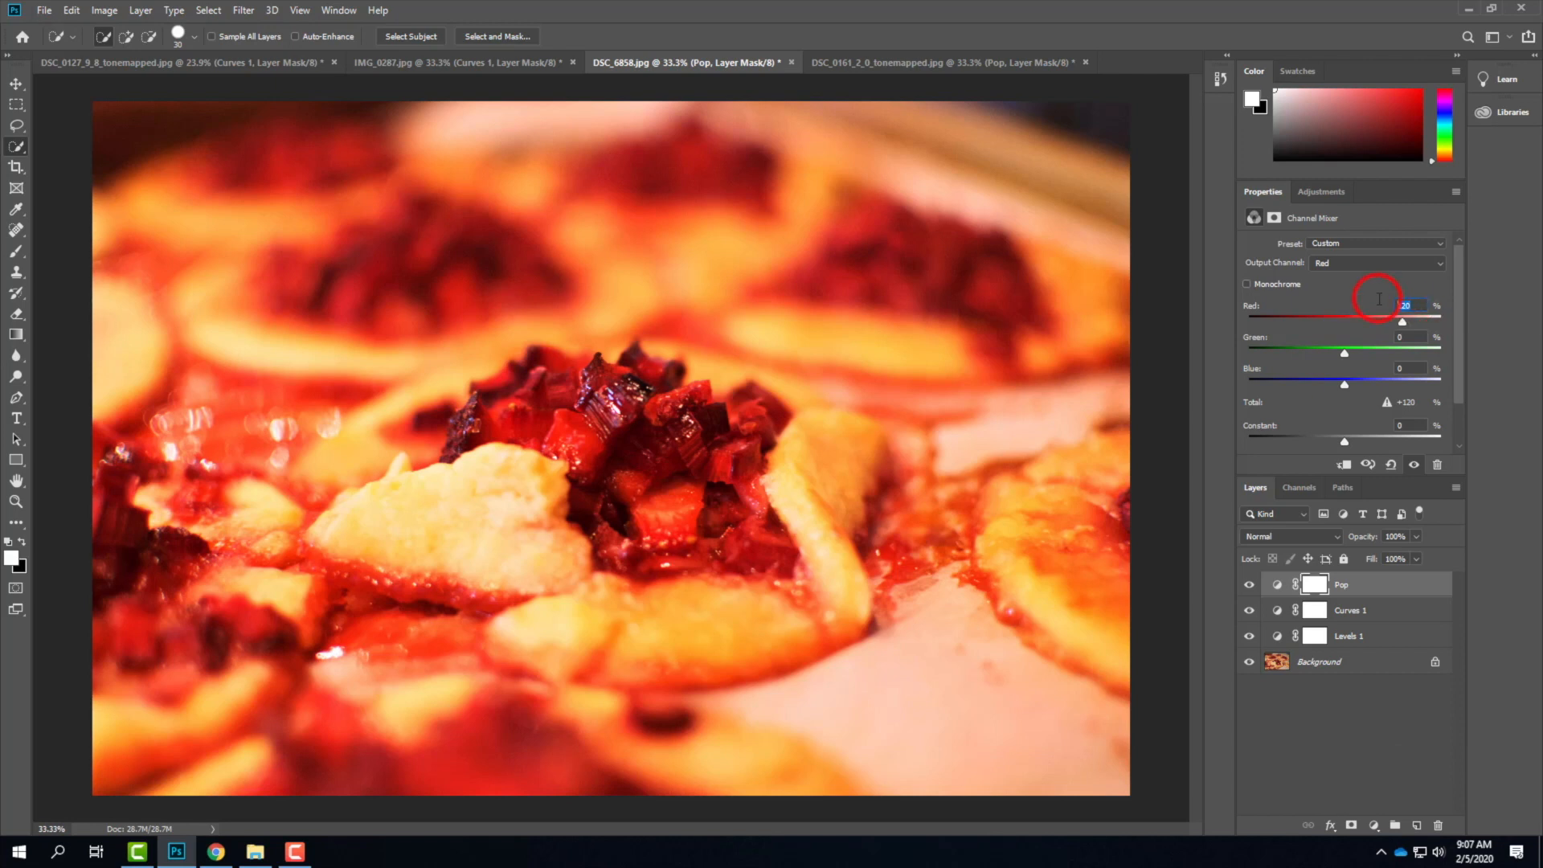
text(116)
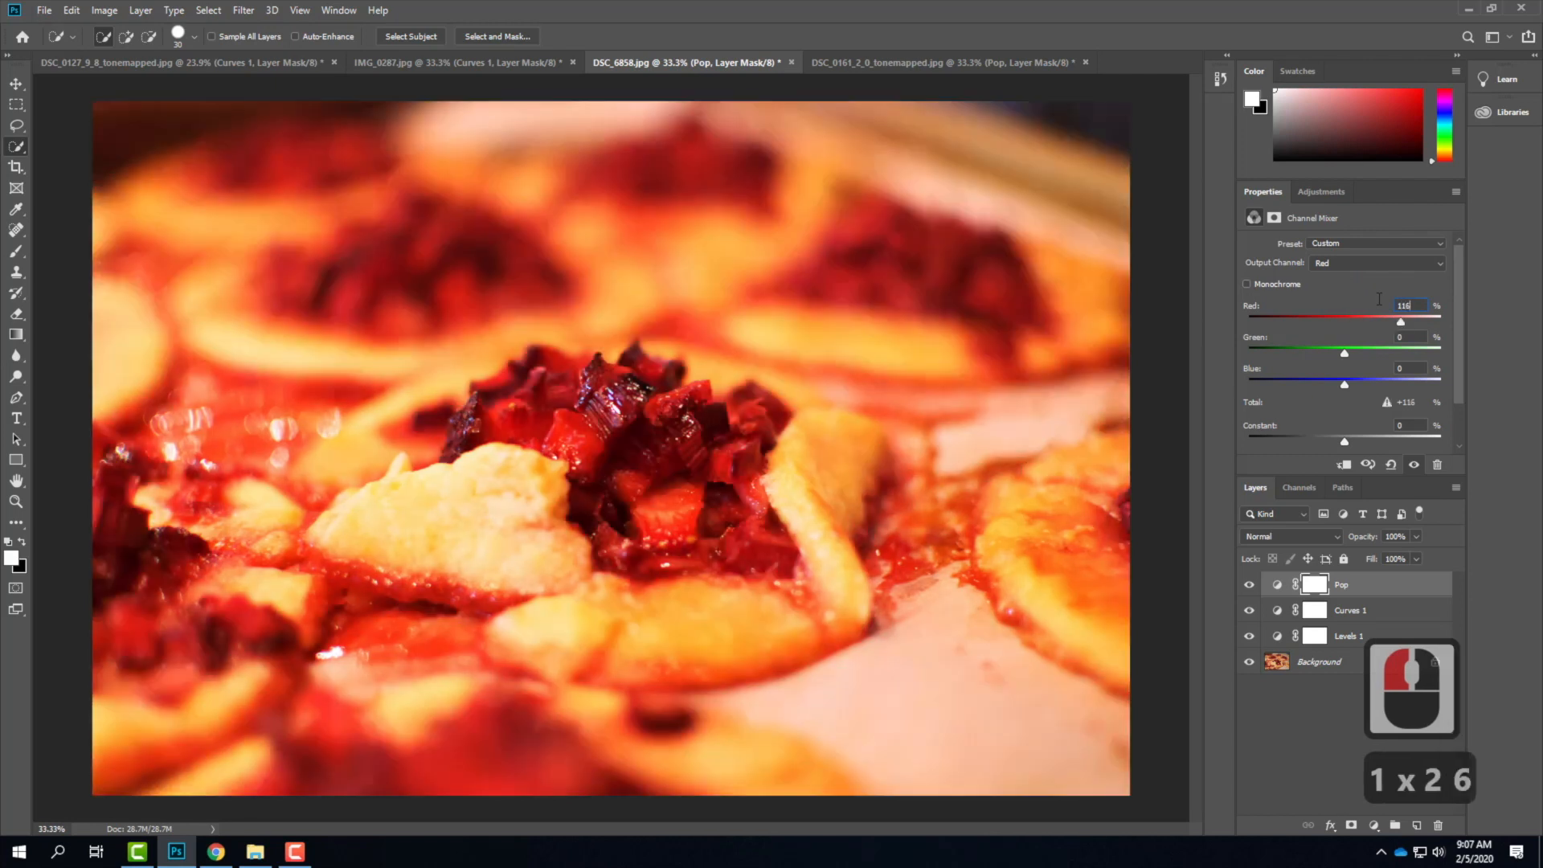
Set green to -8% and blue to -8% in the Red output channel of the pastry photo's Pop layer.
click(1336, 327)
text(-8)
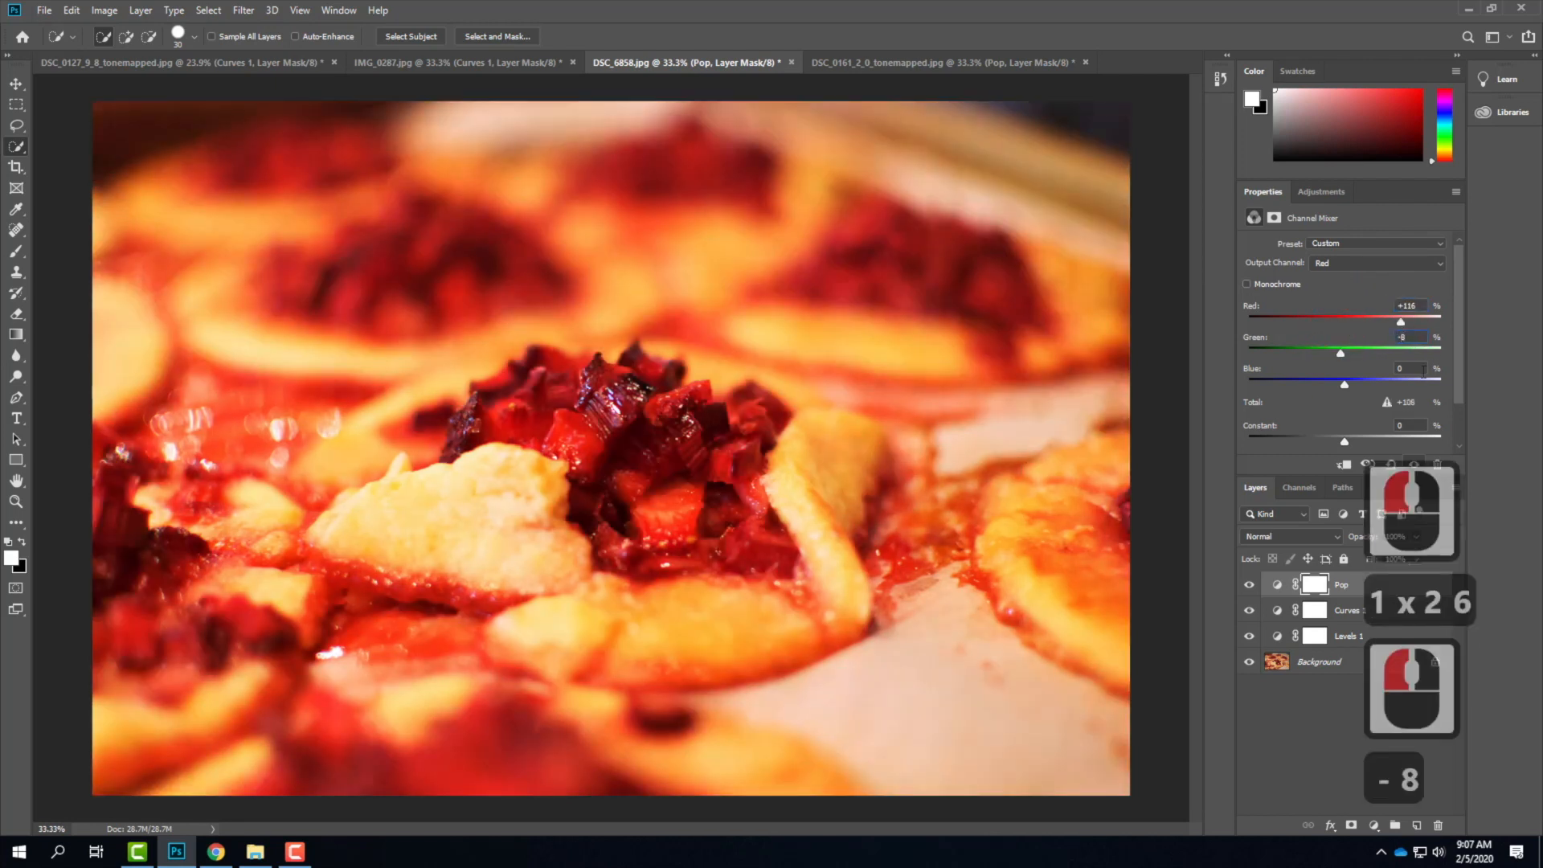
click(1336, 334)
text(-8)
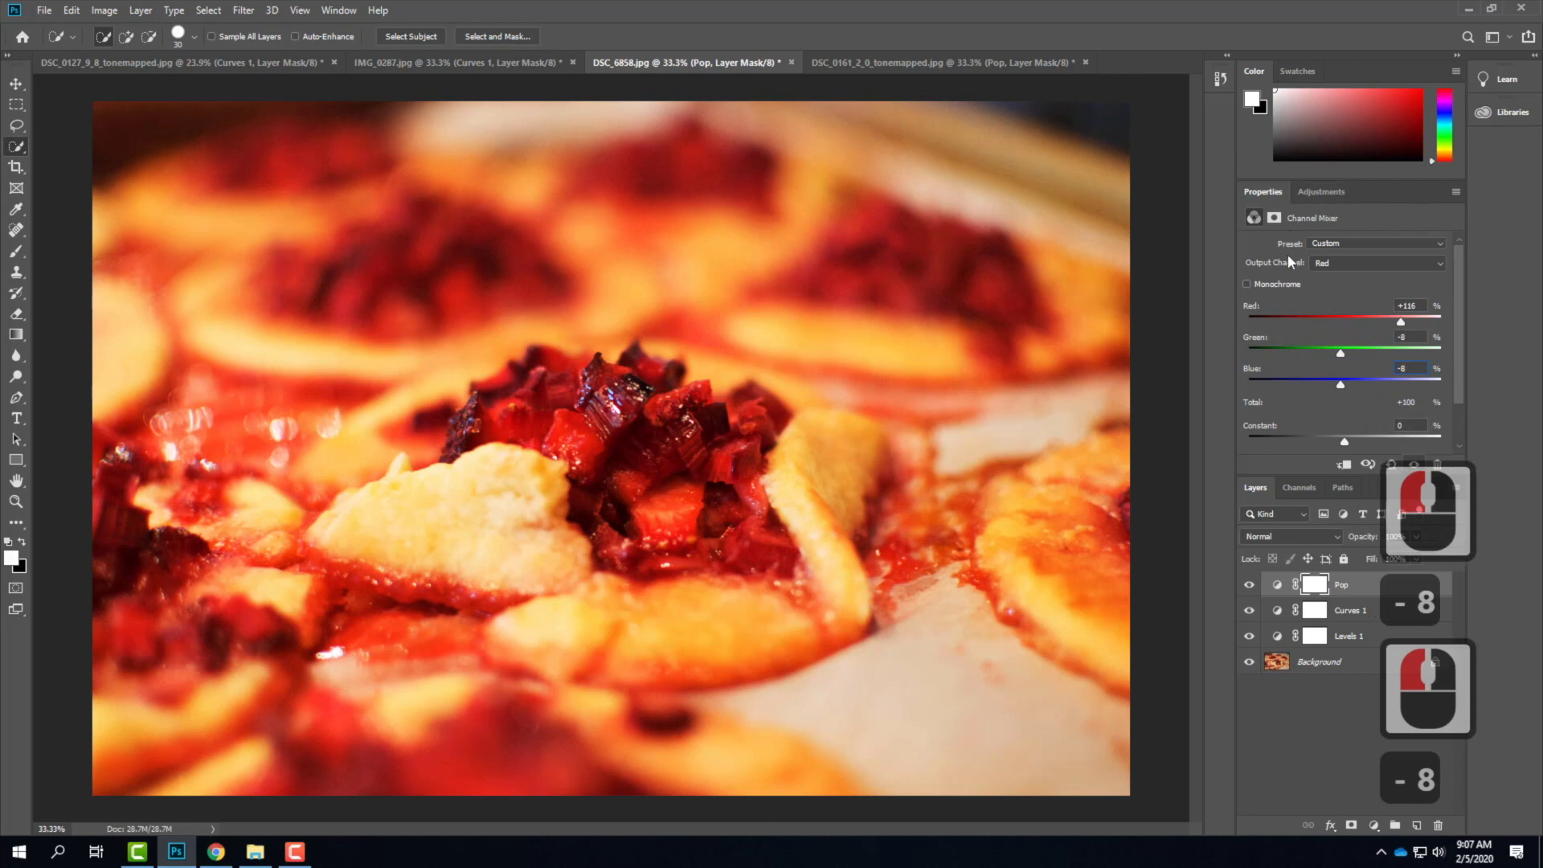
For the Green output channel of the pastry photo's Pop layer, set red to -8%, green to +116% and blue to -8%.
click(1356, 265)
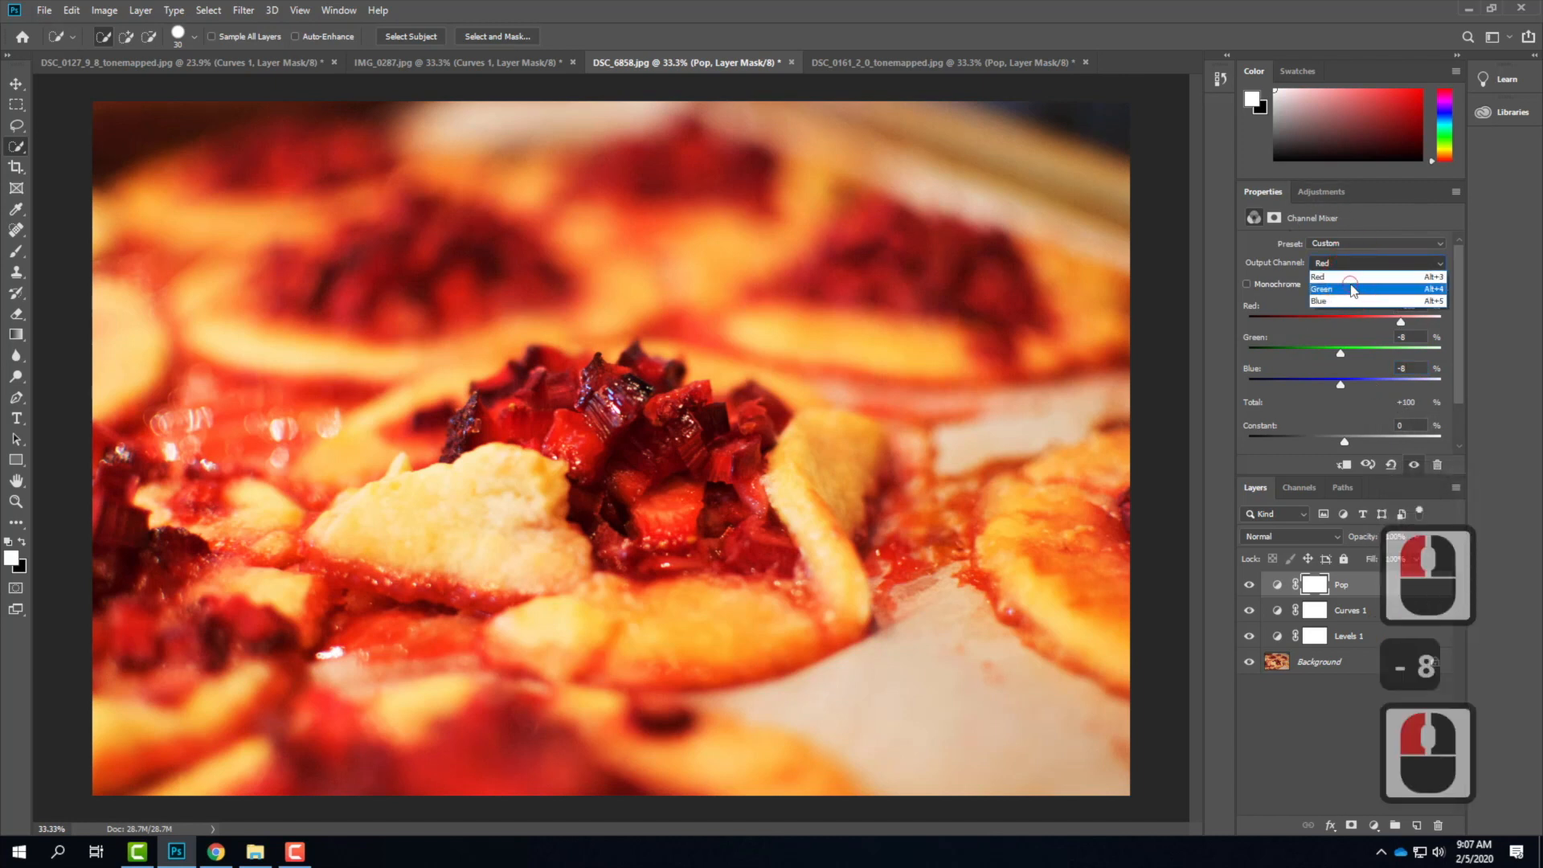
click(1413, 301)
click(1345, 293)
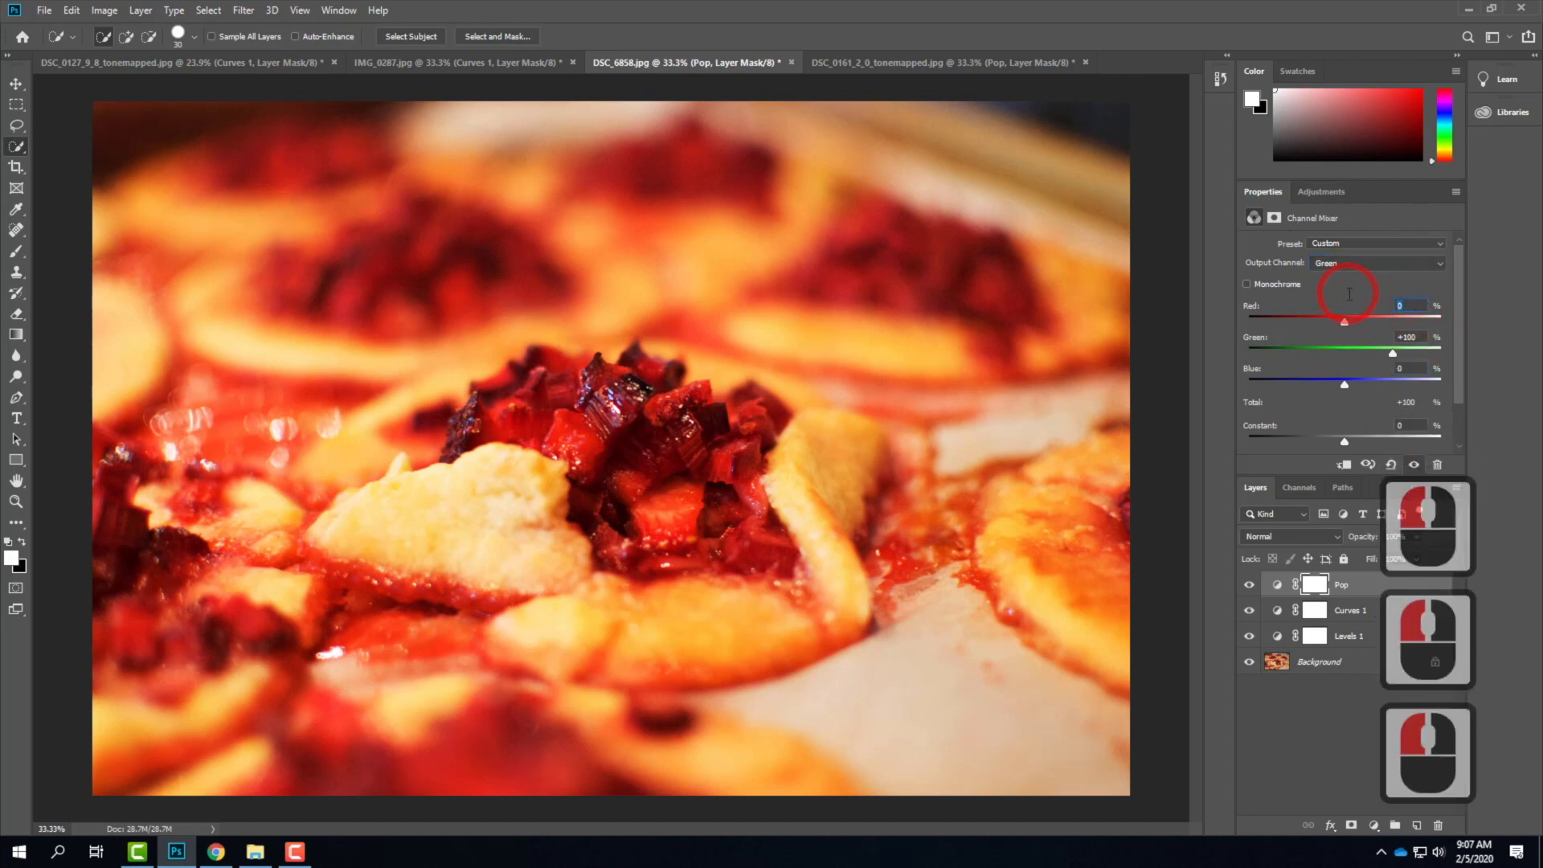
text(-8)
drag(1421, 337, 1291, 325)
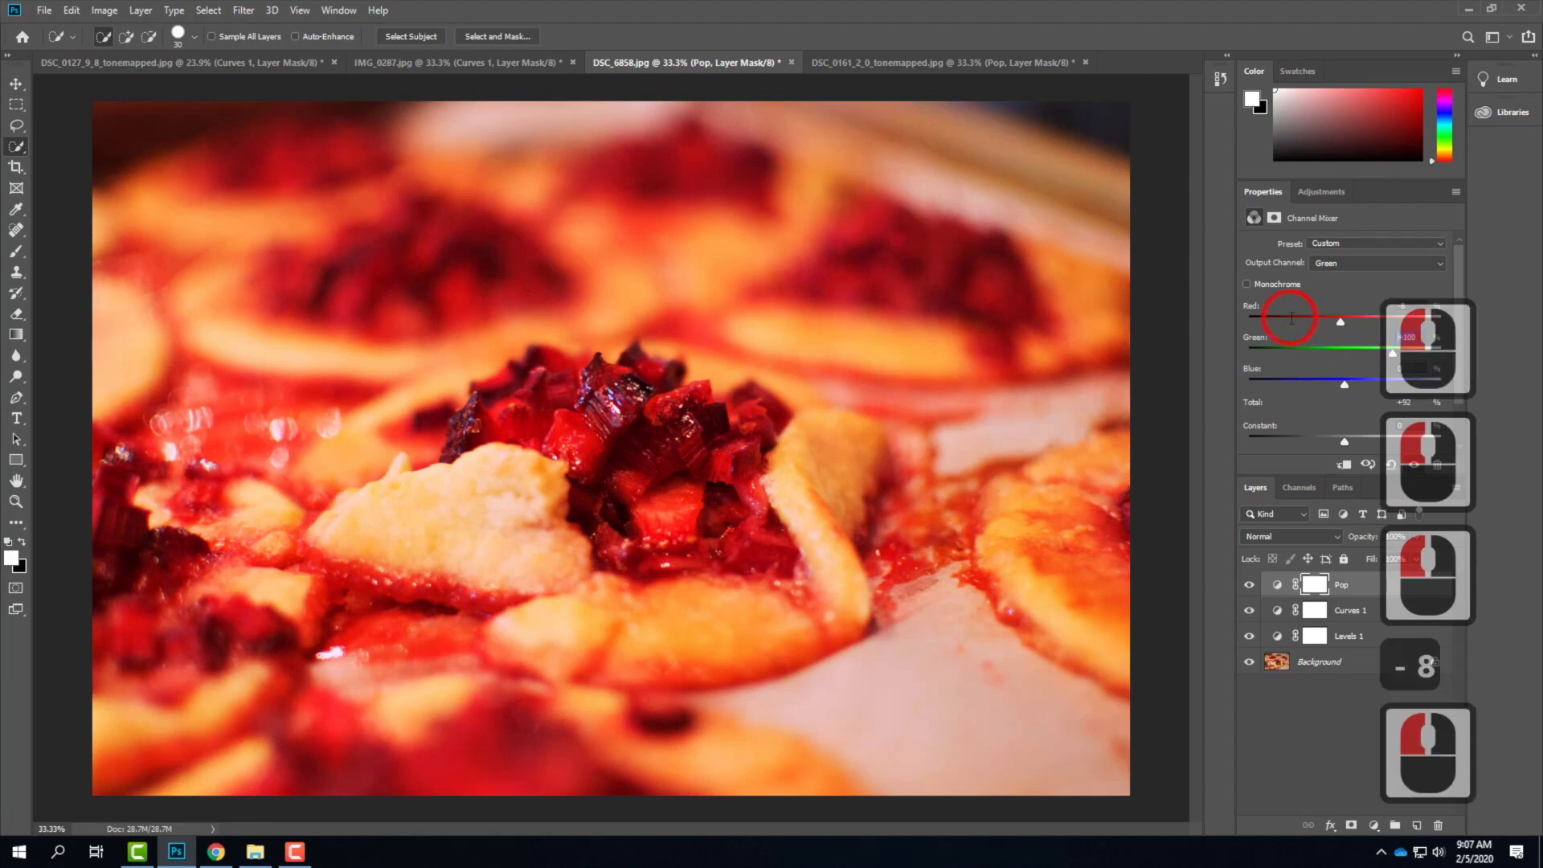
text(116)
click(1410, 366)
text(-8)
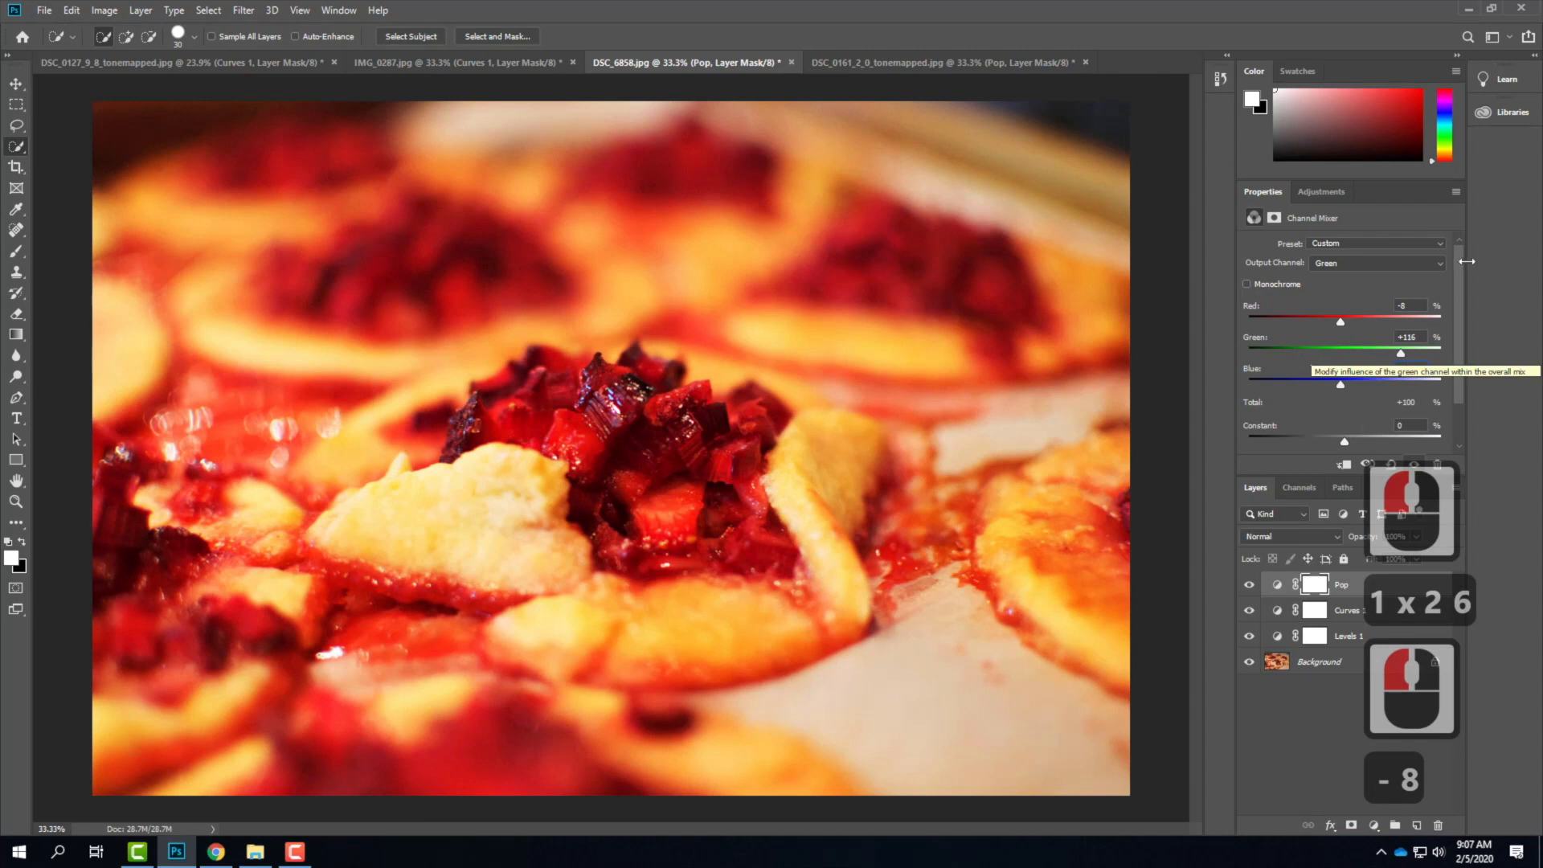
click(1411, 305)
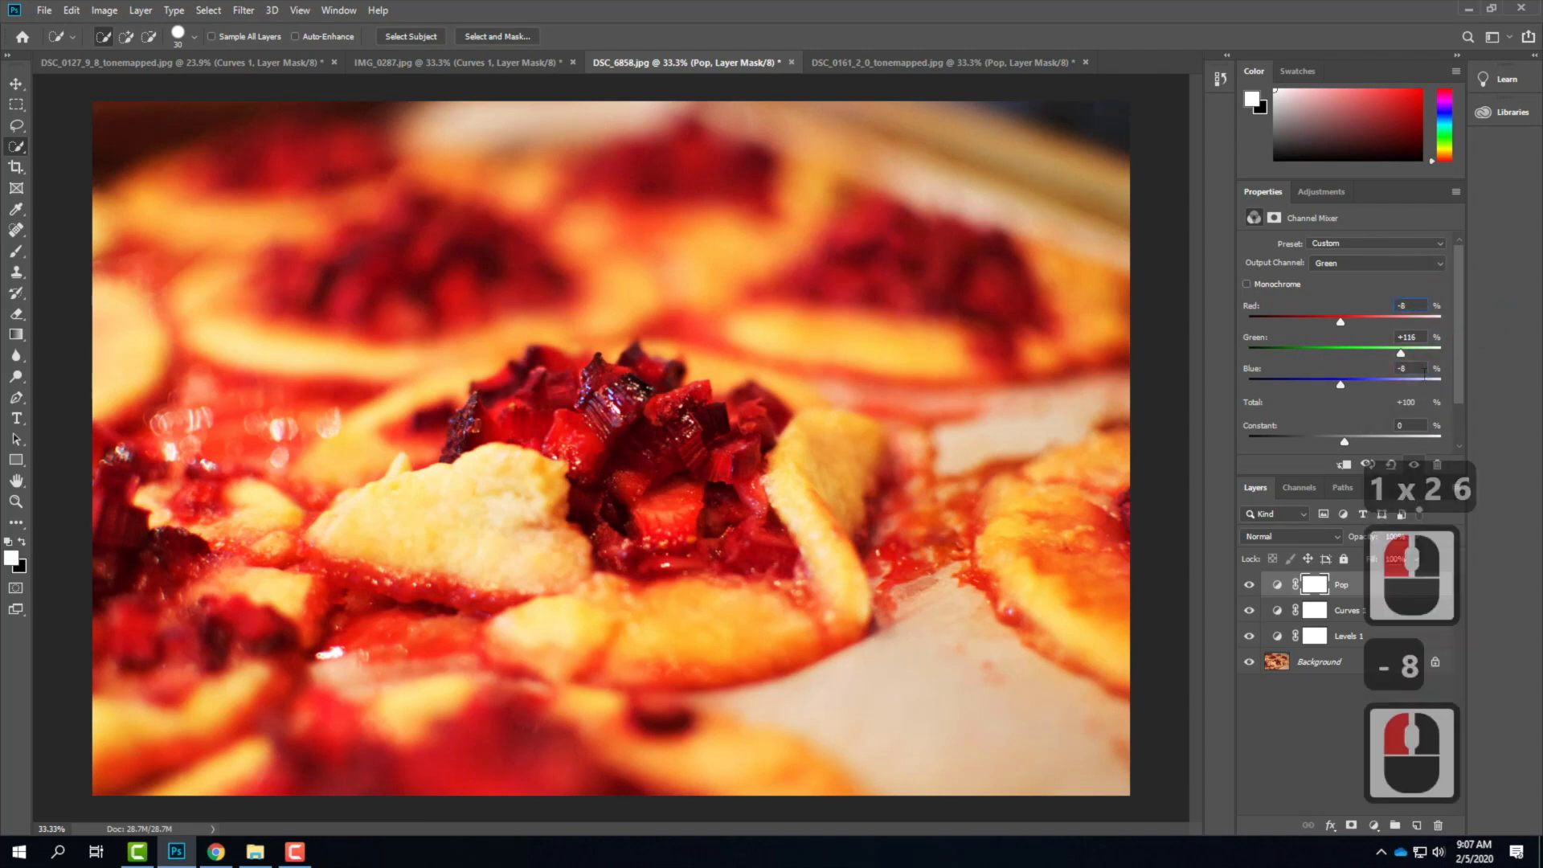
For the Blue output channel of the pastry photo's Pop layer, set blue to +116% and red to -8%.
click(1348, 263)
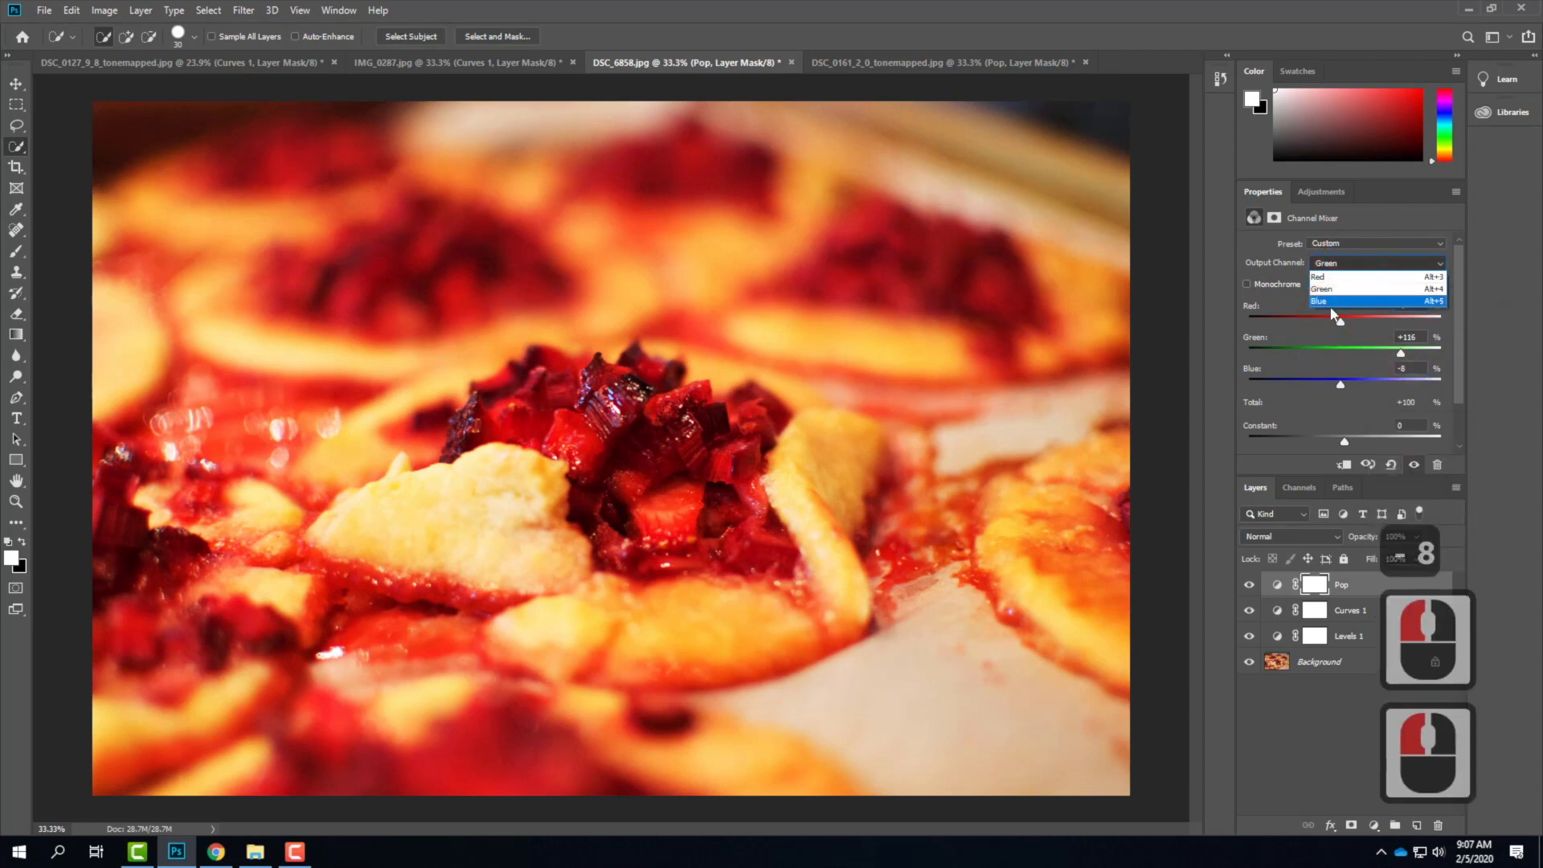
click(1351, 299)
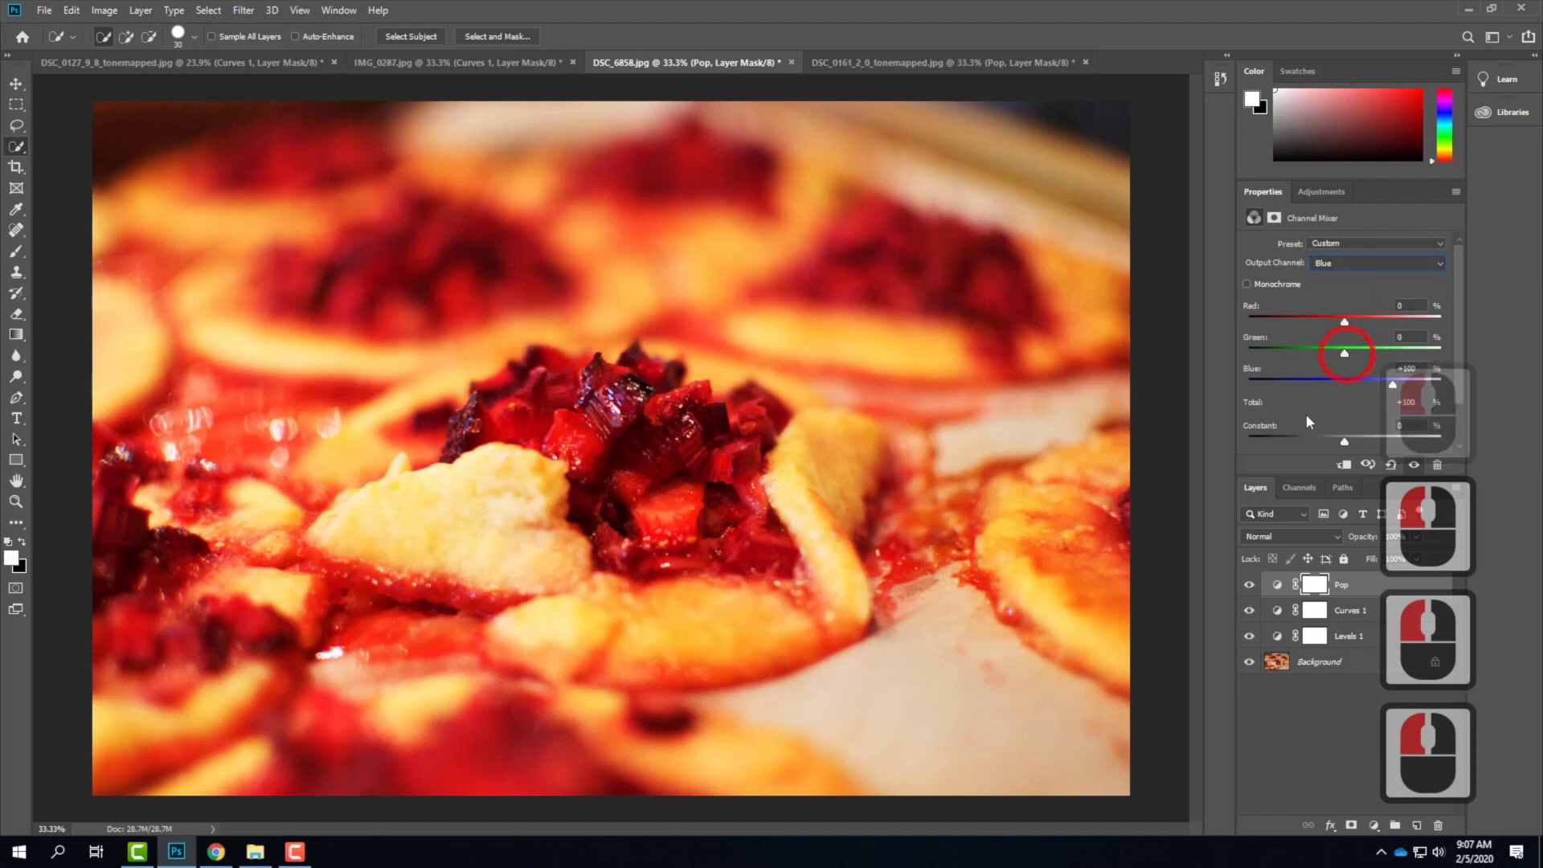
click(1414, 368)
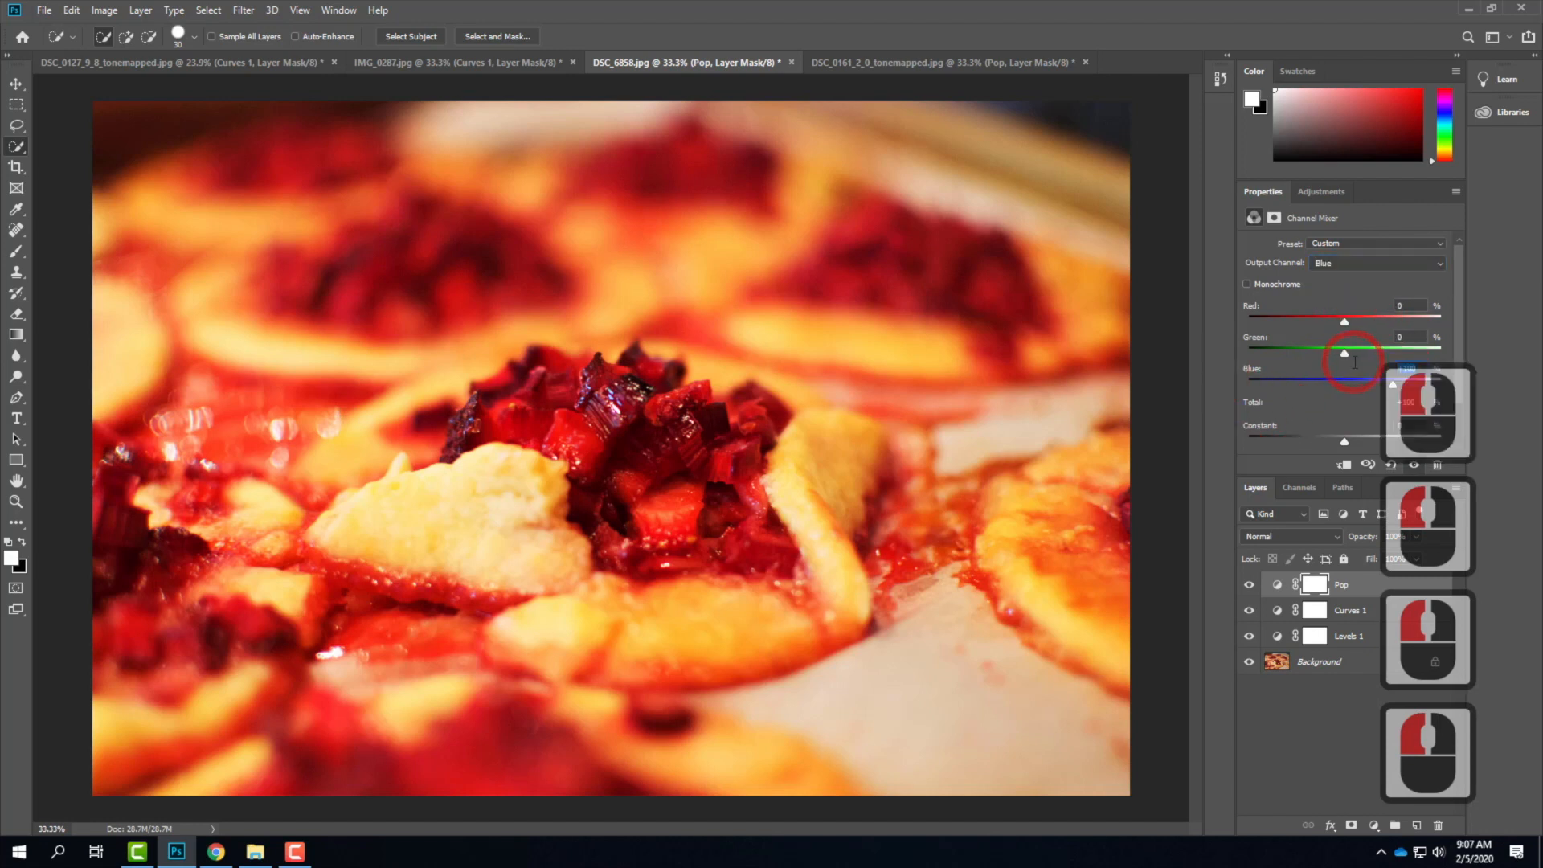
text(116)
click(1402, 305)
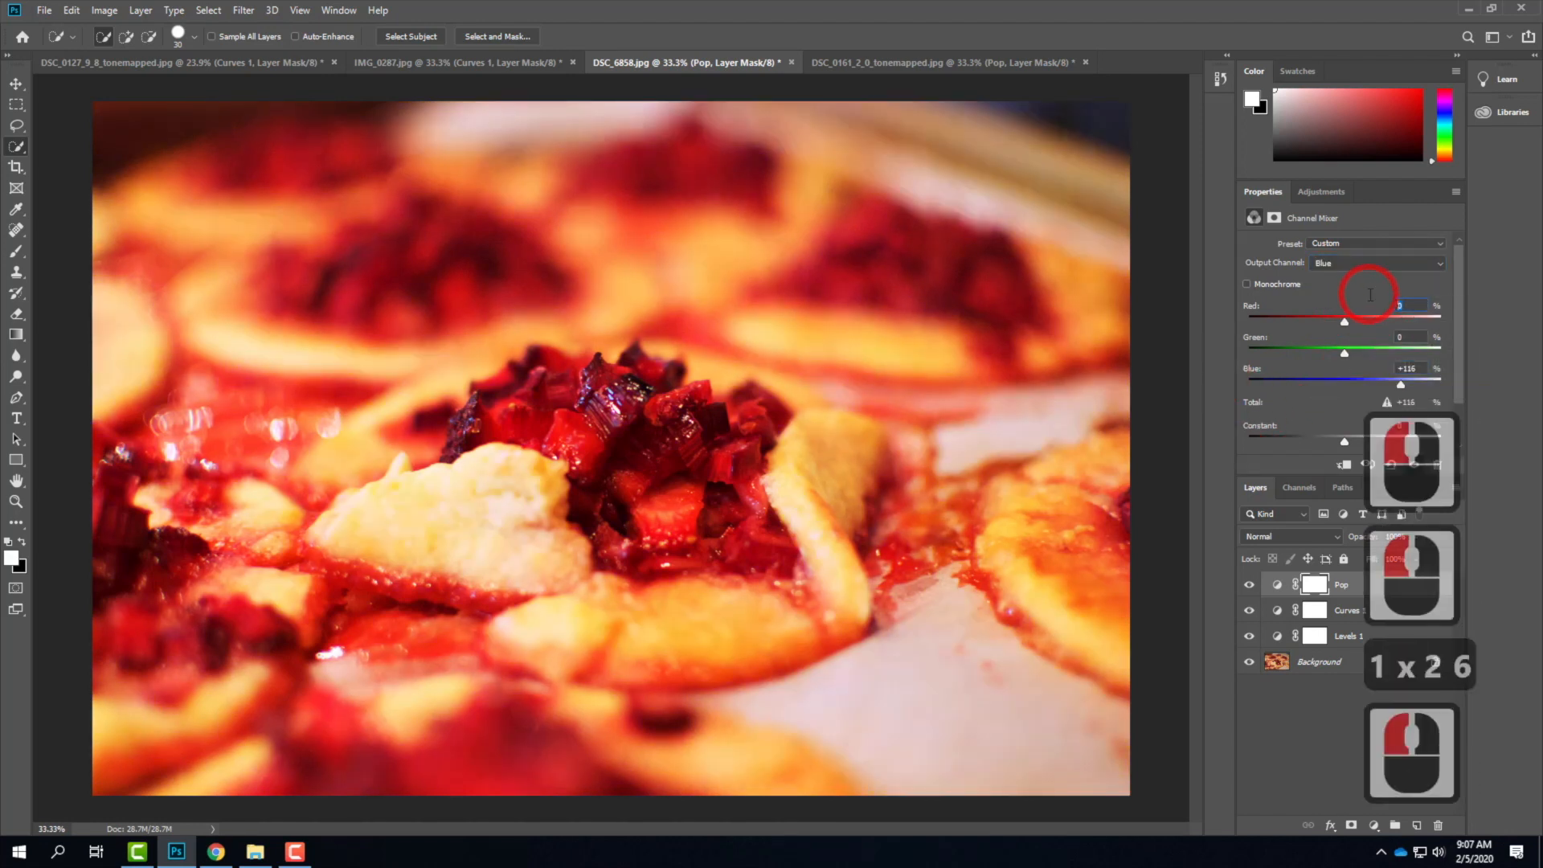
text(-8)
Set green to -8% in the Blue output channel of the pastry photo's Pop layer.
click(1414, 337)
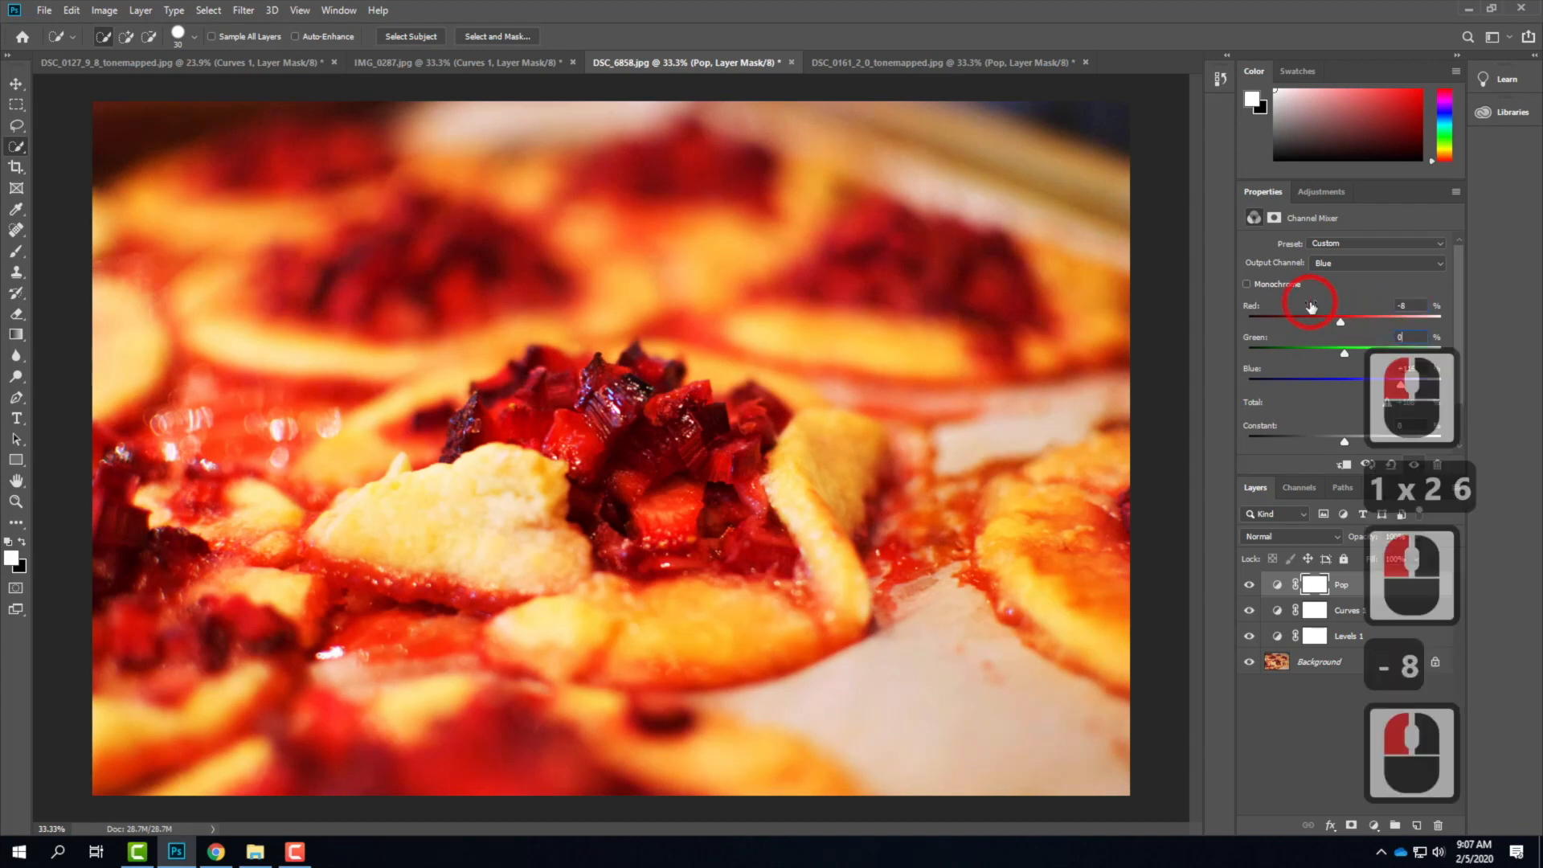
text(-8)
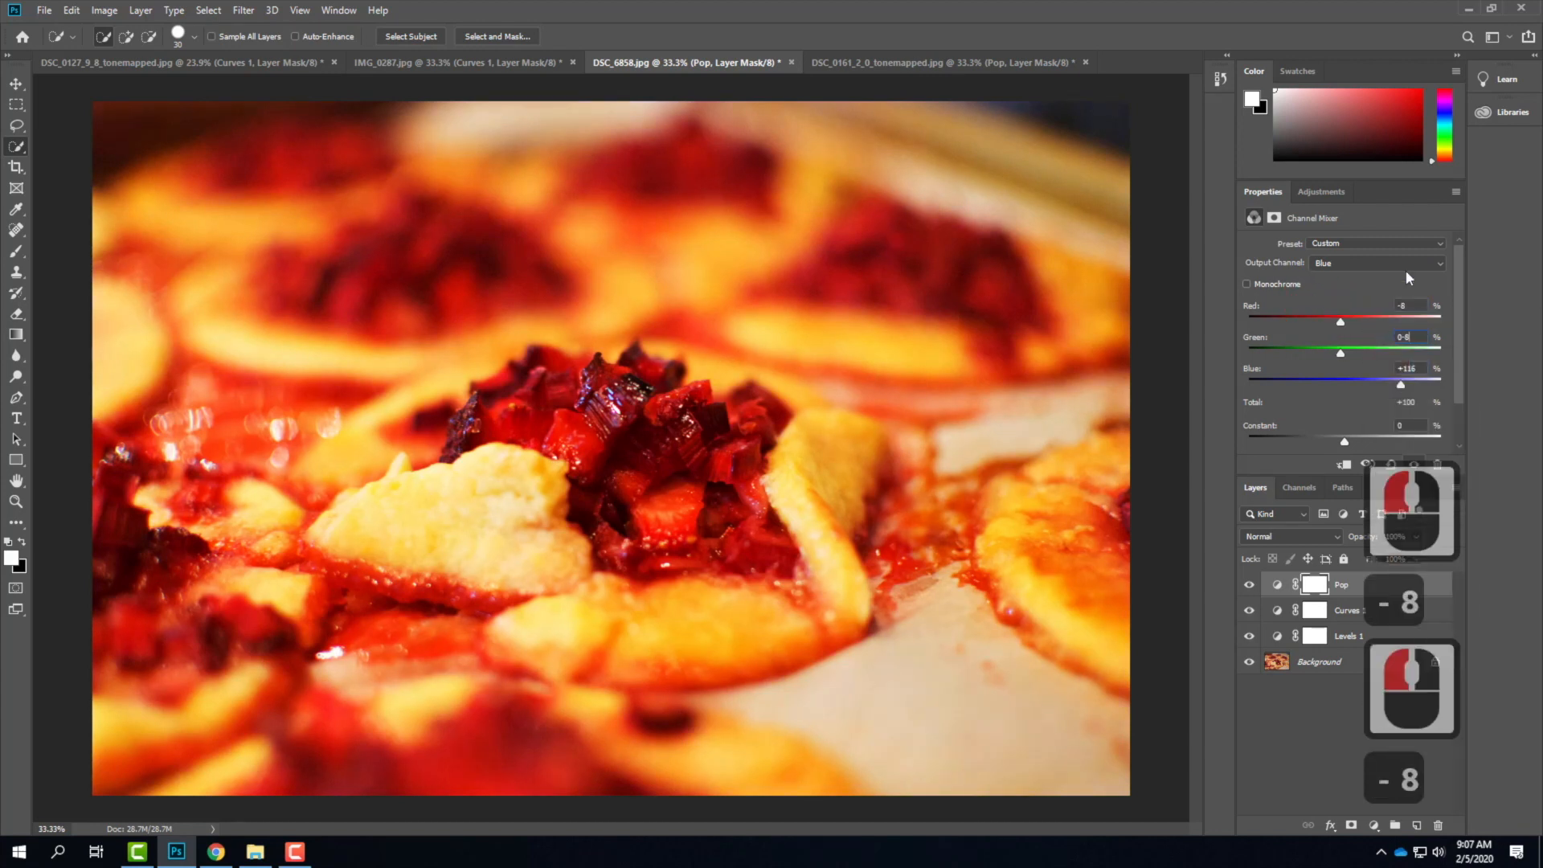
key(BackSpace)
key(BackSpace)
key(BackSpace)
key(BackSpace)
text(-8)
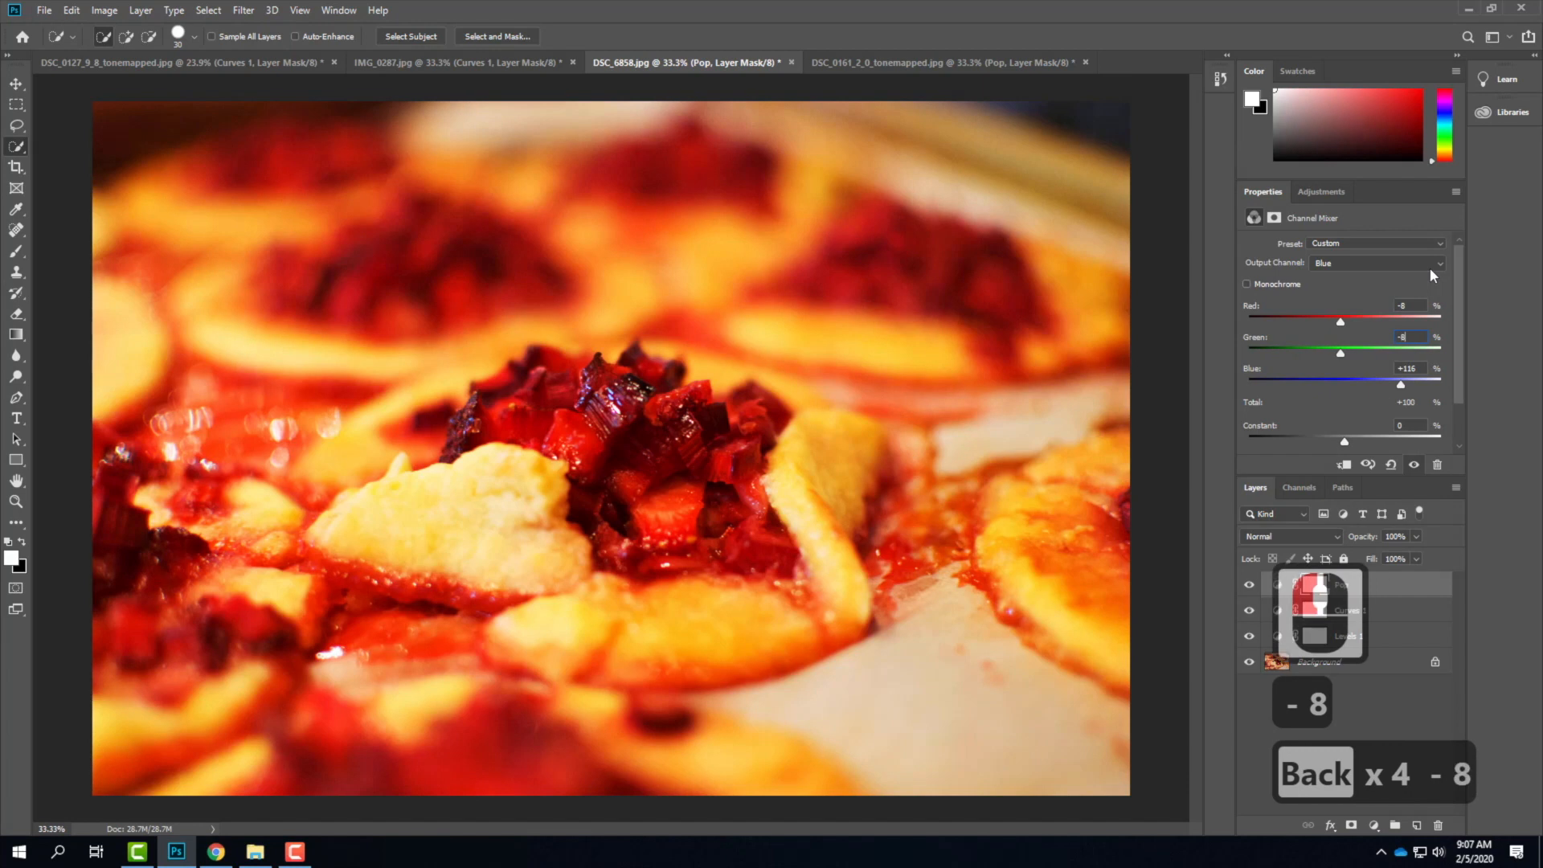
click(1416, 306)
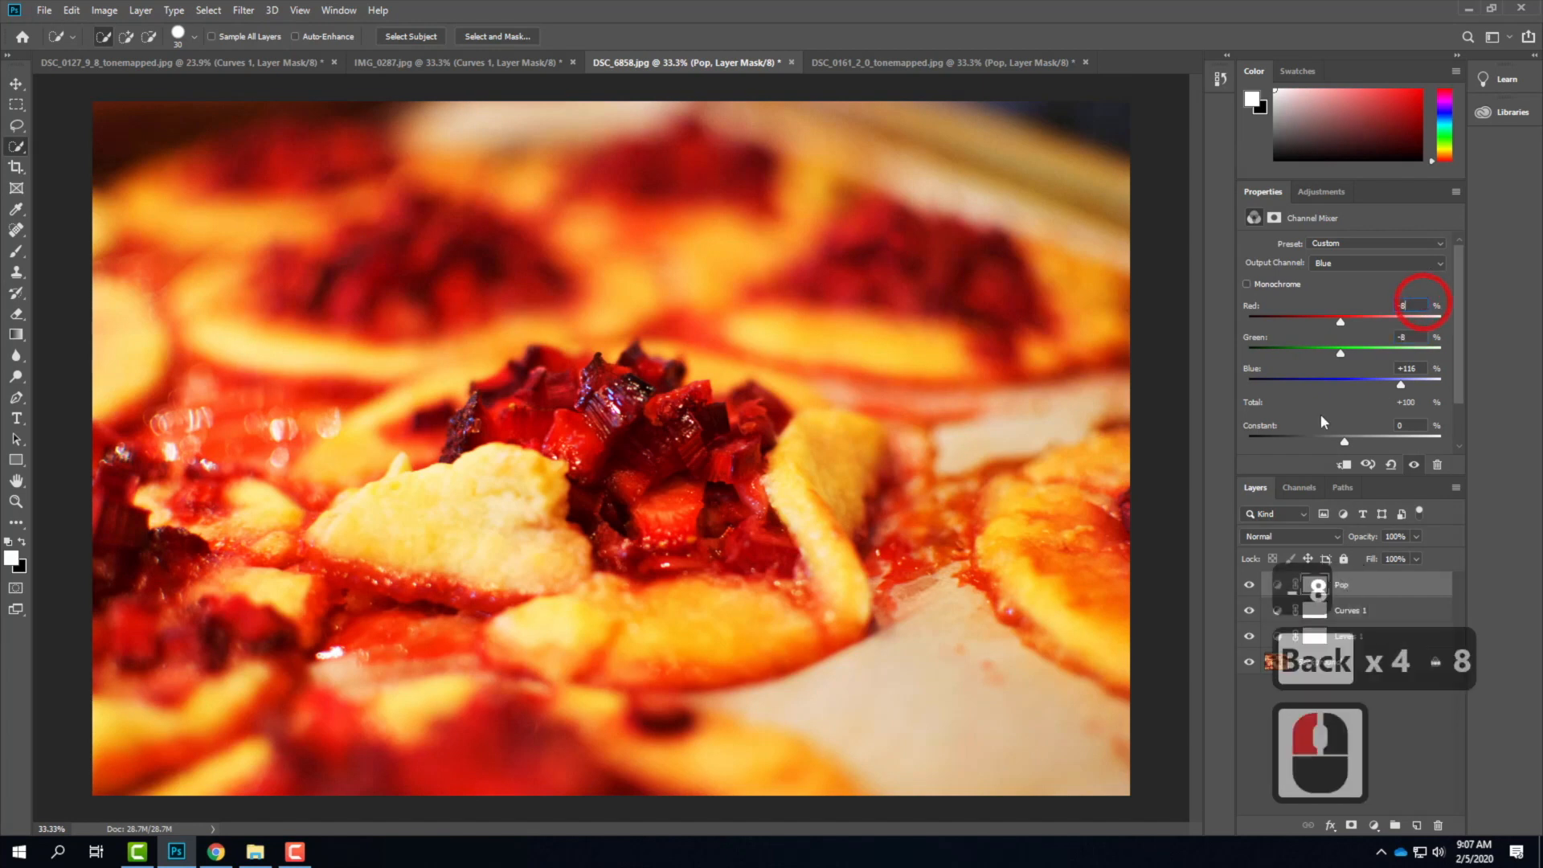
Toggle the Pop layer's visibility off and on several times to compare the pastry photo with and without the color boost.
click(1249, 587)
click(1249, 586)
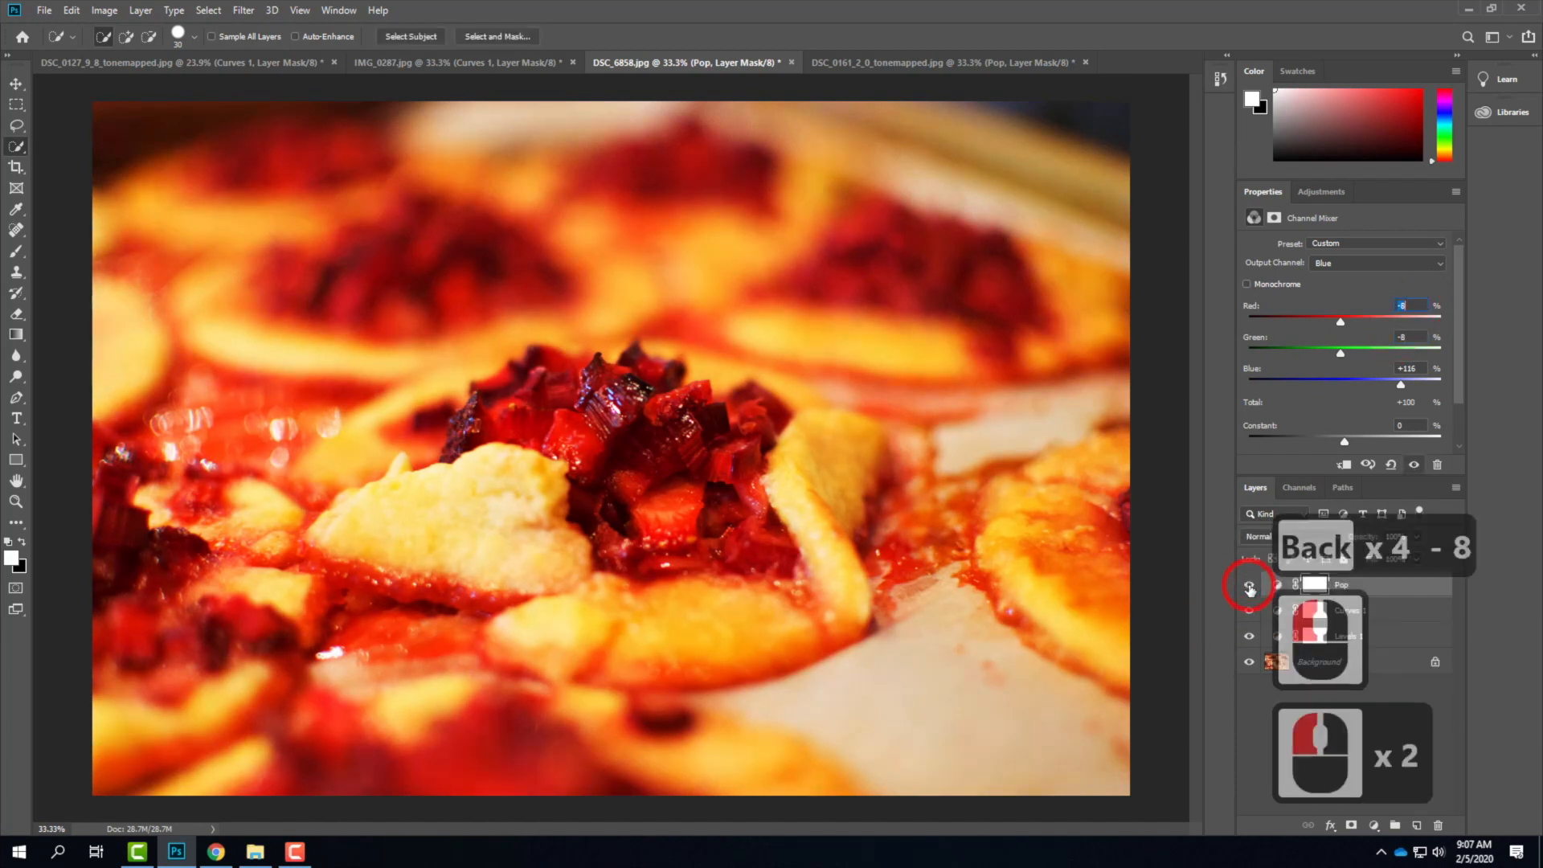
click(1248, 587)
click(1249, 587)
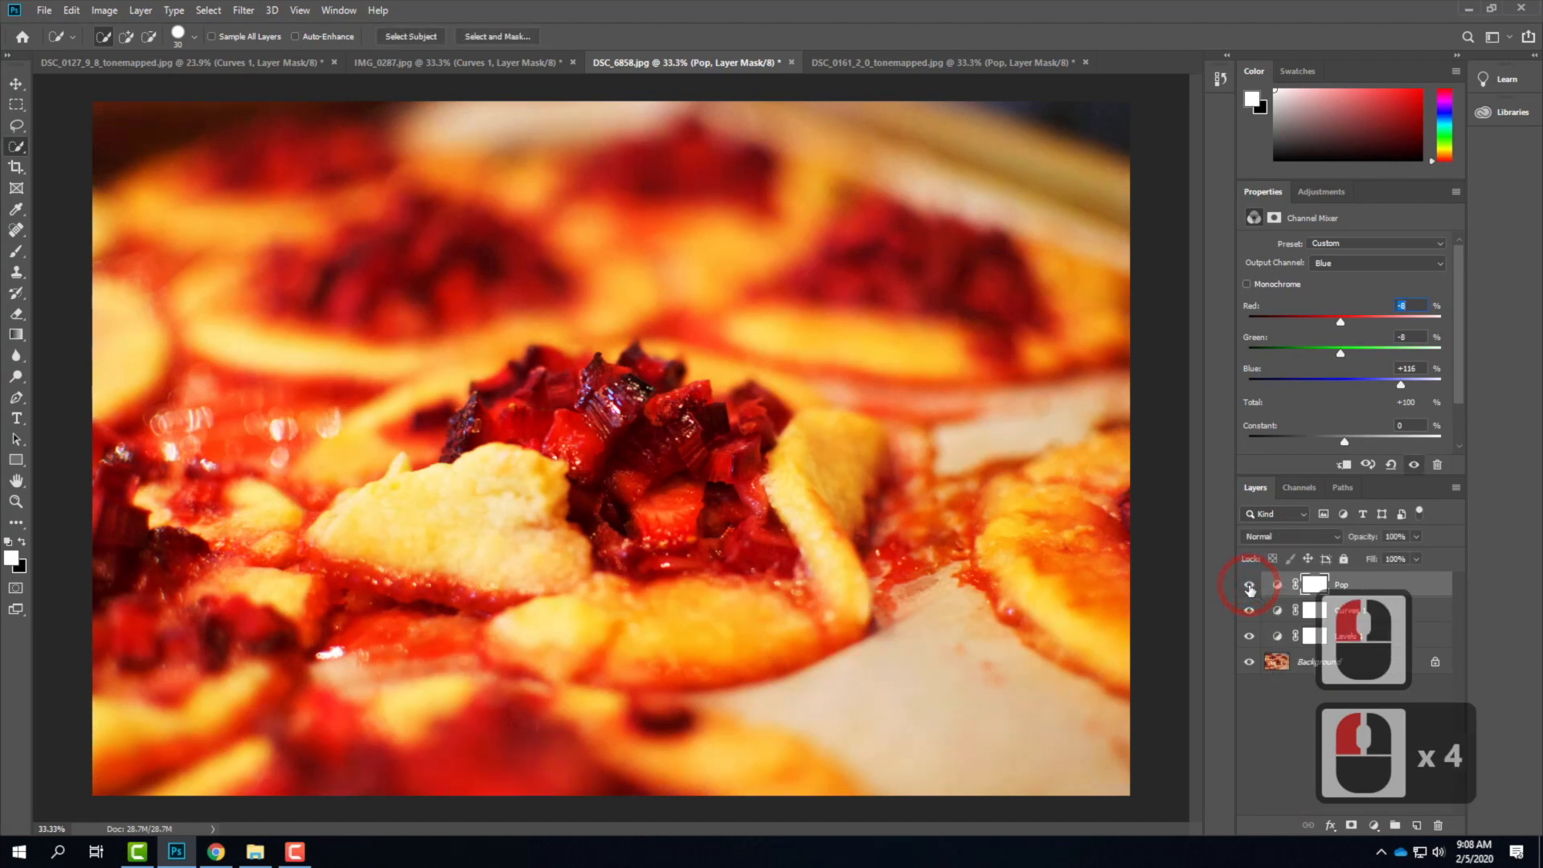
click(1248, 587)
click(1249, 587)
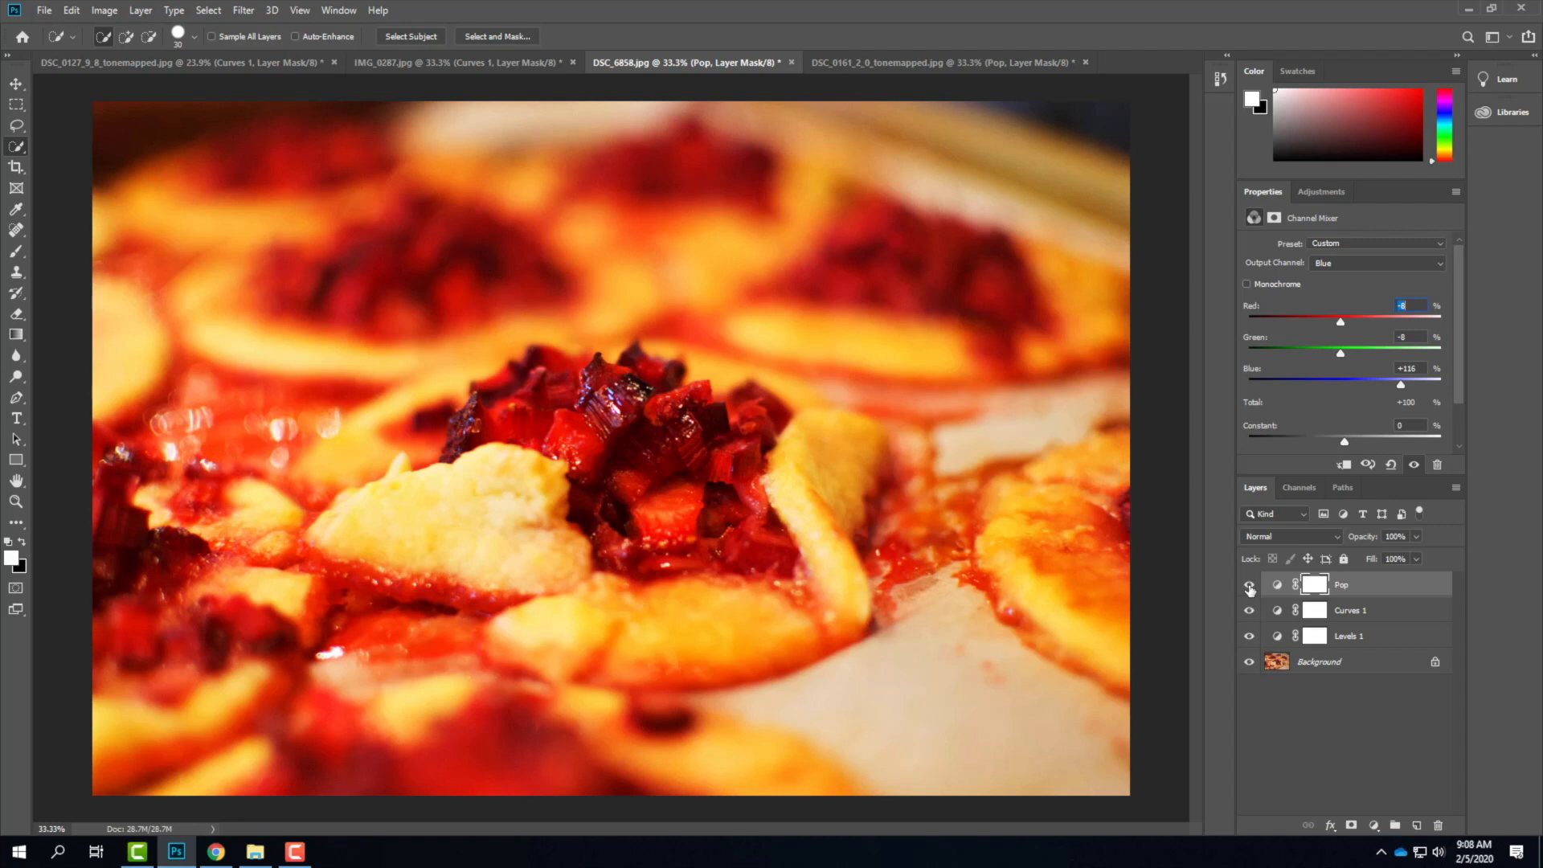
Switch to the lake photo IMG_0287.jpg and add a Channel Mixer adjustment layer with the default name above Curves 1.
click(237, 64)
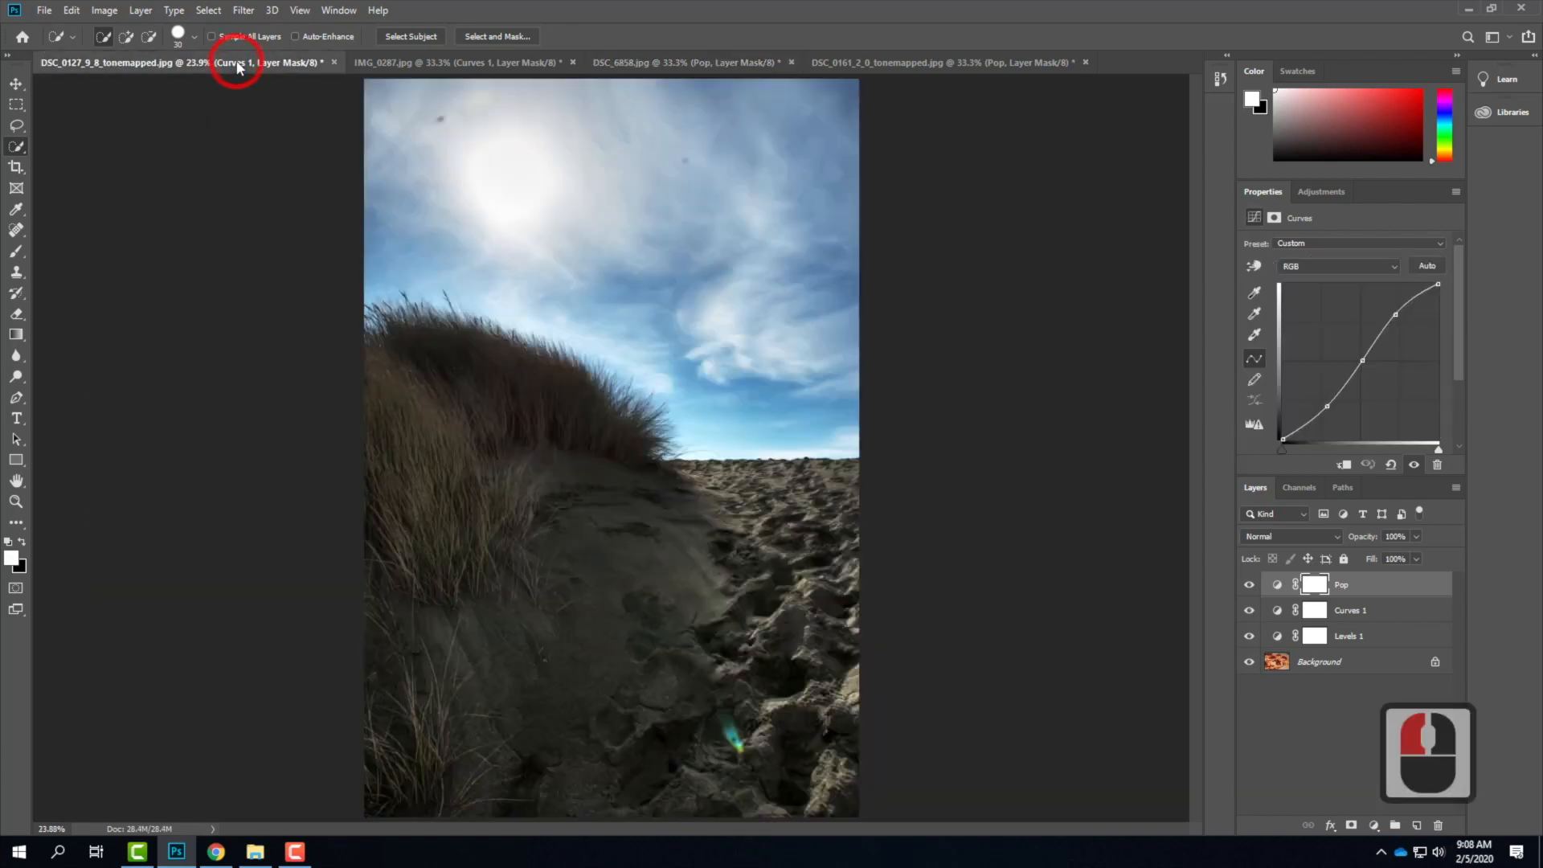
click(500, 66)
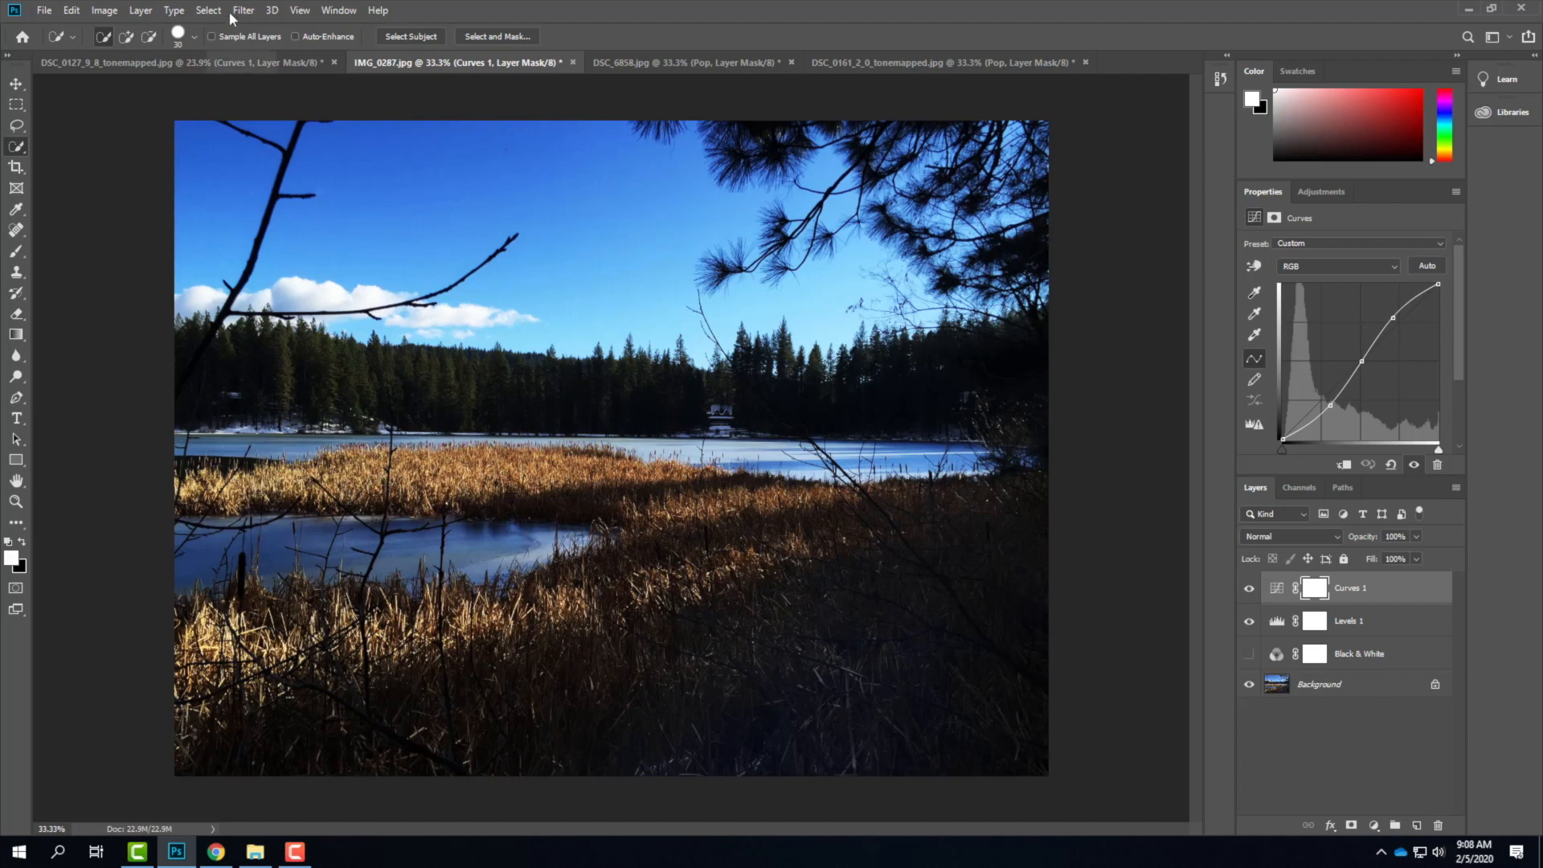
click(140, 10)
click(203, 229)
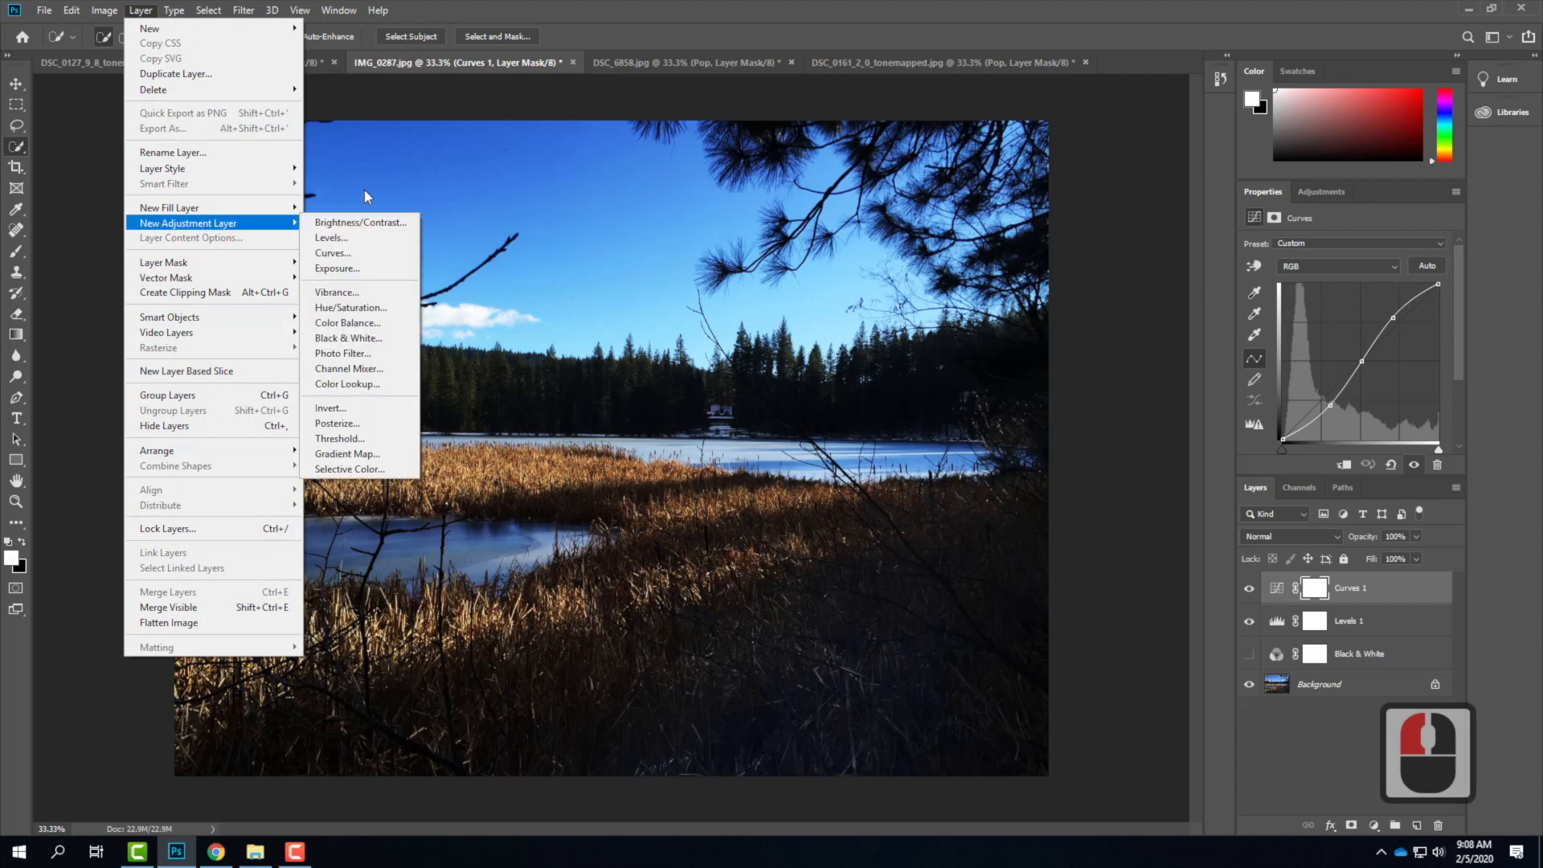
click(351, 368)
click(901, 252)
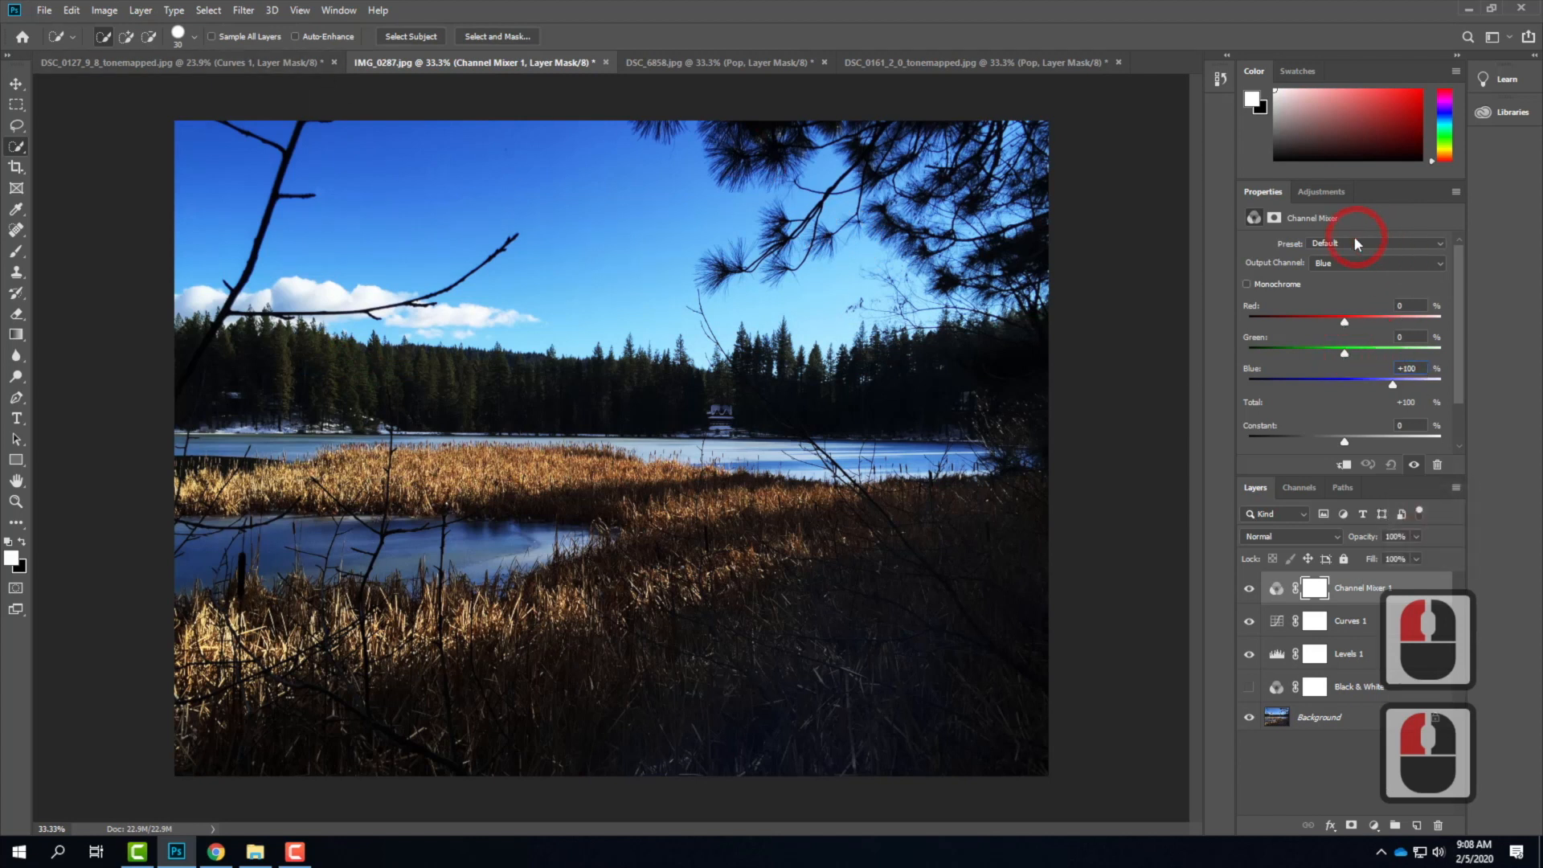
For the Red output channel of the lake photo's Channel Mixer layer, set red to +116%, green to -8% and blue to -8%.
click(1353, 262)
click(1353, 277)
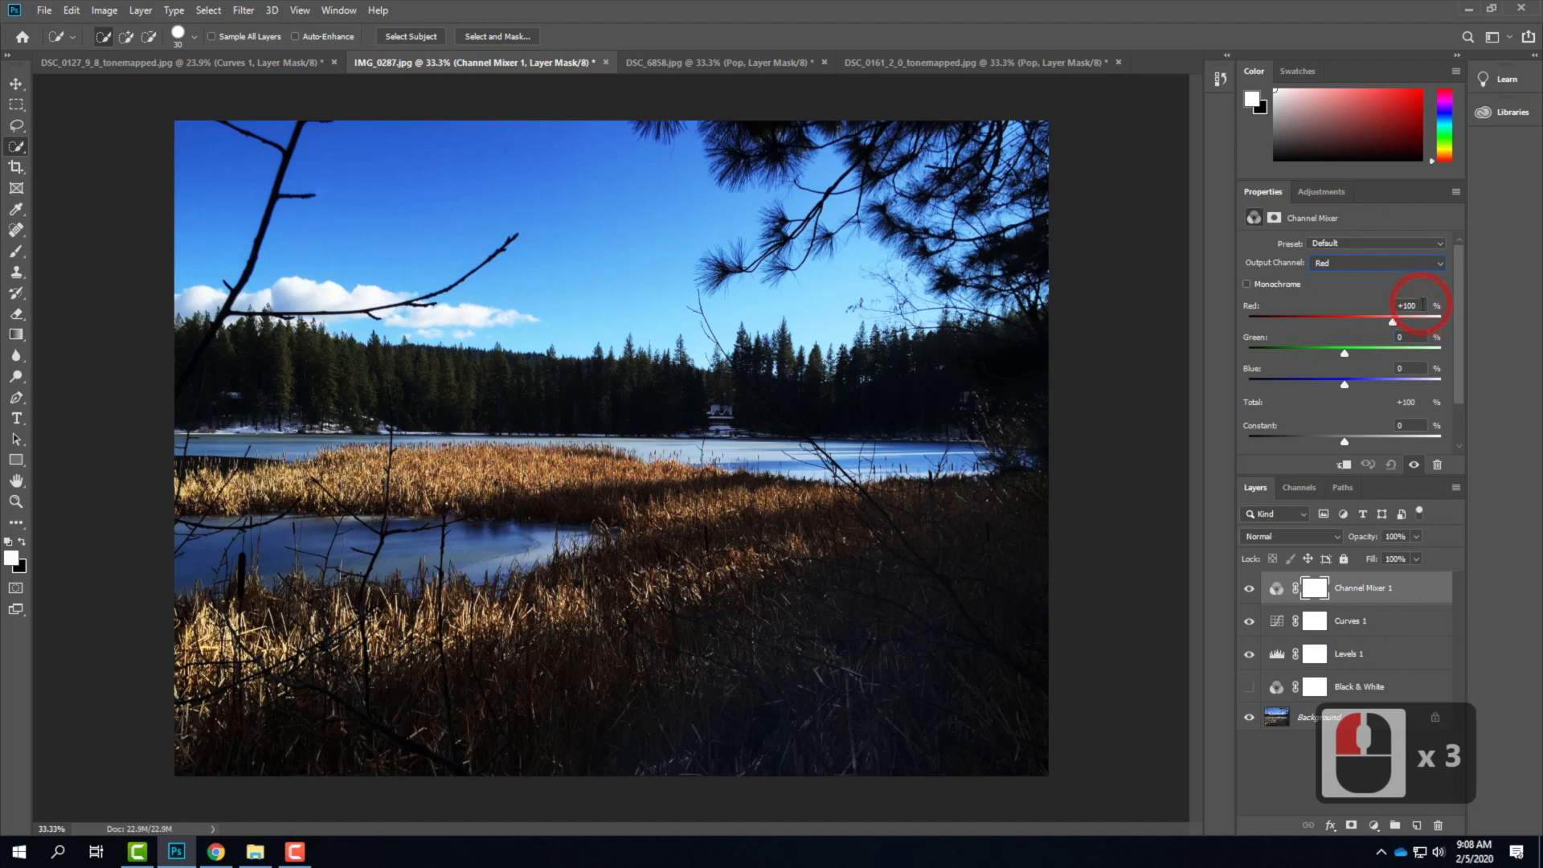
click(1412, 305)
text(116)
click(1303, 308)
text(-8)
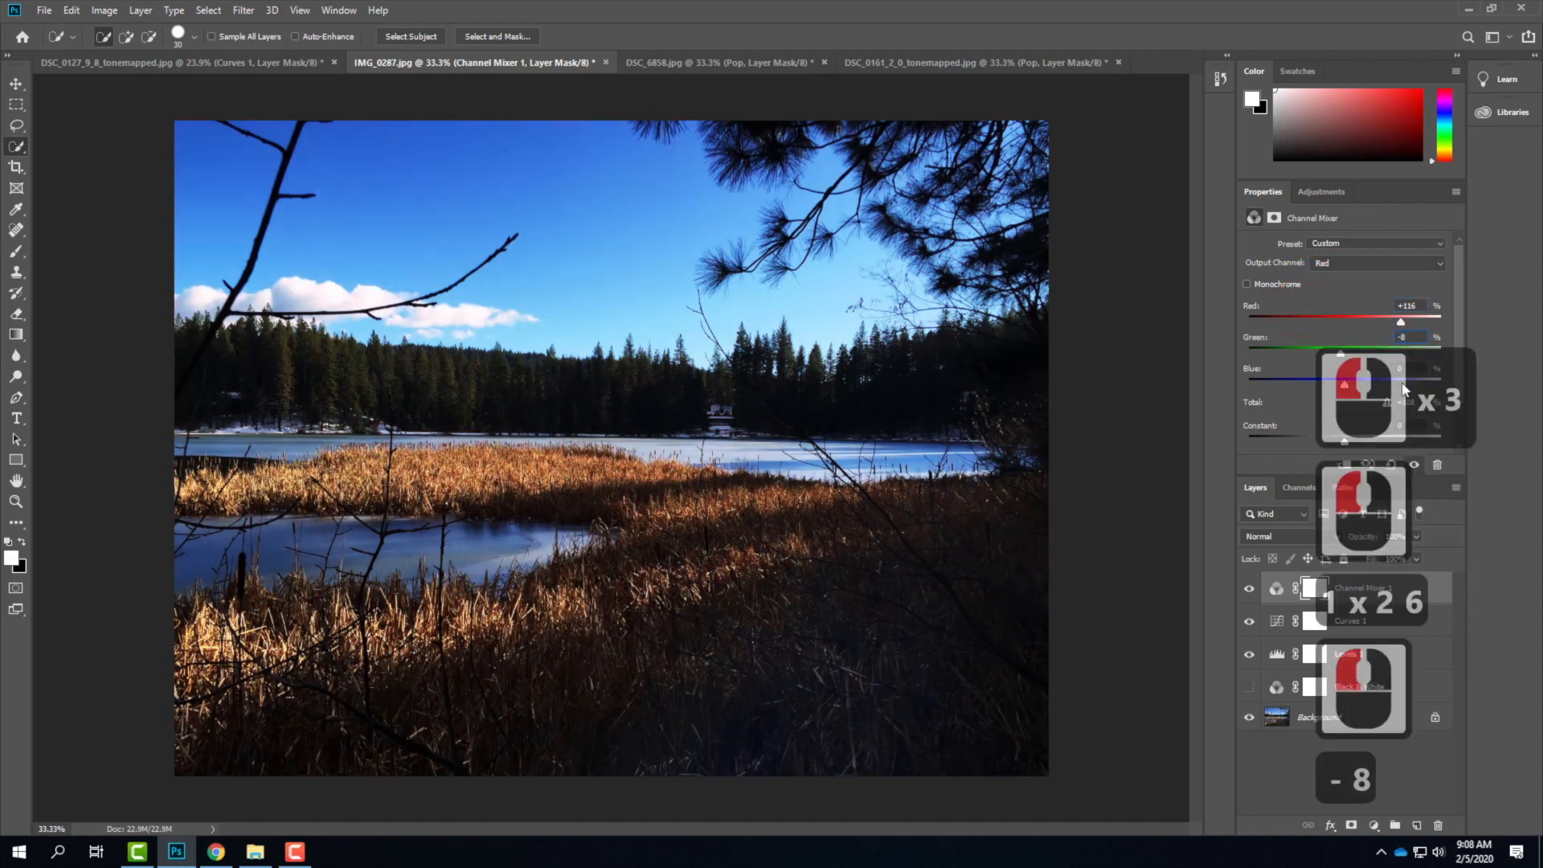
click(1344, 355)
text(-8)
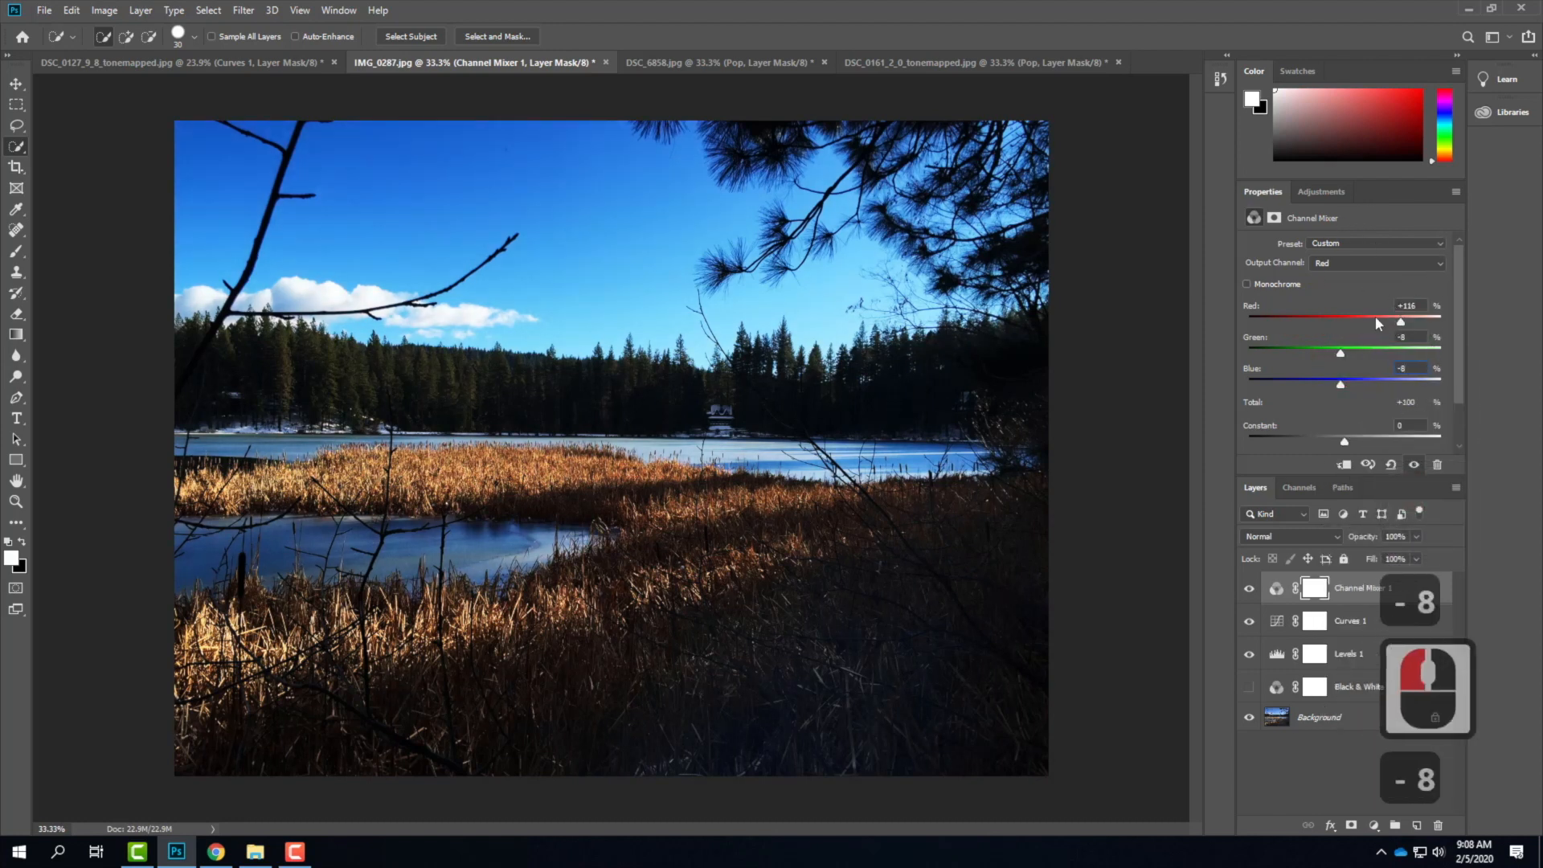
For the Green output channel of the lake photo's Channel Mixer layer, set green to +116%, red to -8% and blue to -8%.
click(1371, 264)
click(1371, 288)
double_click(1412, 337)
text(116)
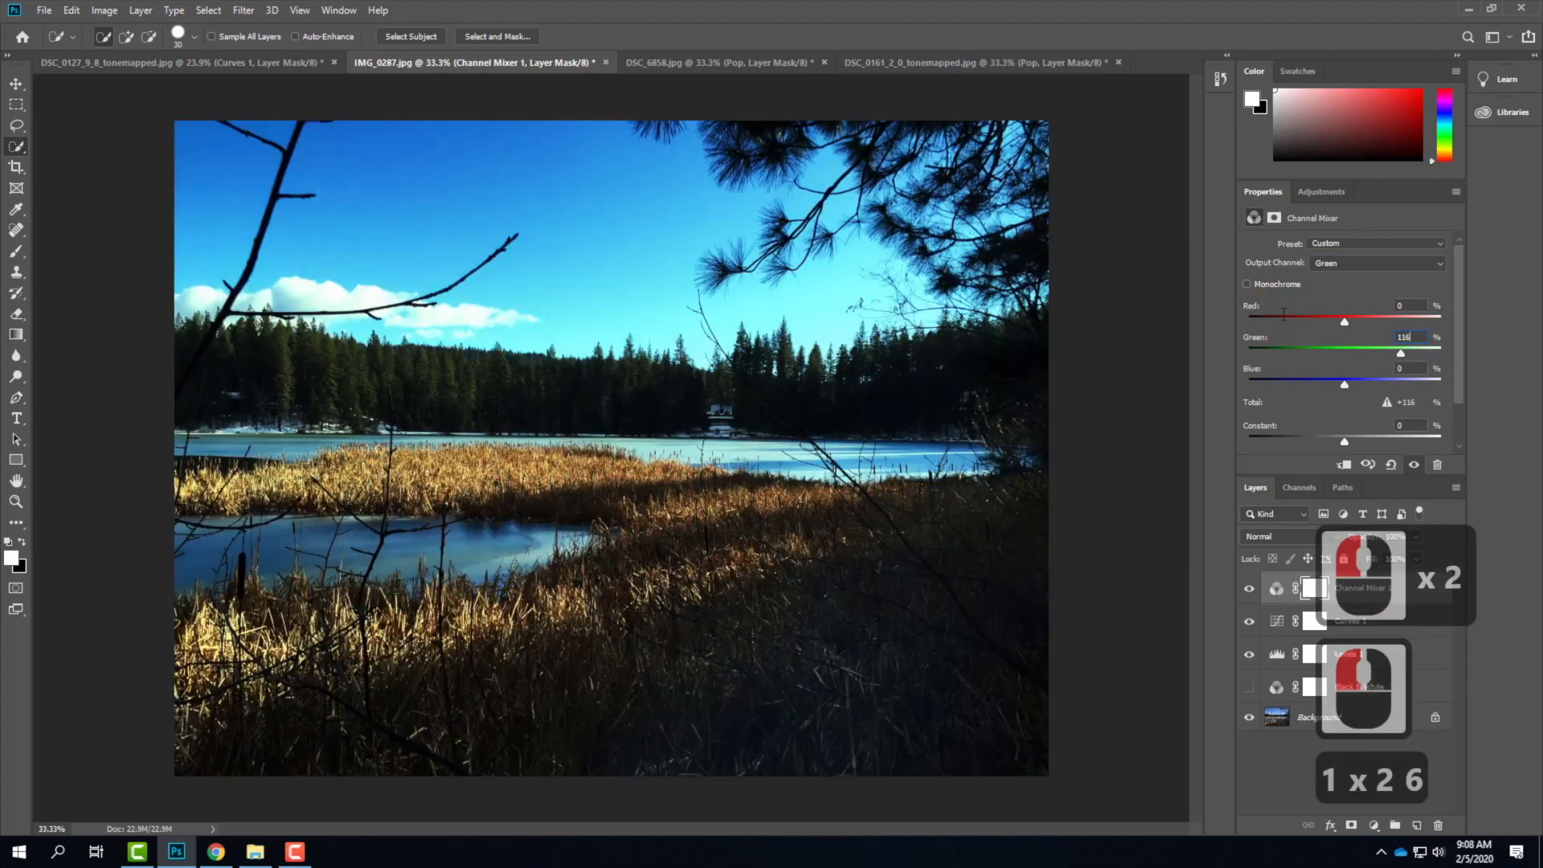
double_click(1404, 305)
text(-8)
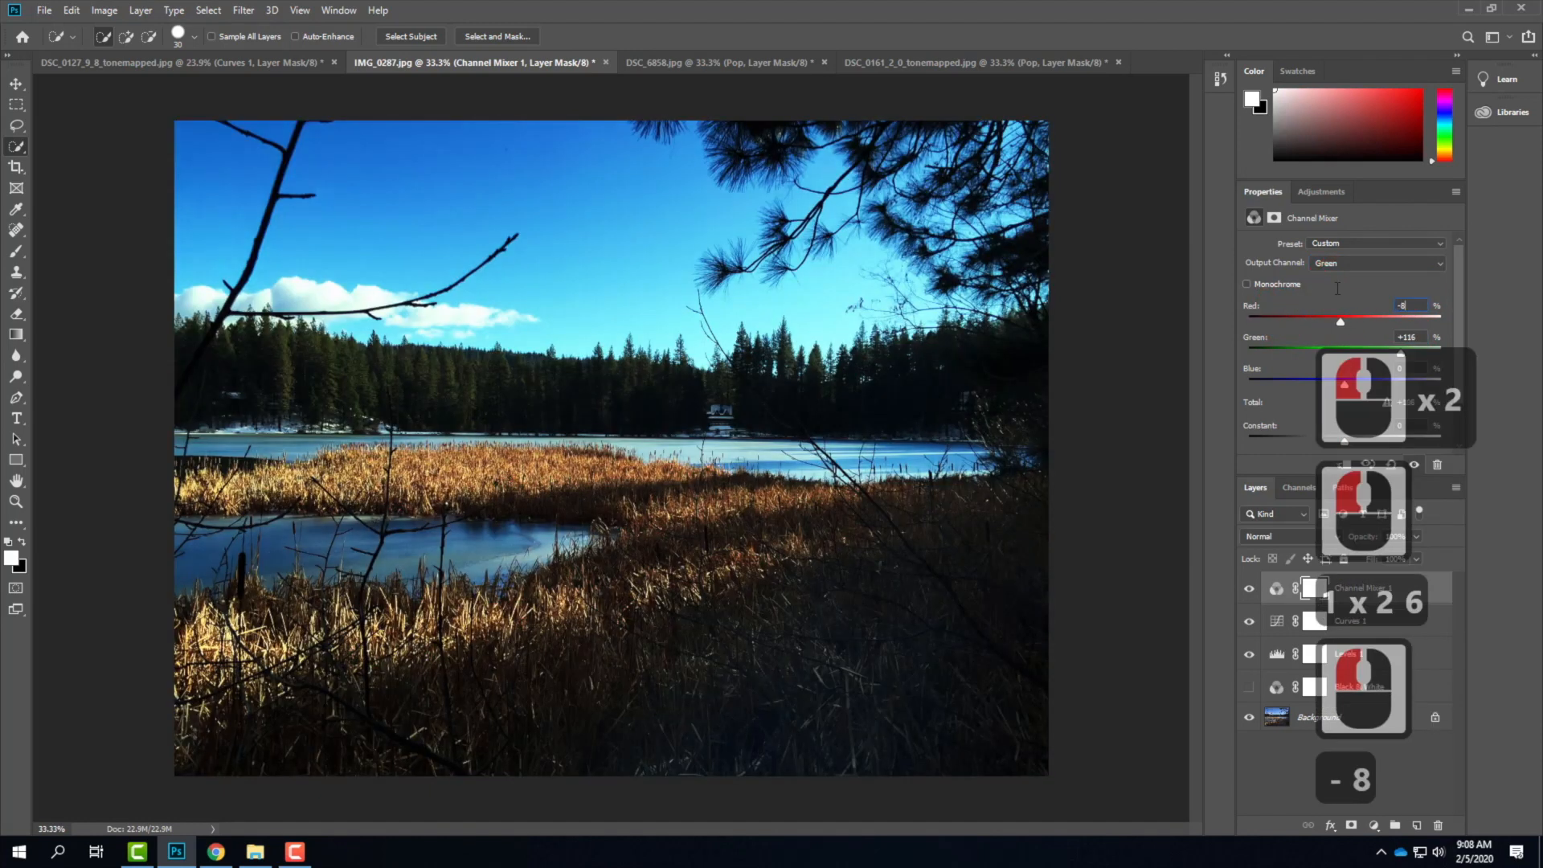
double_click(1411, 368)
text(-8)
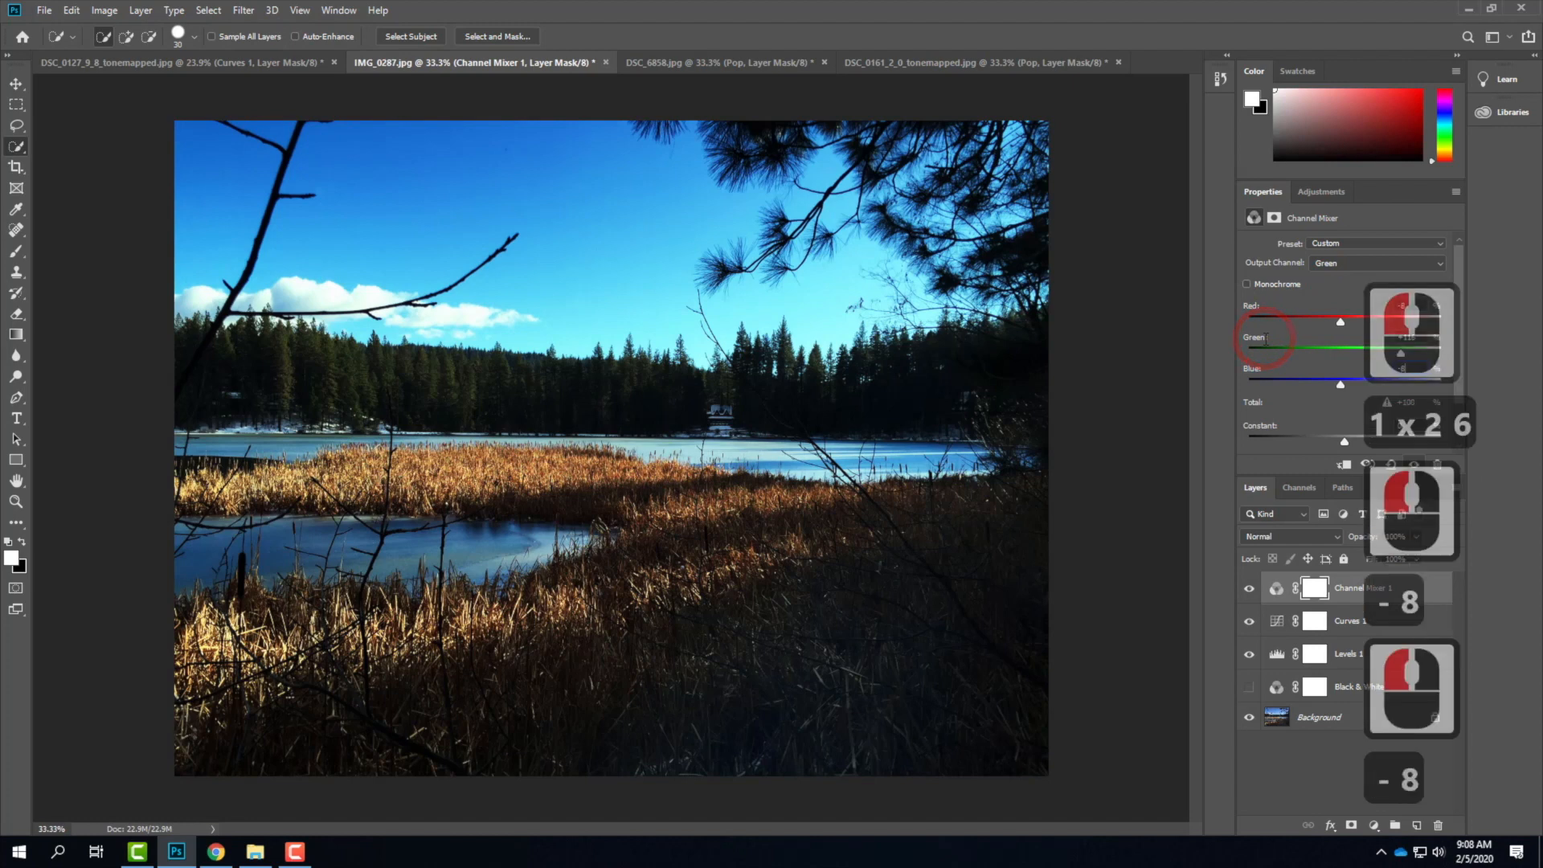
Set the Channel Mixer's Blue output channel to Blue +116, Green -8 and Red -8.
click(1357, 265)
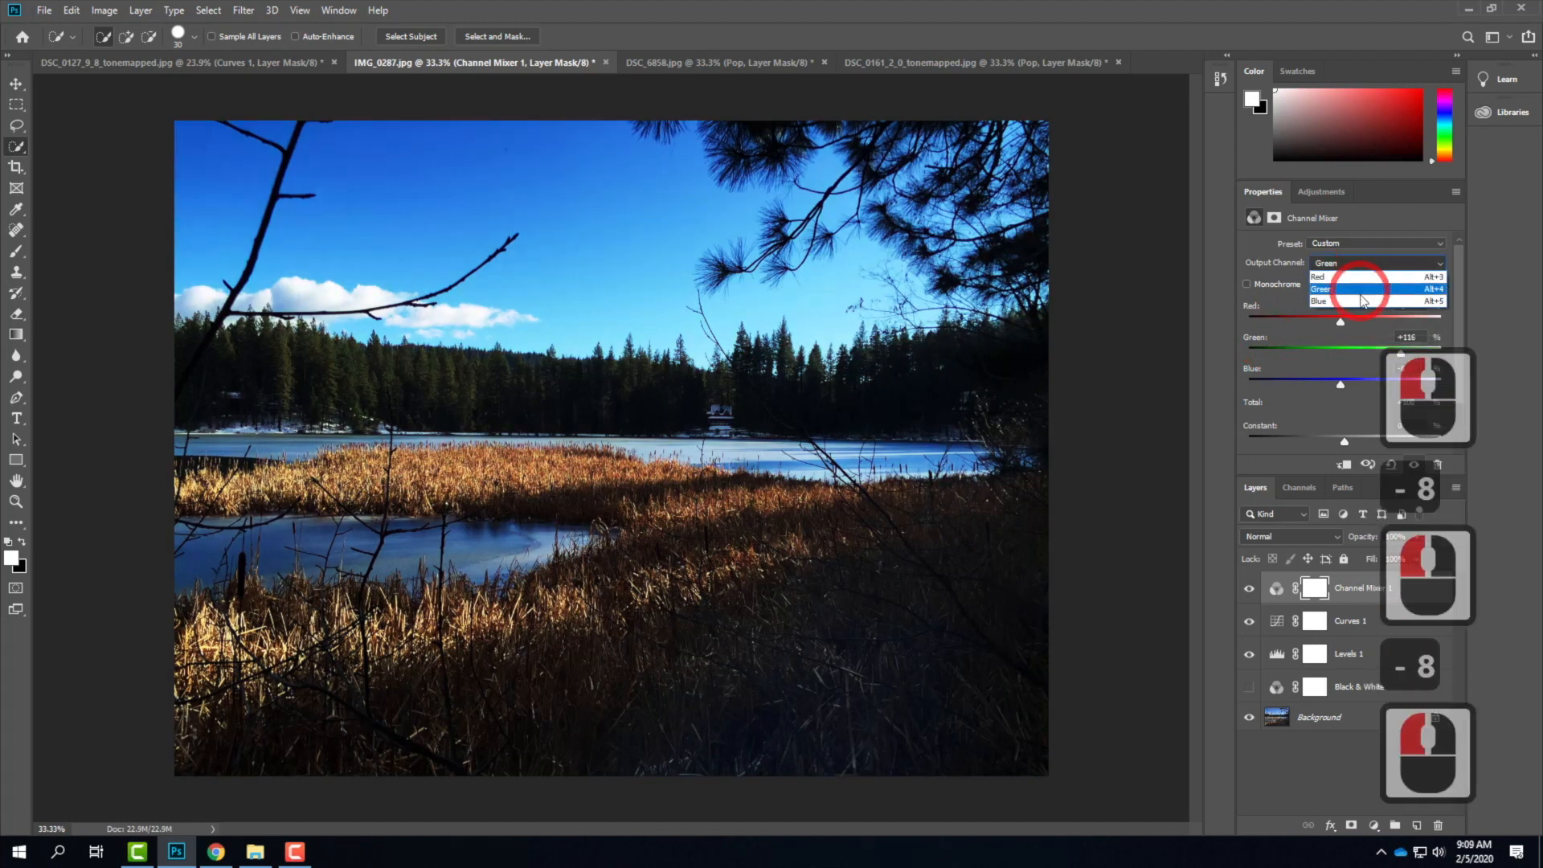
click(1357, 299)
drag(1421, 368, 1331, 304)
text(116)
text(-8)
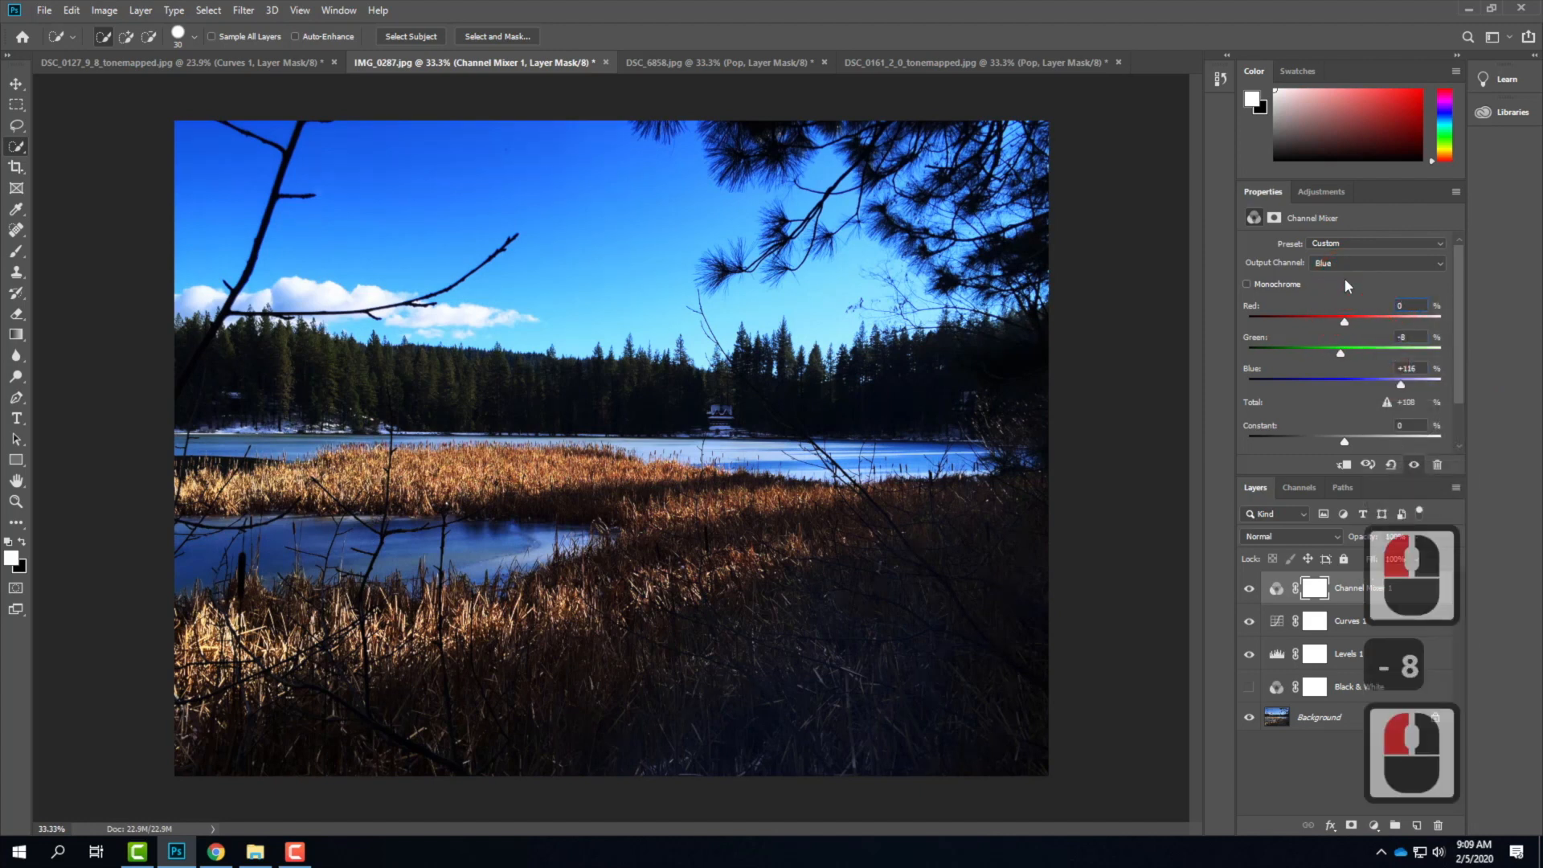
key(BackSpace)
text(-8)
click(1296, 553)
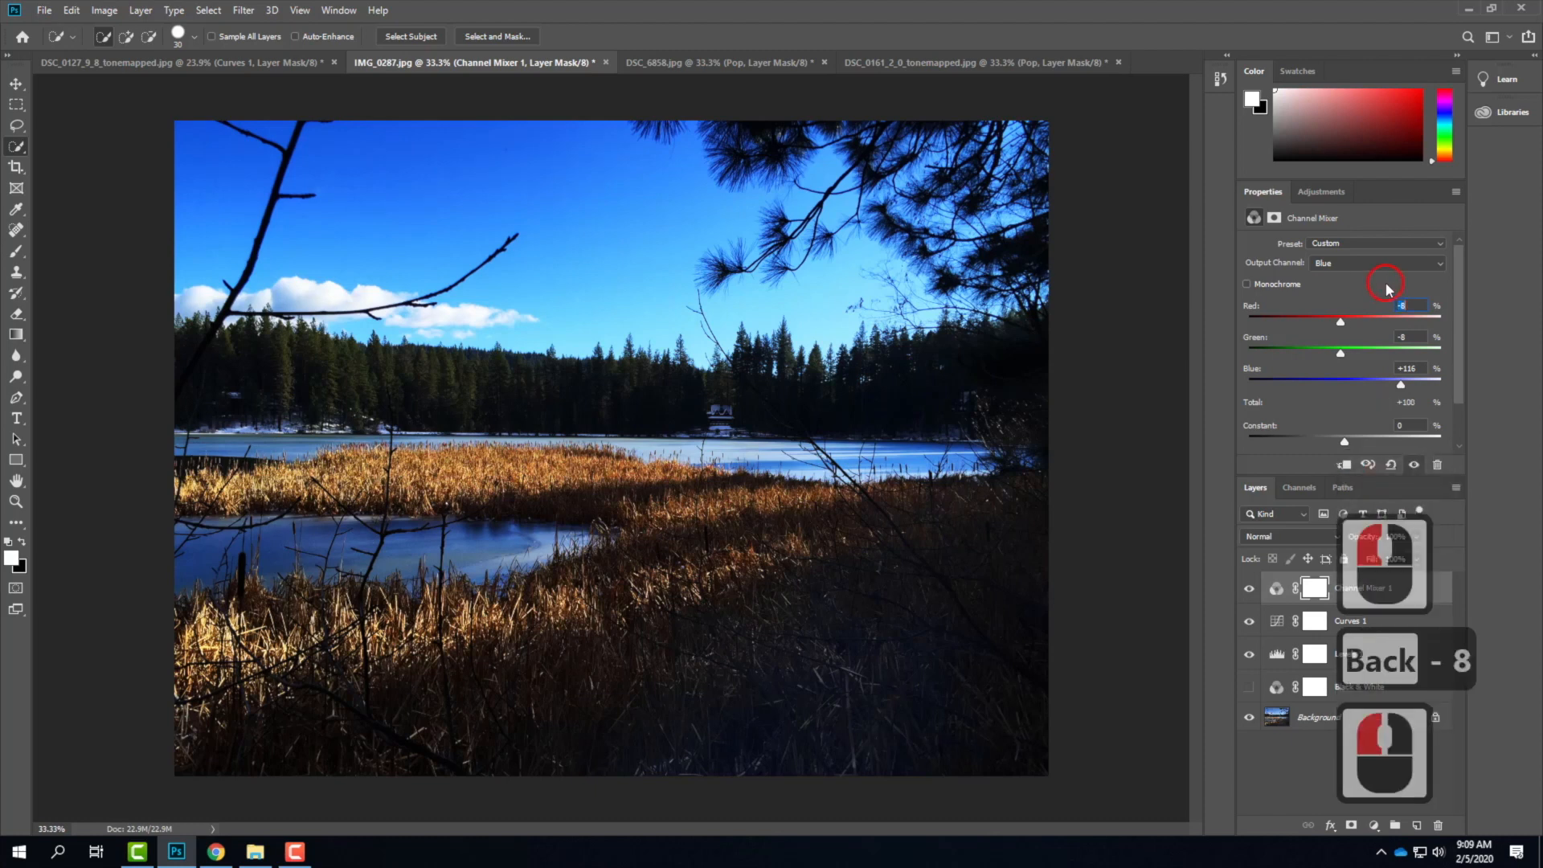
Toggle the Channel Mixer 1 layer's visibility several times to compare the image with and without it.
click(1249, 589)
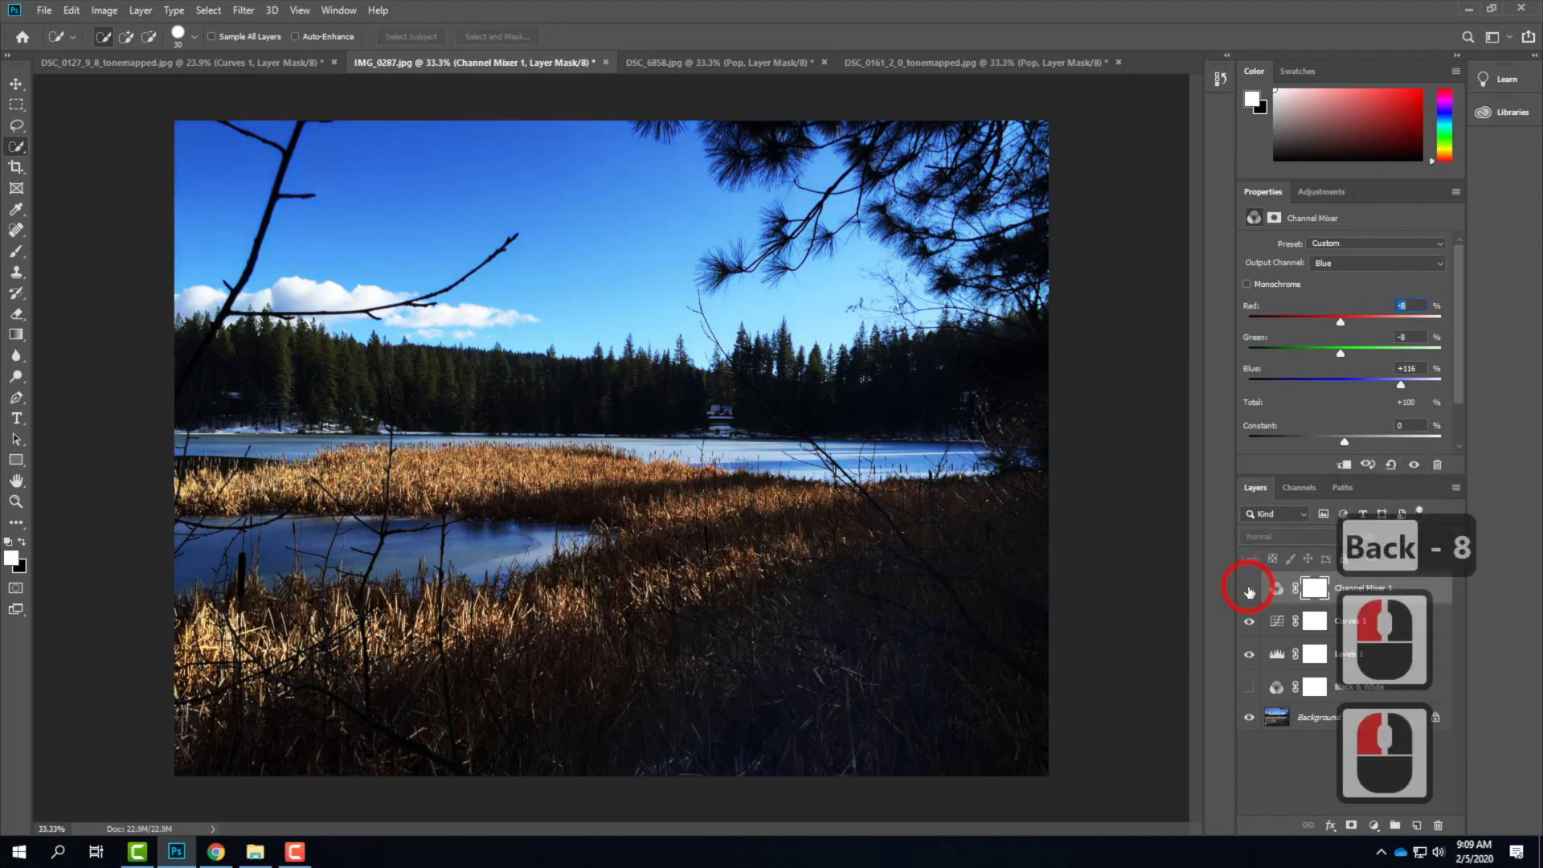
click(1249, 589)
click(1248, 589)
click(1249, 589)
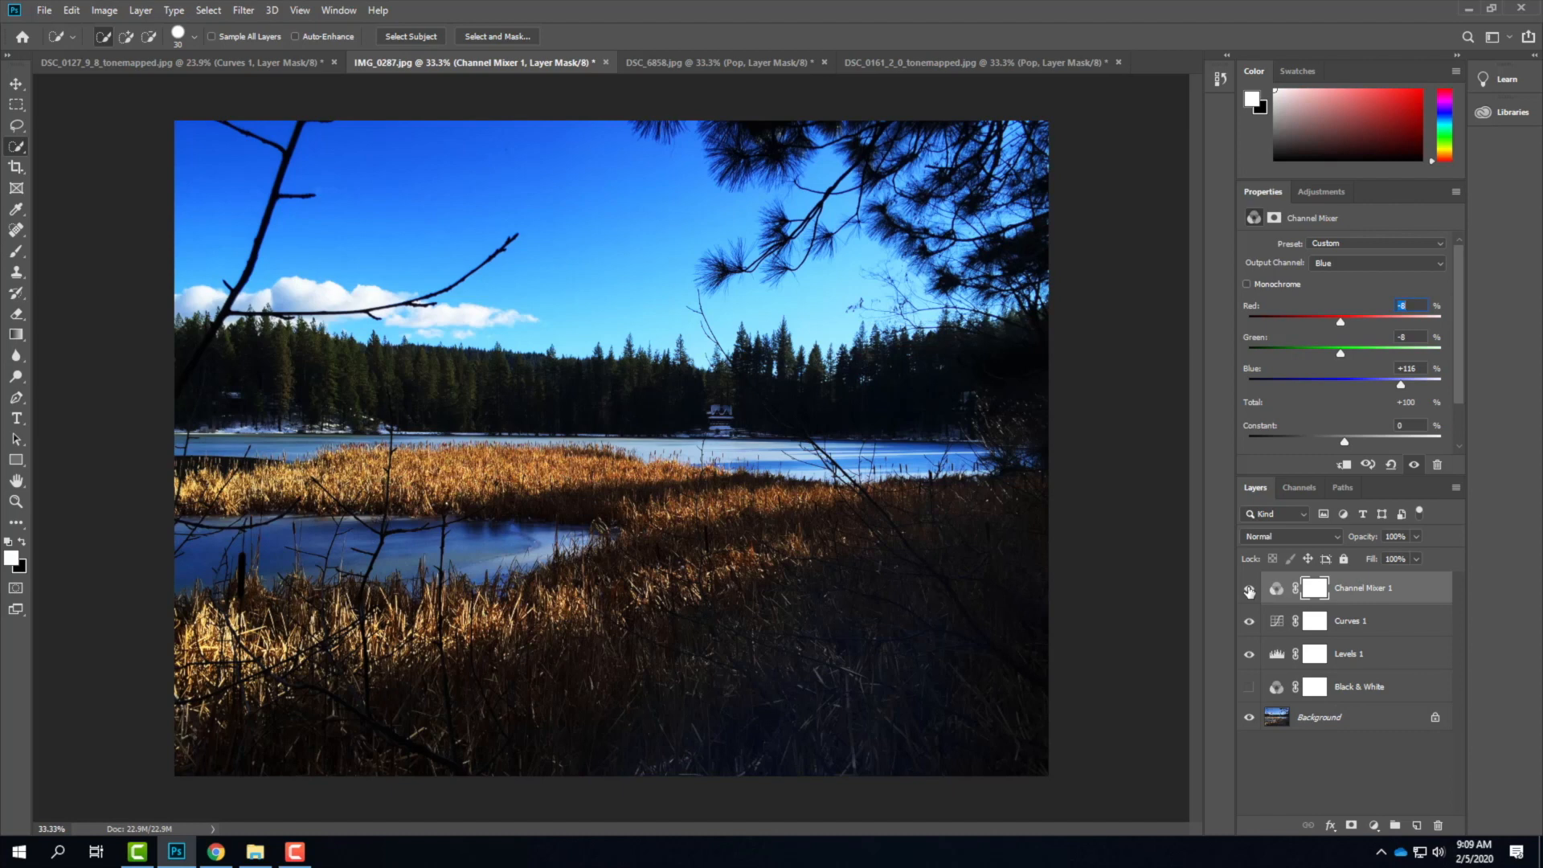
click(1248, 589)
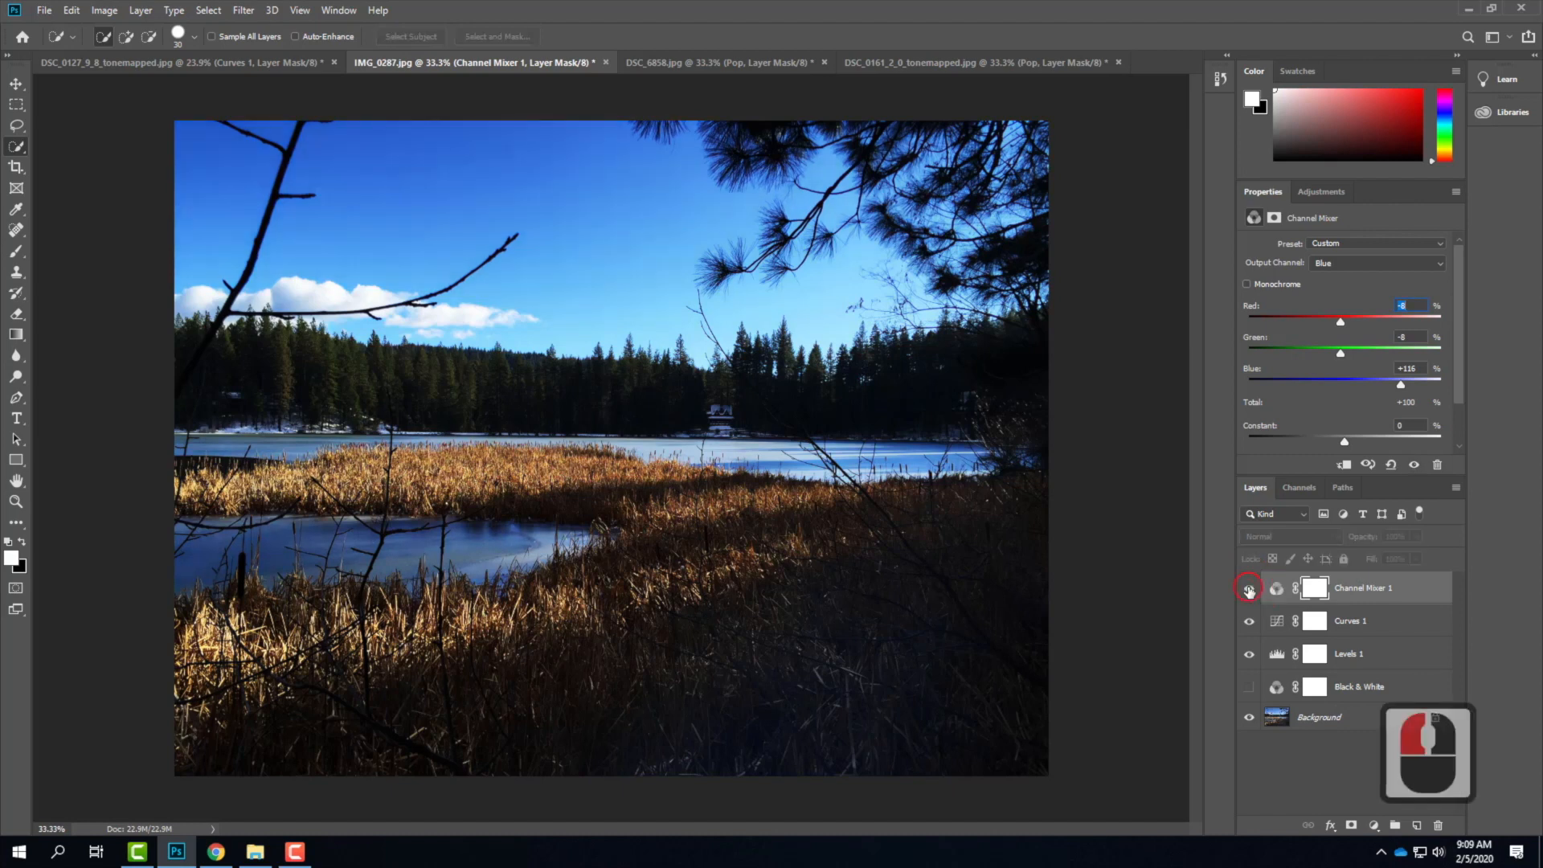
click(1248, 589)
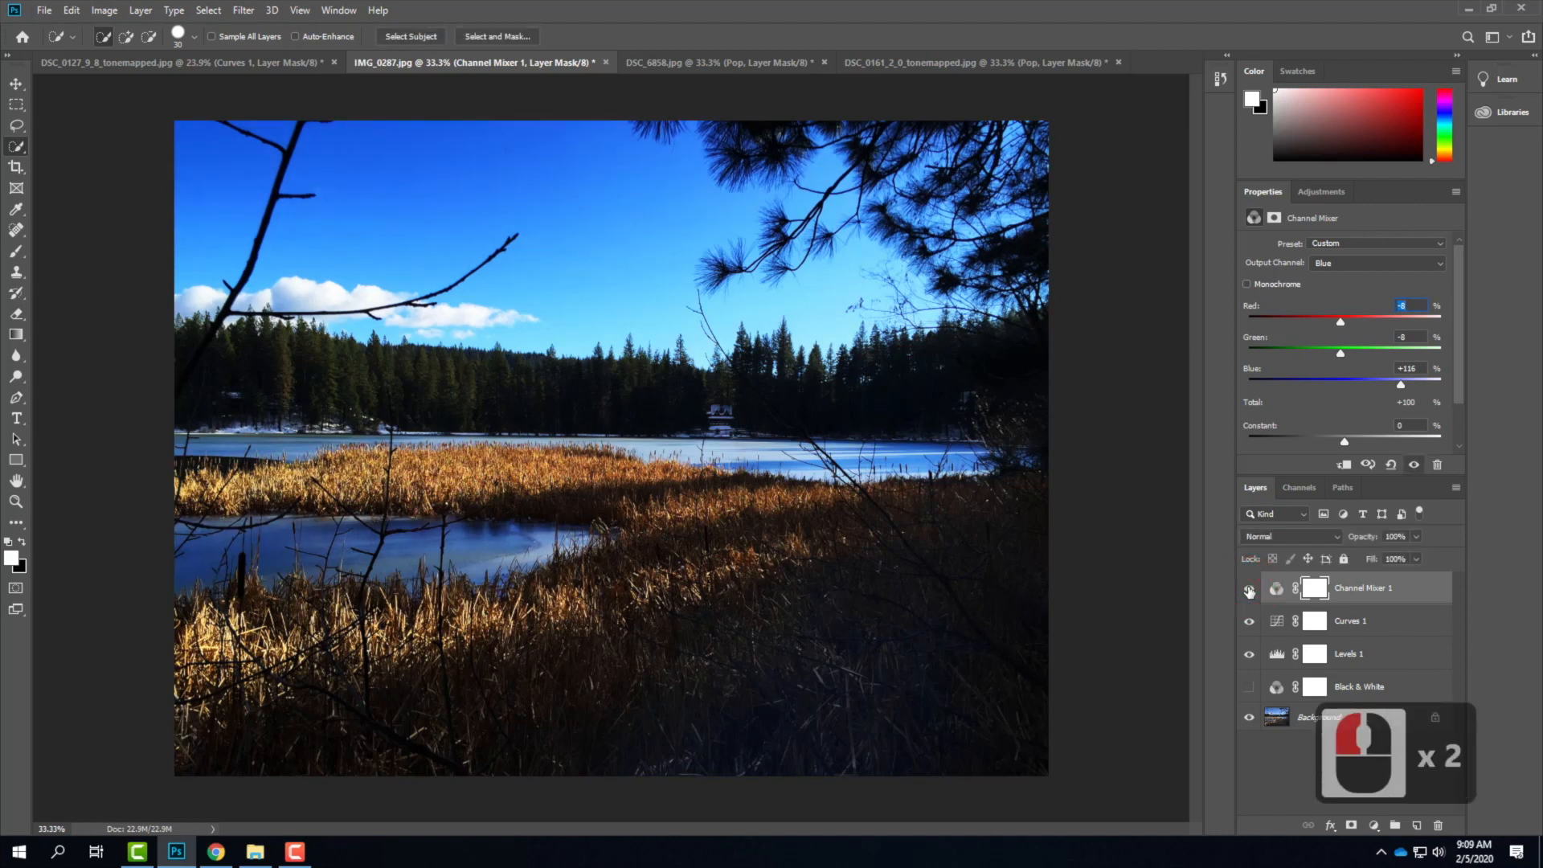
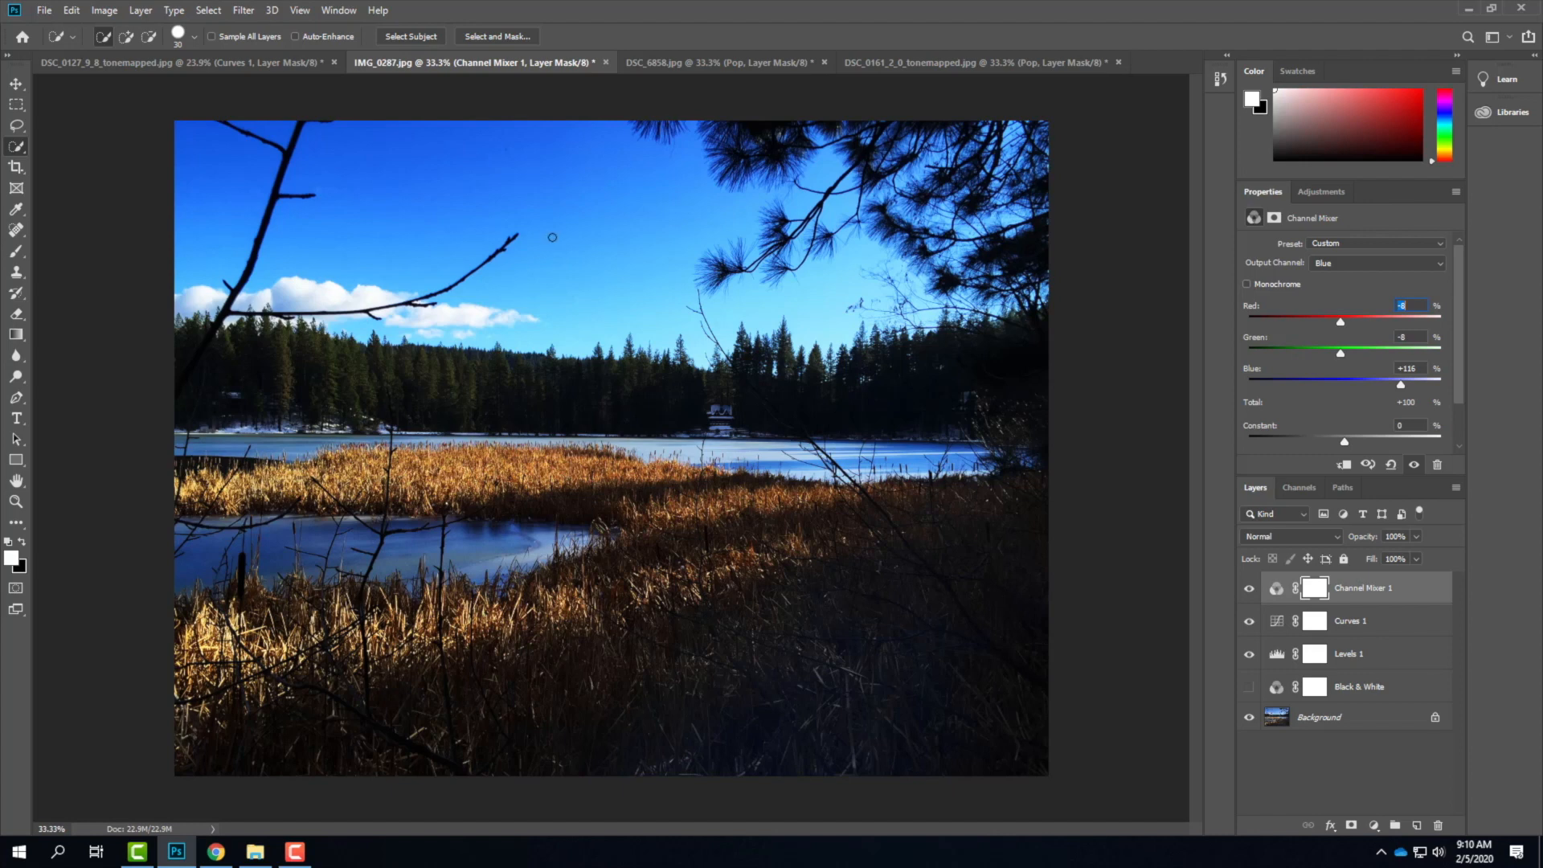
Create a new layer named D&B in Overlay mode, filled with the Overlay-neutral color (50% gray).
click(141, 12)
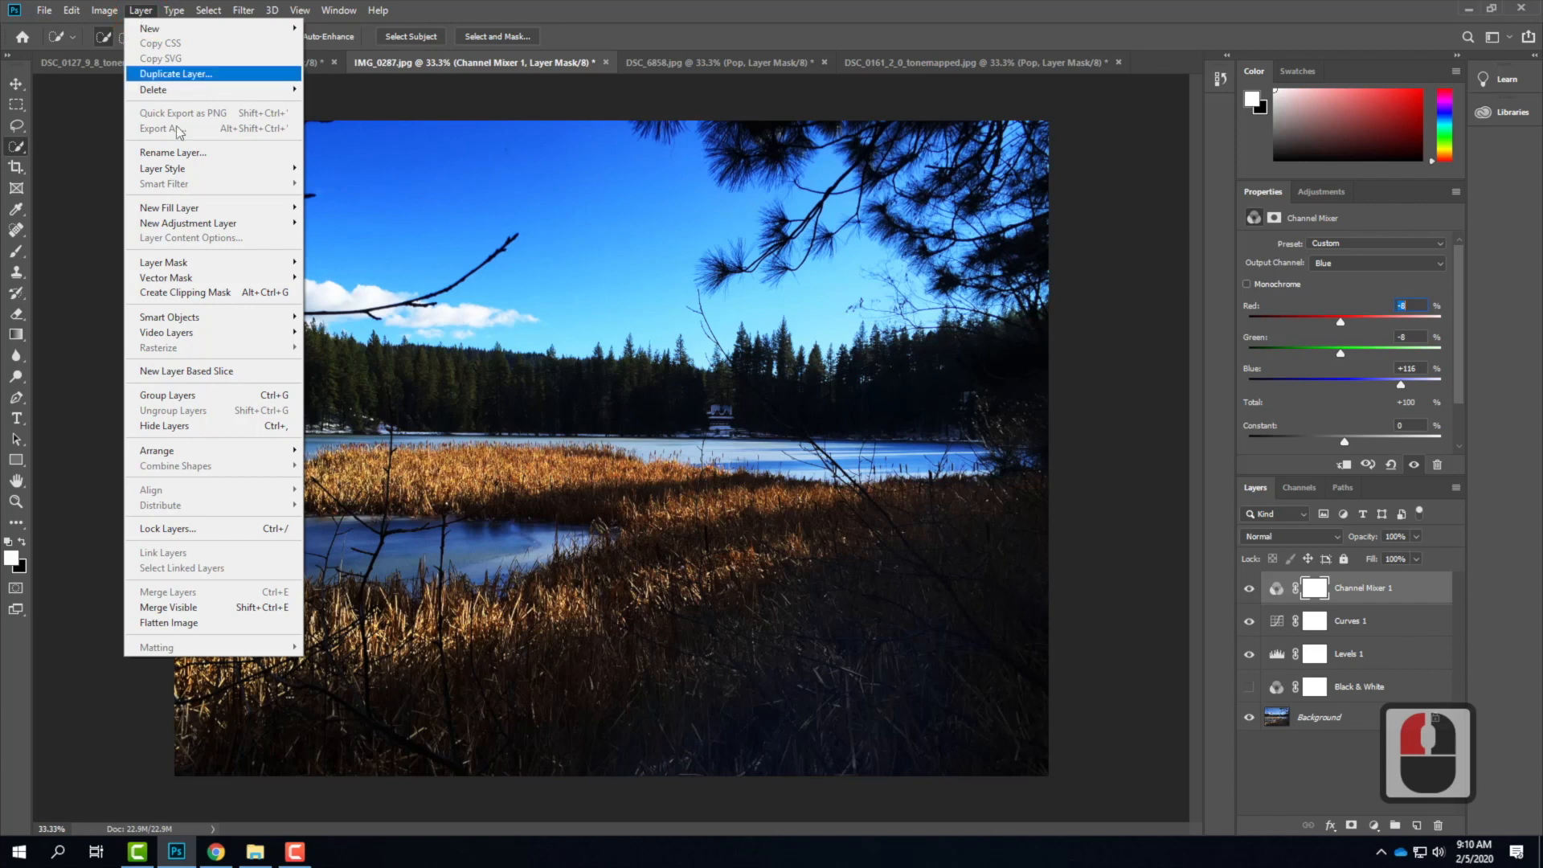
mouse_move(219, 223)
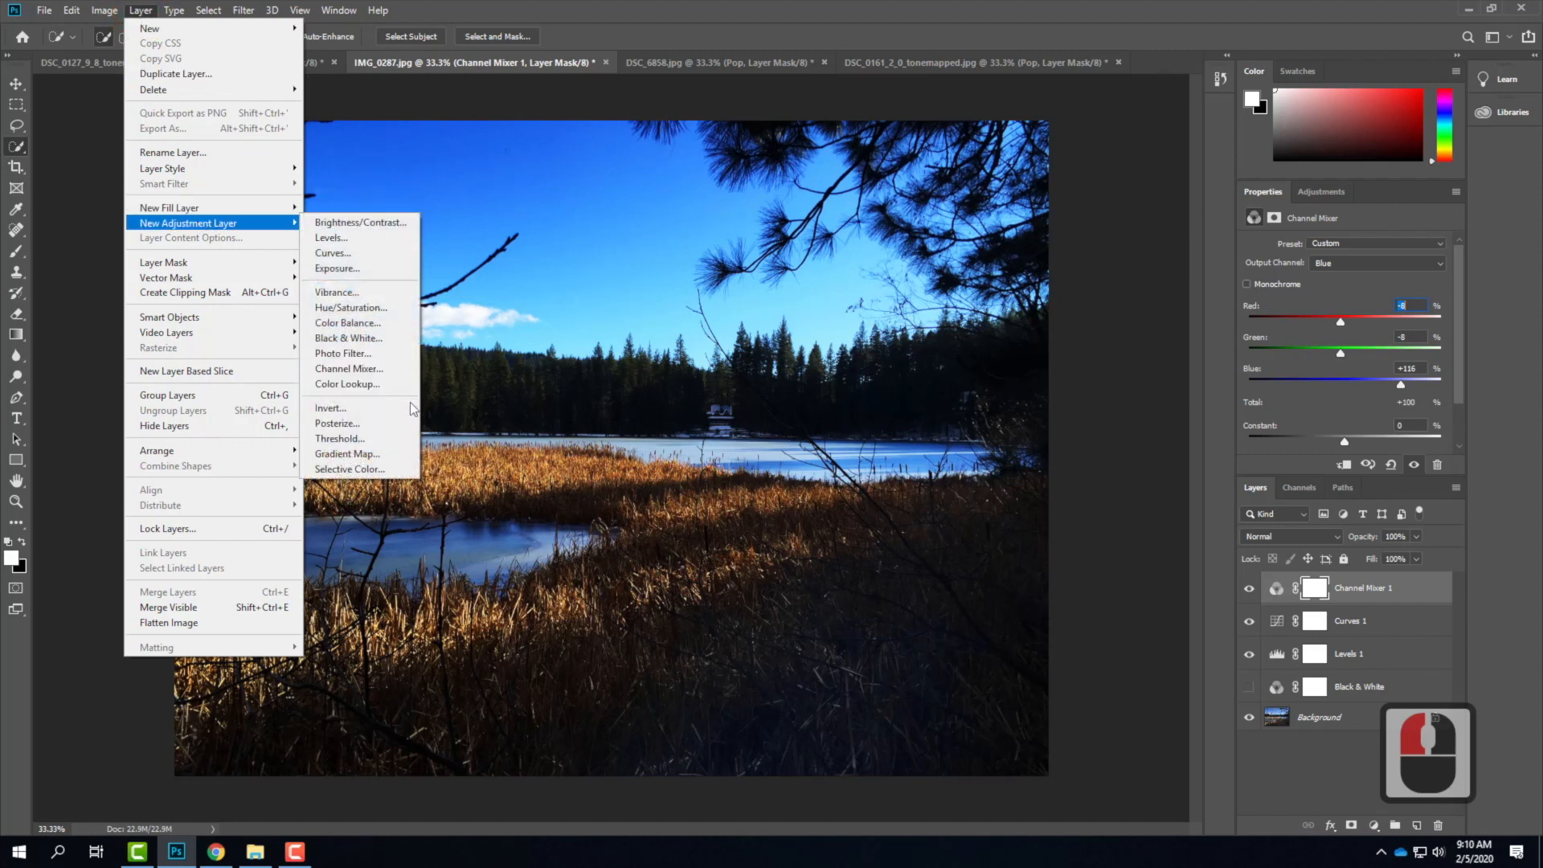
click(145, 12)
click(146, 14)
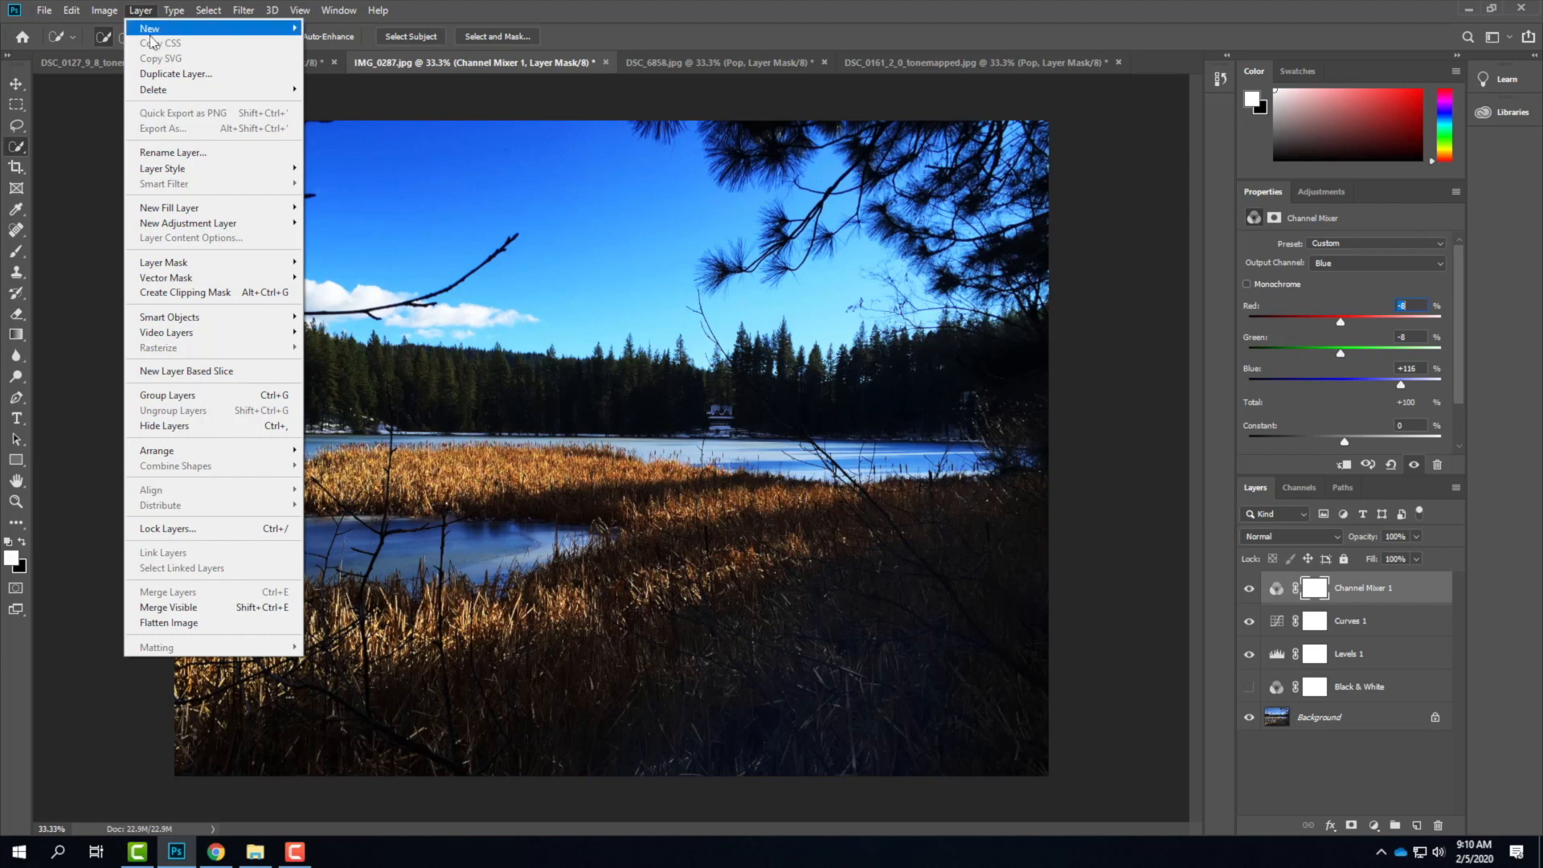
mouse_move(153, 29)
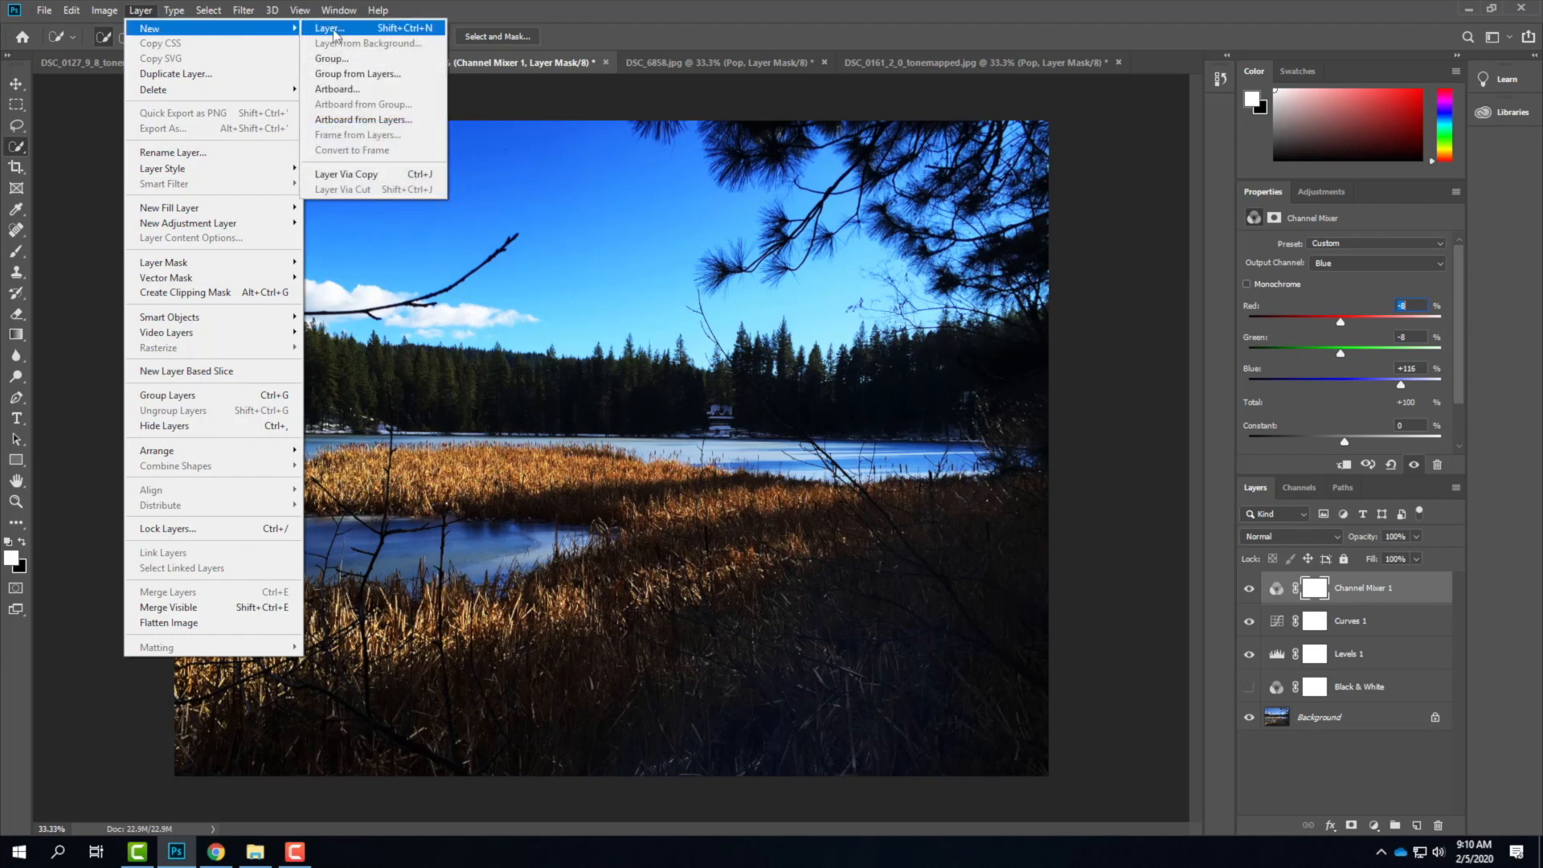
click(334, 32)
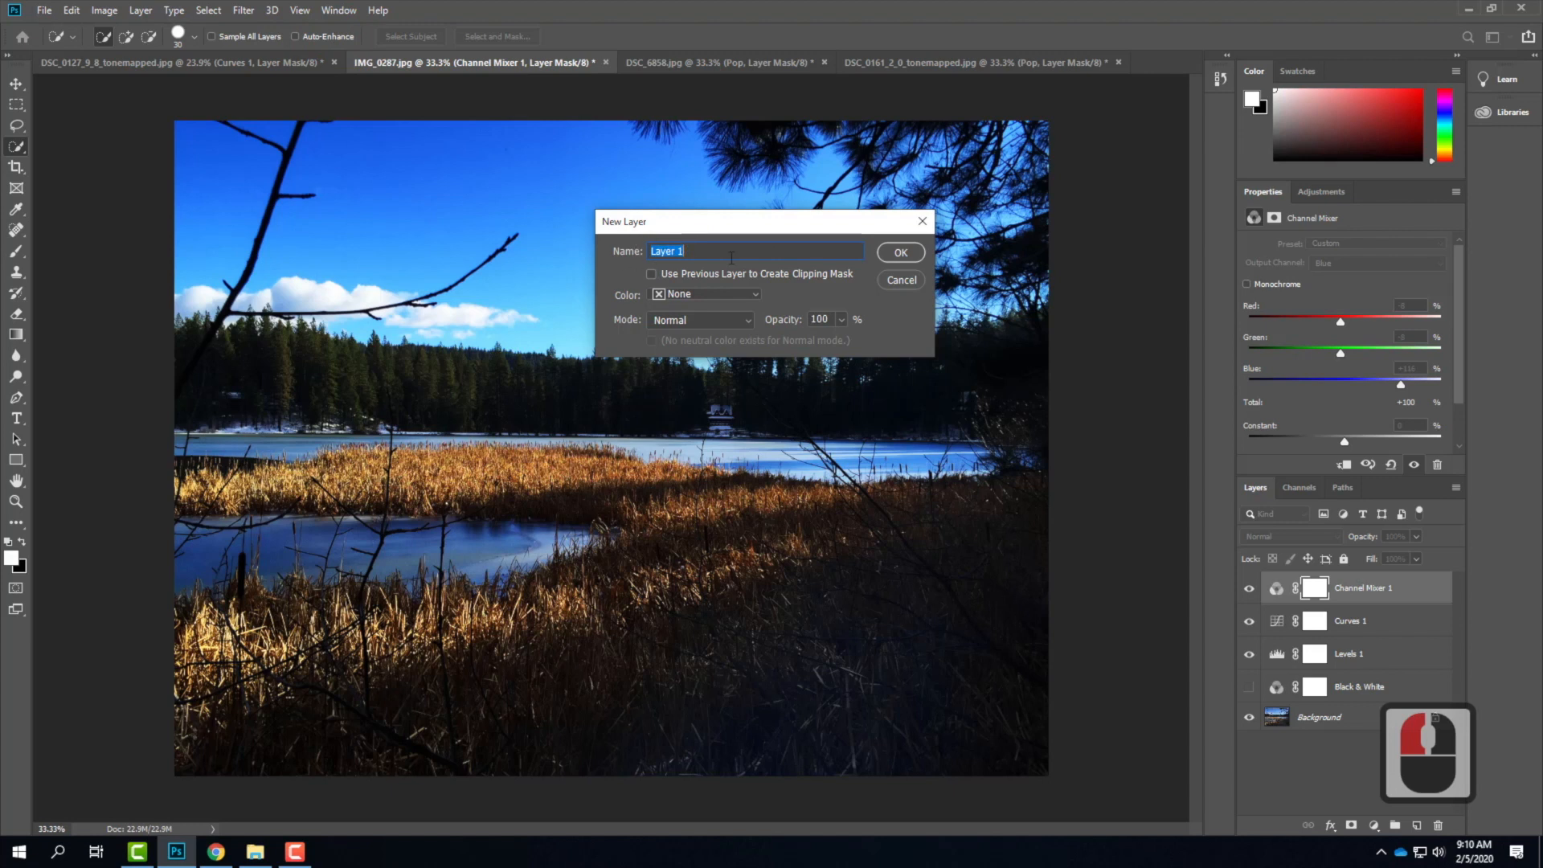
text(D&B)
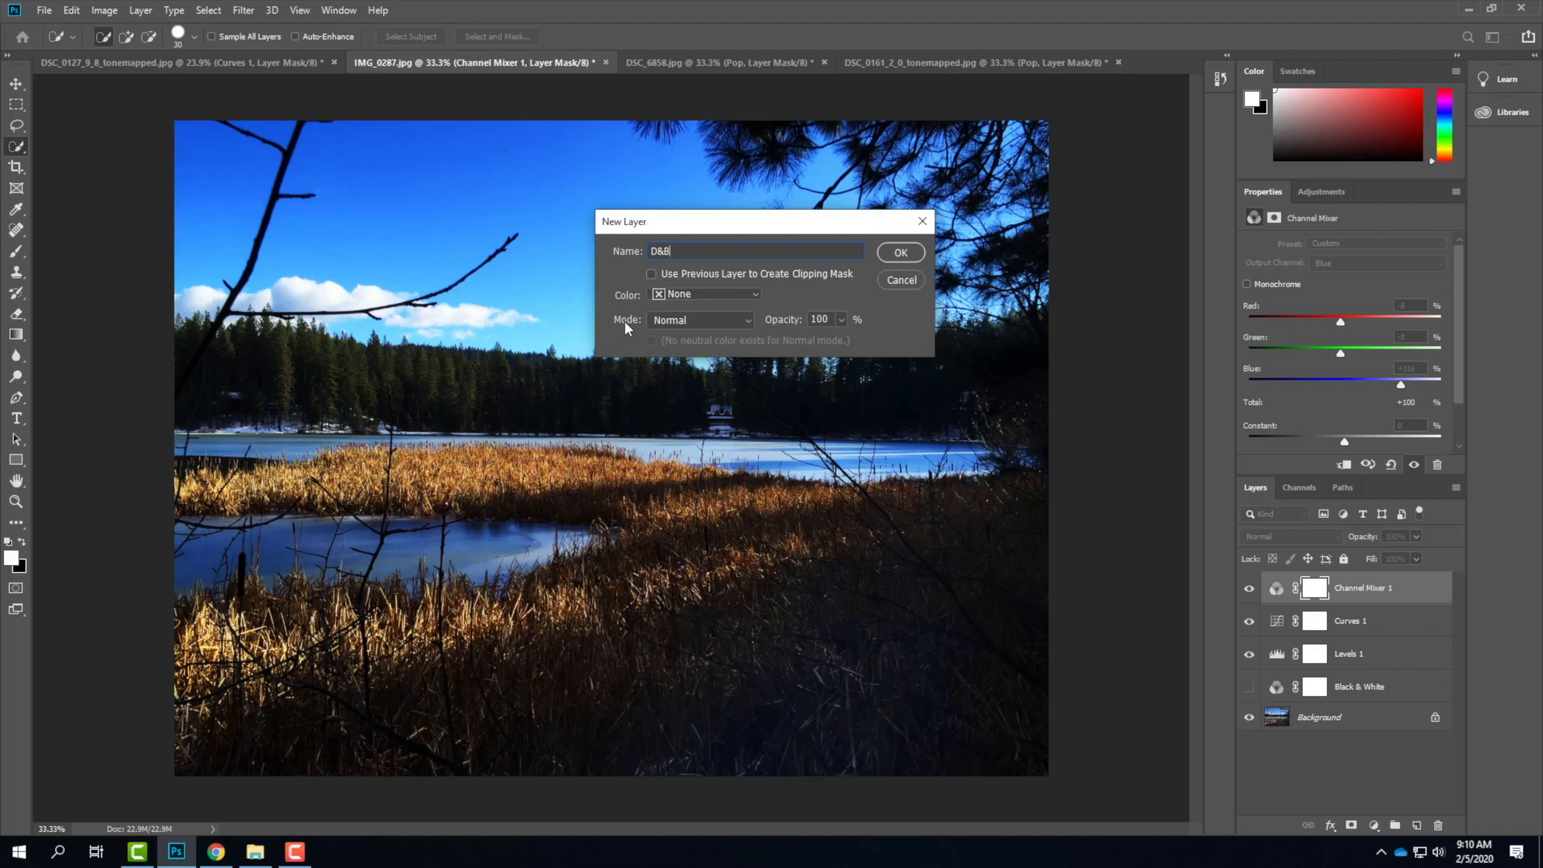
click(680, 322)
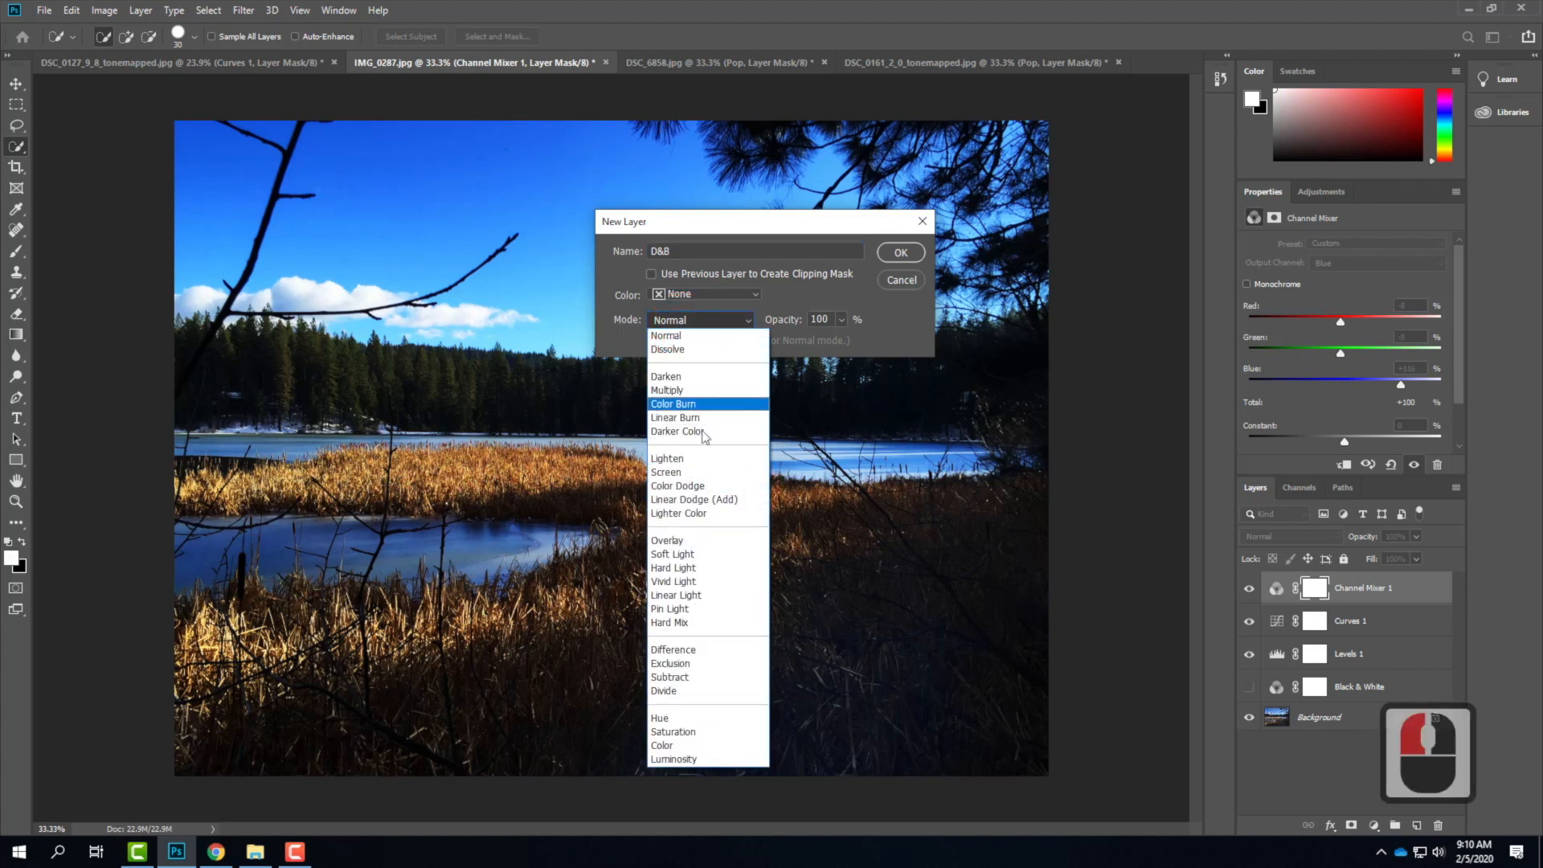
click(685, 542)
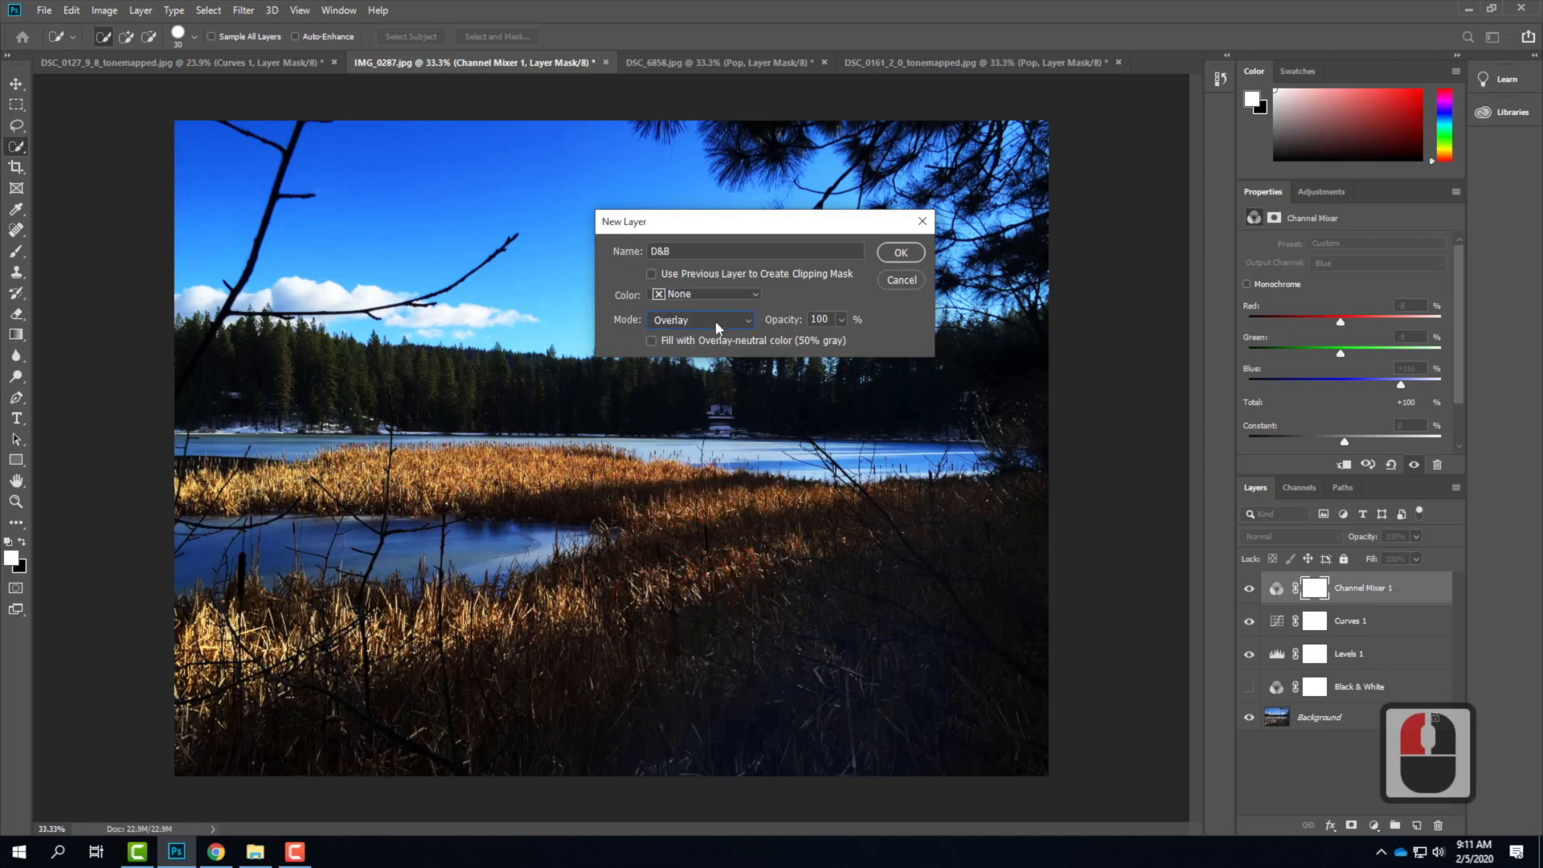
click(653, 340)
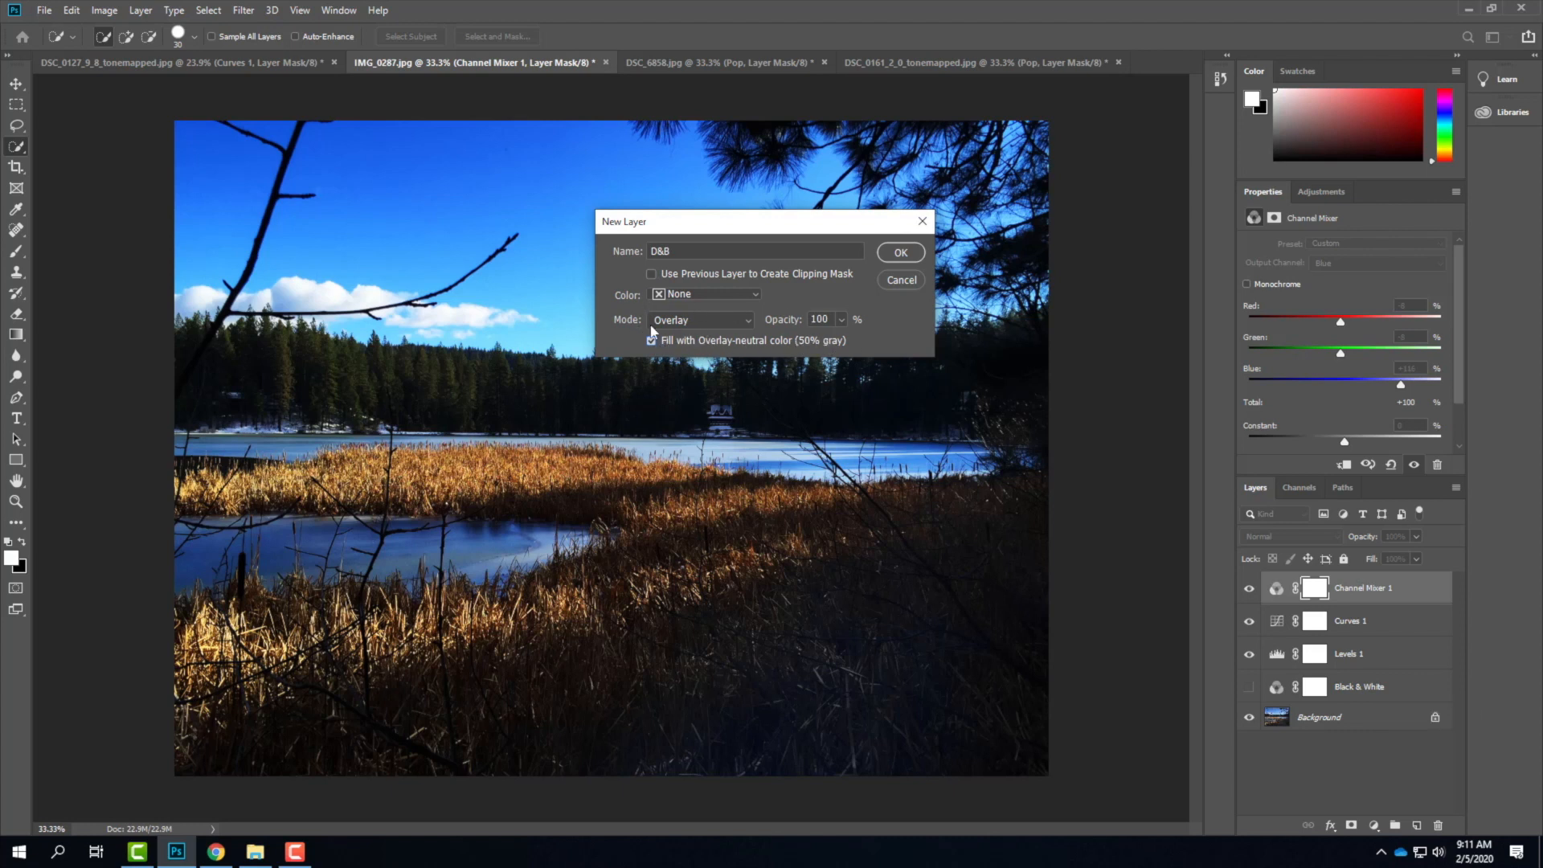
click(903, 254)
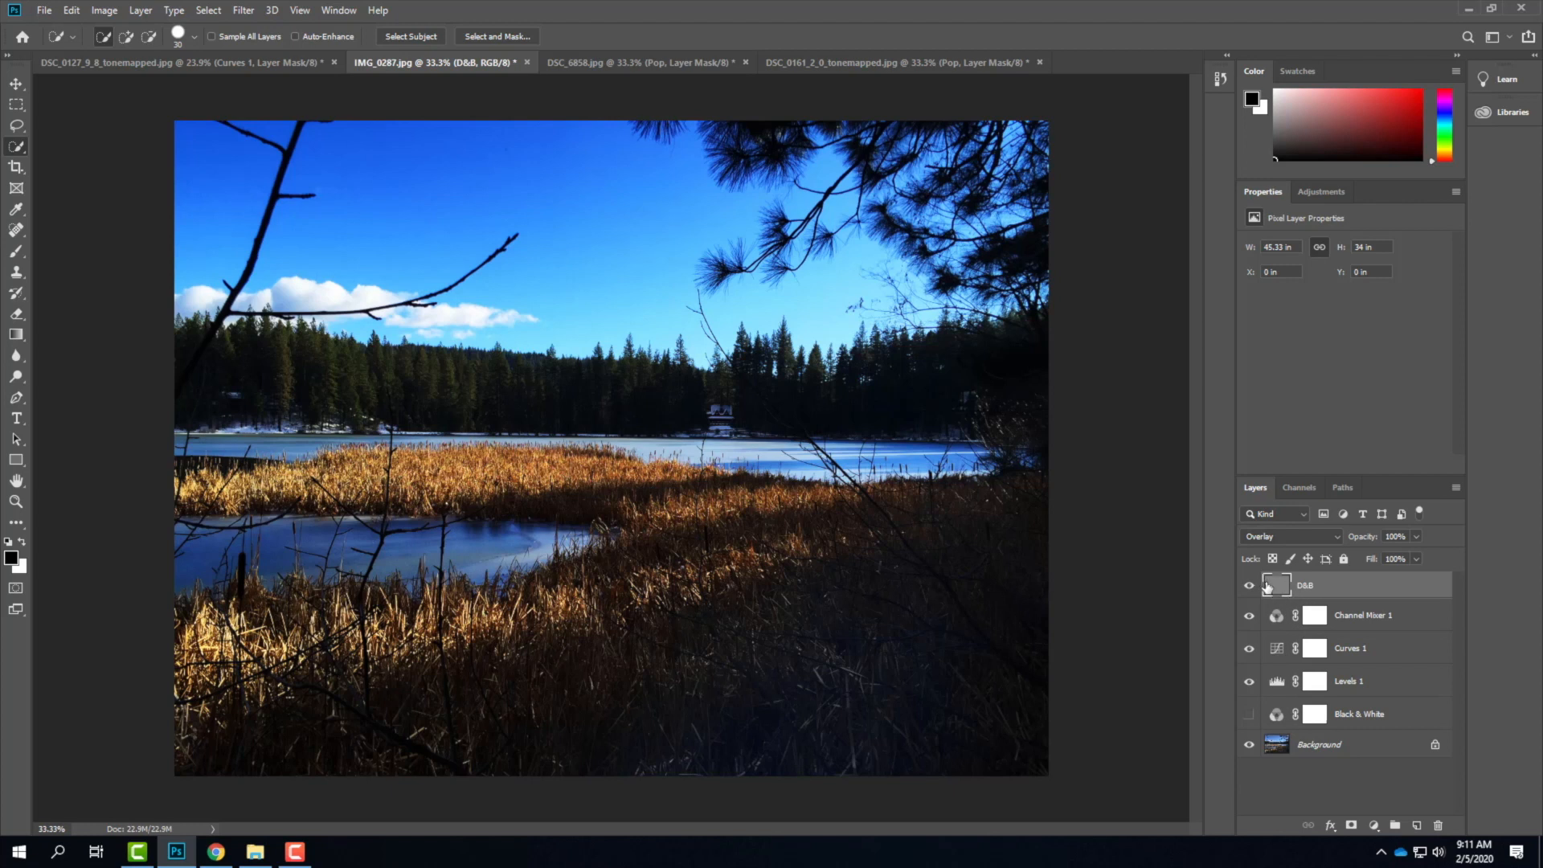
Activate the Burn Tool for the D&B layer.
click(17, 377)
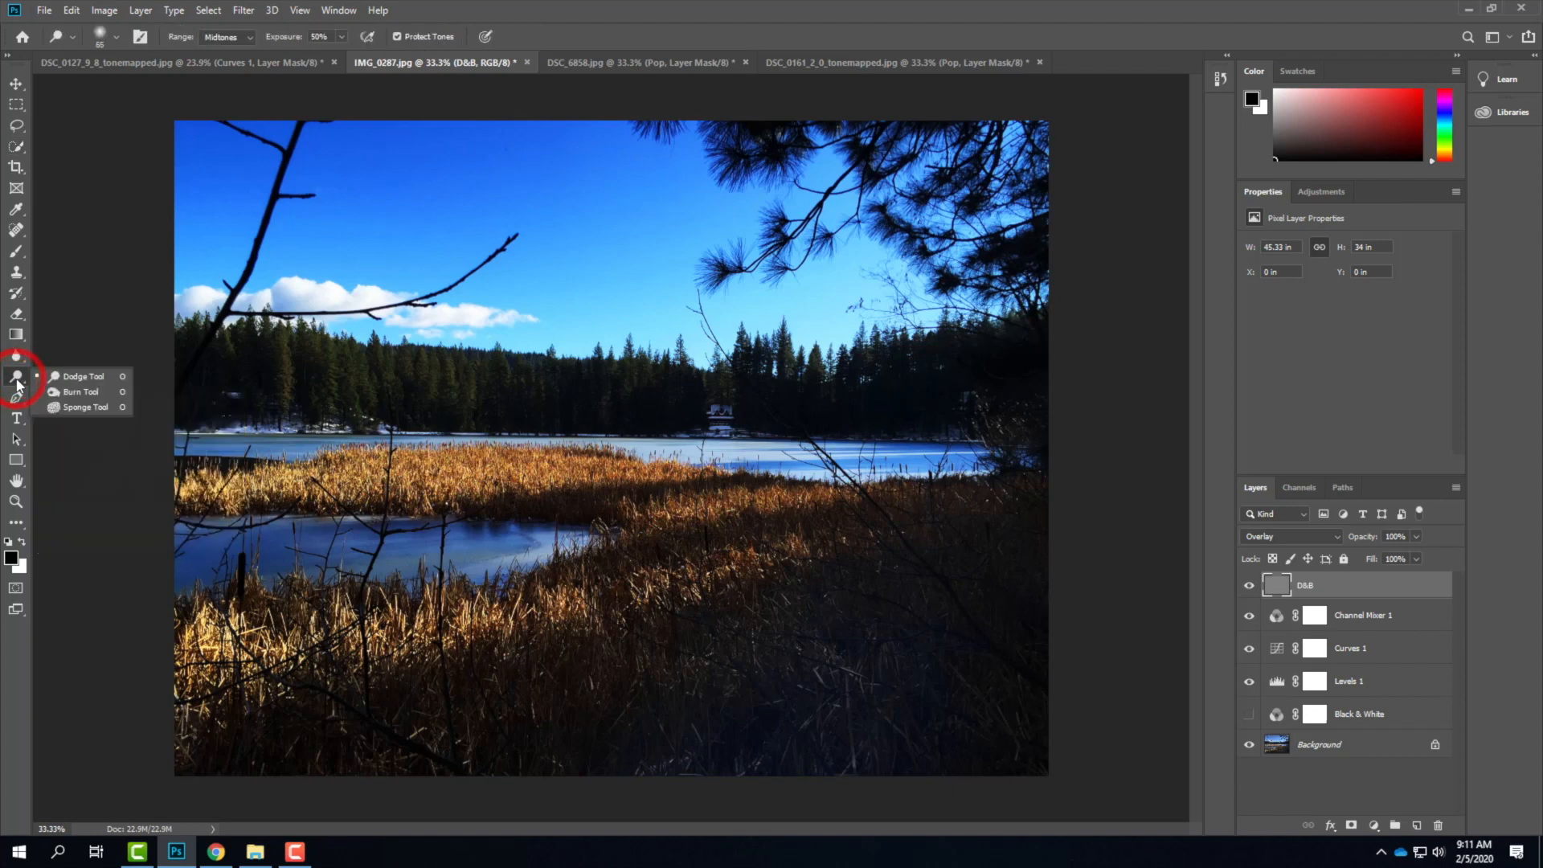
click(96, 394)
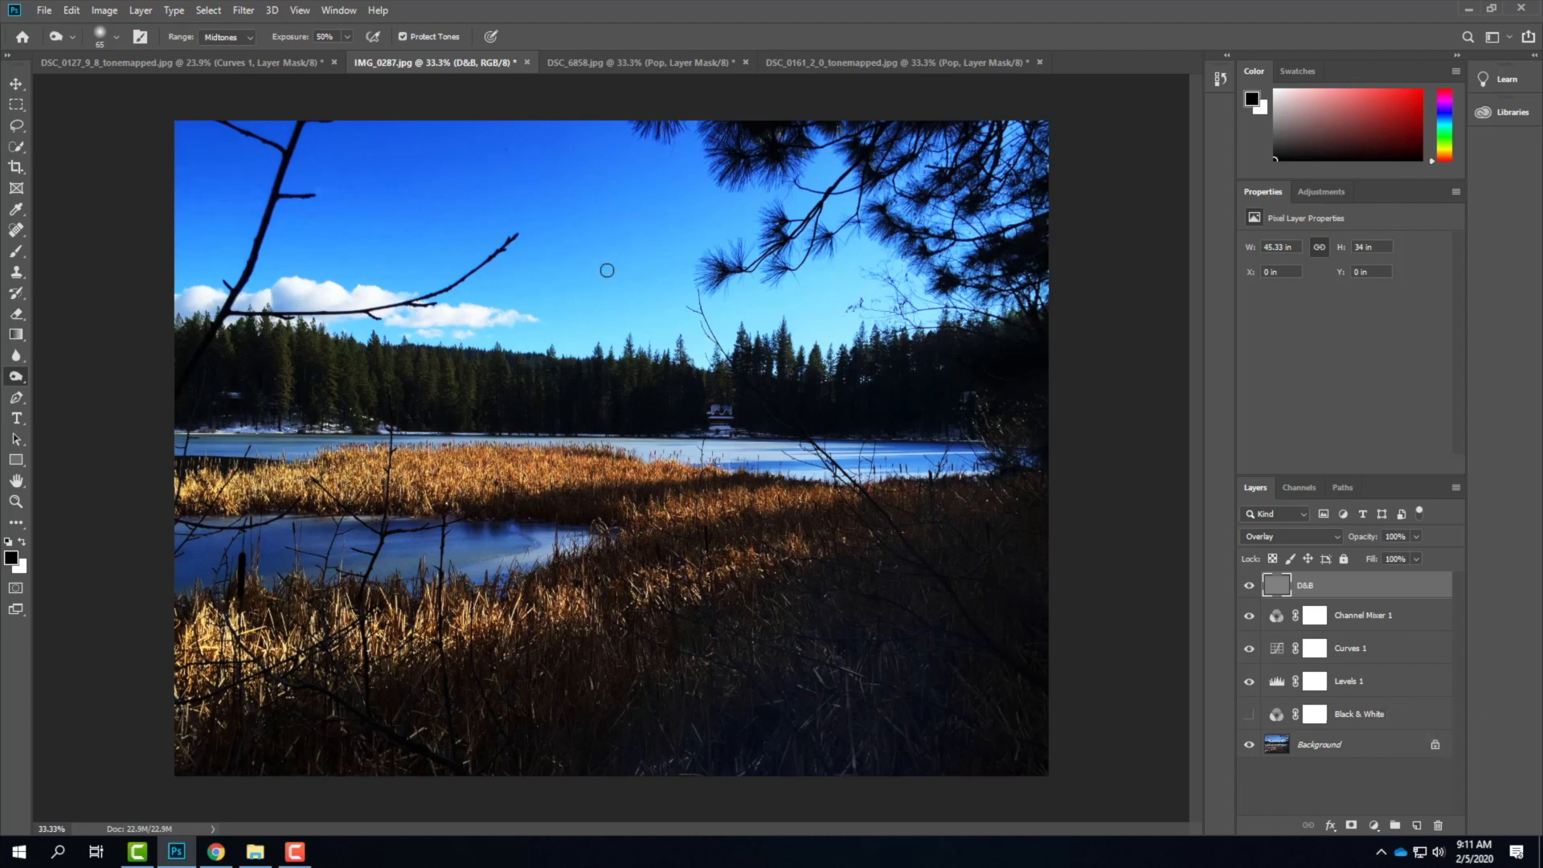
Burn a small test spot into the open sky beside the branch tip on the D&B layer.
click(586, 260)
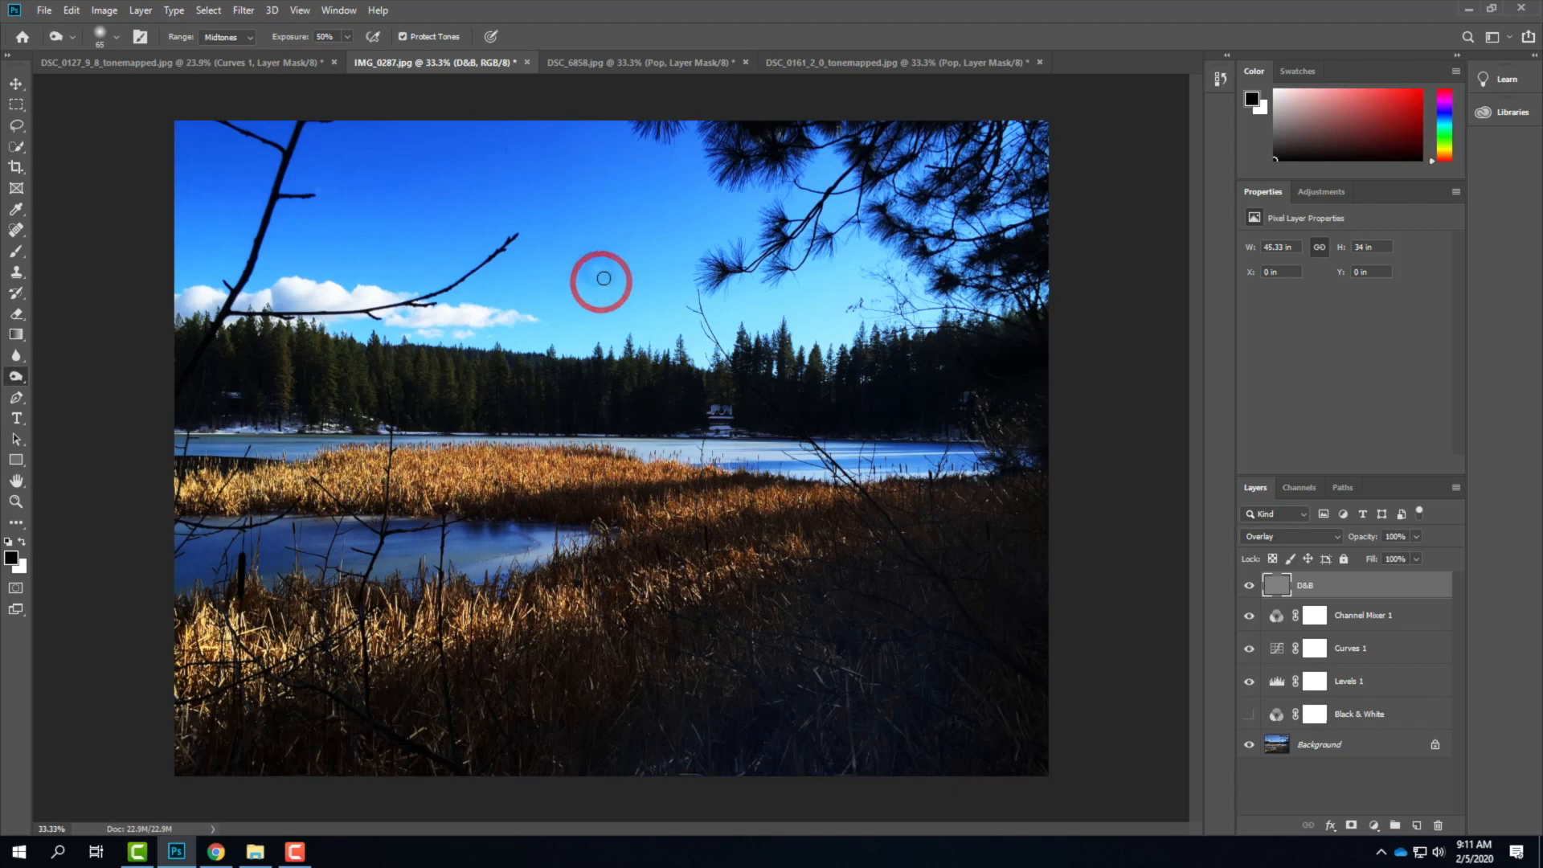
click(602, 269)
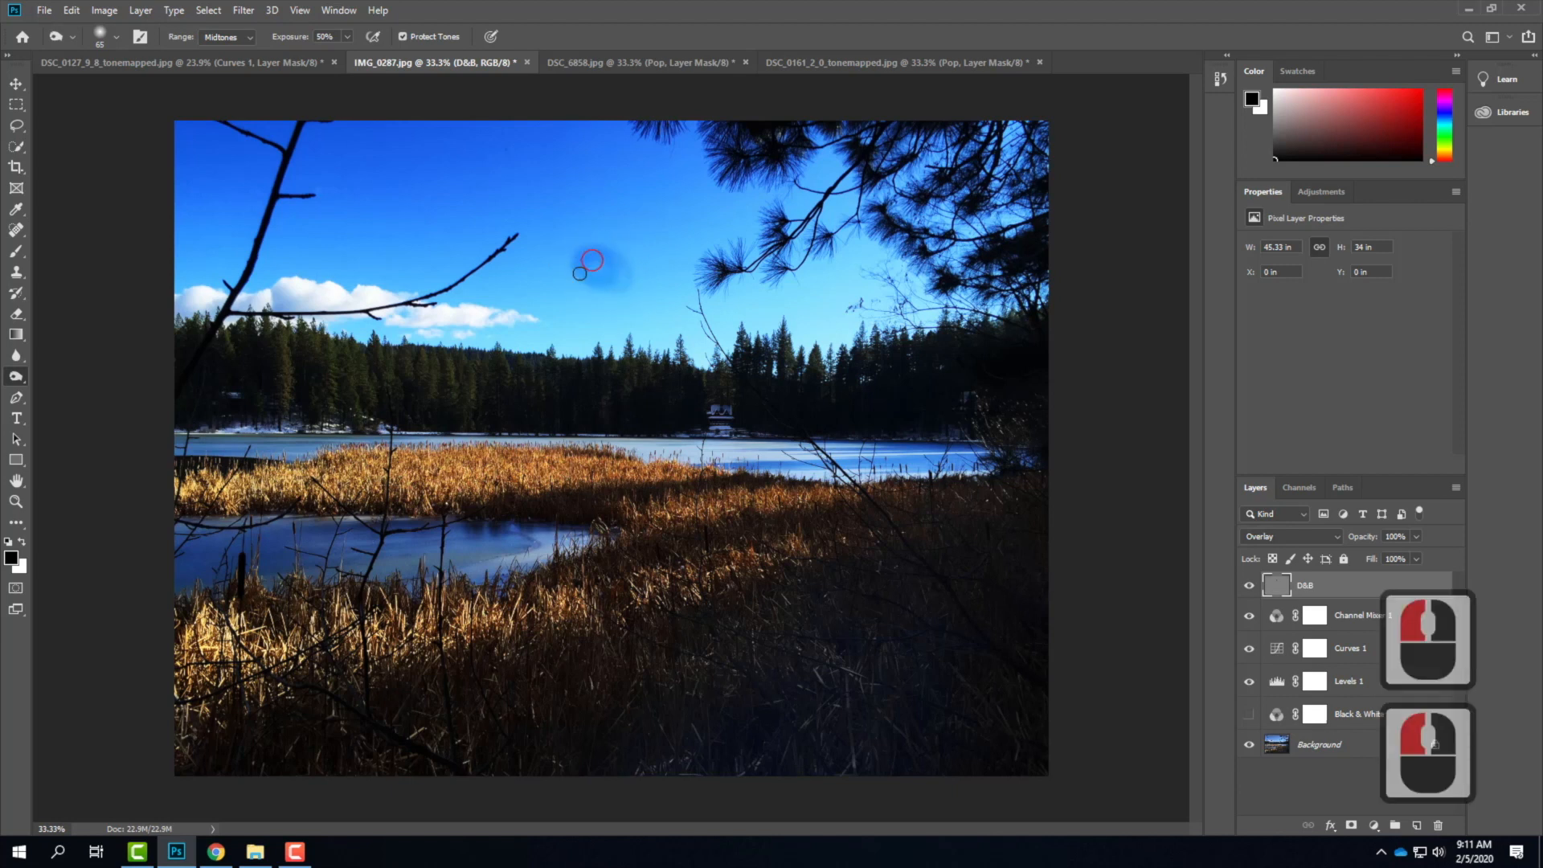
click(610, 249)
click(601, 276)
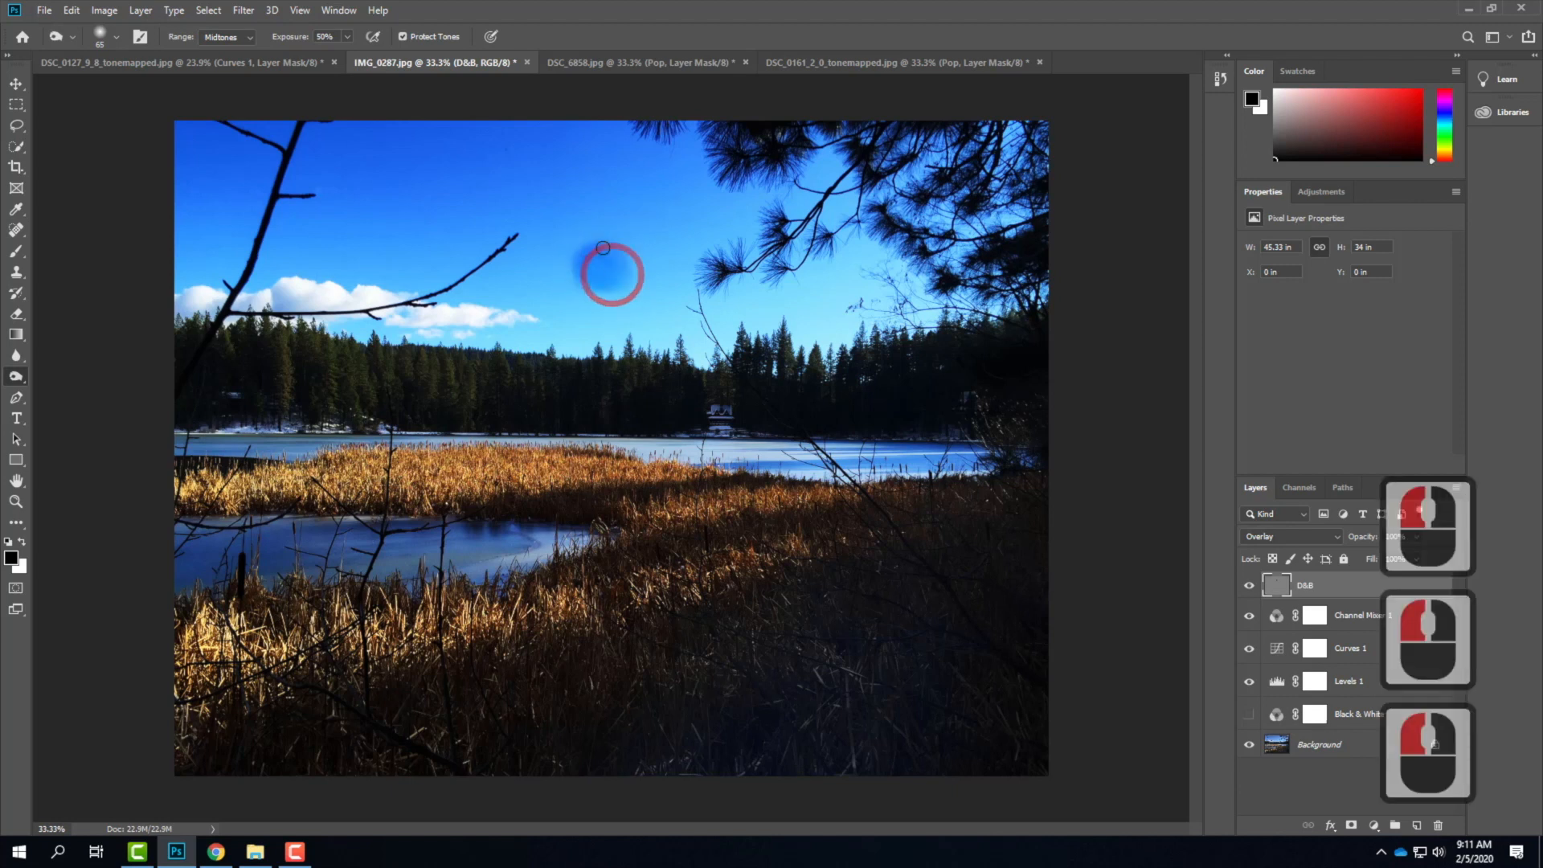
click(586, 281)
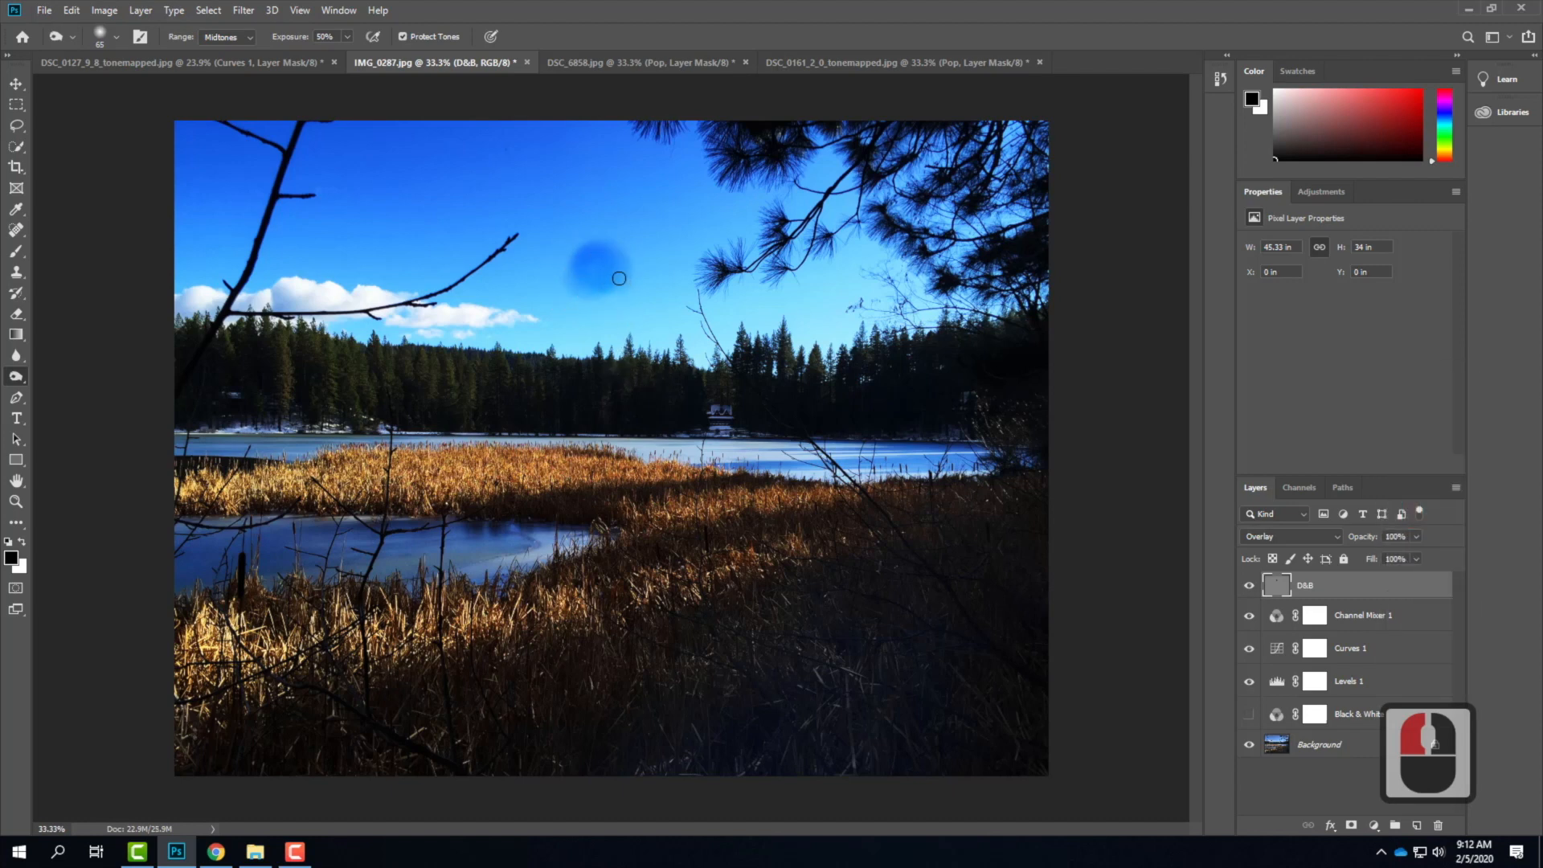
Undo the burn strokes in the sky and redo the creation of the D&B layer.
key(ctrl+z)
key(ctrl+z)
key(ctrl+z)
key(ctrl+z)
key(ctrl+z)
key(ctrl+z)
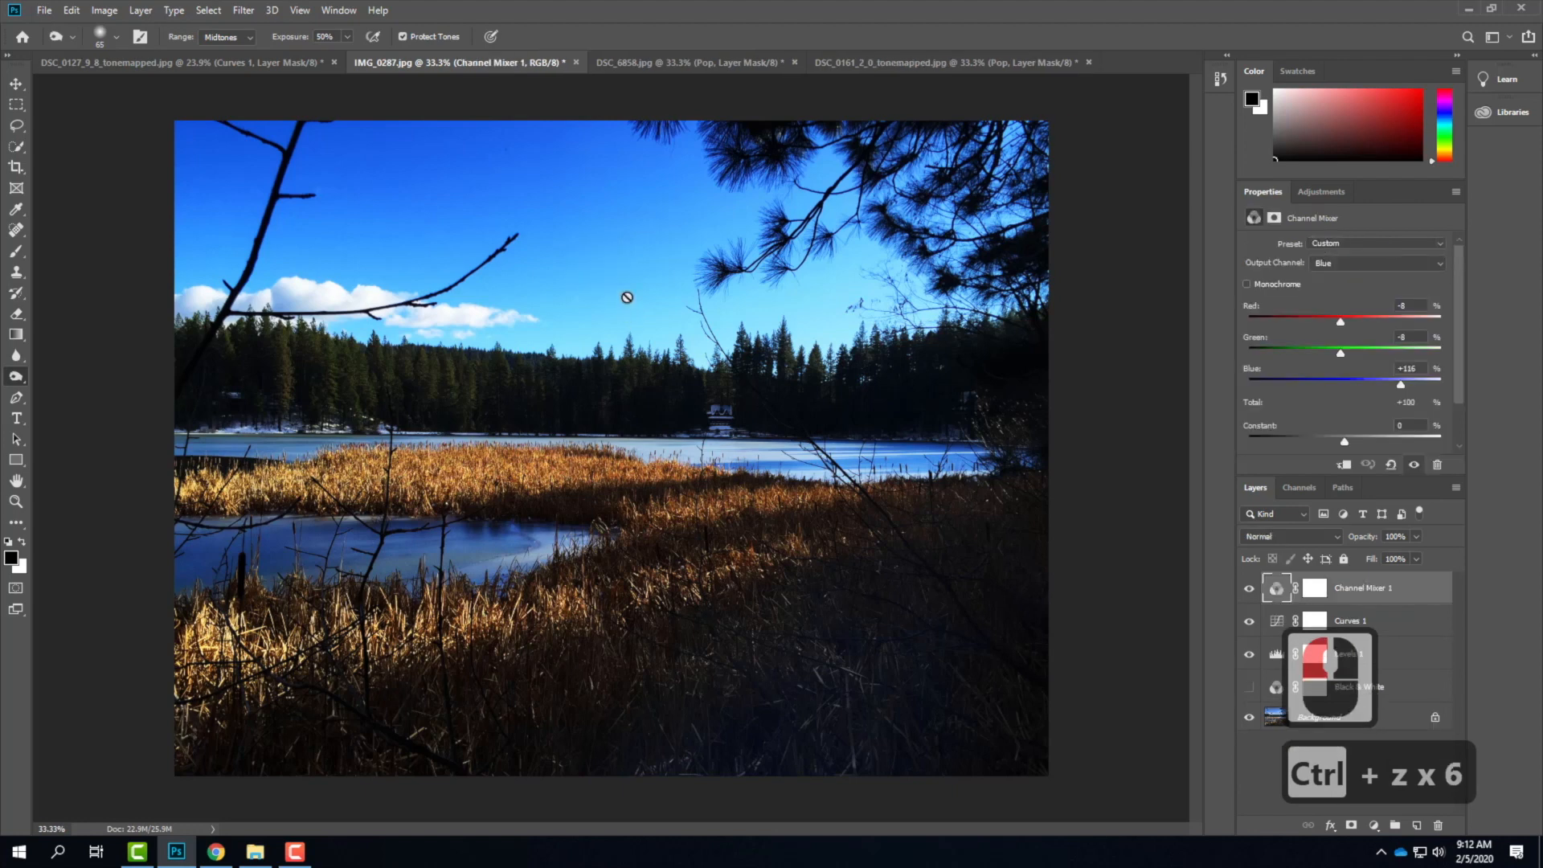
click(76, 10)
click(89, 37)
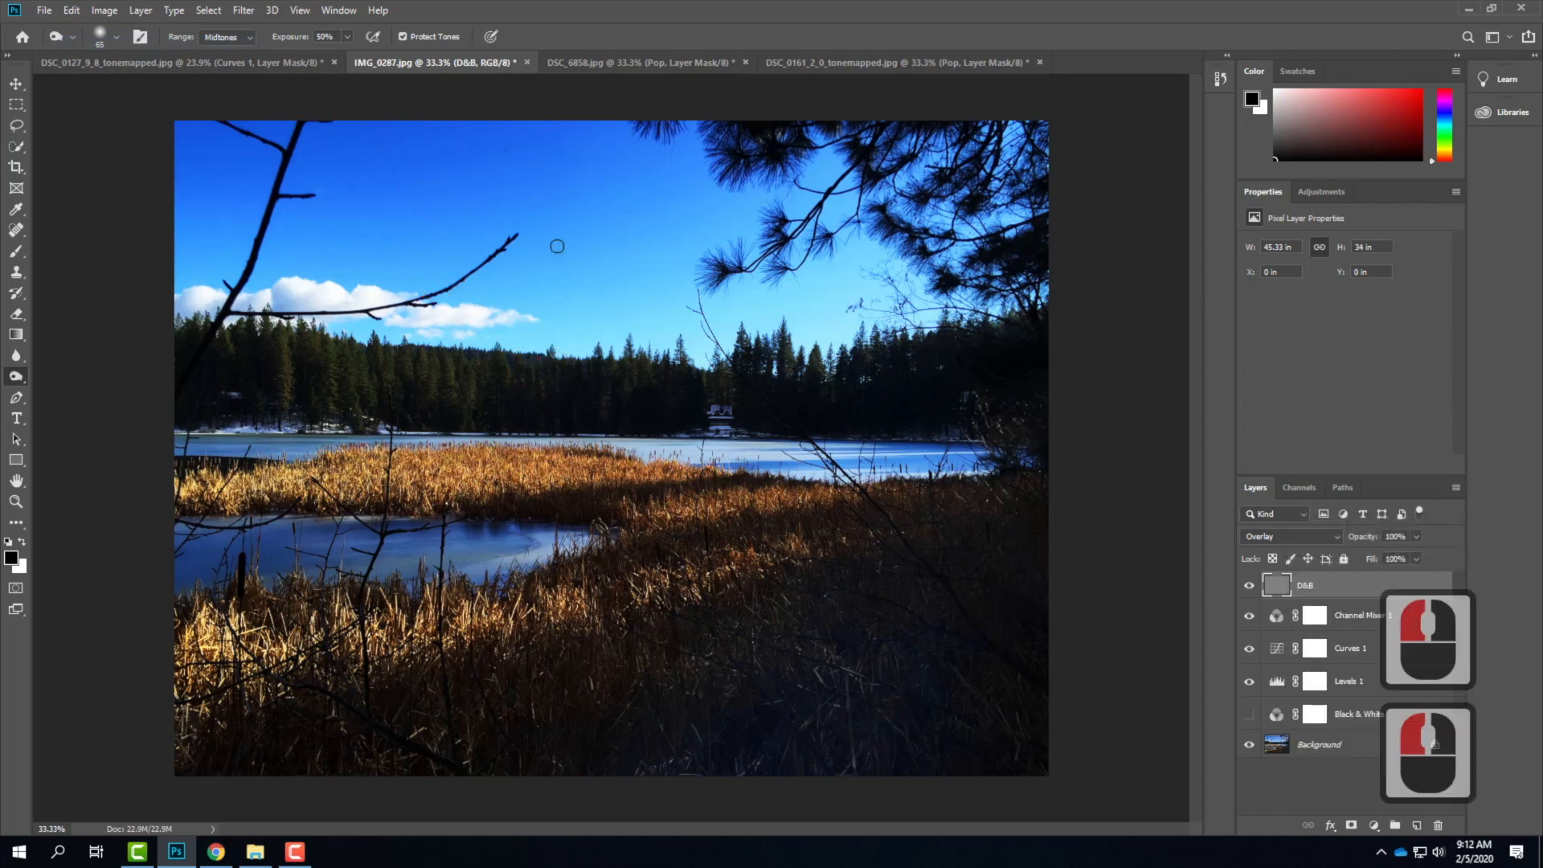
Enlarge the Burn Tool's brush to about 480 px.
click(581, 263)
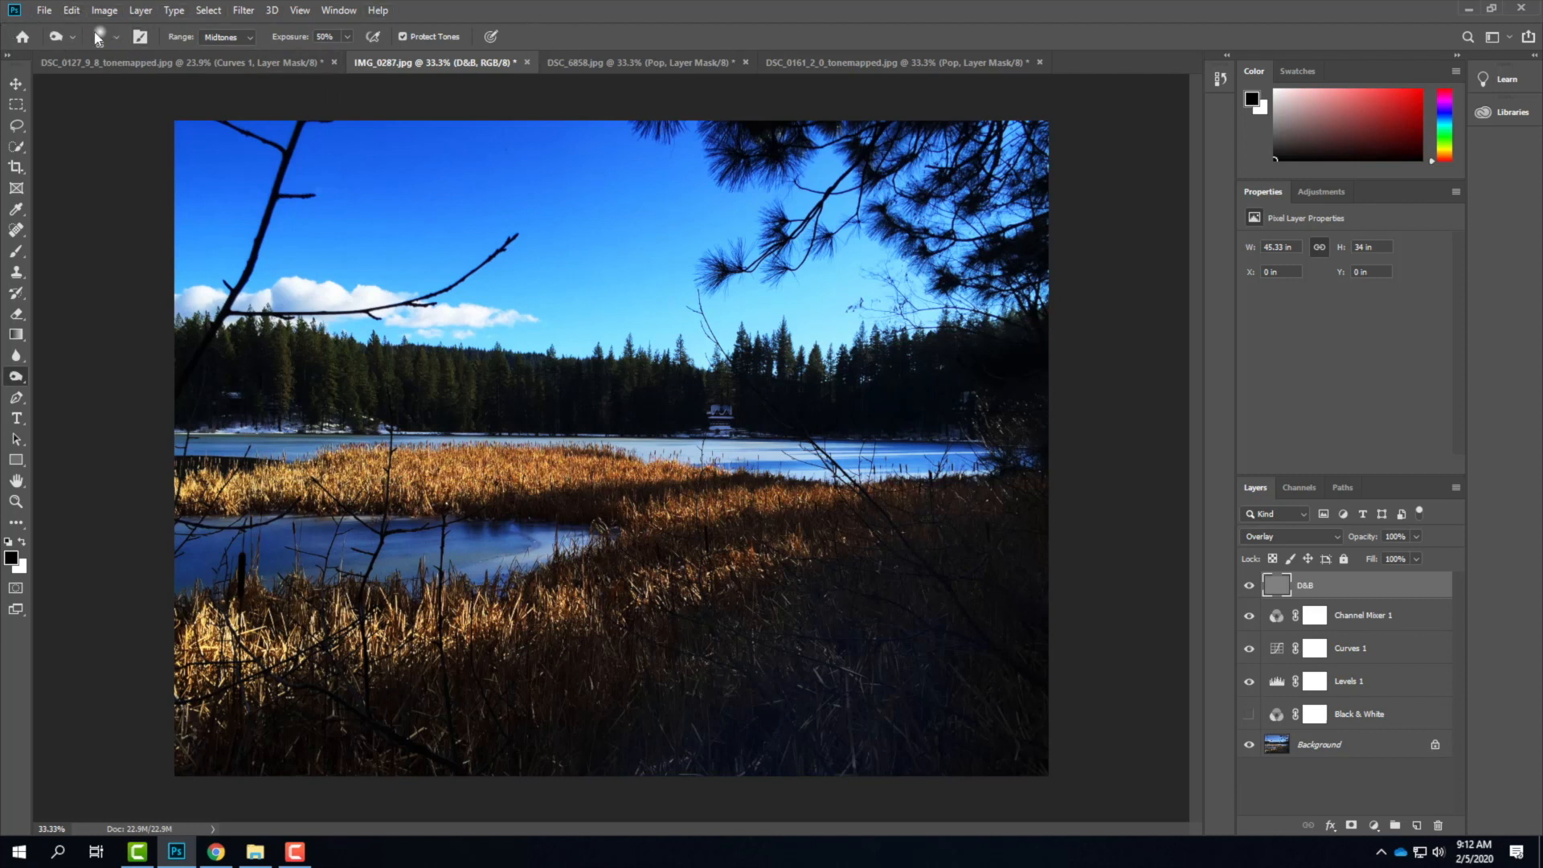
click(117, 36)
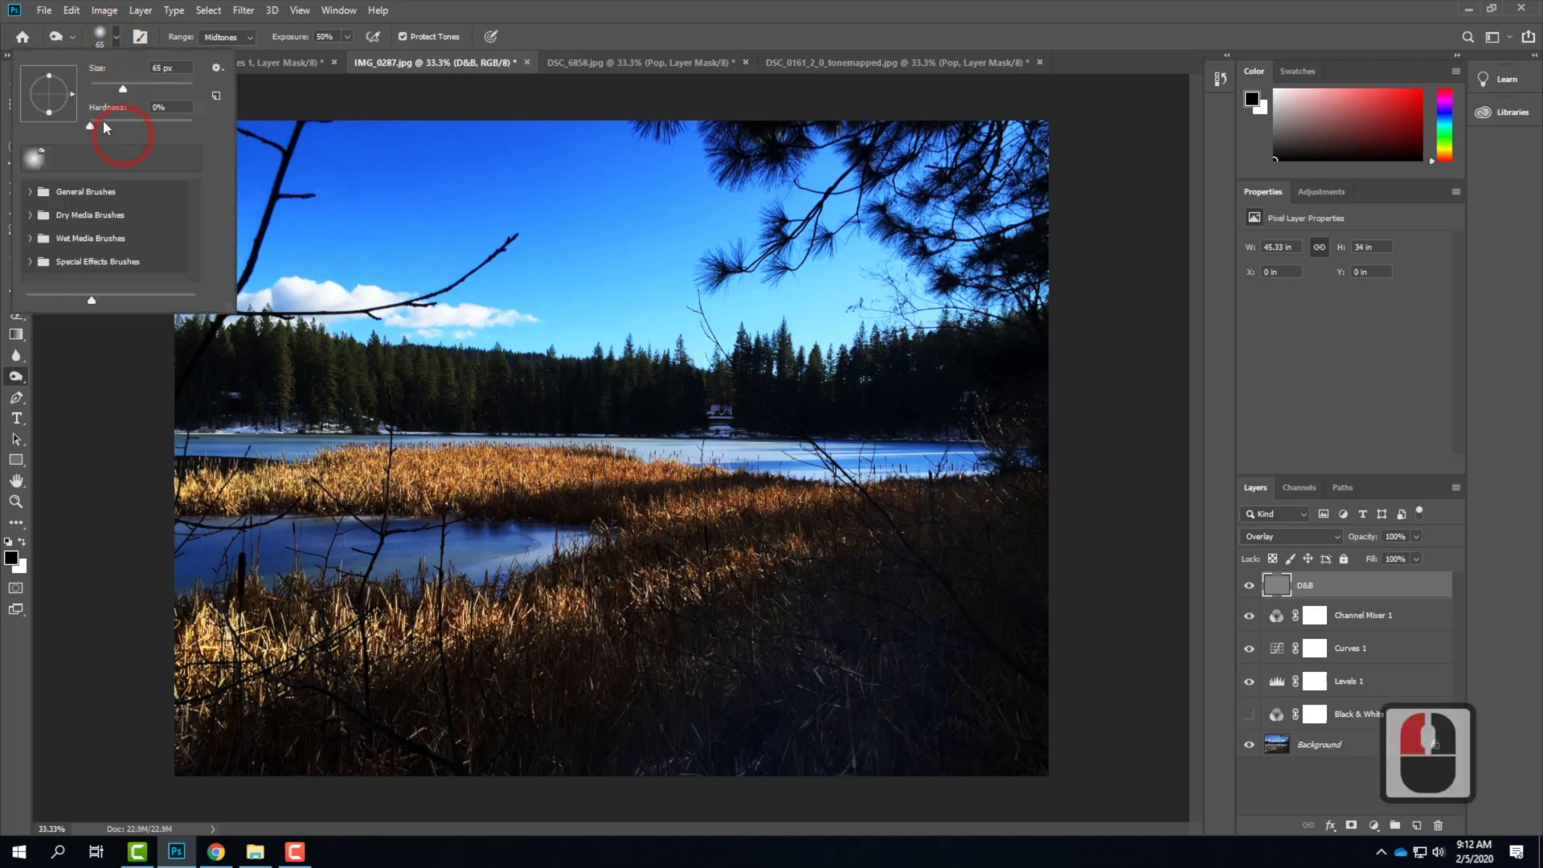
drag(147, 90, 188, 89)
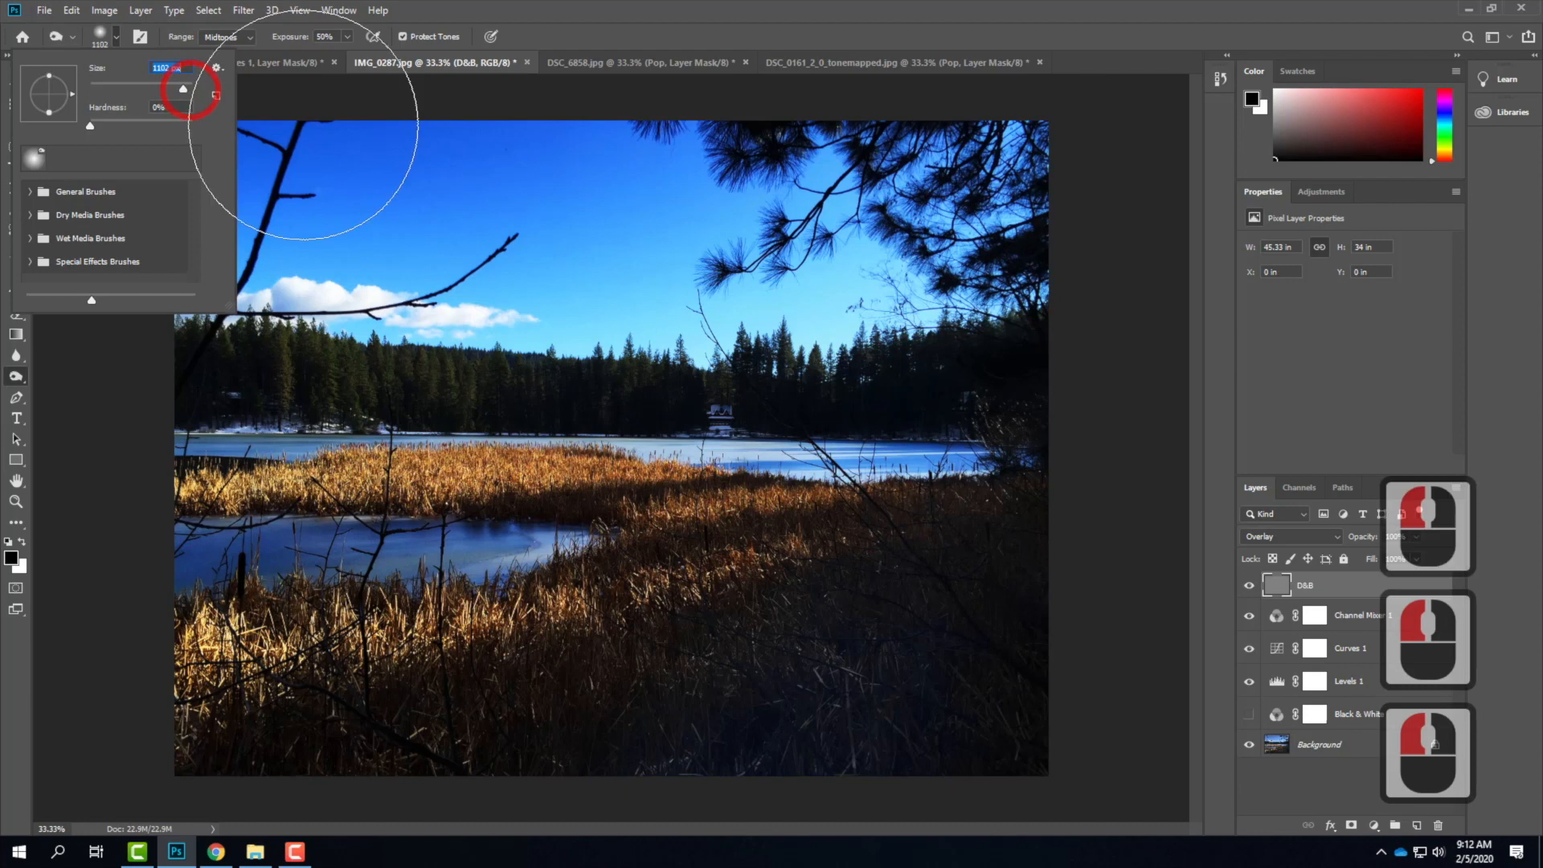
drag(184, 94, 181, 89)
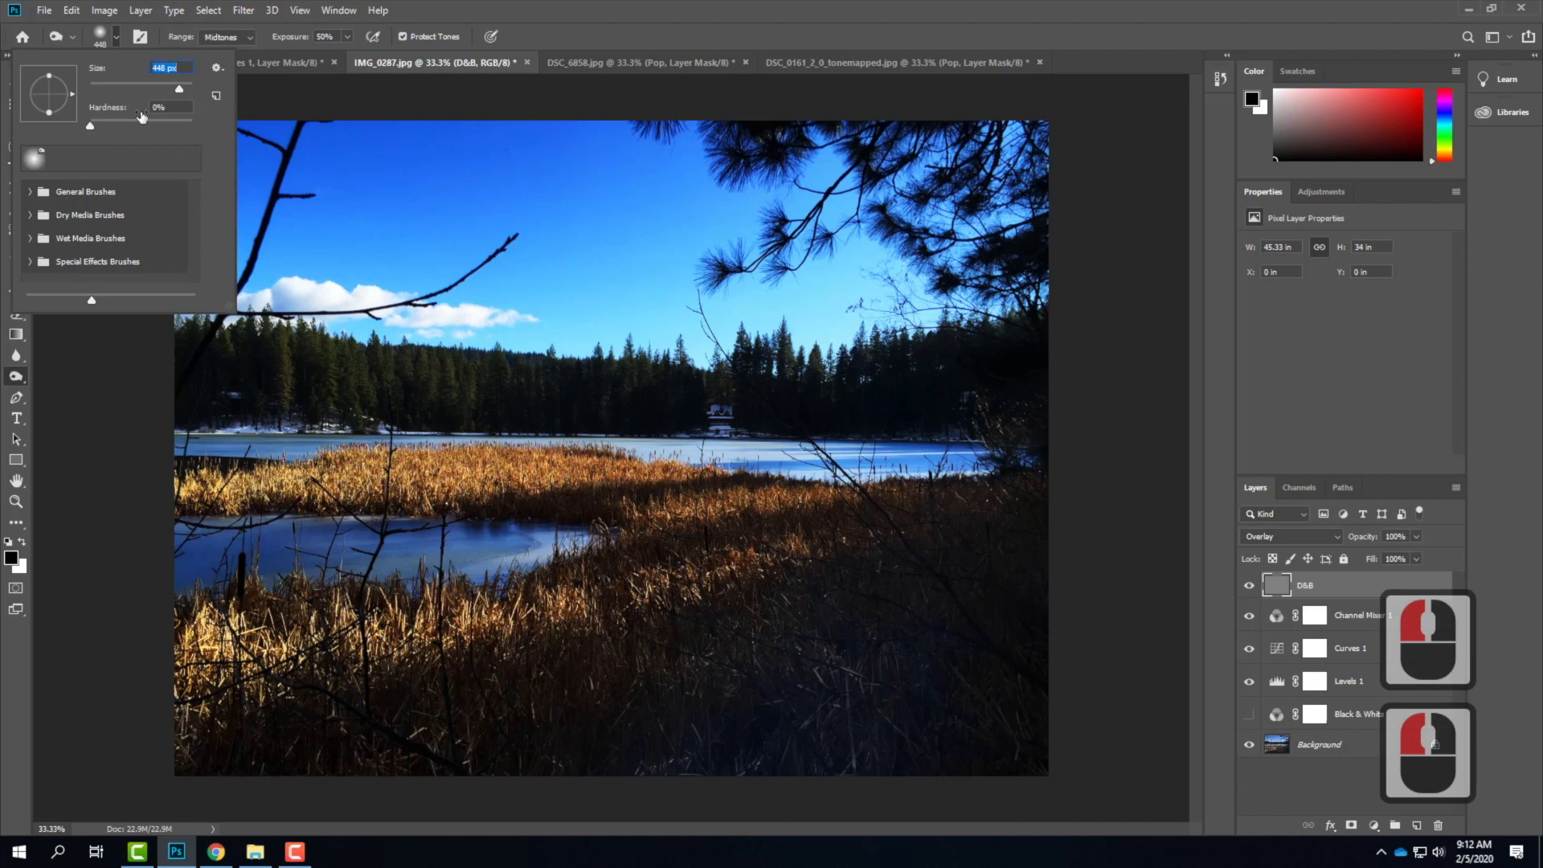
drag(177, 93, 181, 90)
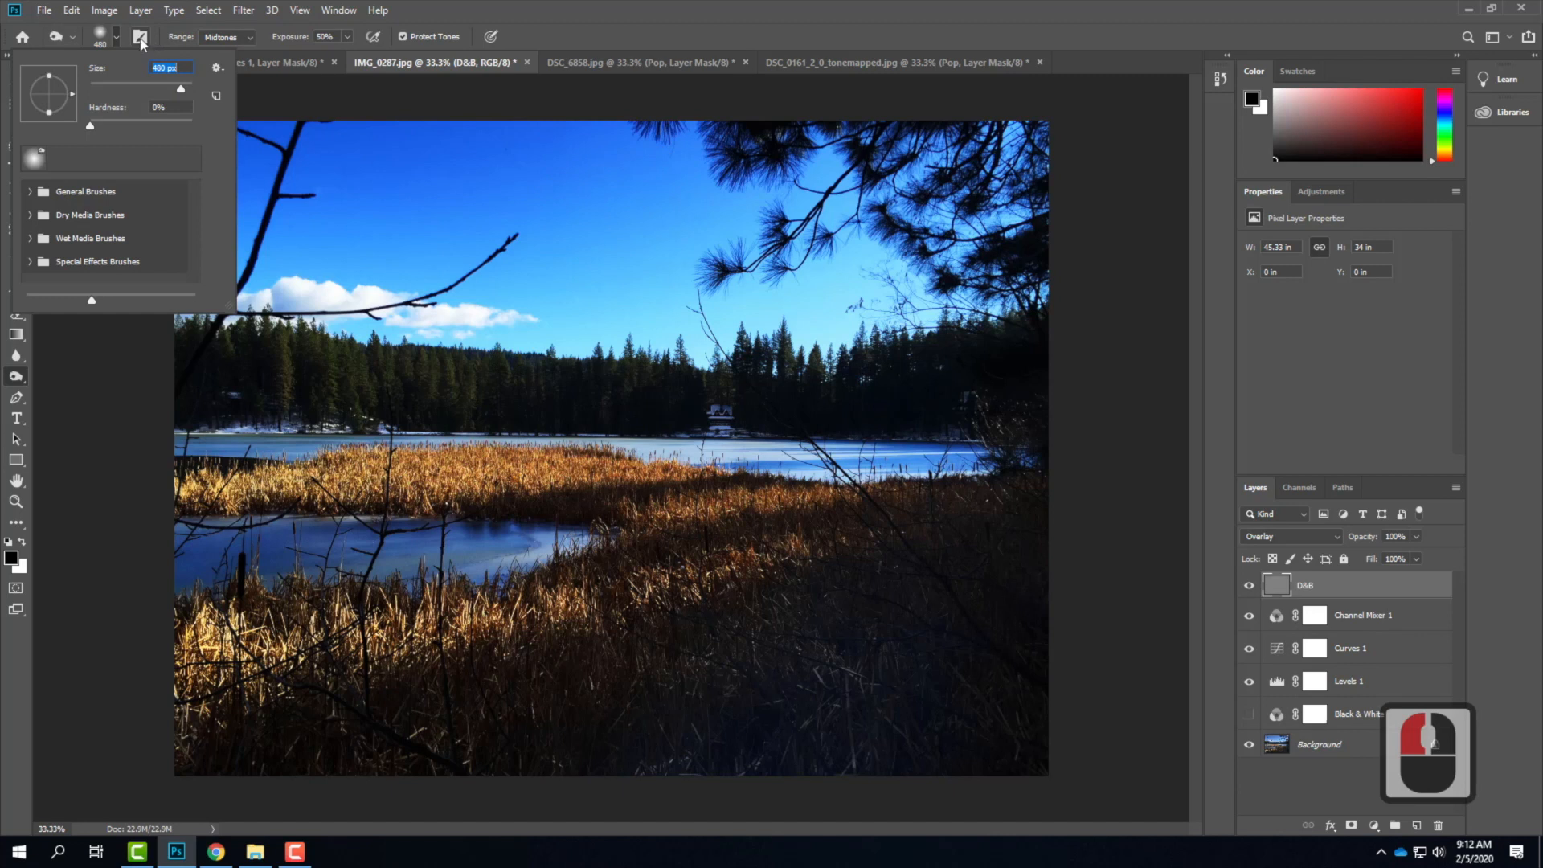
click(114, 36)
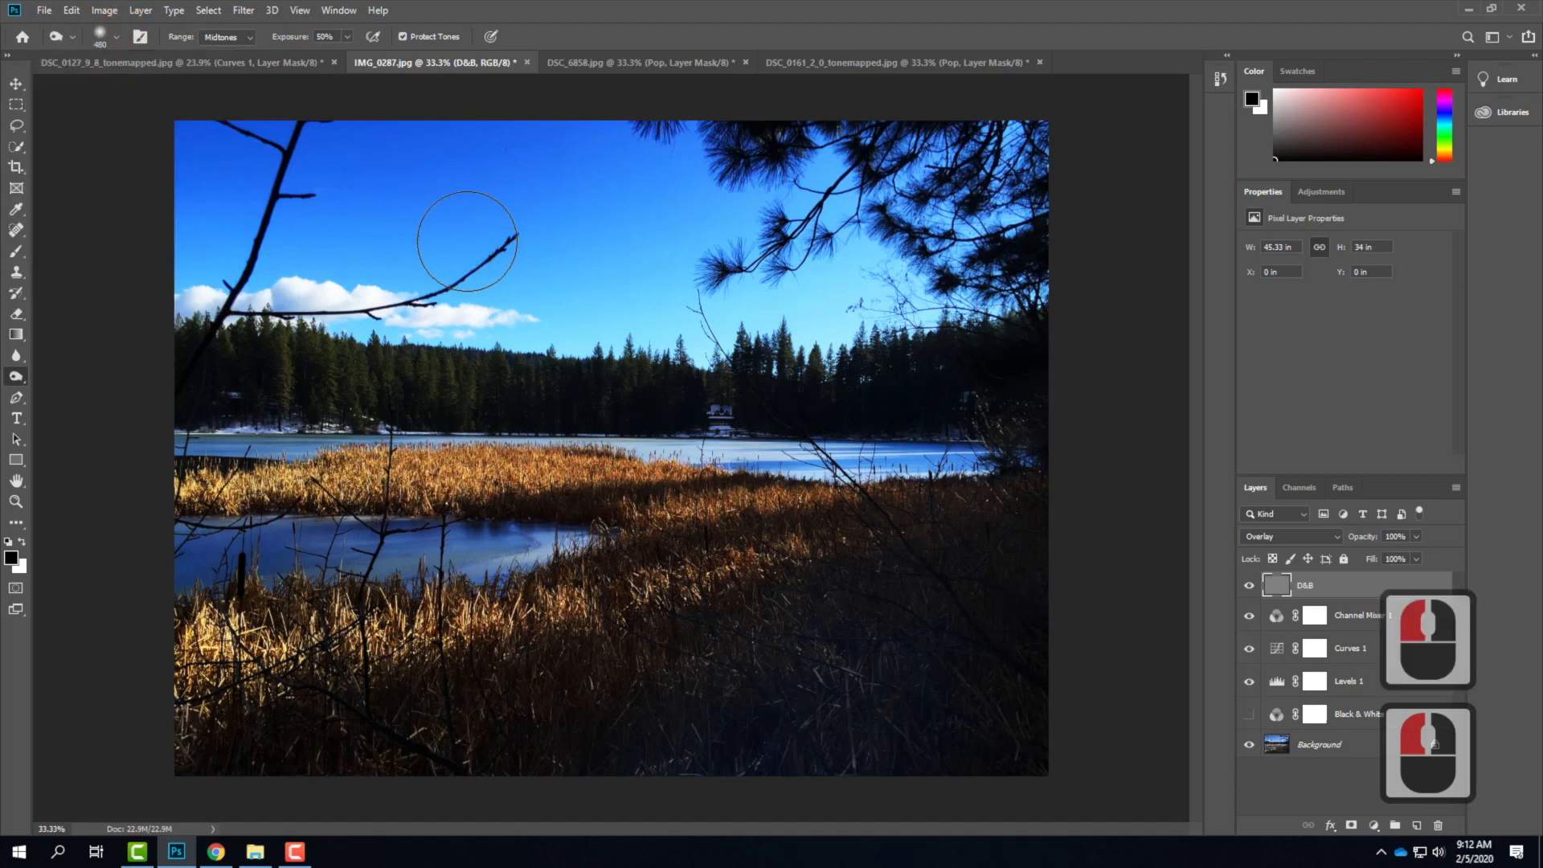
Step the Burn brush size up and down over the sky, ending at 700 px.
key(bracketright)
key(bracketright)
key(bracketright)
key(bracketright)
key(bracketright)
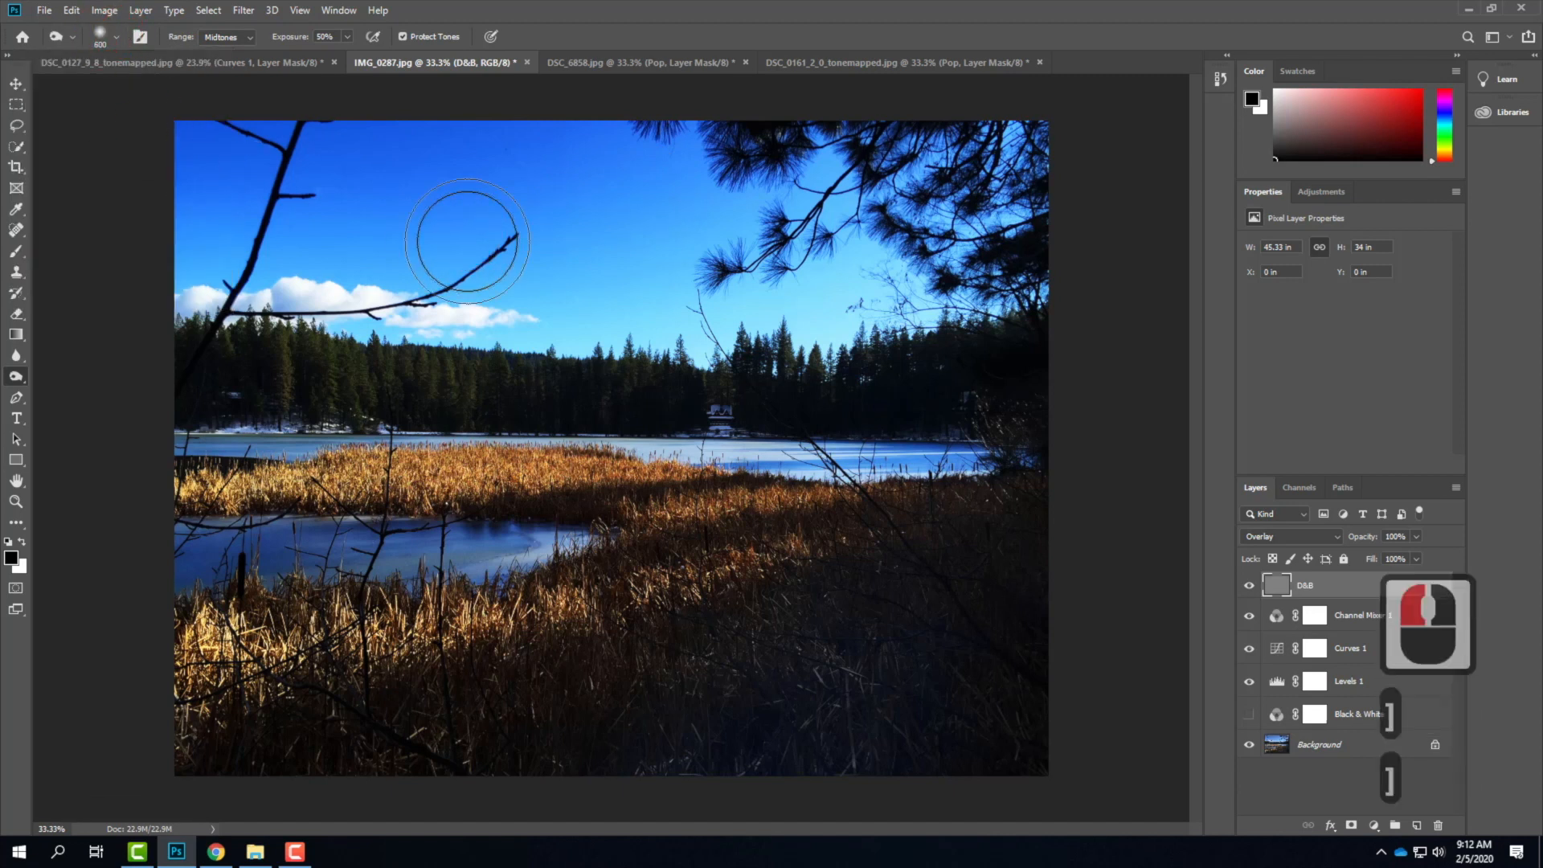
key(bracketleft)
key(bracketleft)
key(bracketleft)
key(bracketleft)
key(bracketleft)
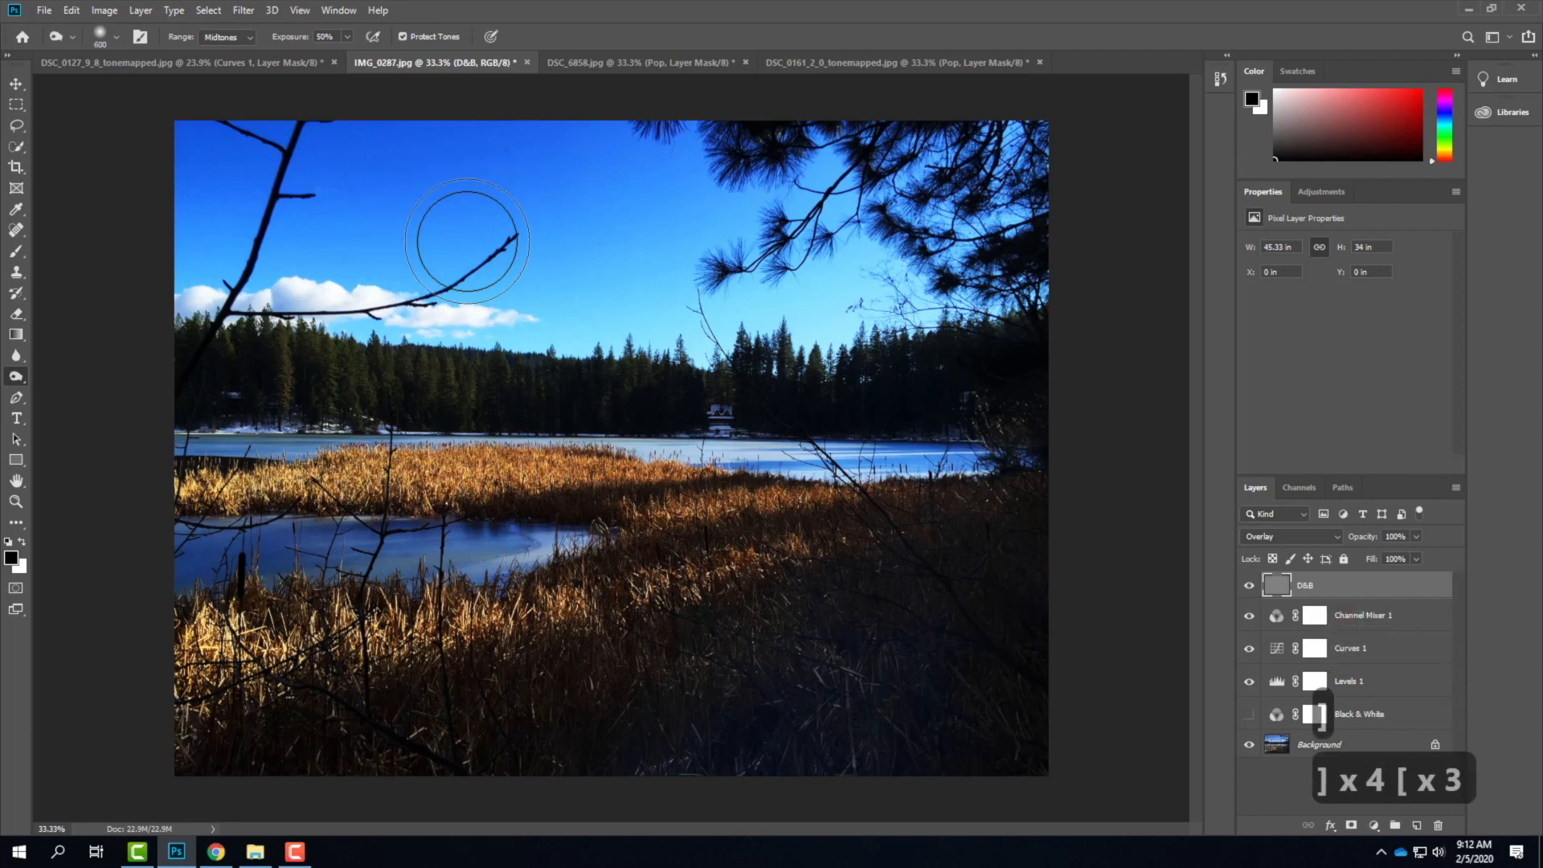
key(bracketright)
key(bracketright)
key(bracketright)
key(bracketright)
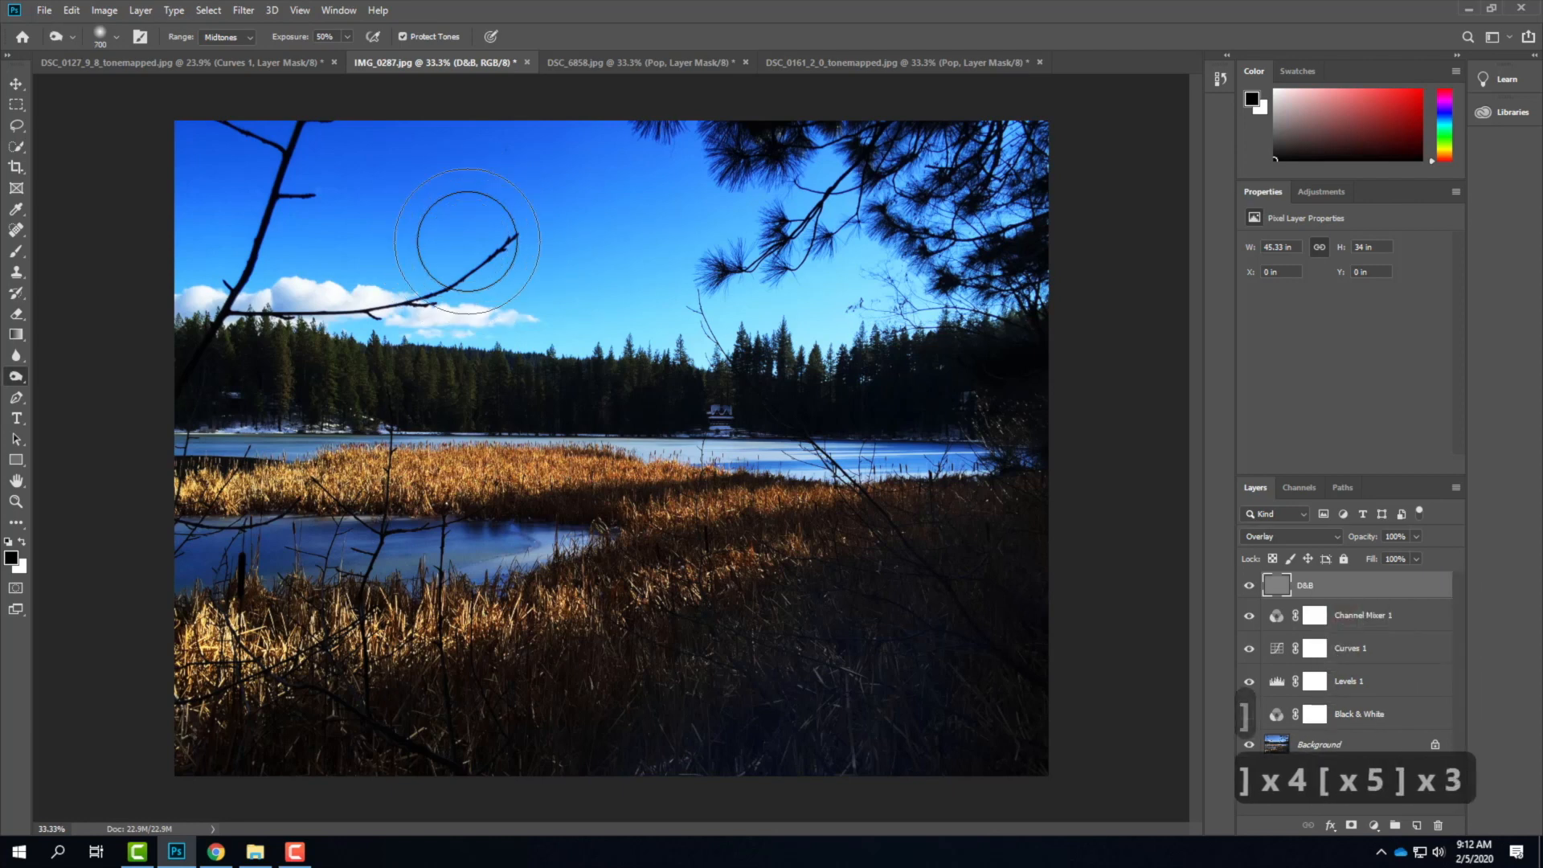
Burn the foreground reeds along the lake photo's lower edge and right side with a 700 px brush.
key(bracketright)
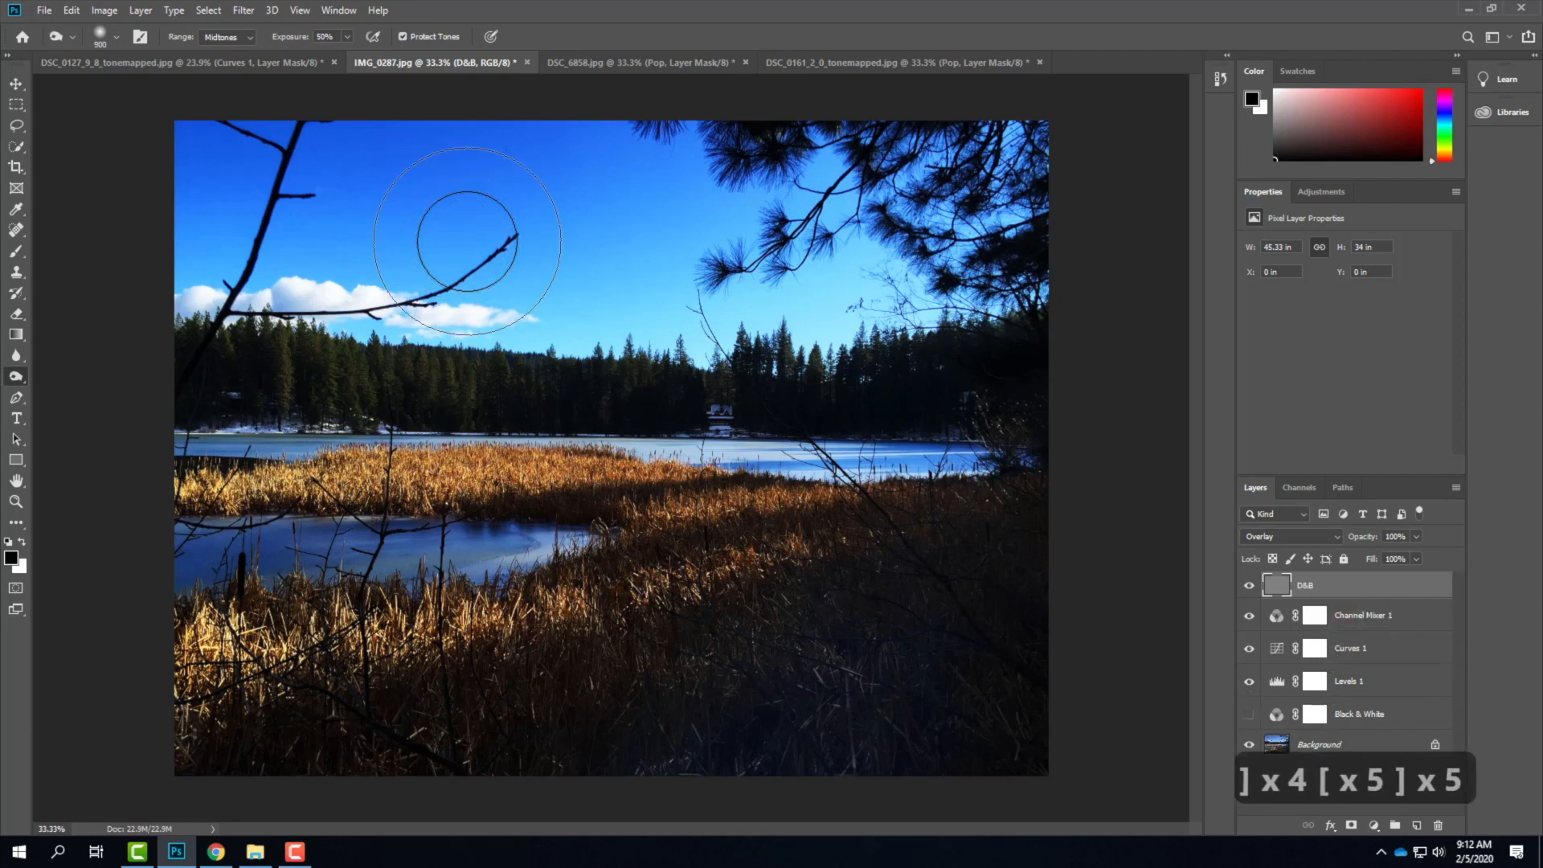
key(bracketleft)
key(bracketleft)
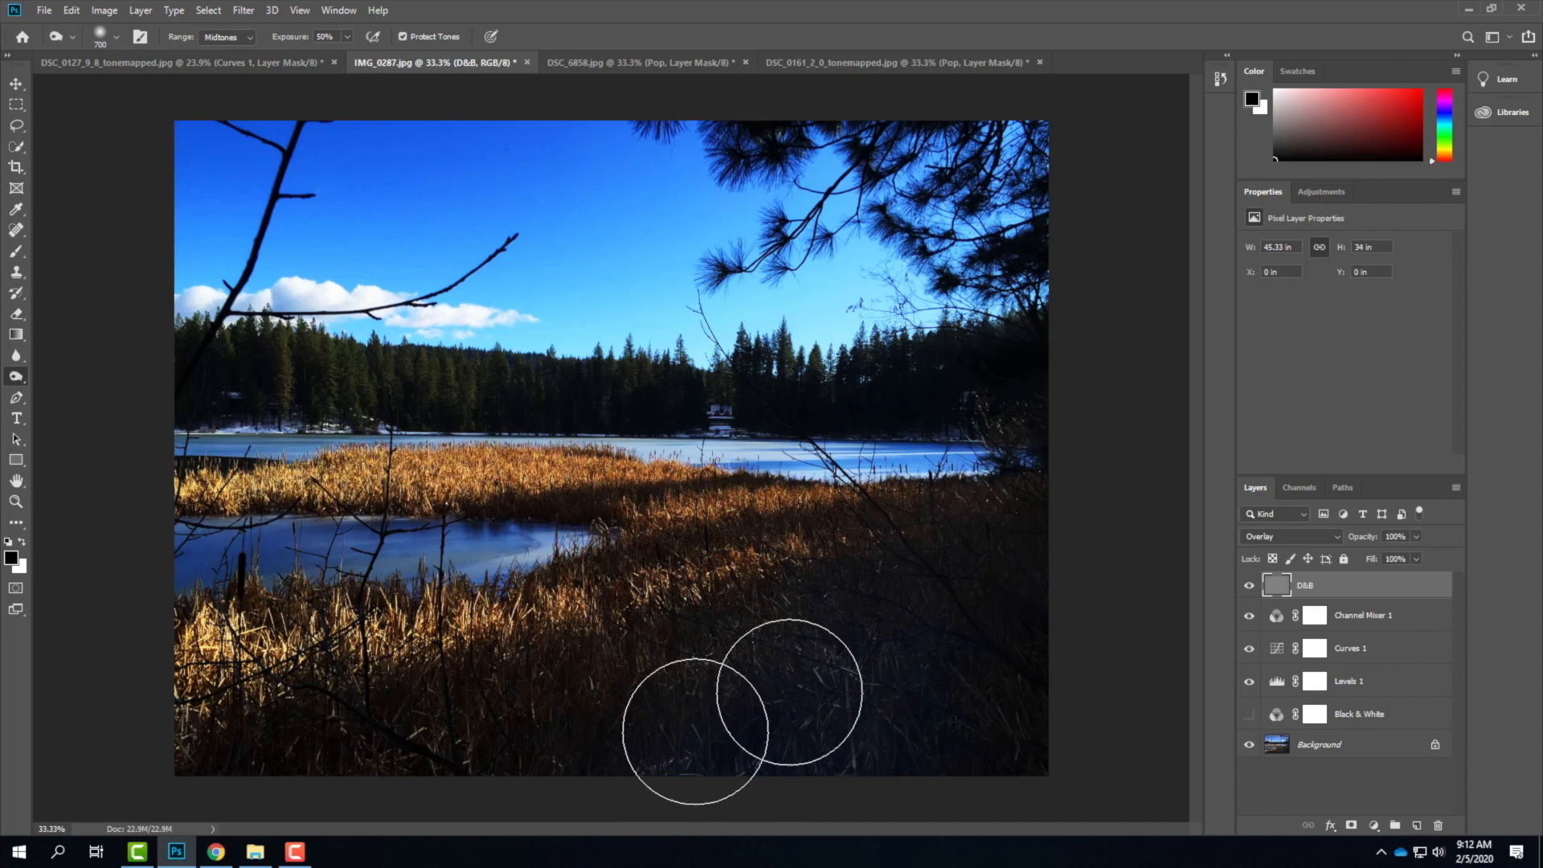
mouse_move(713, 706)
mouse_down()
mouse_move(692, 716)
mouse_move(1044, 549)
mouse_move(698, 706)
mouse_move(661, 739)
mouse_up()
mouse_move(957, 730)
mouse_down()
mouse_move(1071, 702)
mouse_move(726, 718)
mouse_up()
mouse_move(688, 740)
mouse_down()
mouse_move(768, 751)
mouse_move(1097, 502)
mouse_up()
mouse_move(1071, 489)
mouse_down()
mouse_move(1037, 544)
mouse_move(643, 749)
mouse_up()
mouse_move(884, 717)
mouse_down()
mouse_move(538, 772)
mouse_move(70, 733)
mouse_up()
mouse_move(70, 734)
mouse_down()
mouse_move(199, 750)
mouse_move(104, 716)
mouse_up()
mouse_move(274, 776)
mouse_down()
mouse_move(77, 696)
mouse_move(99, 699)
mouse_up()
Burn the lake photo's left edge, upper sky and right edge, and compare with the D&B layer off and on.
mouse_move(99, 543)
mouse_down()
mouse_move(220, 273)
mouse_move(155, 291)
mouse_move(386, 89)
mouse_move(248, 155)
mouse_move(74, 439)
mouse_up()
drag(74, 438, 213, 215)
mouse_move(139, 322)
mouse_down()
mouse_move(947, 155)
mouse_move(407, 158)
mouse_move(991, 234)
mouse_move(1022, 307)
mouse_up()
mouse_move(850, 27)
mouse_down()
mouse_move(999, 262)
mouse_move(999, 123)
mouse_move(987, 550)
mouse_move(706, 110)
mouse_move(950, 517)
mouse_move(942, 441)
mouse_move(871, 584)
mouse_move(1125, 701)
mouse_up()
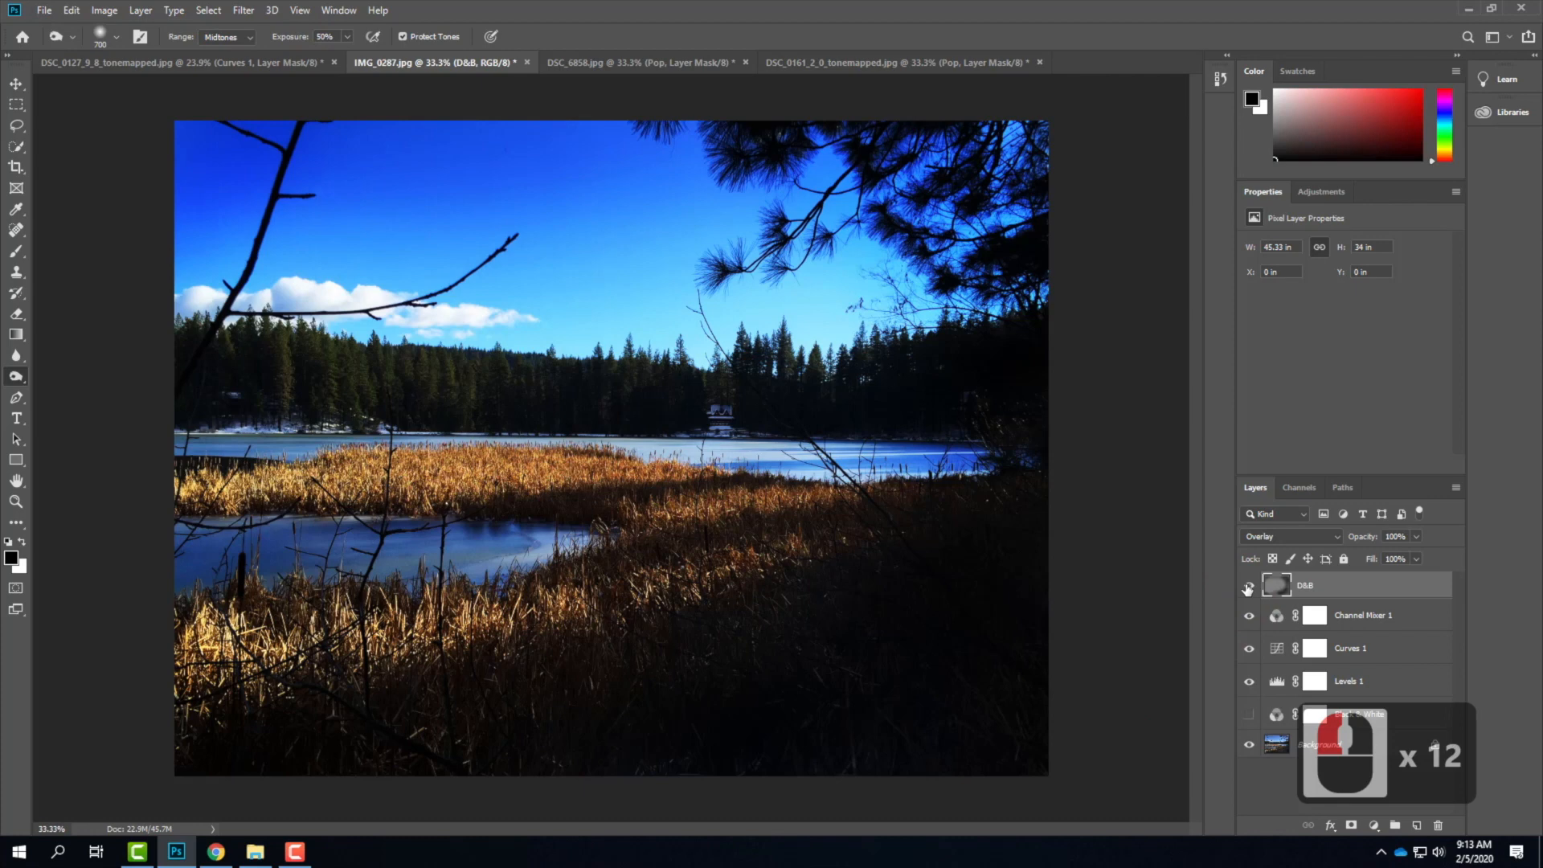
click(1247, 585)
click(1247, 587)
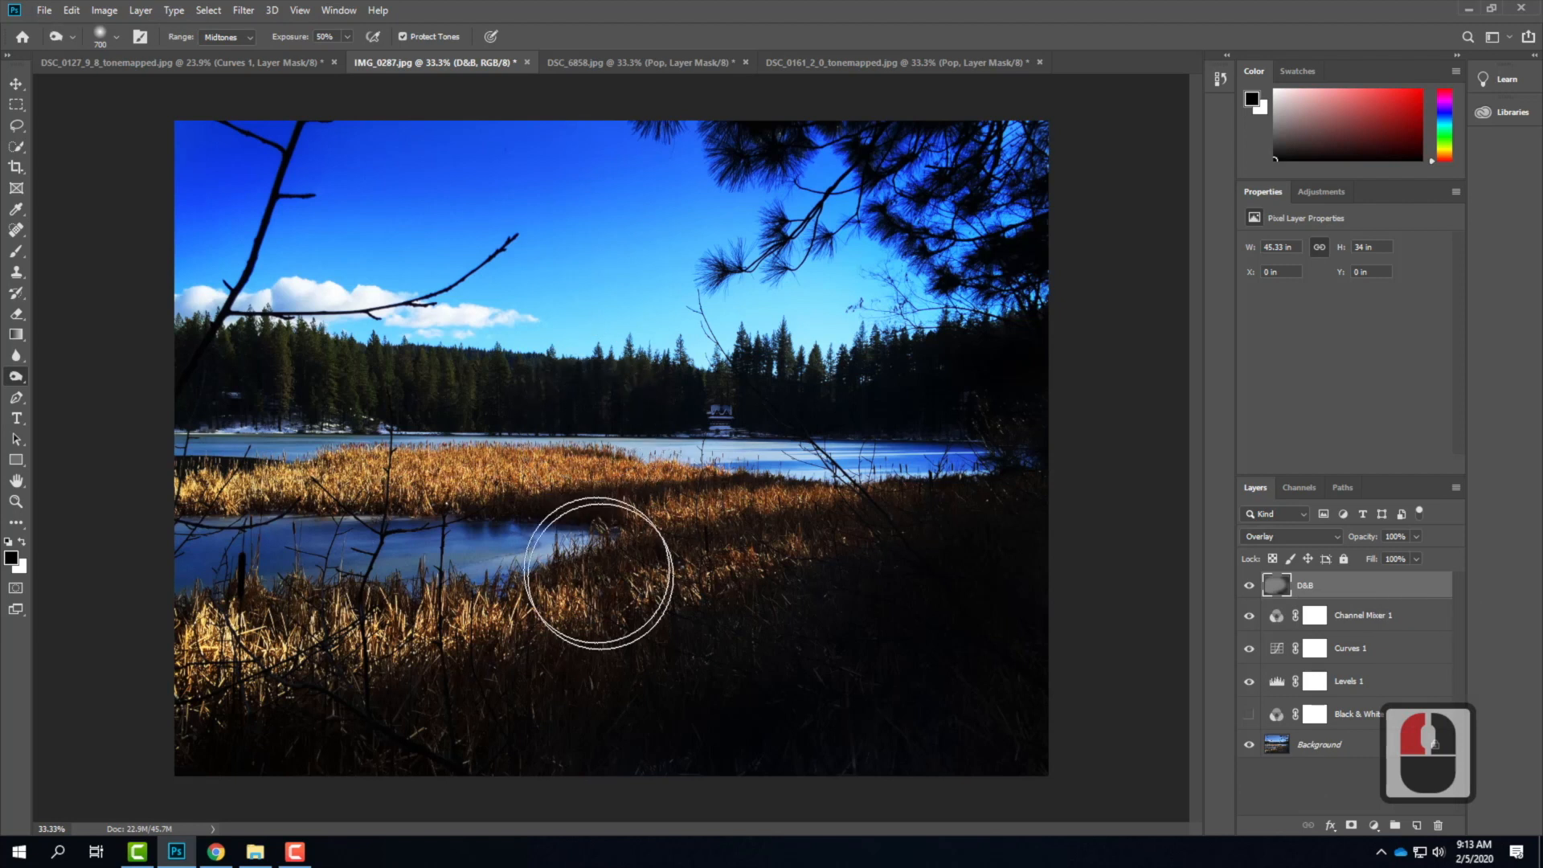
Switch to the Dodge Tool and adjust its brush size to 250 px.
click(16, 376)
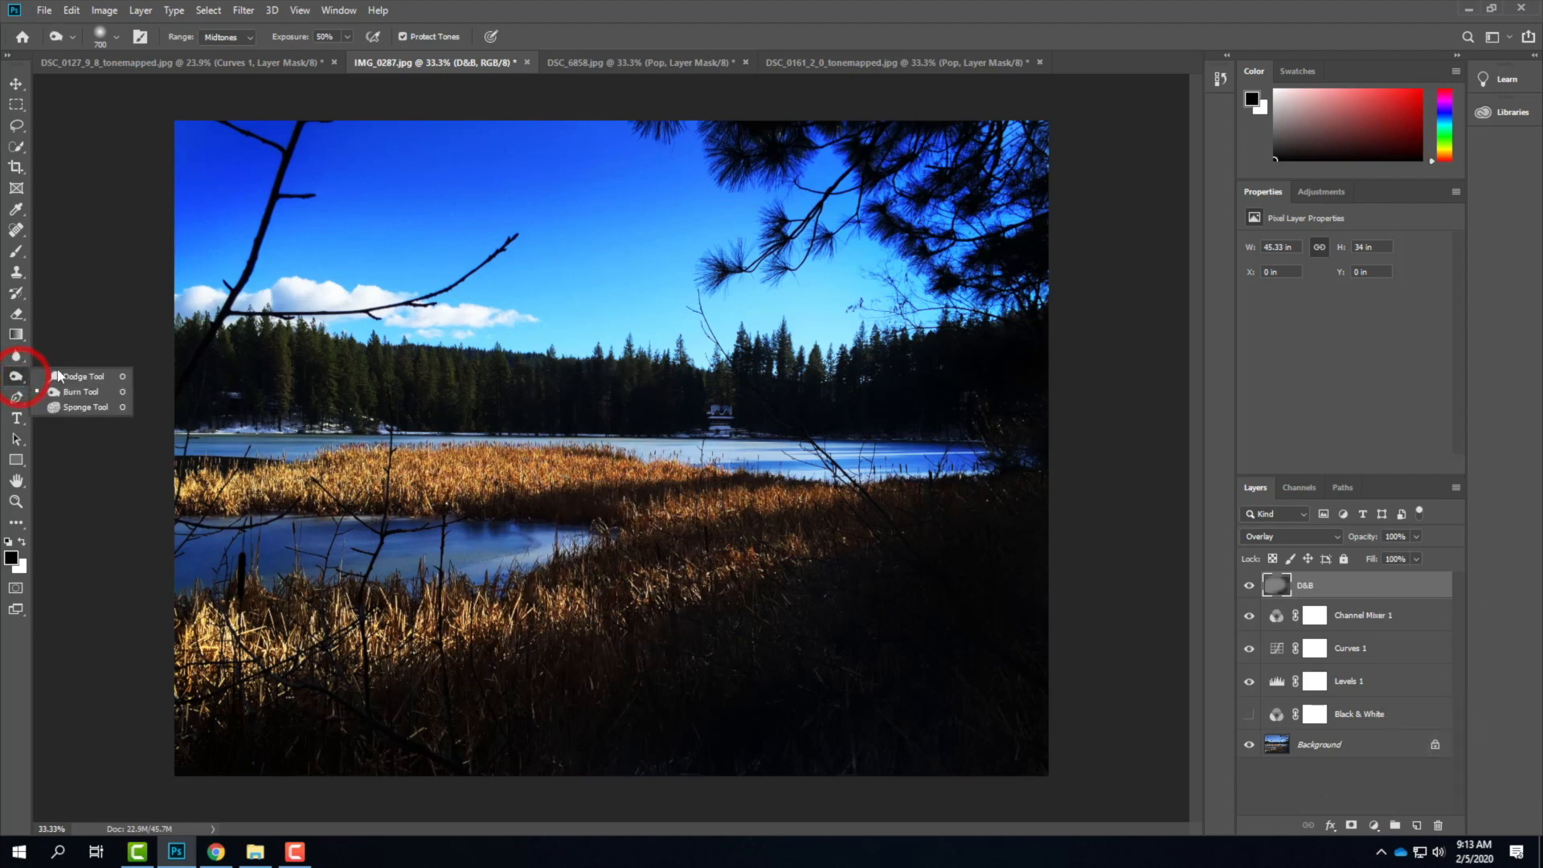
click(86, 376)
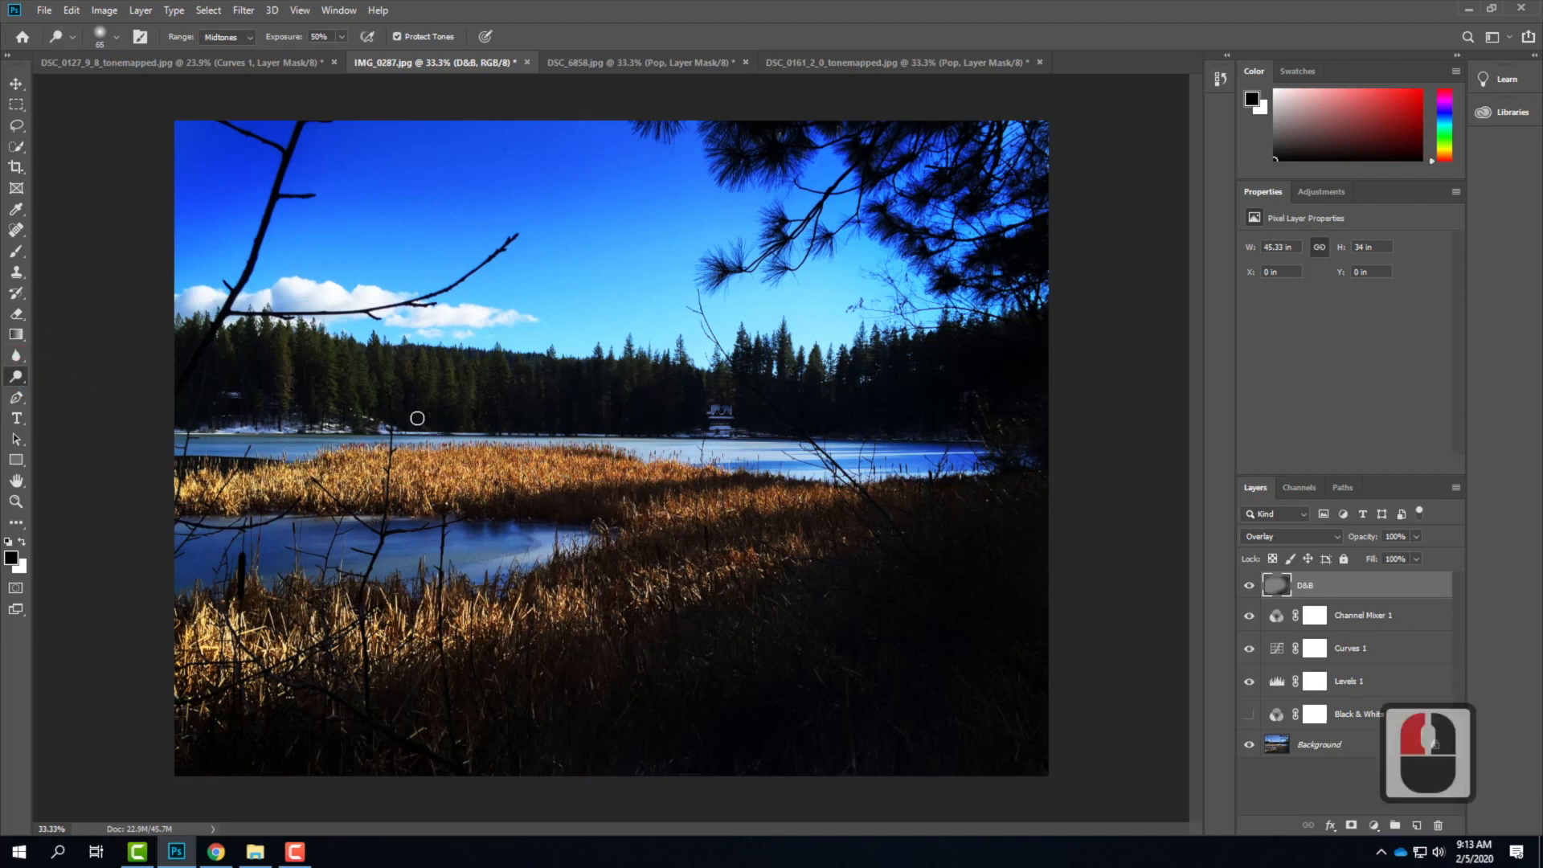
key(bracketright)
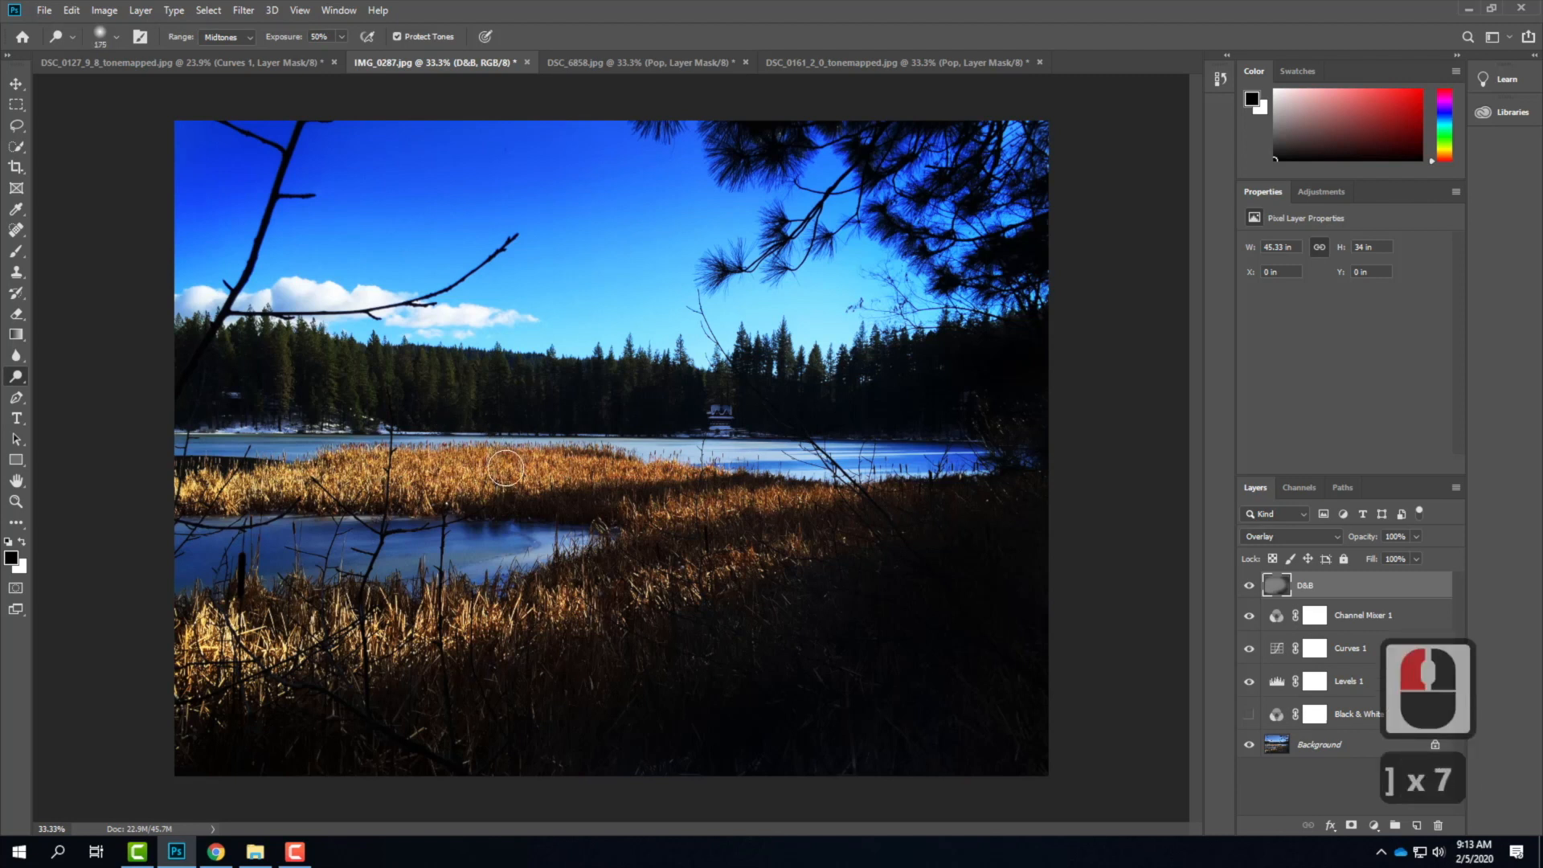
key(bracketright)
key(bracketright)
key(bracketright)
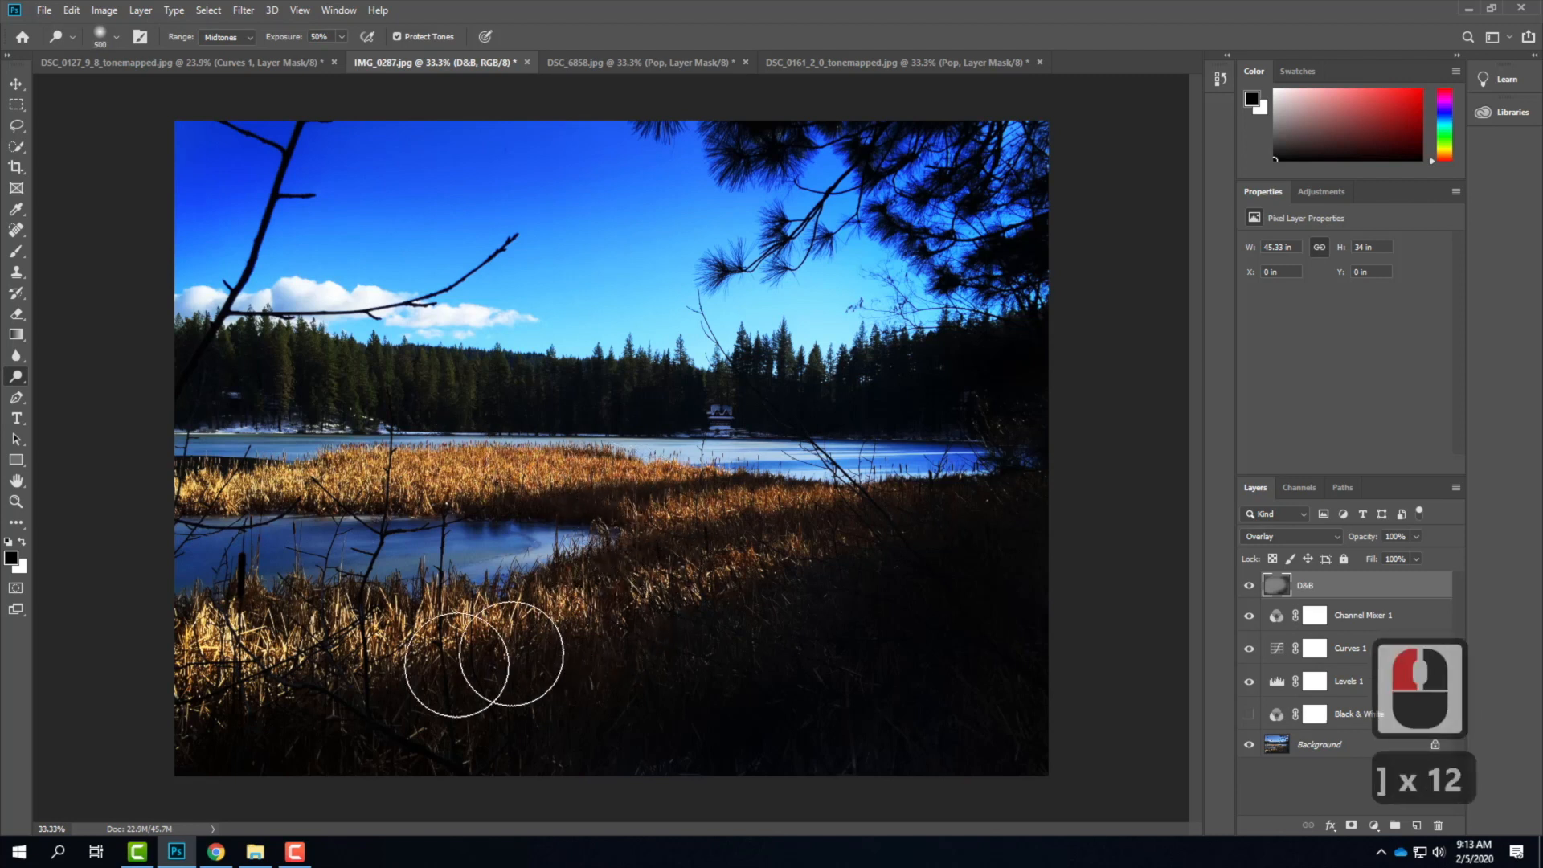
key(bracketleft)
key(bracketleft)
key(bracketleft)
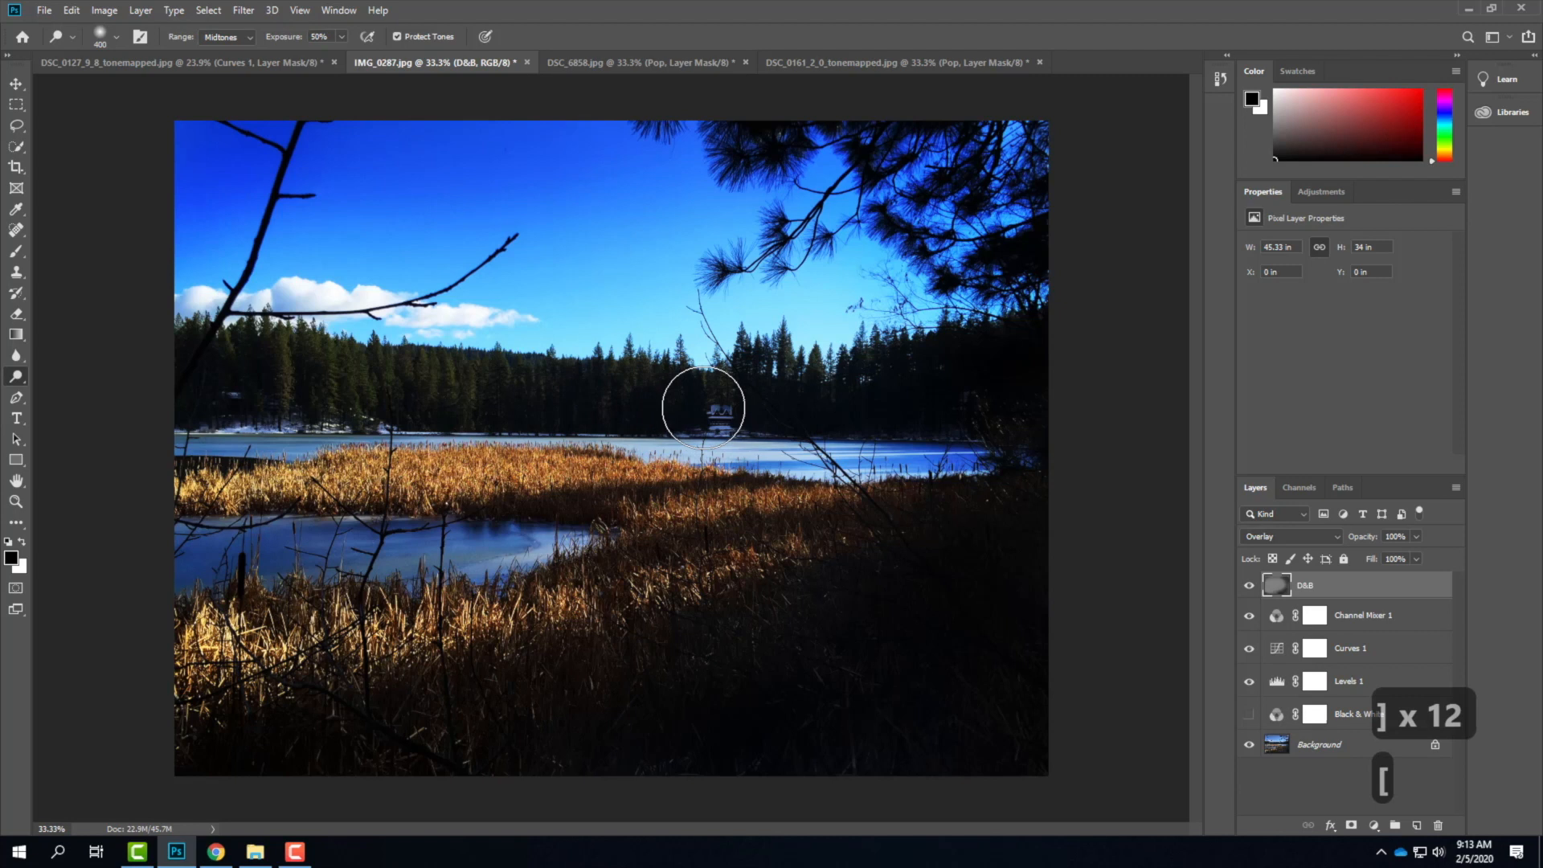
Dodge the dark tree line and the cabin on the far shore with short dabs.
click(630, 407)
click(602, 388)
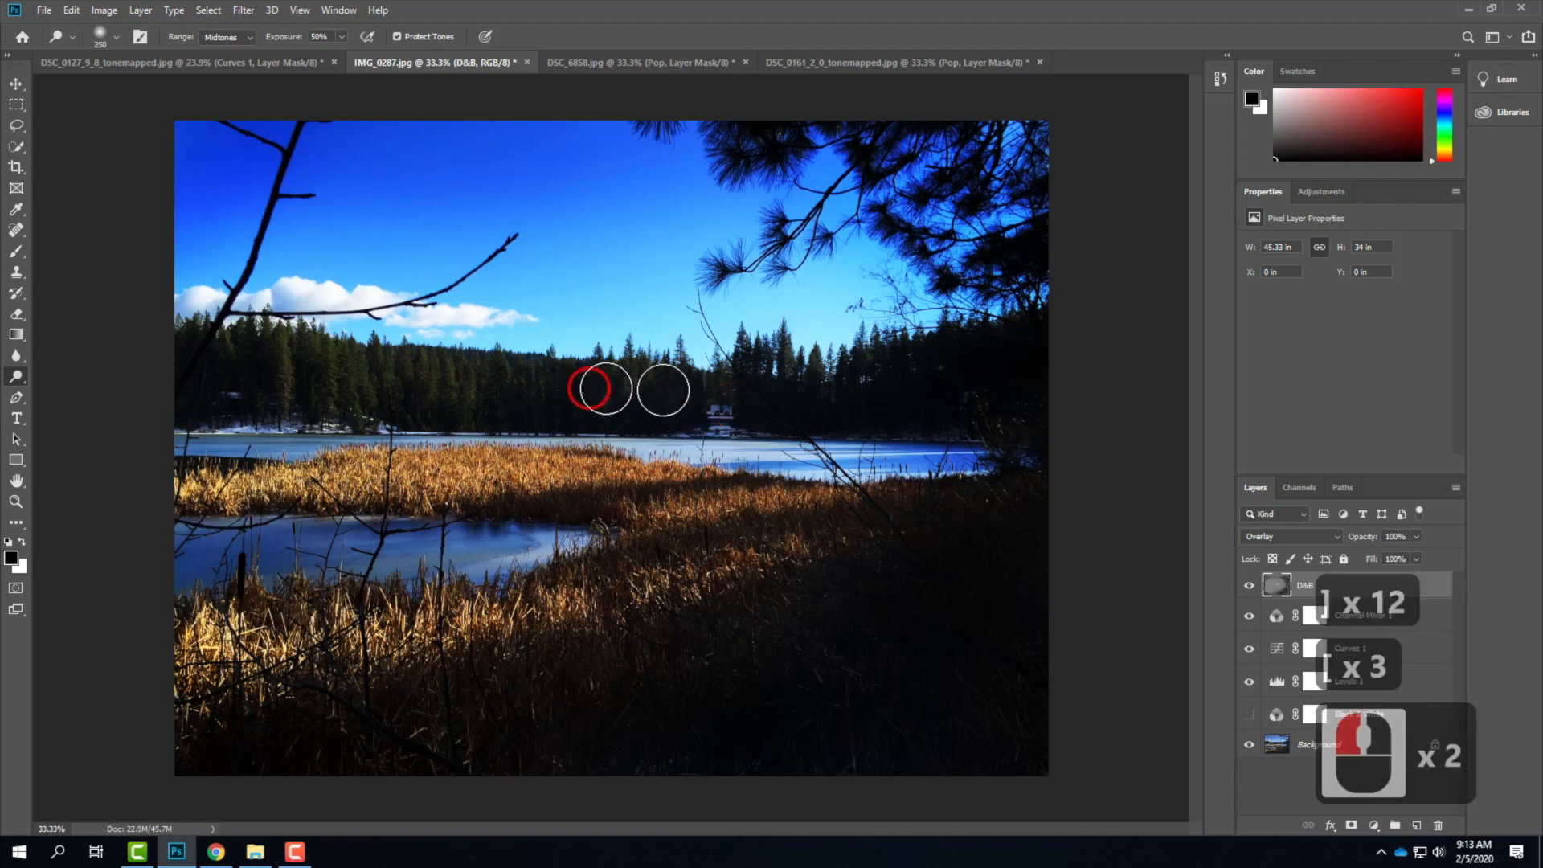
click(683, 398)
click(710, 403)
click(701, 410)
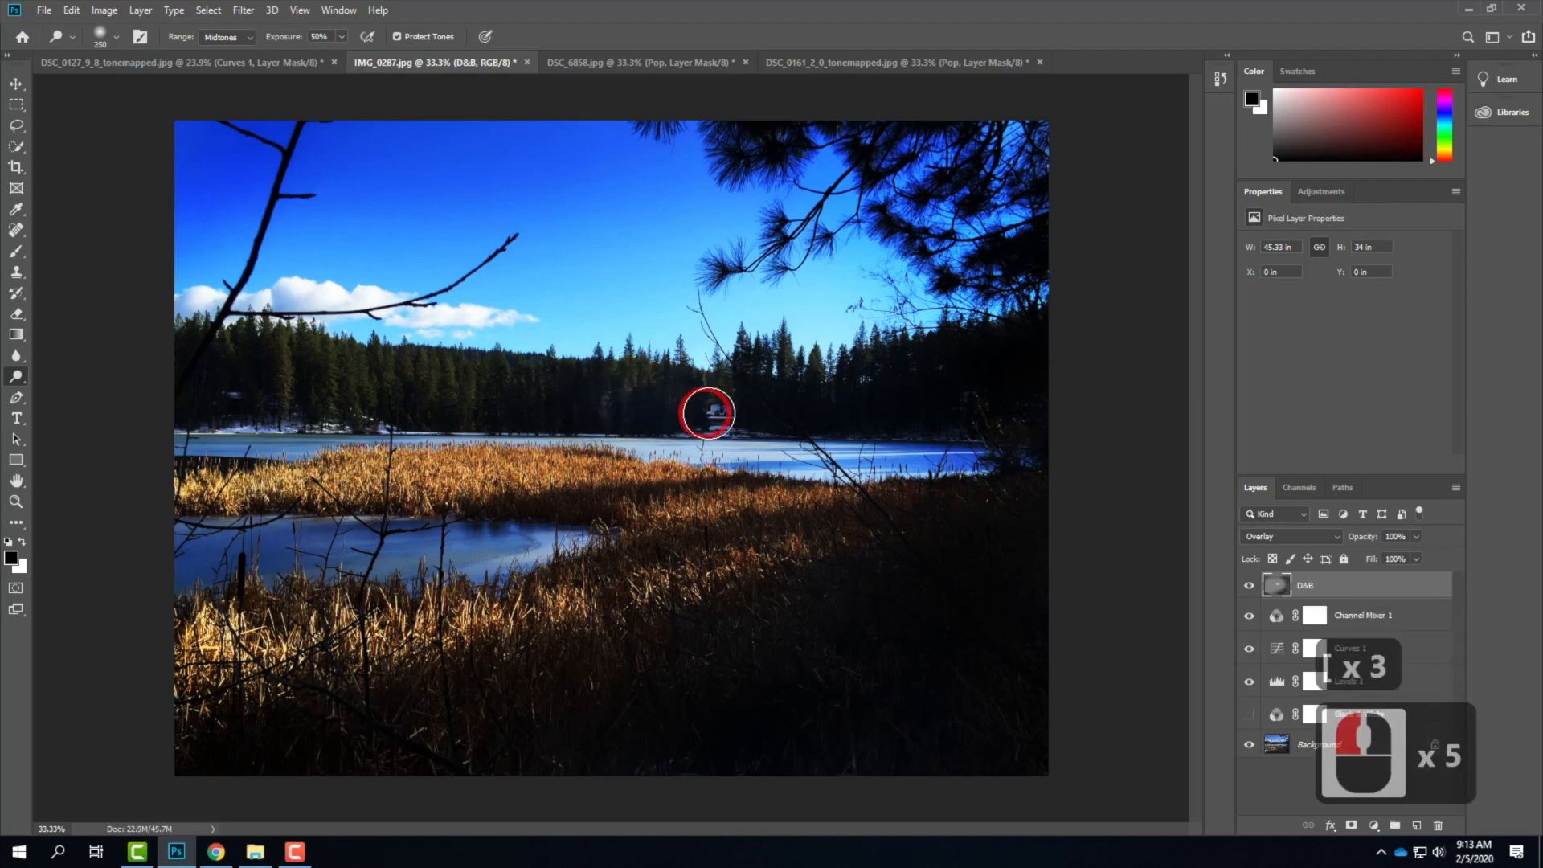
click(771, 409)
click(706, 402)
click(723, 393)
click(569, 412)
click(585, 399)
click(641, 396)
click(587, 382)
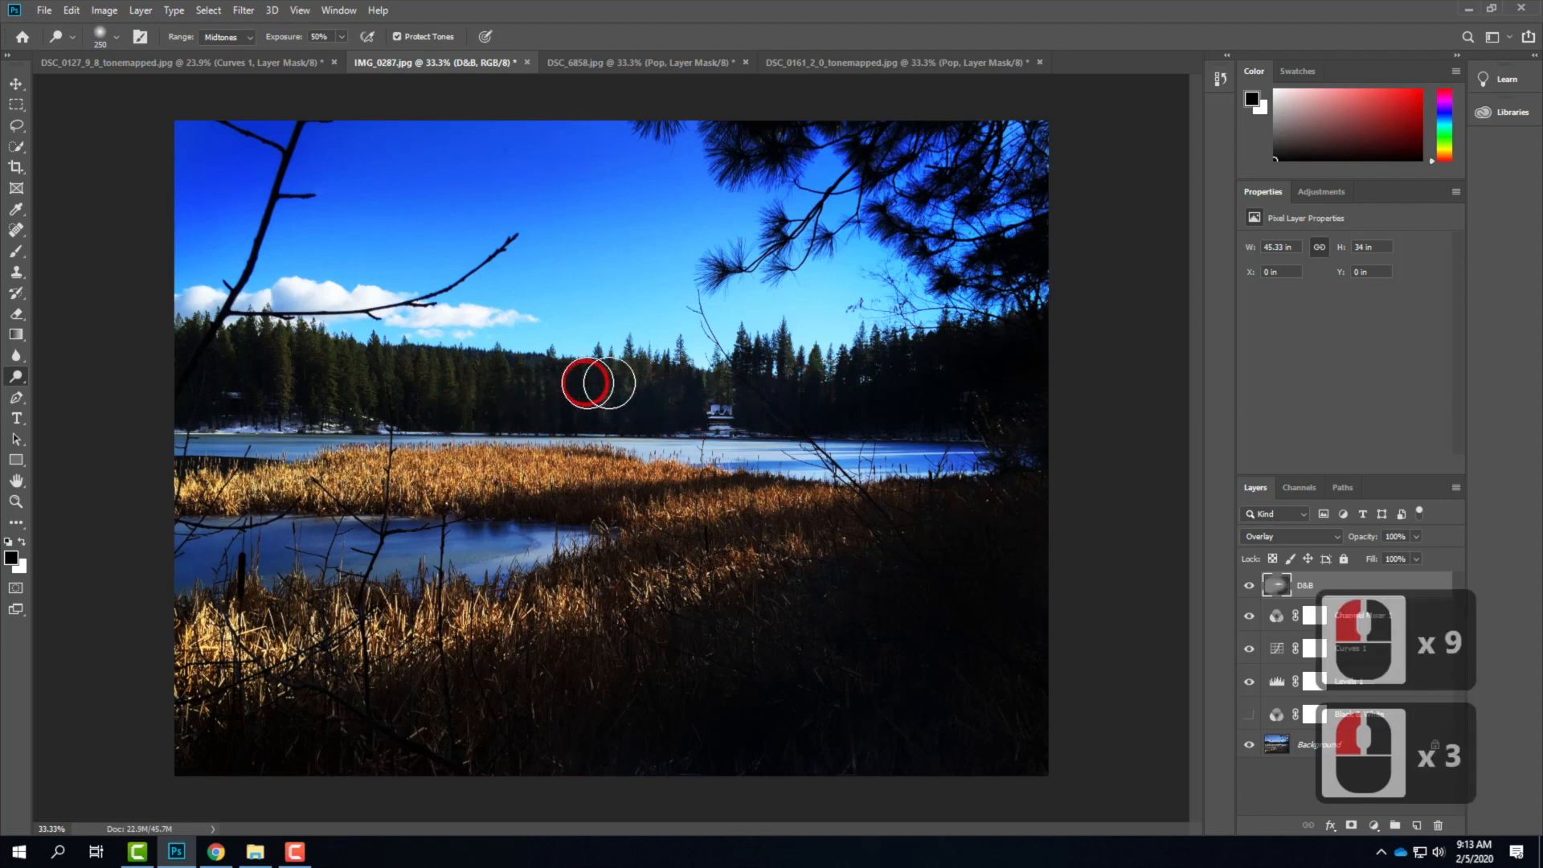
Compare the lake photo with and without the D&B layer, leaving the layer hidden.
click(1249, 590)
click(1249, 591)
click(1250, 592)
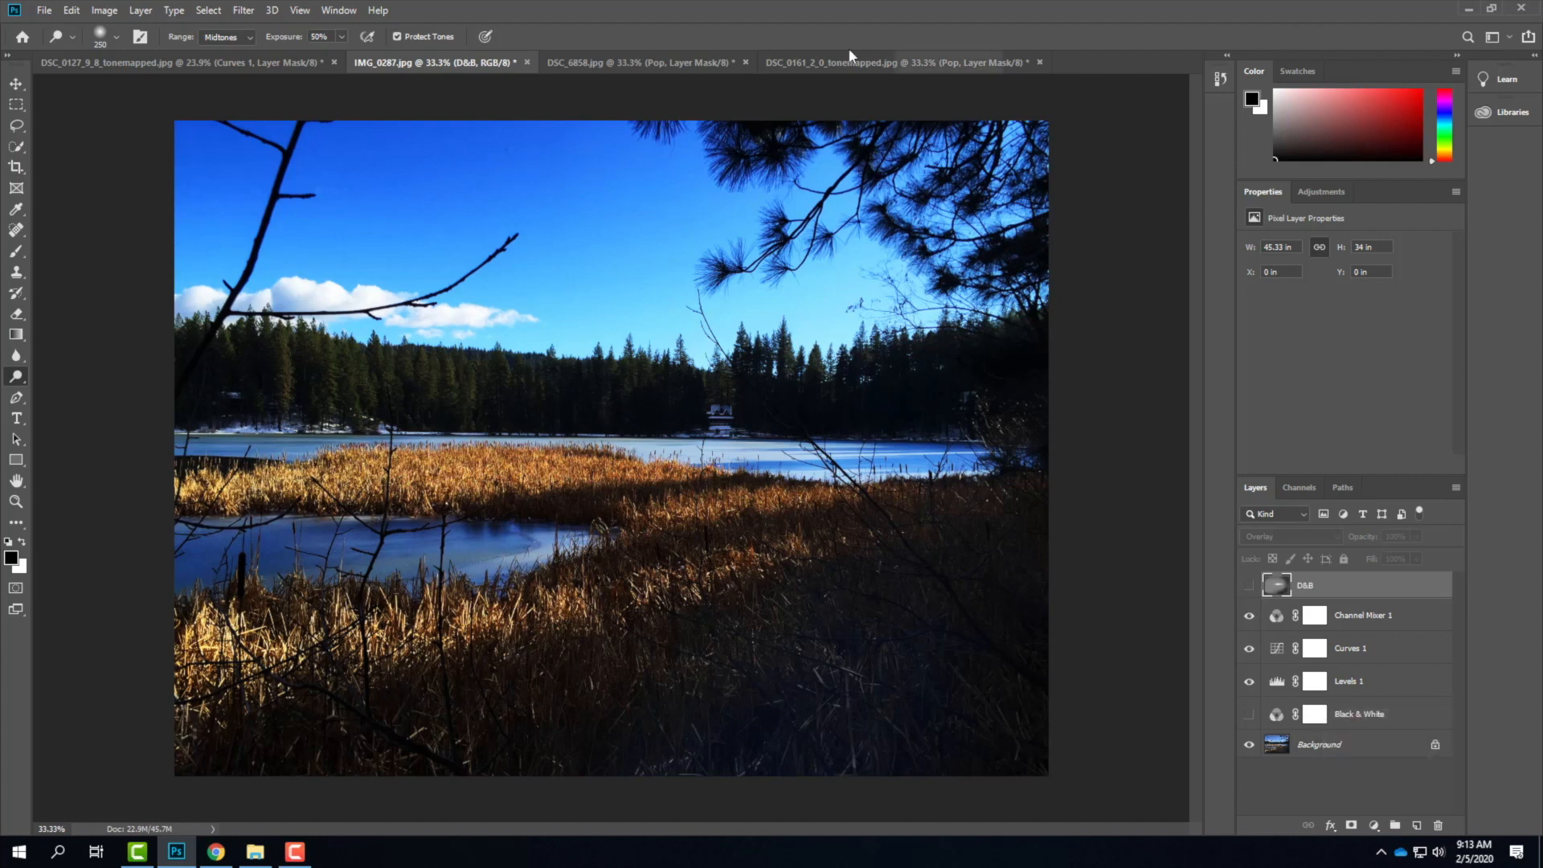
In the sunset photo DSC_0161_2_0_tonemapped.jpg, add a layer named D&B in Overlay mode, filled with the 50% gray neutral color.
click(600, 60)
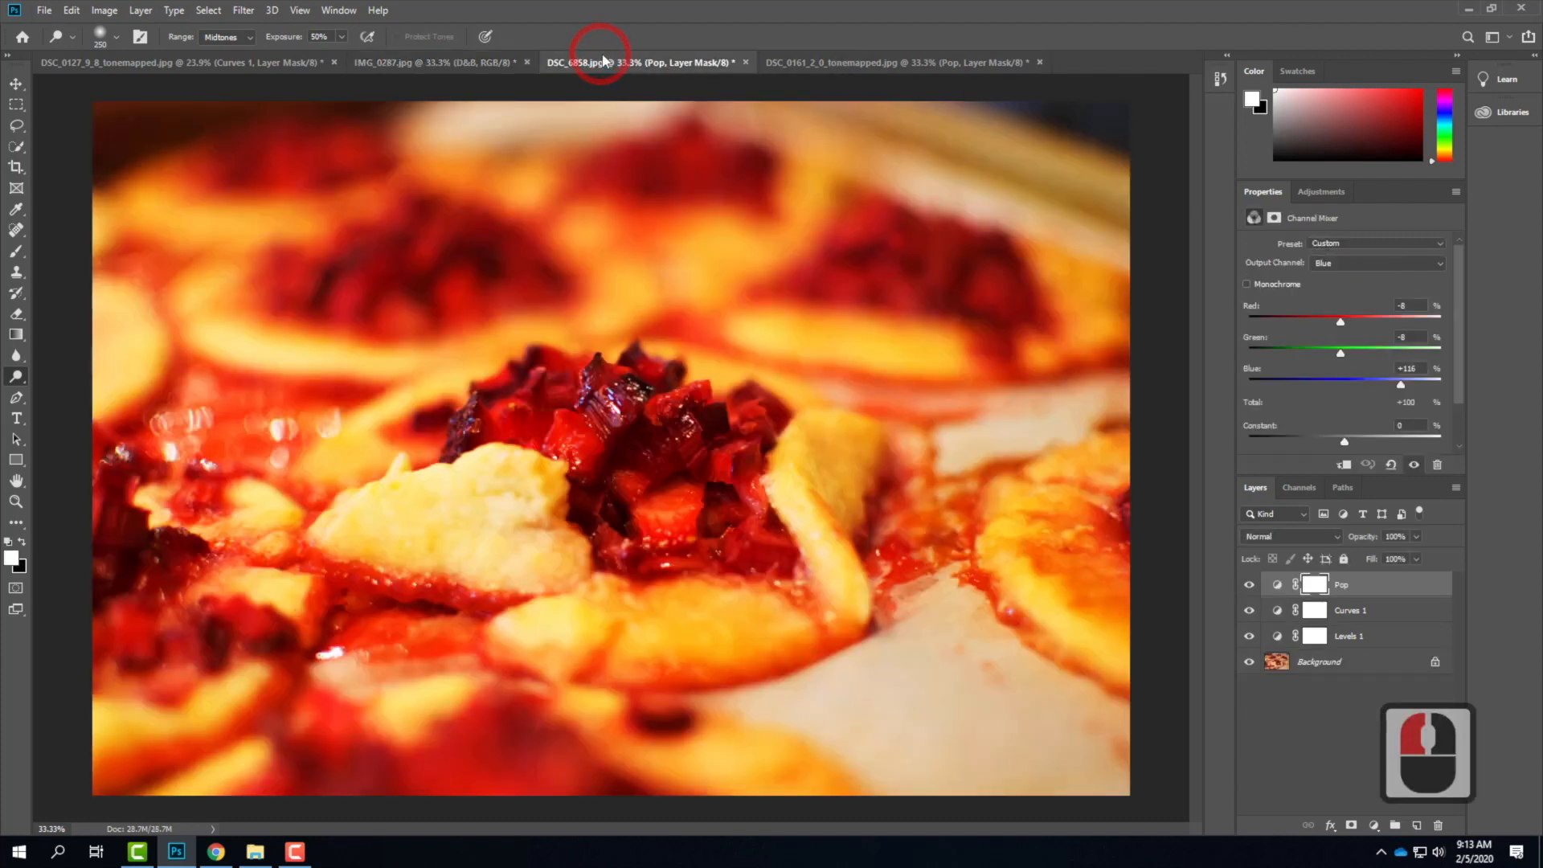
click(834, 63)
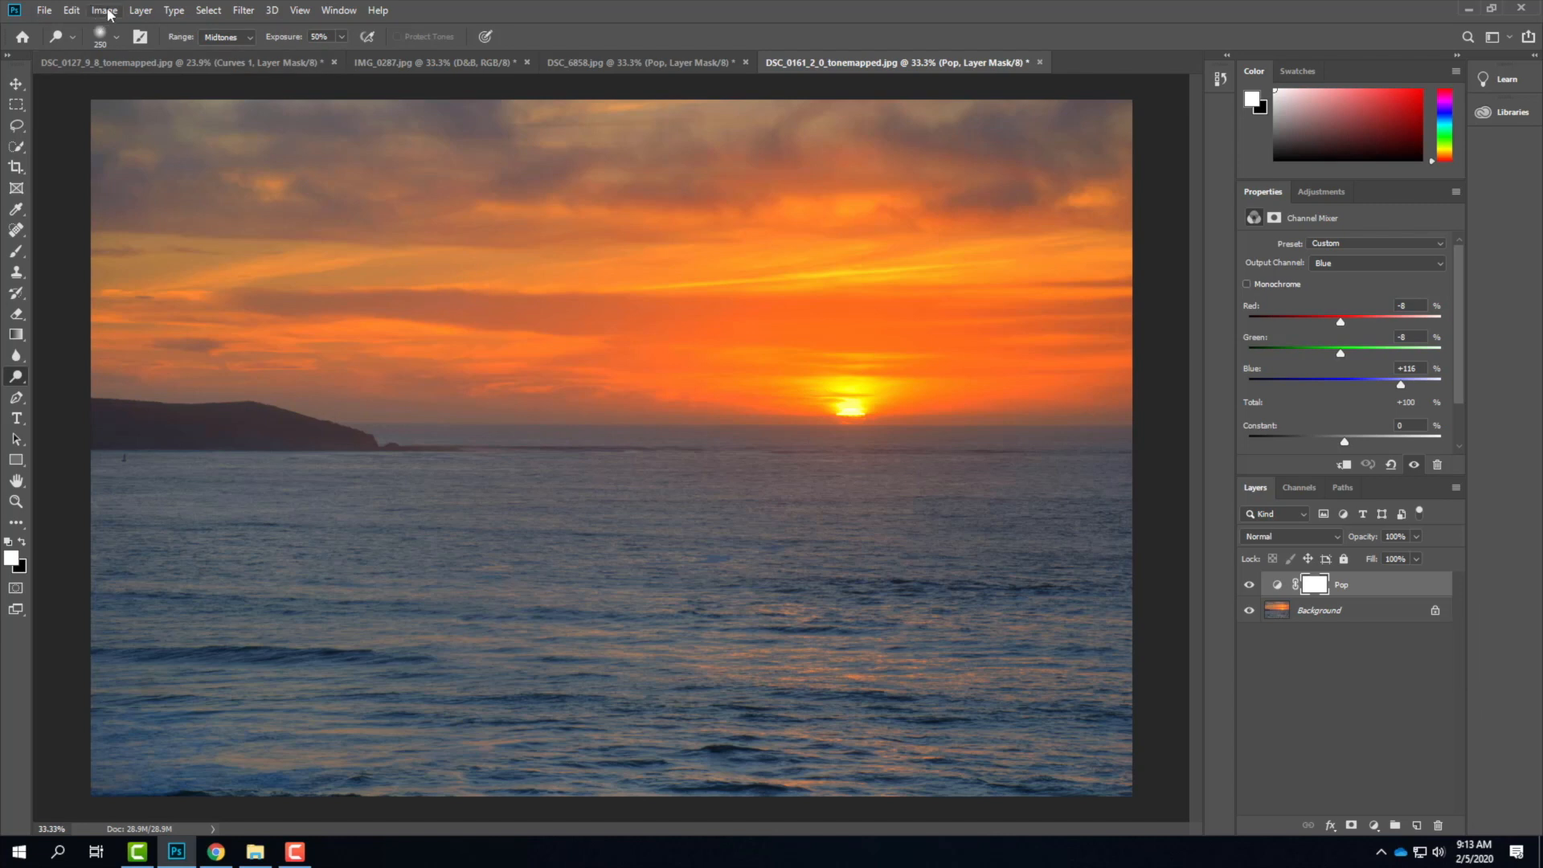
click(141, 12)
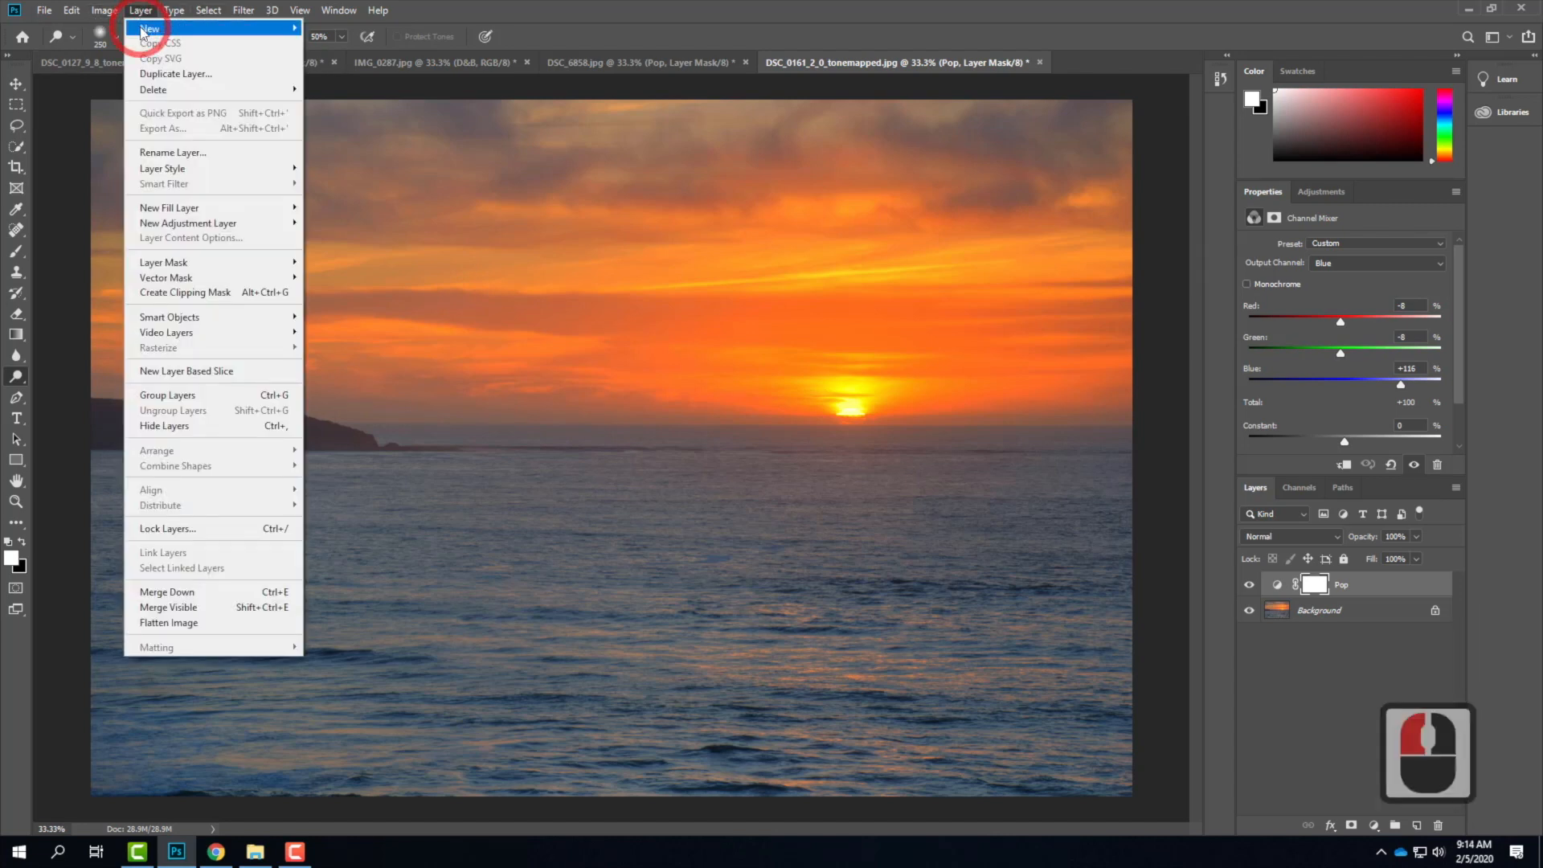
mouse_move(153, 29)
click(325, 31)
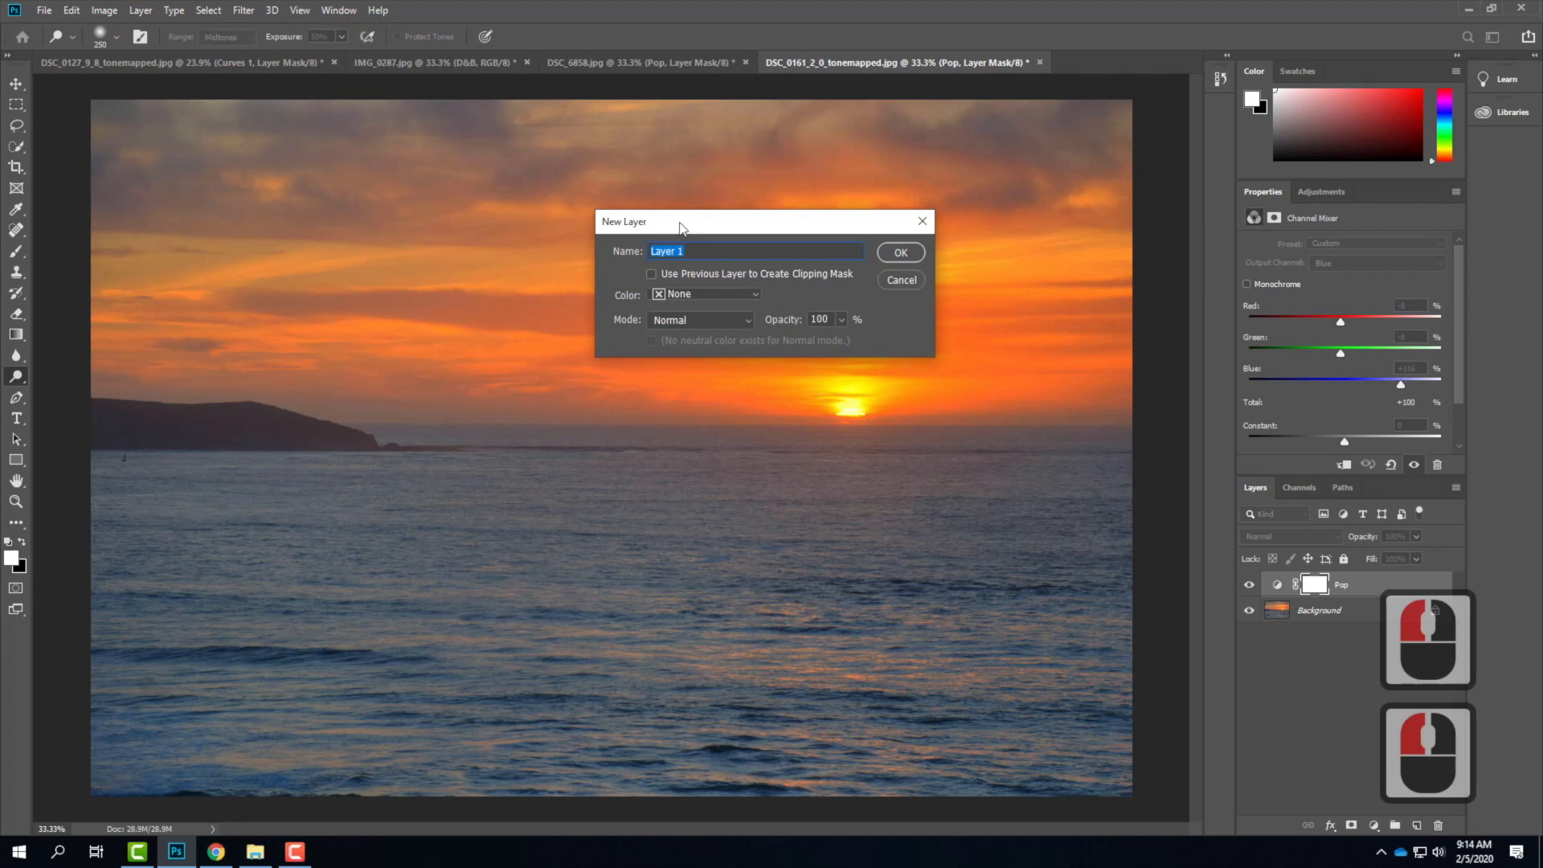
click(670, 322)
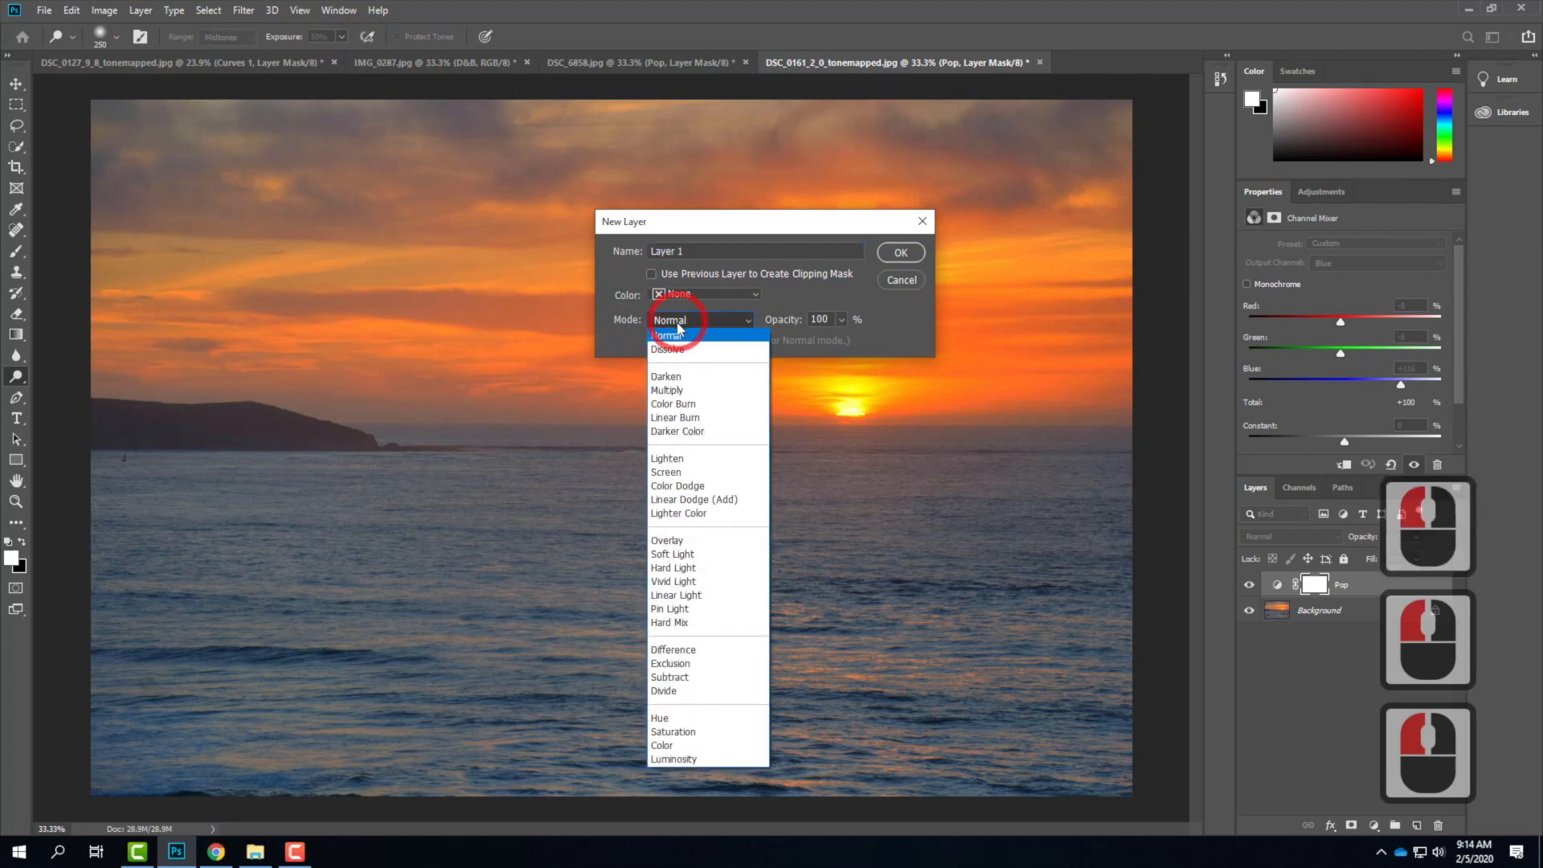
click(704, 542)
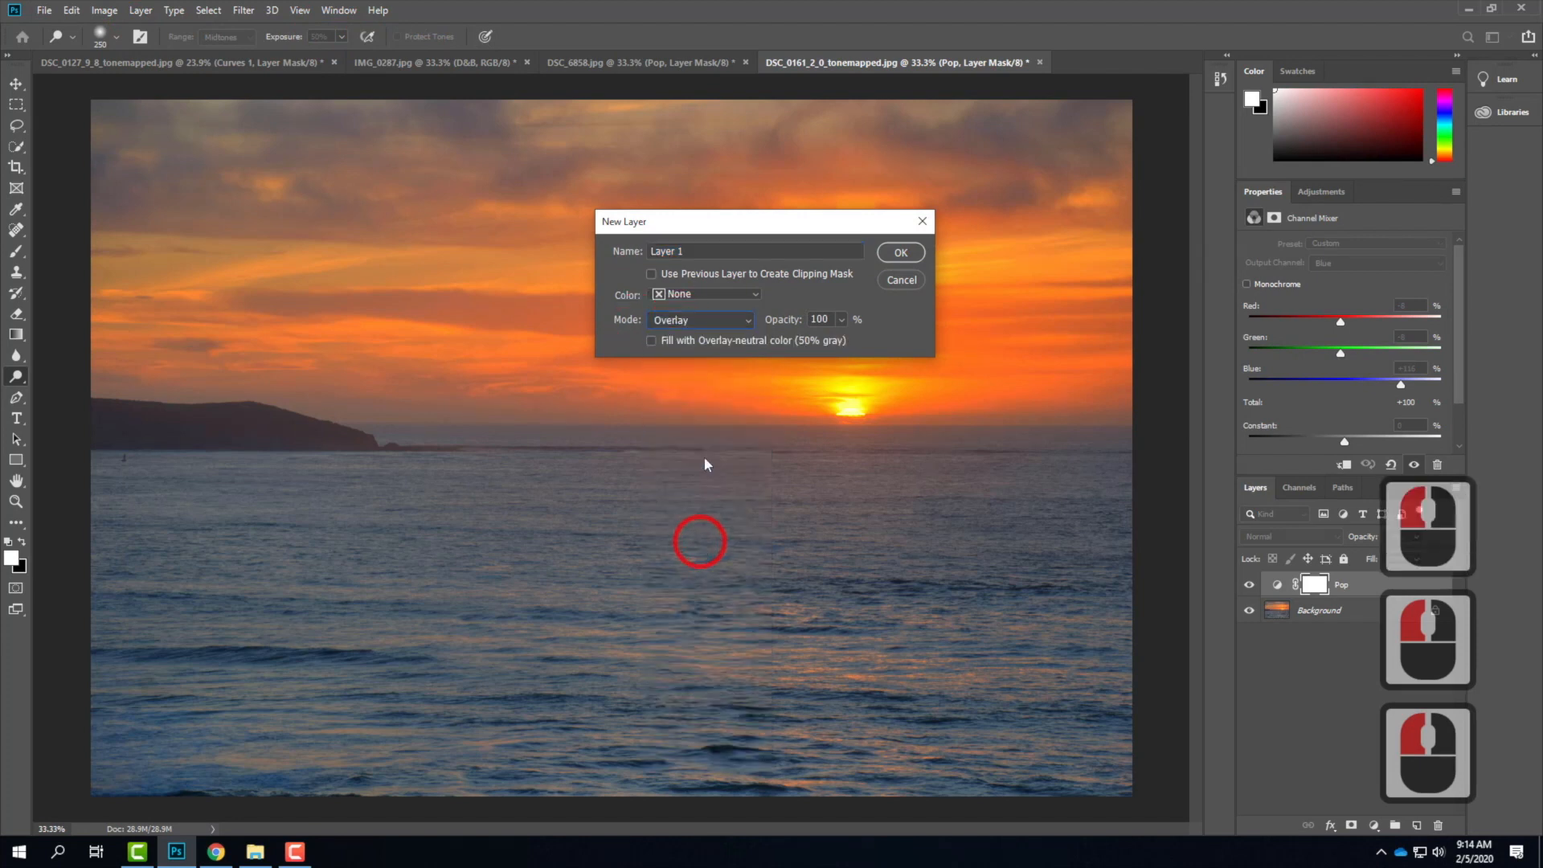
click(650, 340)
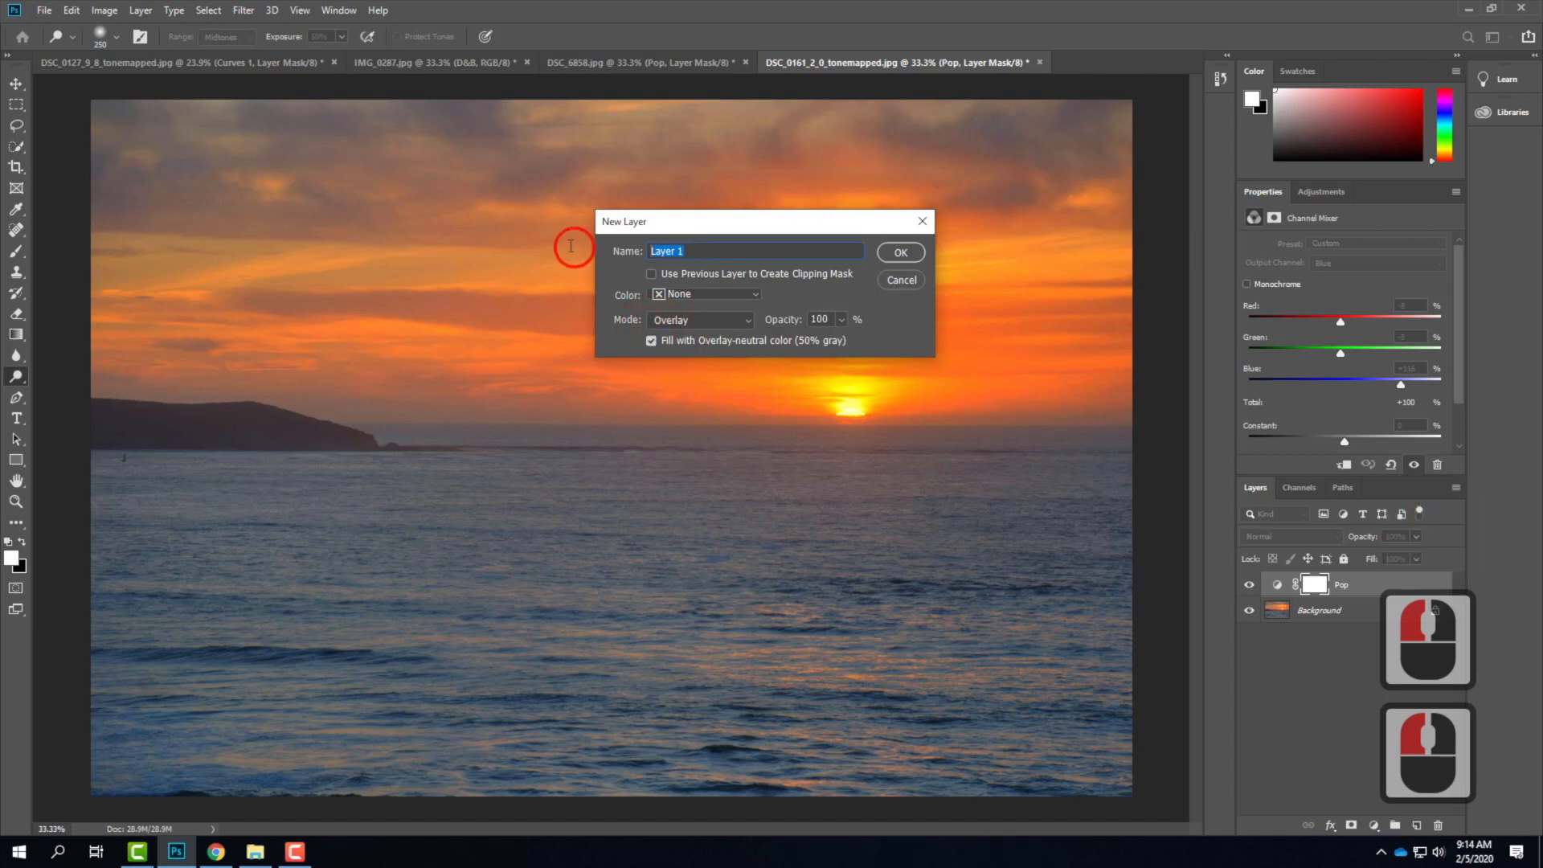
text(D&B)
click(903, 253)
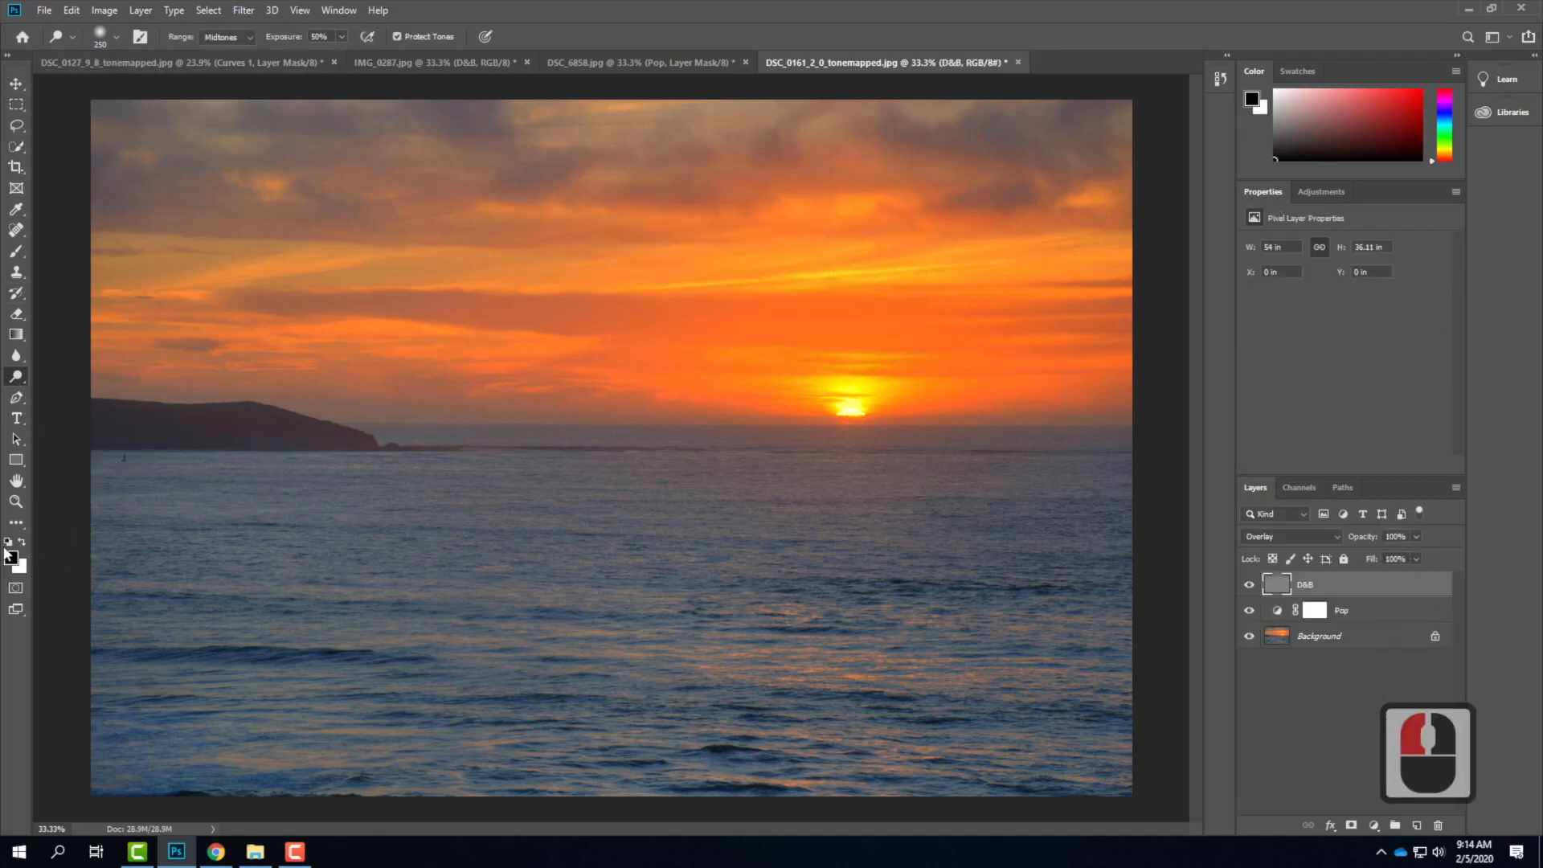
Burn the dark clouds across the upper part of the sunset sky with a 900 px brush.
drag(16, 384, 58, 391)
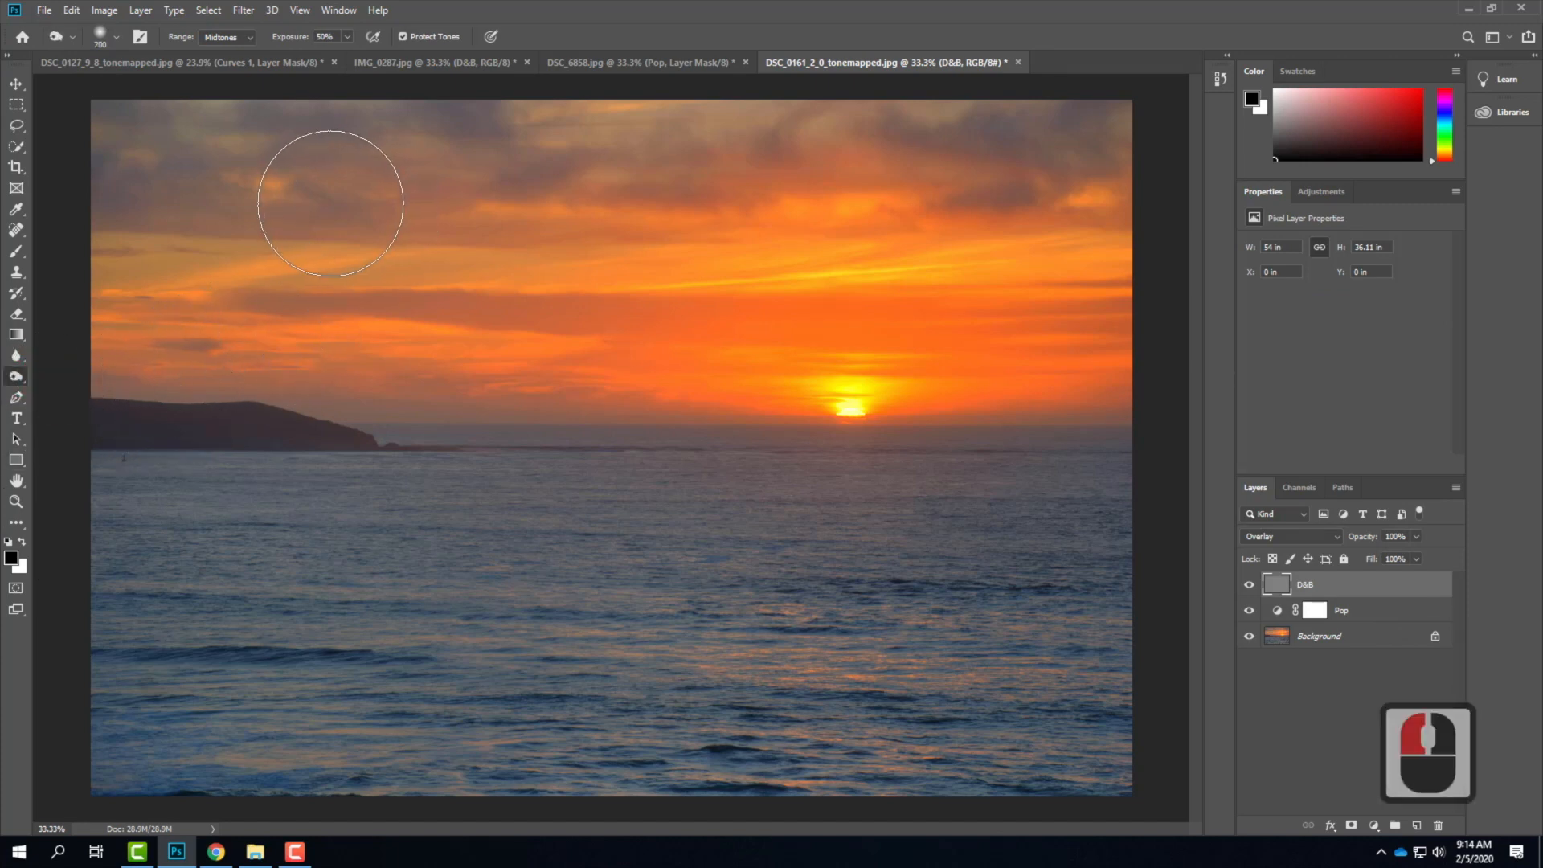
key(bracketright)
key(bracketright)
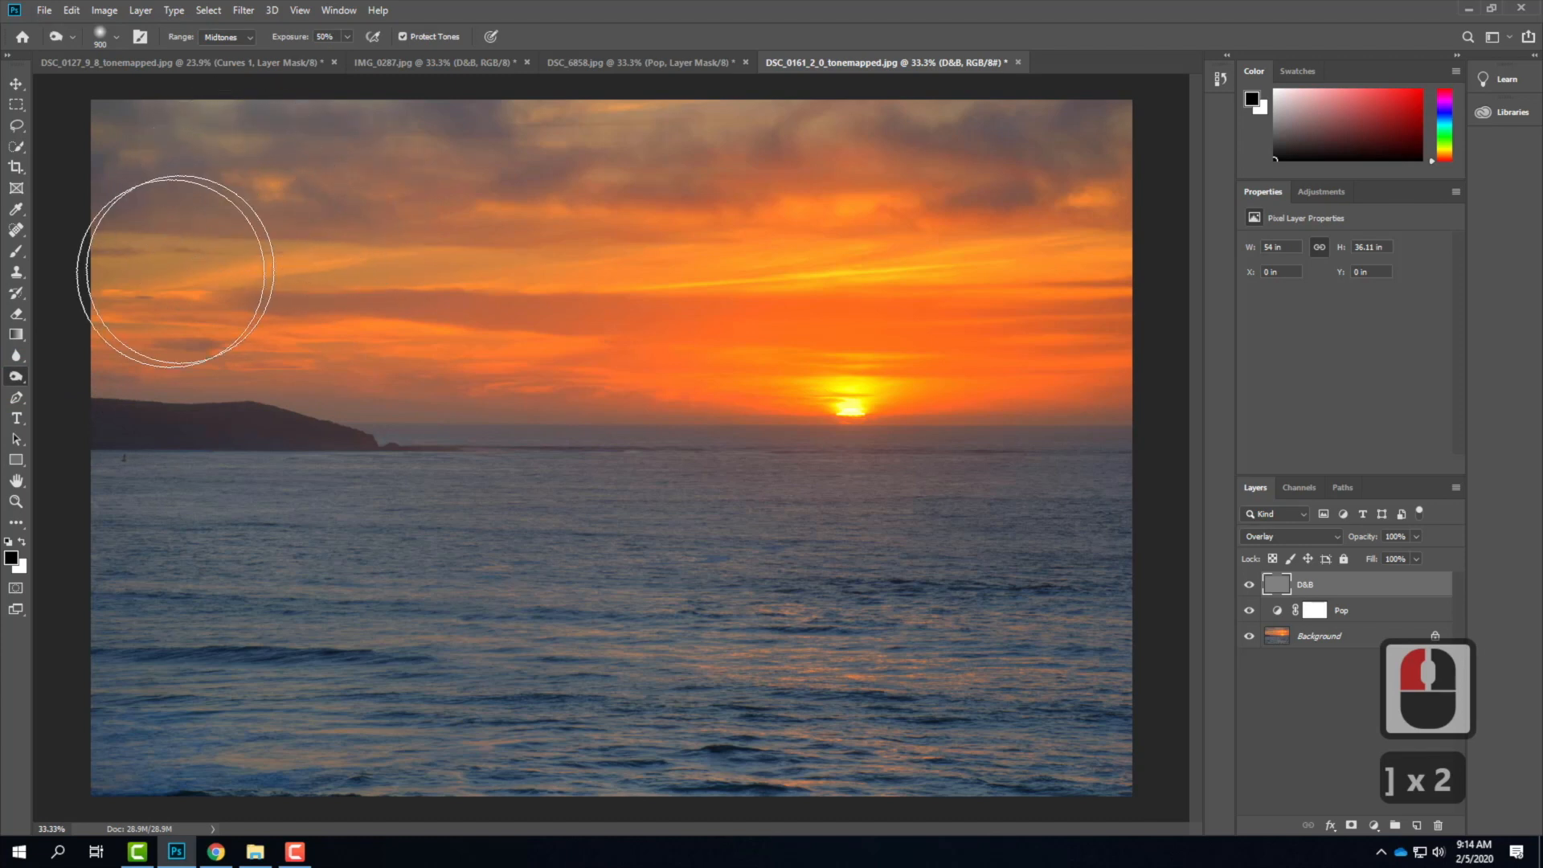
drag(207, 139, 455, 148)
drag(554, 156, 399, 186)
mouse_move(834, 171)
mouse_down()
mouse_move(698, 175)
mouse_move(992, 153)
mouse_move(931, 177)
mouse_move(998, 150)
mouse_move(1149, 251)
mouse_move(1044, 147)
mouse_move(1093, 158)
mouse_move(339, 235)
mouse_move(215, 289)
mouse_up()
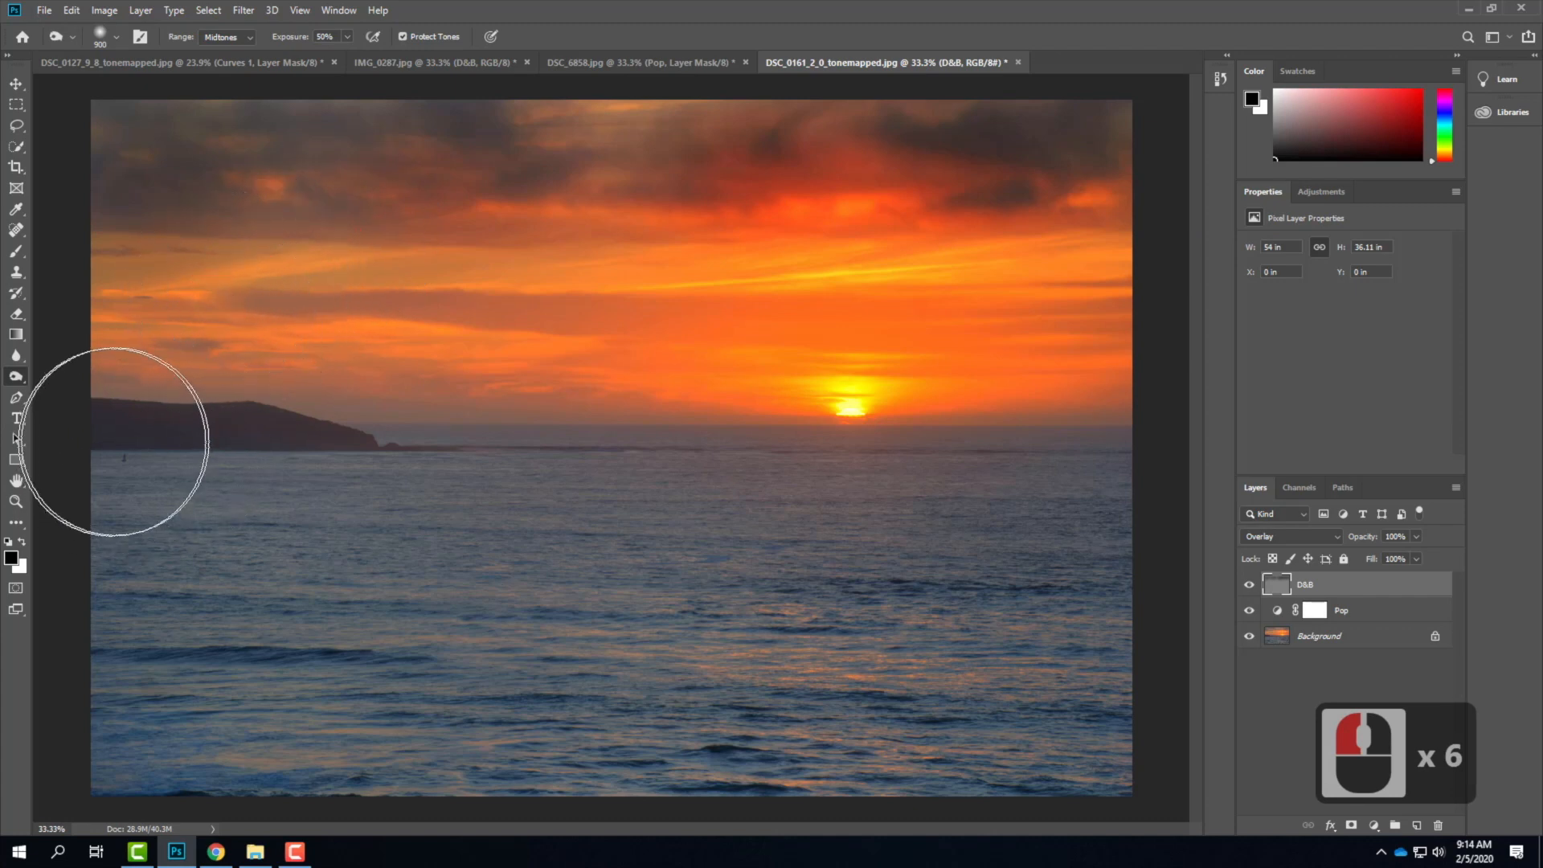
Try burning the headland and the adjoining horizon with the brush reduced to 250 px.
key(bracketleft)
key(bracketleft)
key(bracketleft)
key(bracketleft)
key(bracketleft)
key(bracketleft)
key(bracketleft)
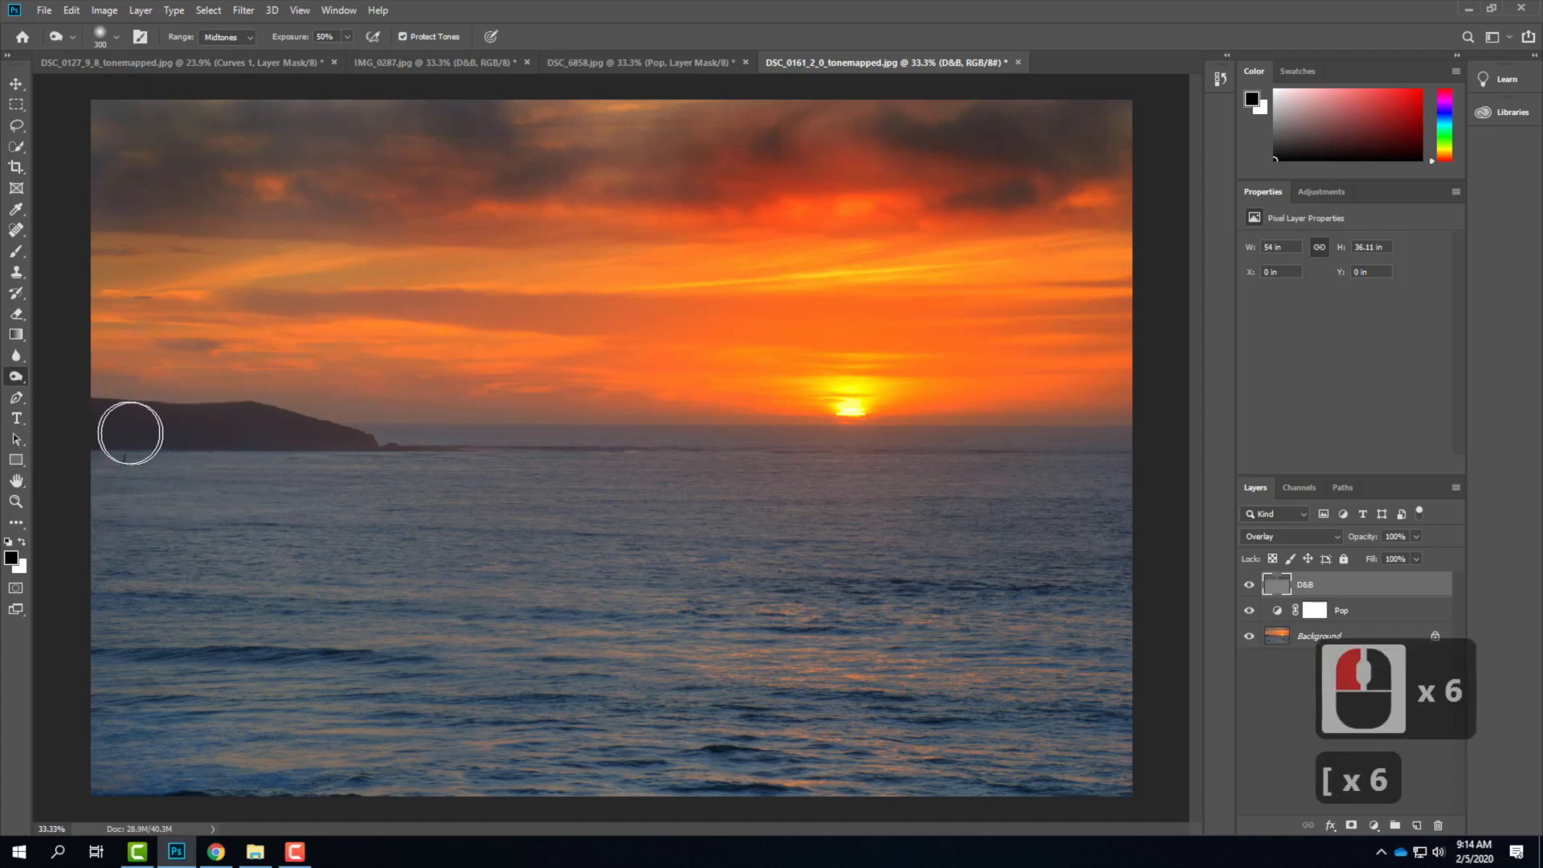
click(95, 422)
click(129, 431)
mouse_move(141, 434)
mouse_down()
mouse_move(269, 433)
mouse_move(258, 421)
mouse_move(561, 450)
mouse_up()
mouse_move(426, 450)
mouse_down()
mouse_move(553, 446)
mouse_move(254, 424)
mouse_move(437, 427)
mouse_up()
mouse_move(177, 418)
mouse_down()
mouse_move(373, 411)
mouse_move(108, 392)
mouse_move(426, 411)
mouse_up()
mouse_move(207, 410)
mouse_down()
mouse_move(155, 410)
mouse_move(409, 426)
mouse_move(103, 437)
mouse_move(495, 445)
mouse_move(105, 446)
mouse_move(806, 449)
mouse_up()
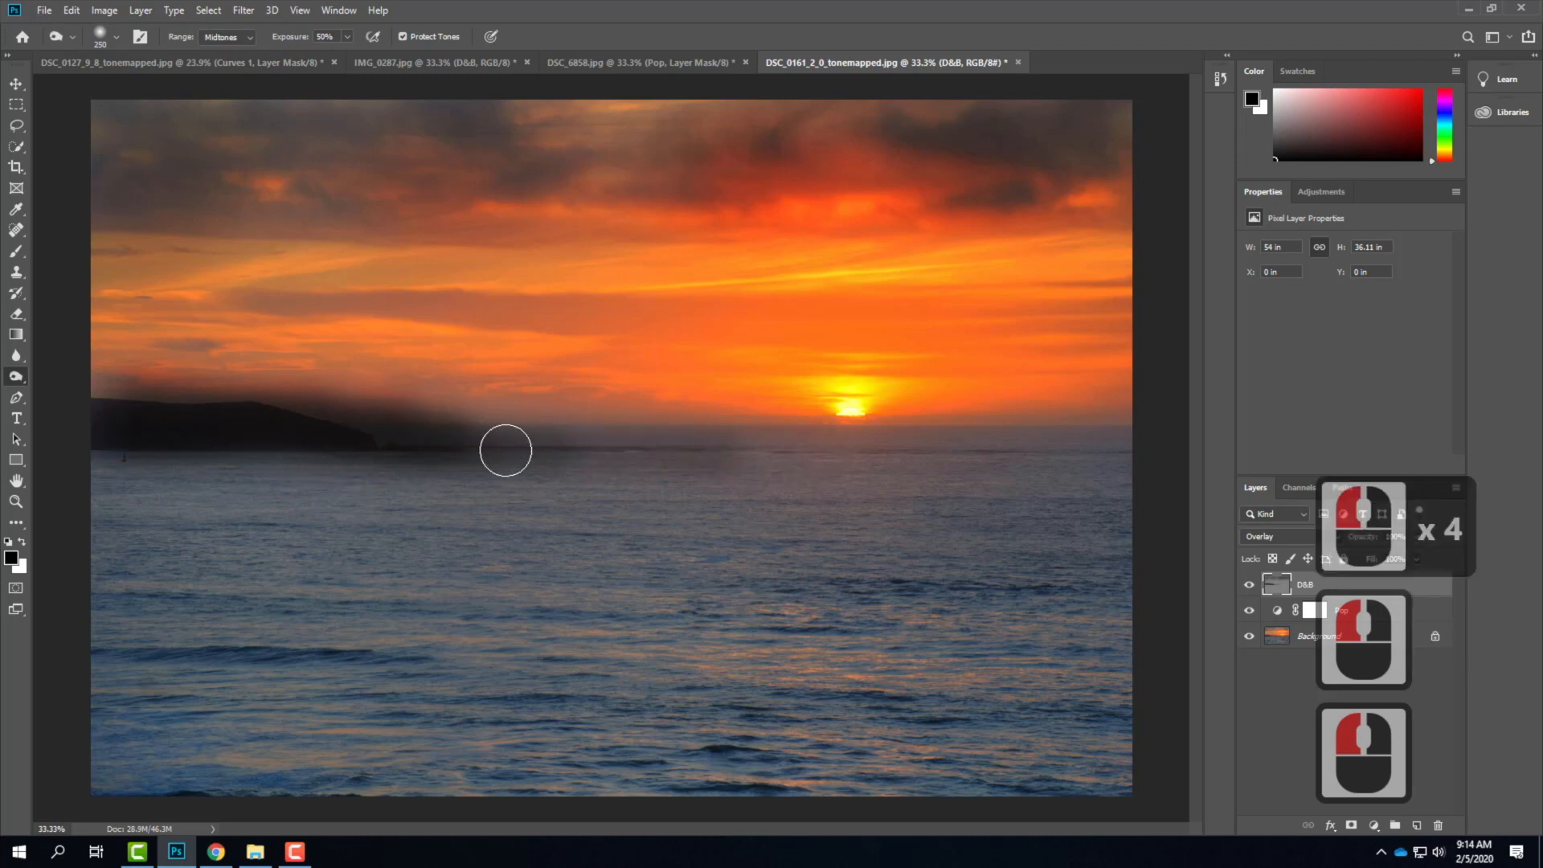
Try lightening the darkened sky just above the headland with the Dodge Tool.
click(15, 378)
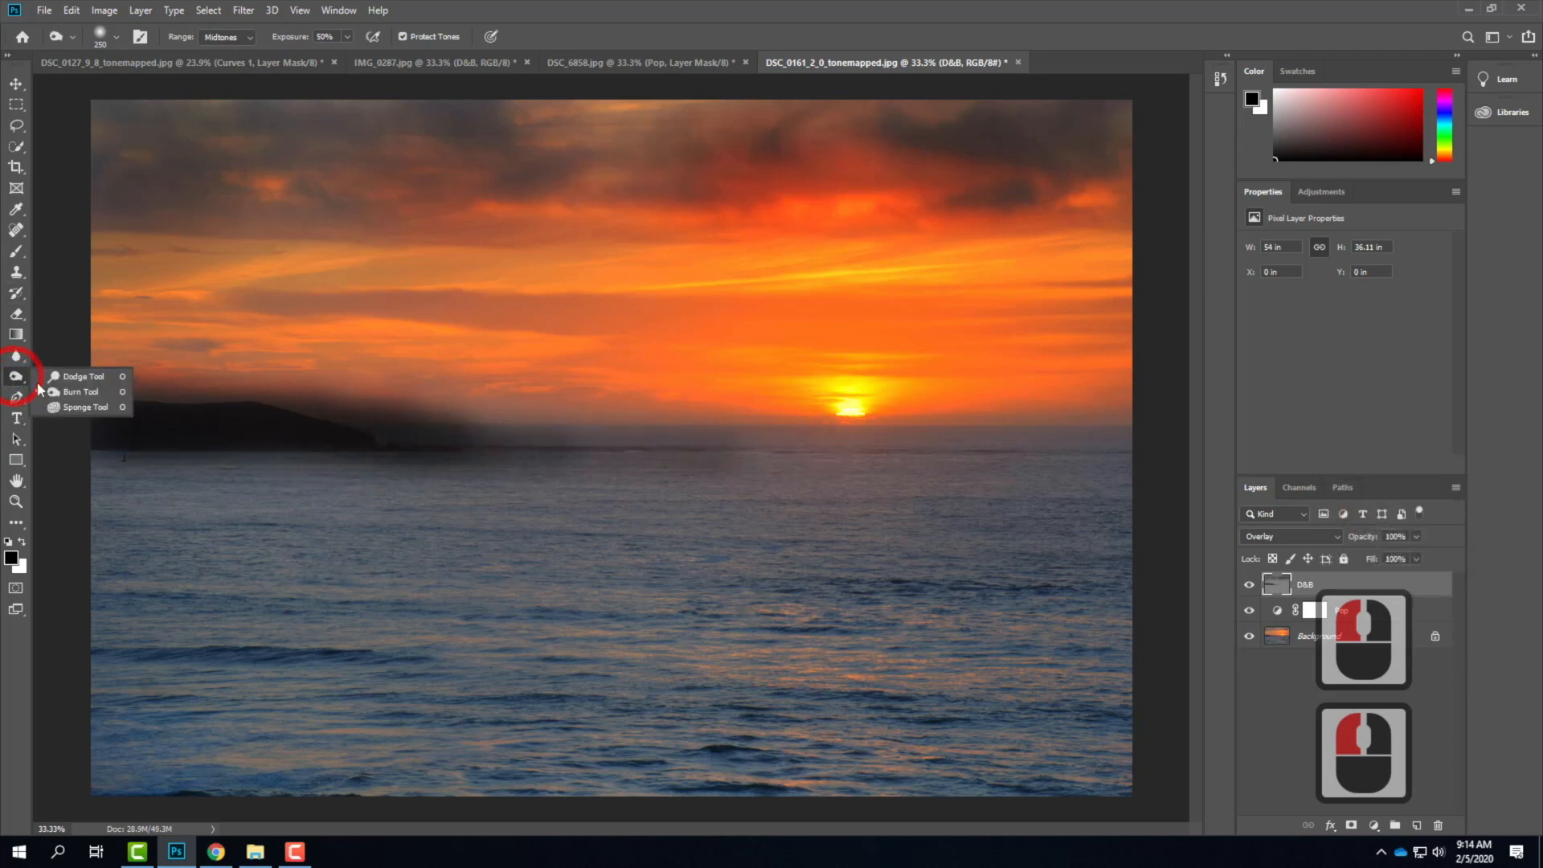
click(65, 378)
mouse_move(344, 378)
mouse_down()
mouse_move(494, 418)
mouse_move(241, 342)
mouse_move(311, 389)
mouse_move(544, 432)
mouse_move(327, 414)
mouse_move(209, 367)
mouse_move(462, 430)
mouse_move(649, 437)
mouse_move(446, 432)
mouse_move(106, 363)
mouse_move(6, 372)
mouse_move(188, 369)
mouse_move(88, 373)
mouse_move(366, 386)
mouse_move(55, 372)
mouse_up()
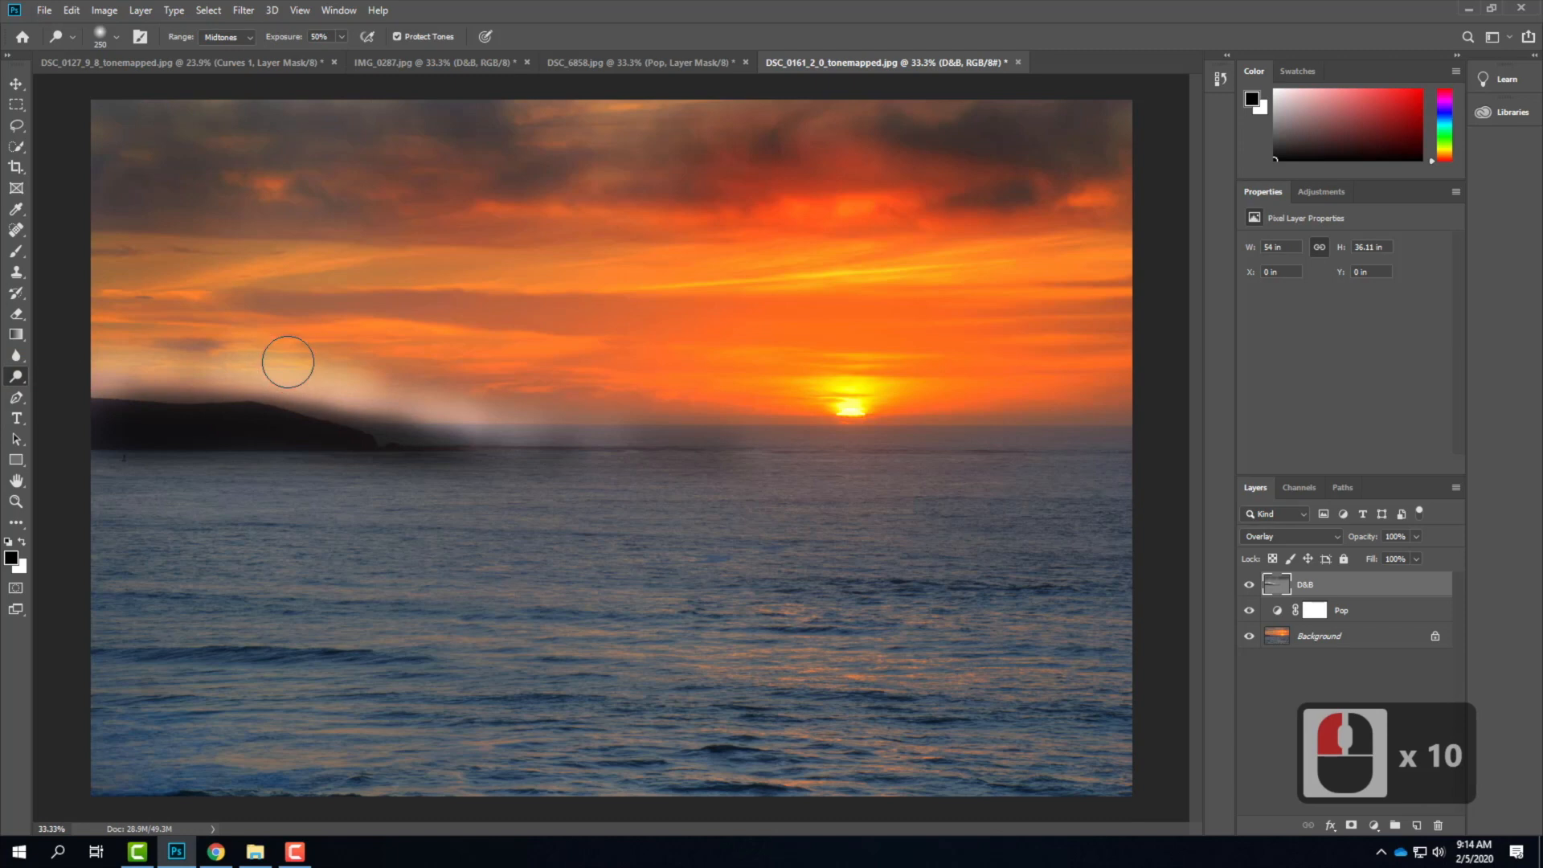
Undo the dodge and burn strokes around the headland and horizon.
key(ctrl+z)
key(ctrl+z)
key(ctrl+z)
key(ctrl+z)
key(ctrl+z)
key(ctrl+z)
key(ctrl+z)
key(ctrl+z)
key(ctrl+z)
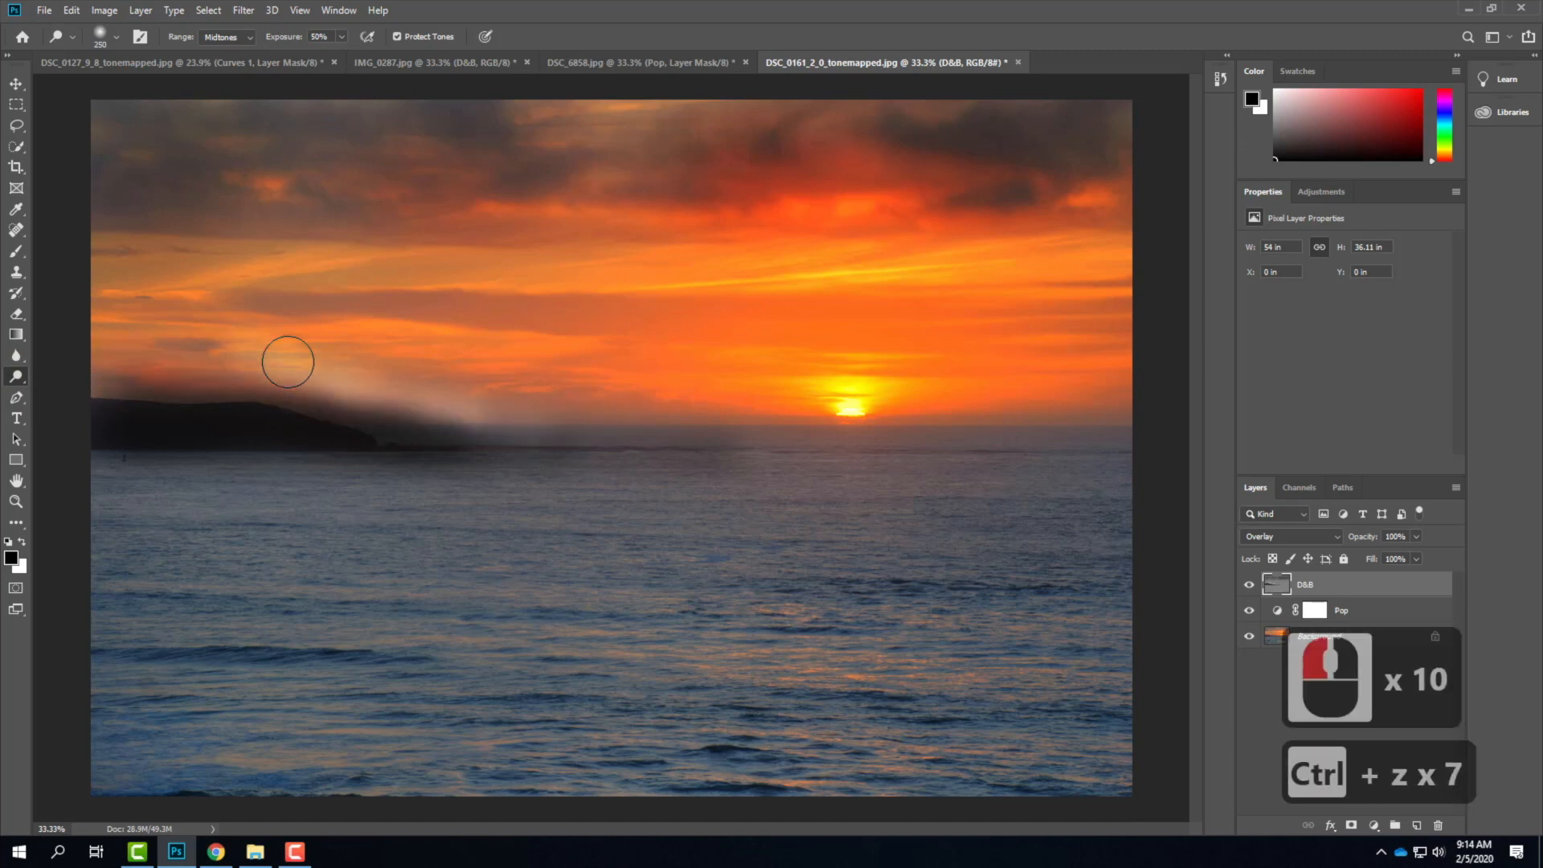
key(ctrl+z)
key(ctrl+z)
key(ctrl+z)
key(ctrl+z)
key(ctrl+z)
key(ctrl+z)
key(ctrl+z)
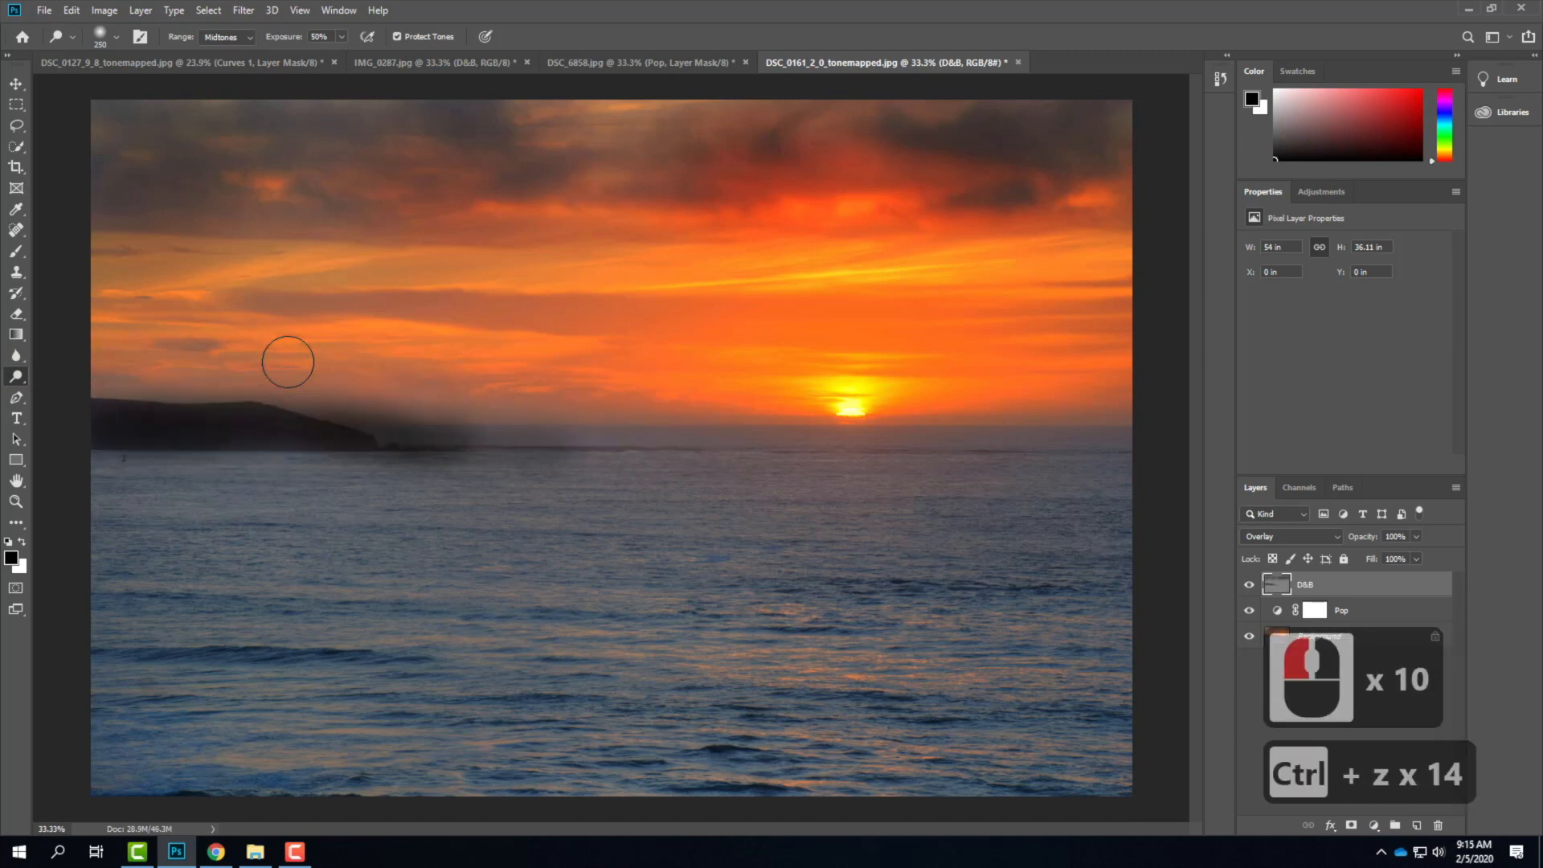
key(ctrl+z)
key(ctrl+z)
key(ctrl+z)
key(ctrl+z)
key(ctrl+z)
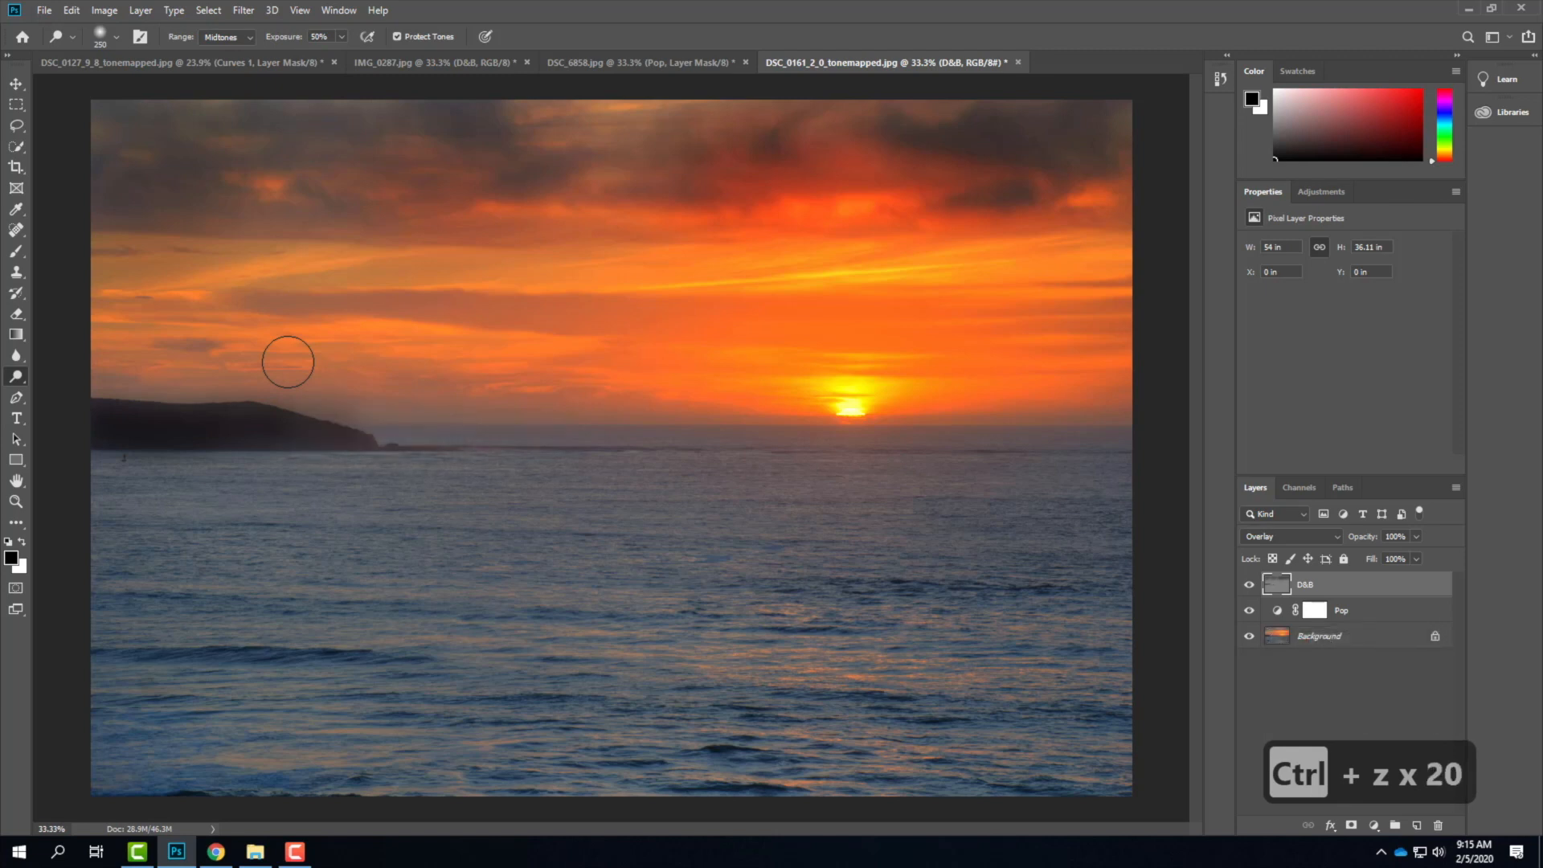
key(ctrl+z)
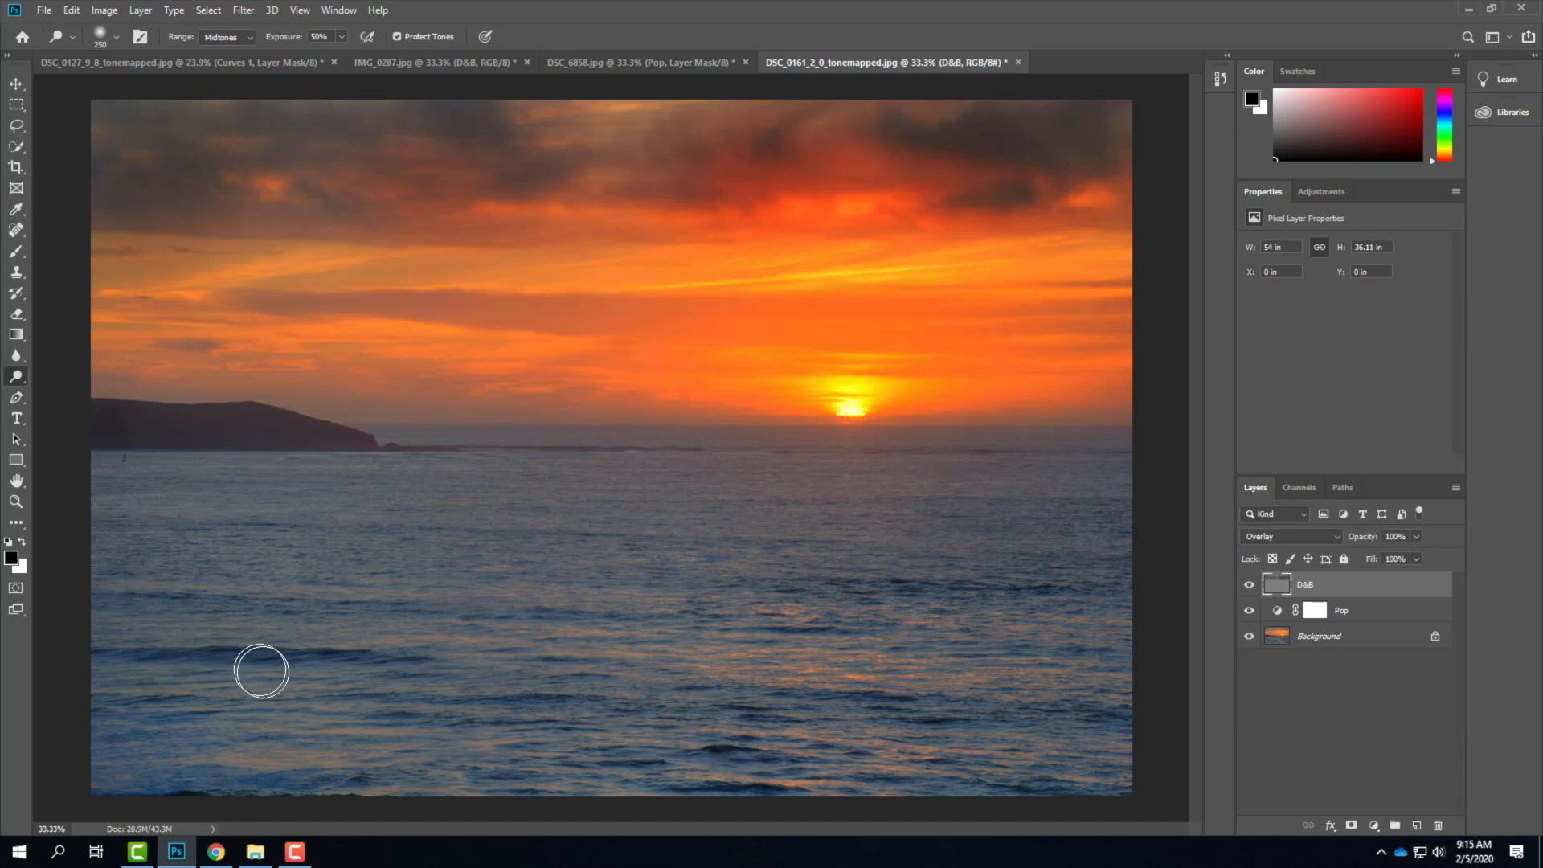
key(bracketright)
key(bracketright)
key(bracketright)
key(bracketright)
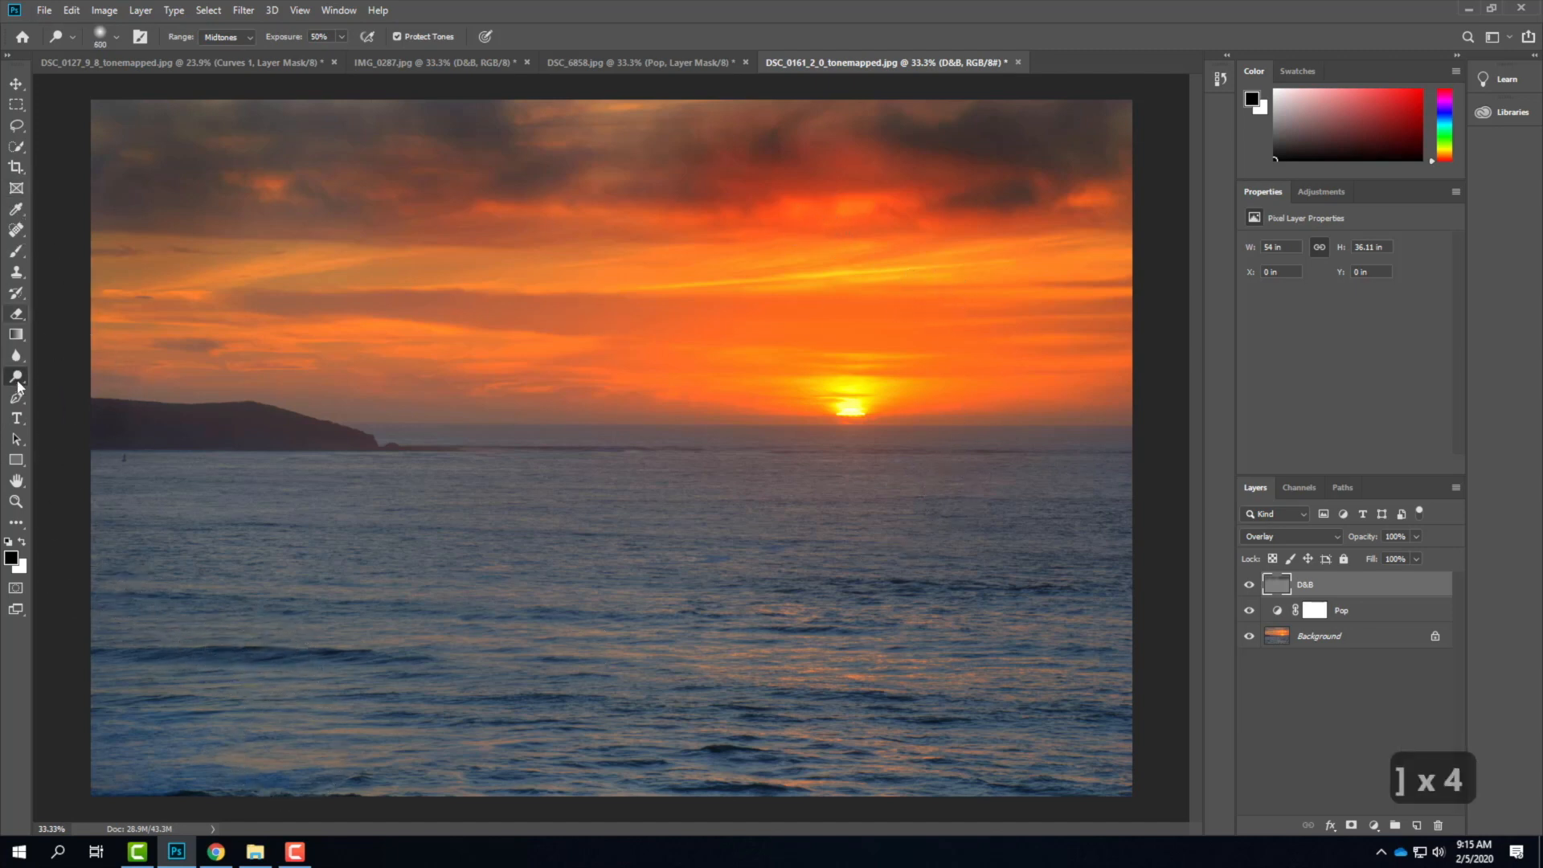
Burn the whole sea below the horizon with a 1000 px brush, and toggle the D&B layer's visibility to compare.
drag(16, 382, 88, 391)
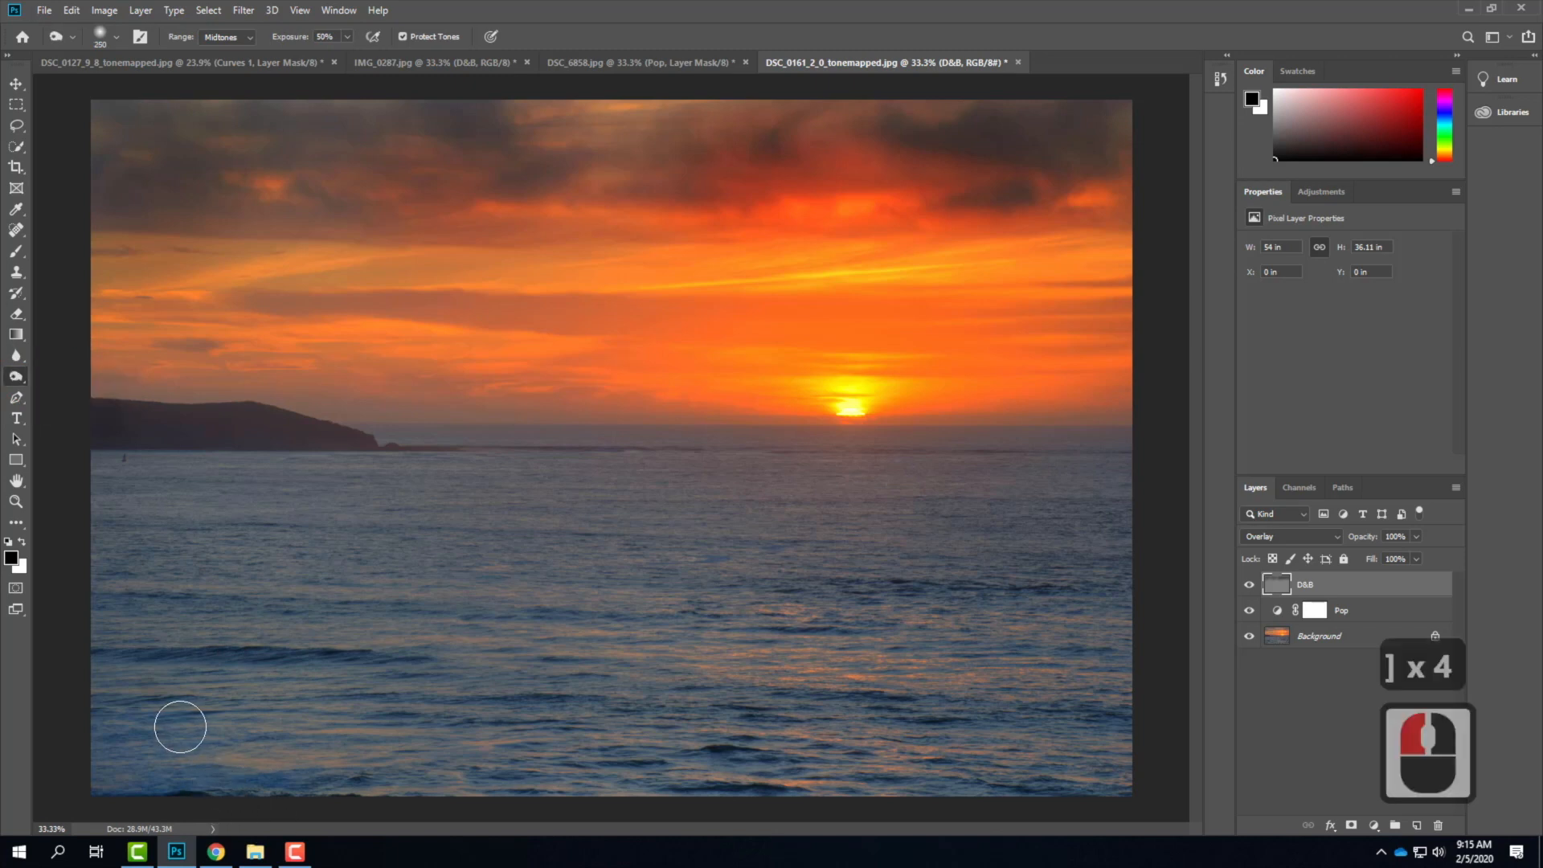
key(bracketright)
key(bracketright)
key(bracketright)
key(bracketright)
key(bracketright)
key(bracketright)
key(bracketright)
key(bracketright)
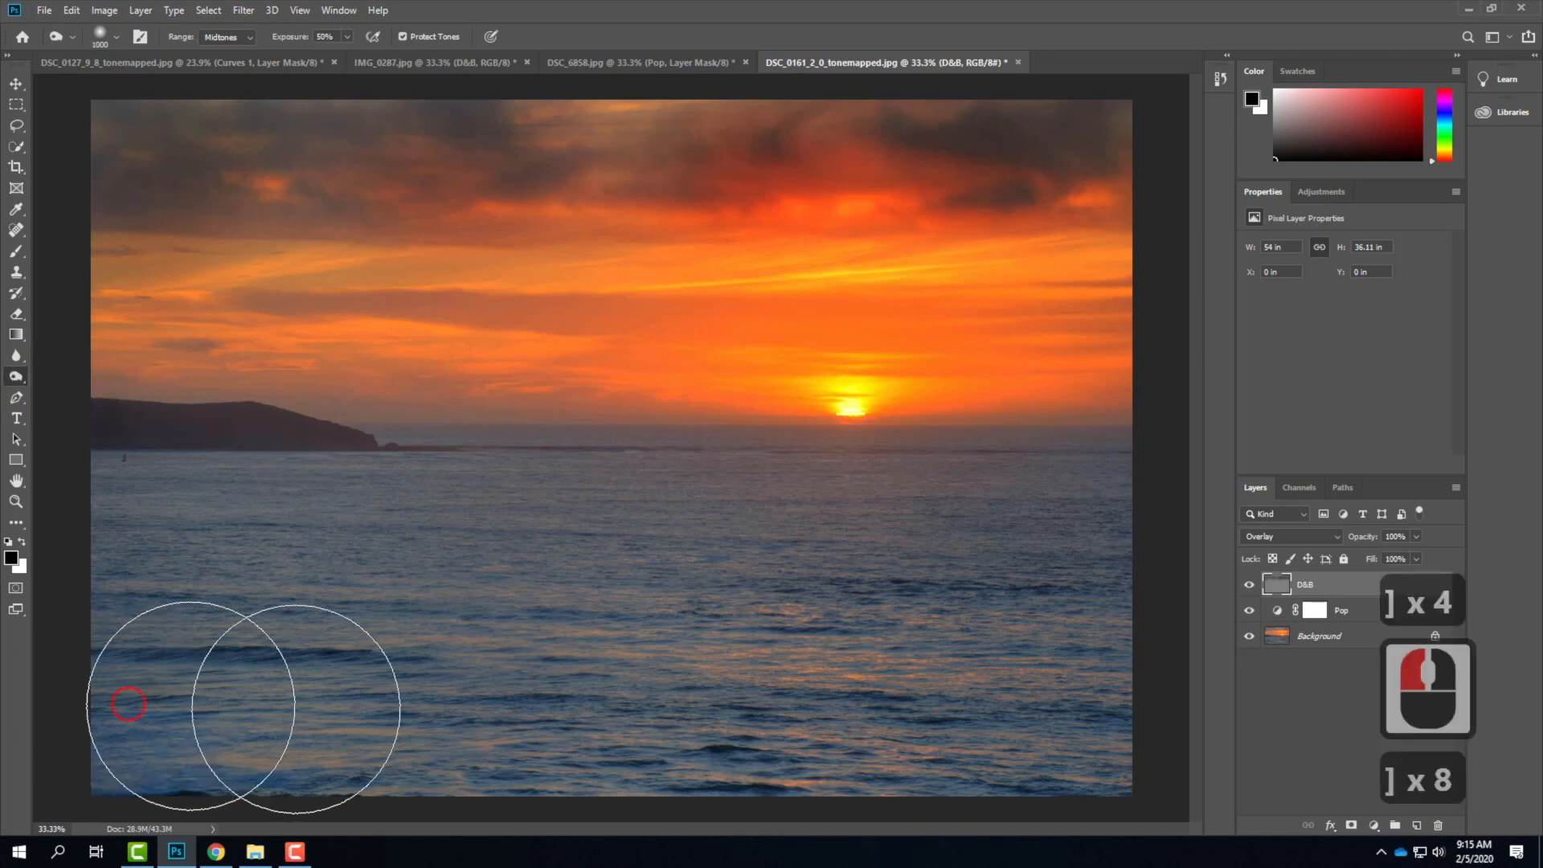
click(968, 704)
drag(969, 704, 7, 699)
mouse_move(385, 723)
mouse_down()
mouse_move(768, 730)
mouse_move(1177, 643)
mouse_up()
drag(1165, 622, 836, 631)
drag(843, 615, 1131, 563)
mouse_move(723, 580)
mouse_down()
mouse_move(919, 544)
mouse_move(338, 576)
mouse_up()
drag(579, 583, 96, 581)
mouse_move(506, 675)
mouse_down()
mouse_move(181, 679)
mouse_move(156, 716)
mouse_up()
mouse_move(363, 743)
mouse_down()
mouse_move(714, 768)
mouse_move(1198, 754)
mouse_up()
mouse_move(1050, 750)
mouse_down()
mouse_move(234, 764)
mouse_move(861, 812)
mouse_move(1160, 764)
mouse_move(488, 771)
mouse_up()
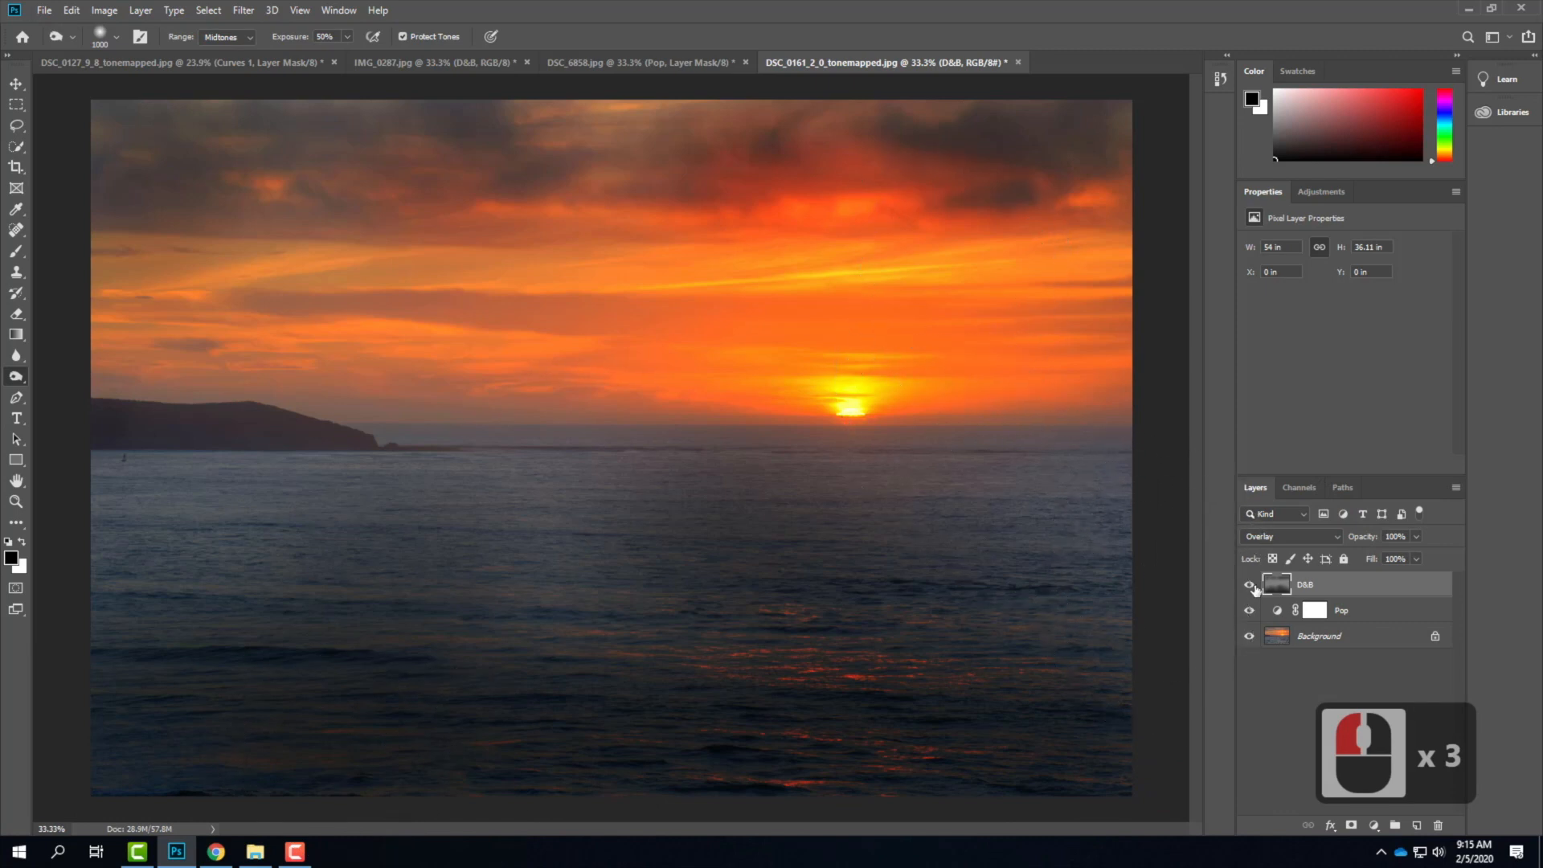
click(1251, 586)
click(1242, 586)
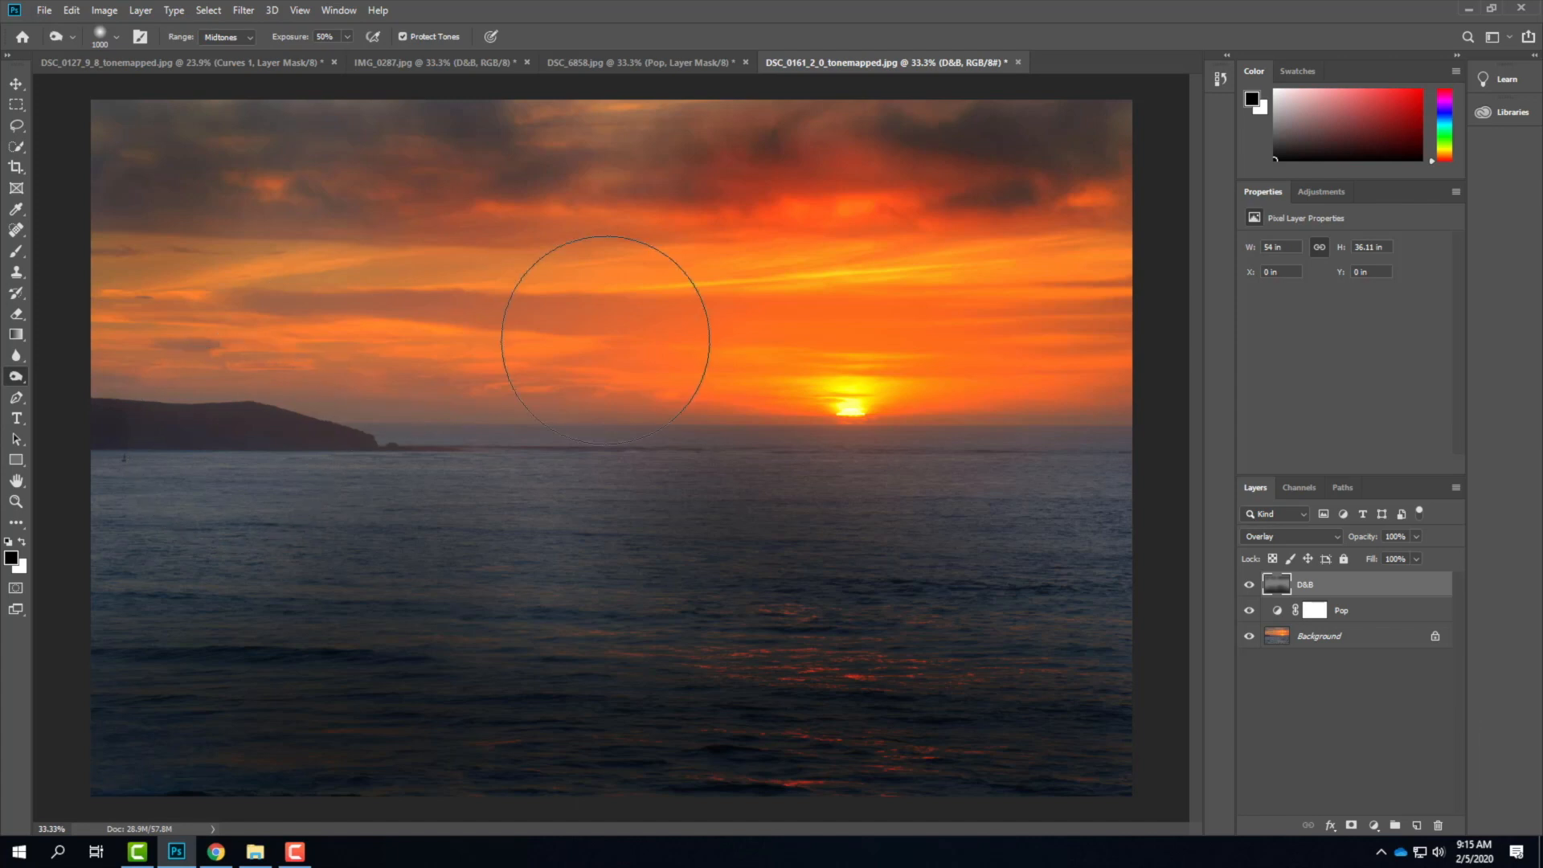
click(140, 10)
mouse_move(161, 27)
click(330, 28)
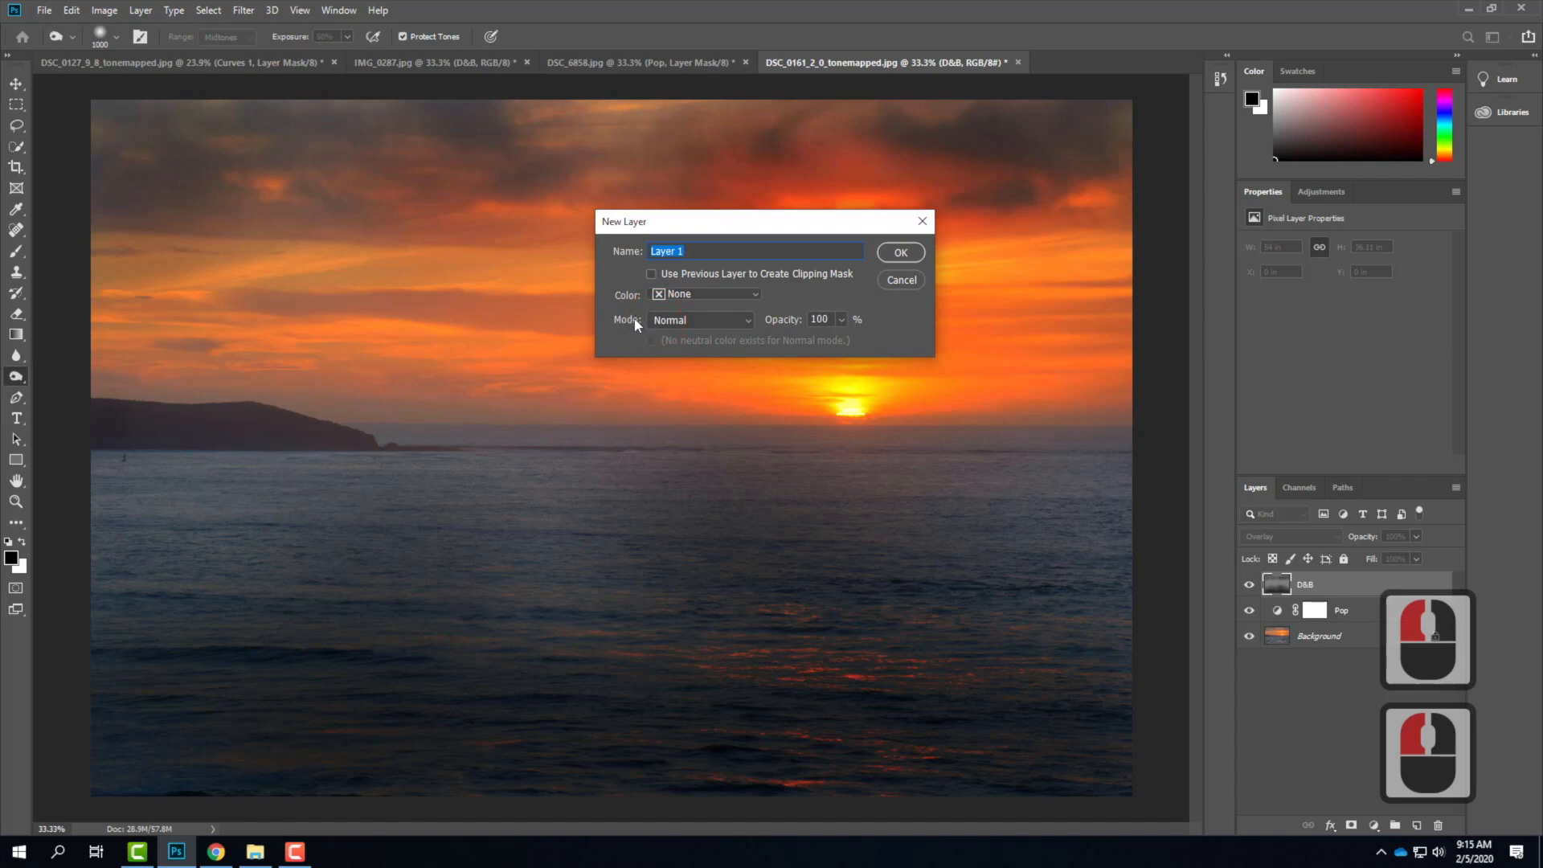
click(691, 319)
click(682, 544)
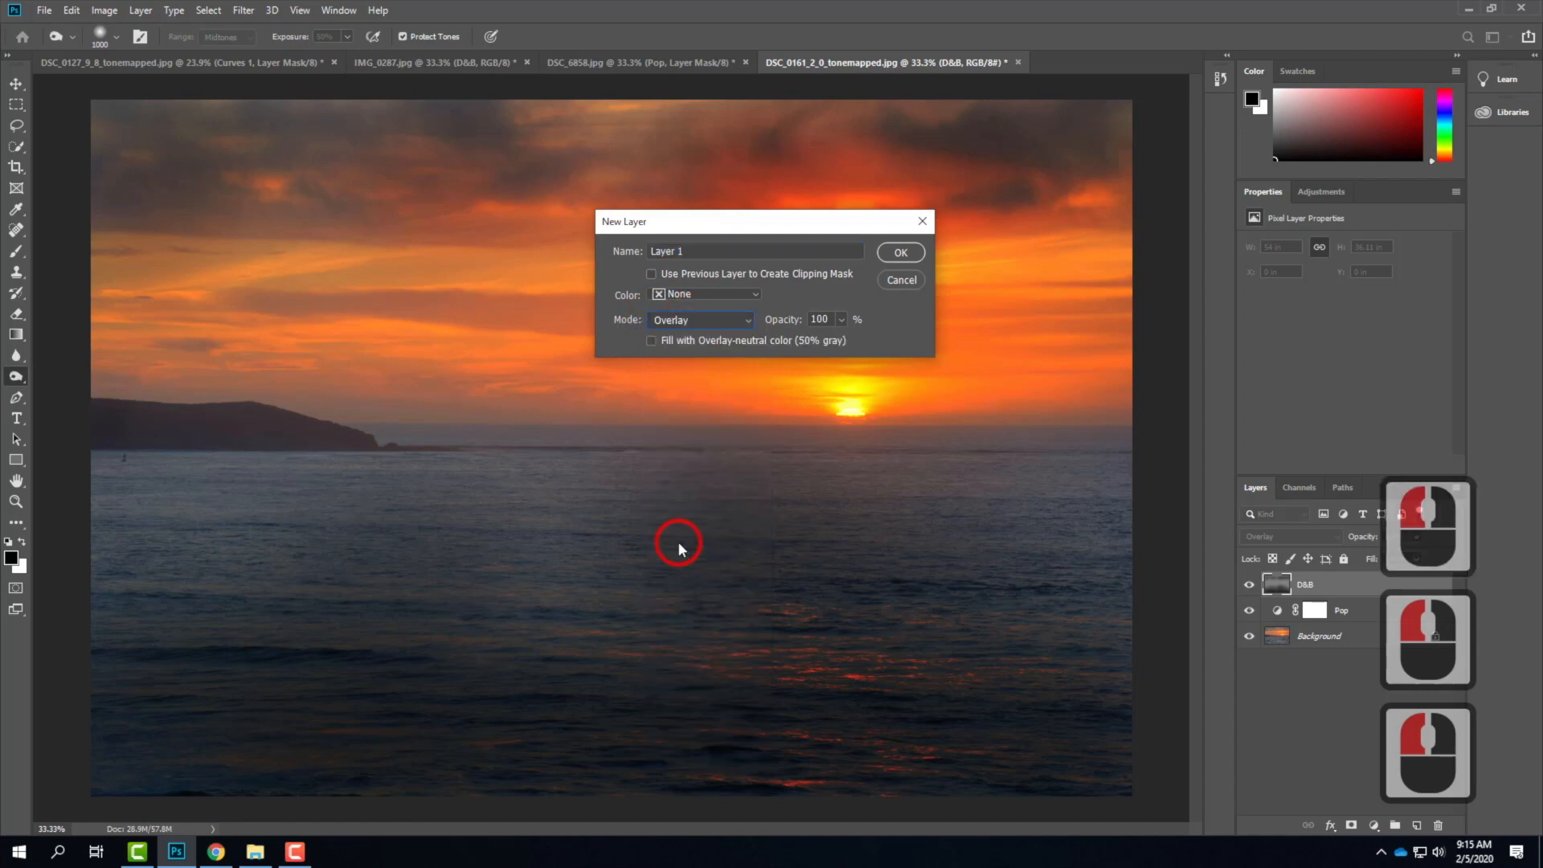
click(651, 342)
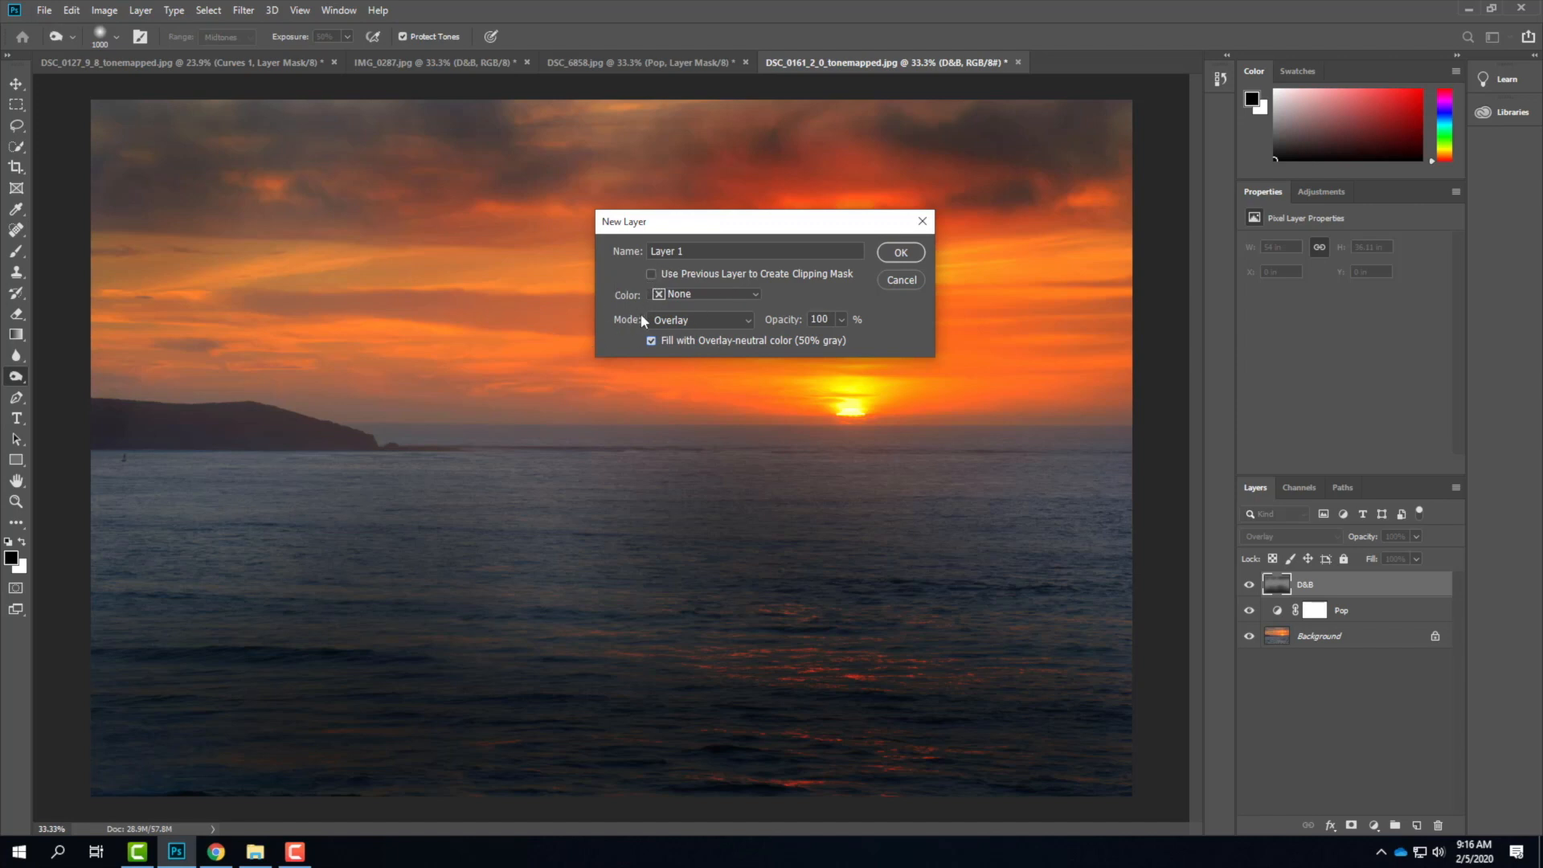
click(901, 280)
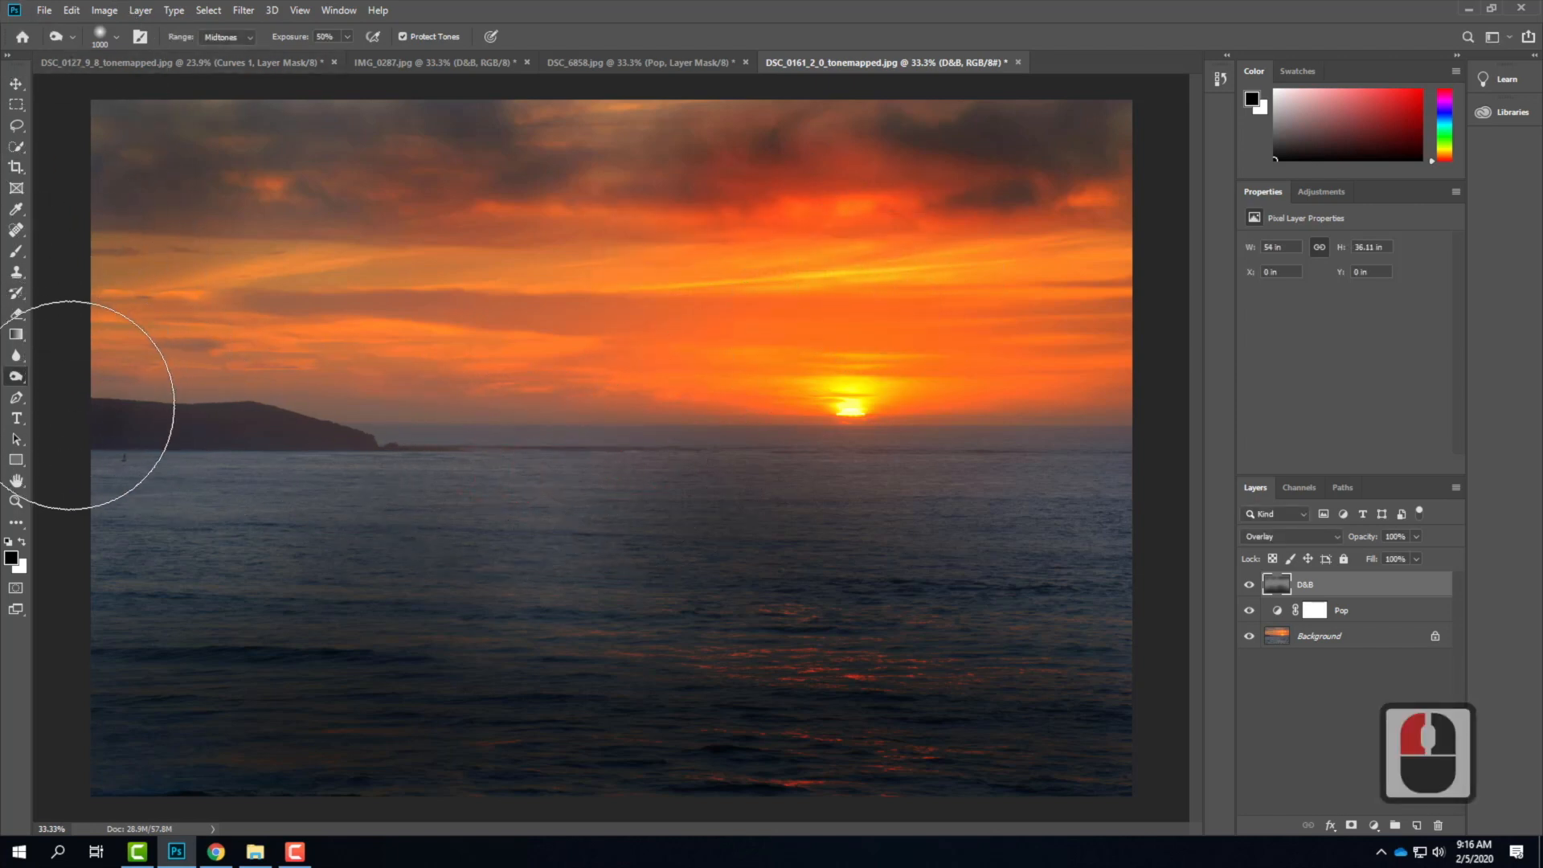
Hide the D&B layer and start a crop of the sunset photo at a landscape 7:5 ratio.
click(1250, 586)
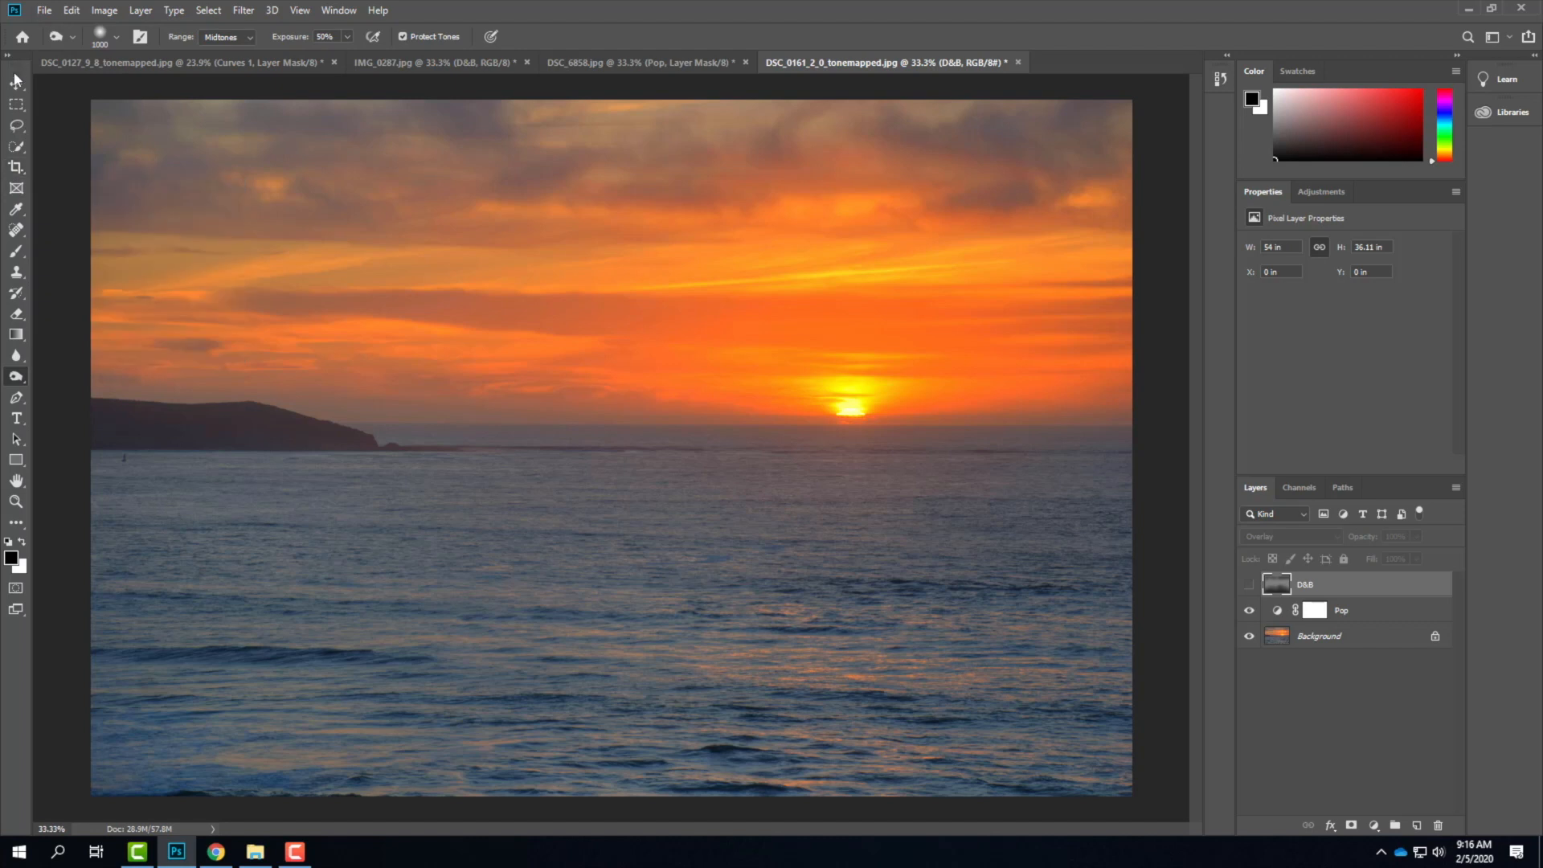
click(17, 170)
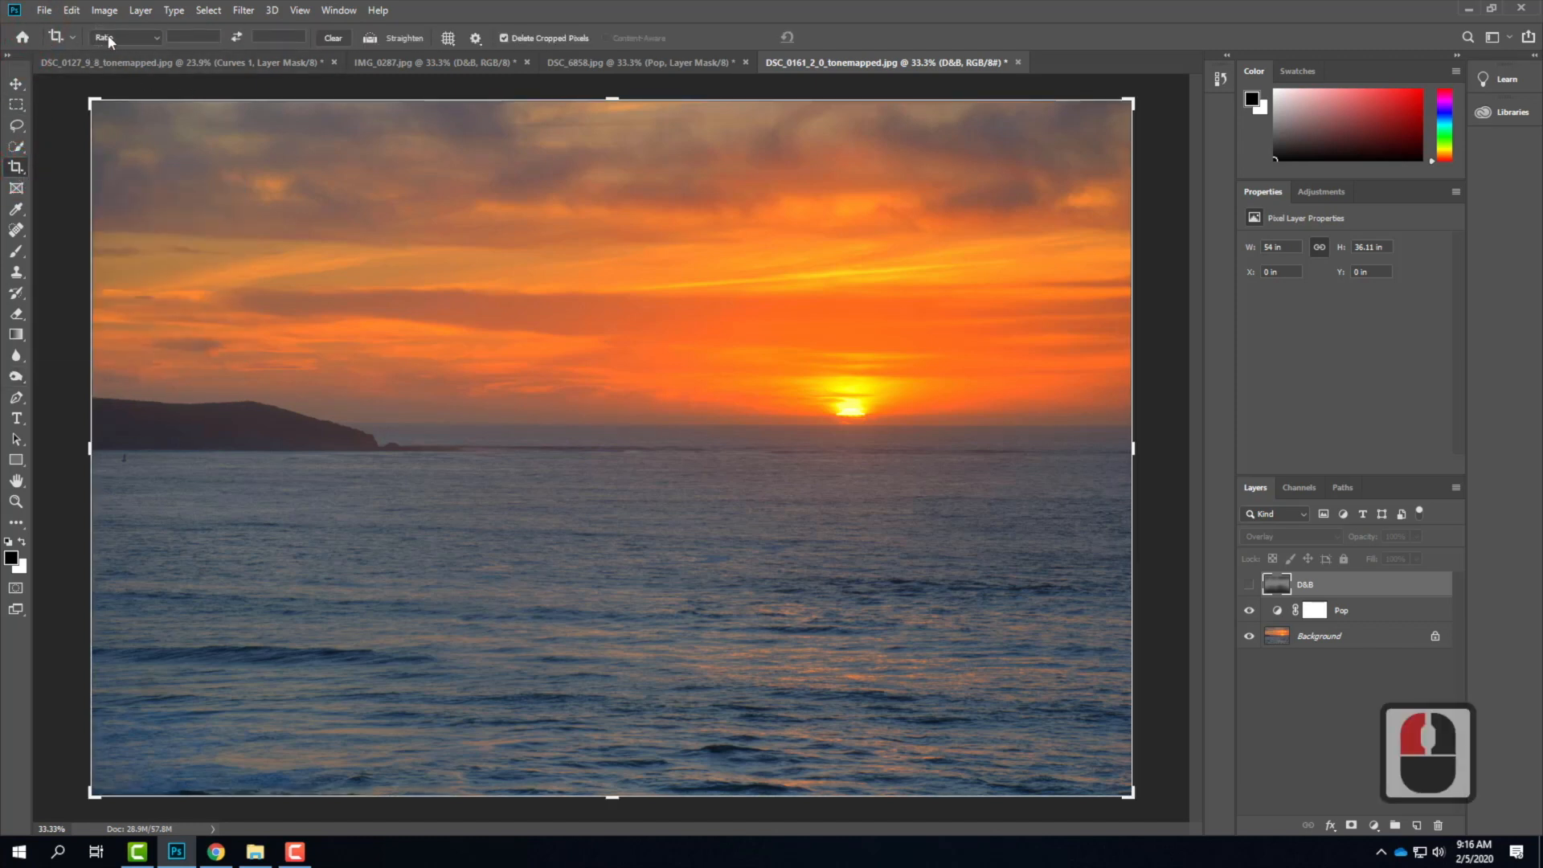
click(155, 37)
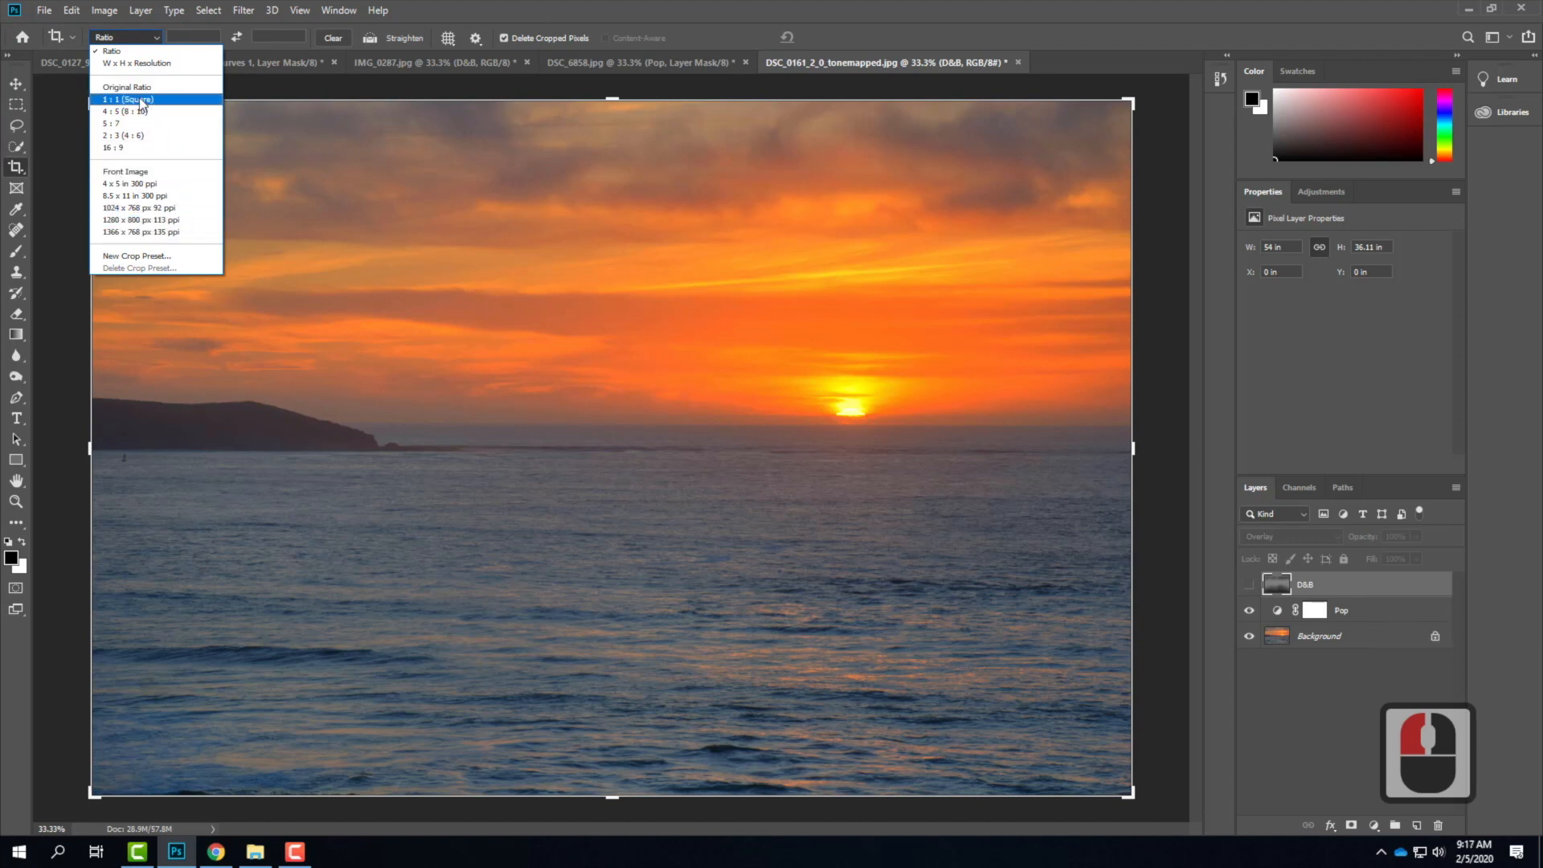
click(140, 99)
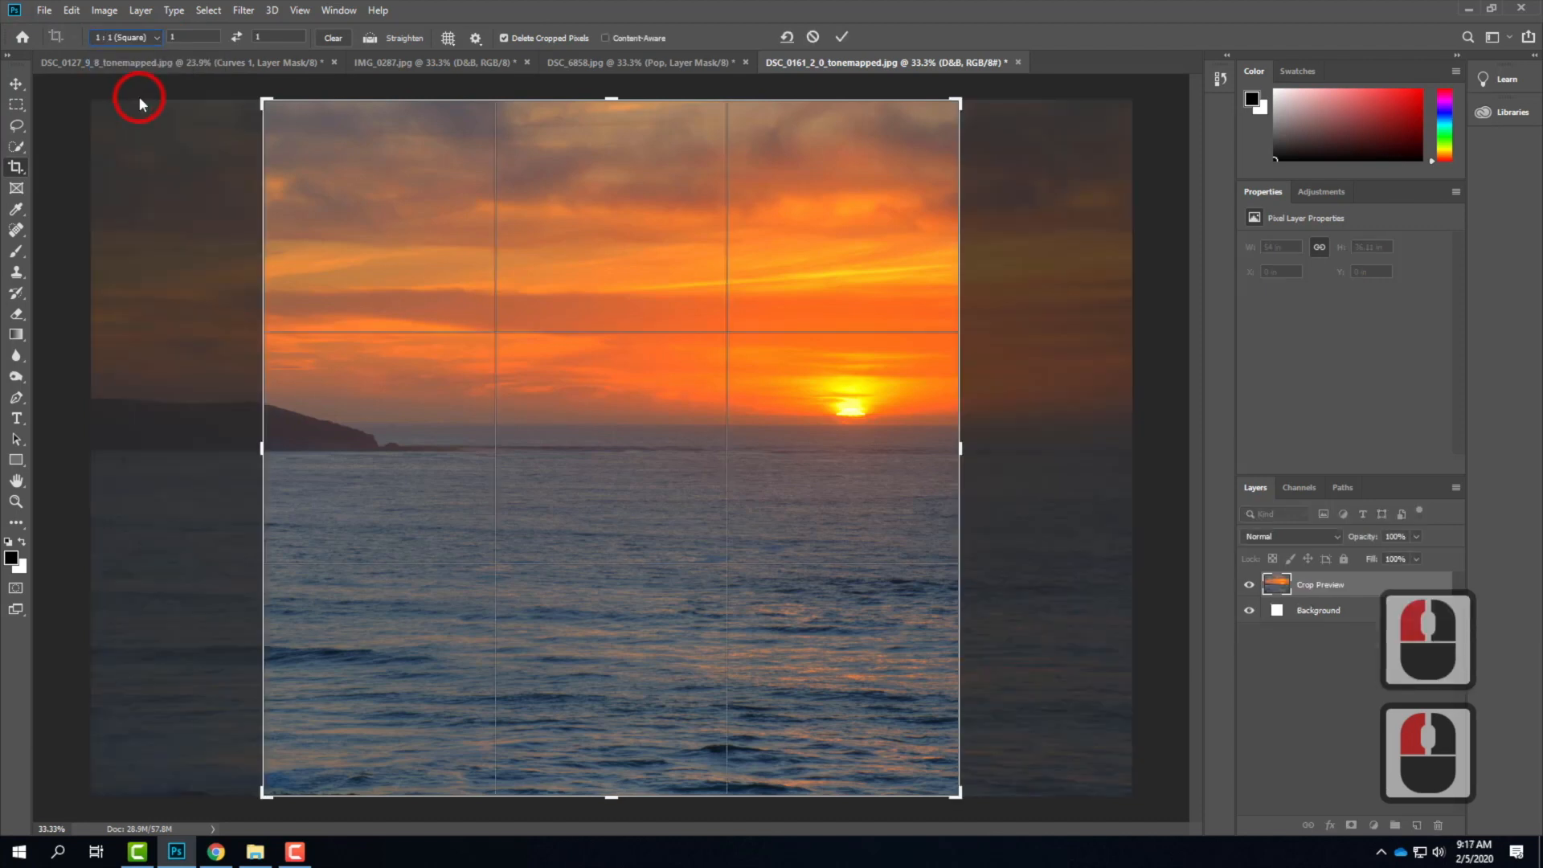
click(106, 40)
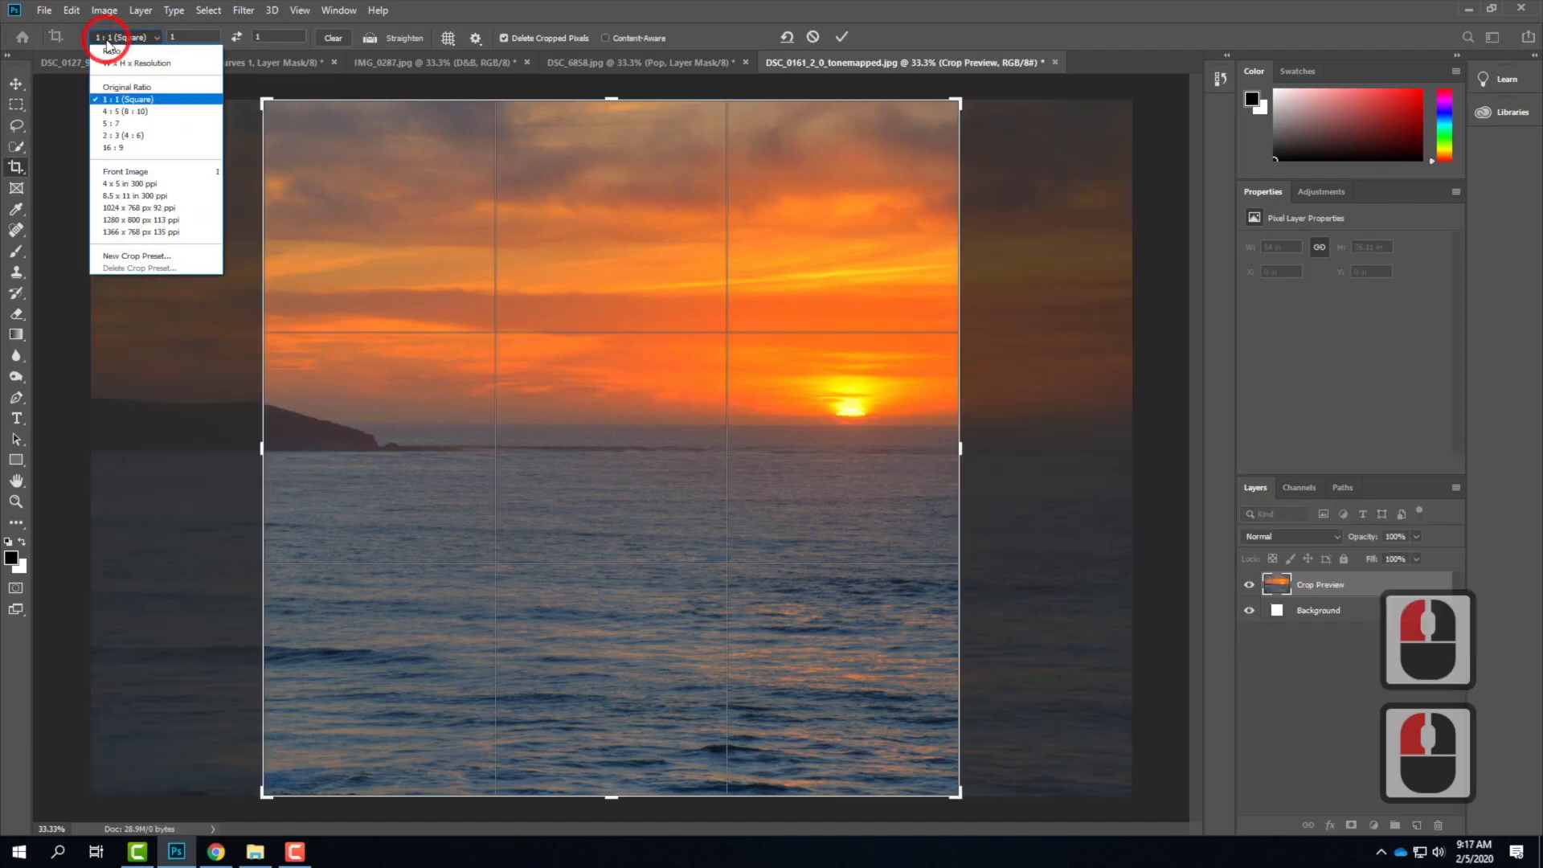
click(138, 121)
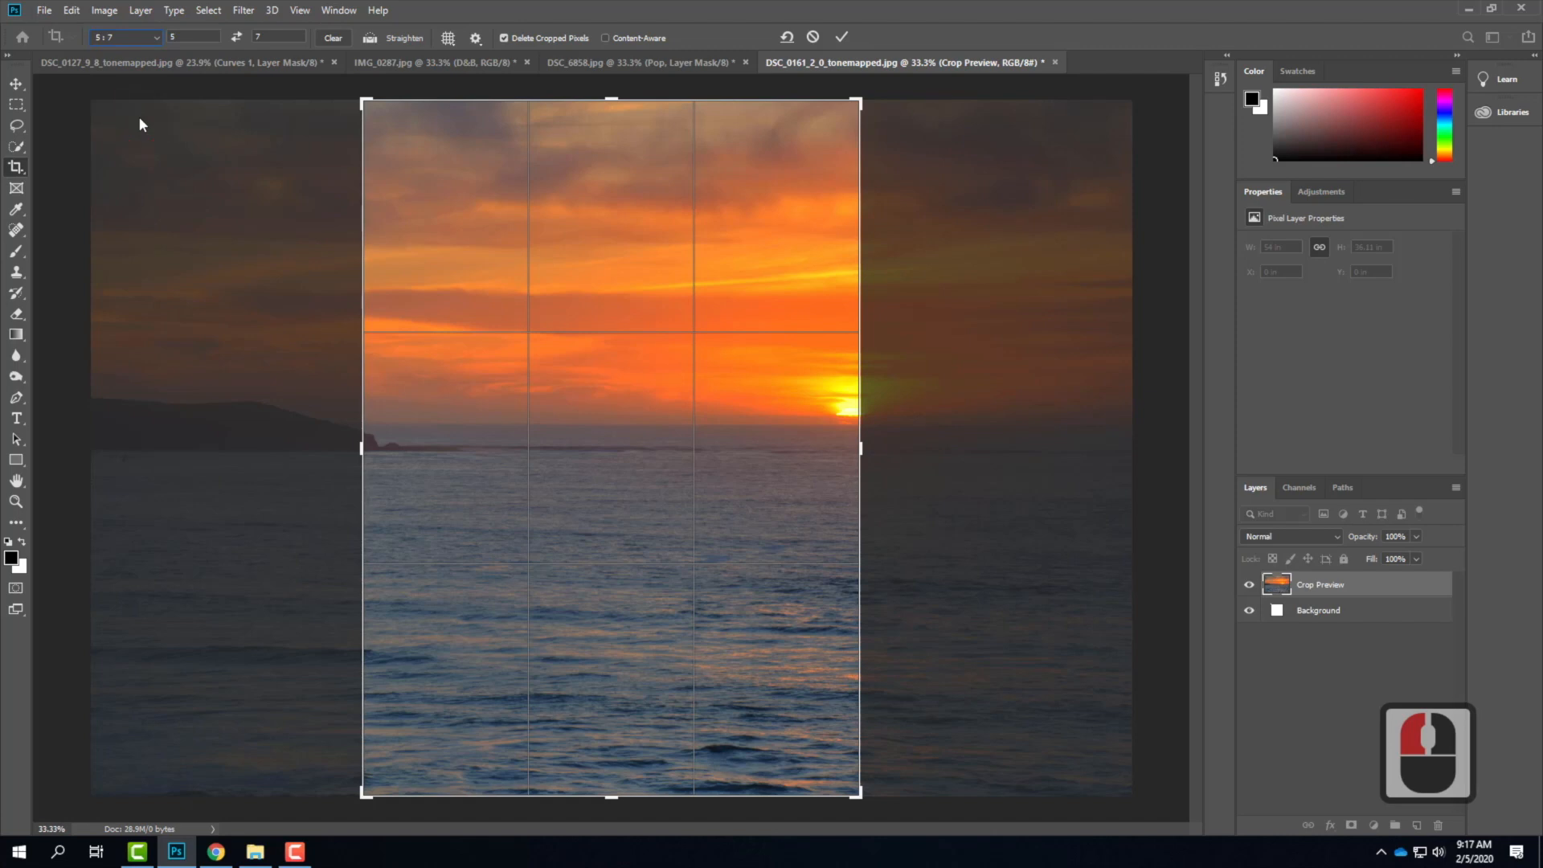
click(236, 38)
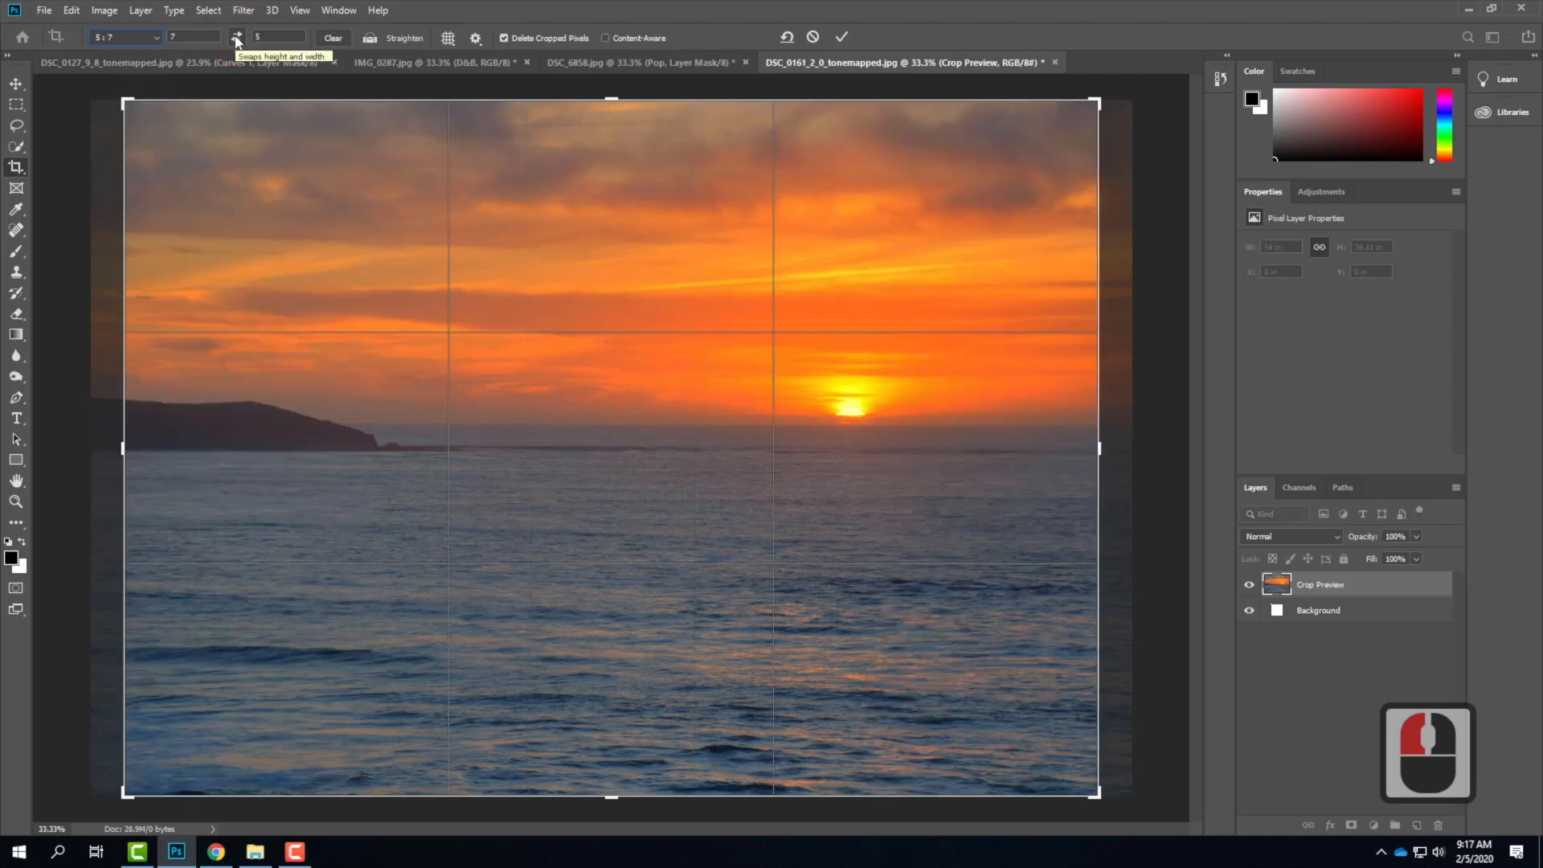
Try cropping the sunset photo tightly around the setting sun without the headland, and undo the crop.
drag(127, 103, 207, 161)
click(507, 488)
drag(506, 489, 471, 546)
drag(537, 492, 537, 526)
scroll(579, 280, down, 2)
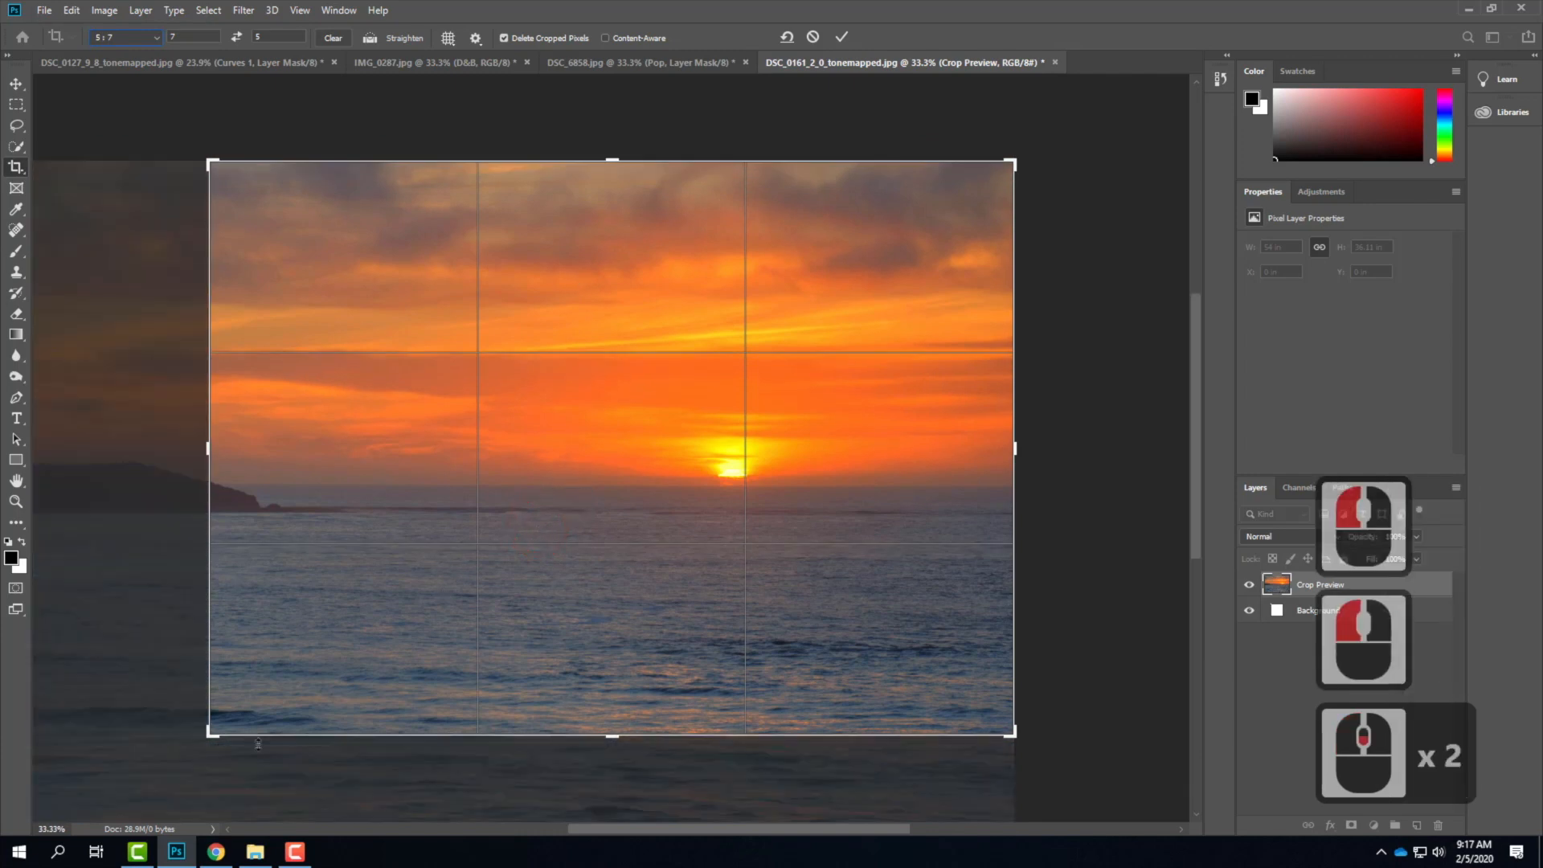
drag(208, 730, 272, 688)
drag(337, 615, 434, 617)
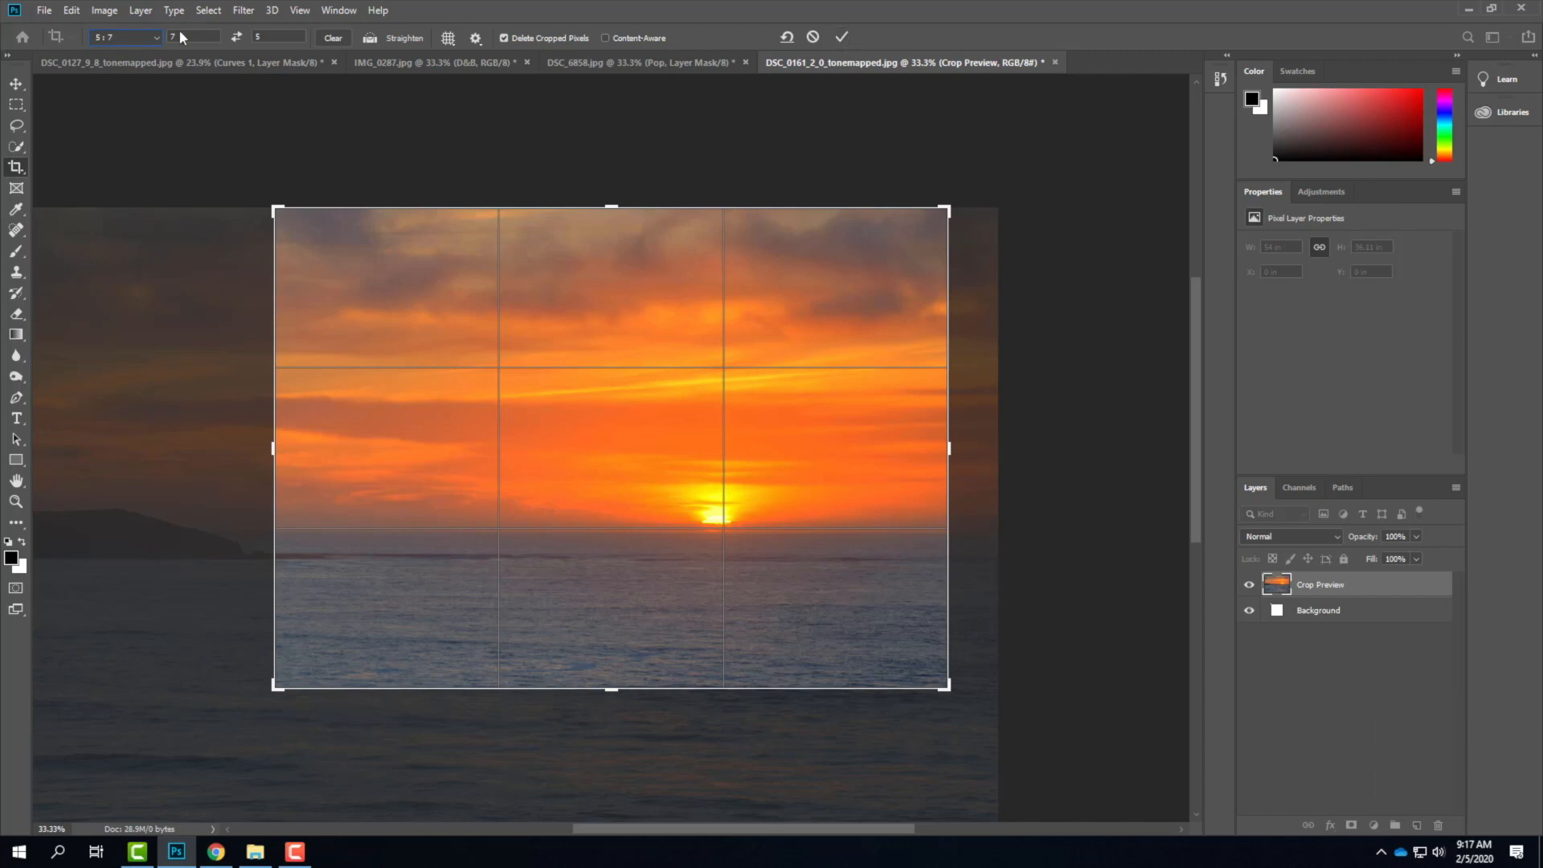
click(840, 40)
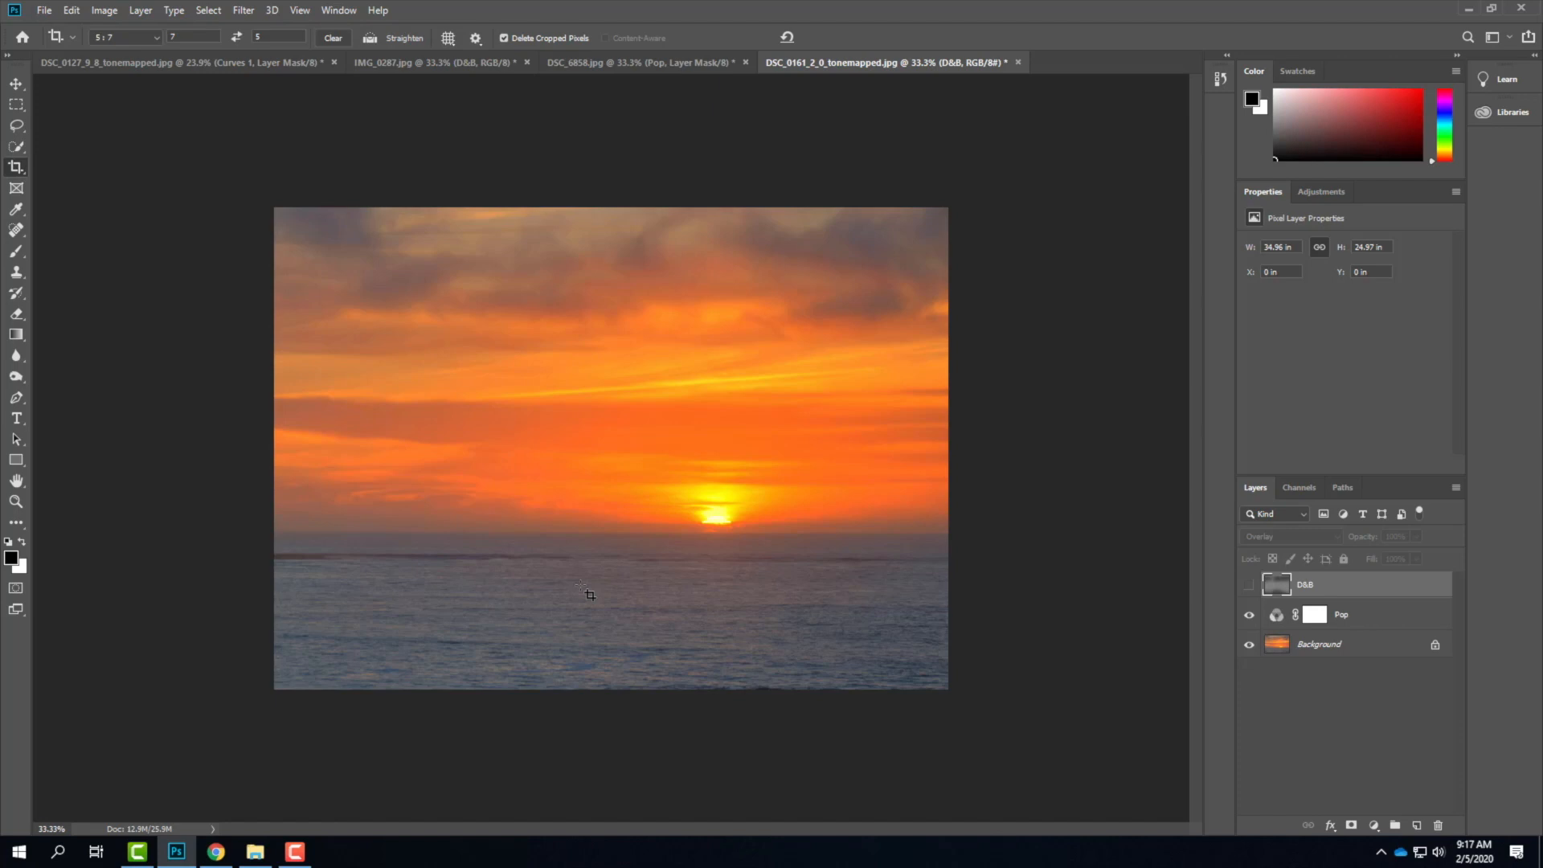
key(ctrl+z)
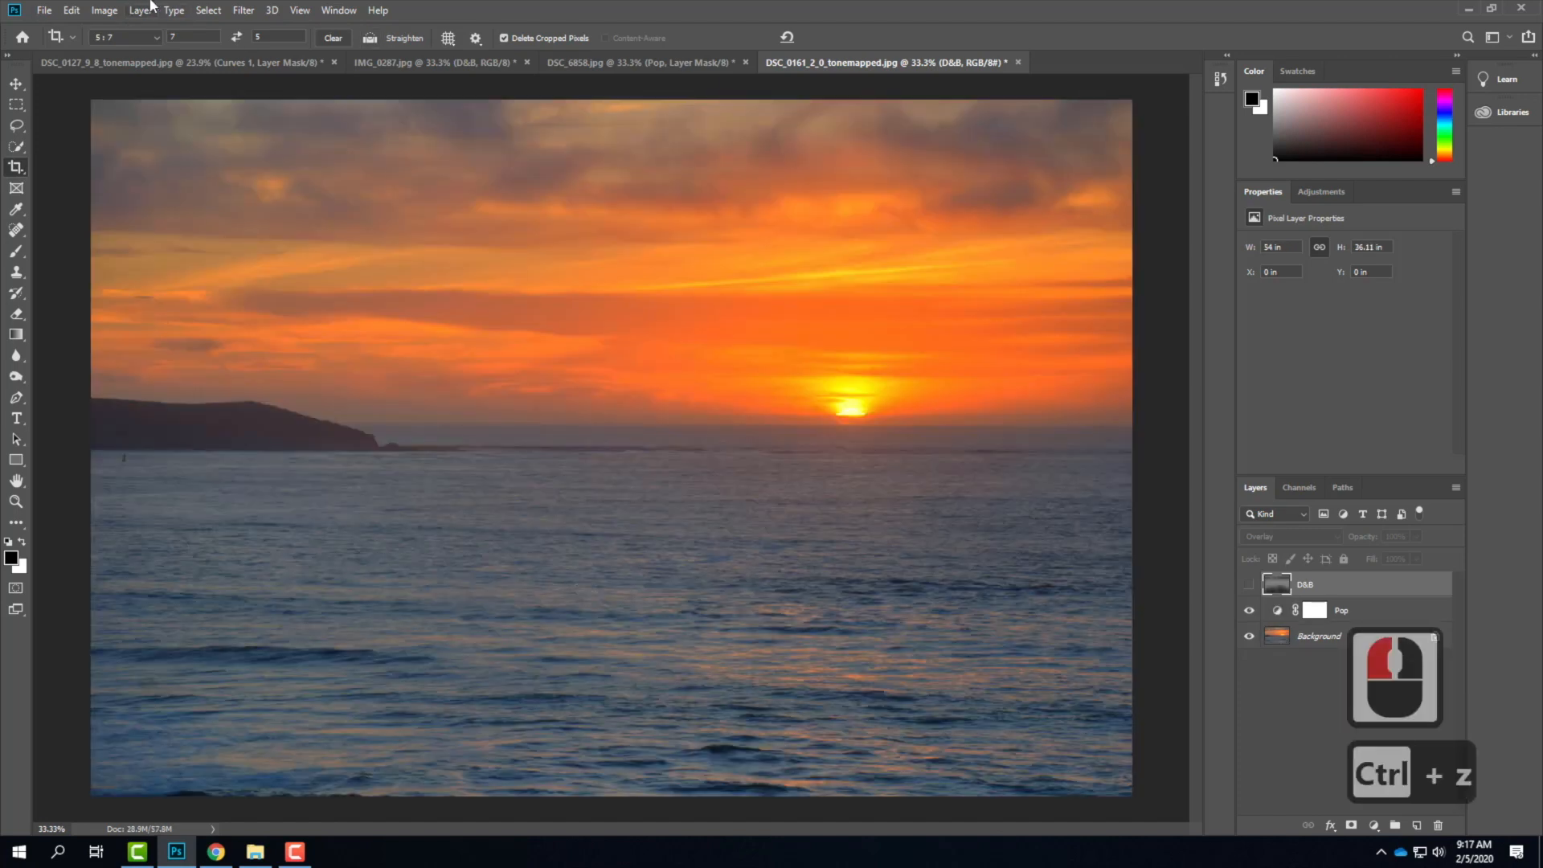
Activate the Rectangular Marquee tool and look through the DSC_6858, IMG_0287 and DSC_0127_9_8_tonemapped photos.
click(602, 68)
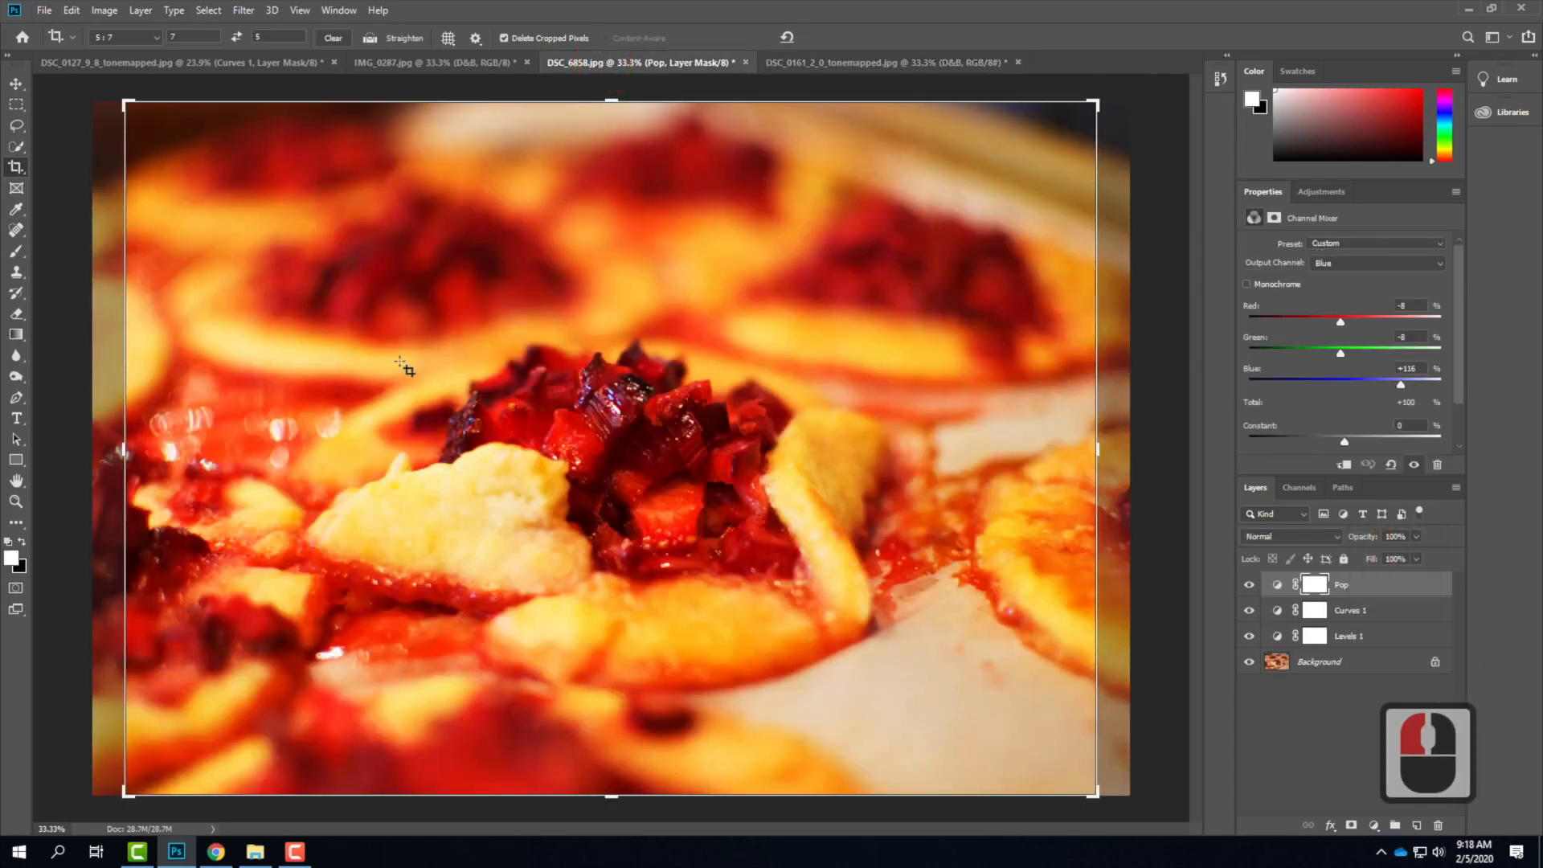
click(16, 105)
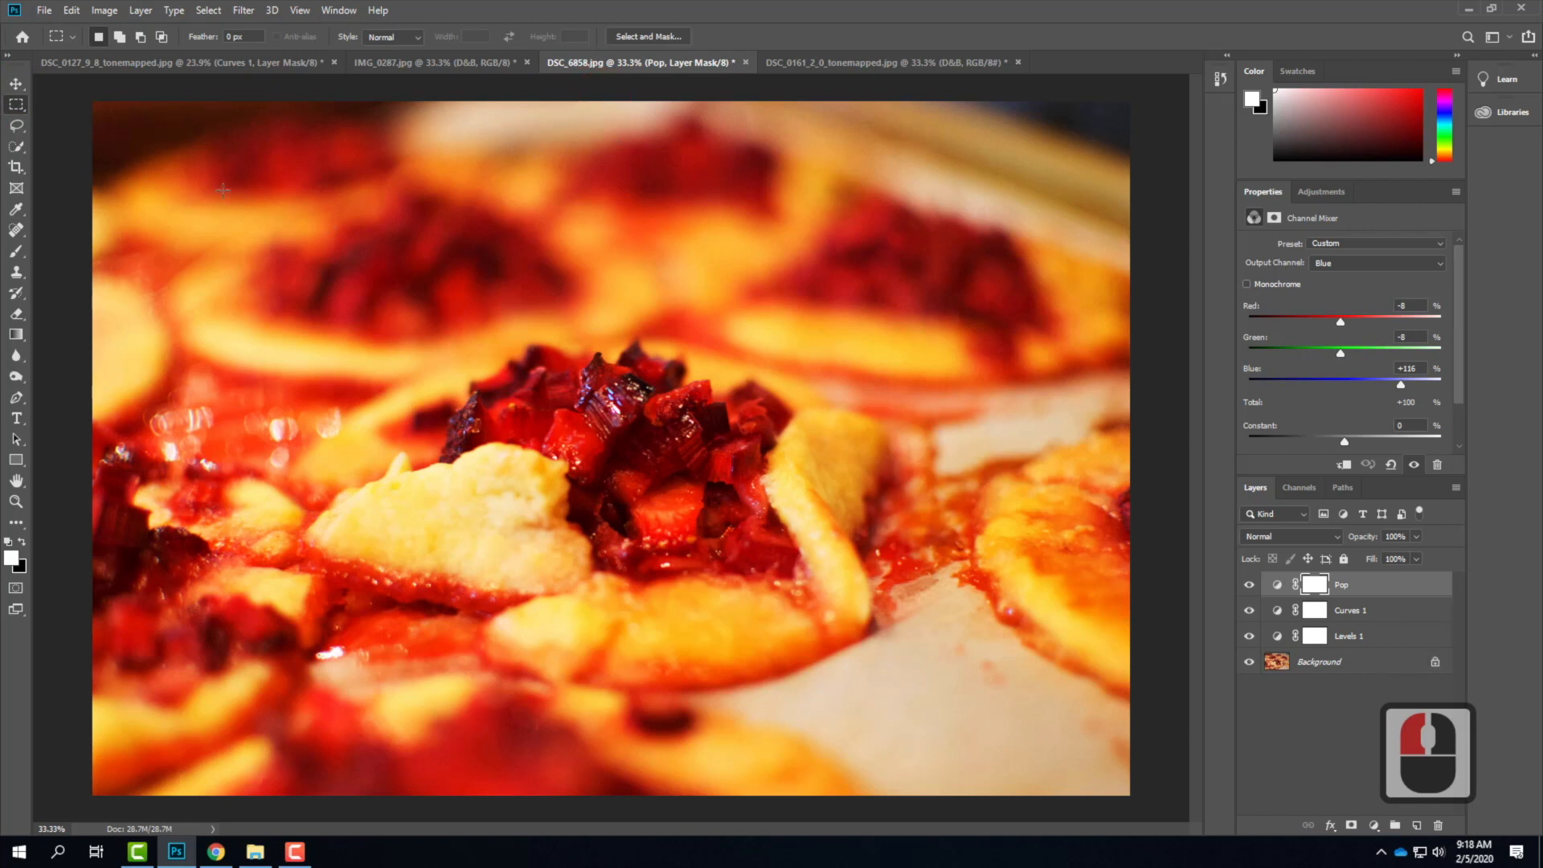
click(458, 69)
click(244, 62)
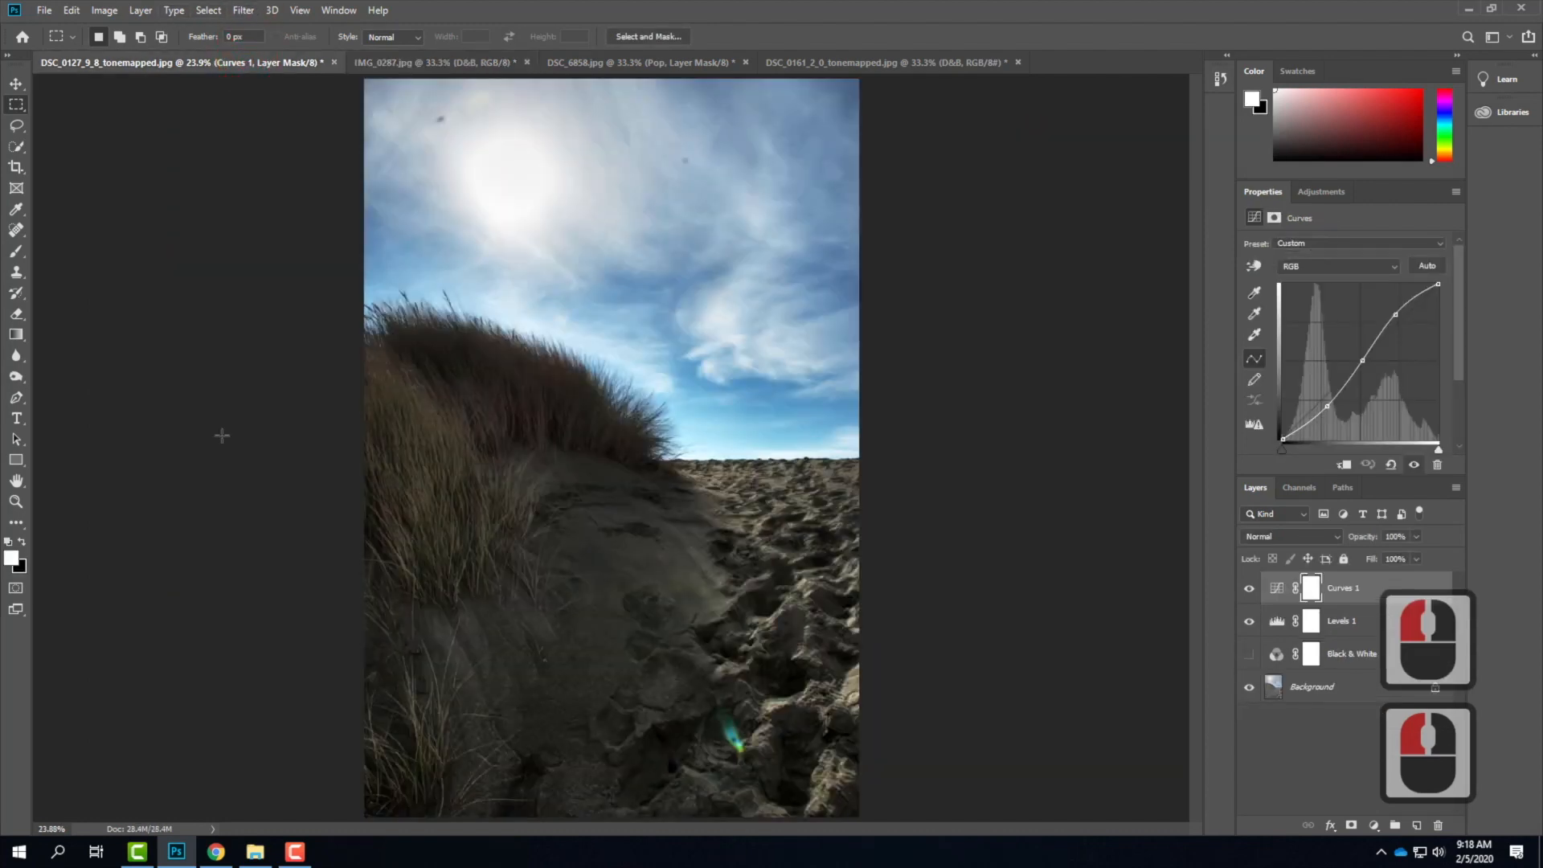
Open the dog-walker photo 421608332_5551bf9be9_o.jpg from the Ex107 - Raw Images folder.
click(44, 10)
click(45, 44)
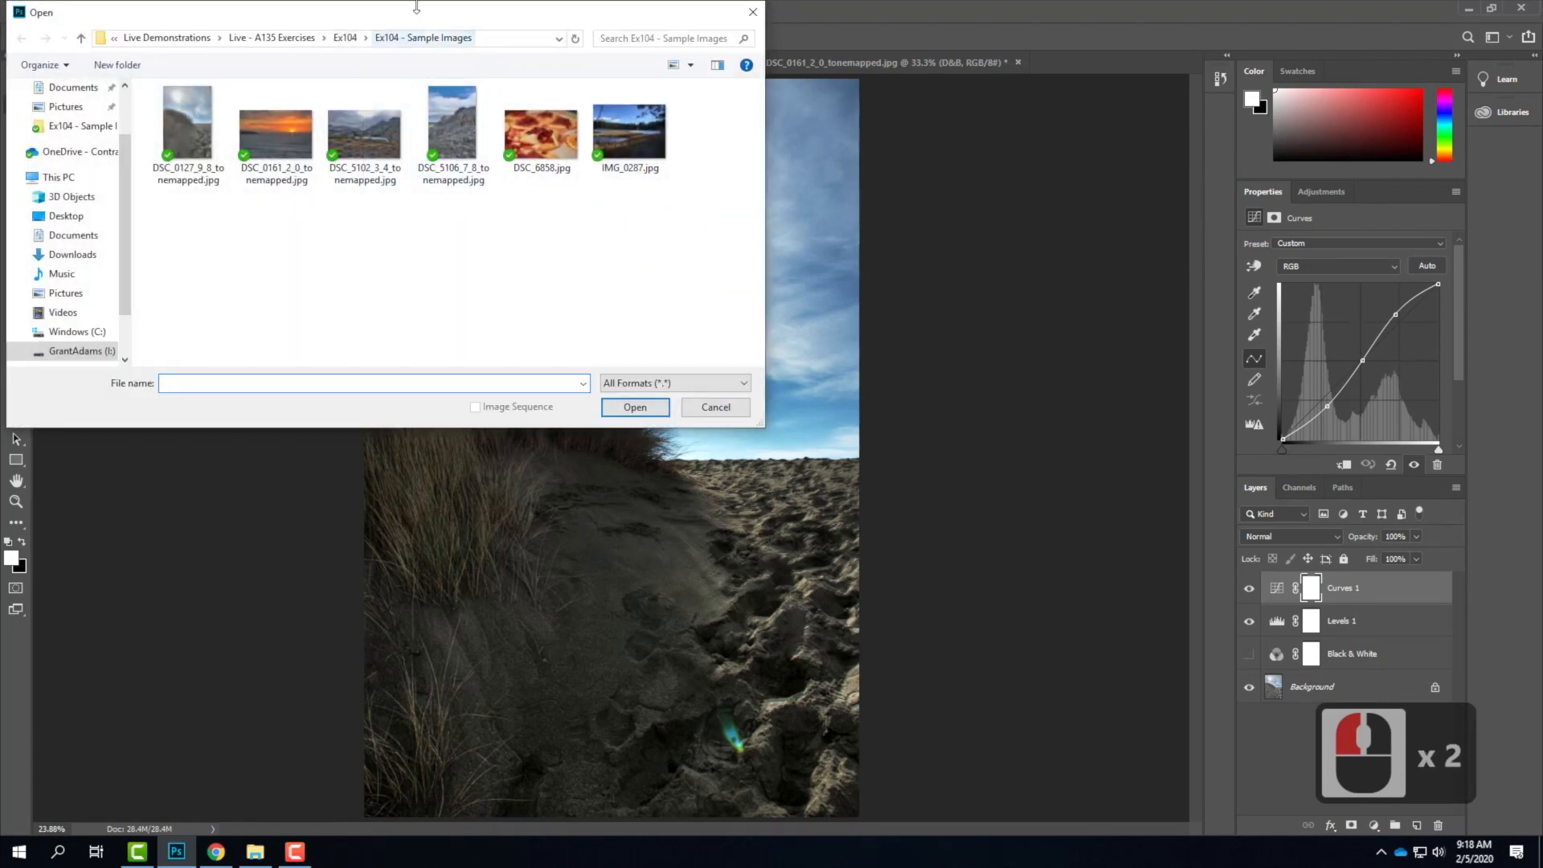
click(271, 38)
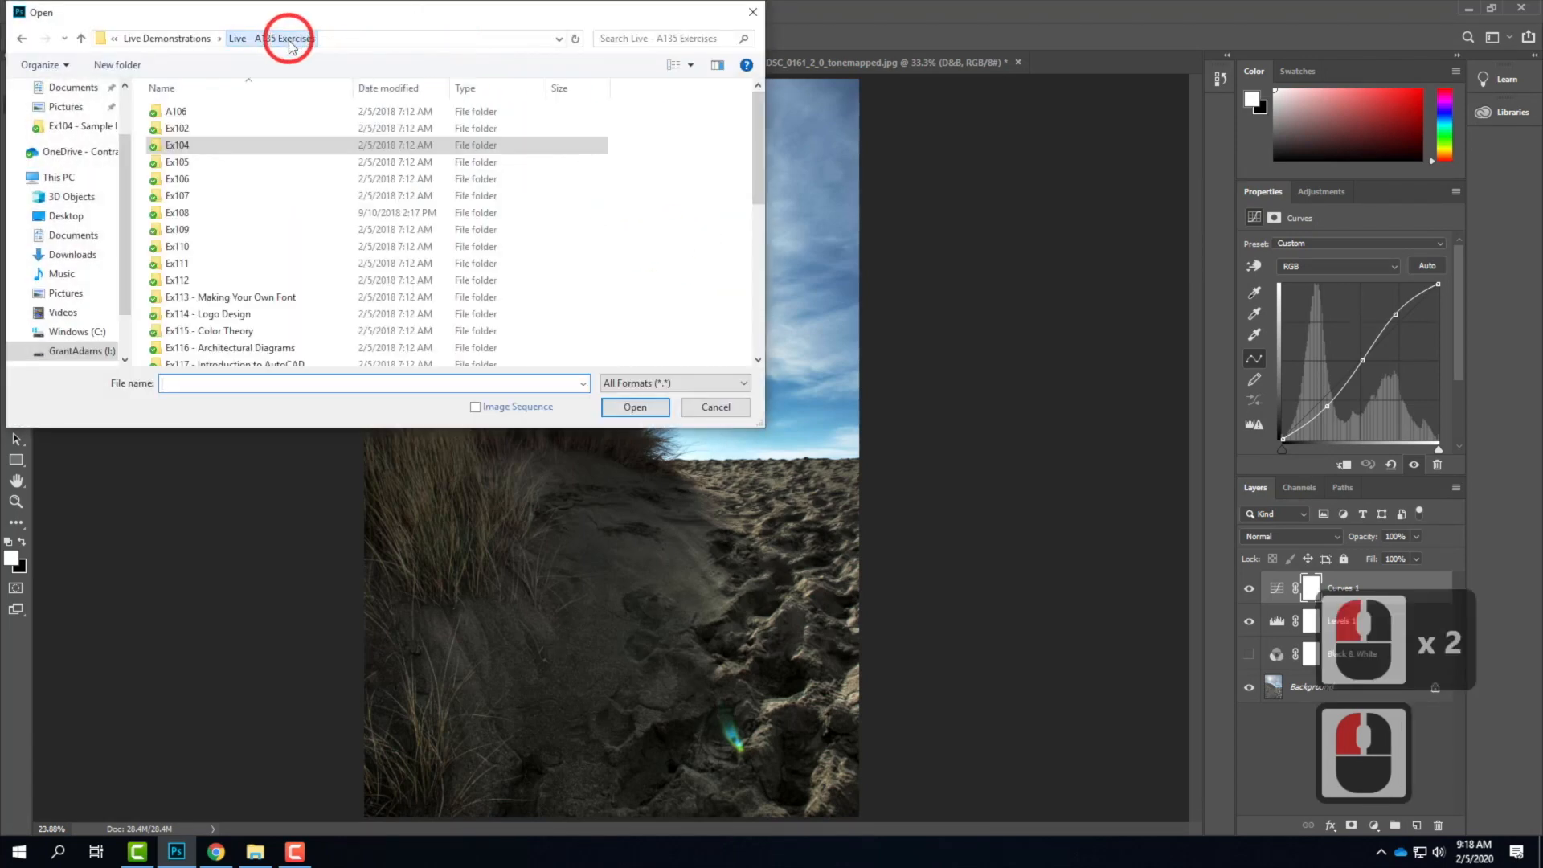
double_click(196, 213)
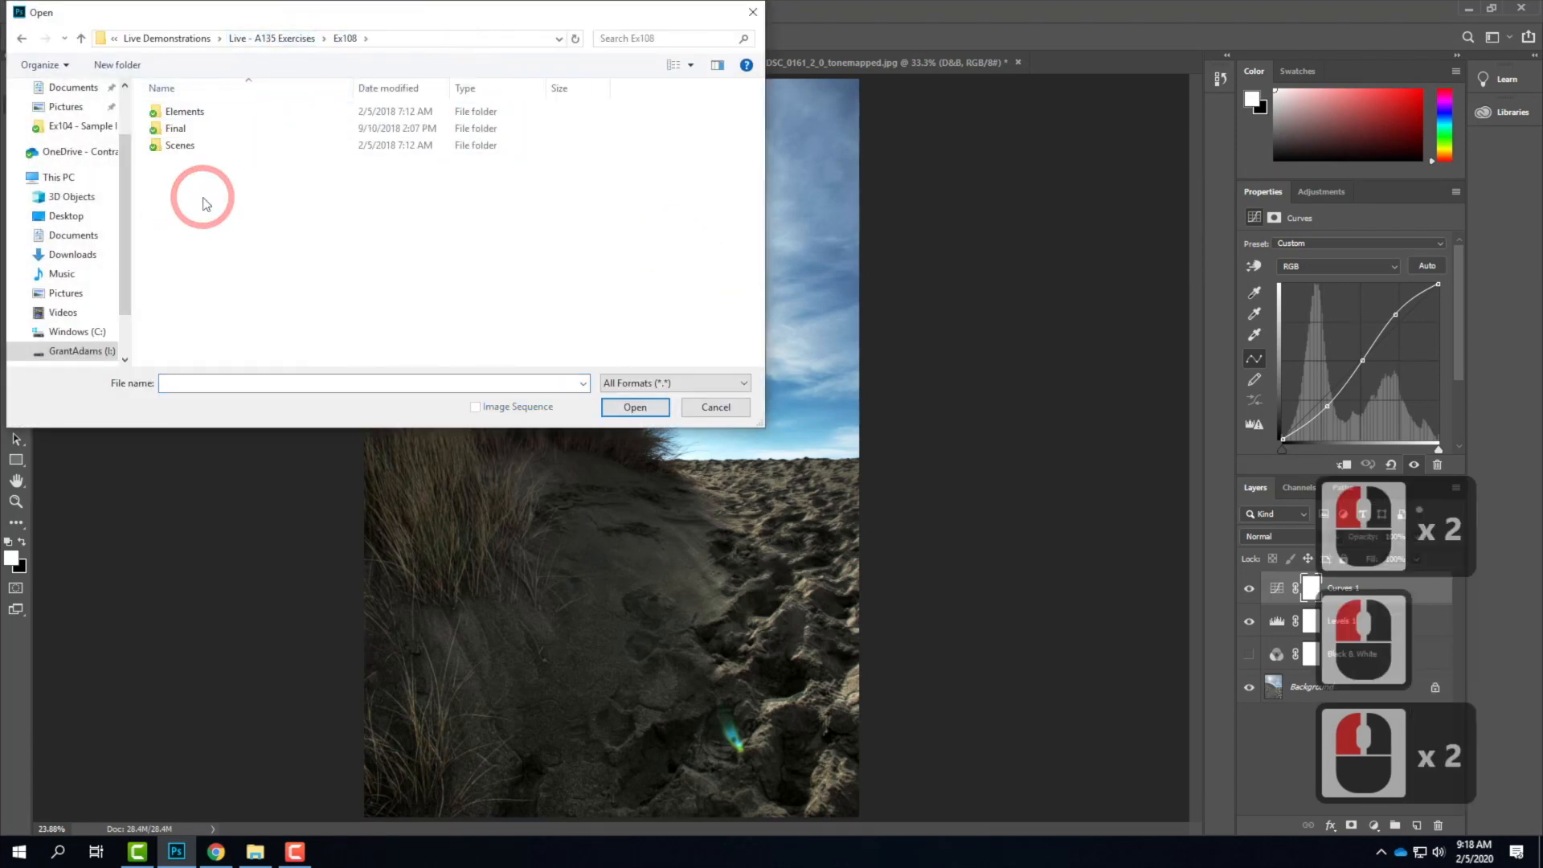
click(21, 38)
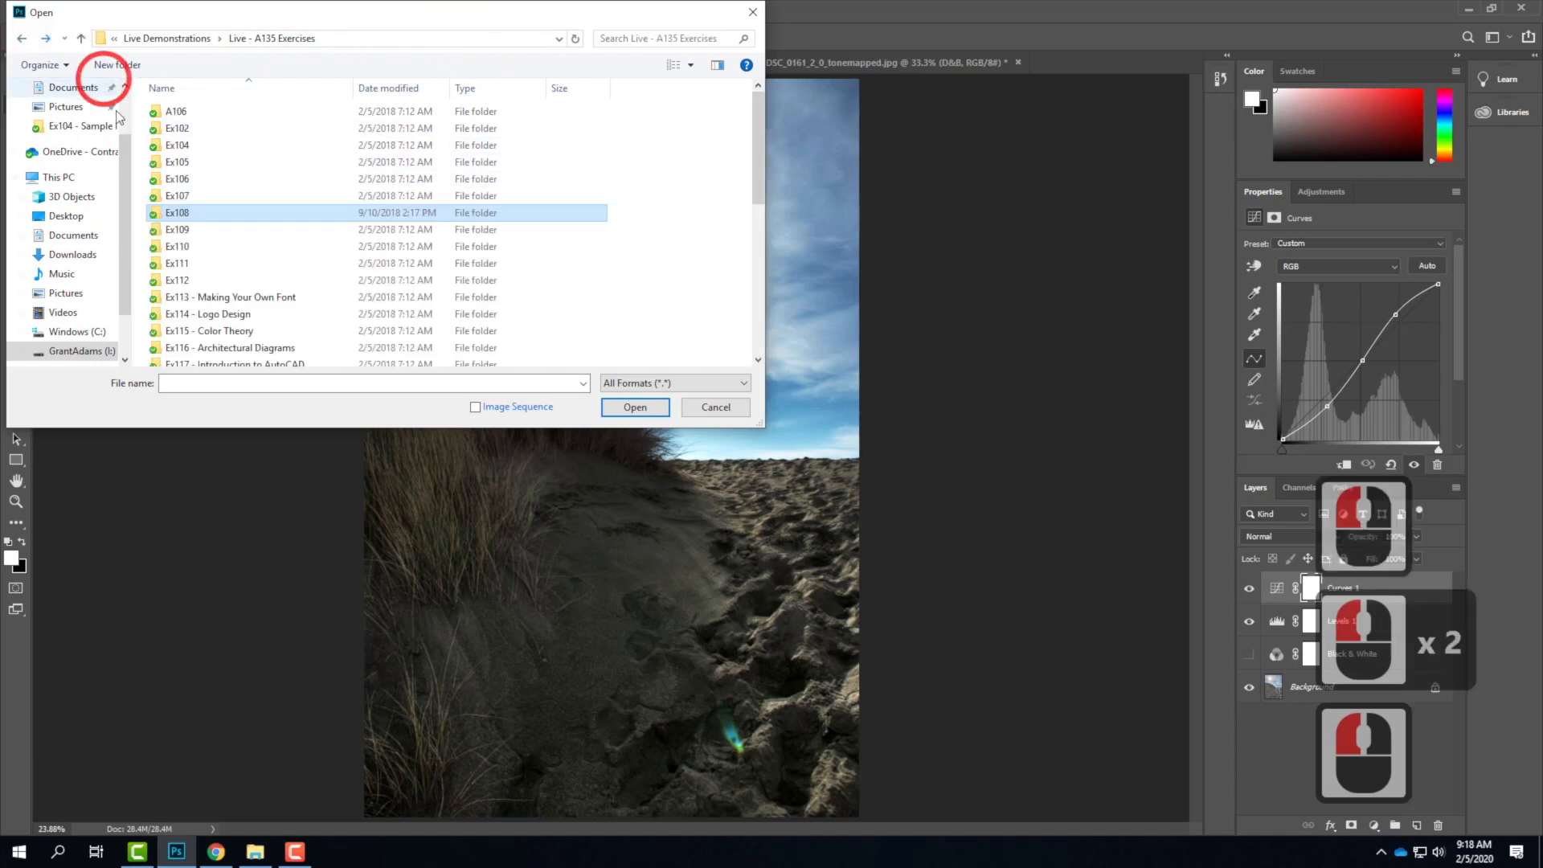
double_click(180, 200)
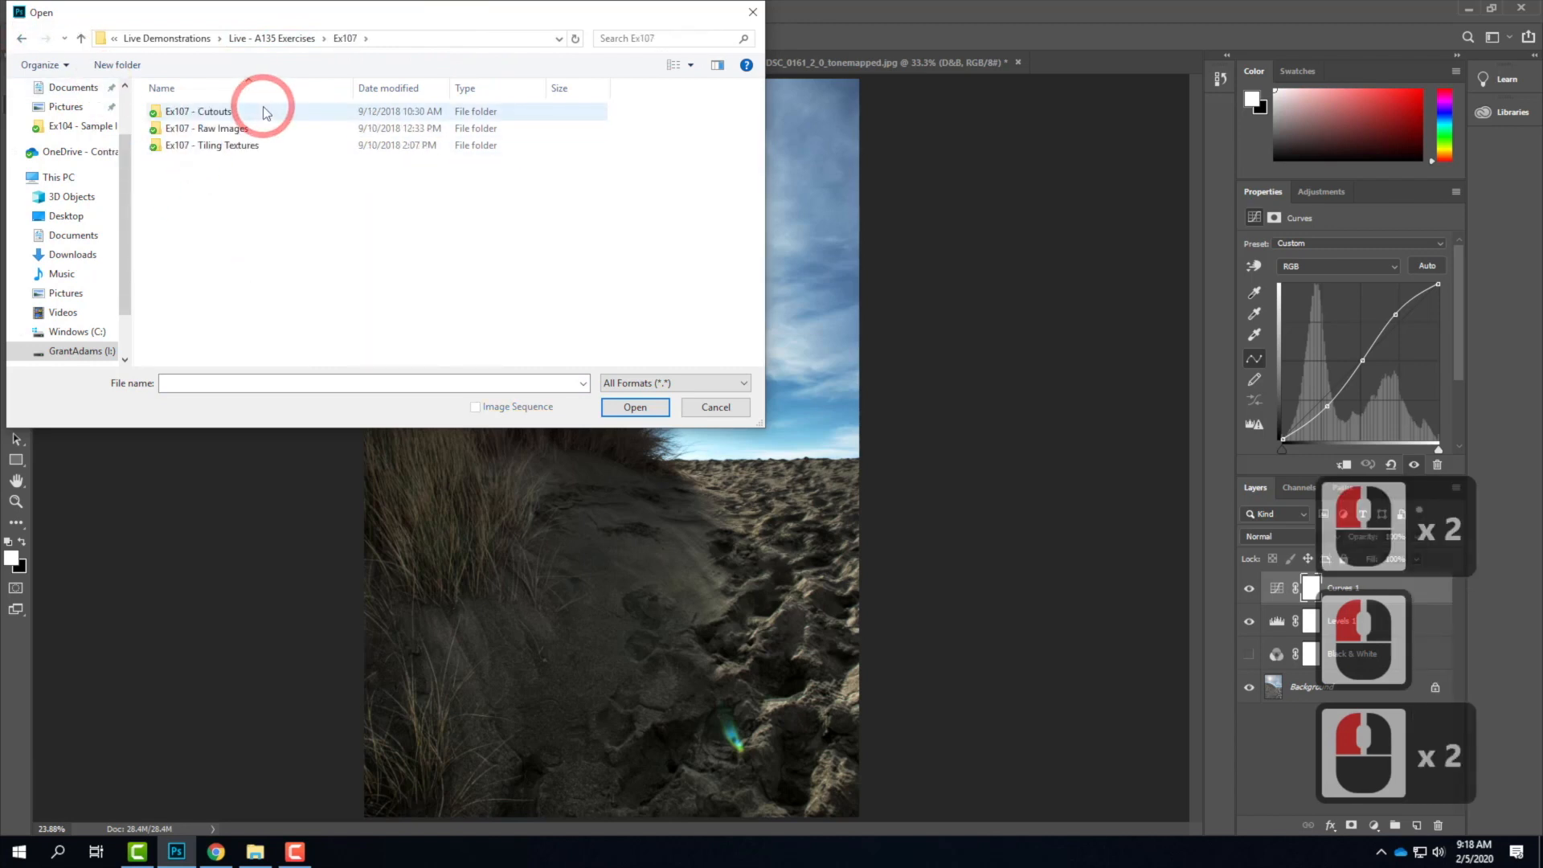
click(258, 130)
click(303, 134)
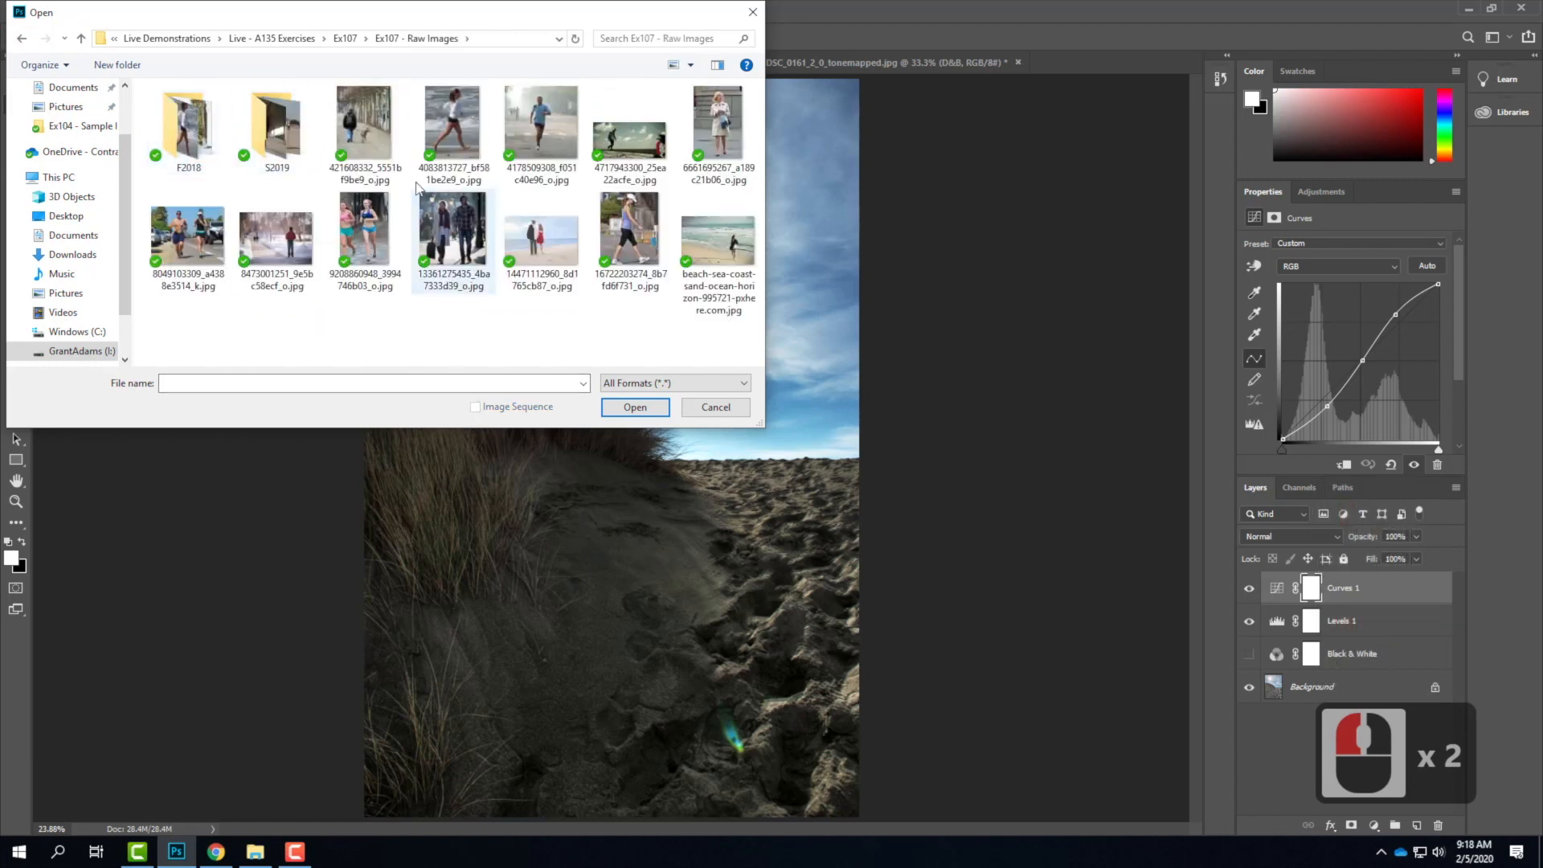
click(363, 121)
click(631, 414)
click(636, 408)
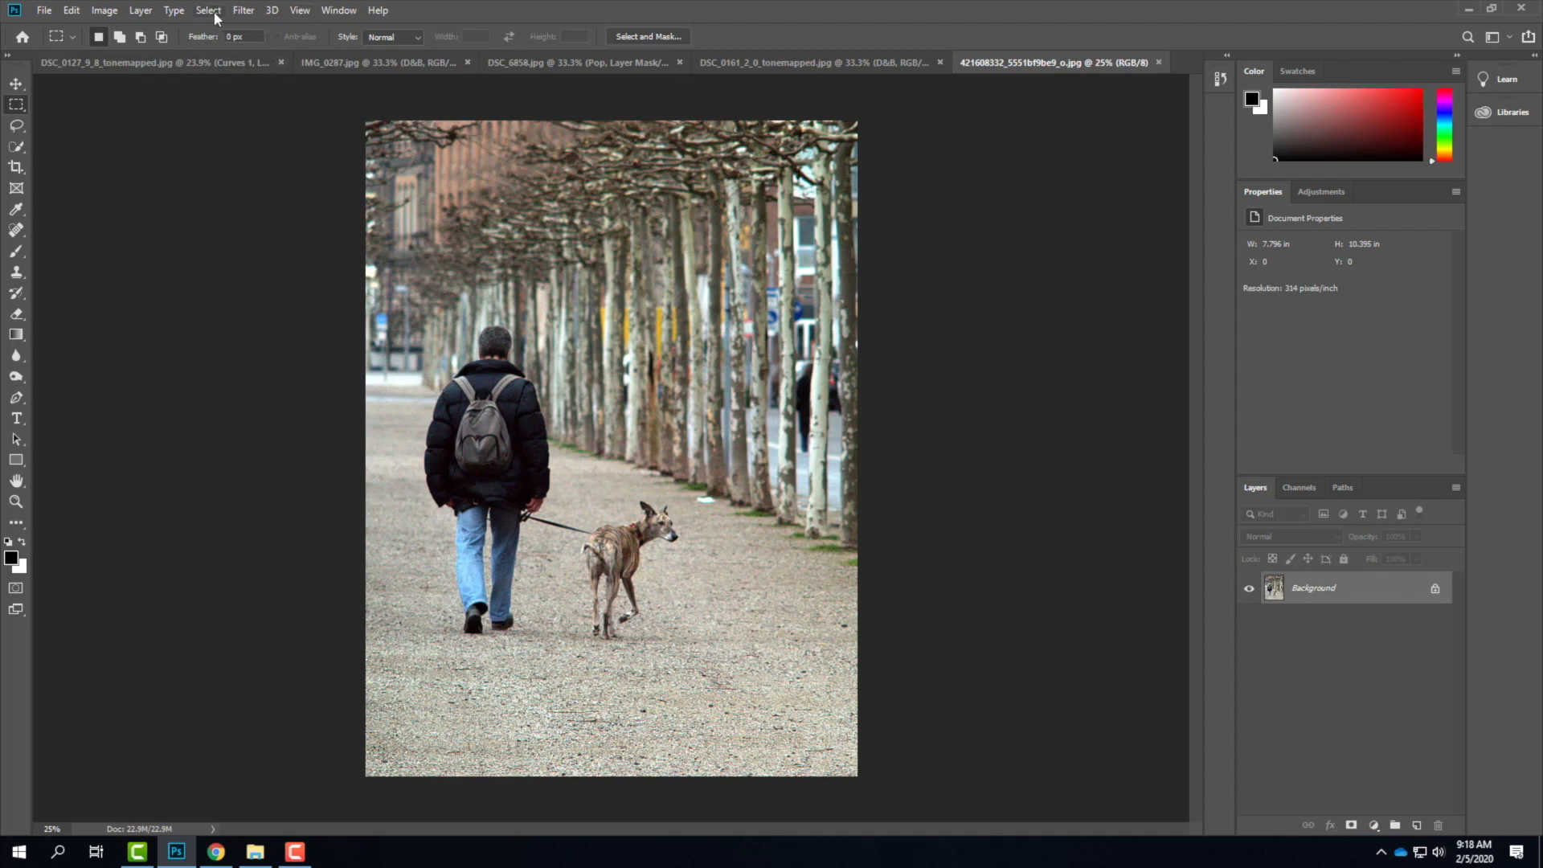
click(45, 11)
click(64, 38)
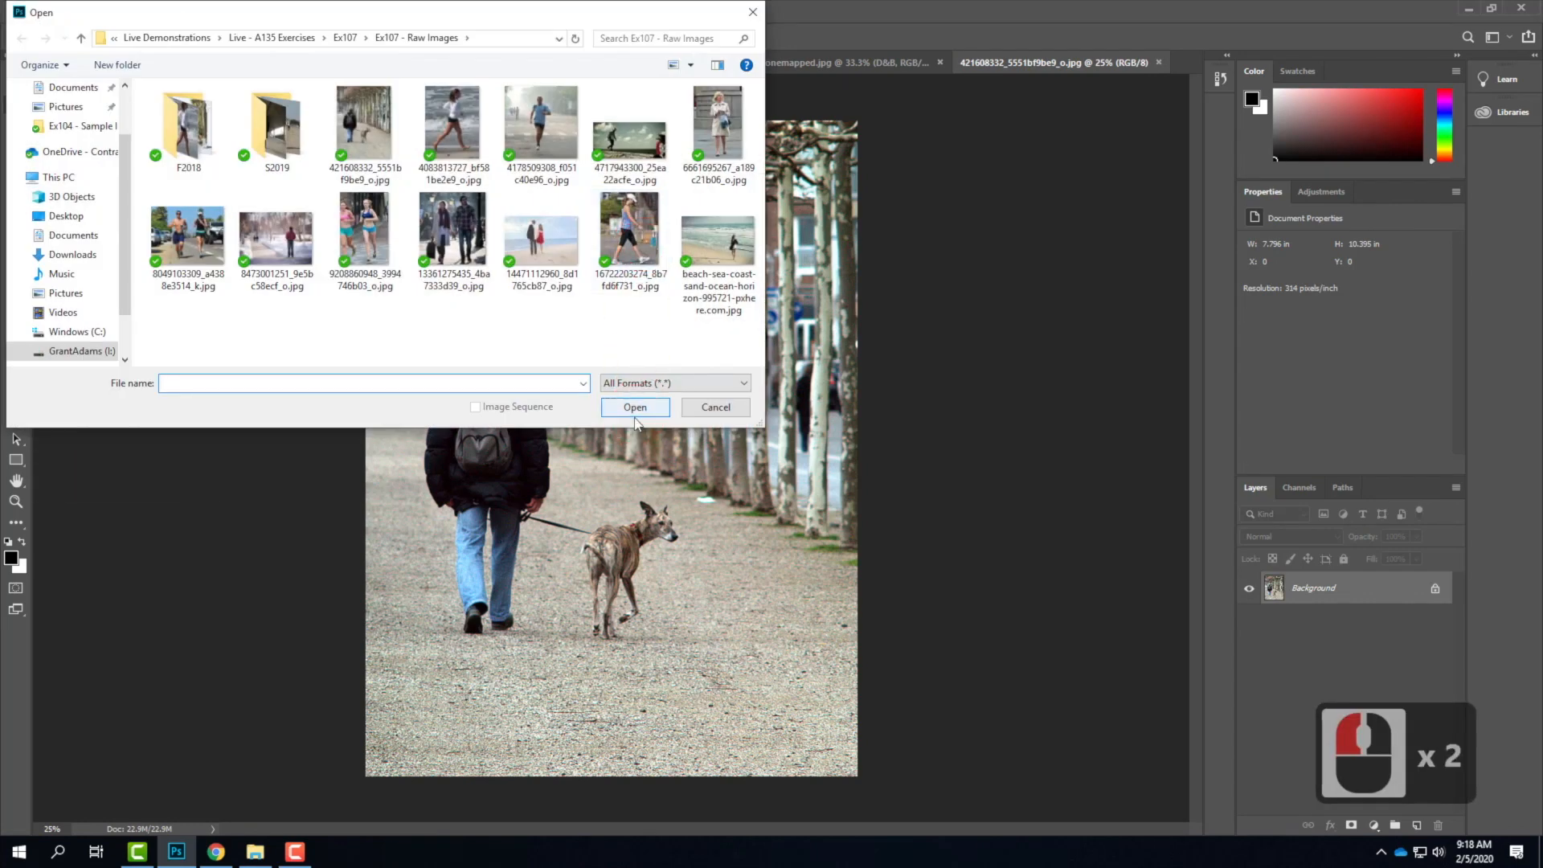
double_click(555, 257)
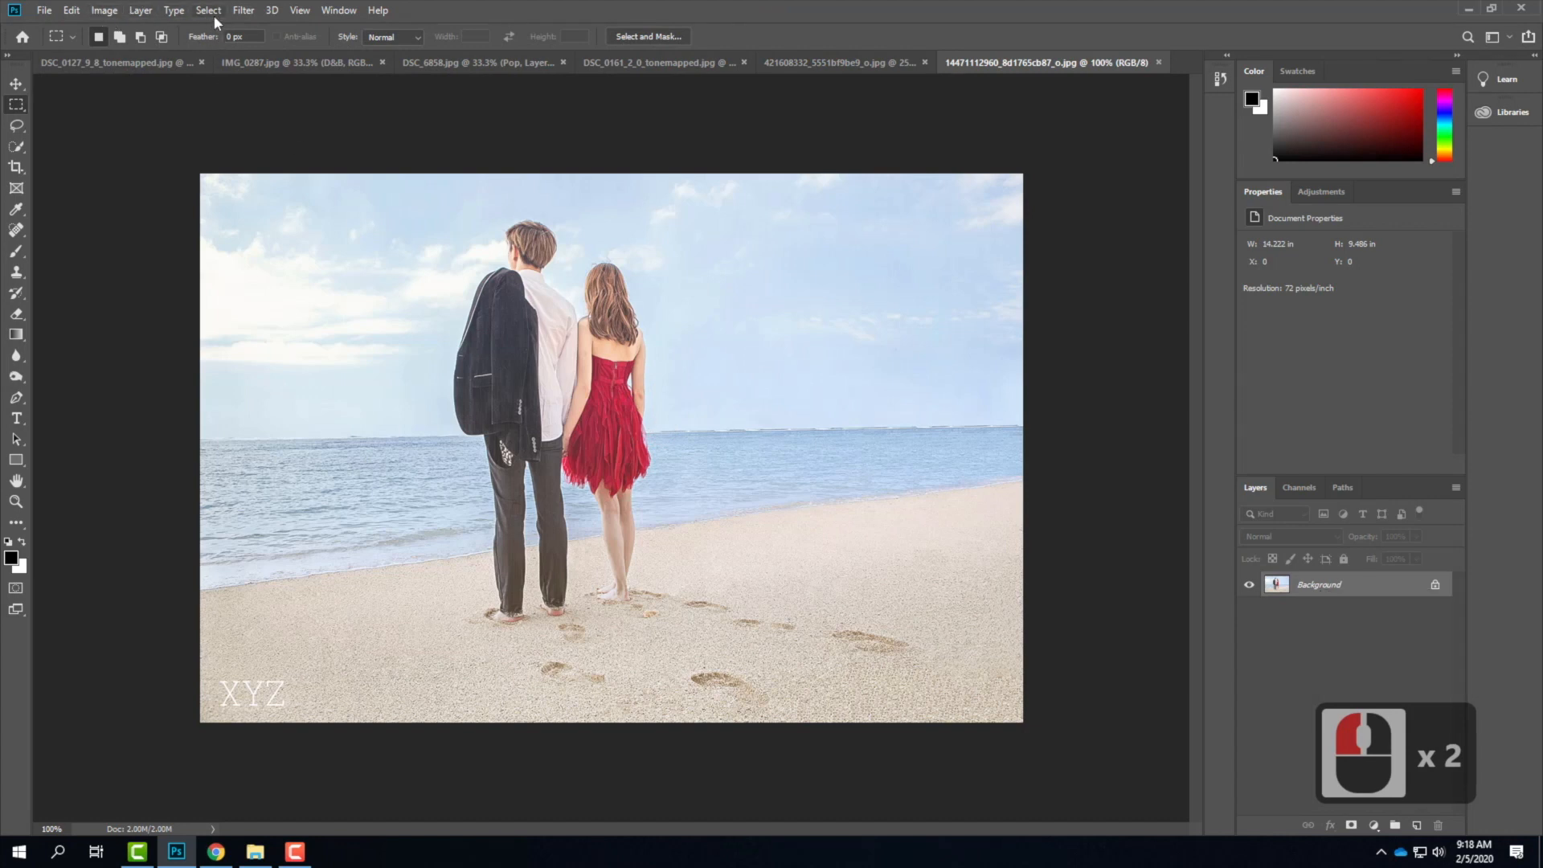
Add a Hue/Saturation adjustment layer with the default name above the Background of the beach couple photo.
click(138, 11)
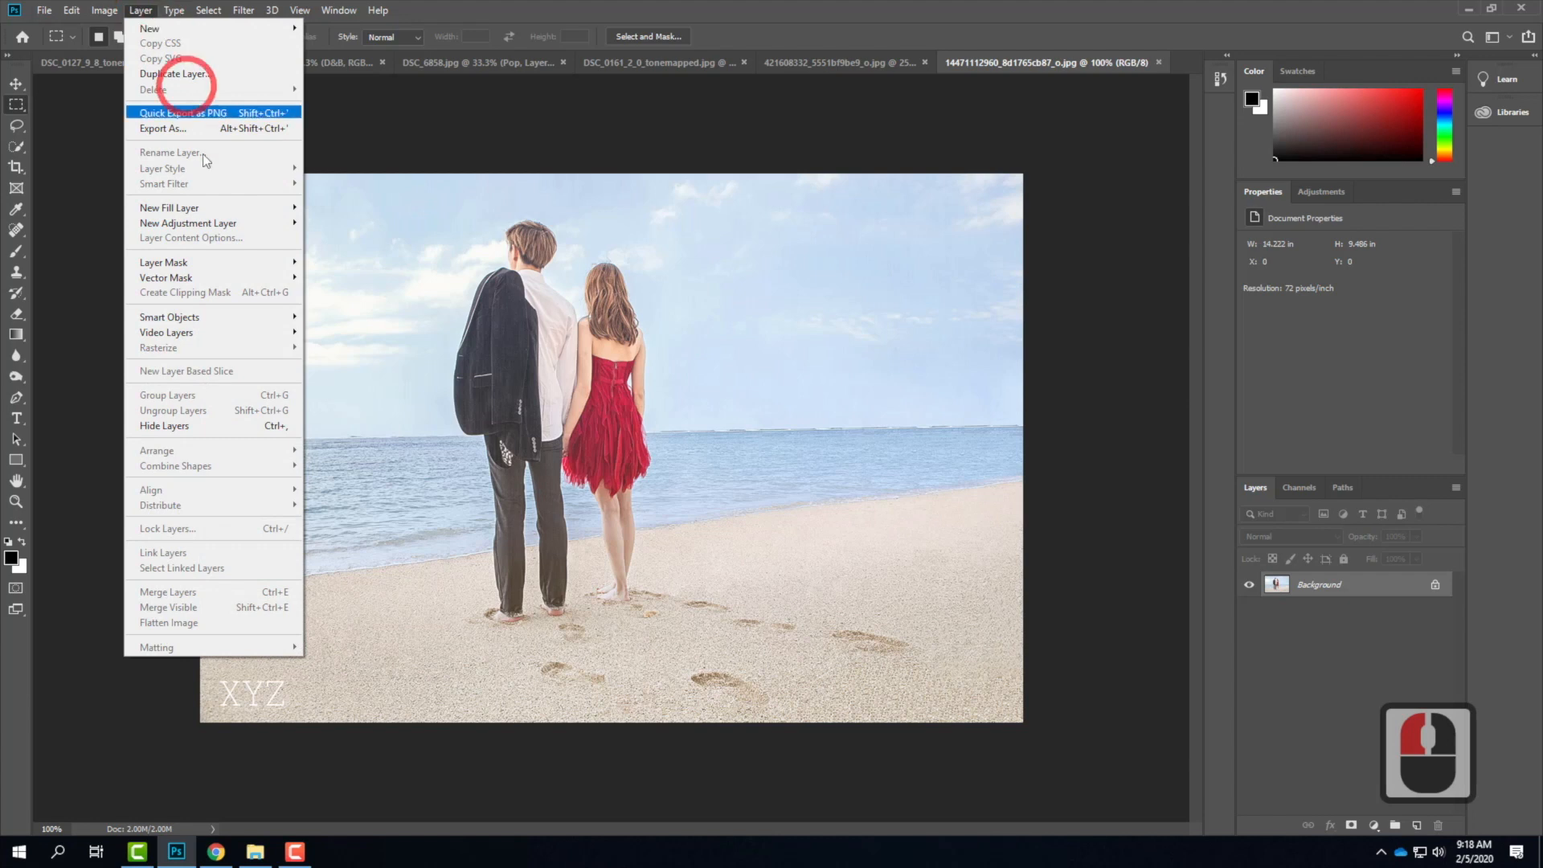
mouse_move(265, 222)
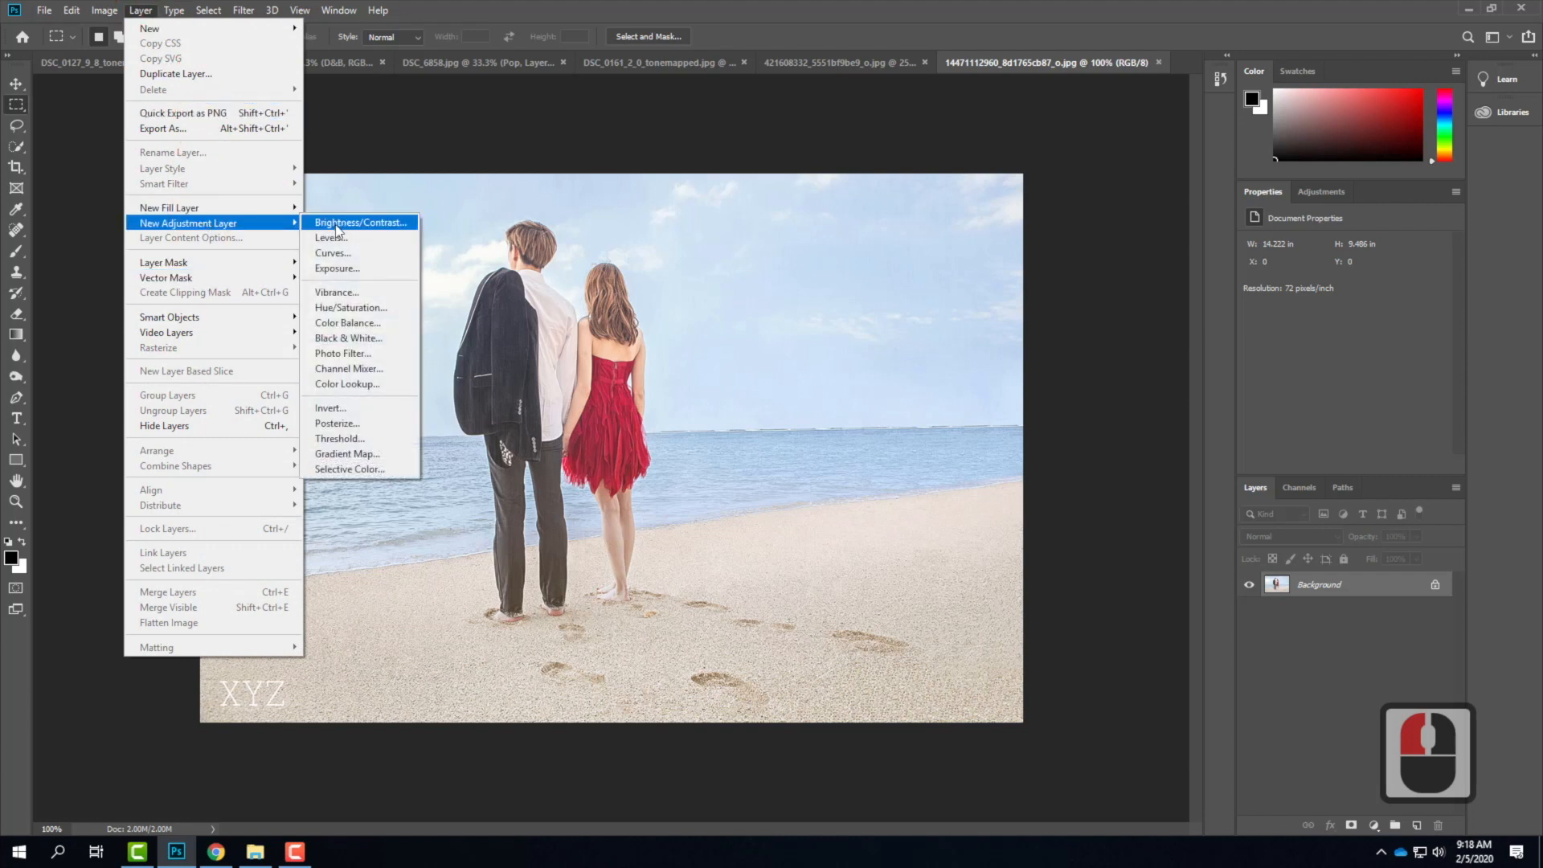
click(372, 309)
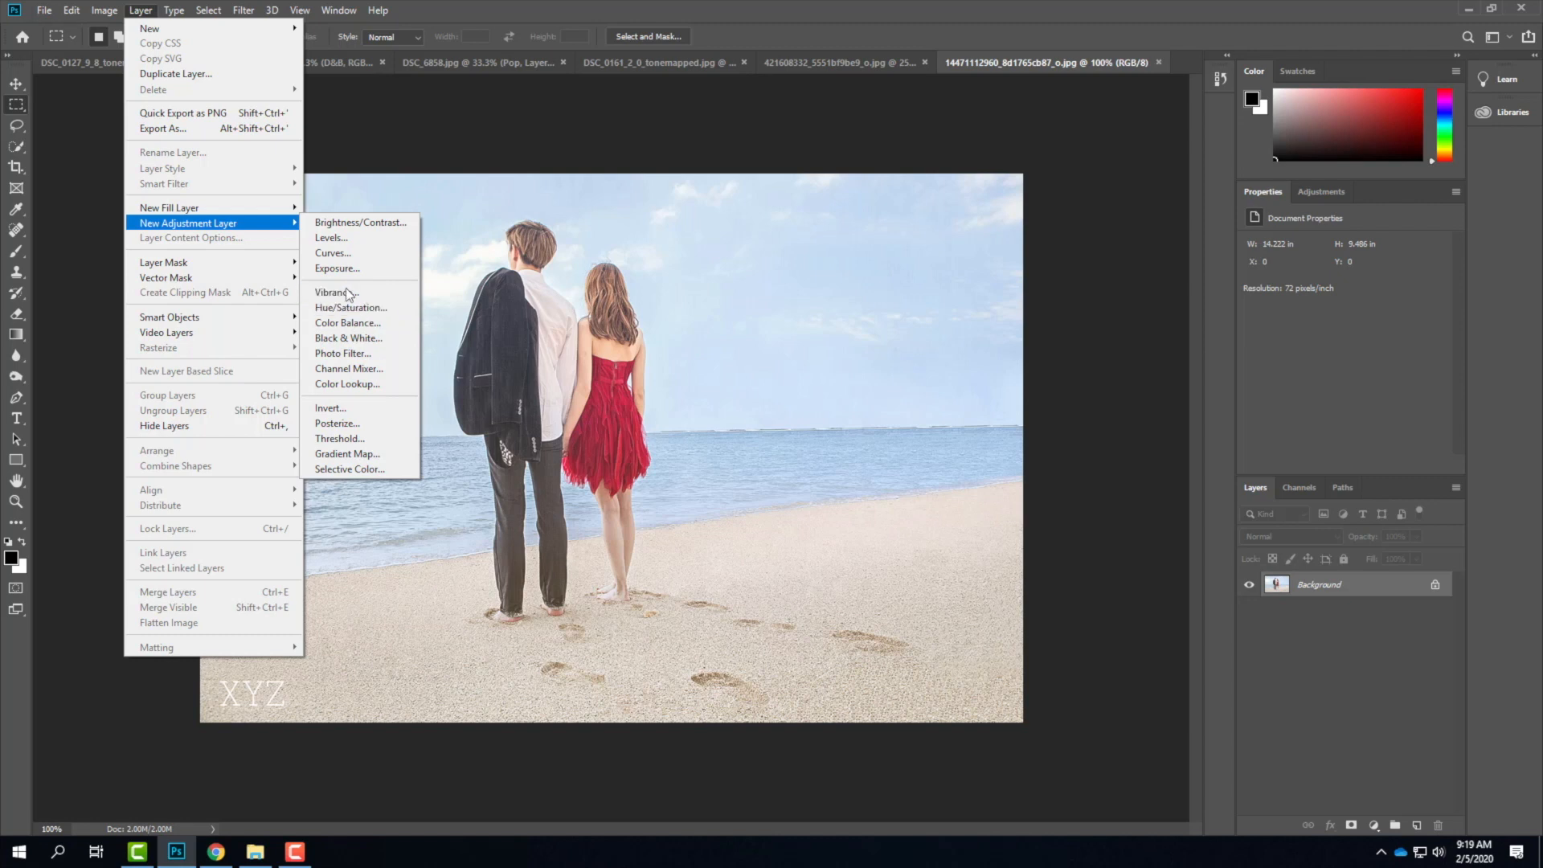
click(350, 312)
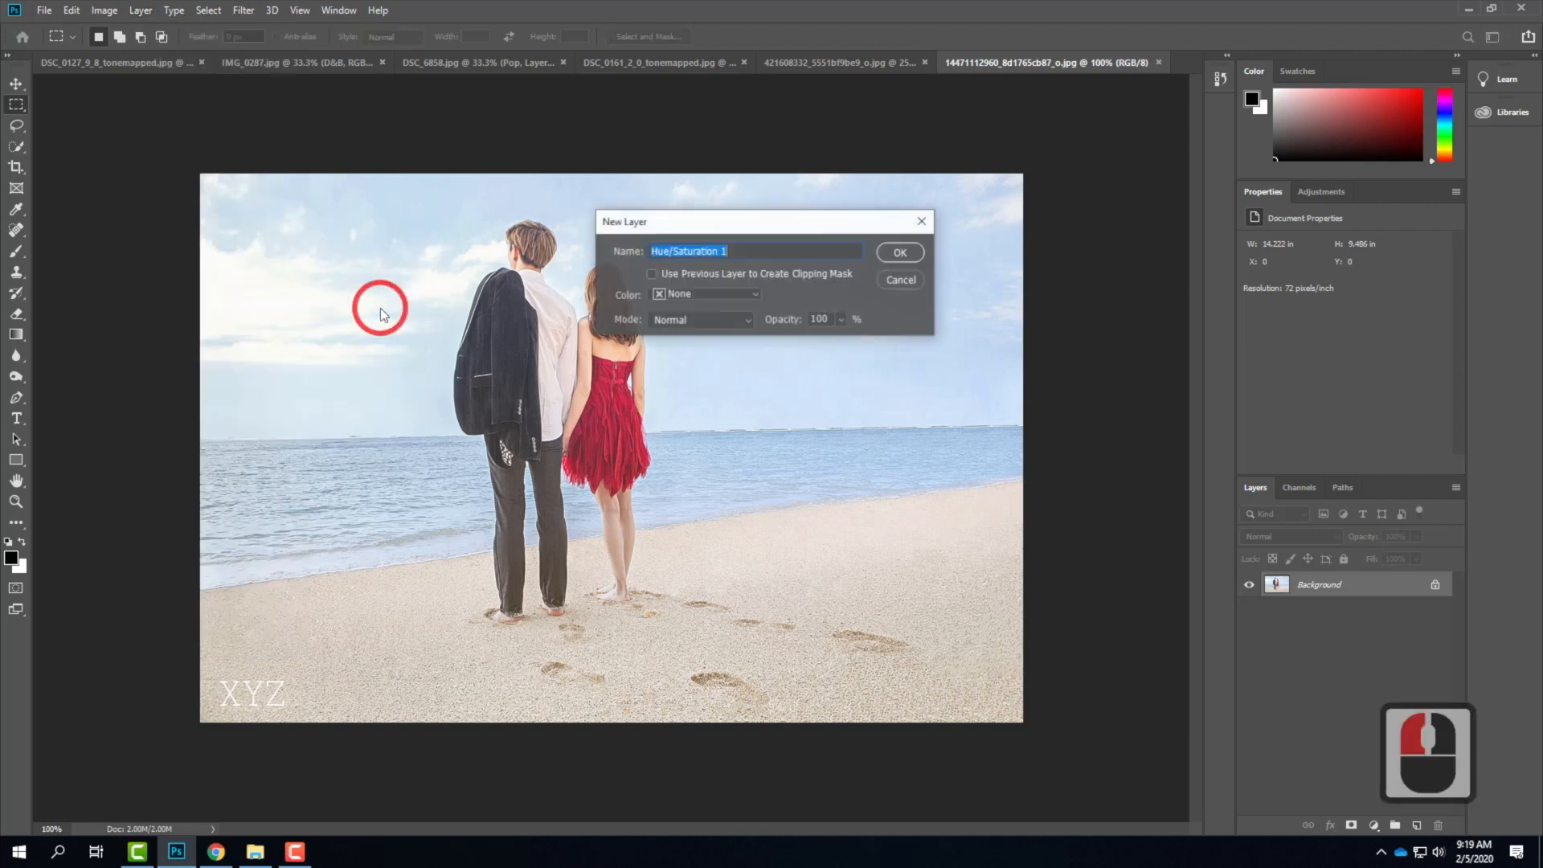
click(901, 254)
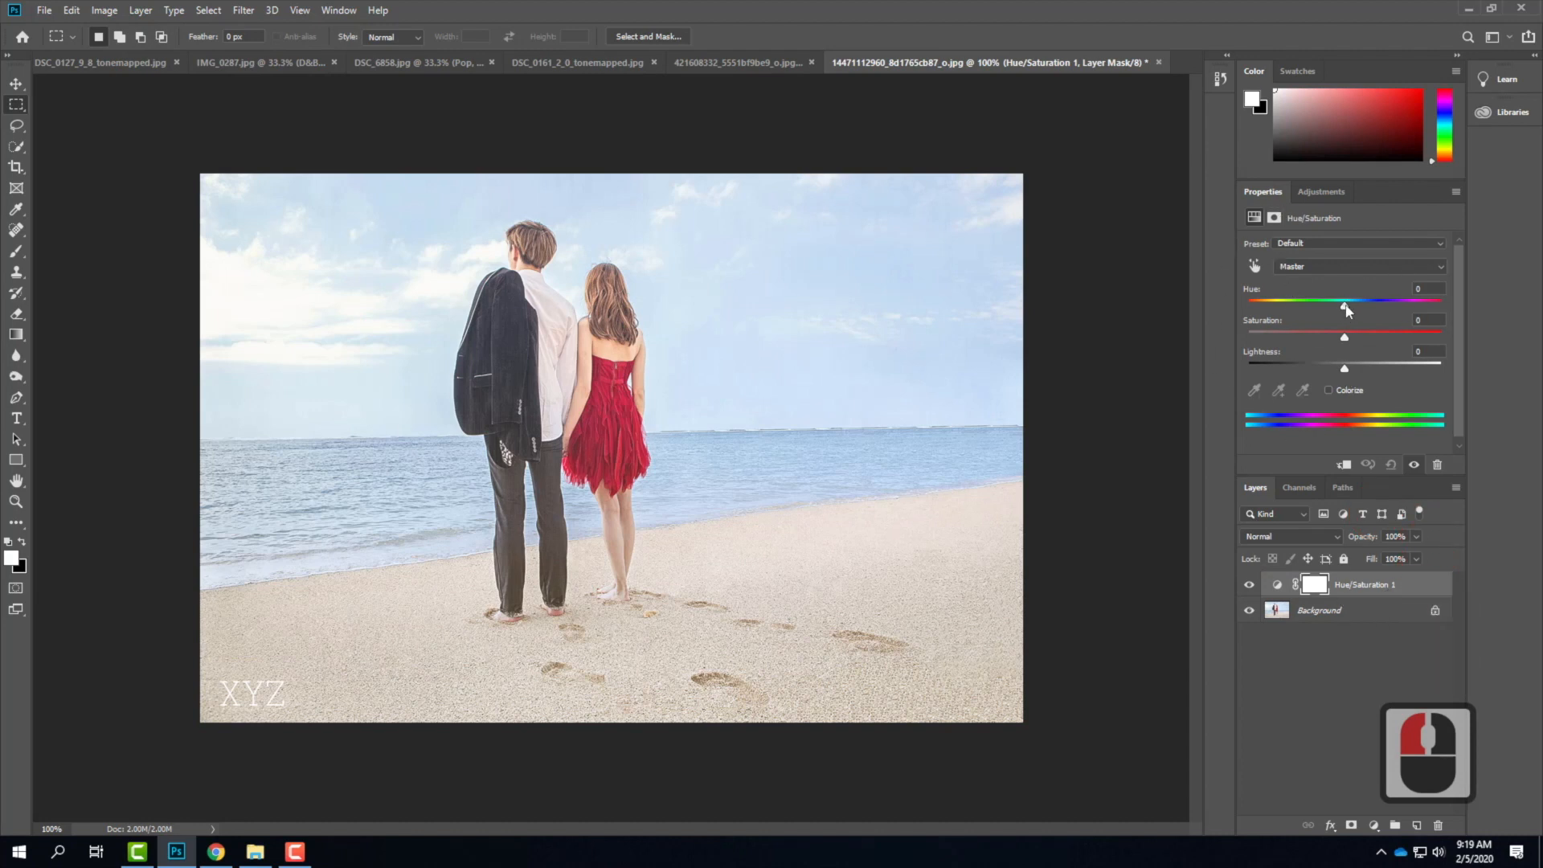
Try shifting the master Hue to +7 on the Hue/Saturation layer, and set it back to 0.
mouse_move(1345, 306)
mouse_down()
mouse_move(1436, 307)
mouse_move(1310, 306)
mouse_move(1350, 306)
mouse_up()
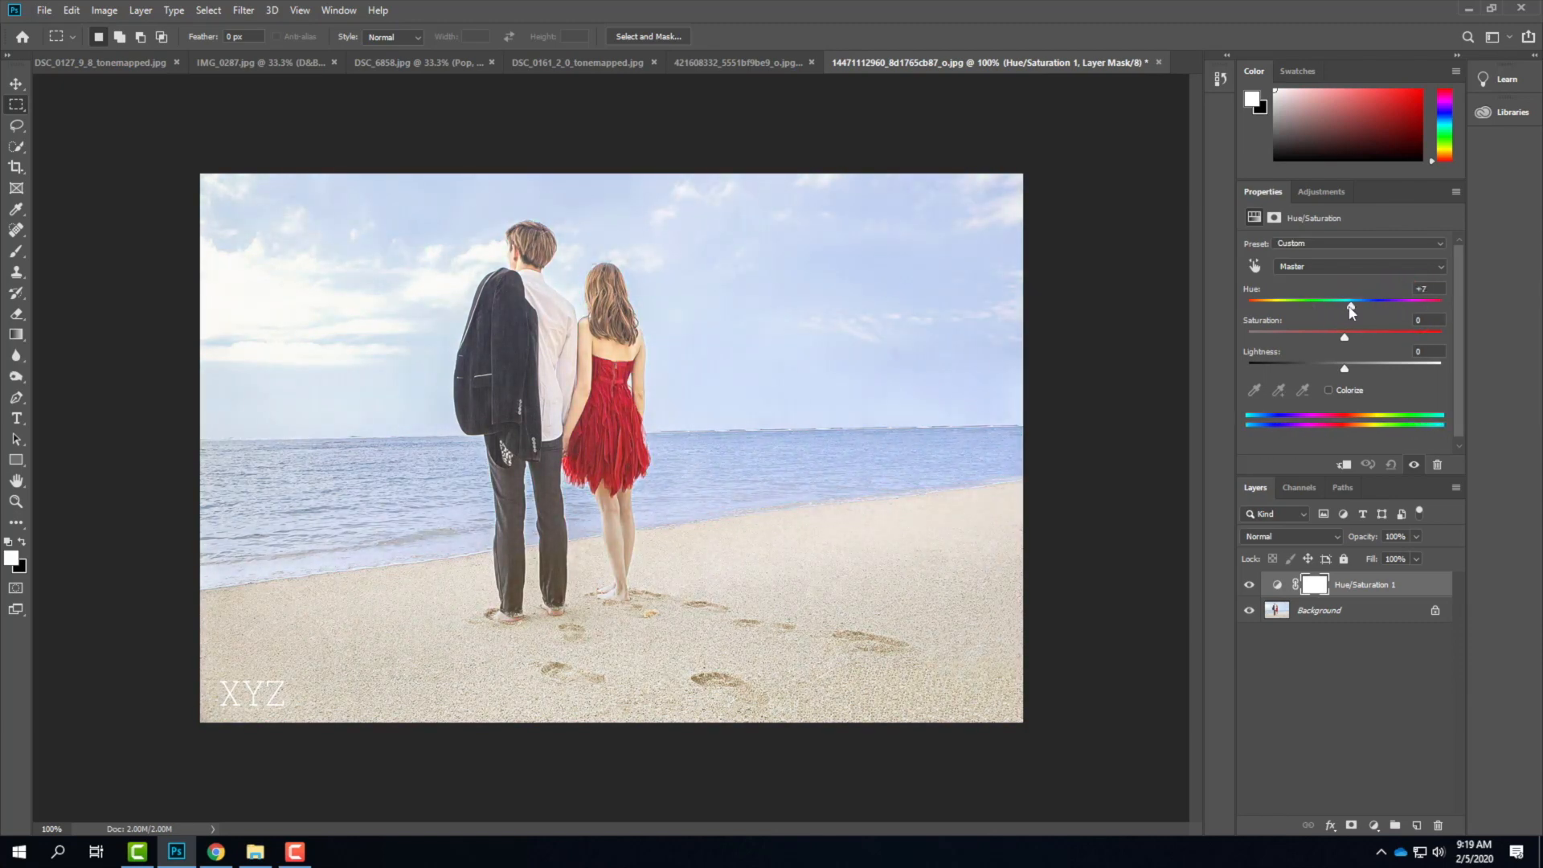
double_click(1423, 288)
text(0)
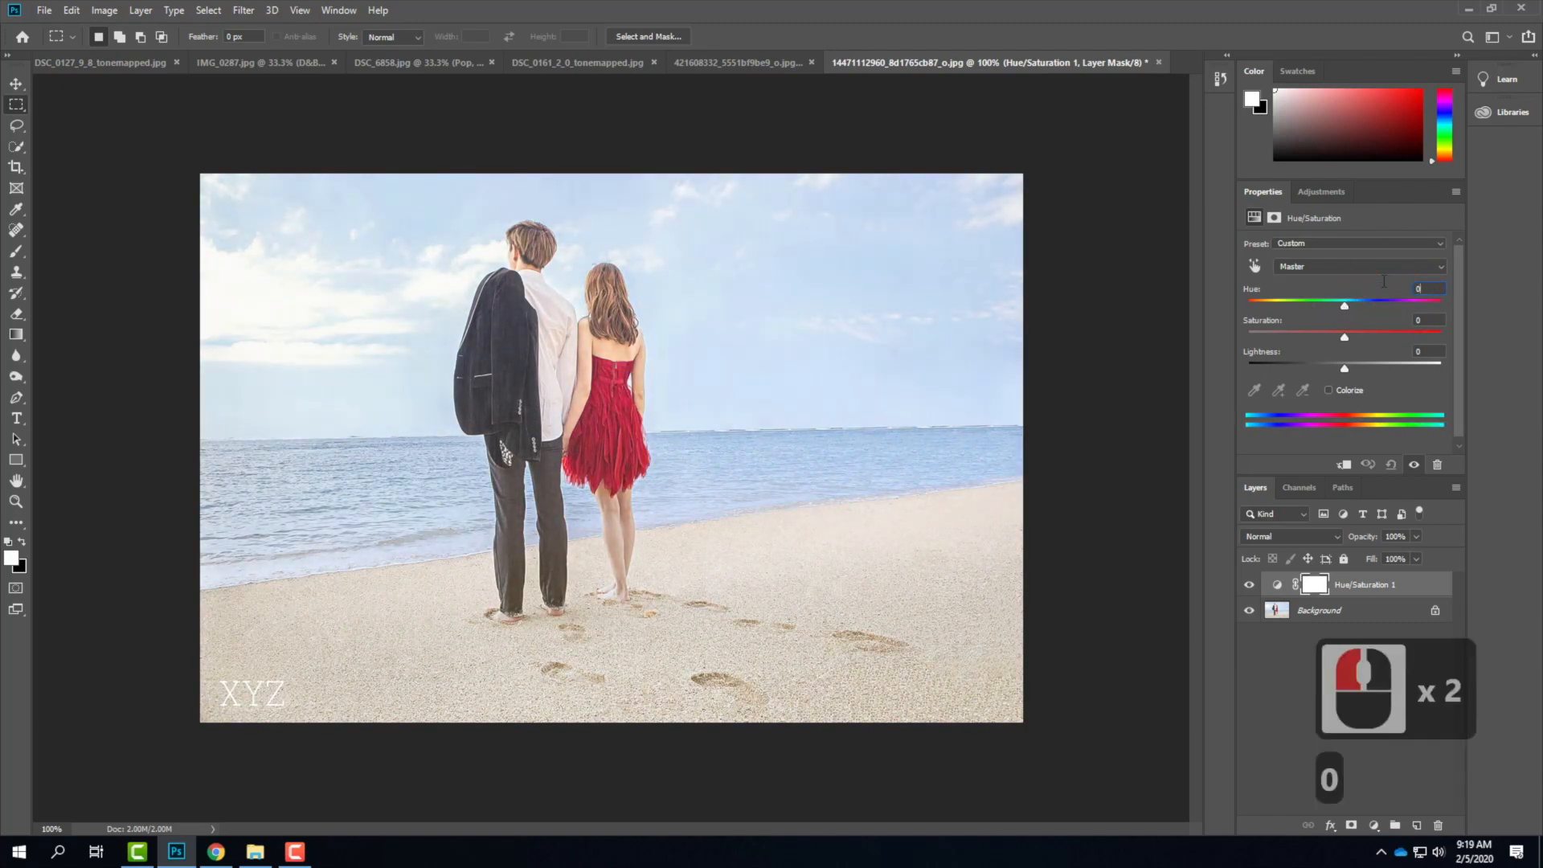
click(1298, 321)
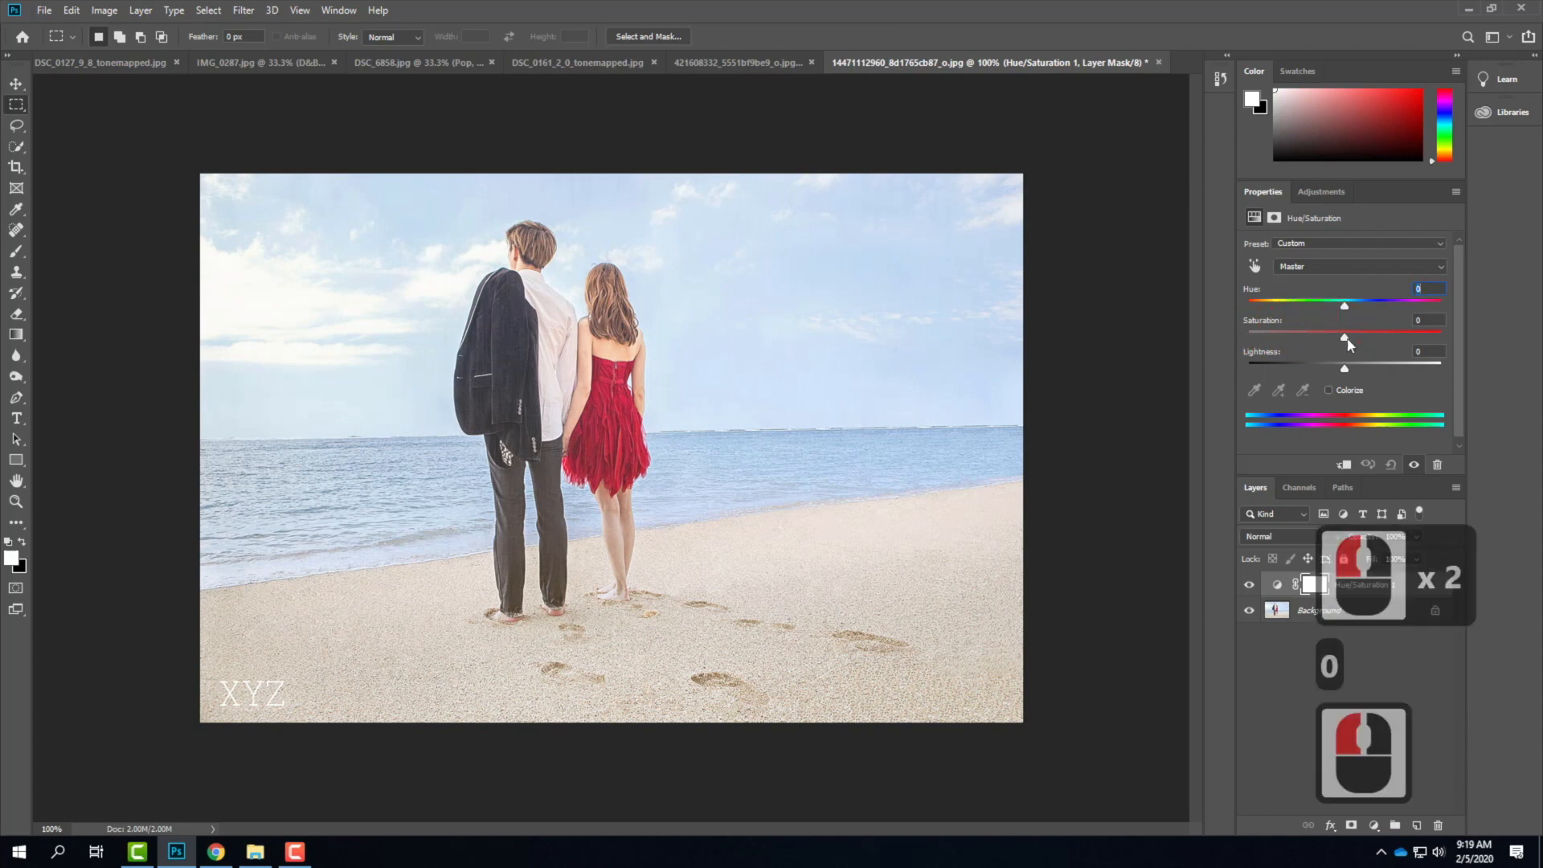
Try strong master Saturation levels, settle on +53, and hide the Hue/Saturation 1 layer.
drag(1345, 338, 1424, 343)
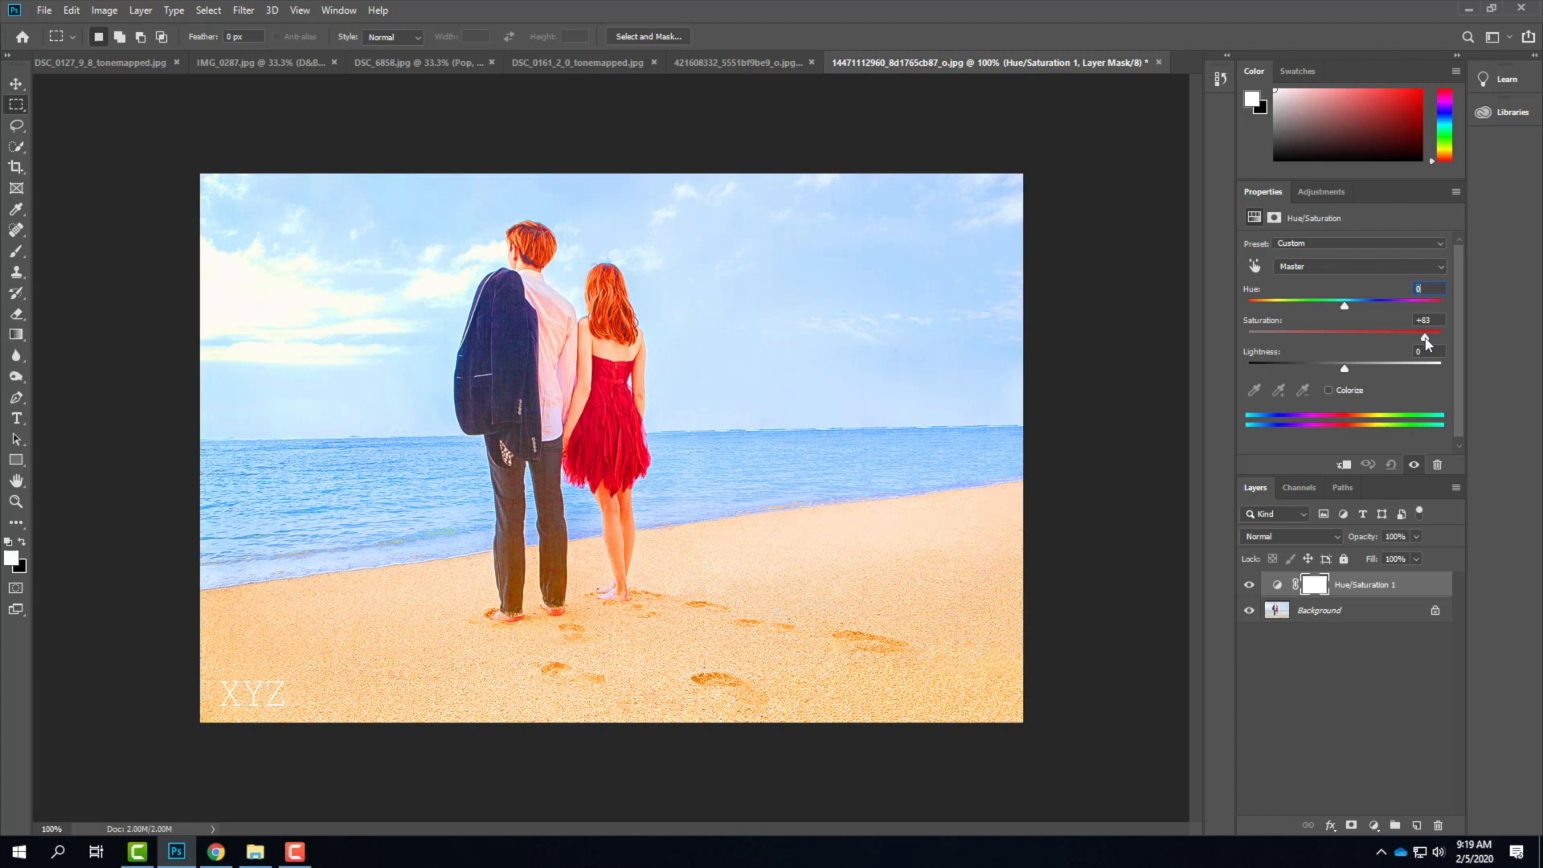
drag(1415, 344, 1382, 342)
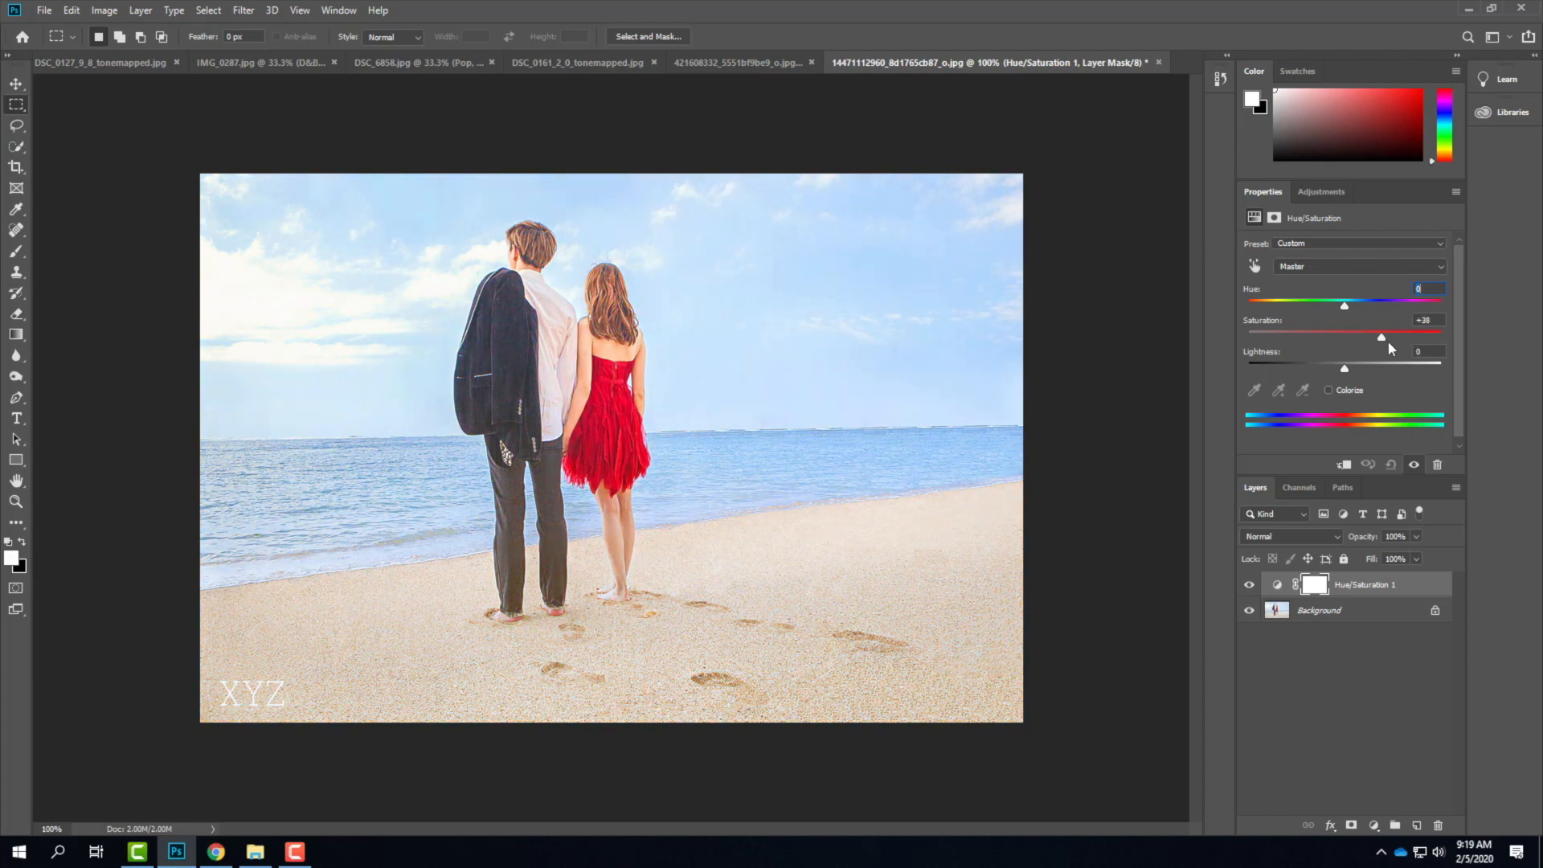
click(1396, 340)
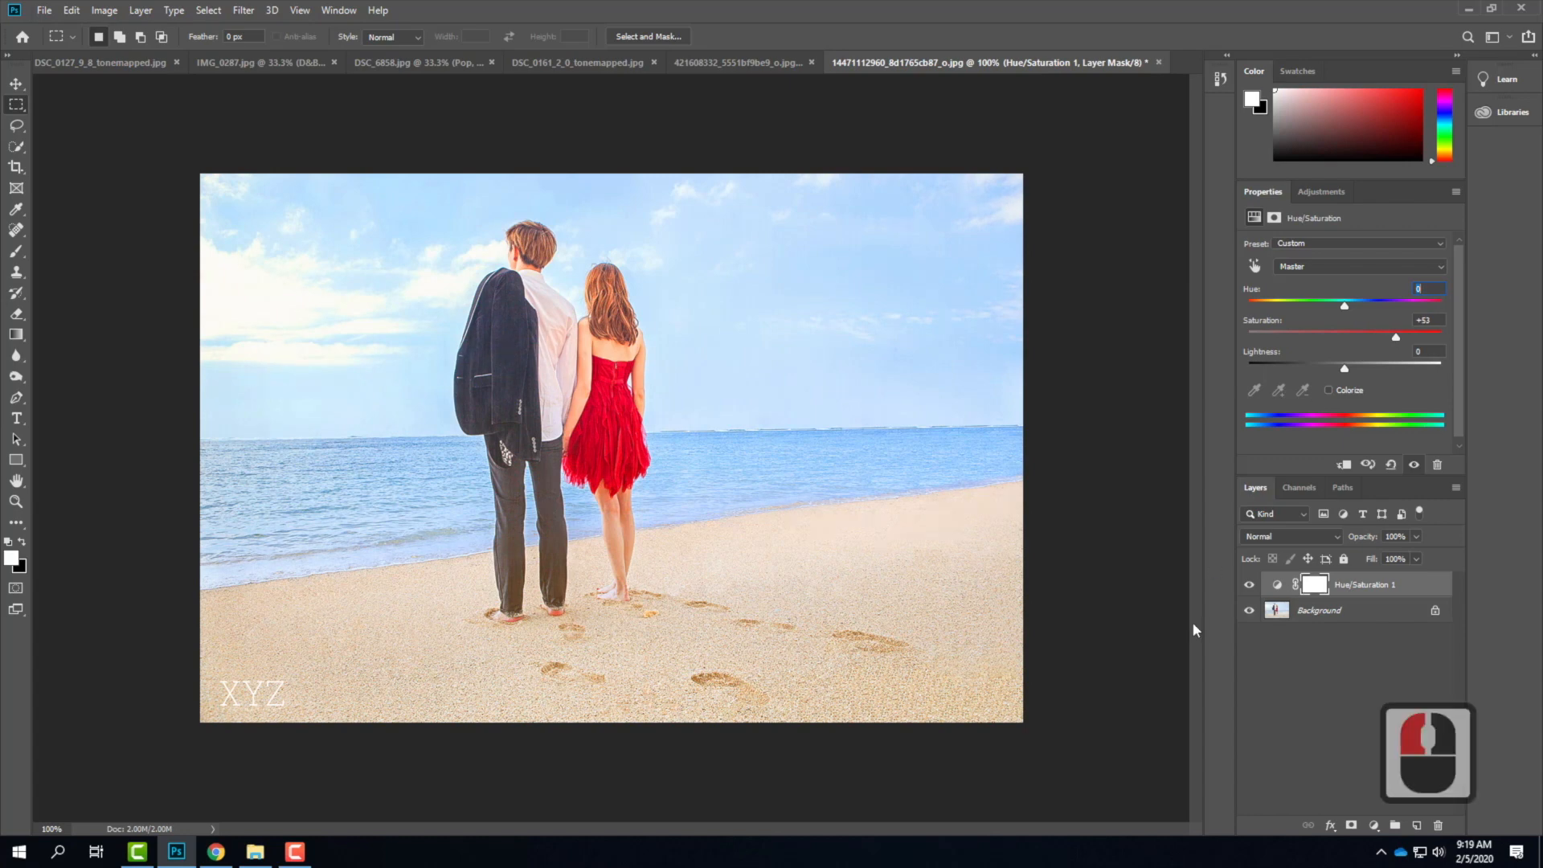
click(1249, 584)
click(619, 206)
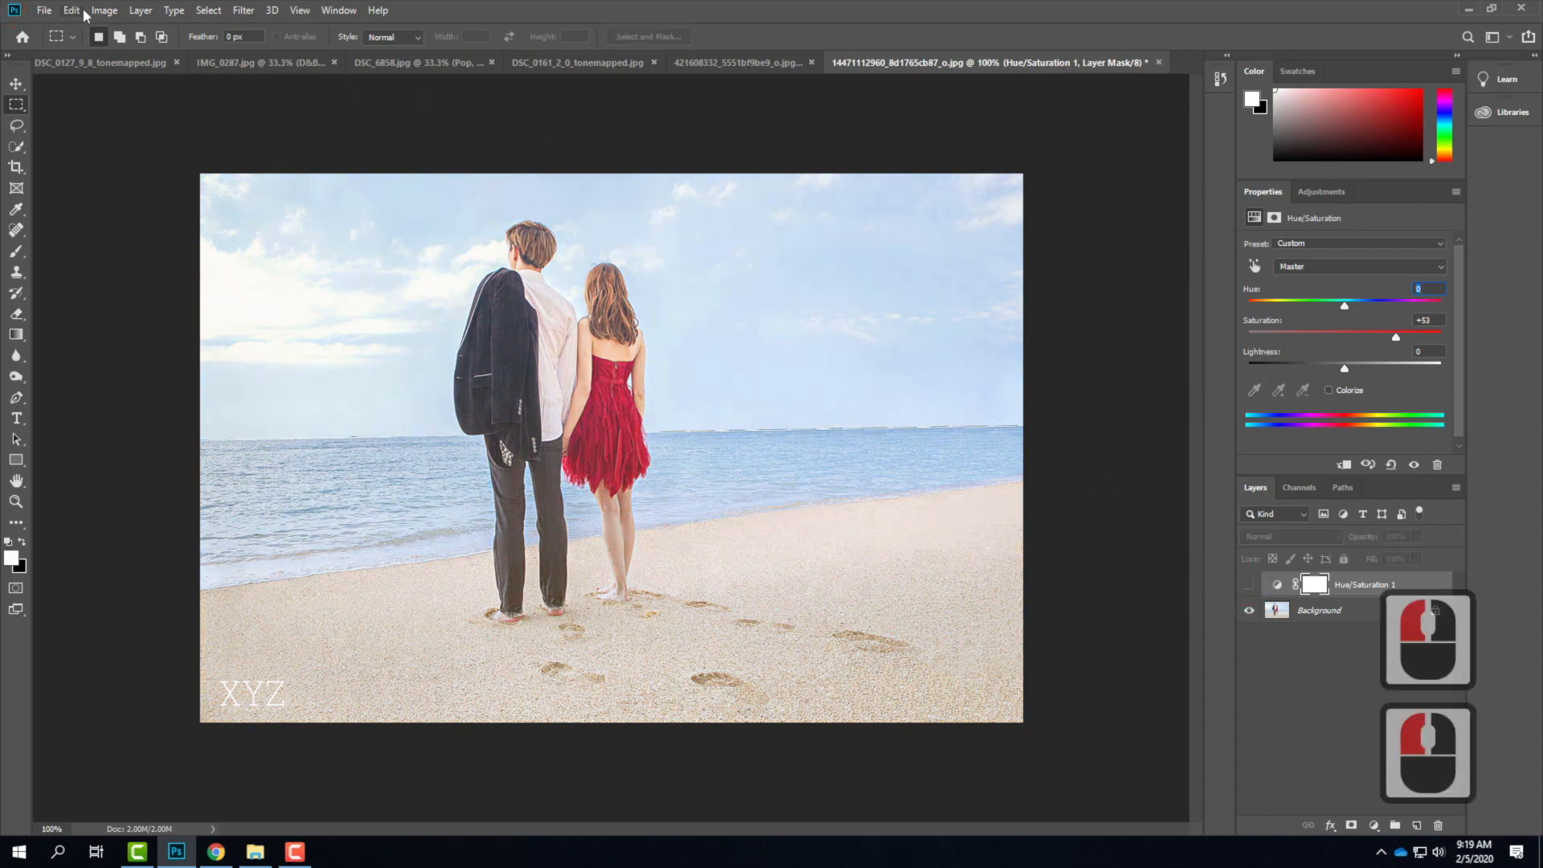
Add a Vibrance adjustment layer with the default name above the hidden Hue/Saturation layer.
click(141, 10)
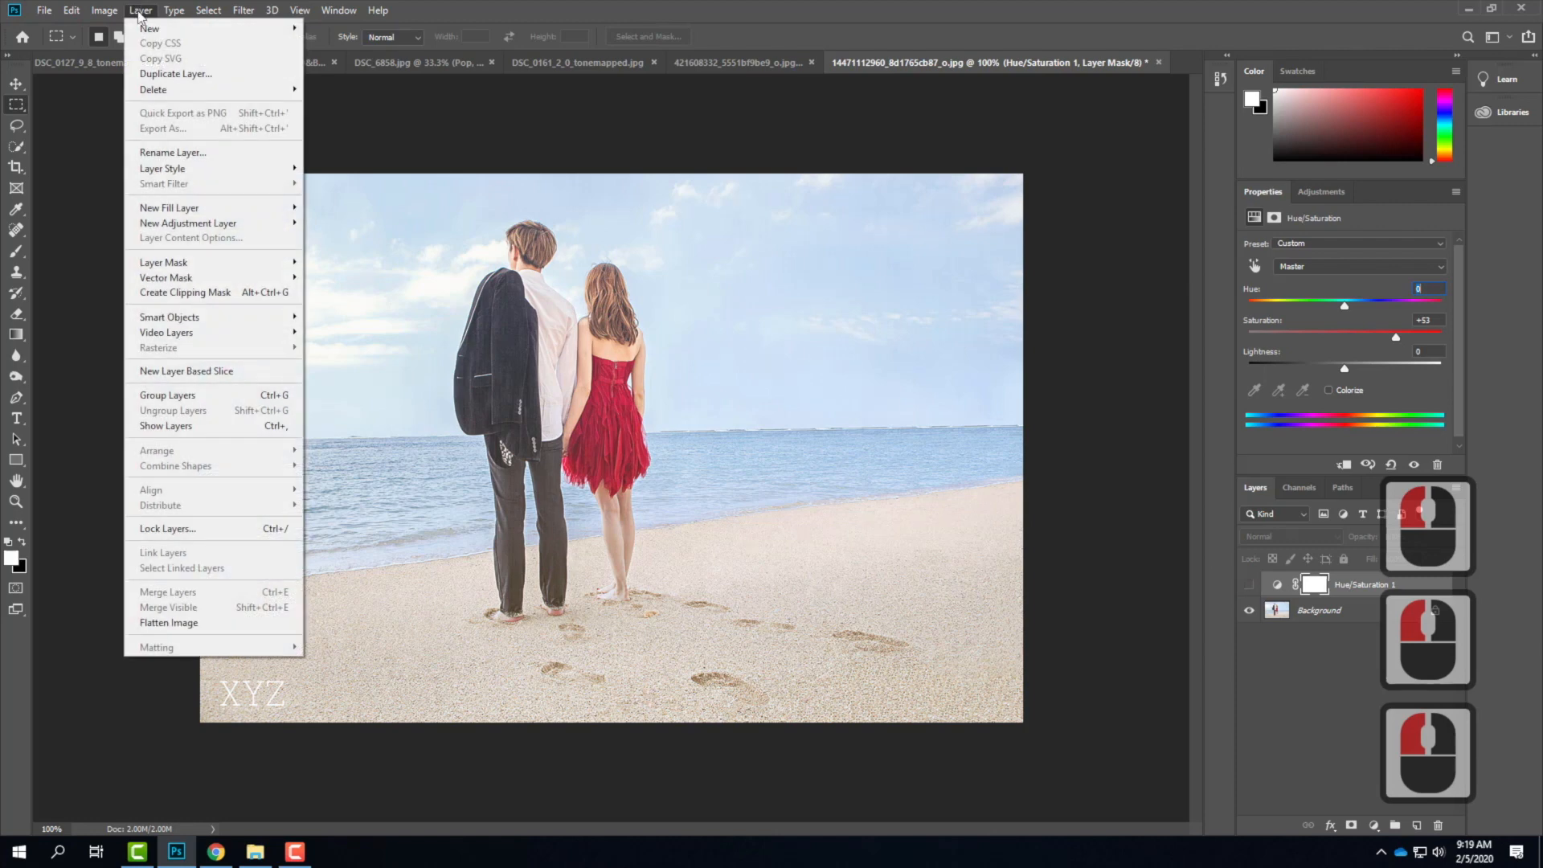
mouse_move(190, 225)
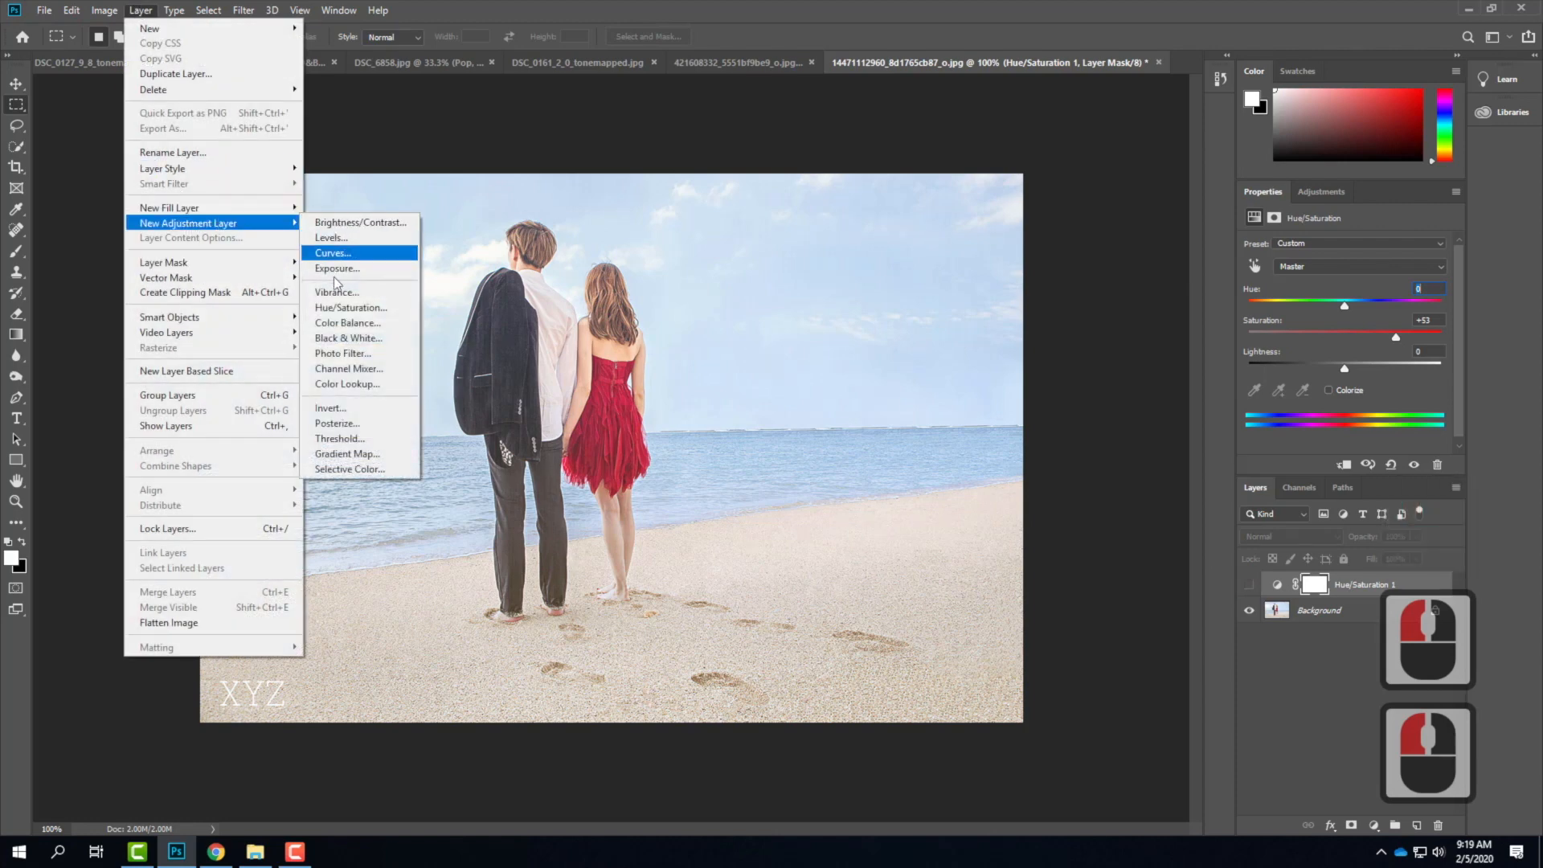
click(346, 295)
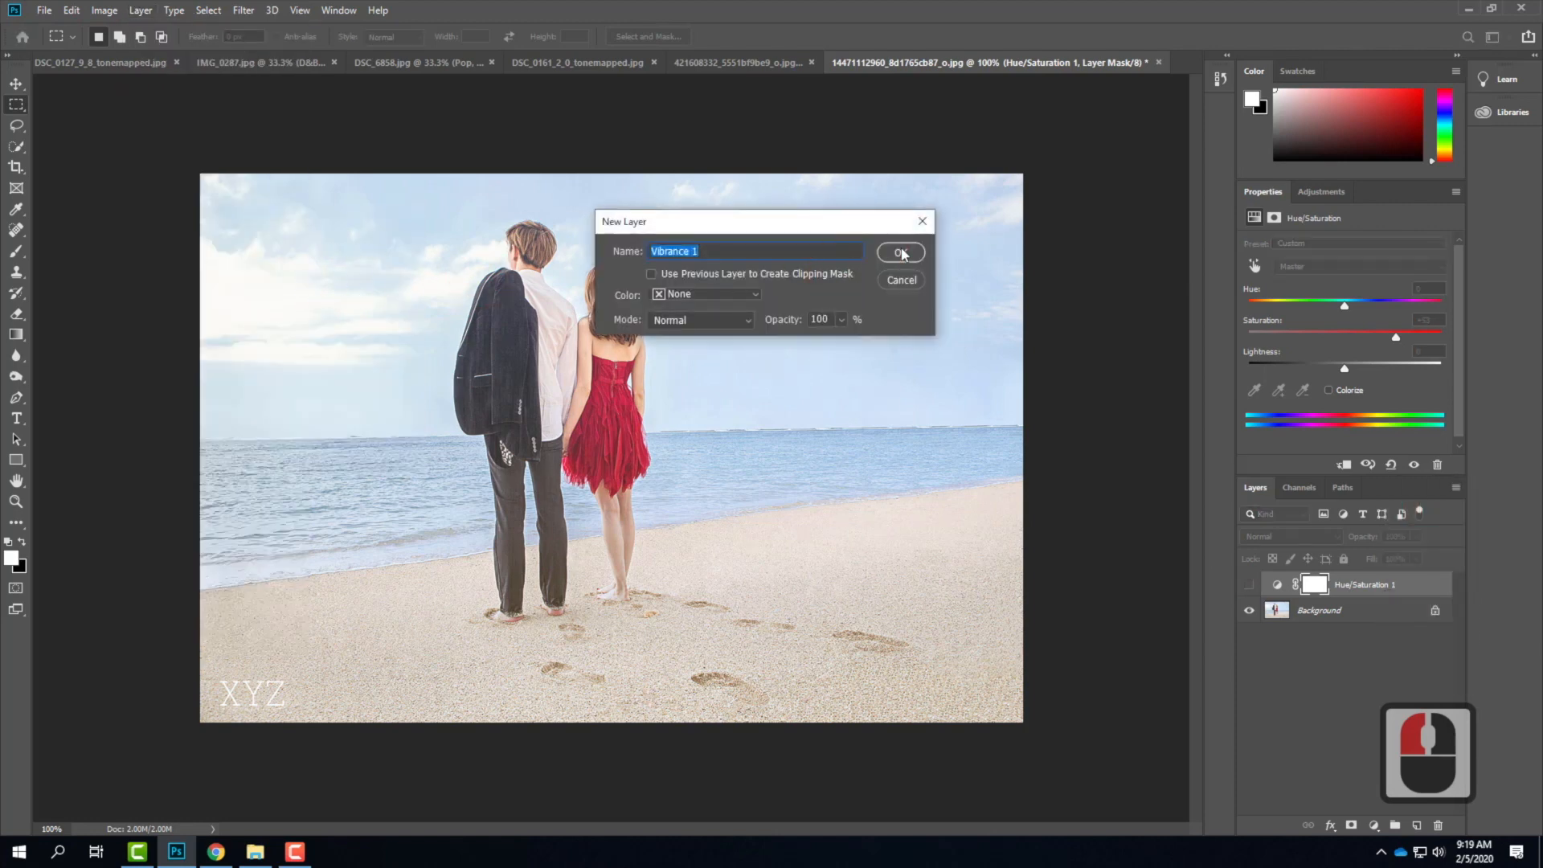
click(916, 252)
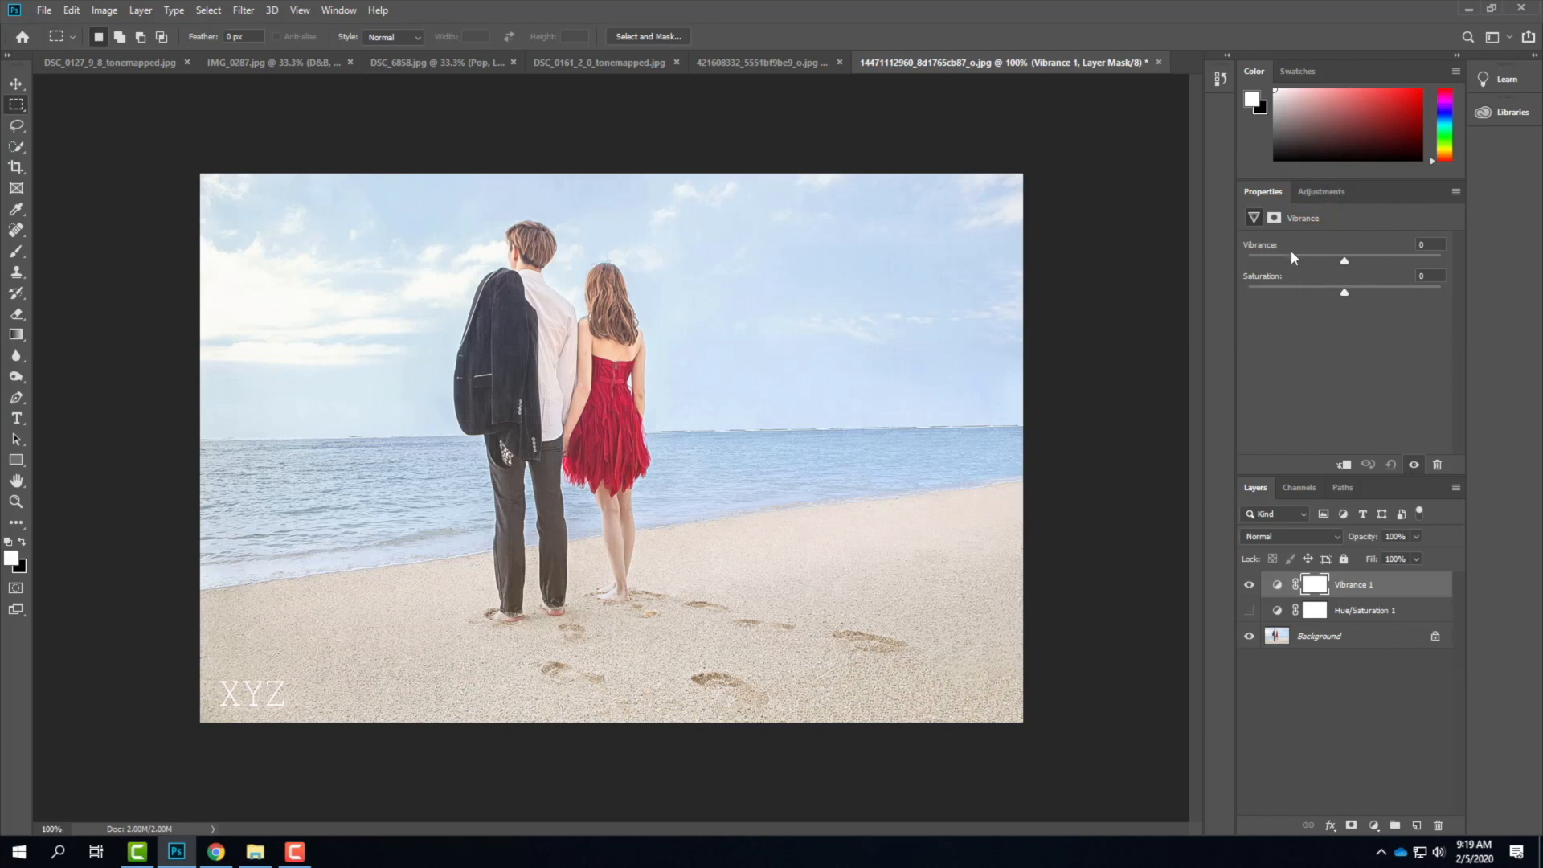
Compare Vibrance at +100 with Saturation at +100 on the Vibrance layer, and settle on Vibrance +100 and Saturation +1.
drag(1345, 261, 1534, 267)
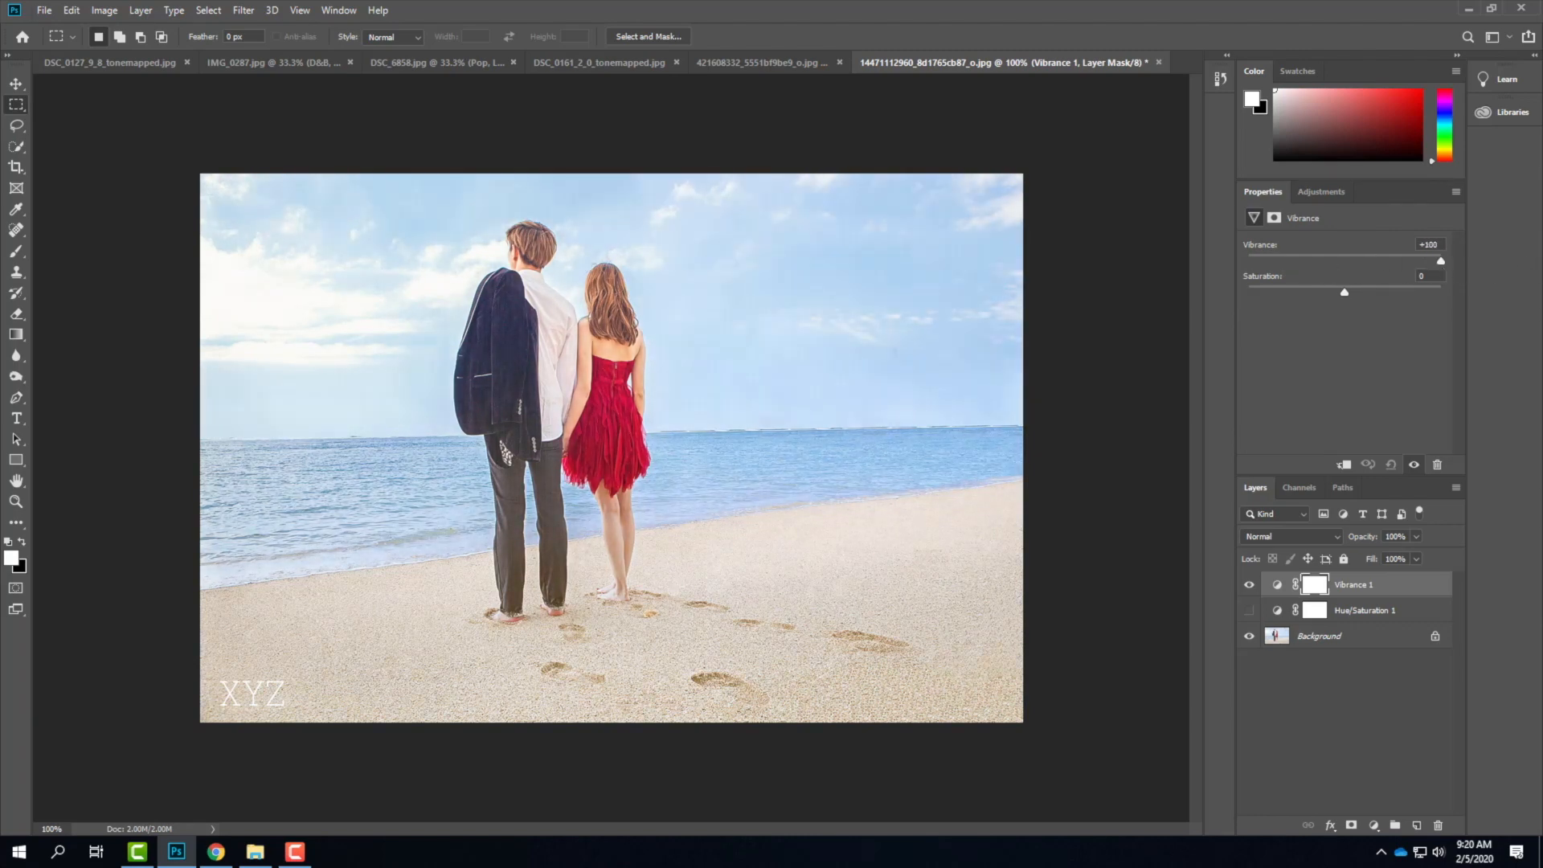
click(1135, 480)
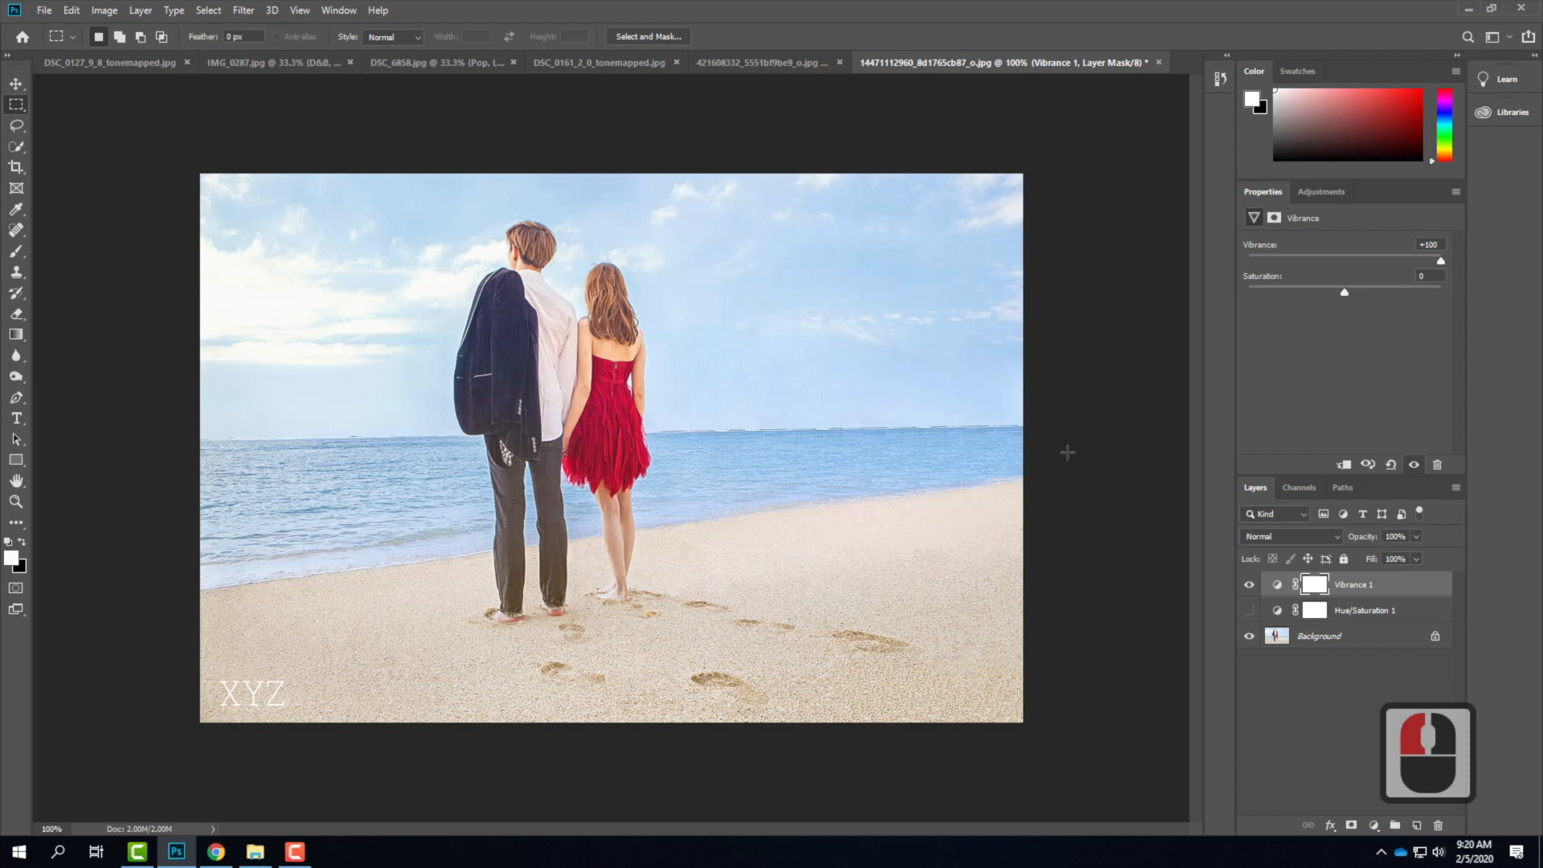
click(1427, 244)
text(0)
drag(1387, 292, 1459, 292)
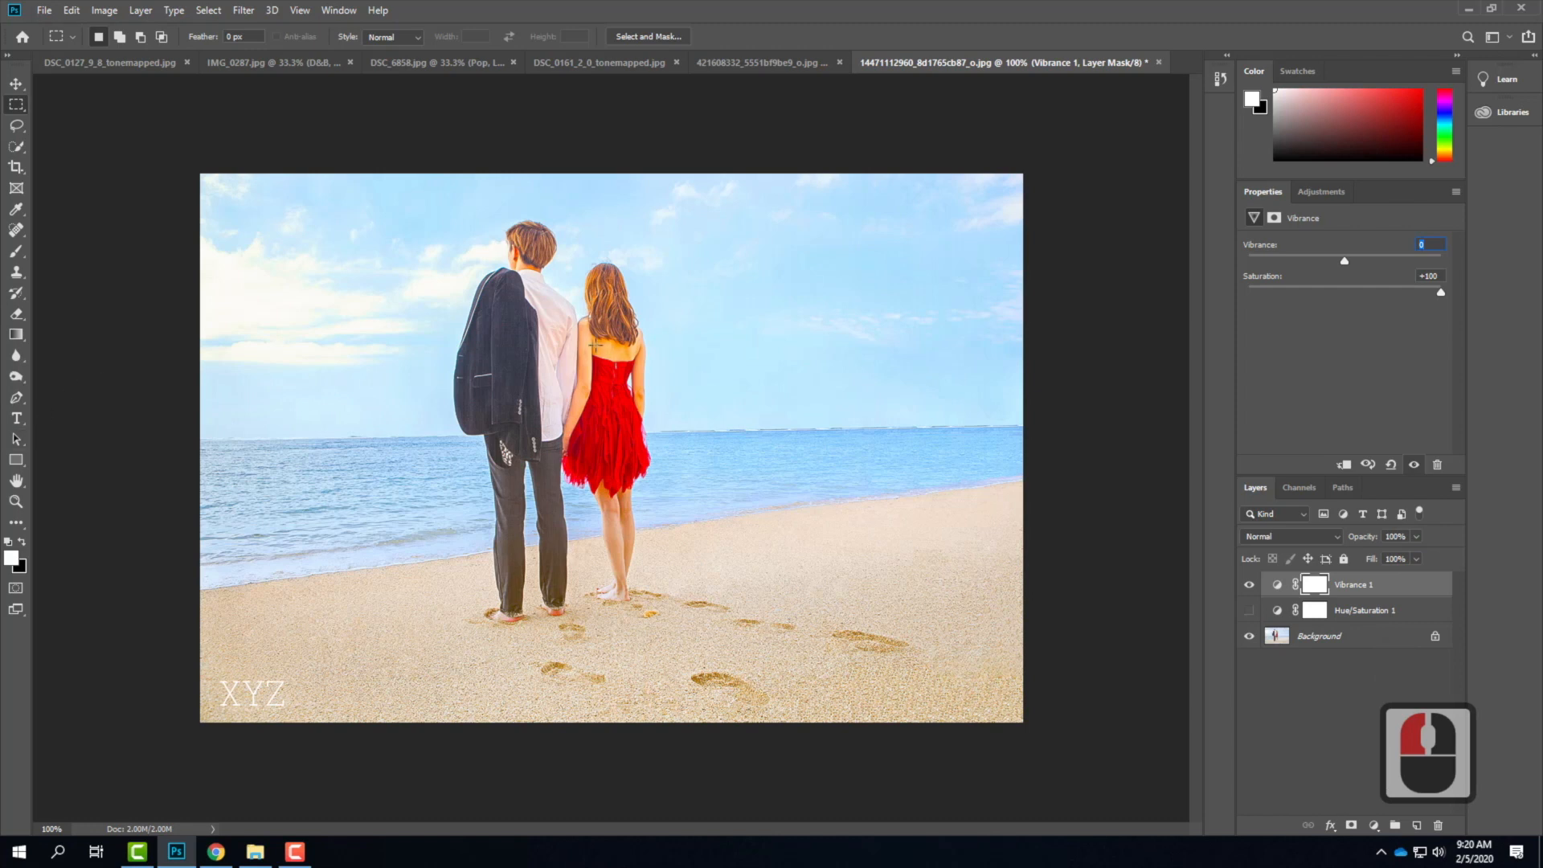
drag(1440, 291, 1478, 263)
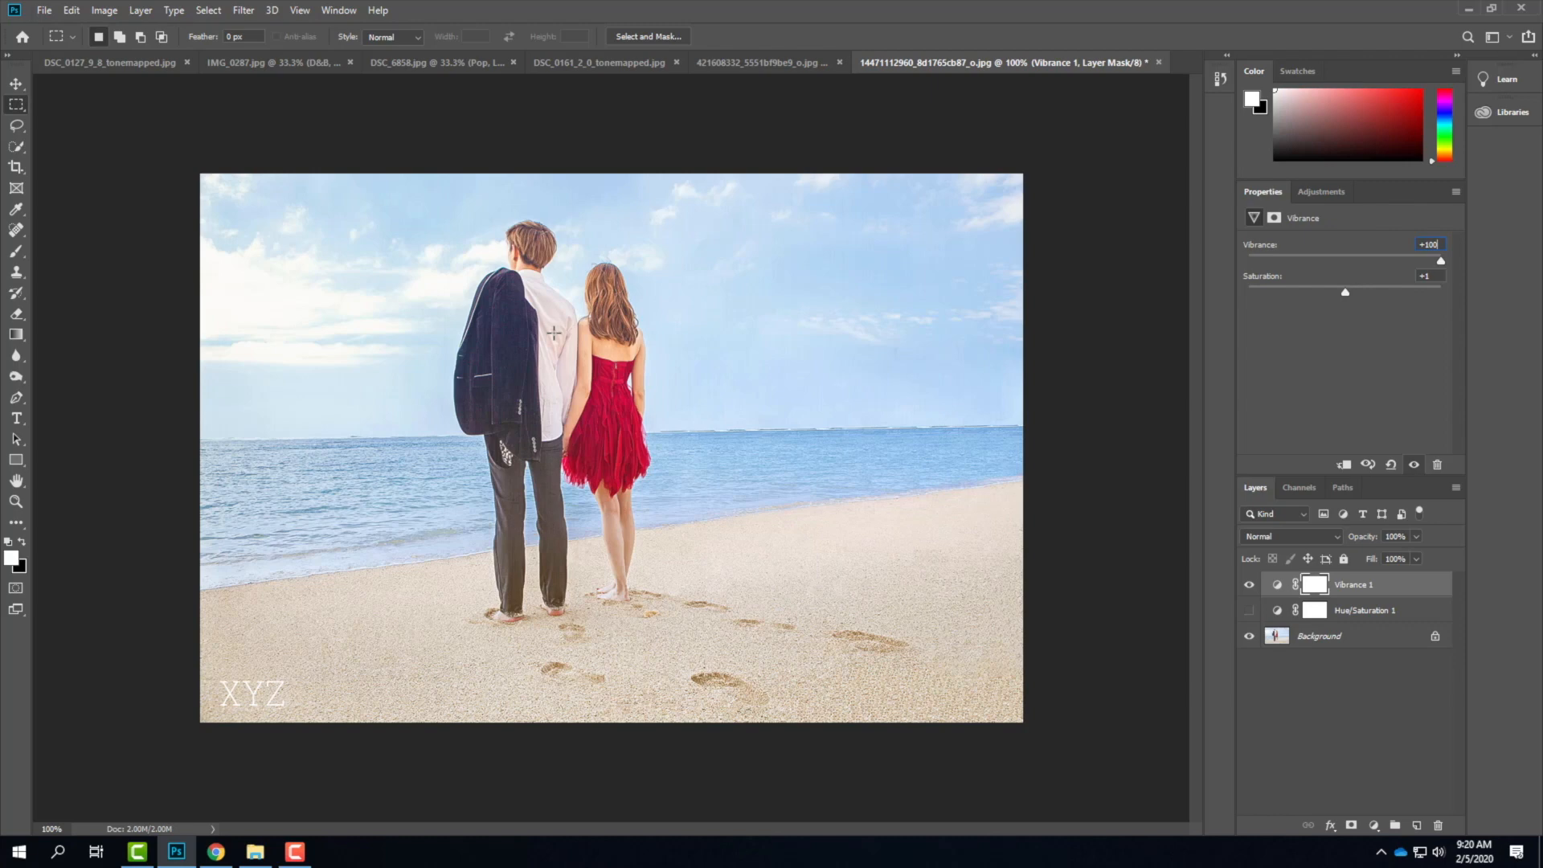
Switch to the IMG_0287 lake photo and hide the D&B layer and all adjustment layers, leaving only the Background shown.
click(120, 64)
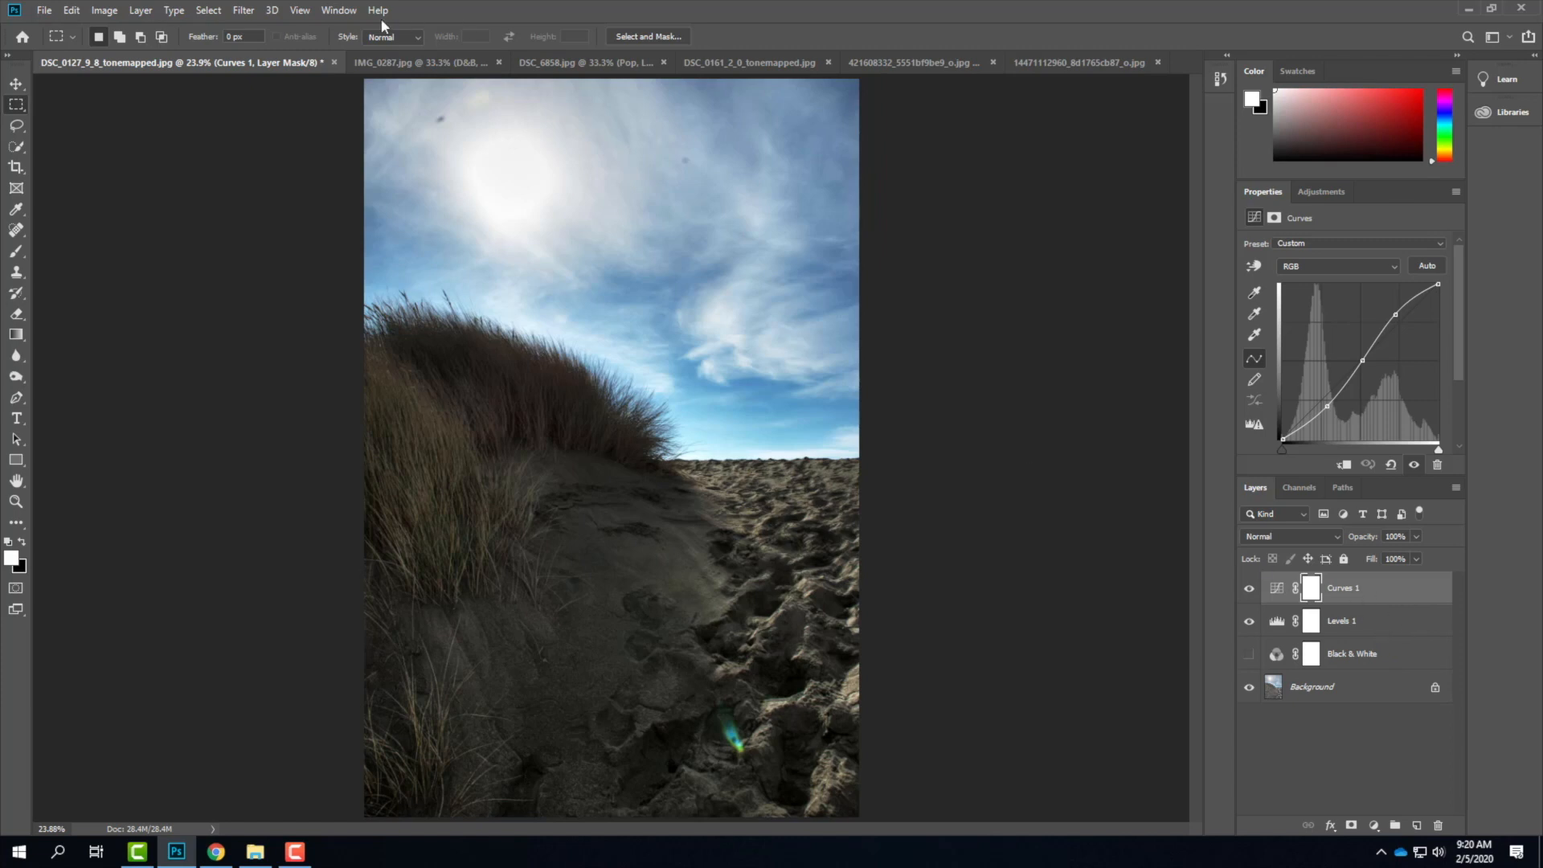
click(431, 66)
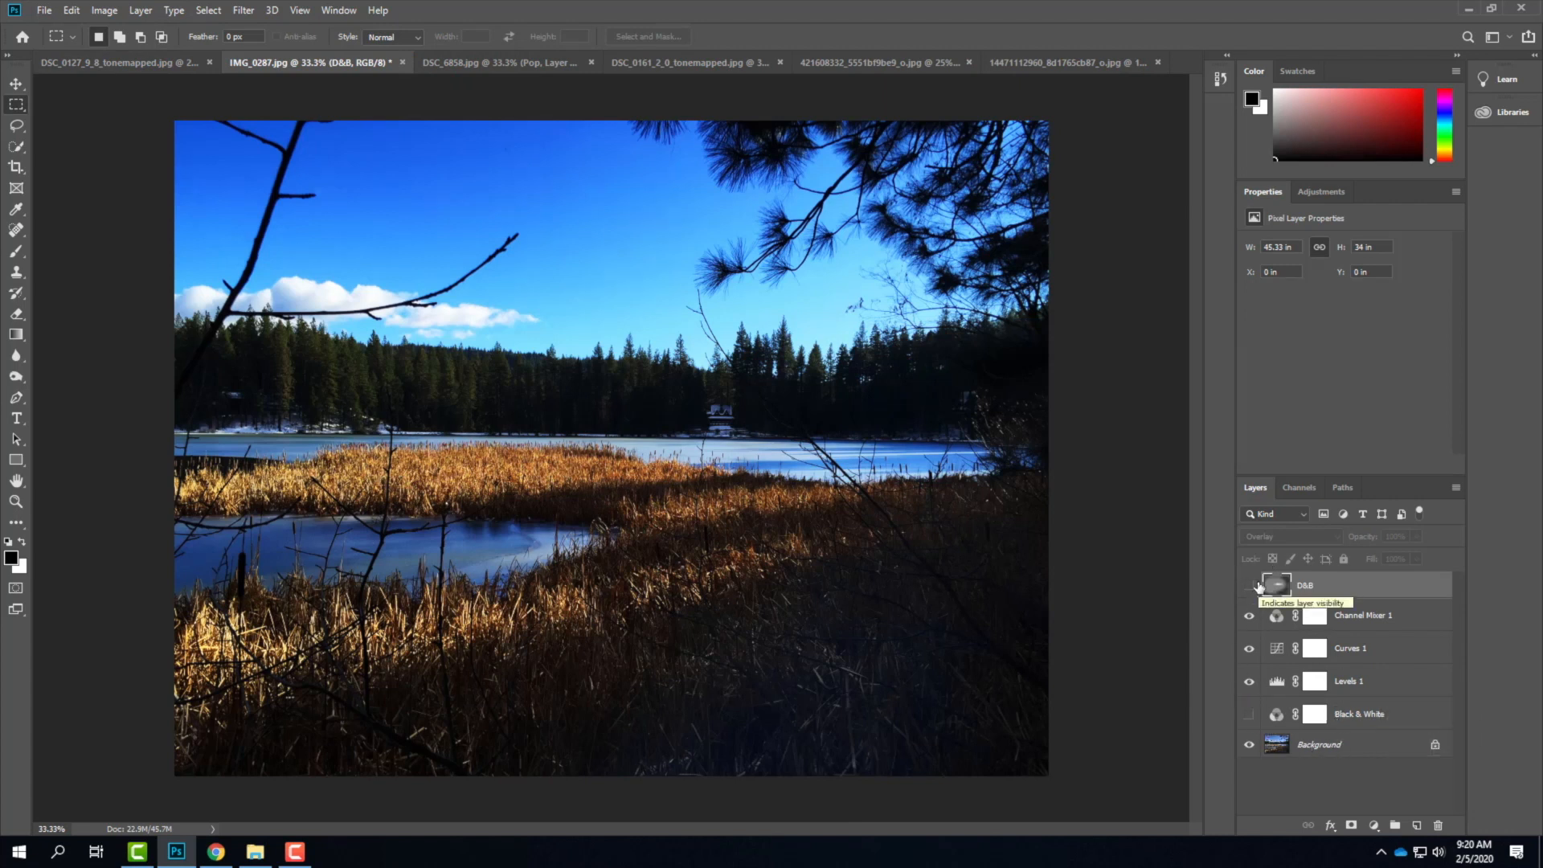
drag(1249, 585, 1250, 696)
click(1248, 679)
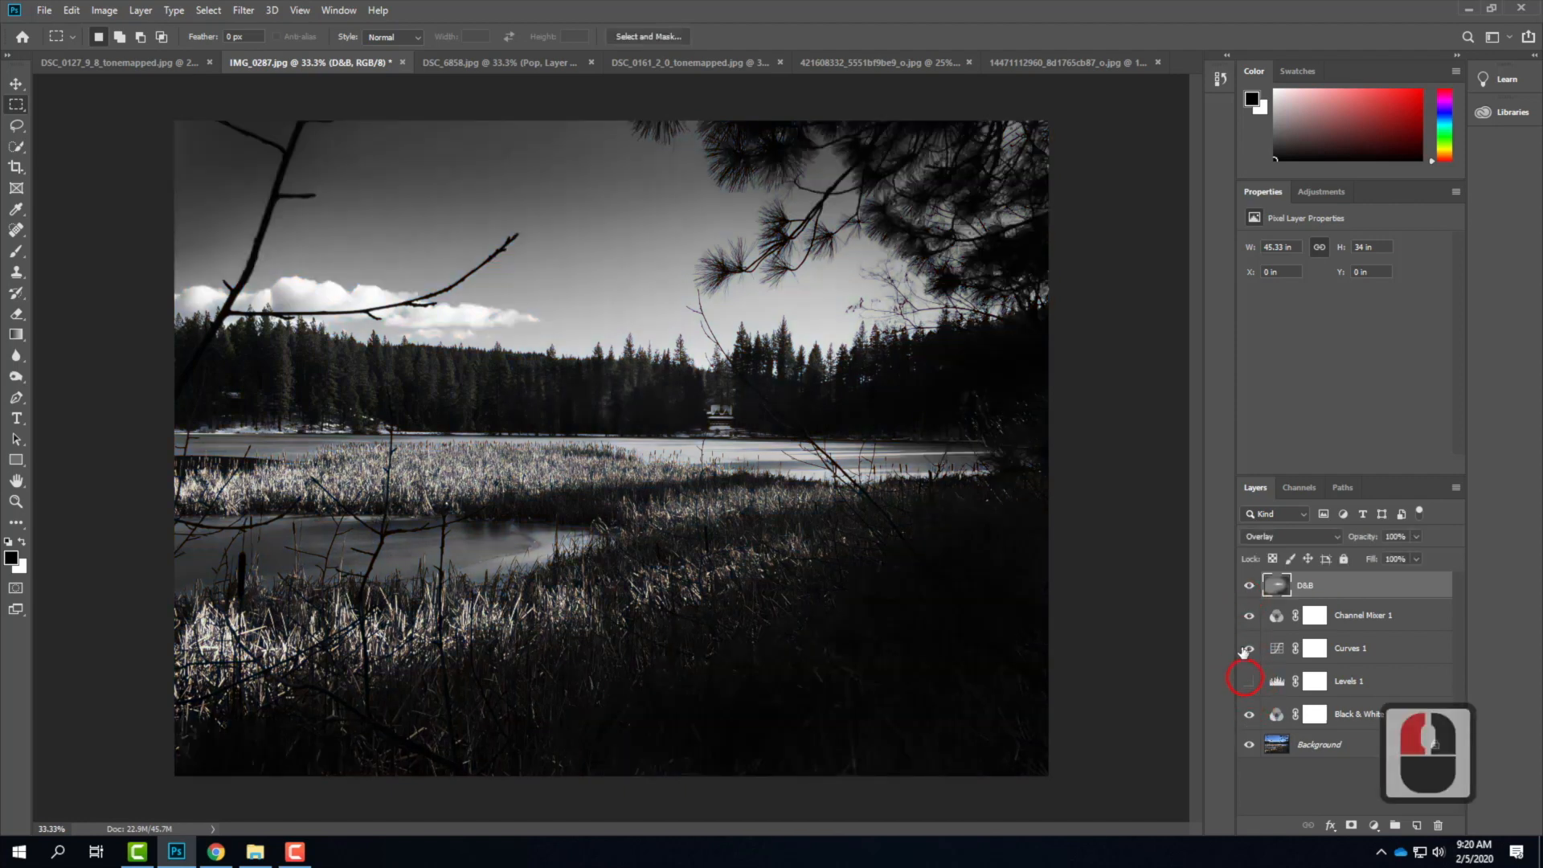
click(1248, 646)
click(1248, 613)
click(1246, 589)
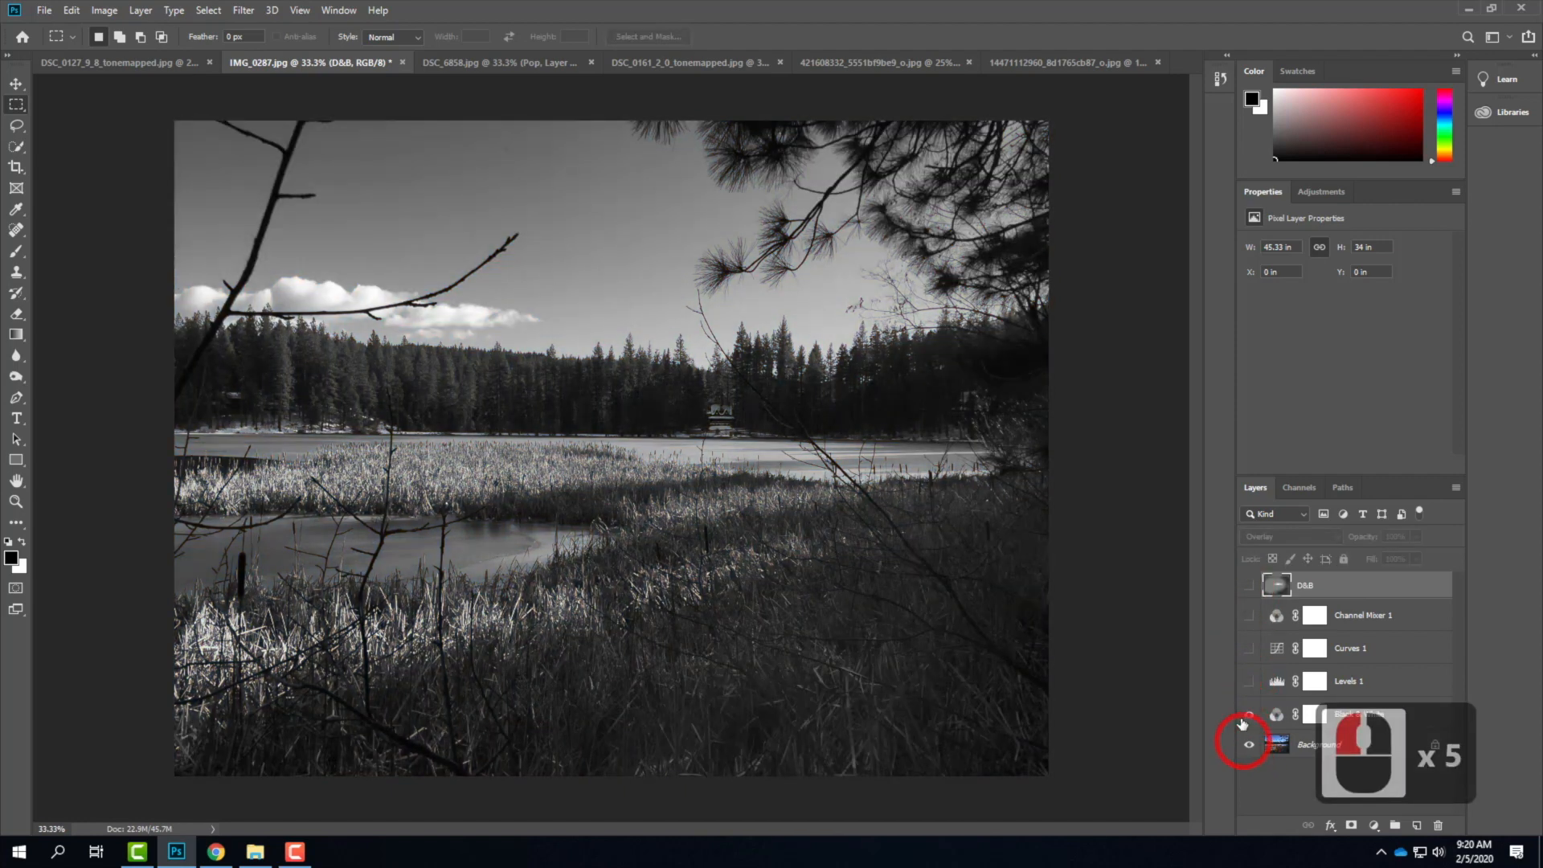
click(1245, 715)
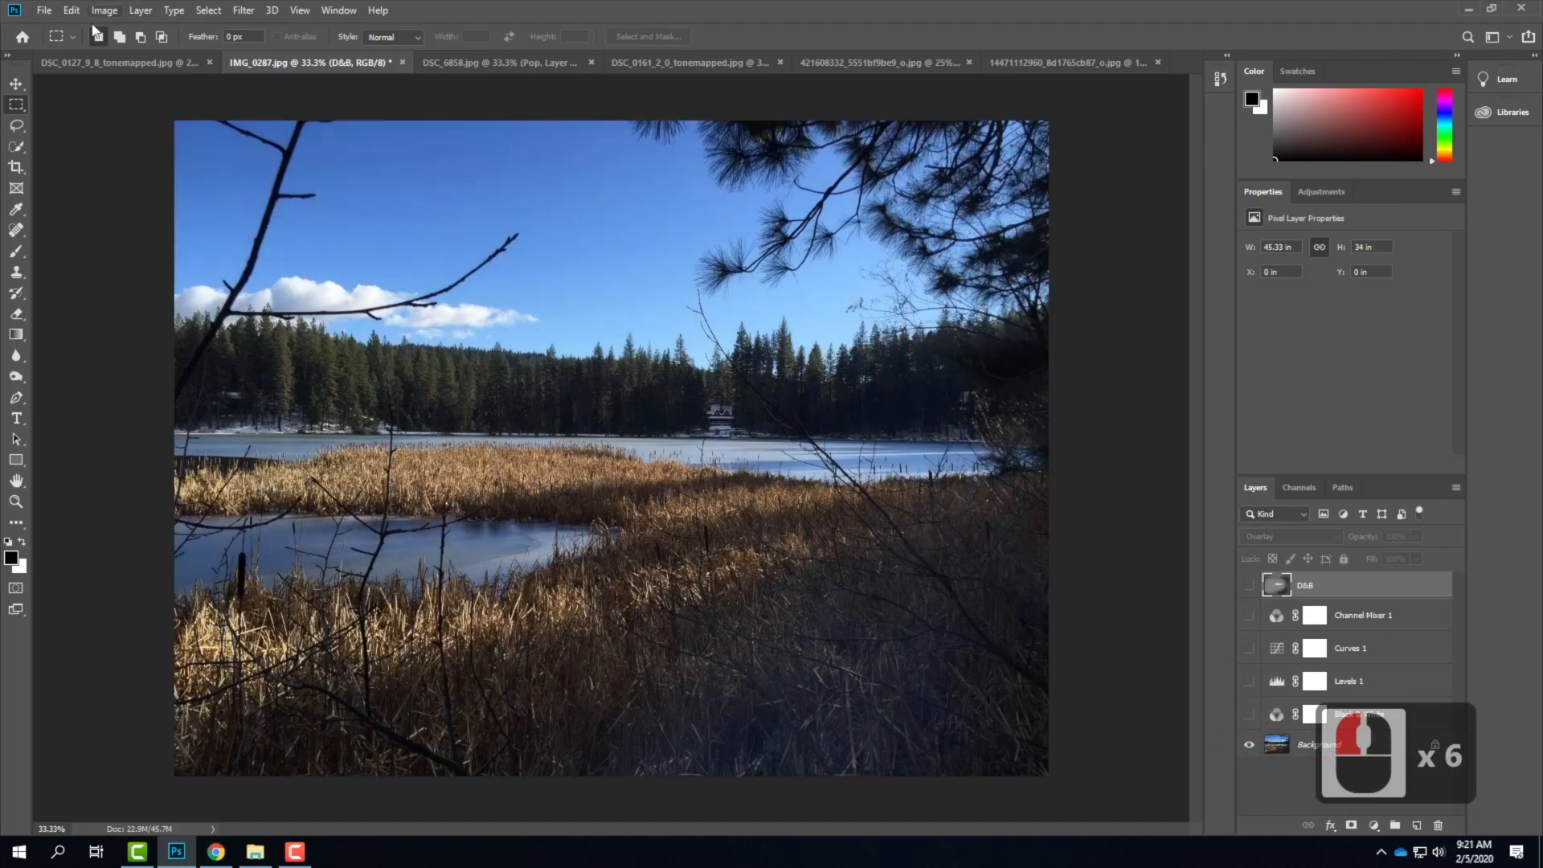
Open the Export As settings for the IMG_0287 photo and set the image width to 1000 px with proportional height.
click(44, 11)
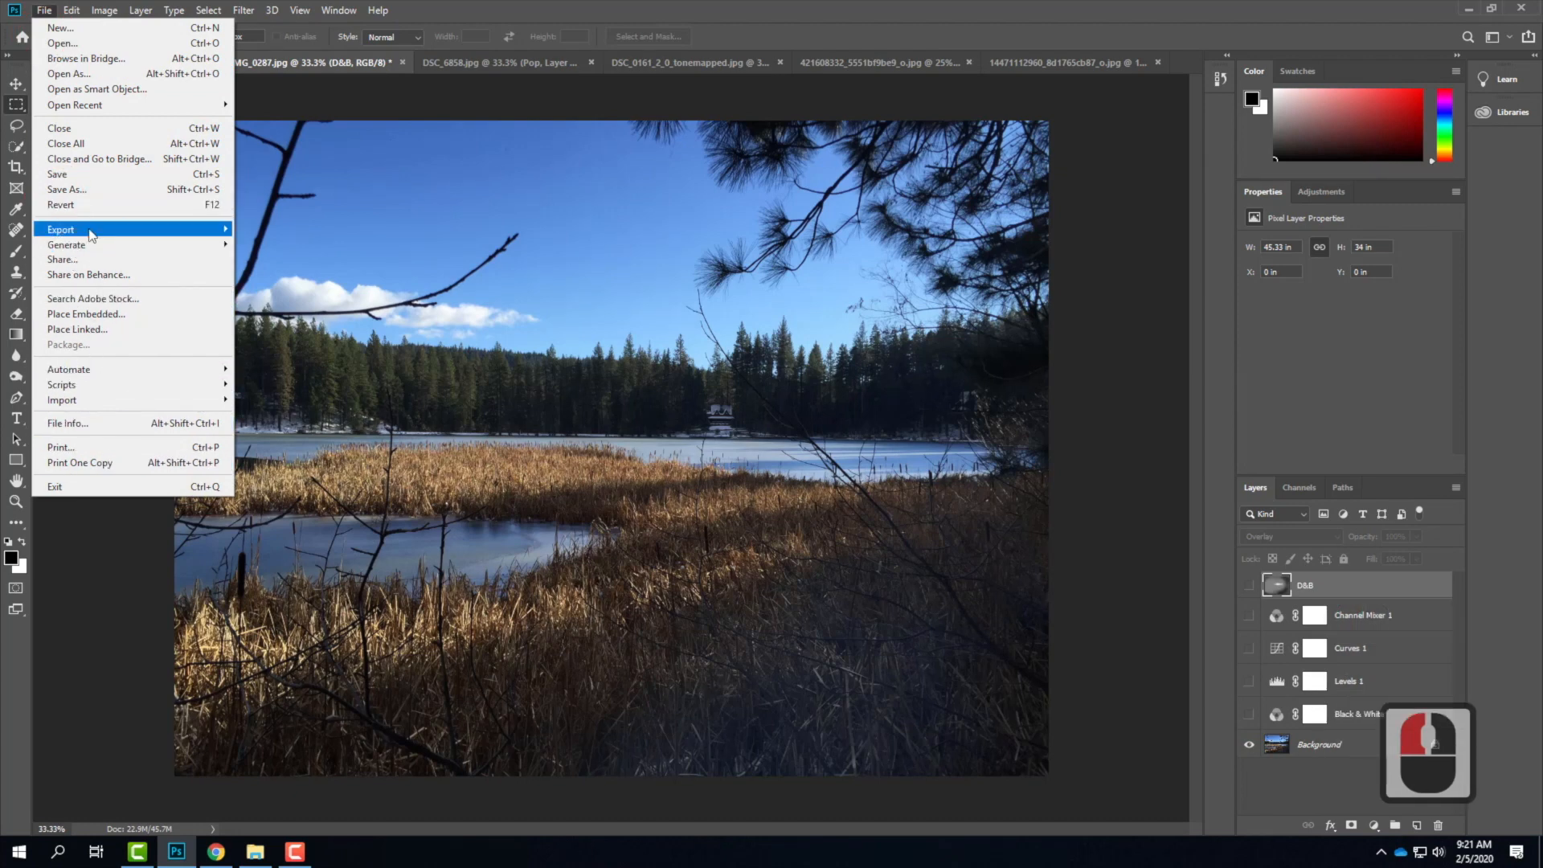
mouse_move(98, 229)
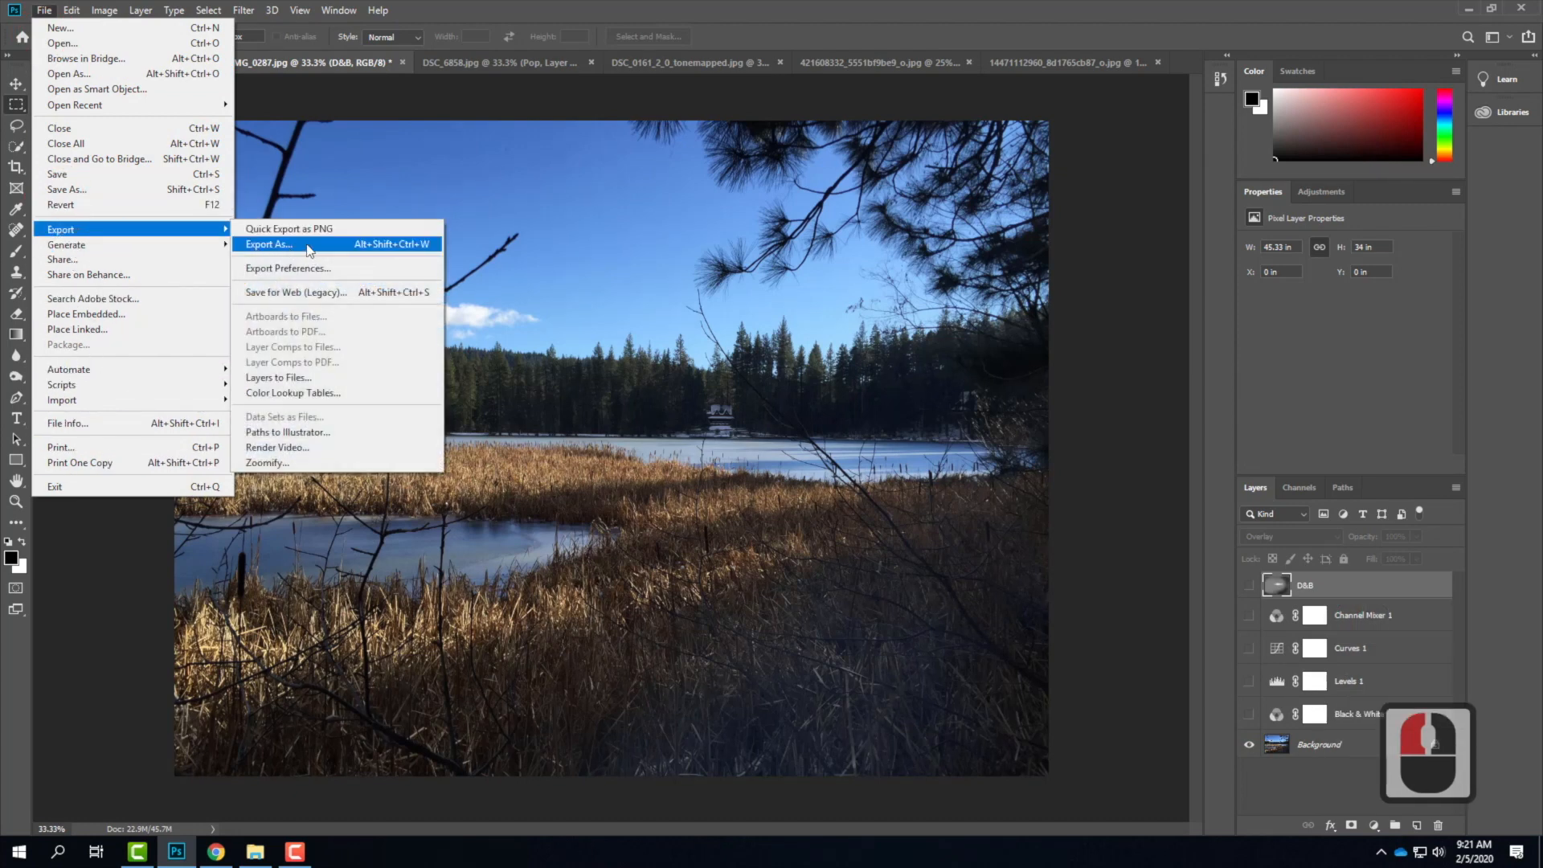
click(308, 246)
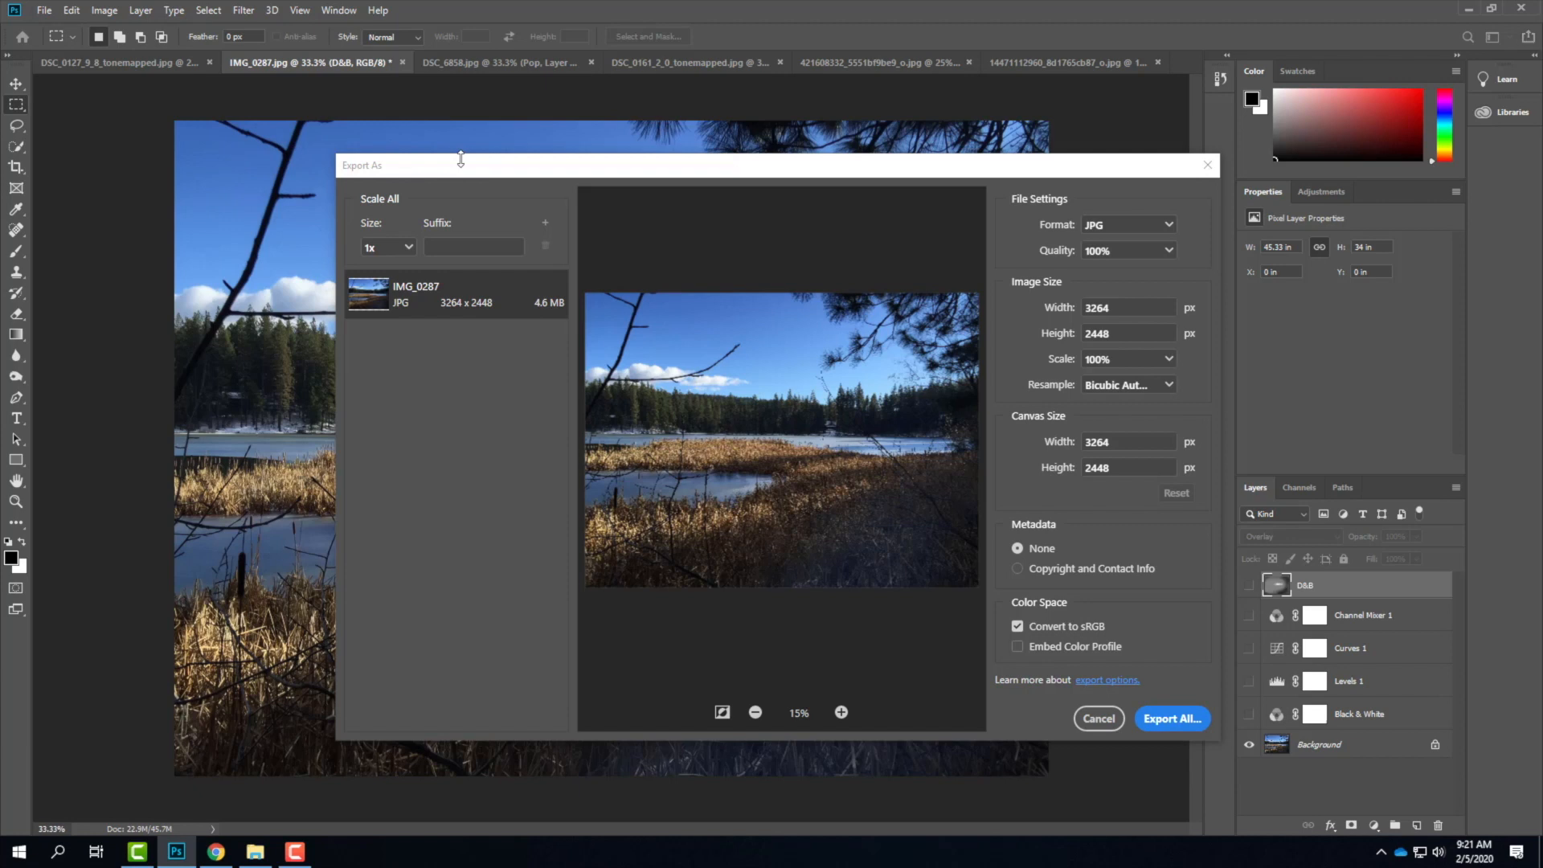
drag(683, 162, 568, 148)
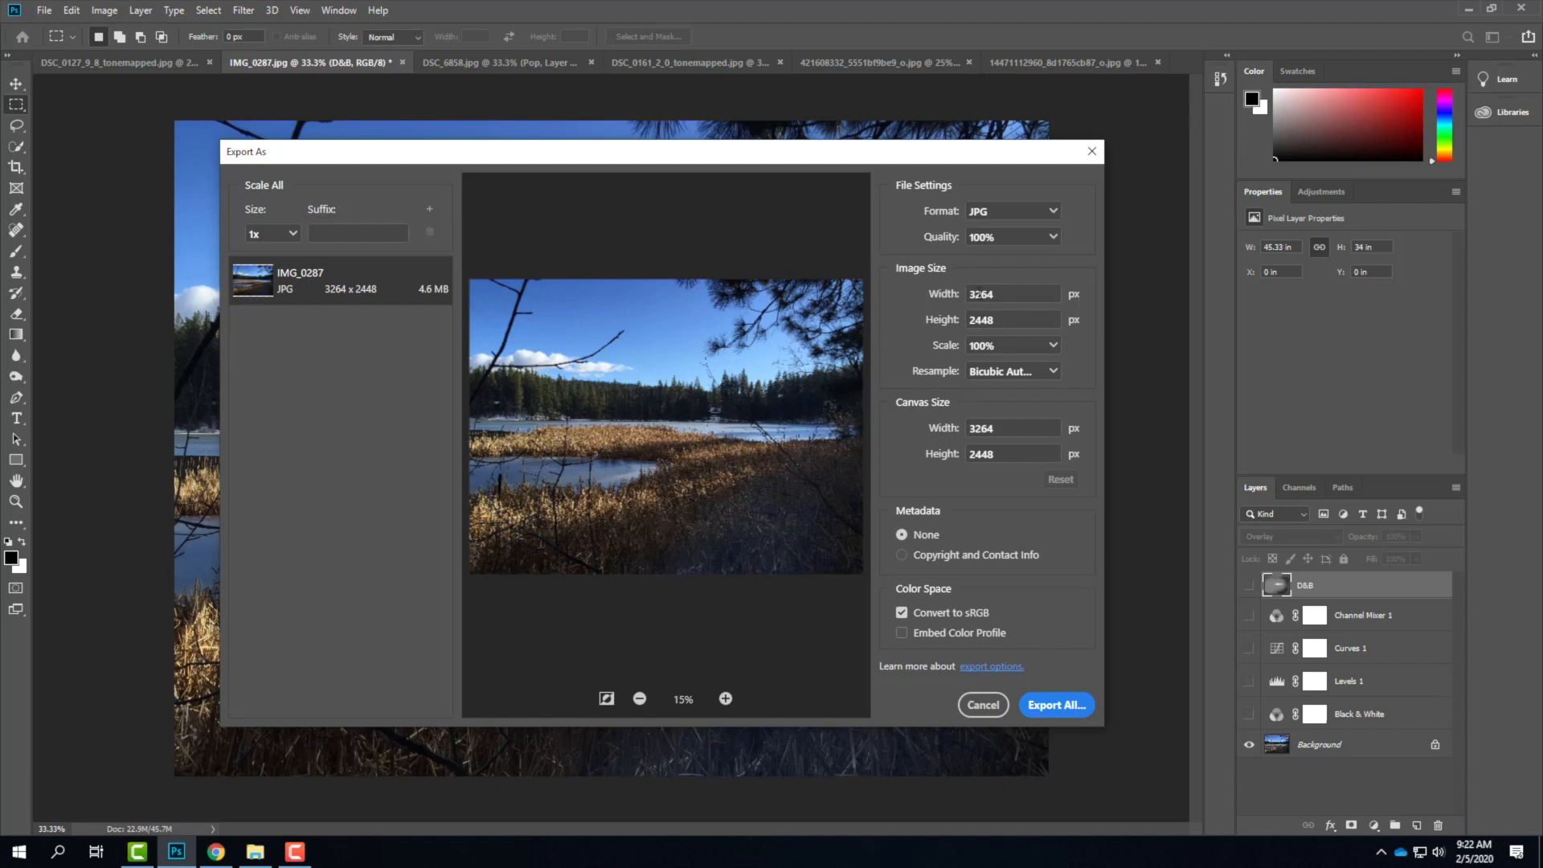
click(923, 289)
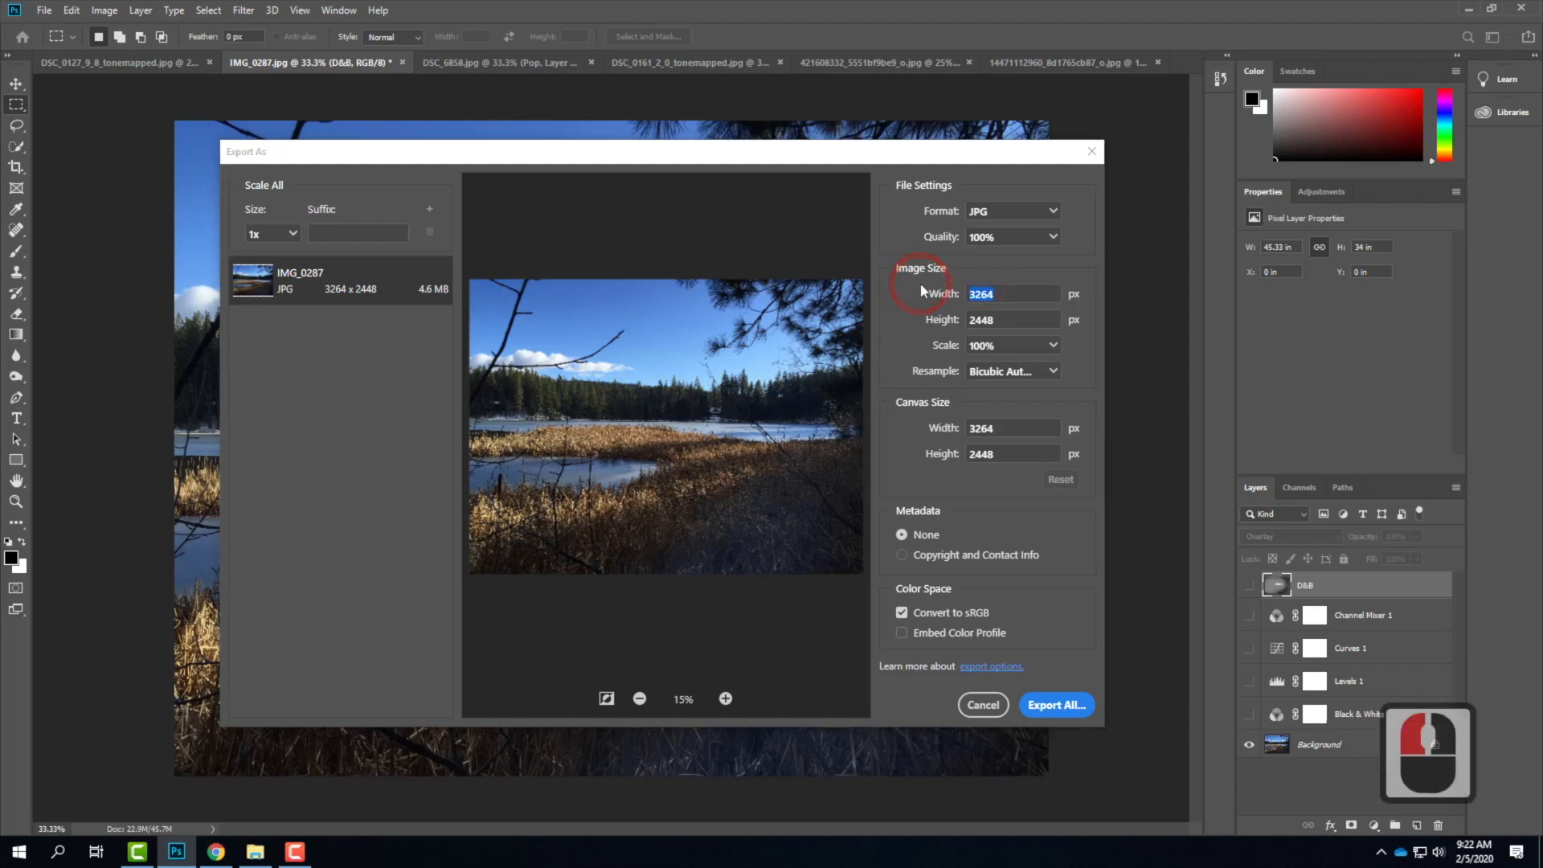
text(1000)
click(1032, 320)
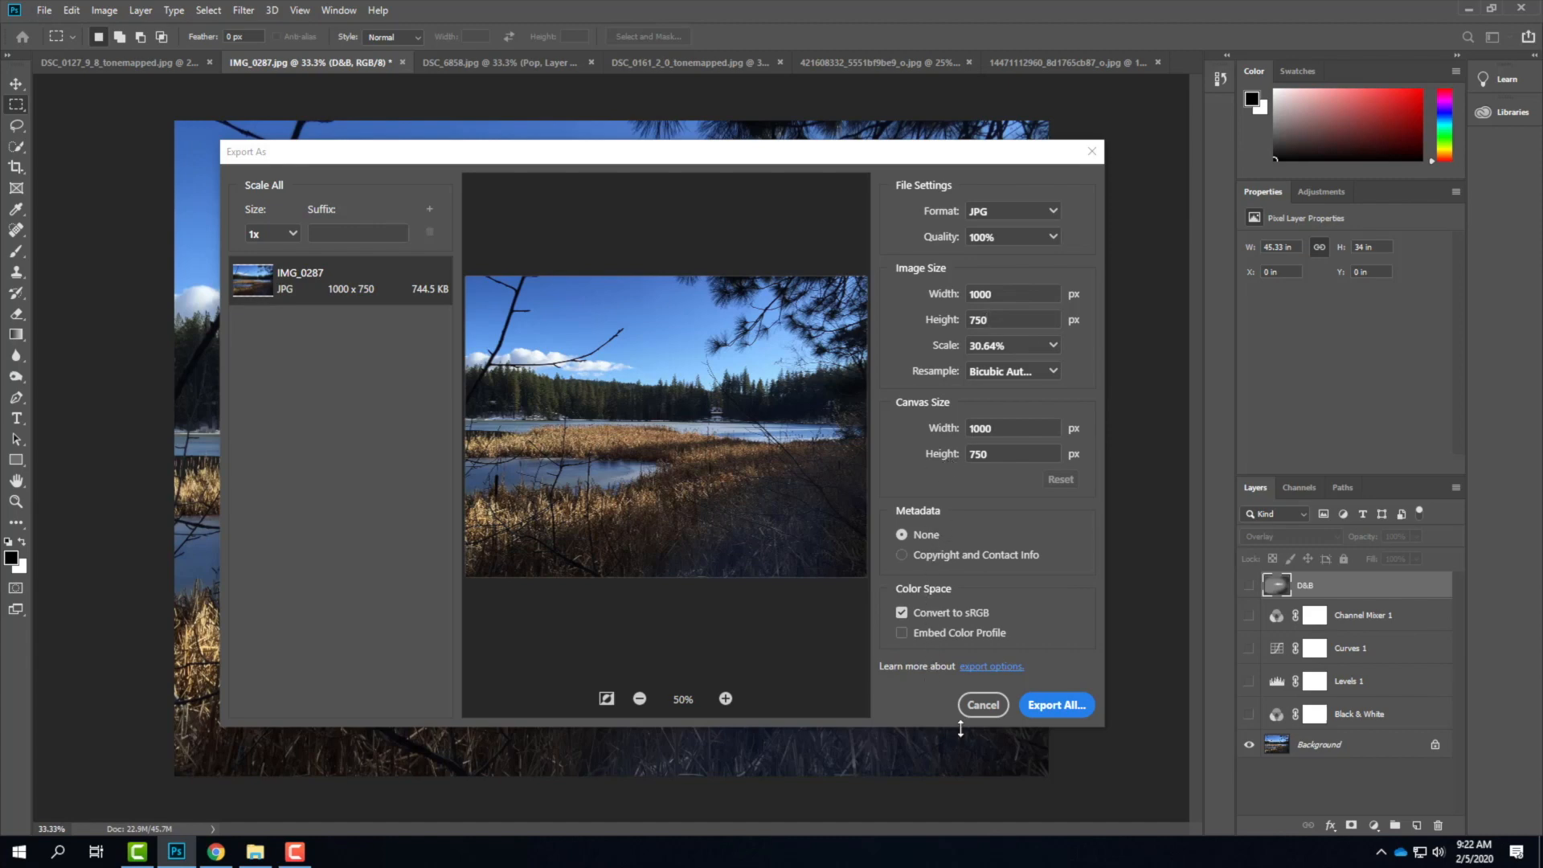
Start exporting the lake photo and create and open a new folder named S2020 inside the Ex104 folder.
click(1077, 706)
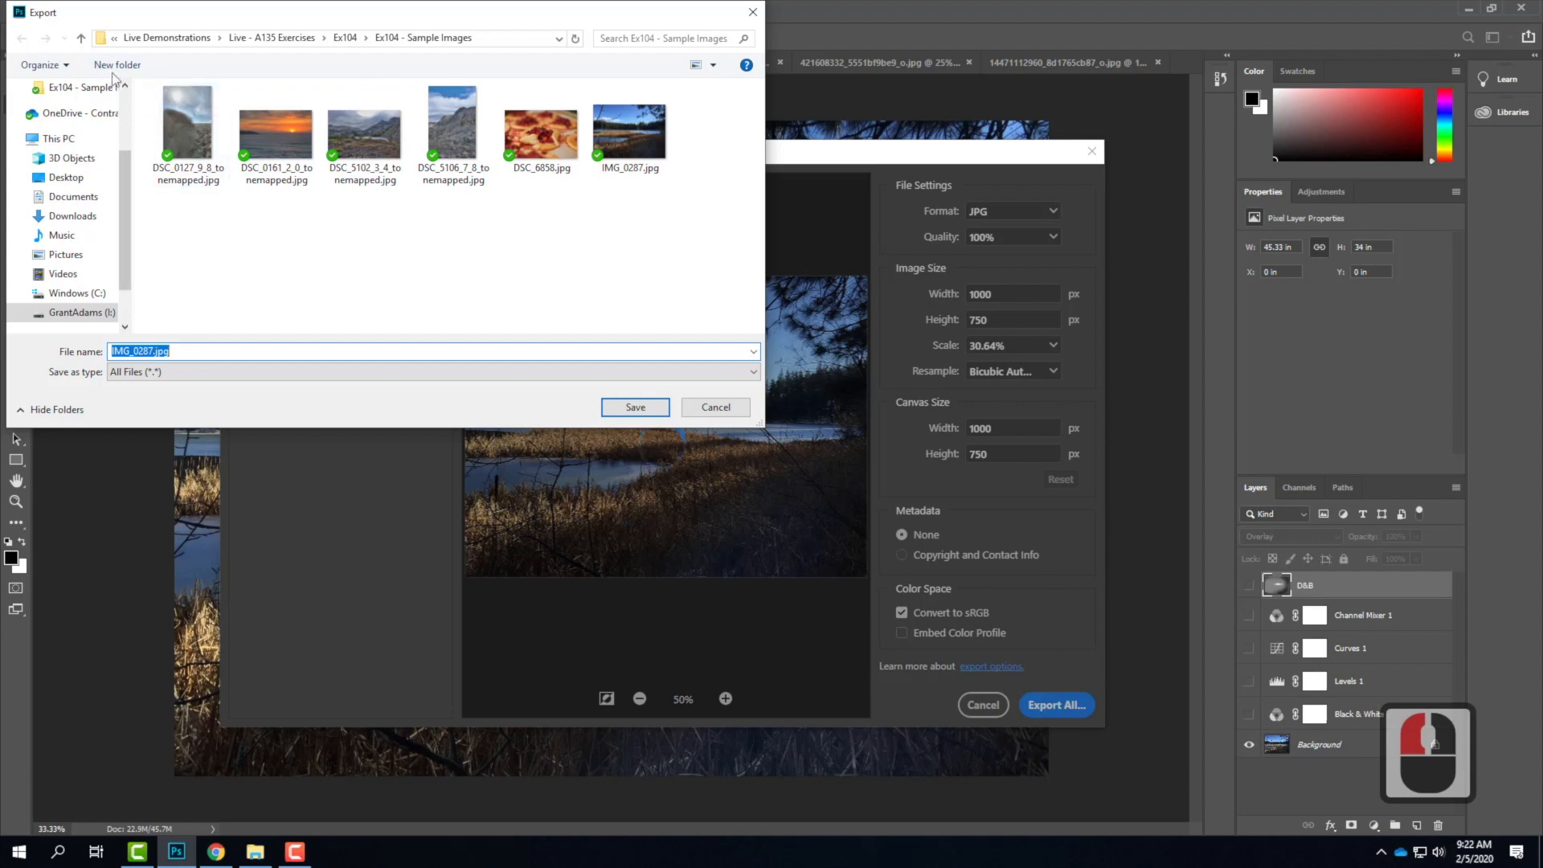
click(347, 38)
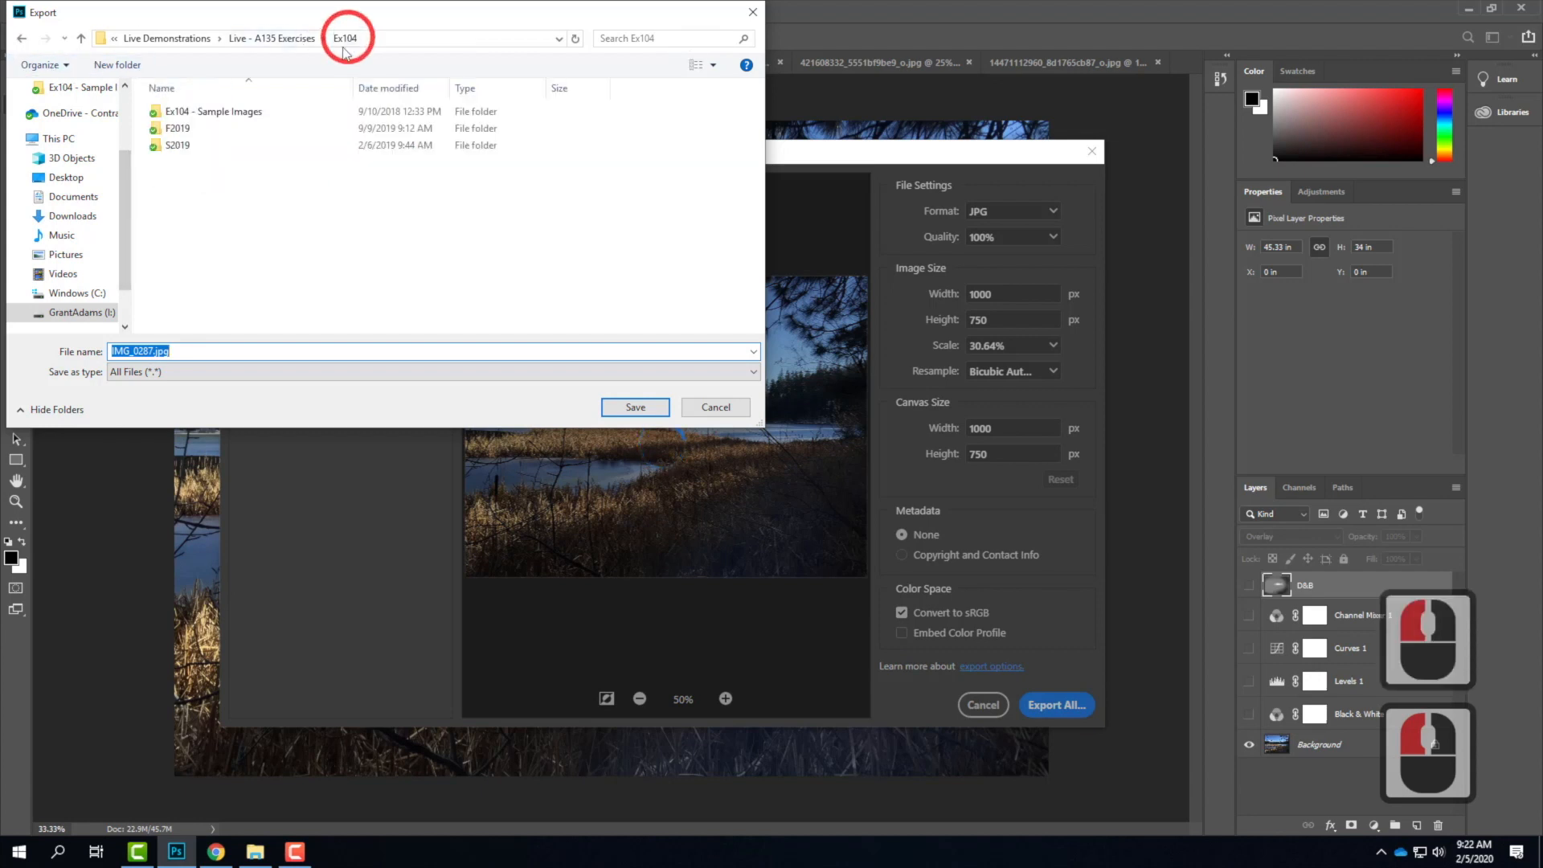
click(120, 65)
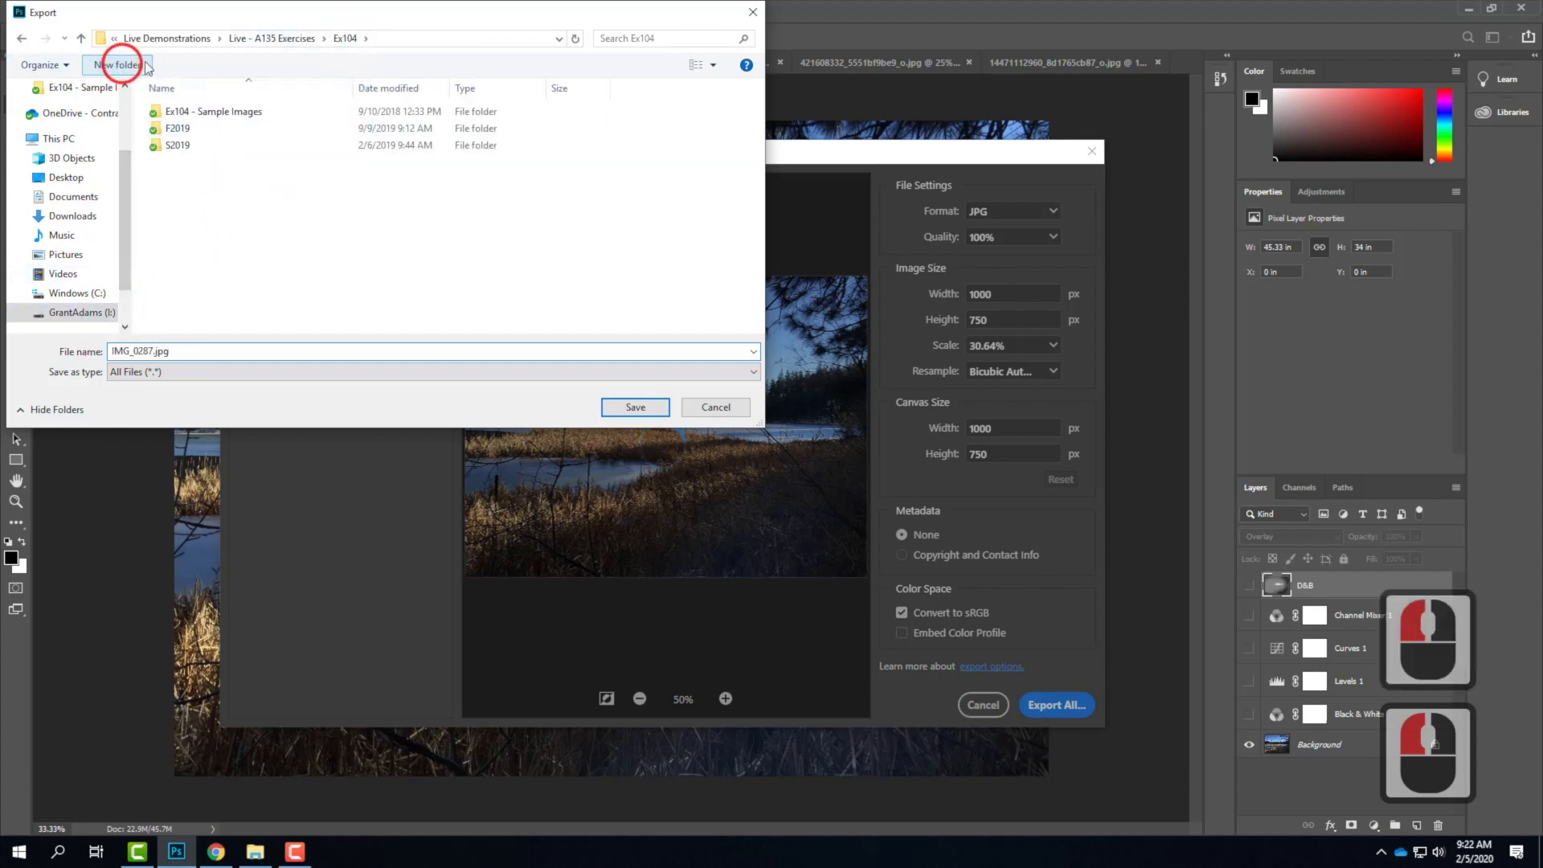
text(S2020)
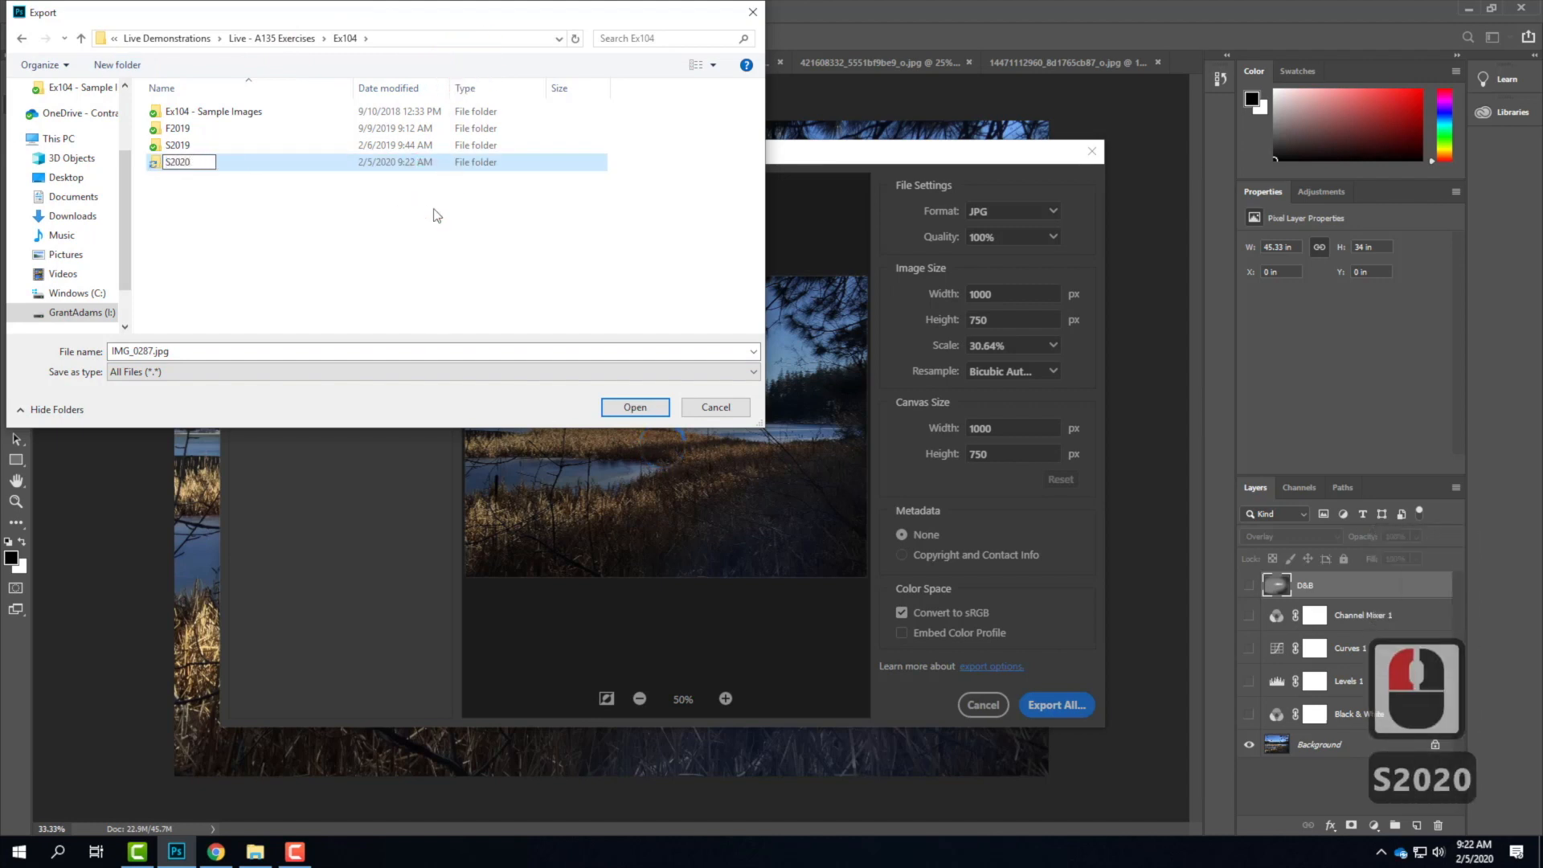
key(Return)
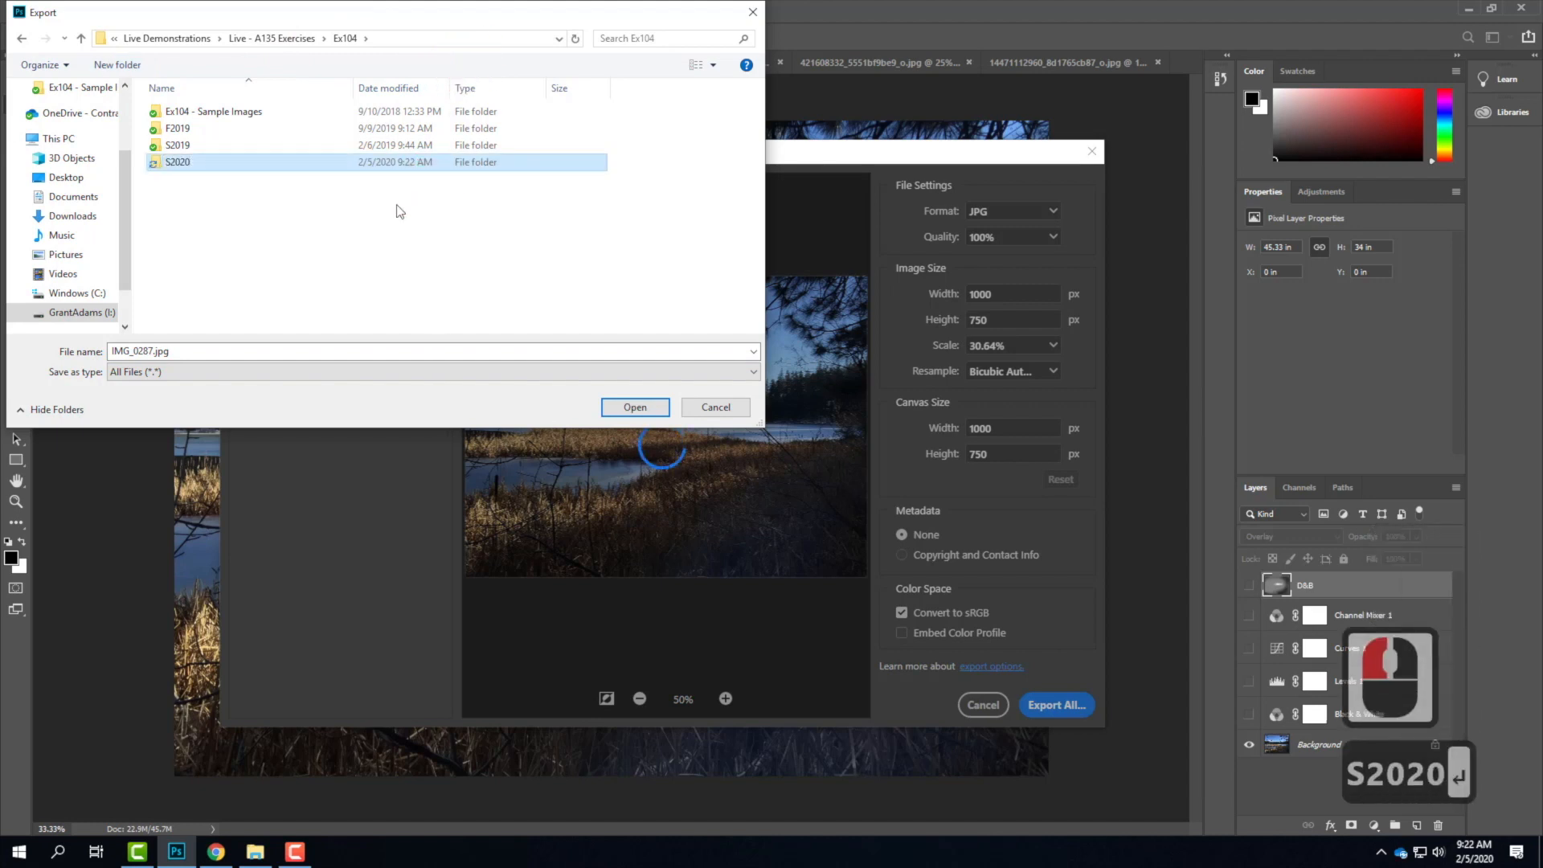
double_click(236, 163)
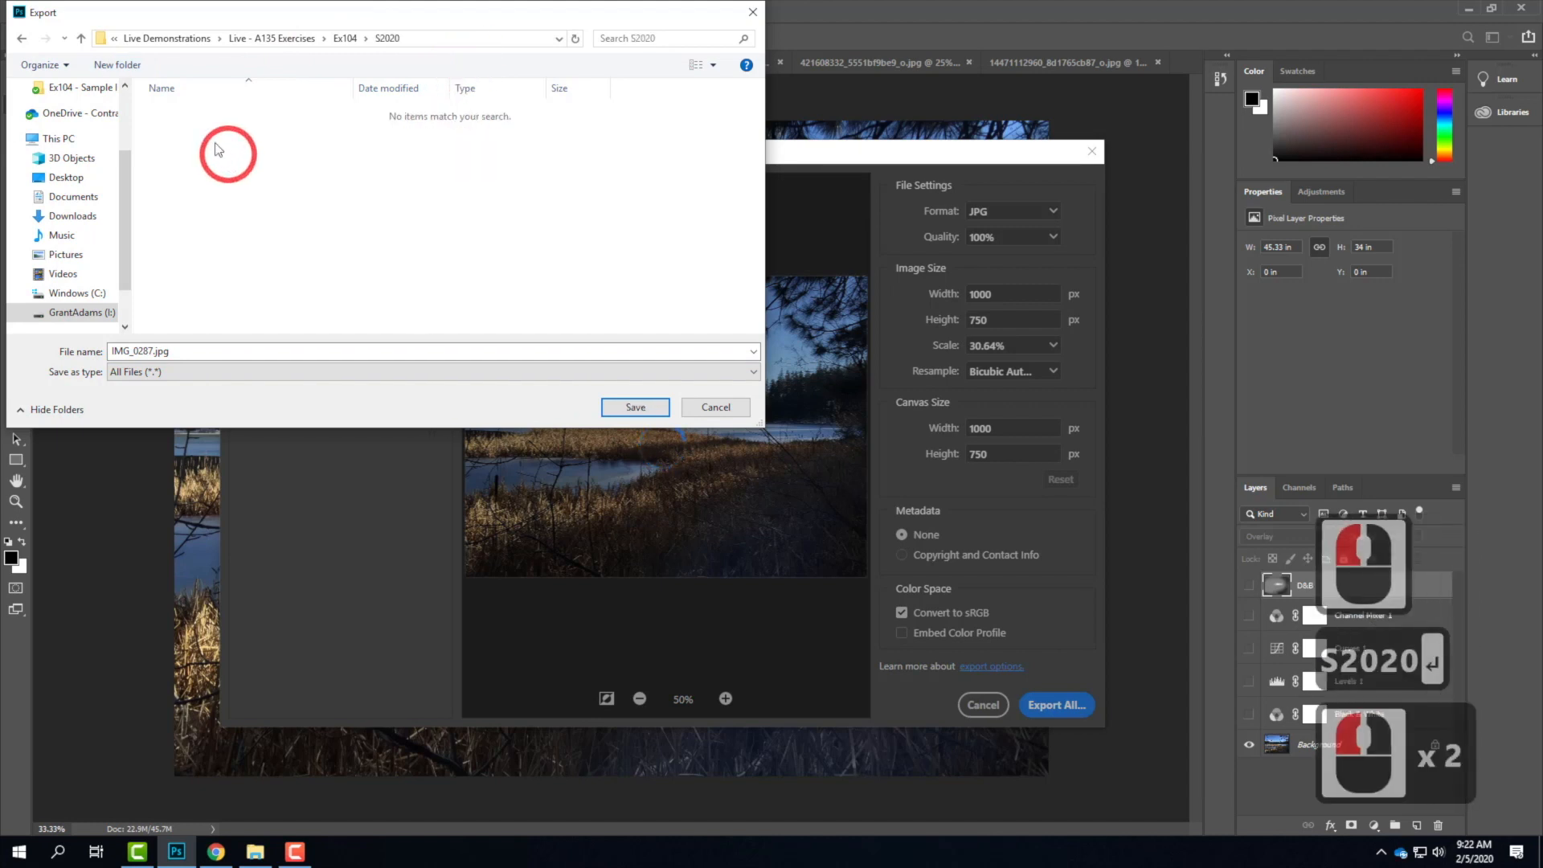
Name the export IMG_0287_original.jpg and save it in the S2020 folder.
click(153, 351)
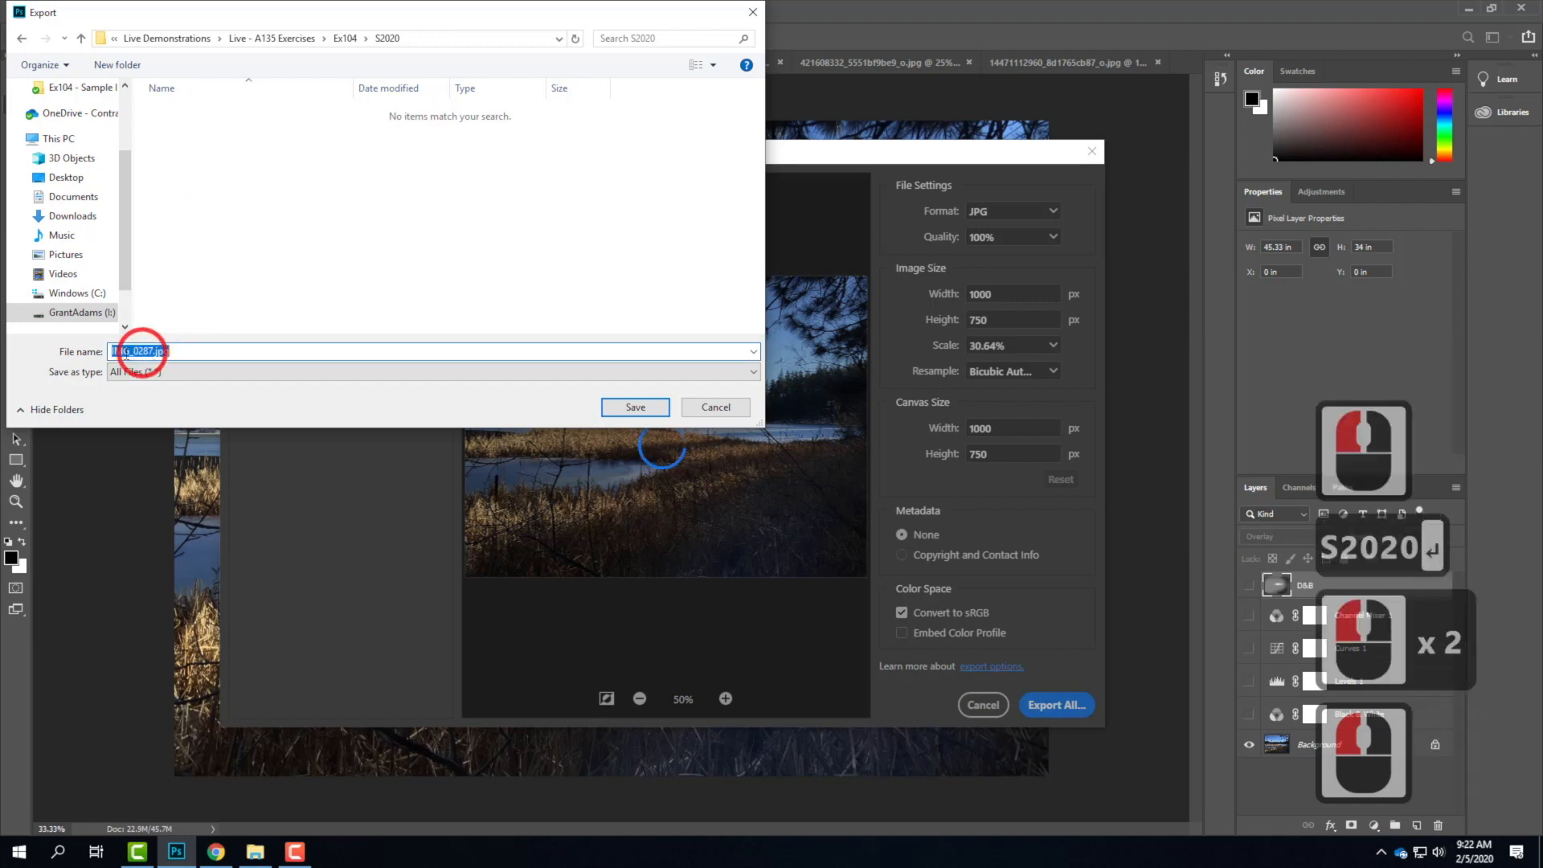
click(174, 351)
key(Left)
key(Left)
key(Left)
key(Left)
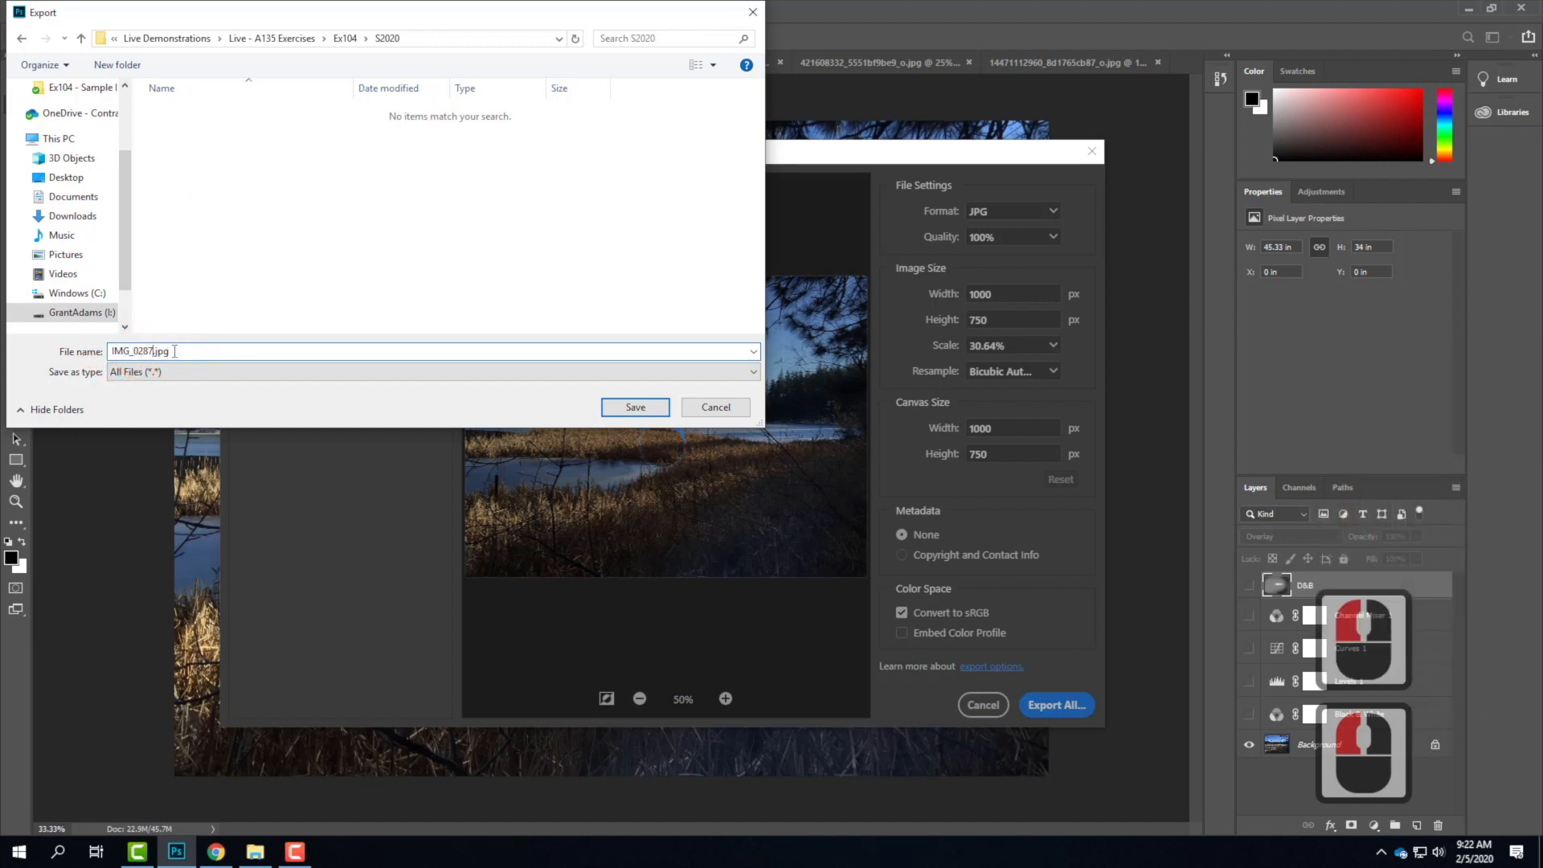
text(_original)
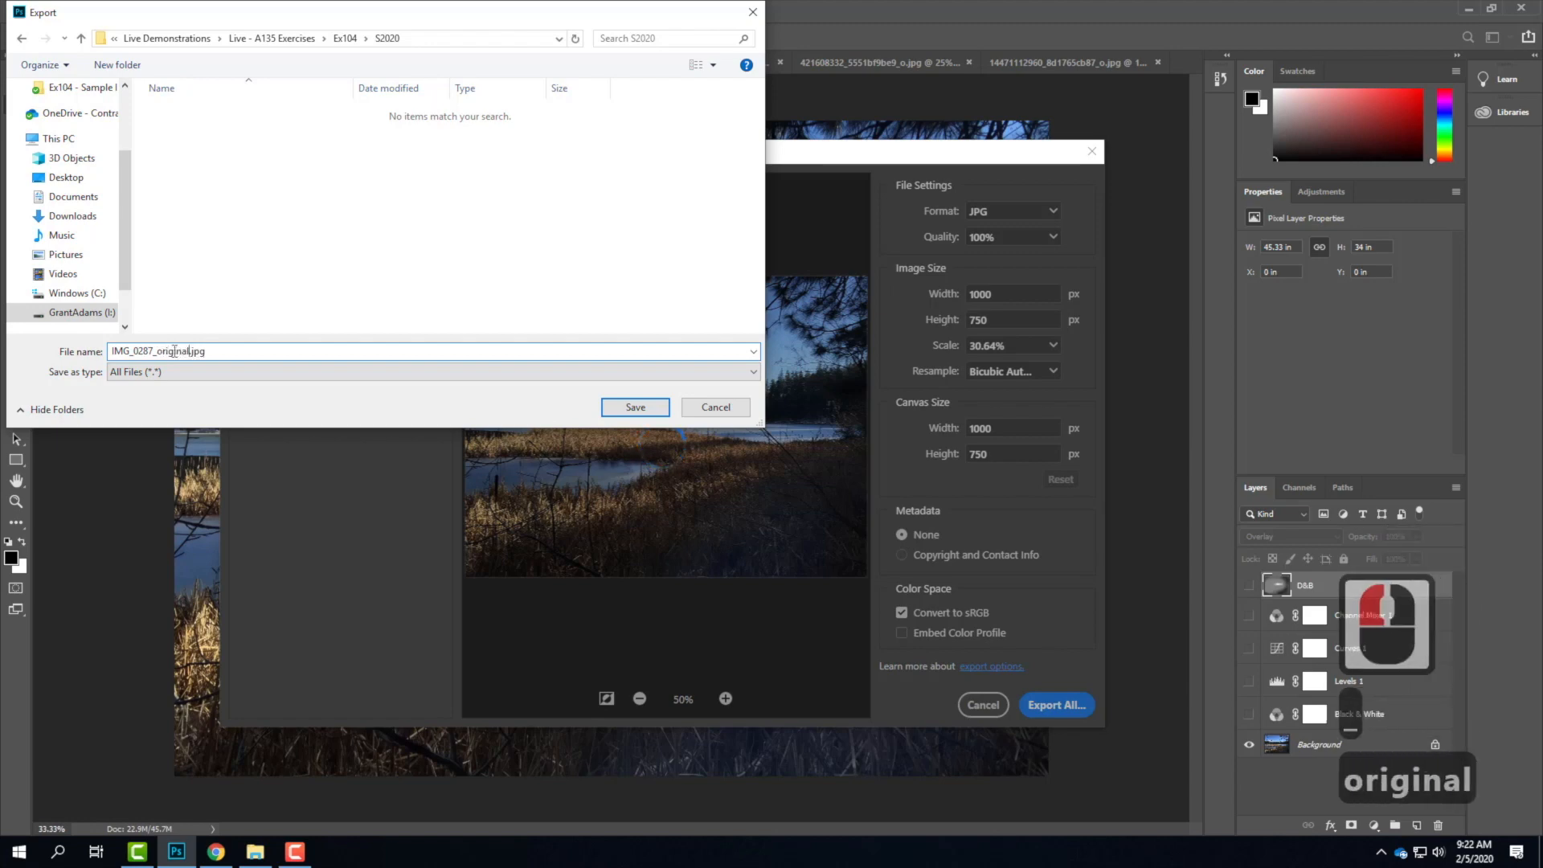
click(639, 405)
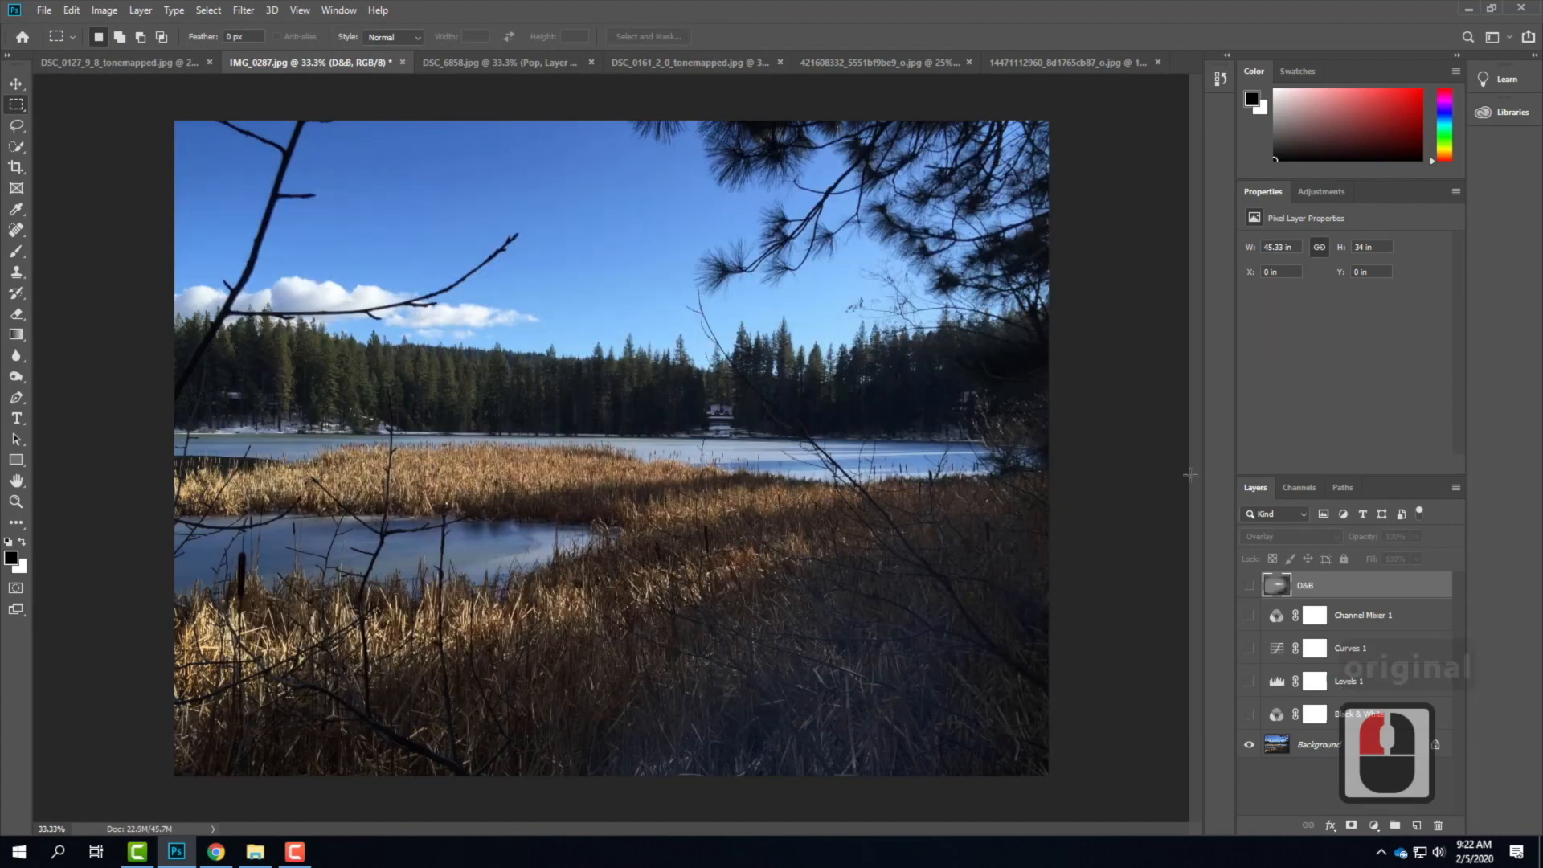
Show the Black & White adjustment layer and start a 1000 x 750 px JPG export of the photo.
click(1249, 716)
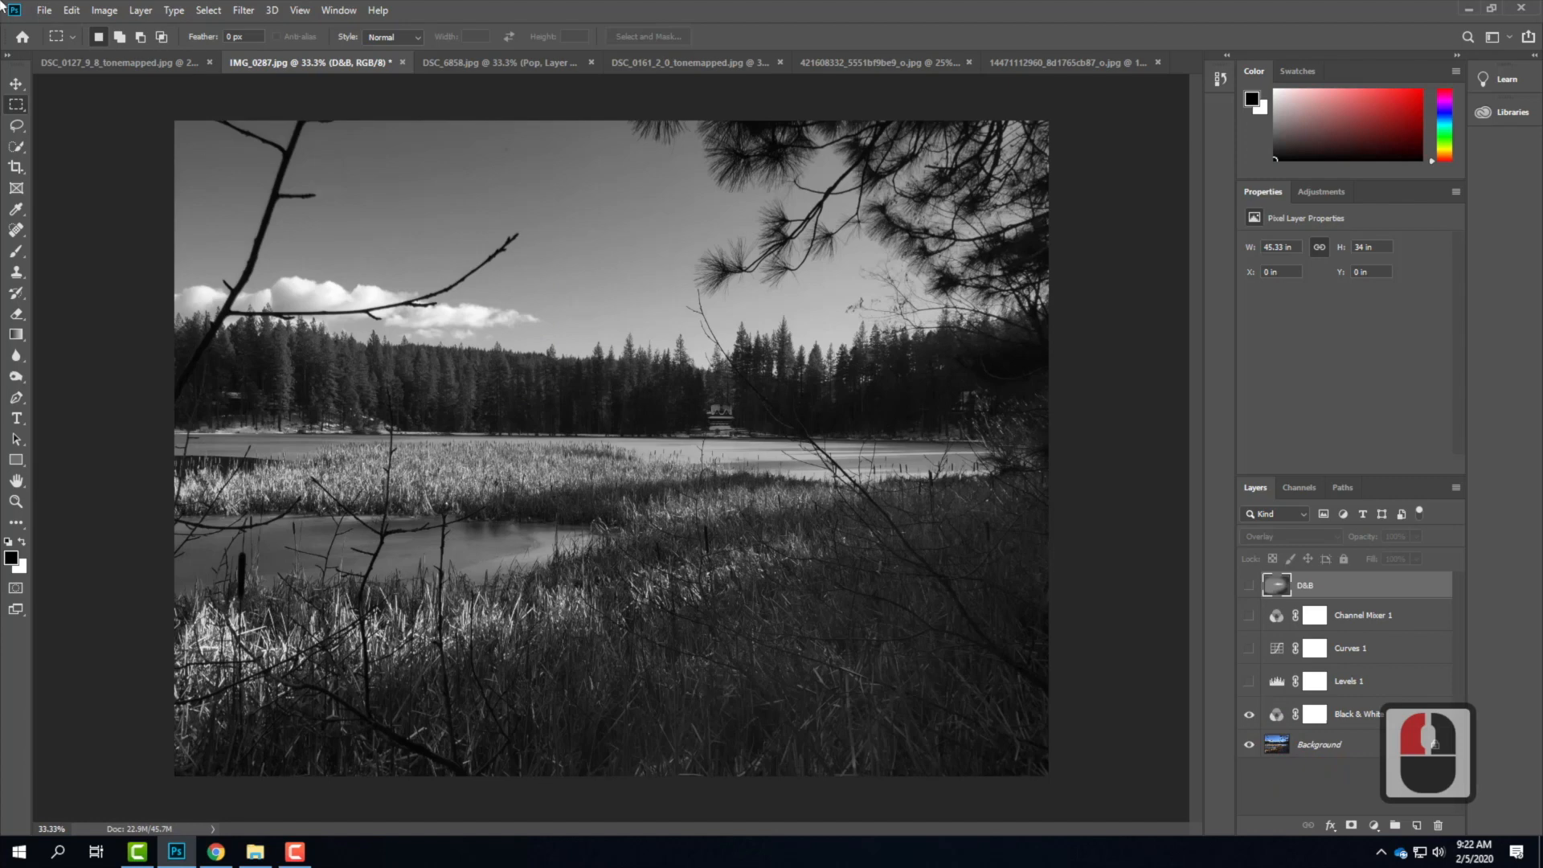
click(43, 11)
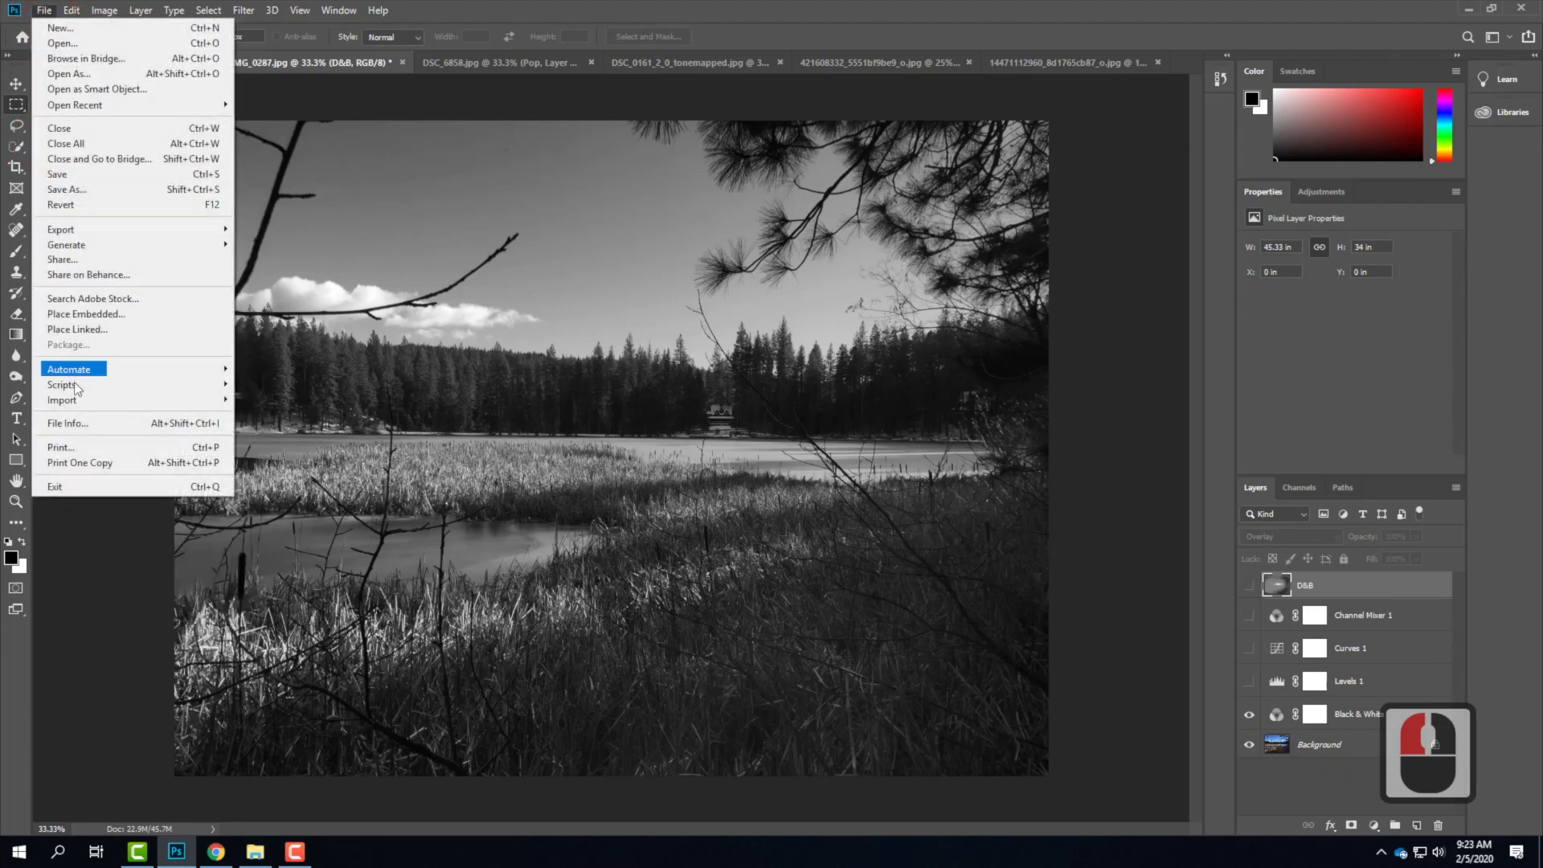
mouse_move(80, 233)
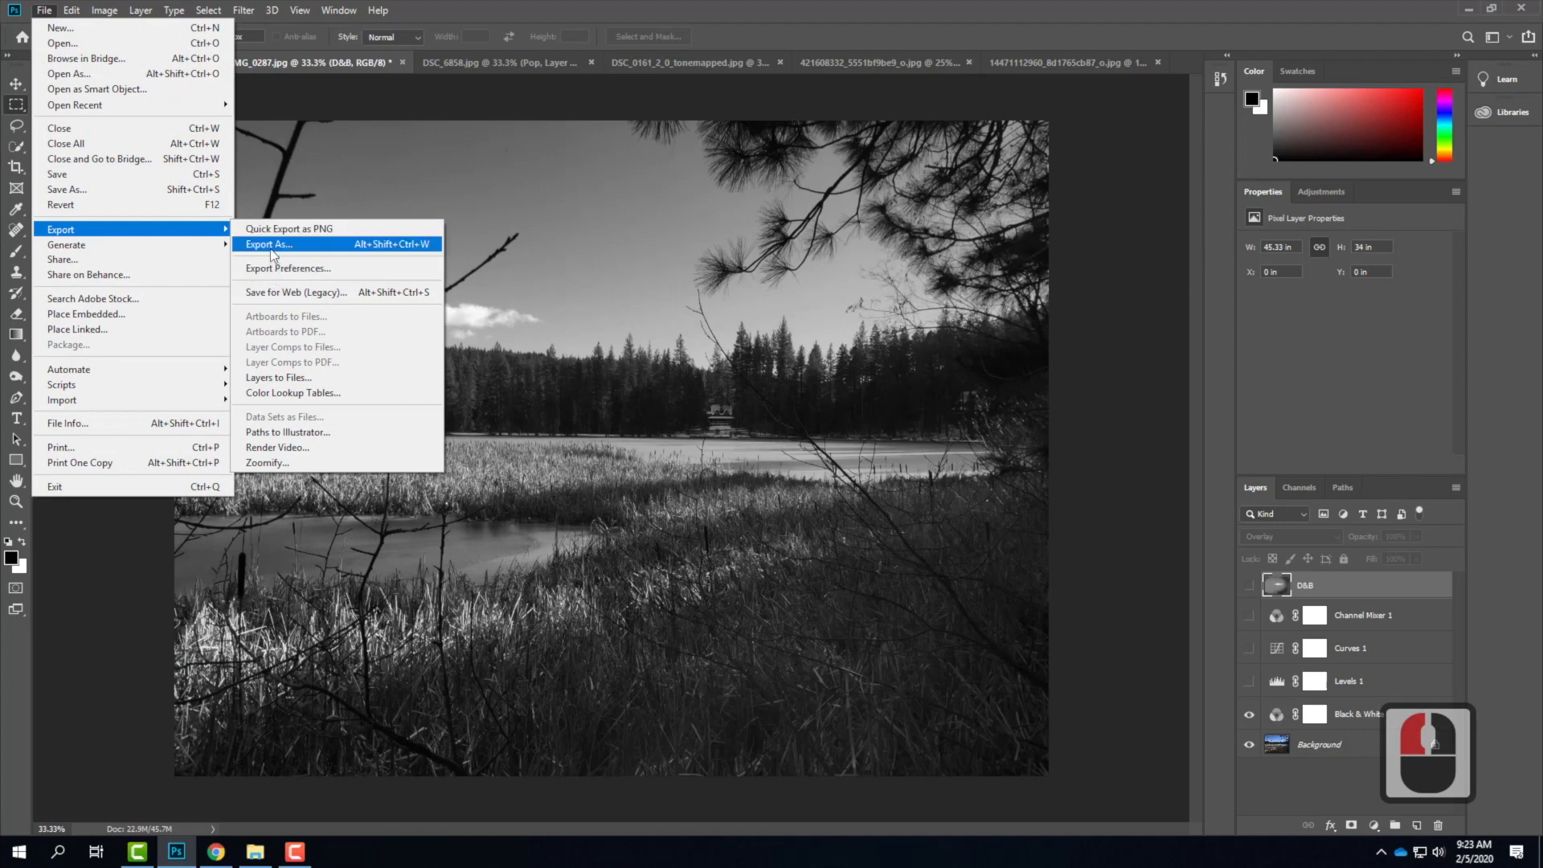
click(270, 250)
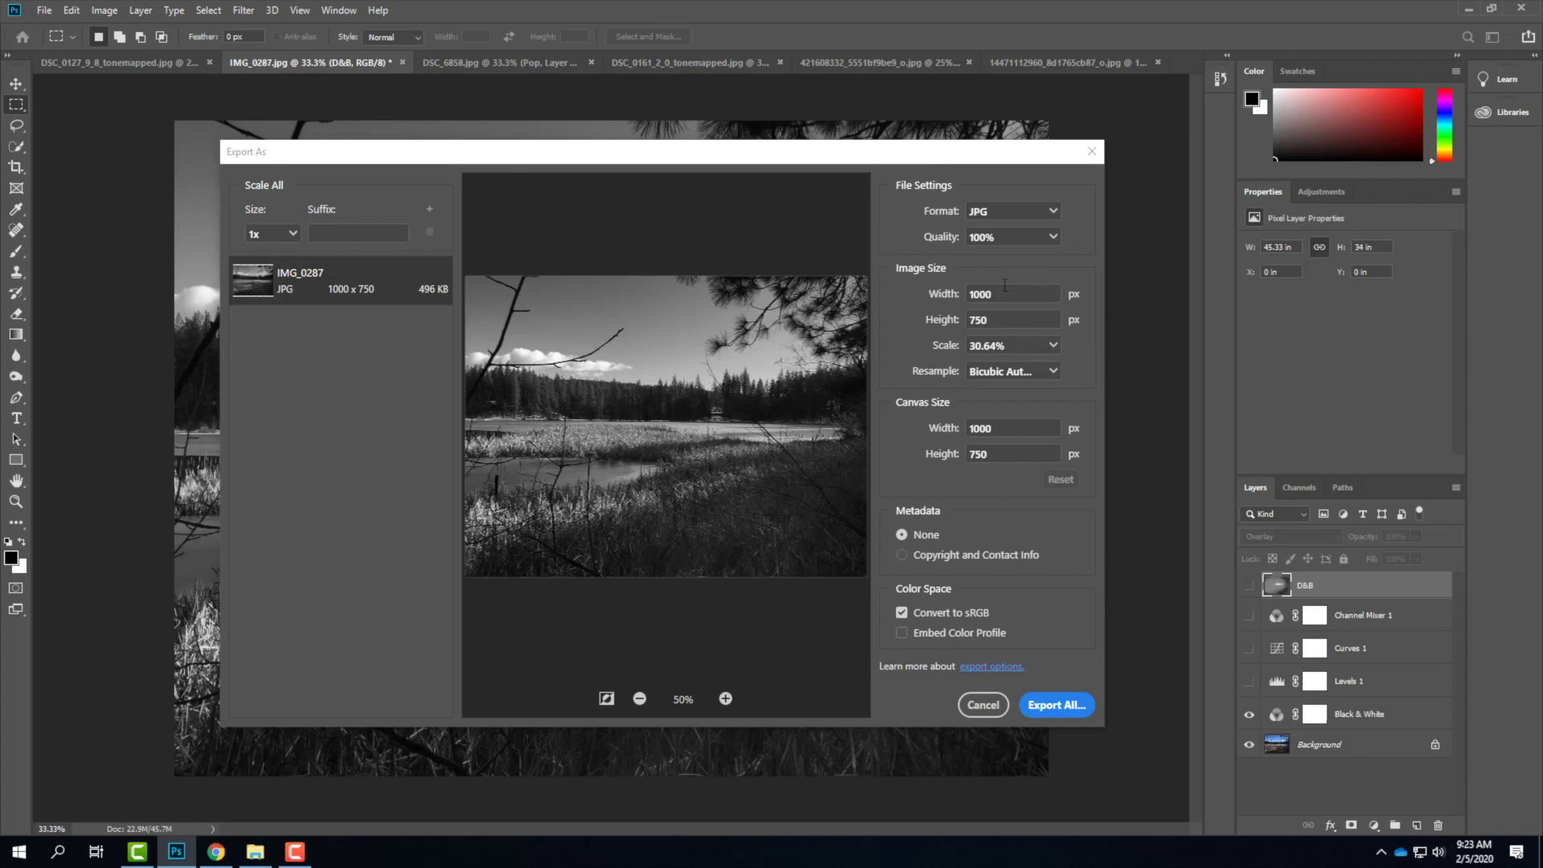
click(1059, 707)
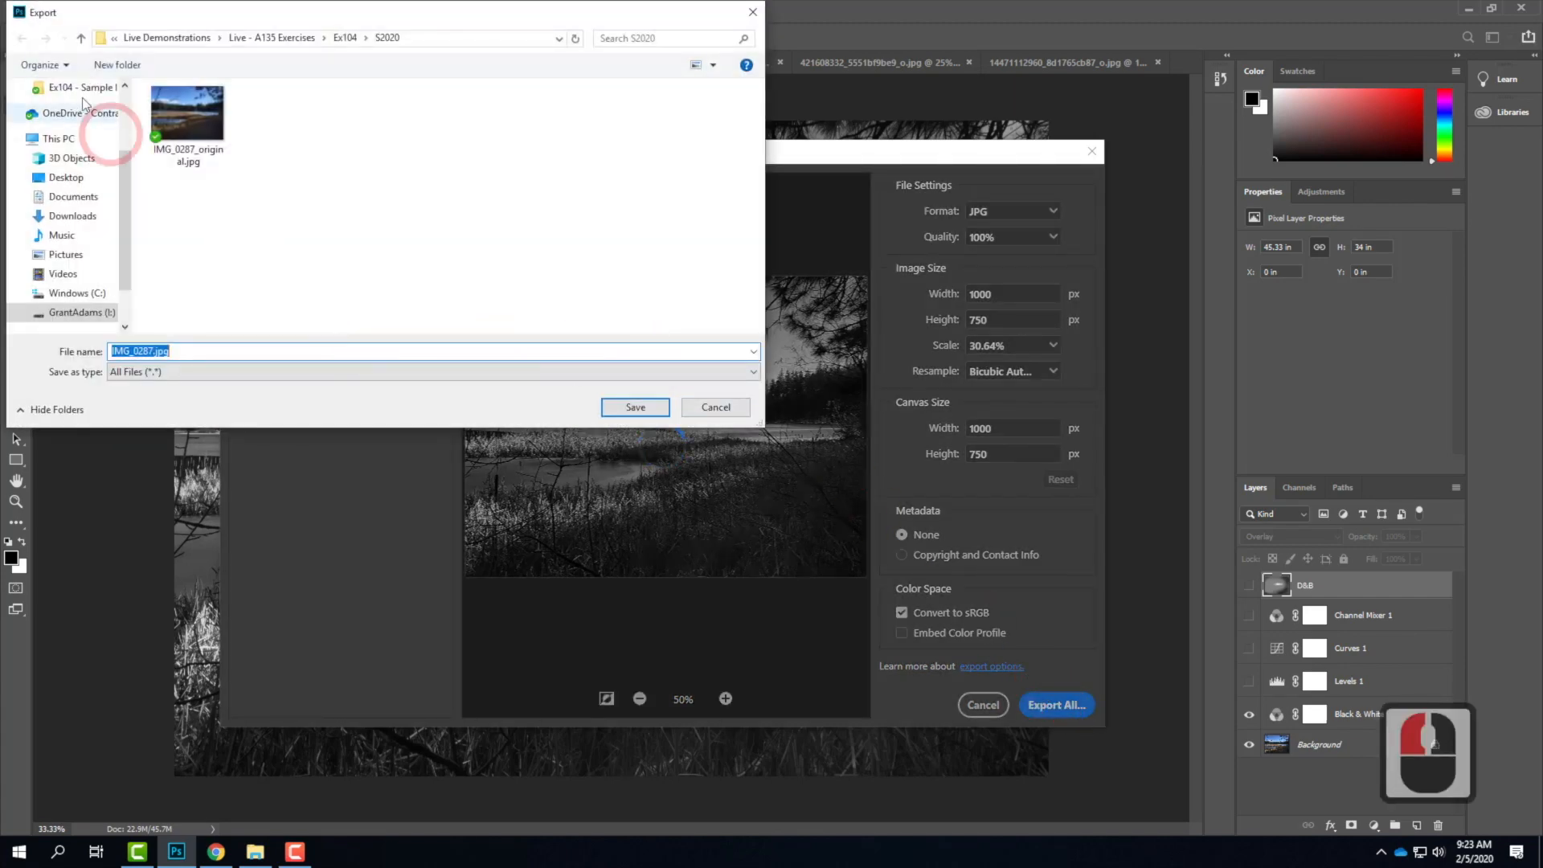
Base the file name on the existing original export, change it to IMG_0287_bw.jpg, and save it in S2020.
click(178, 117)
double_click(182, 351)
click(188, 350)
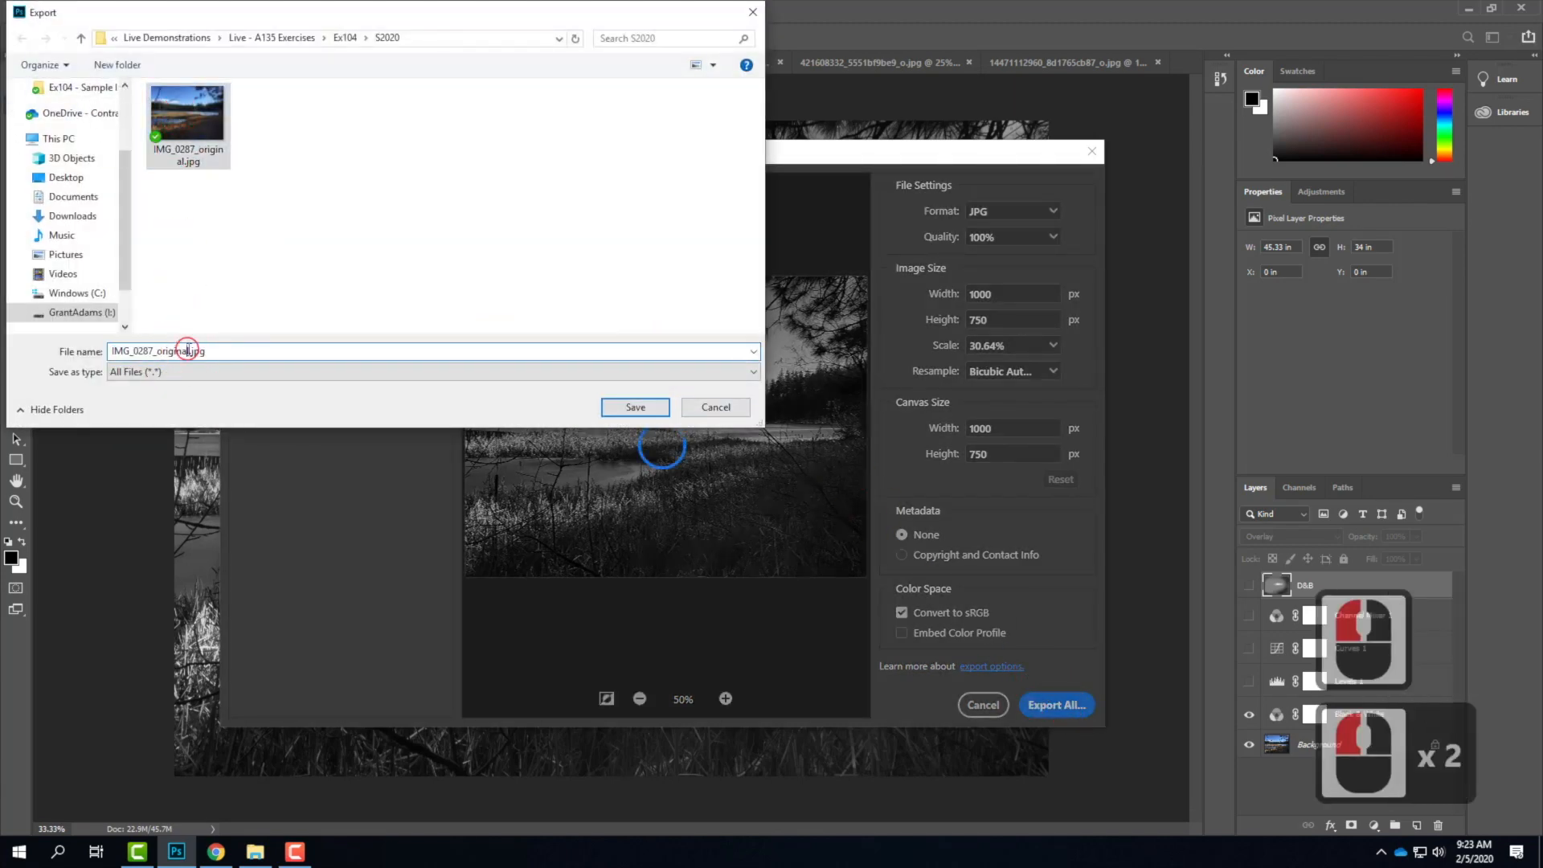
key(BackSpace)
key(BackSpace)
key(BackSpace)
key(BackSpace)
key(BackSpace)
key(BackSpace)
key(BackSpace)
key(BackSpace)
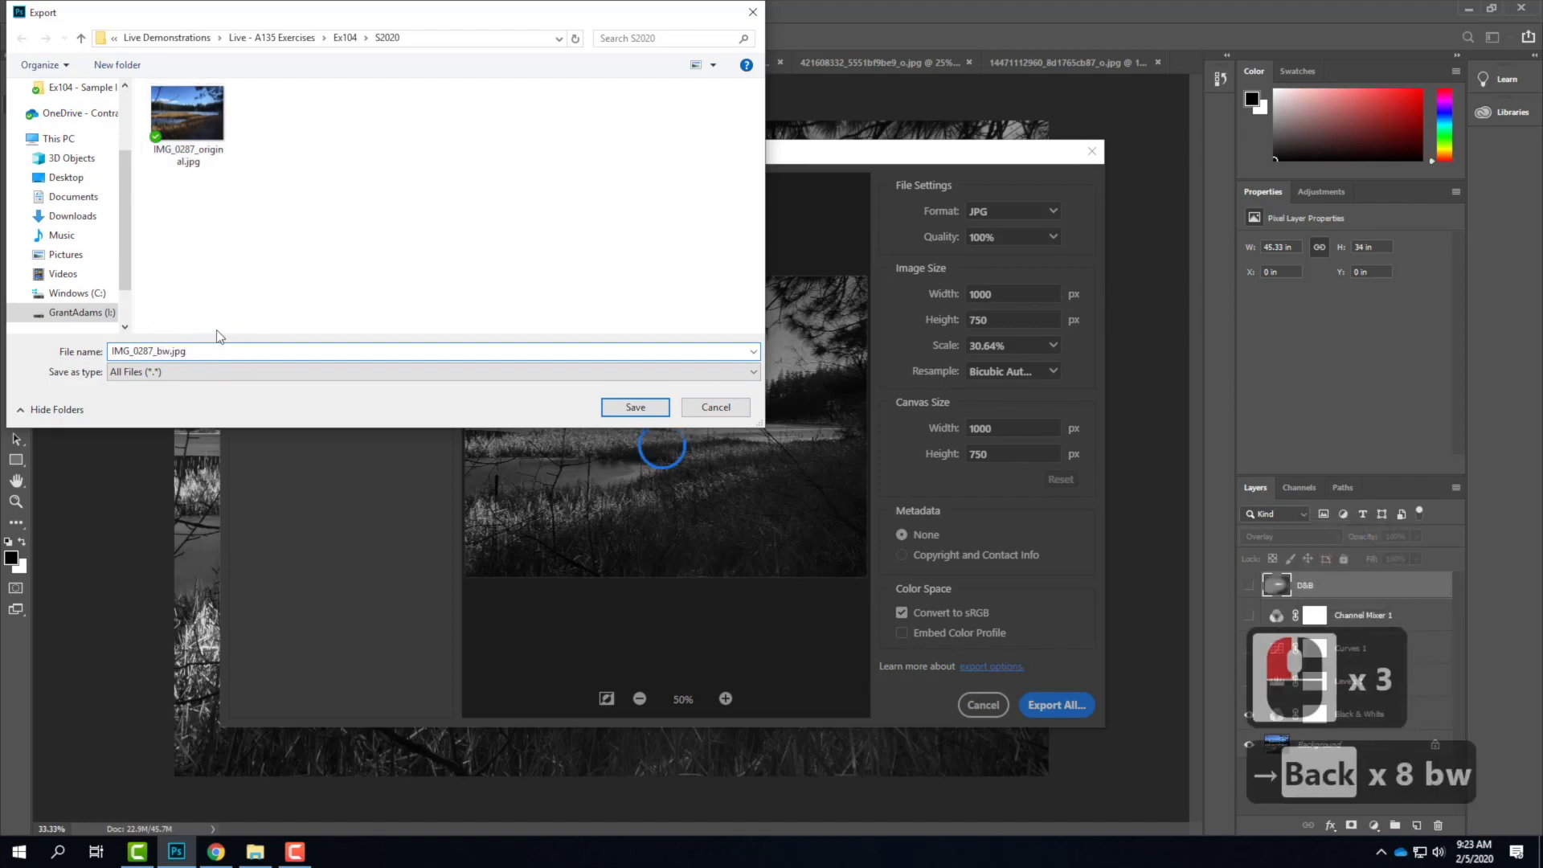
click(636, 407)
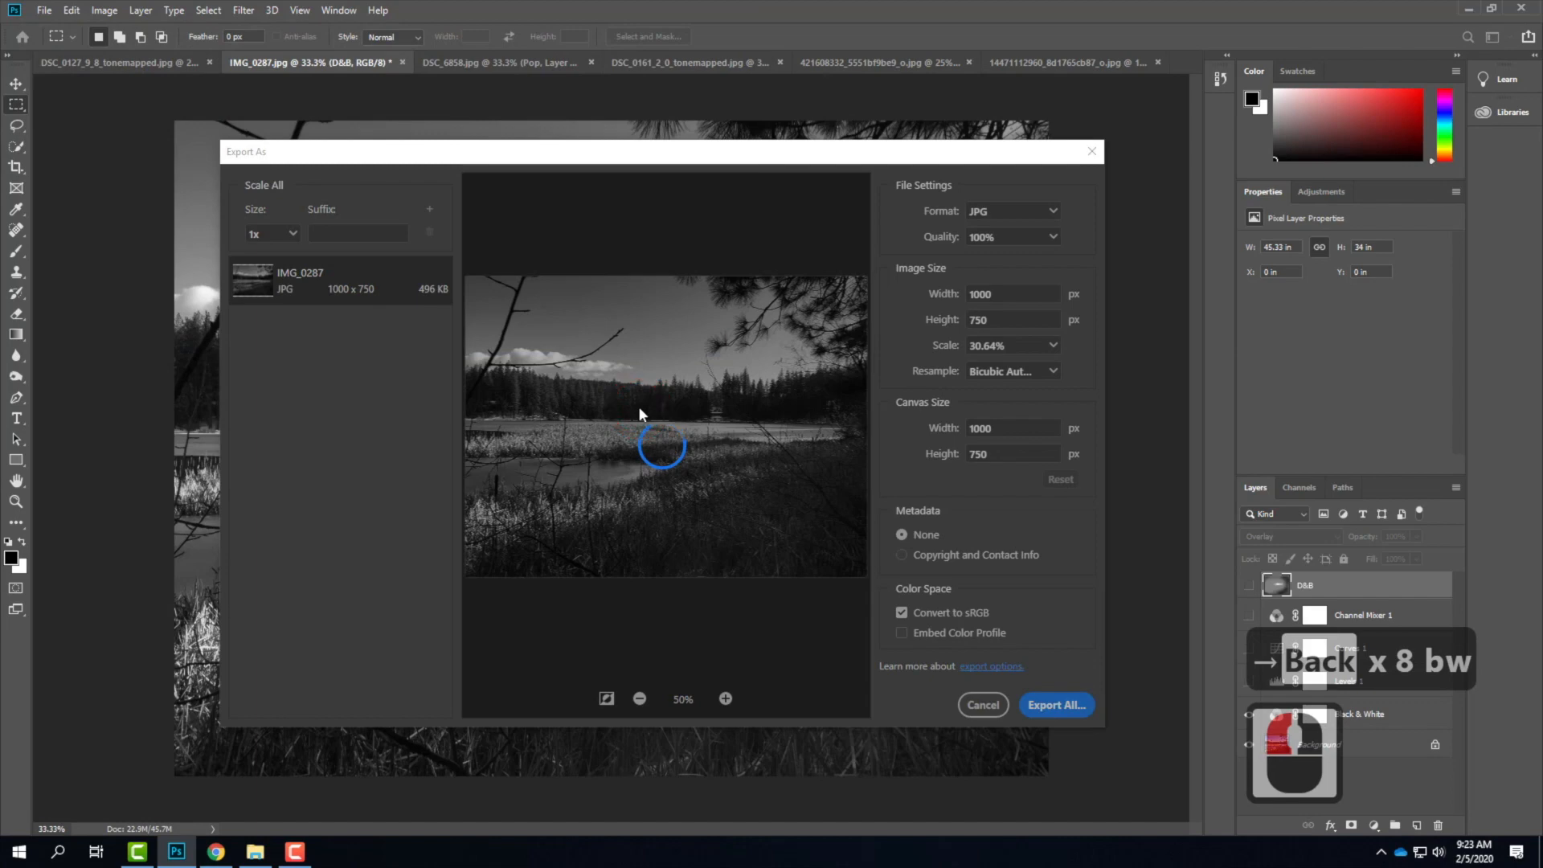
Show the Levels 1 layer, hide the Black & White layer, and start a 1000 px wide JPG export.
click(1248, 688)
click(1248, 715)
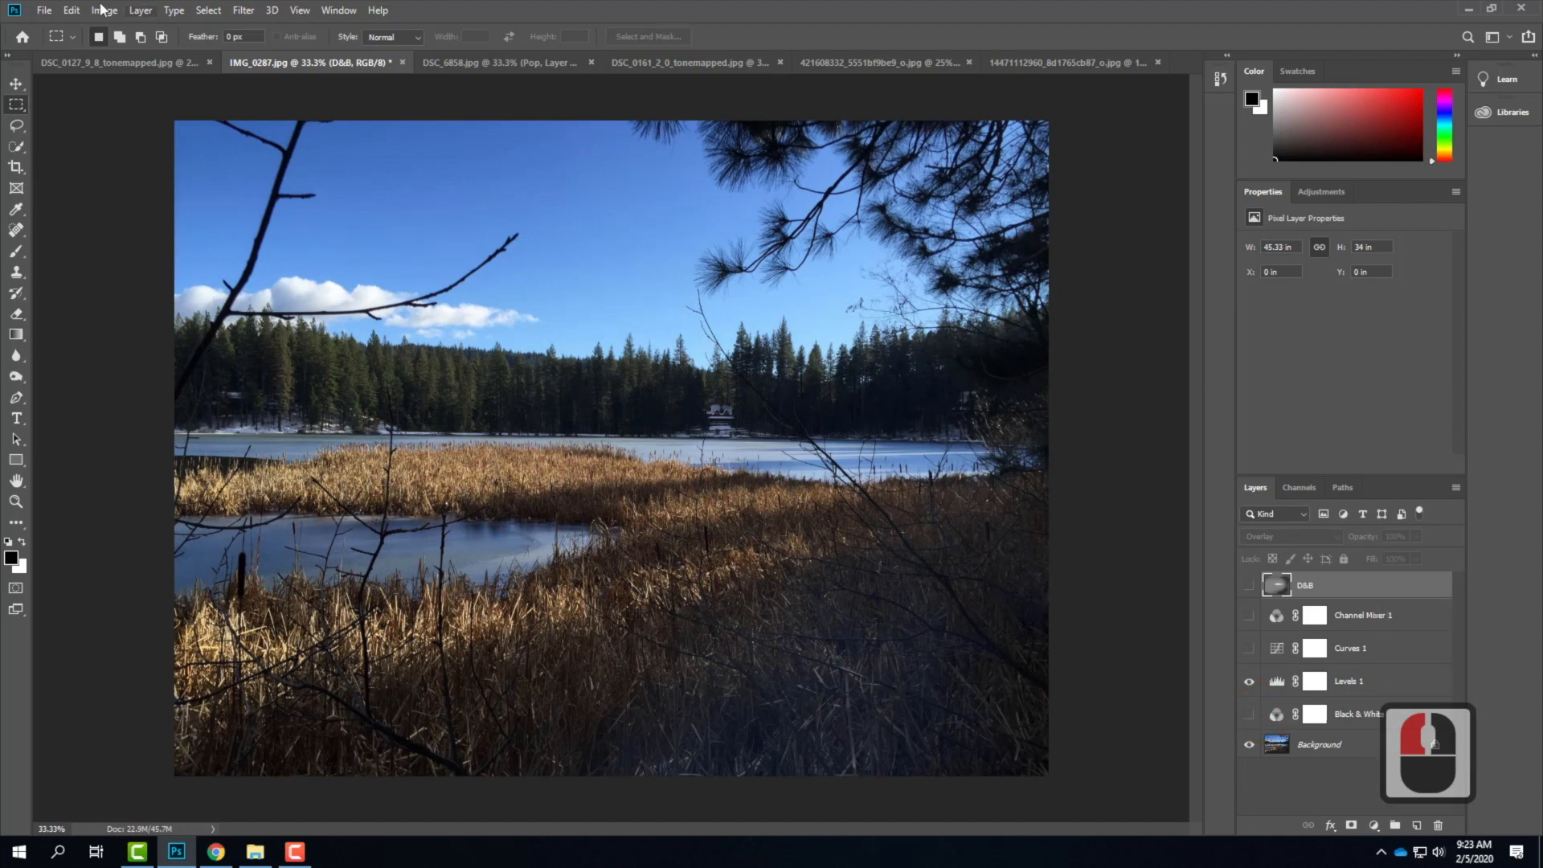
click(44, 11)
mouse_move(136, 230)
click(326, 244)
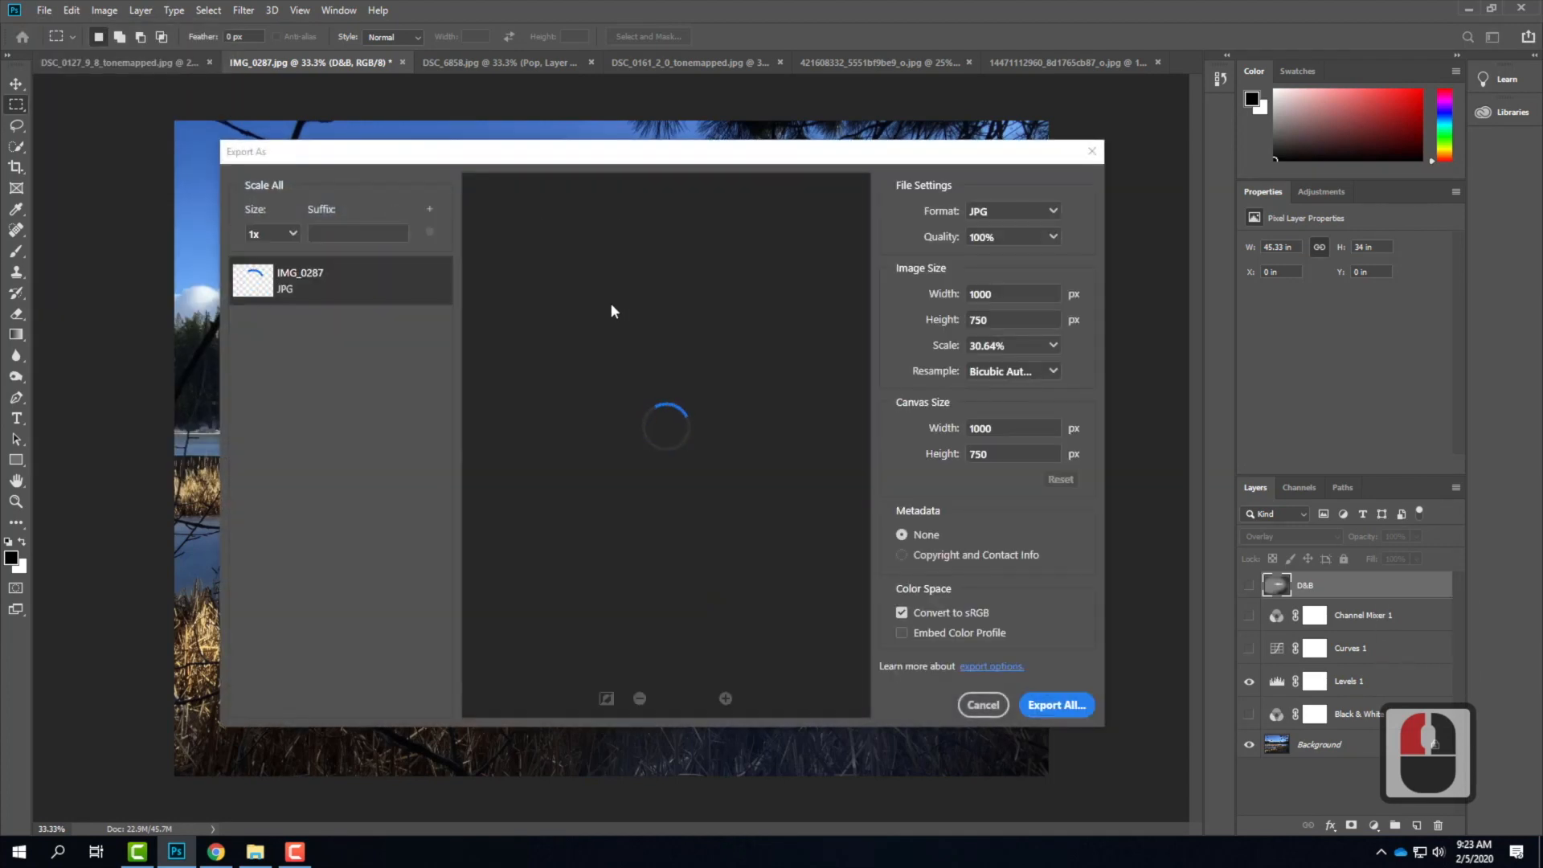
click(1059, 702)
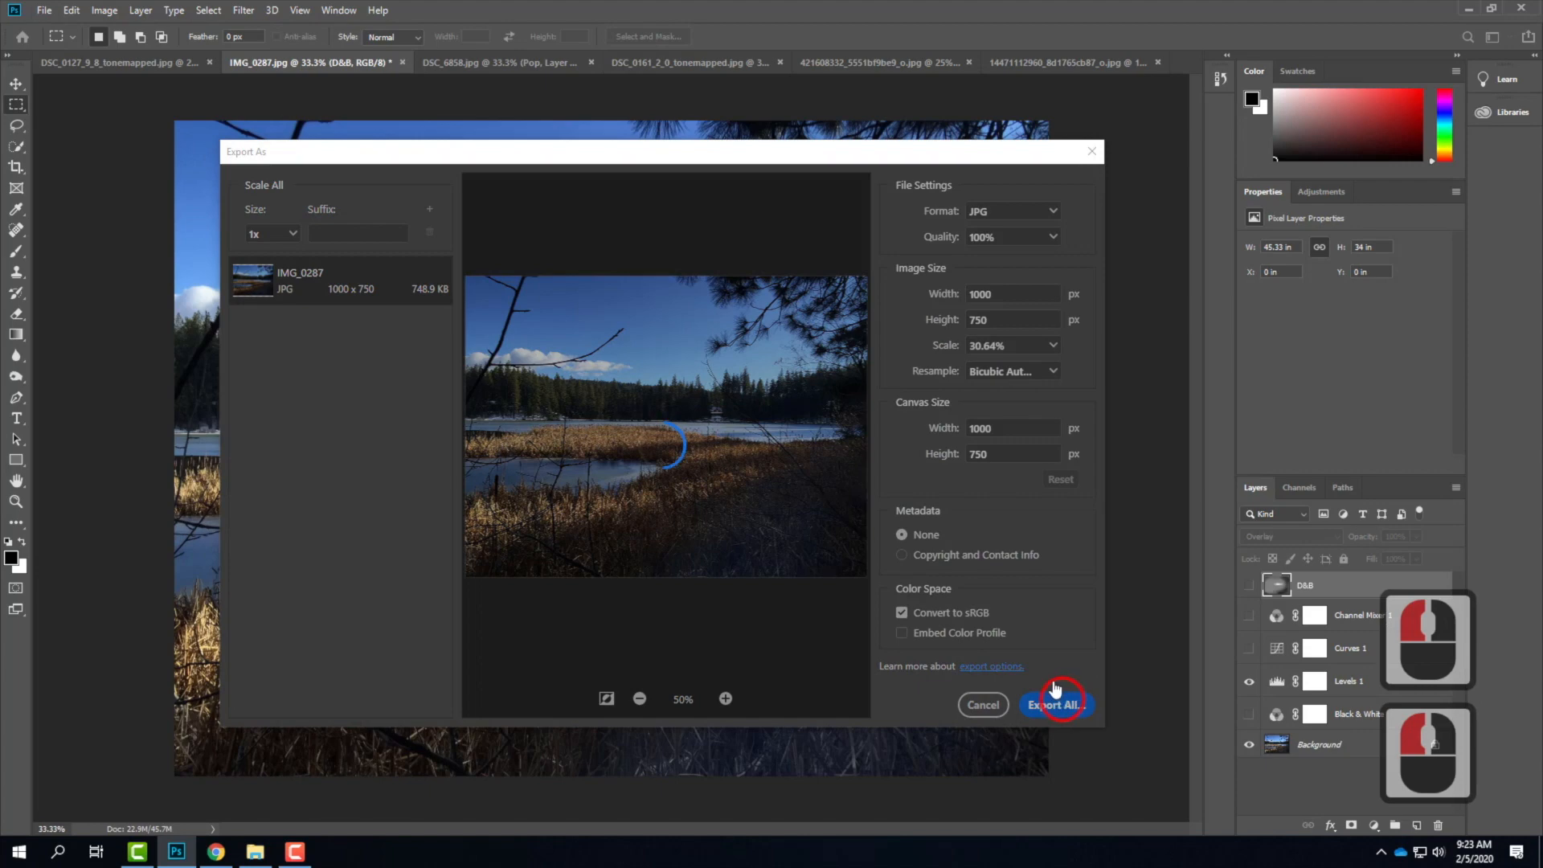
Reuse the original export's file name with the suffix changed to make IMG_0287_levels.jpg, and save it in S2020.
click(268, 136)
double_click(179, 351)
click(191, 351)
key(BackSpace)
key(BackSpace)
key(BackSpace)
key(BackSpace)
key(BackSpace)
key(BackSpace)
key(BackSpace)
key(BackSpace)
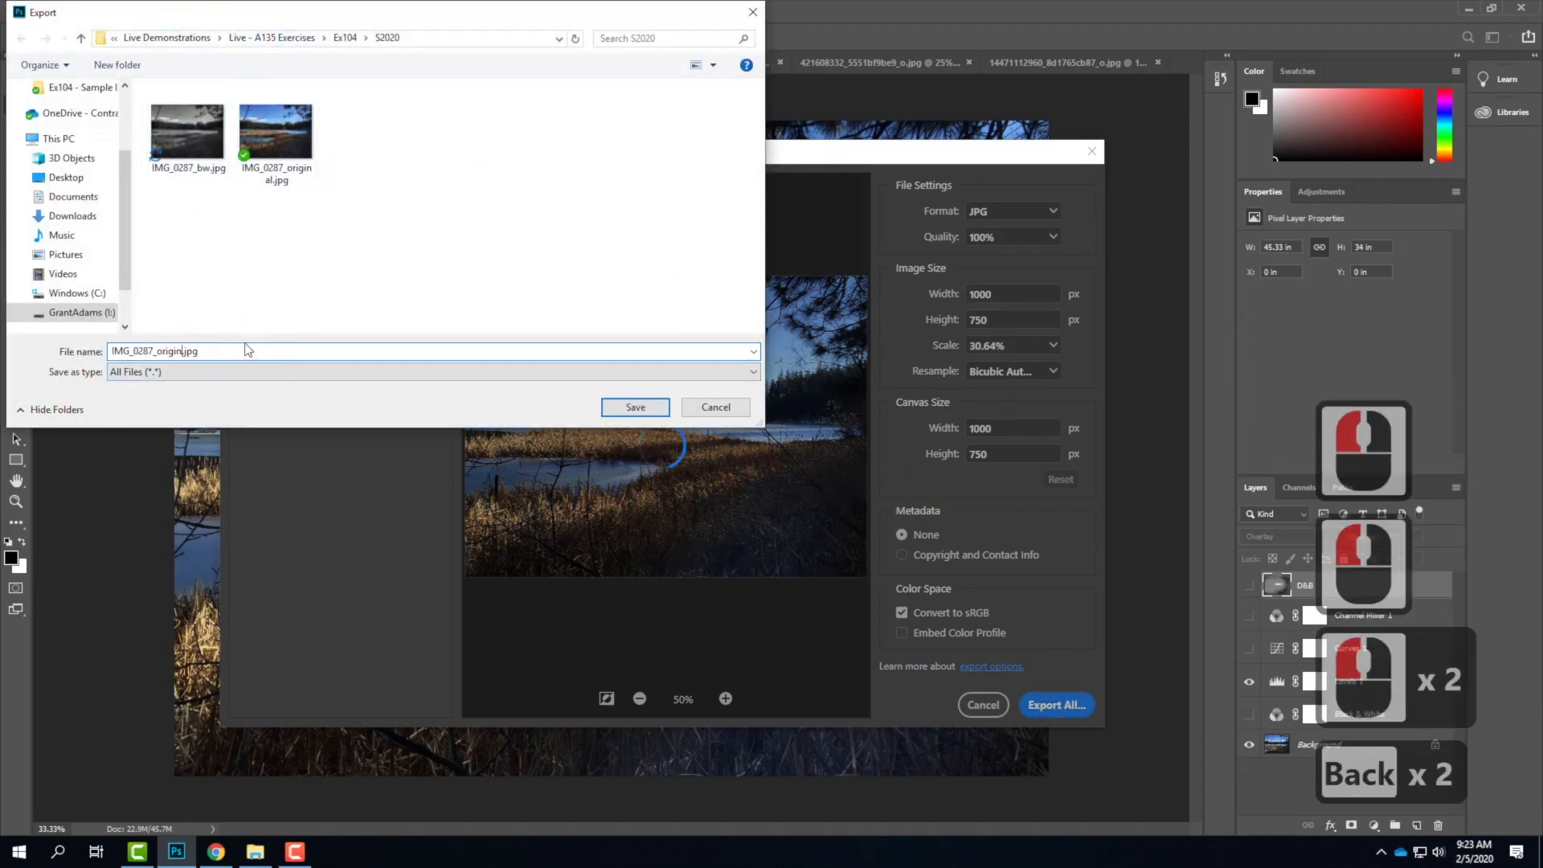
text(levels)
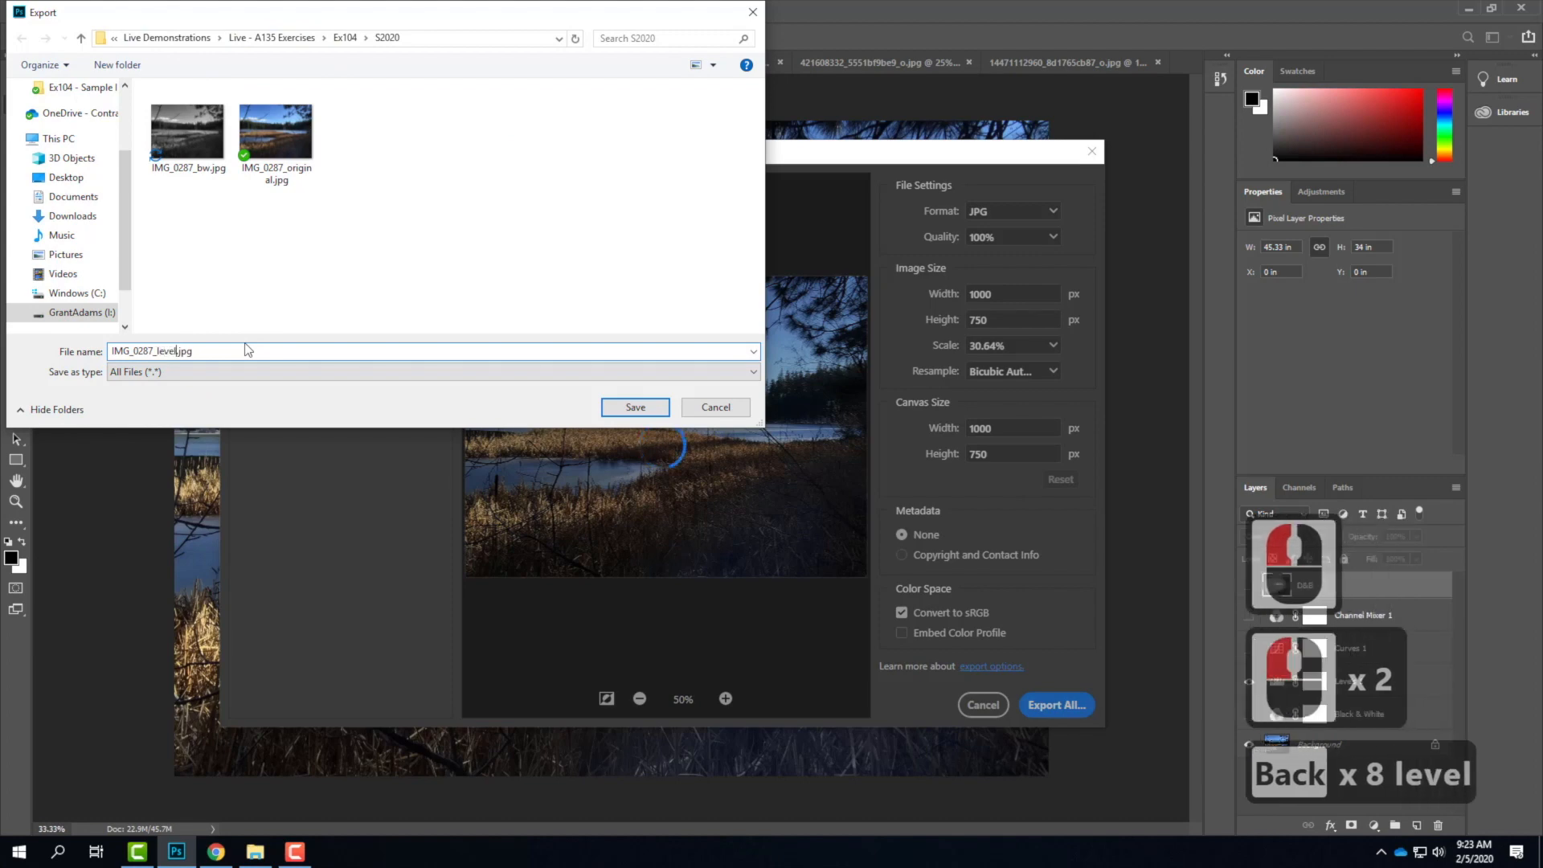
click(666, 402)
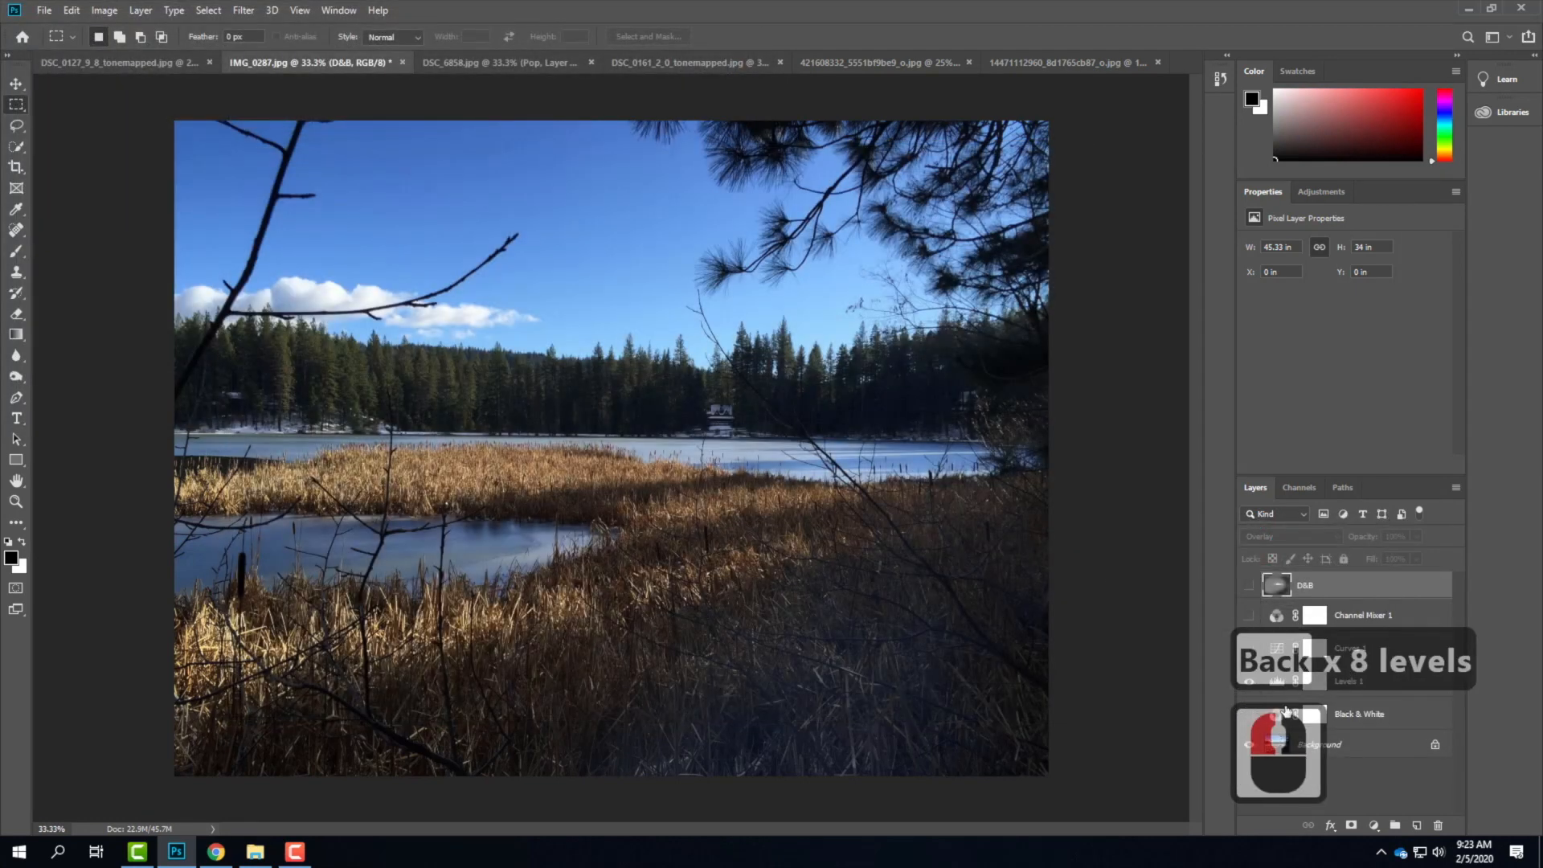
Show the Curves 1 layer in place of Levels 1 and start a 1000 px wide JPG export.
click(1249, 648)
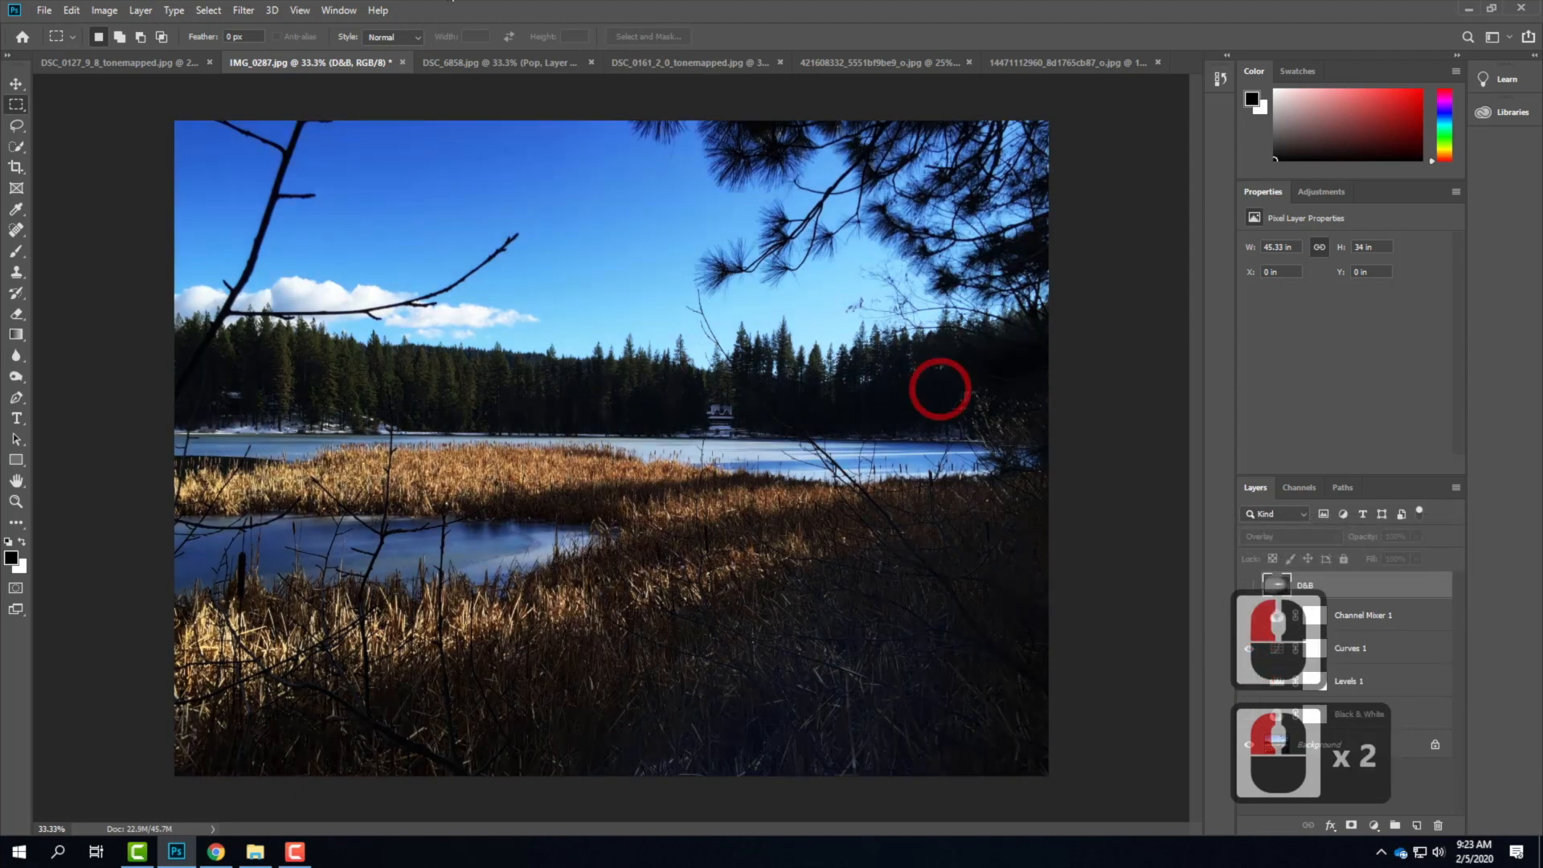
click(44, 10)
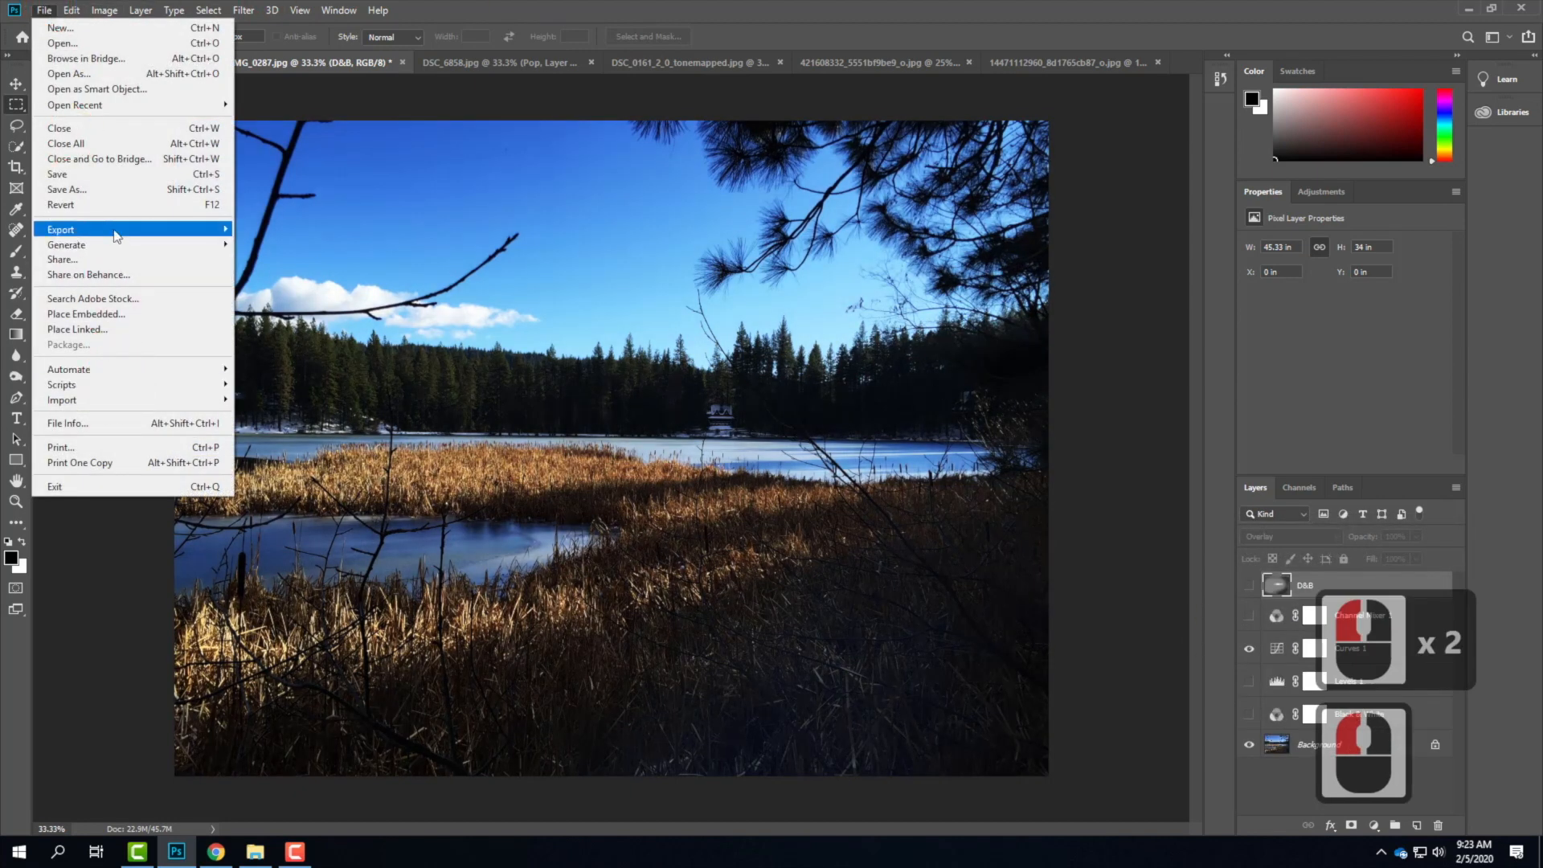
mouse_move(145, 230)
click(285, 246)
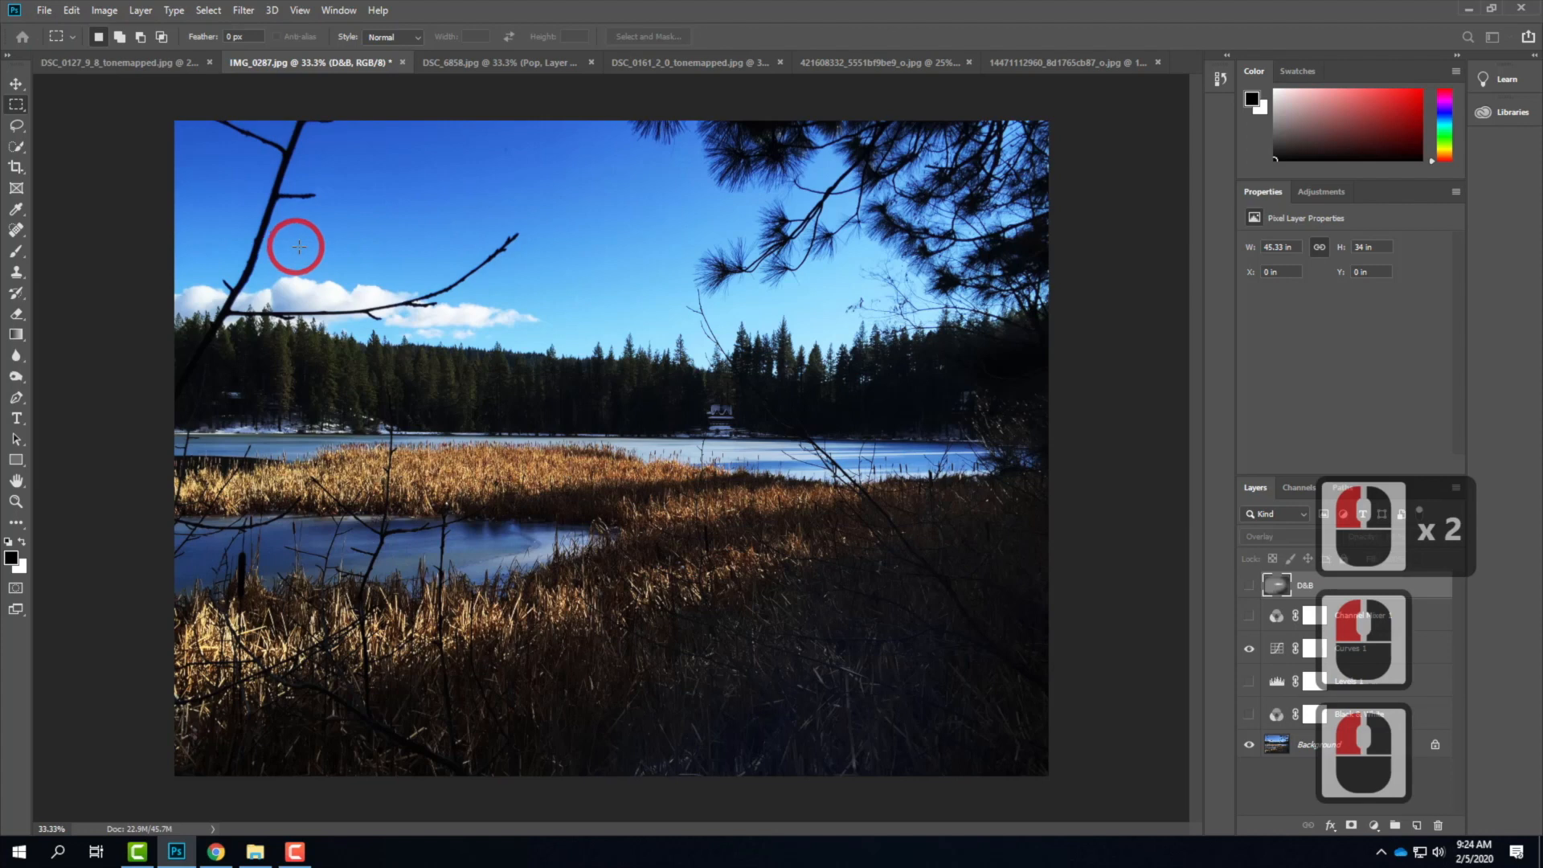
click(1055, 704)
Take over the original export's file name, change it to IMG_0287_curves.jpg, and save it in S2020.
click(365, 181)
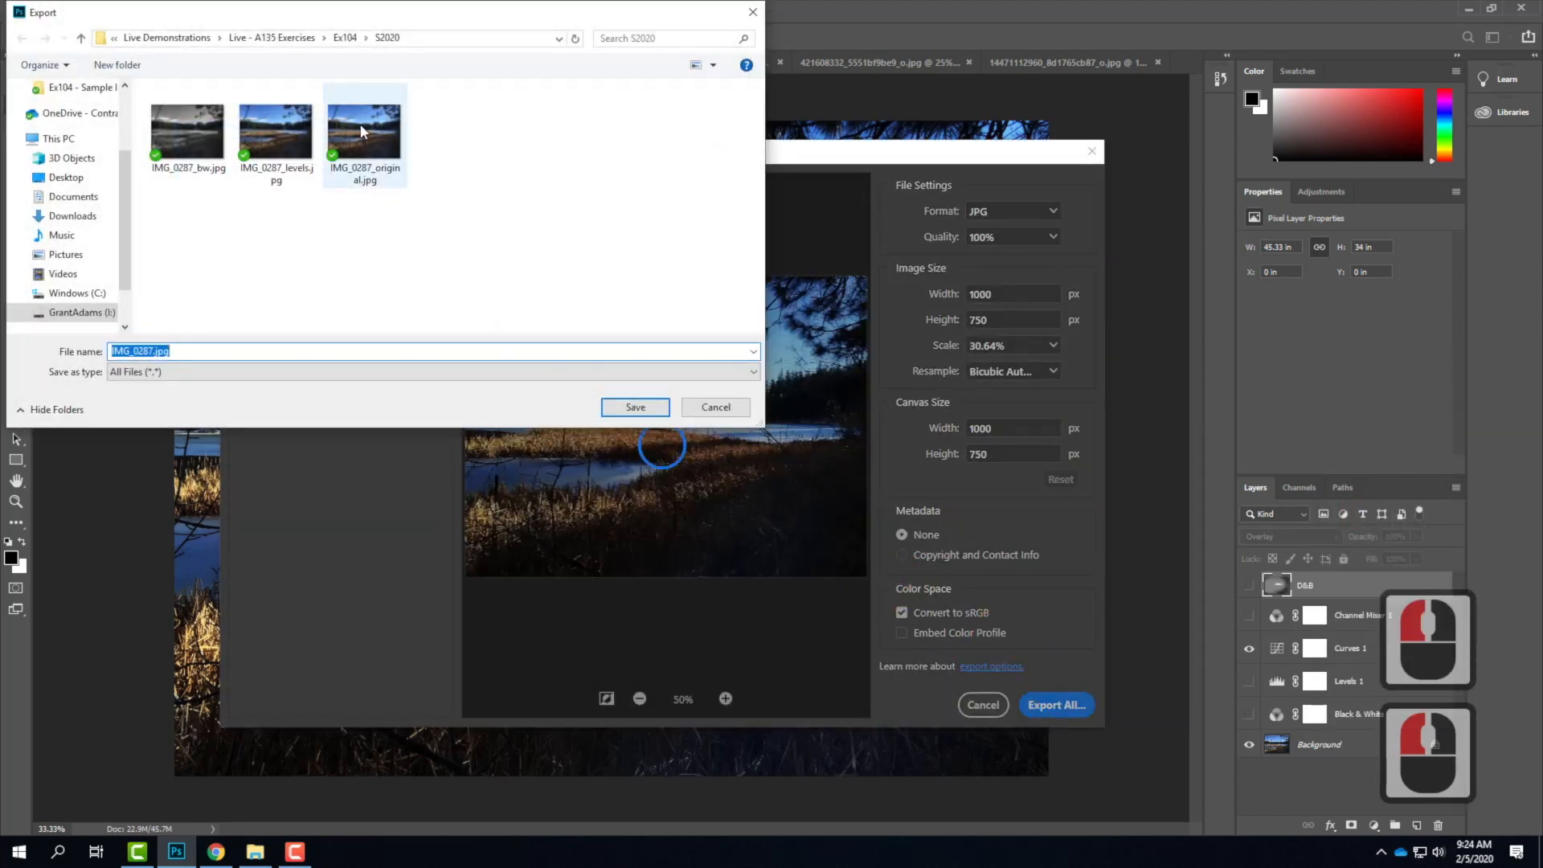
click(190, 351)
click(249, 326)
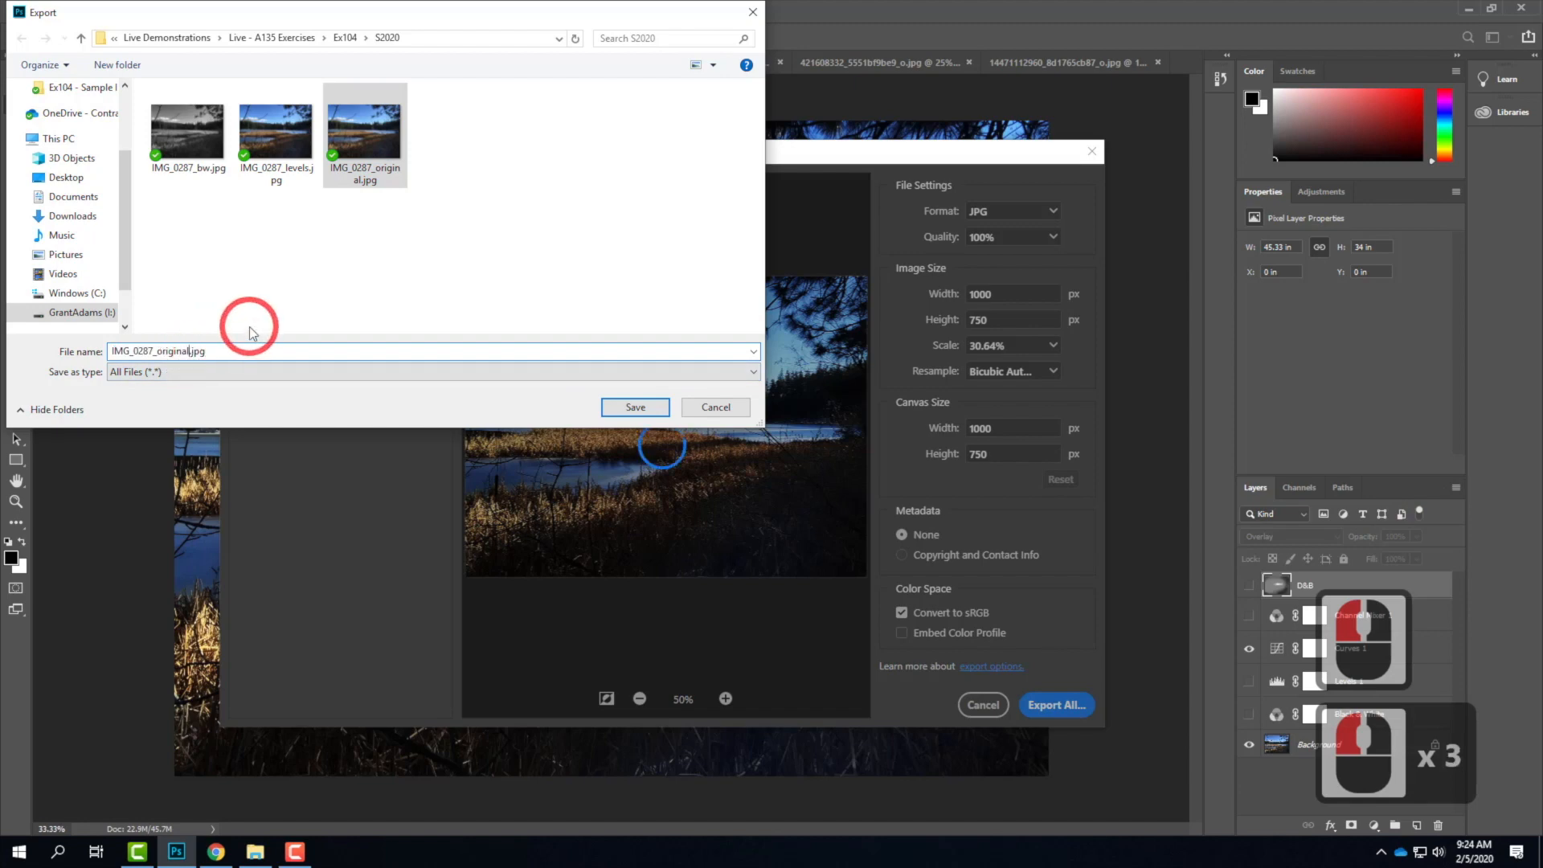
key(BackSpace)
key(BackSpace)
key(BackSpace)
key(BackSpace)
key(BackSpace)
key(BackSpace)
key(BackSpace)
key(BackSpace)
text(curves)
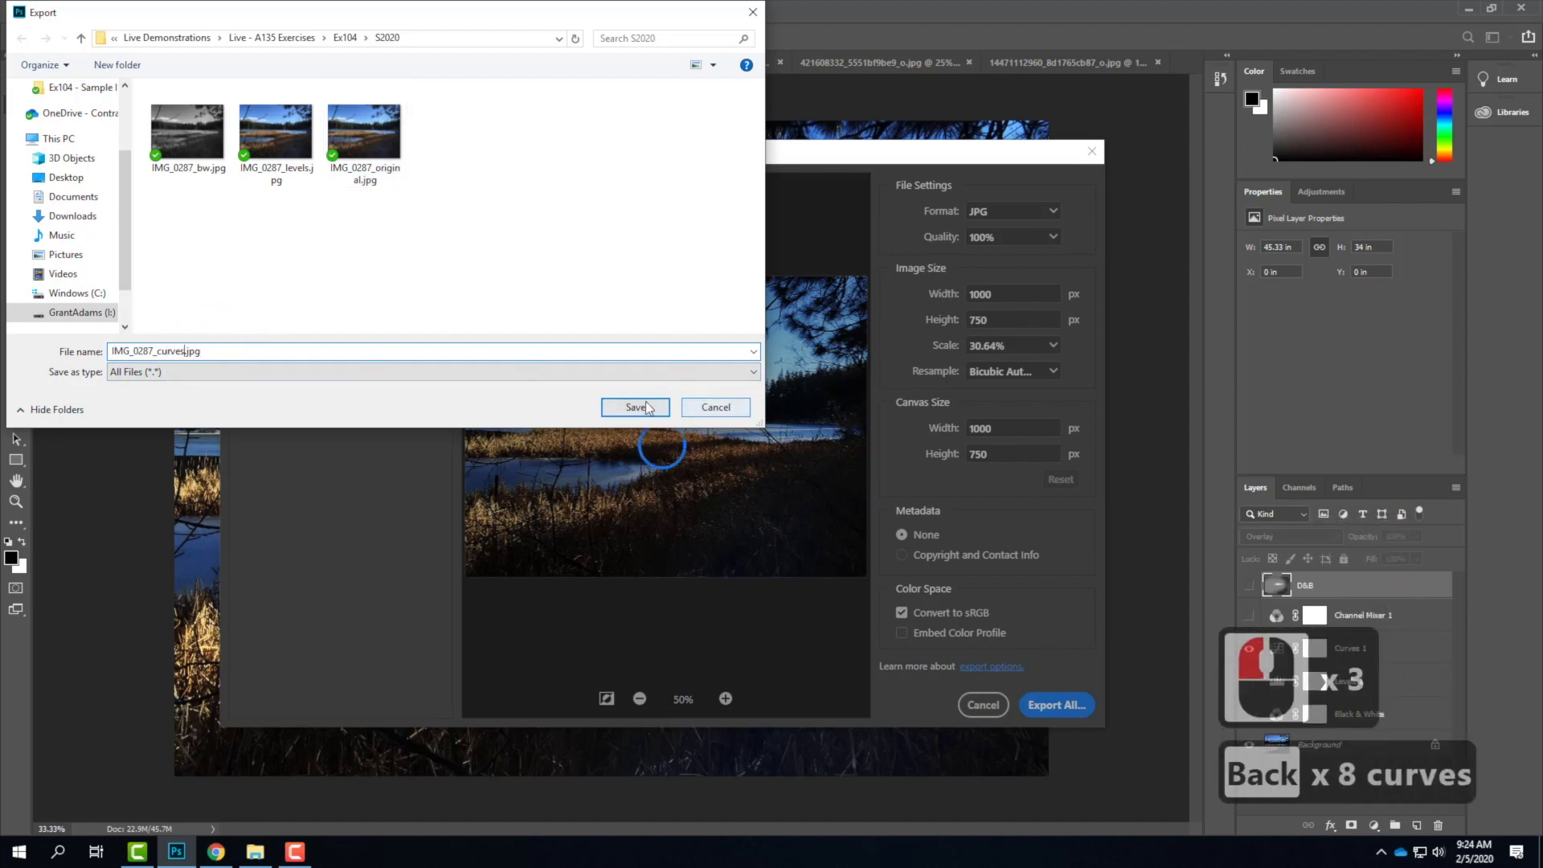
click(634, 408)
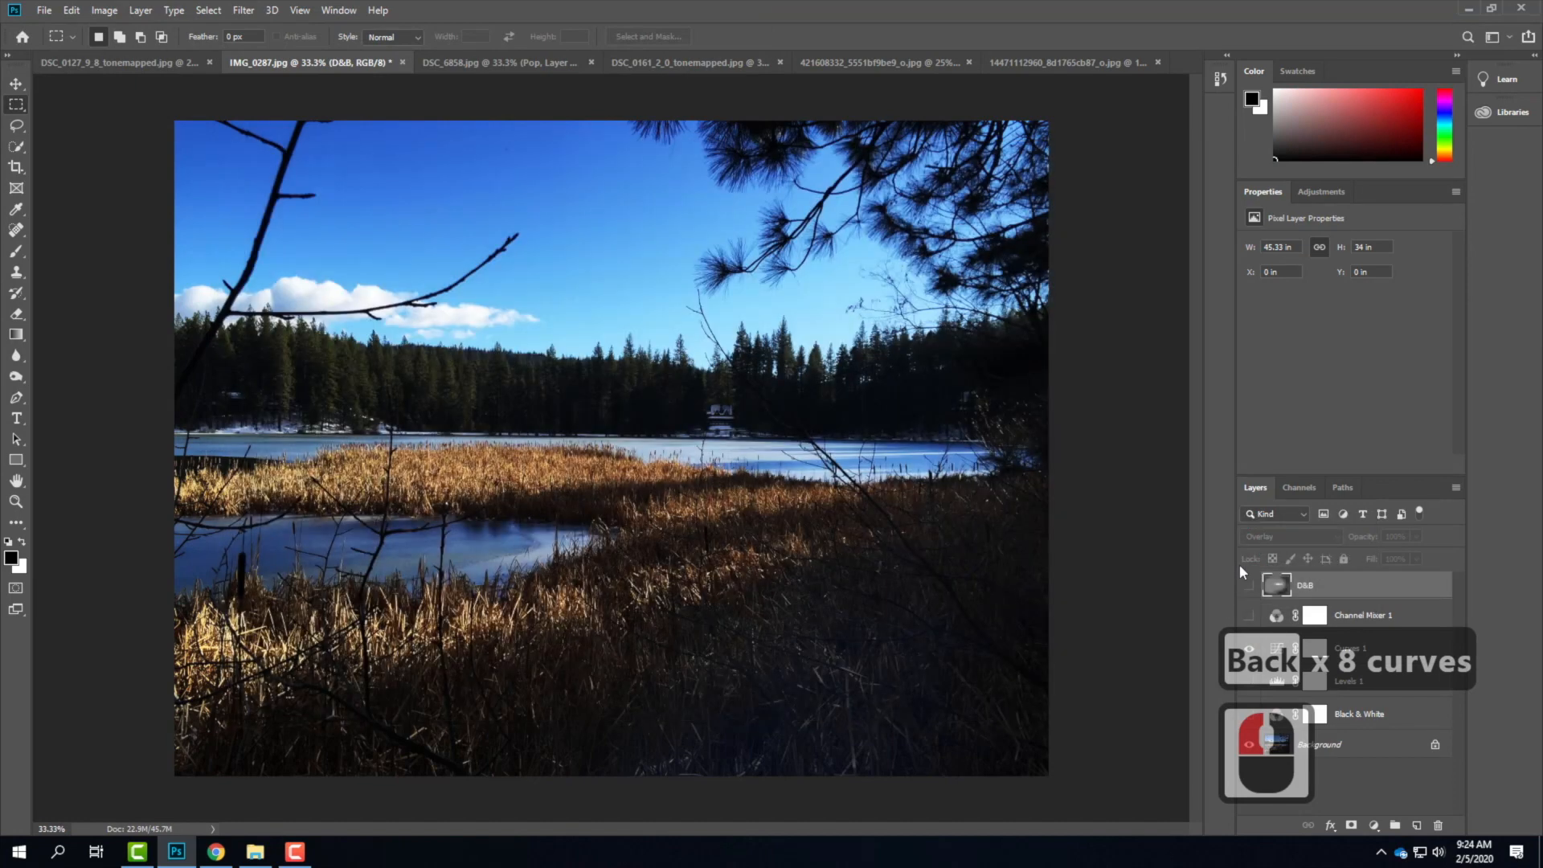
Show the Channel Mixer 1 layer, hide Curves 1, and start a 1000 px wide JPG export.
click(1251, 618)
click(1250, 649)
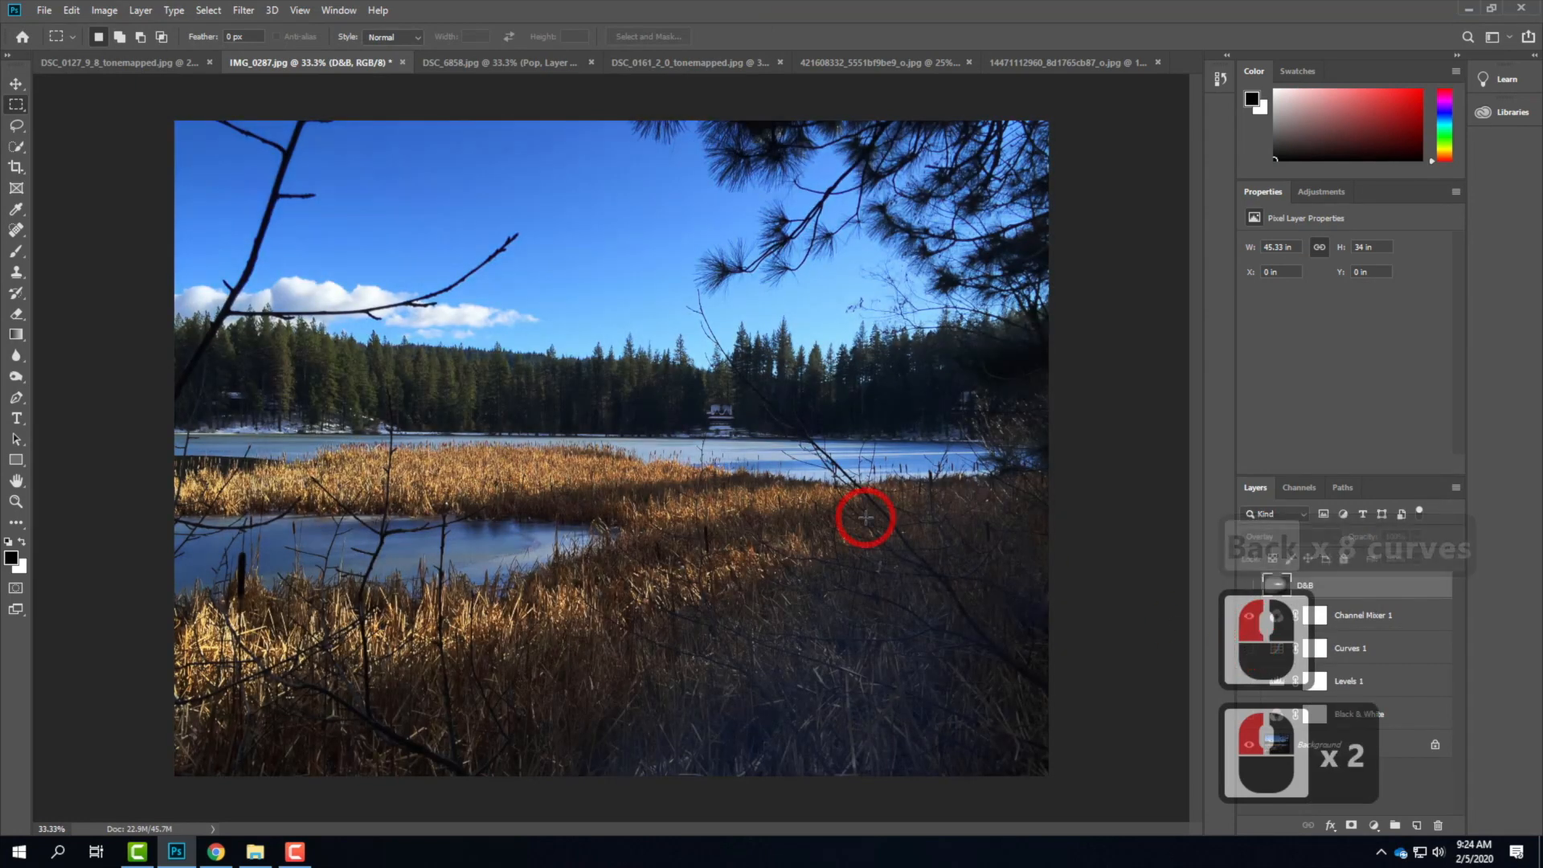
click(44, 10)
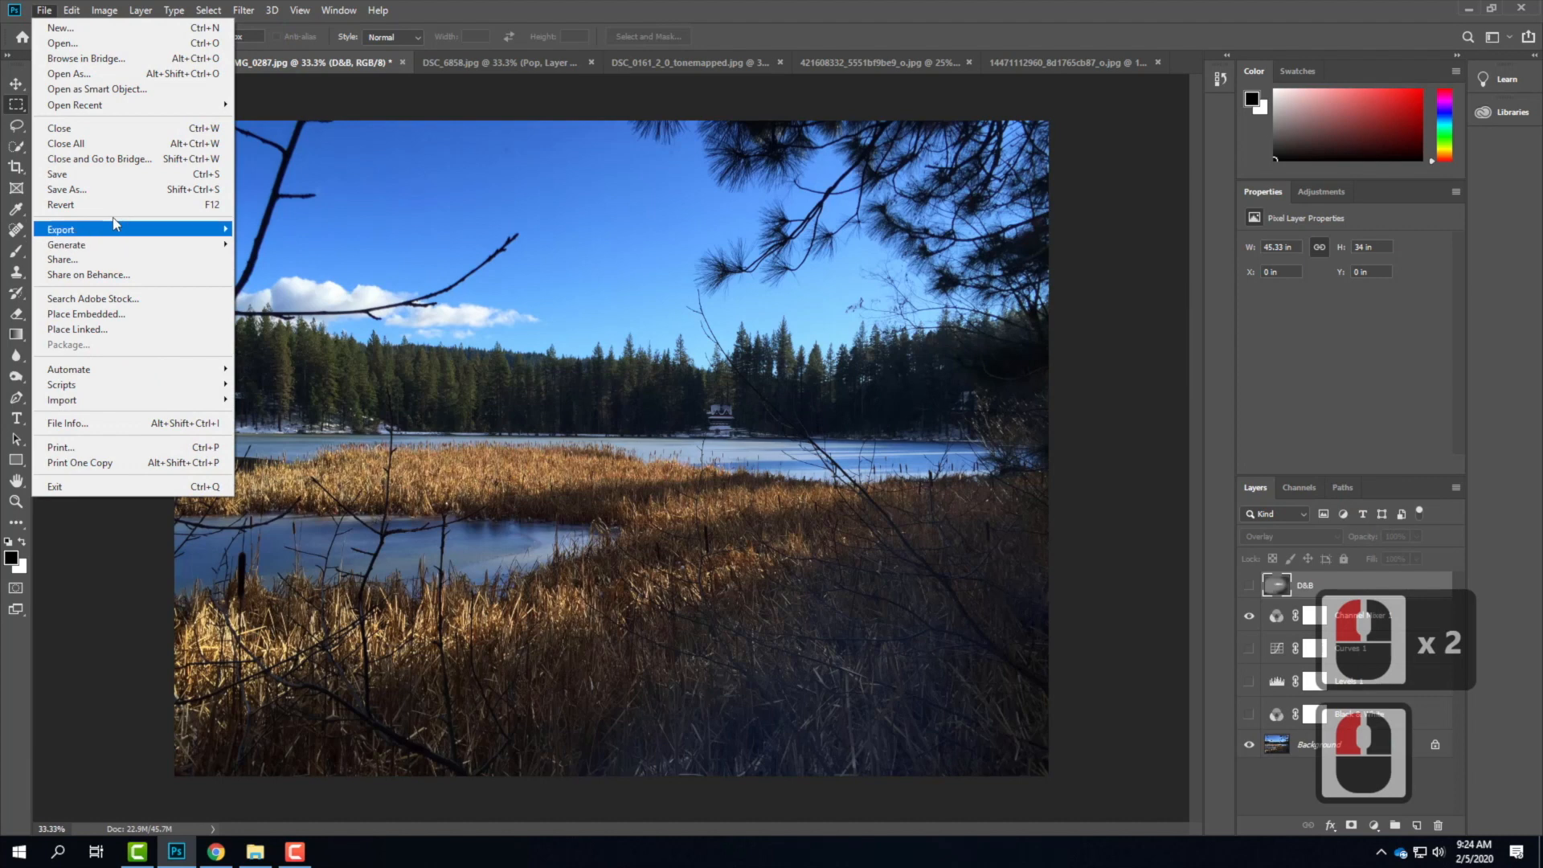
mouse_move(113, 231)
click(303, 245)
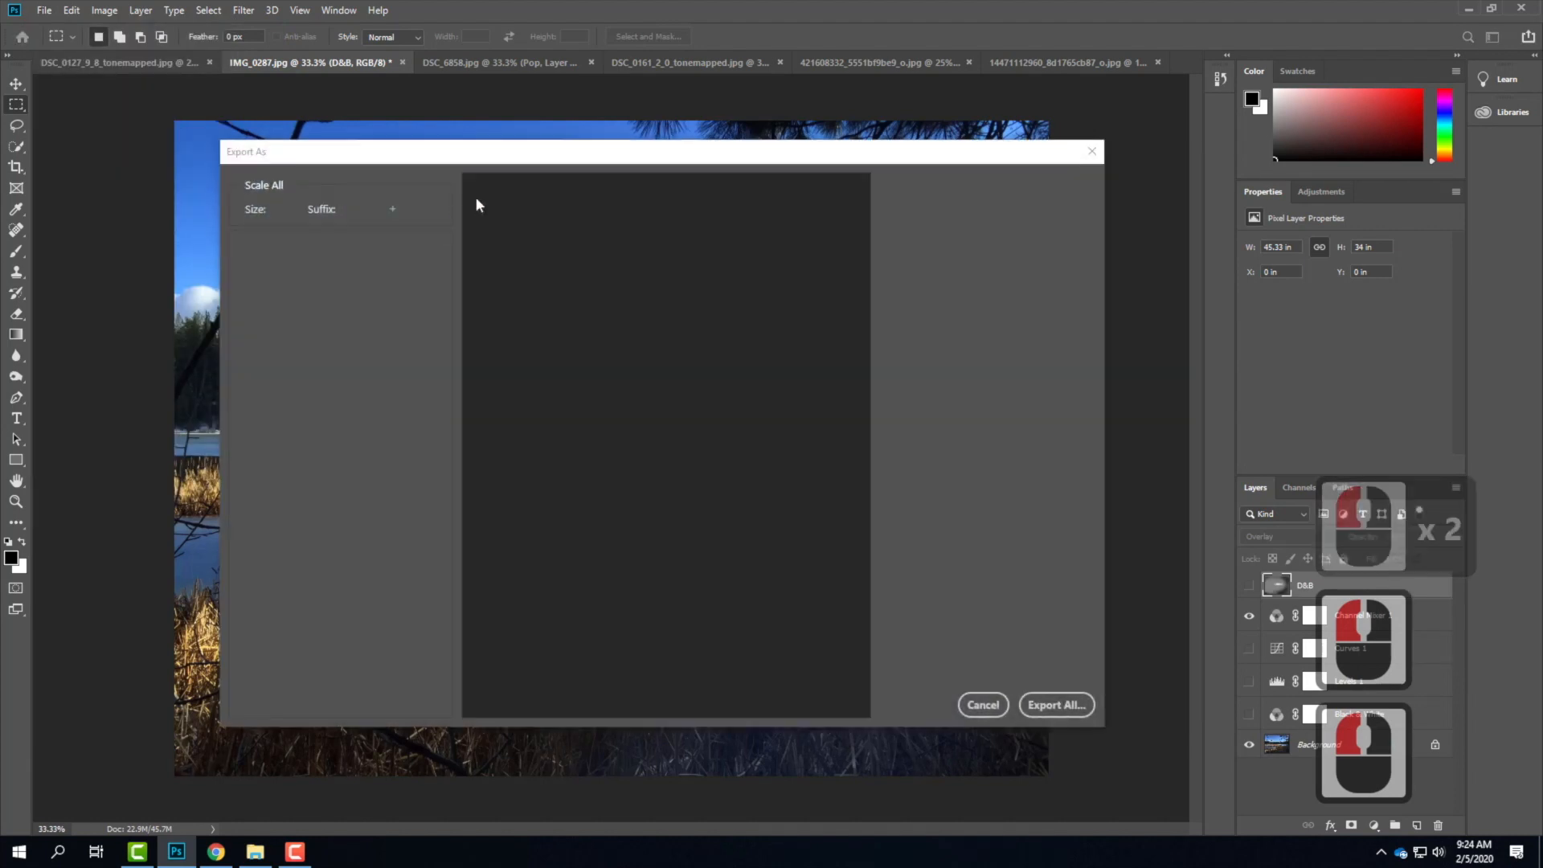
click(1056, 705)
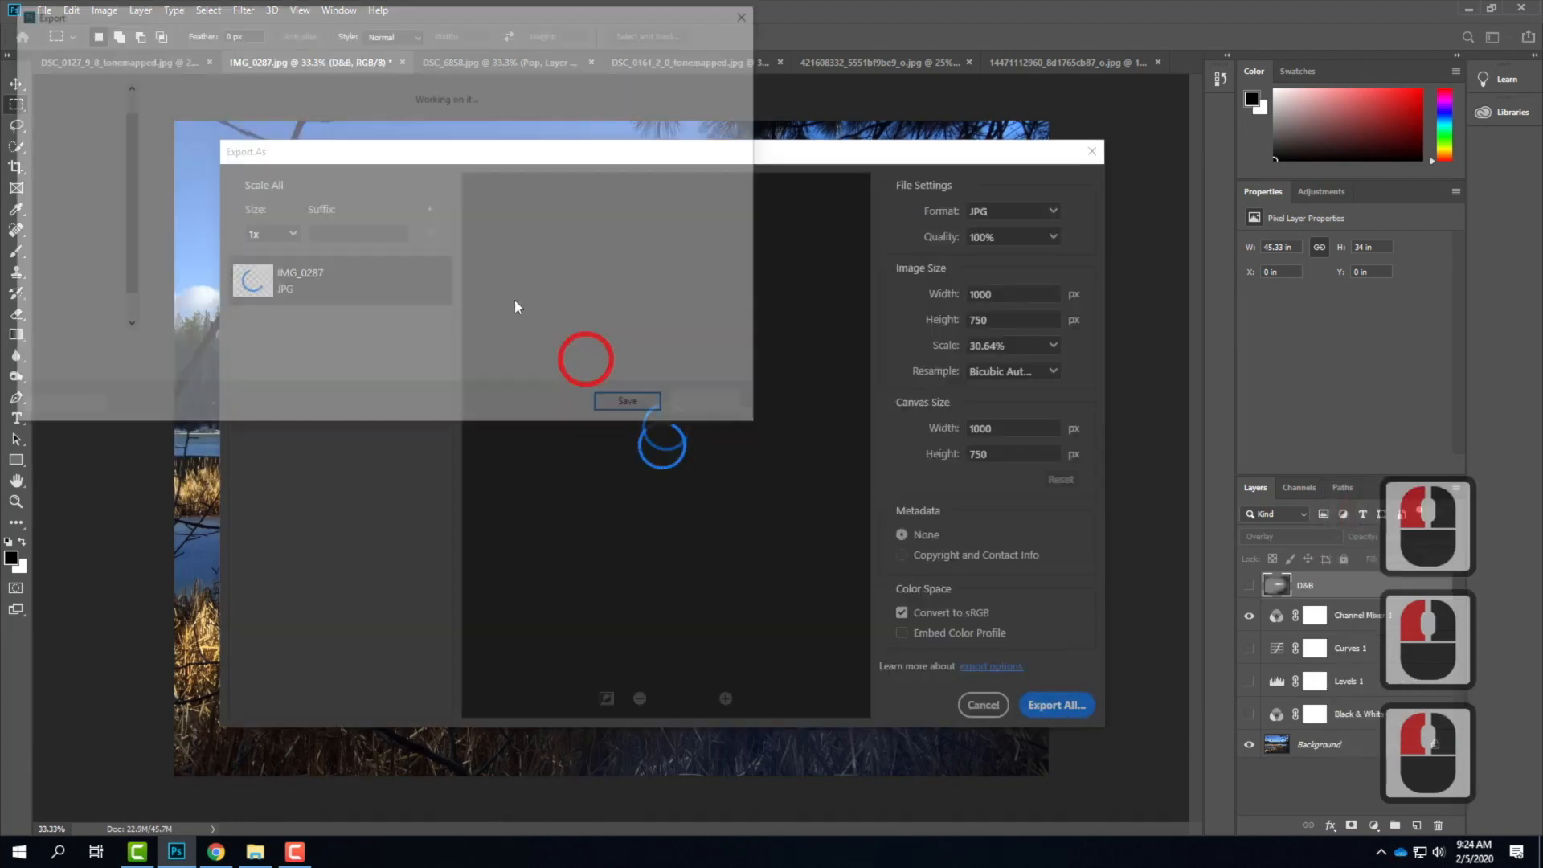
Reuse the curves export's file name with the suffix changed to make IMG_0287_pop.jpg, and save it in S2020.
click(269, 129)
double_click(179, 347)
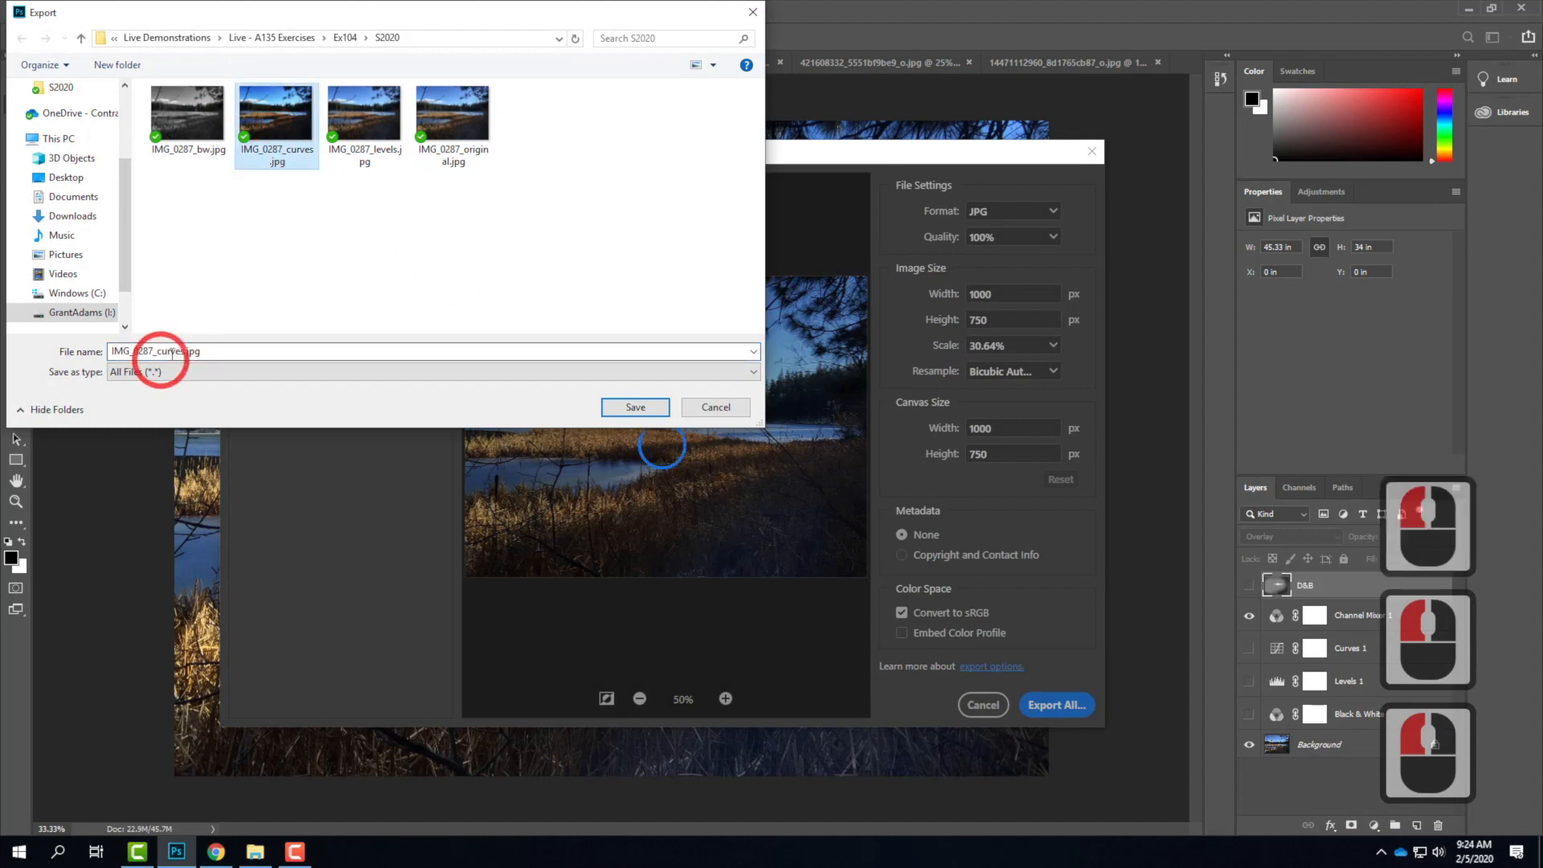
click(180, 351)
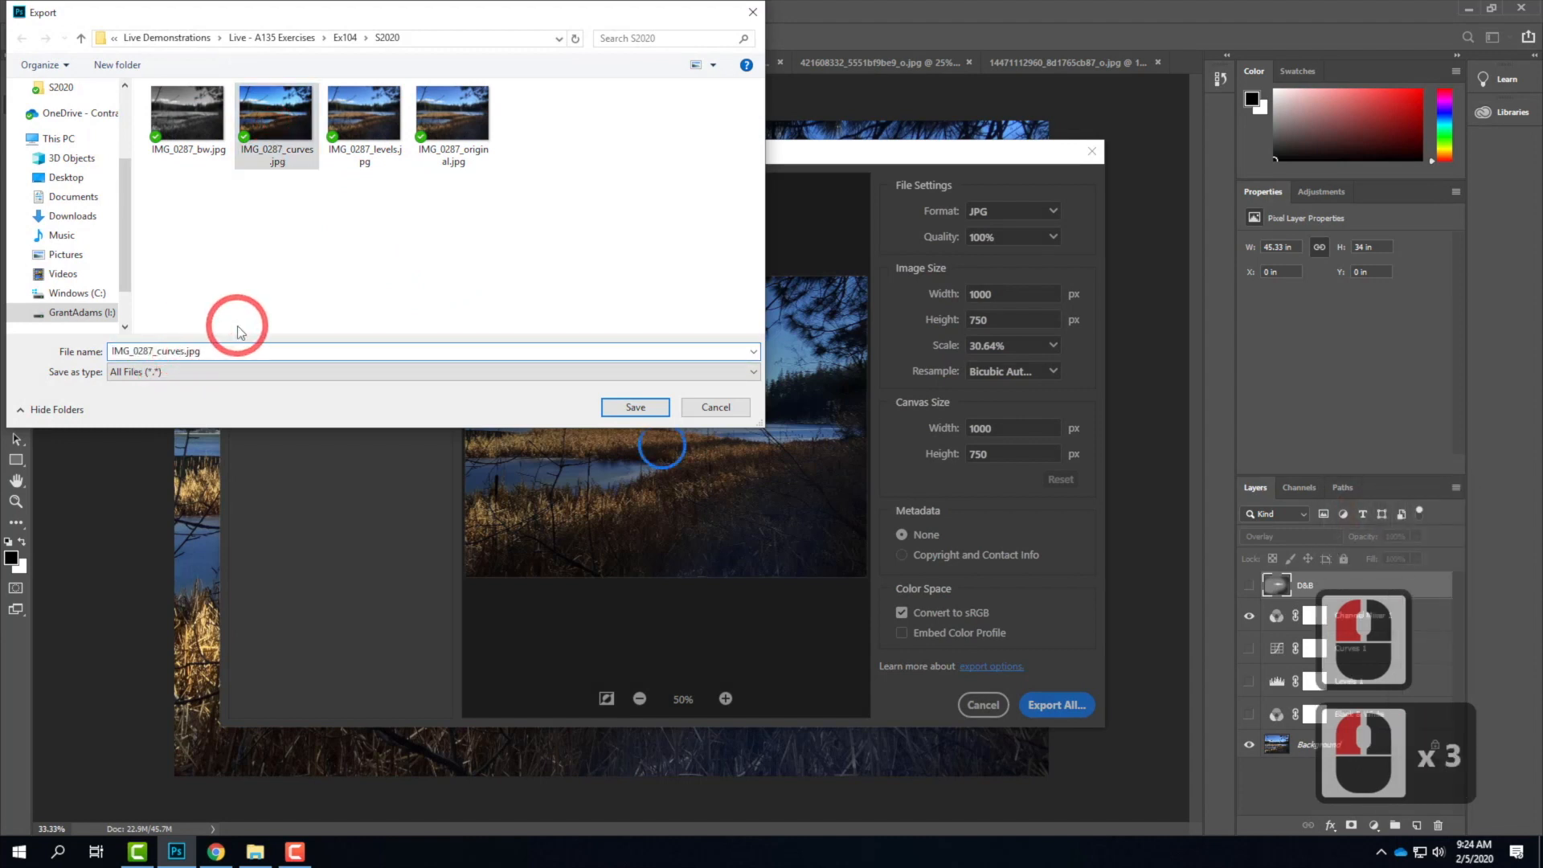
key(BackSpace)
key(BackSpace)
key(BackSpace)
key(BackSpace)
key(BackSpace)
key(BackSpace)
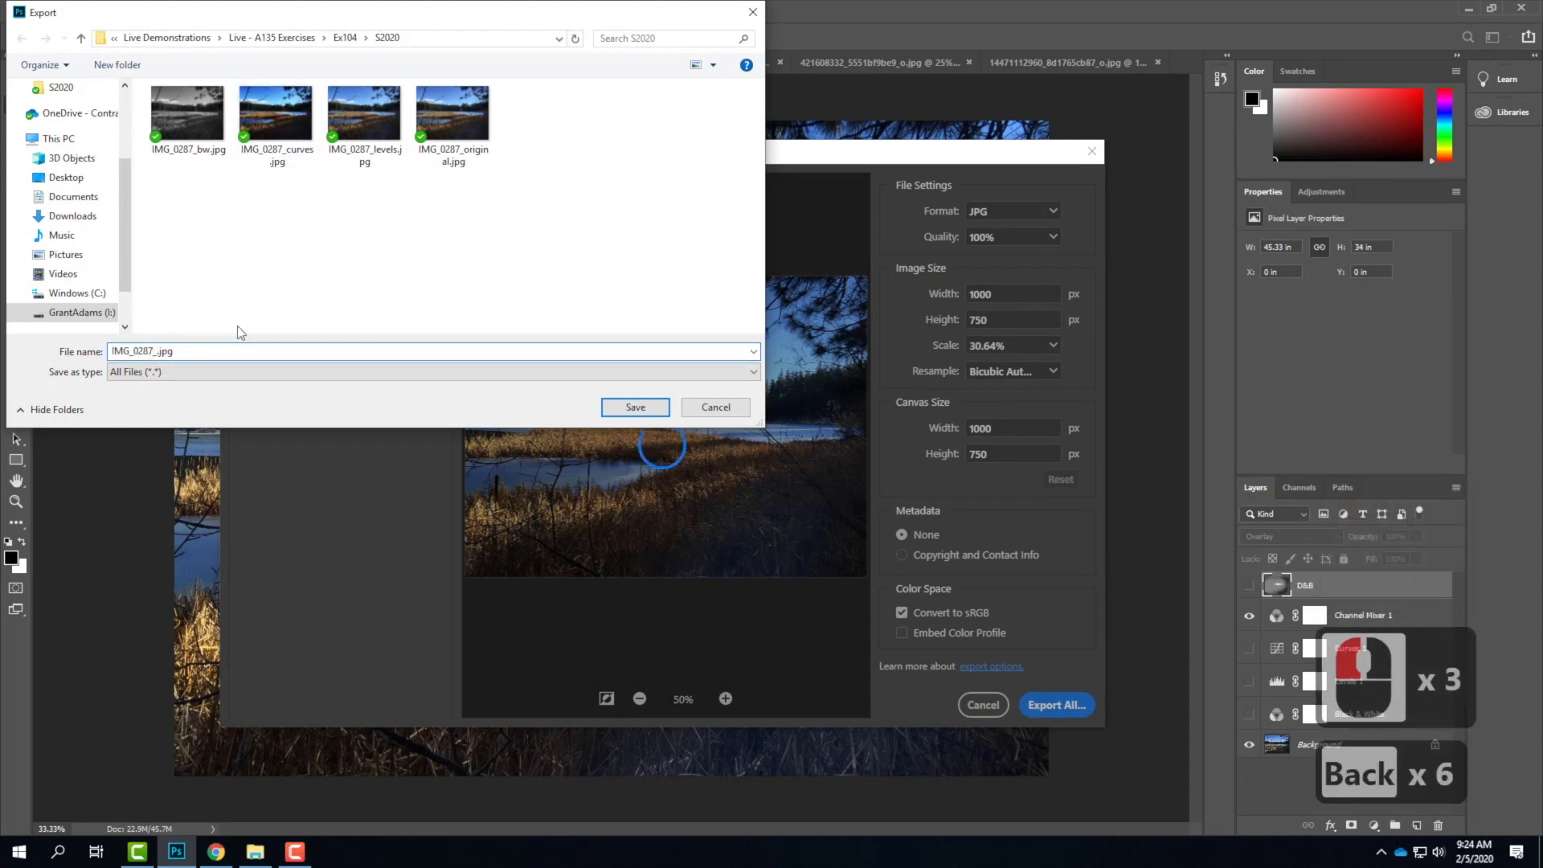
text(pop)
click(634, 406)
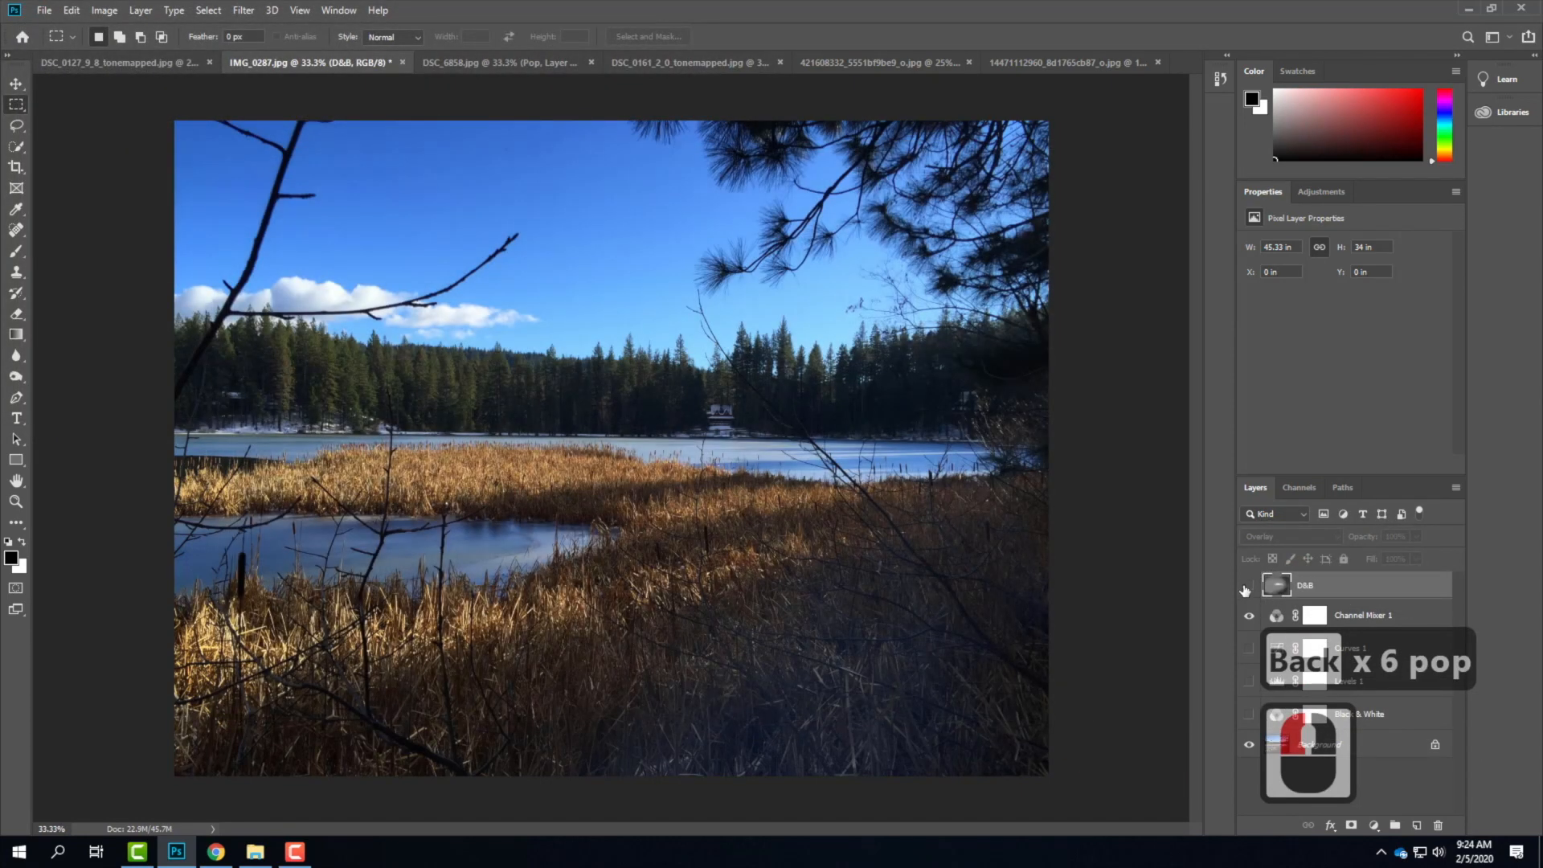
Show the D&B, Curves 1 and Levels 1 layers along with Channel Mixer 1, and start a 1000 px wide JPG export.
click(1246, 588)
click(1249, 648)
click(1248, 681)
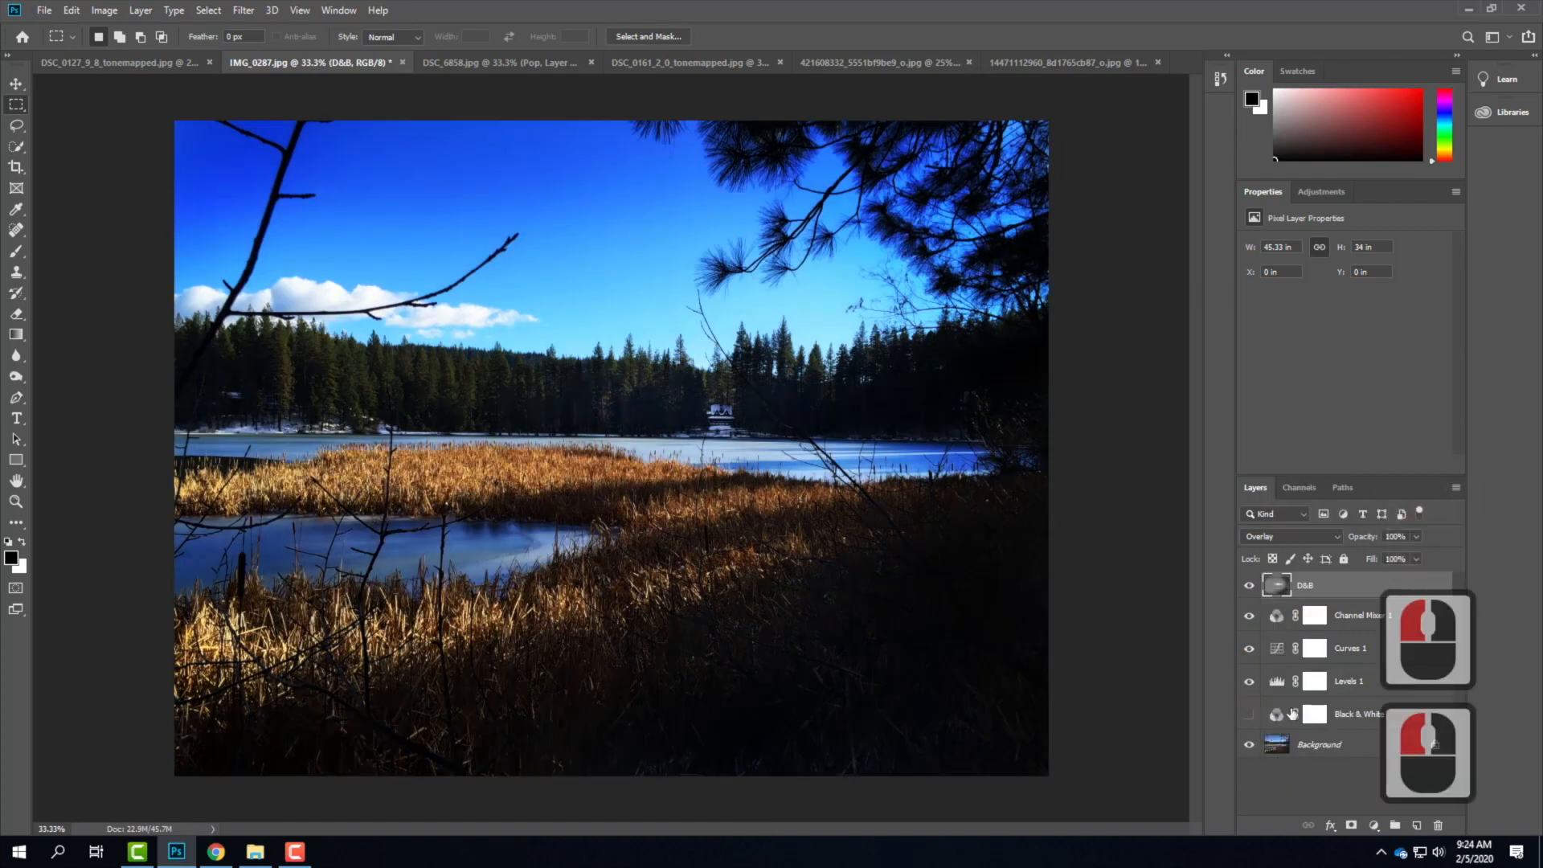
click(42, 12)
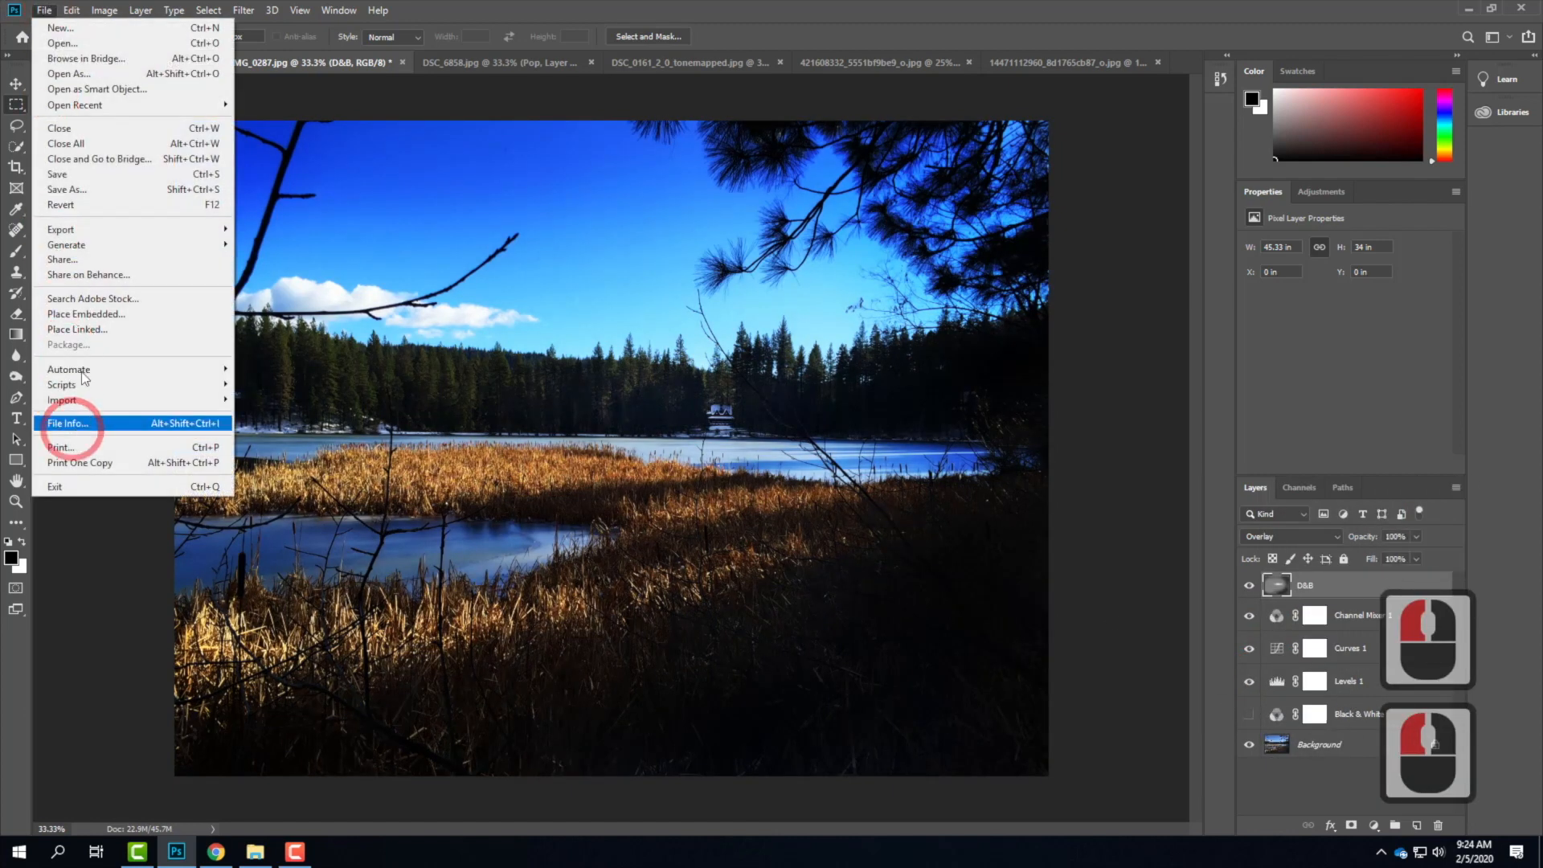
mouse_move(165, 235)
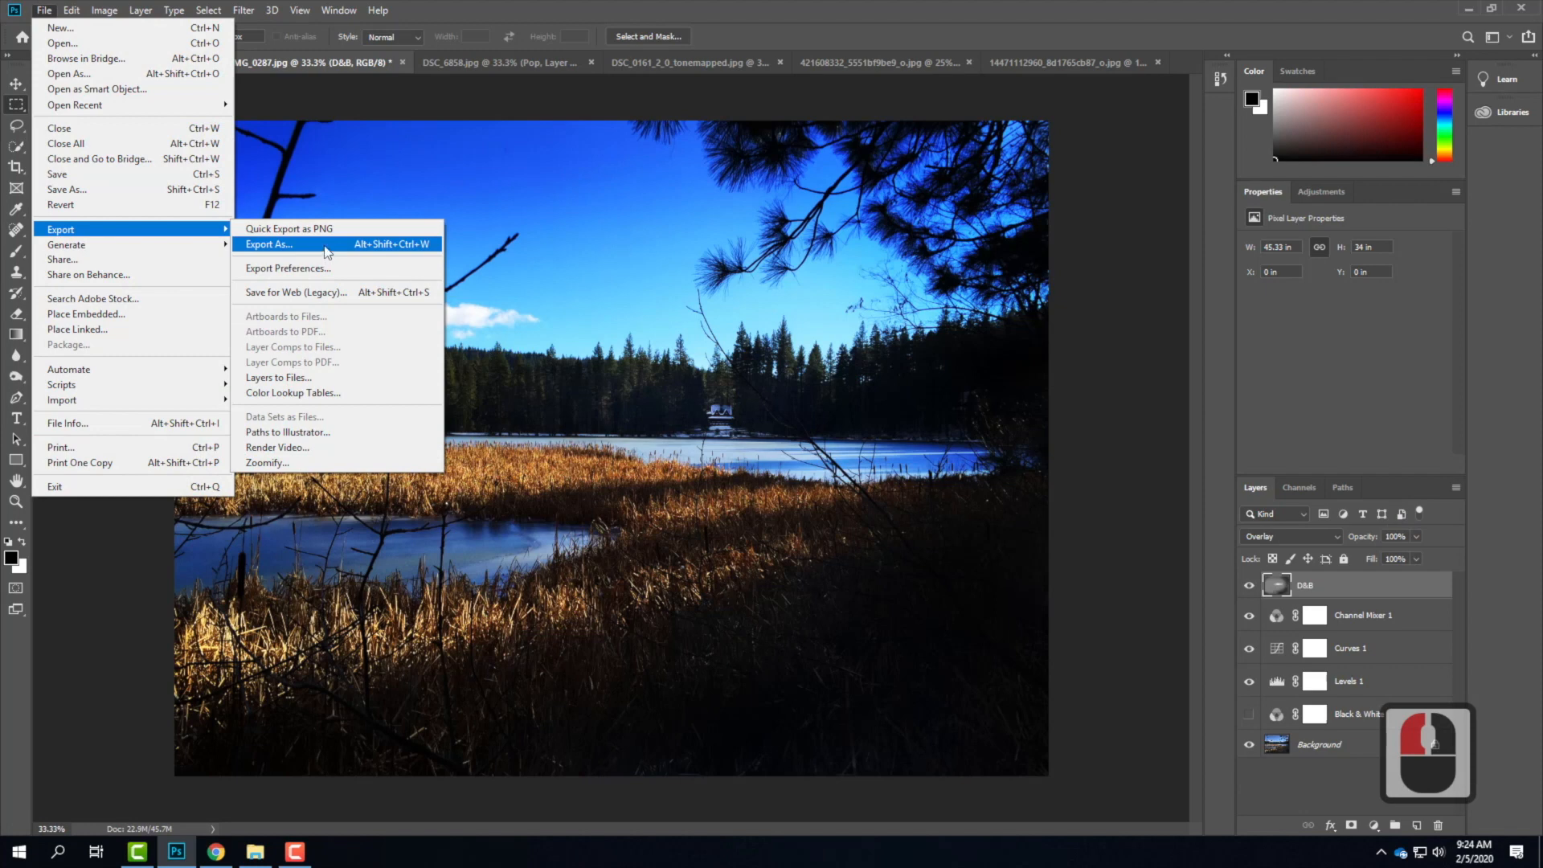
click(325, 248)
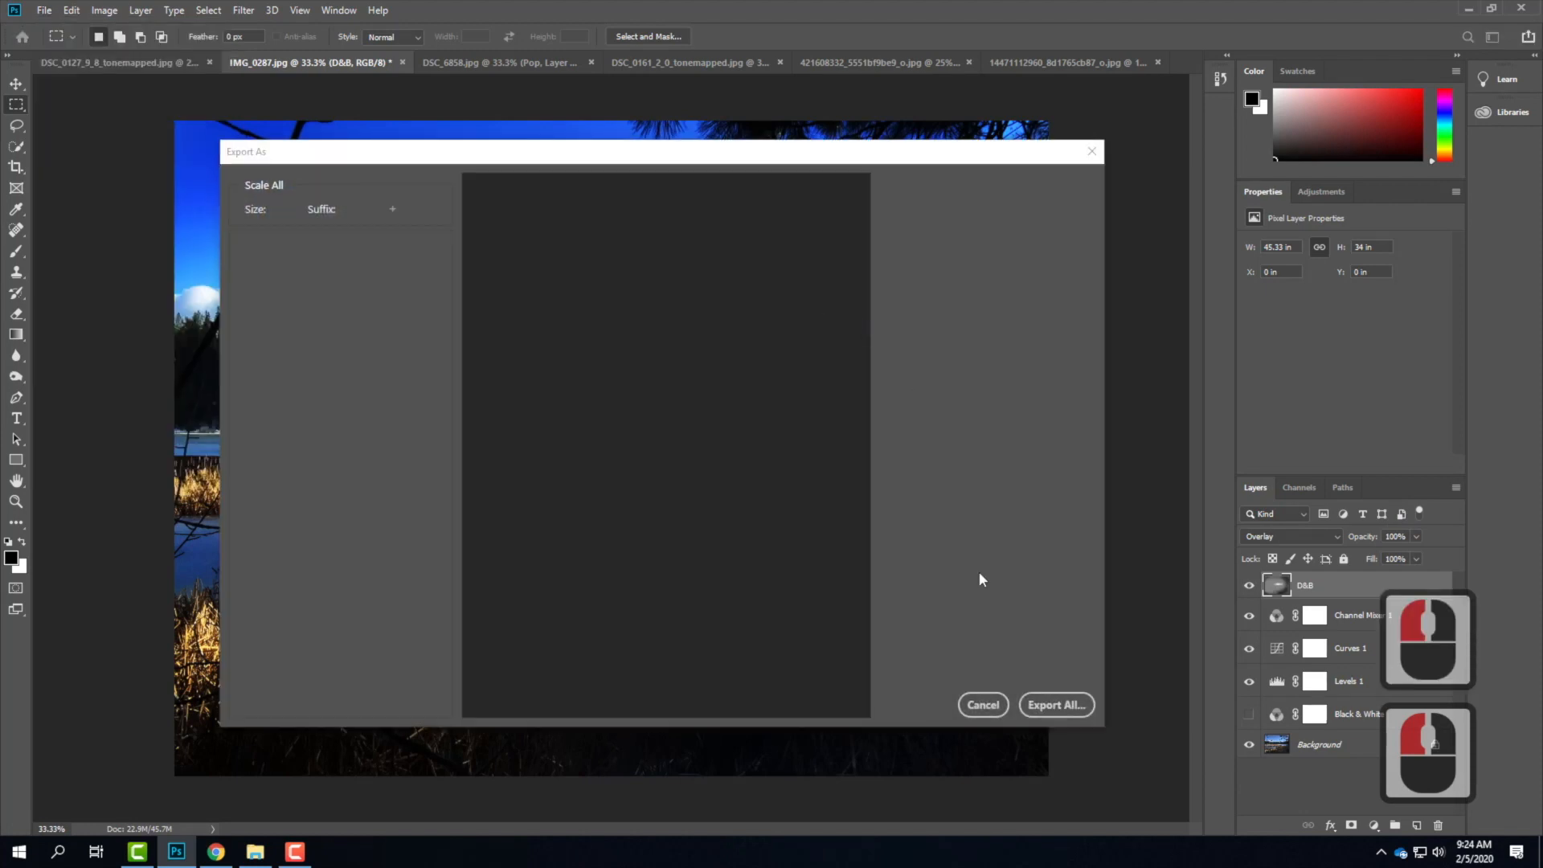
click(1056, 704)
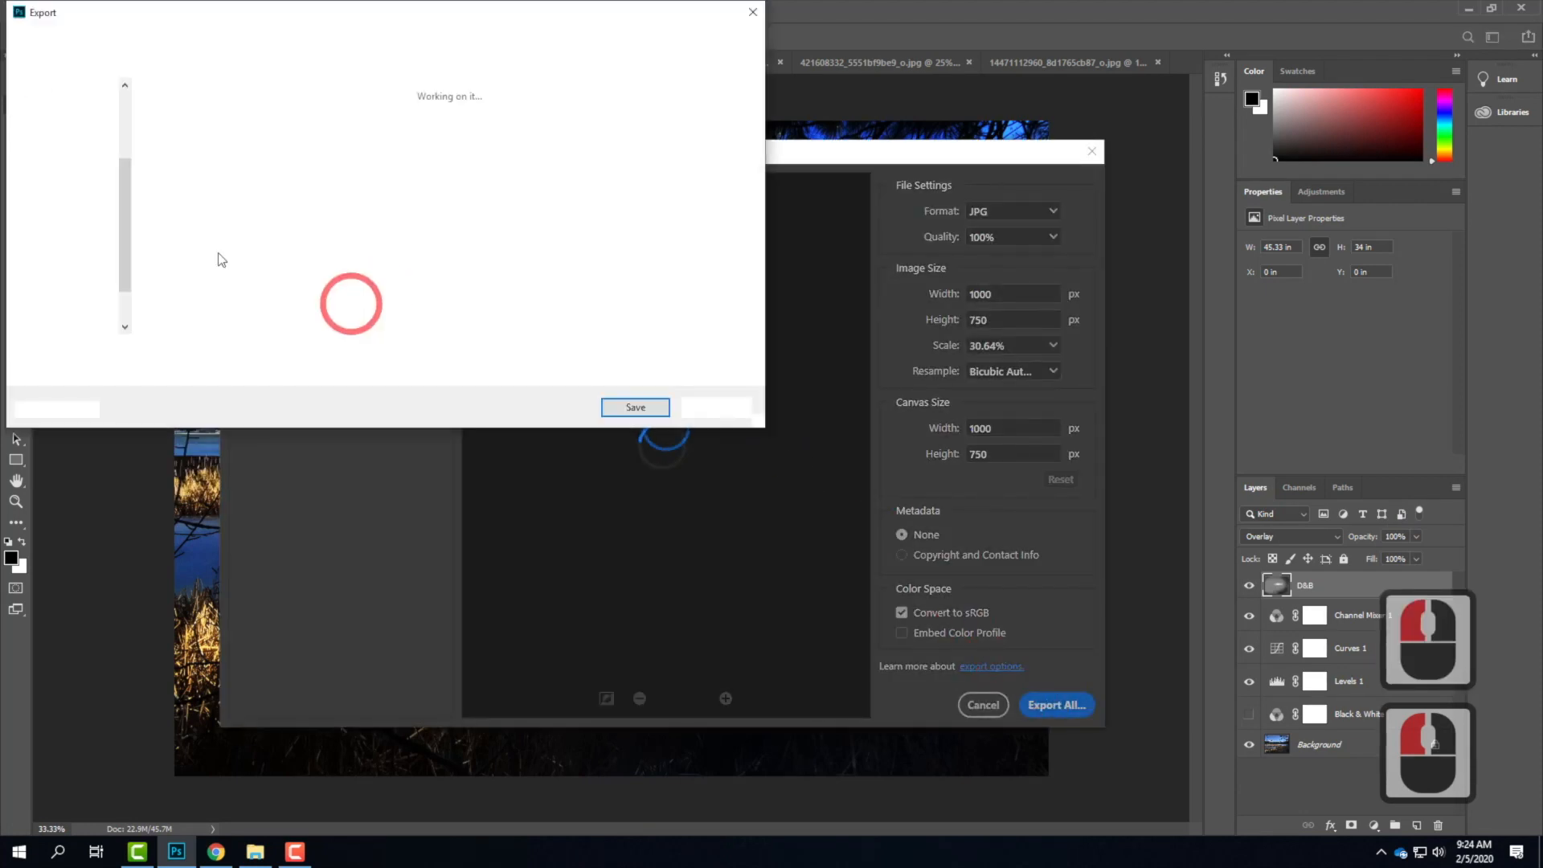
Take over the original export's file name, change it to IMG_0287_db.jpg, and save it in S2020.
click(434, 144)
click(172, 359)
double_click(172, 354)
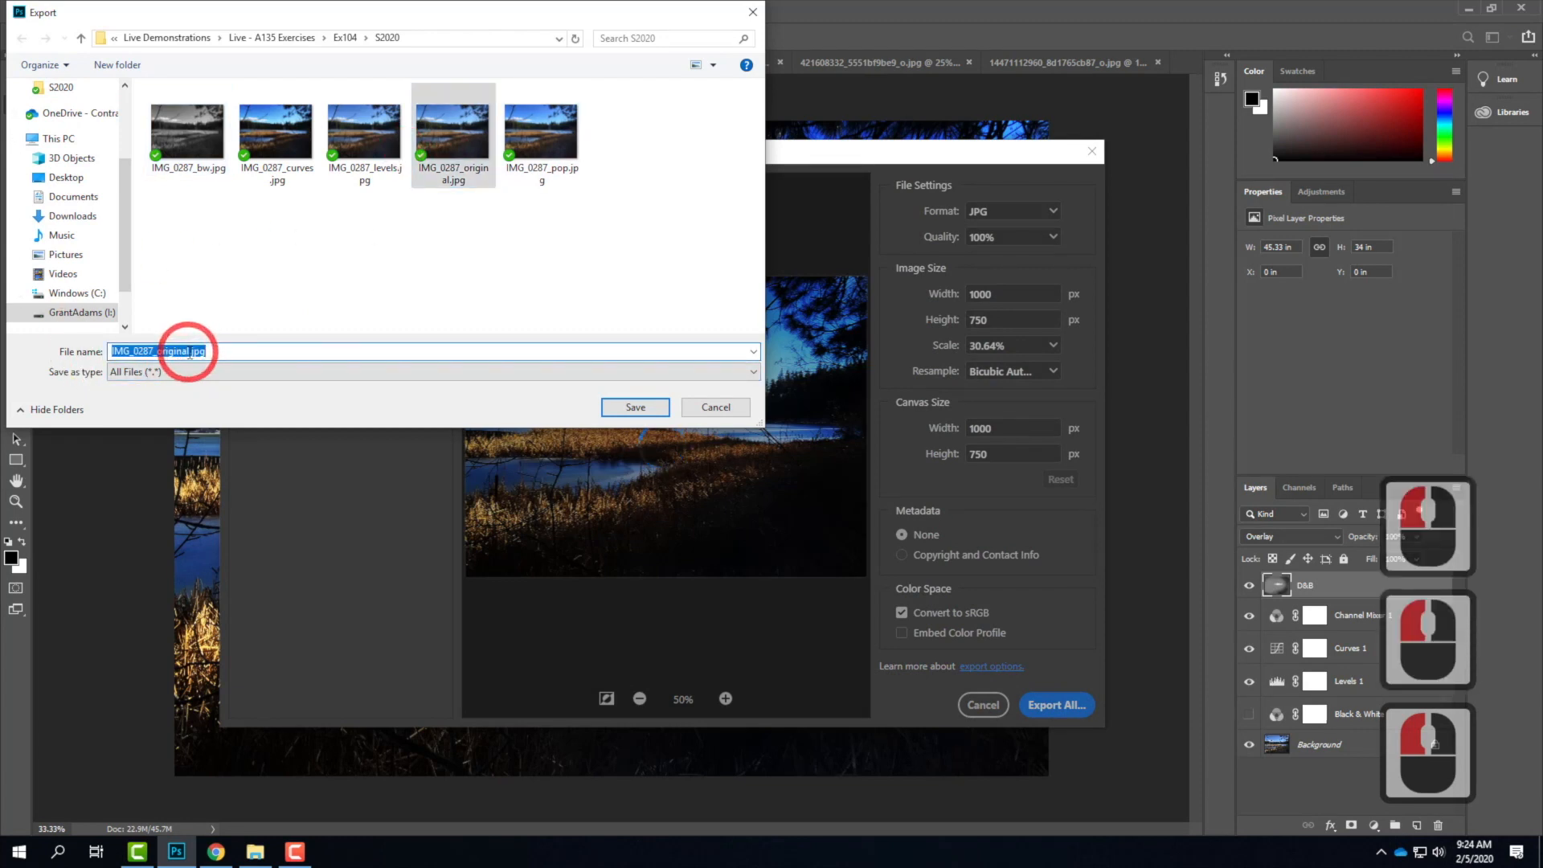
click(190, 354)
key(BackSpace)
key(BackSpace)
key(BackSpace)
key(BackSpace)
key(BackSpace)
key(BackSpace)
key(BackSpace)
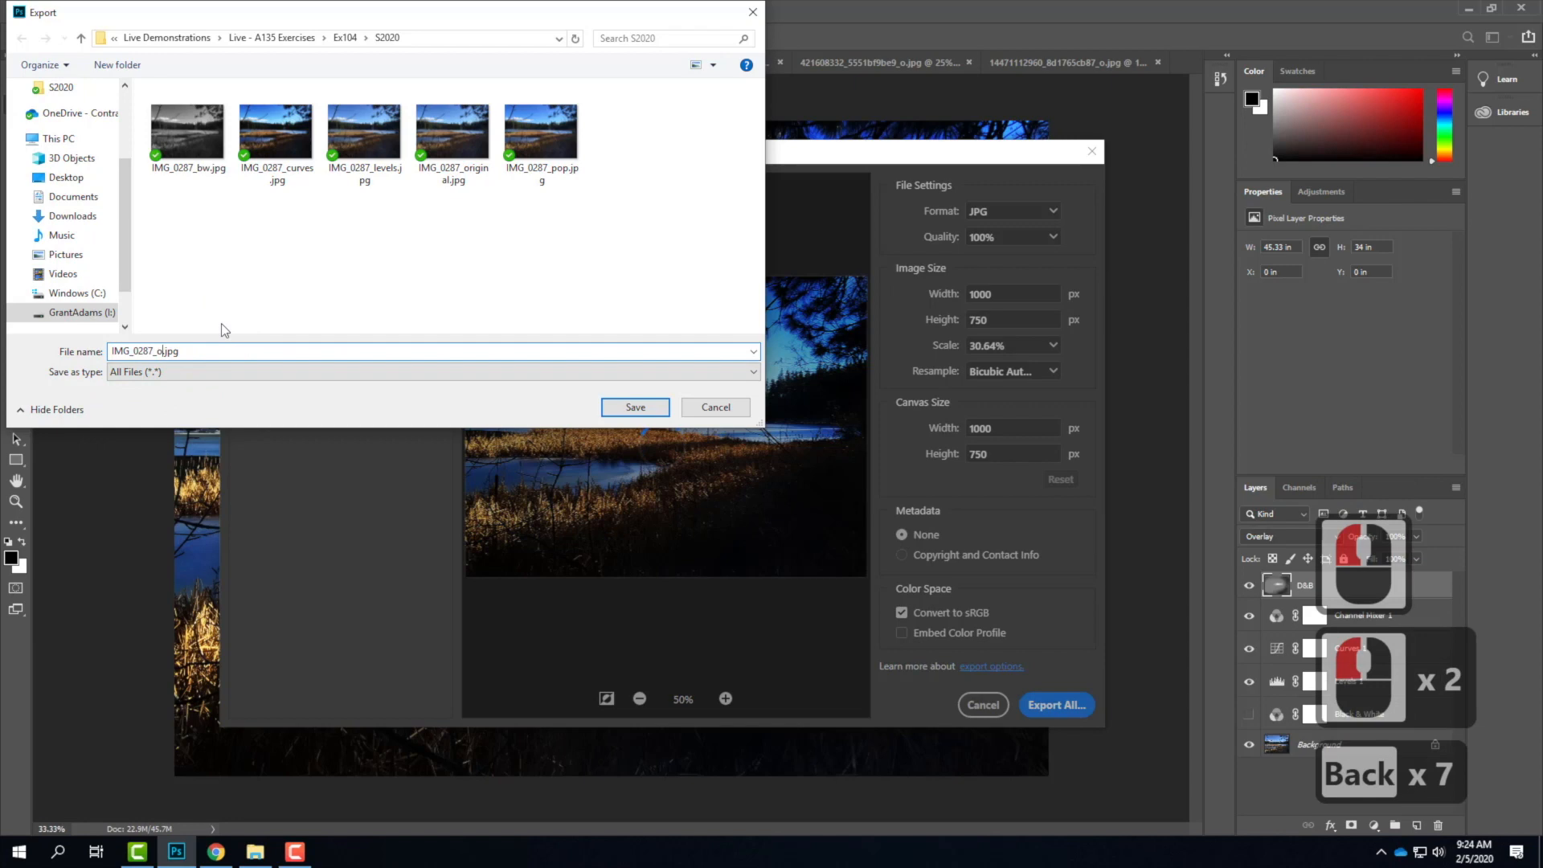
key(BackSpace)
text(db)
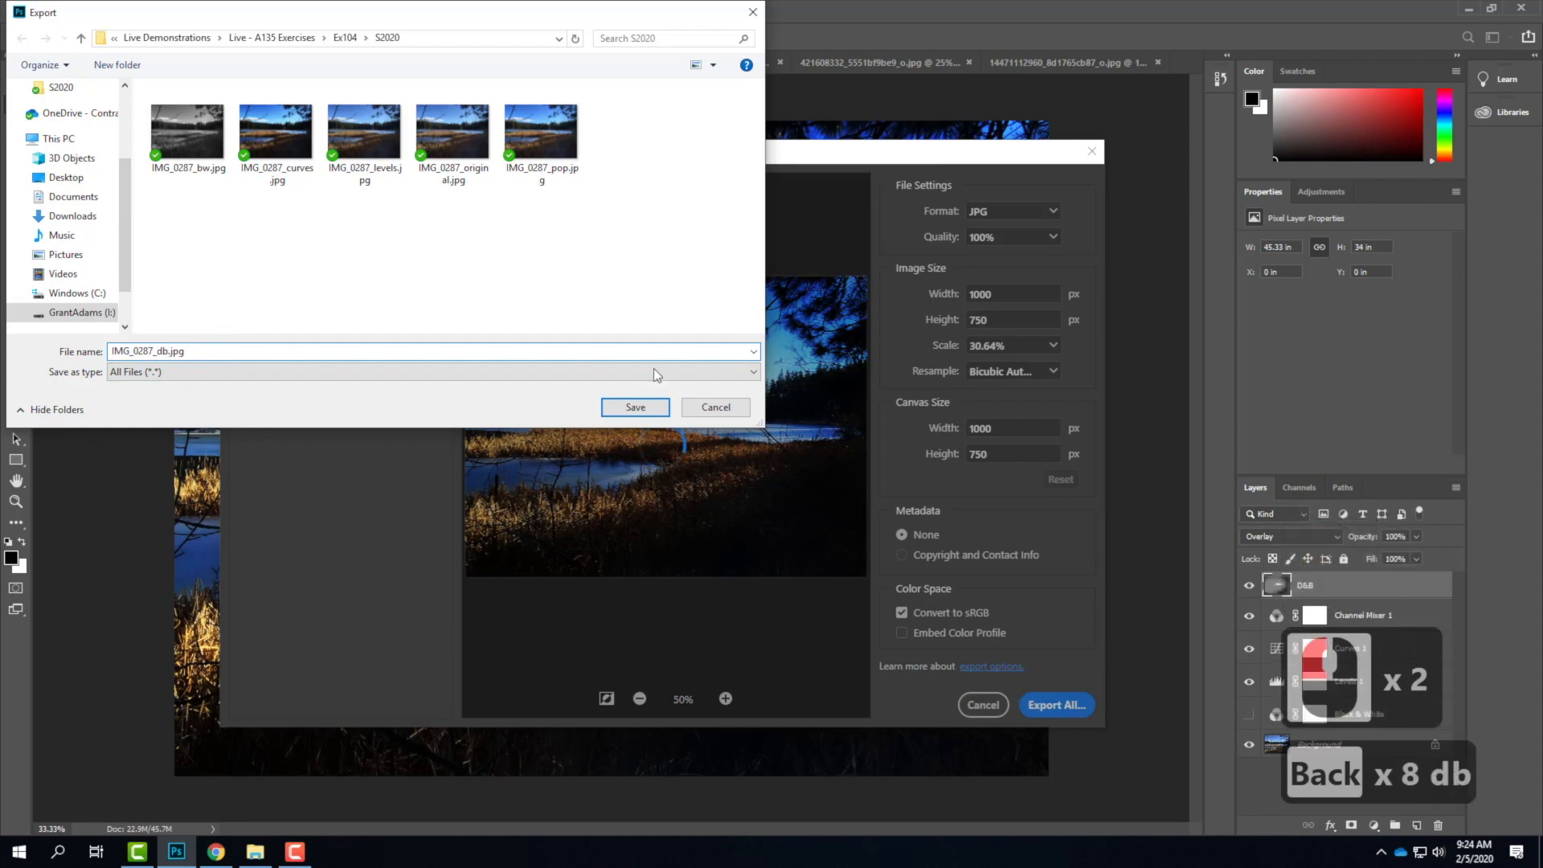
click(630, 406)
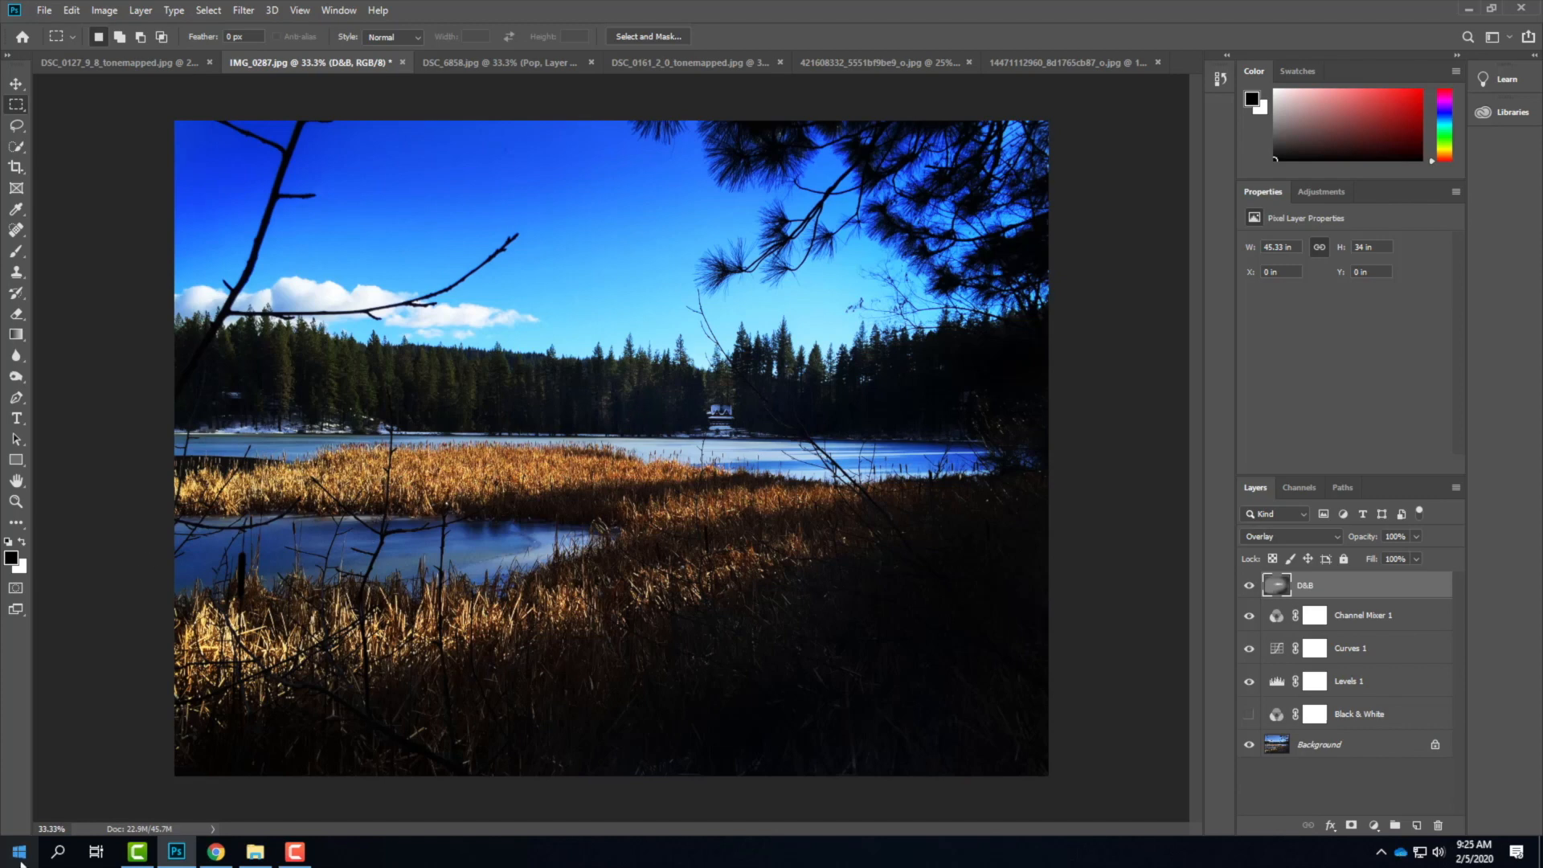
Switch to Chrome and start a new post on the Digital Tools For Designers & Architects site.
click(215, 851)
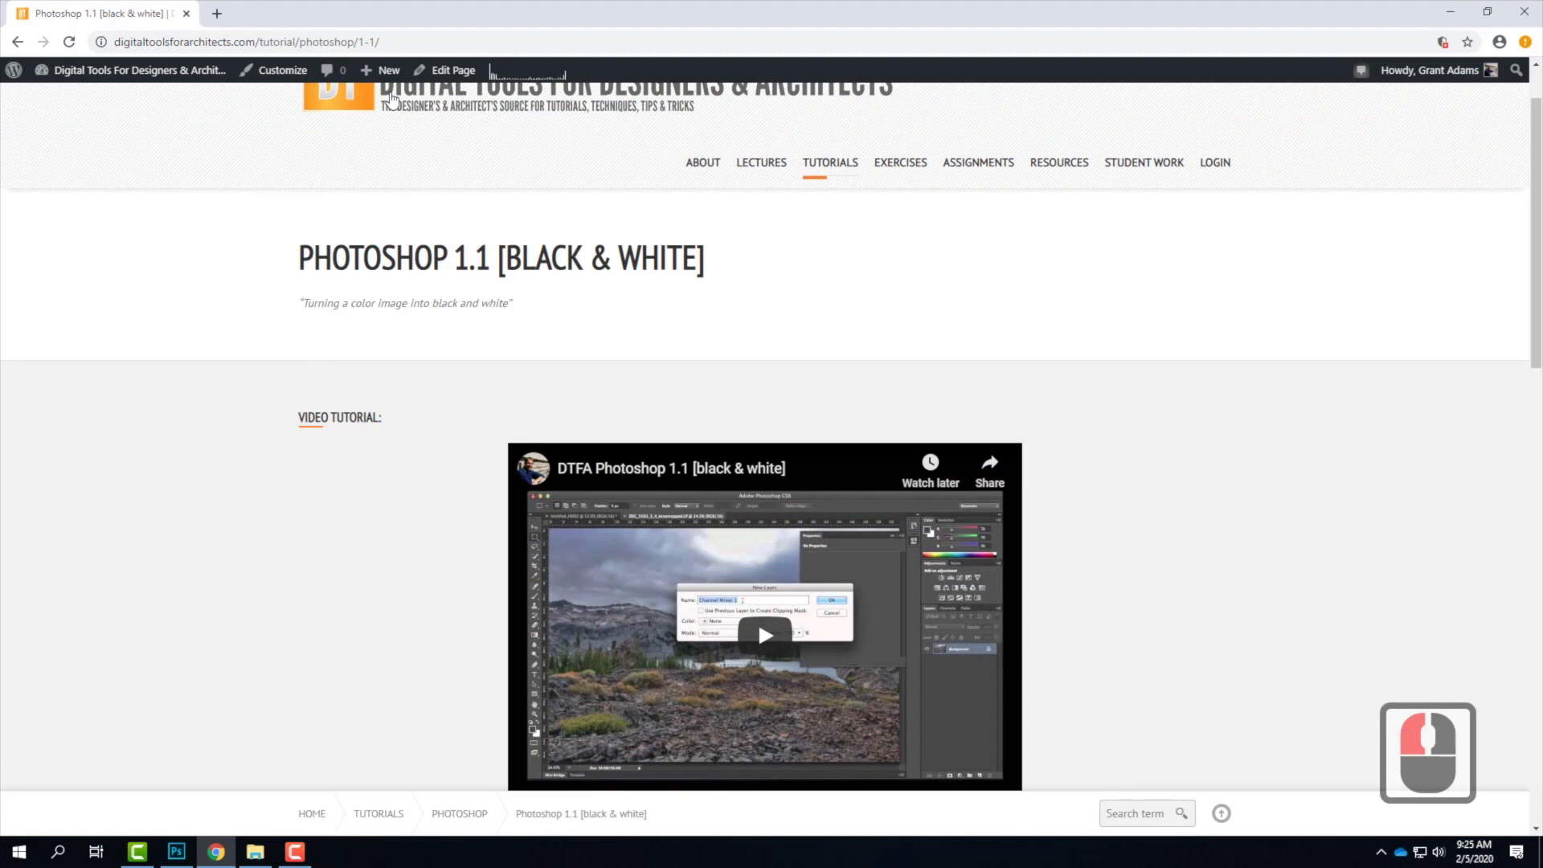
mouse_move(370, 77)
click(367, 103)
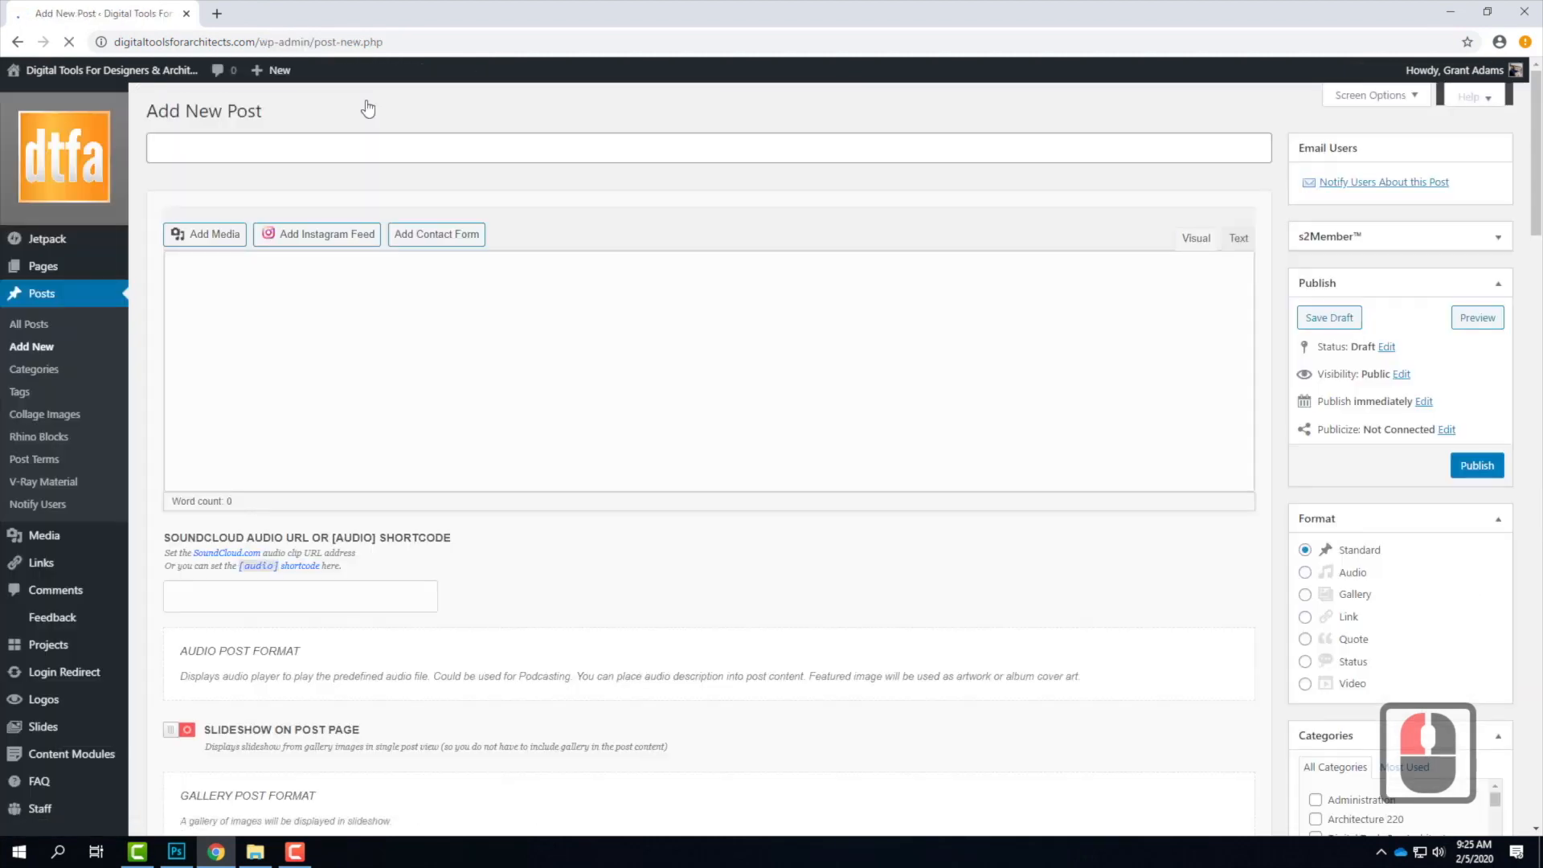
Title the post "Exercise 104 - " followed by the author's full name.
click(176, 150)
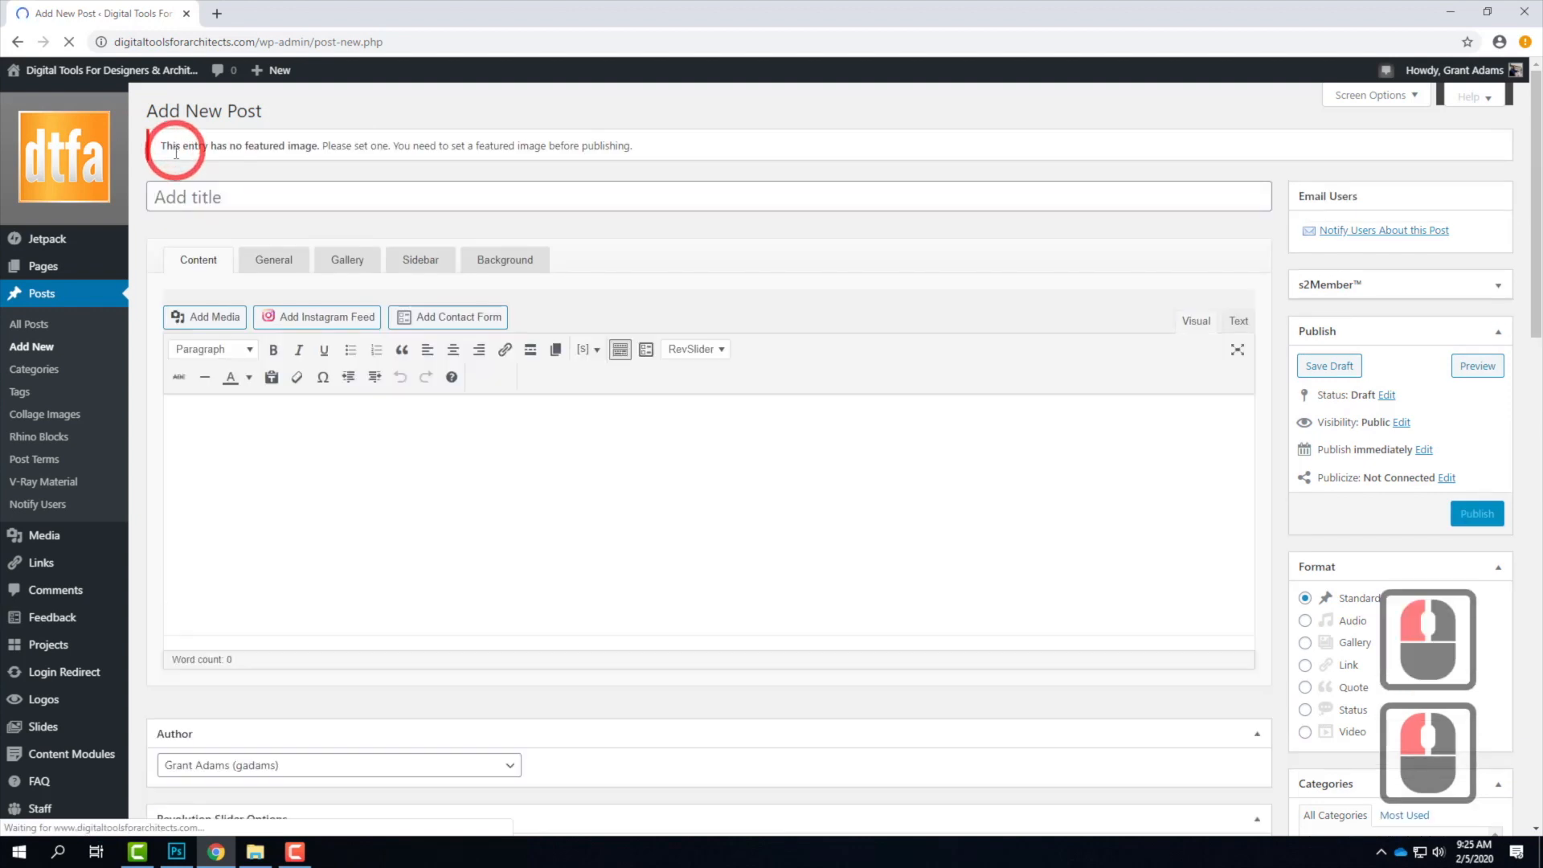
click(167, 196)
text(Ex)
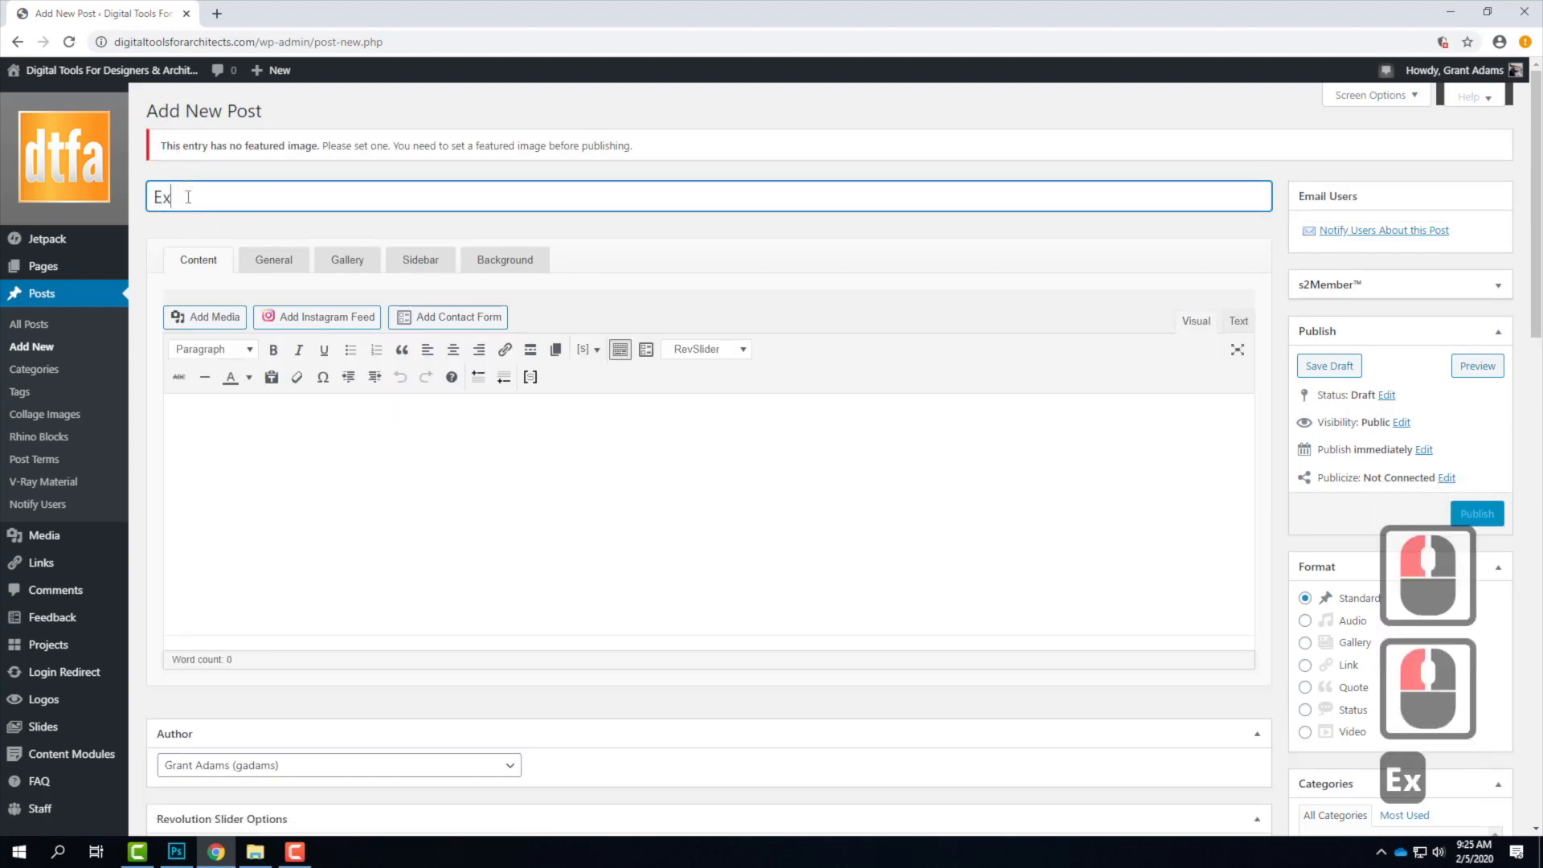
text(ercise 1040-01)
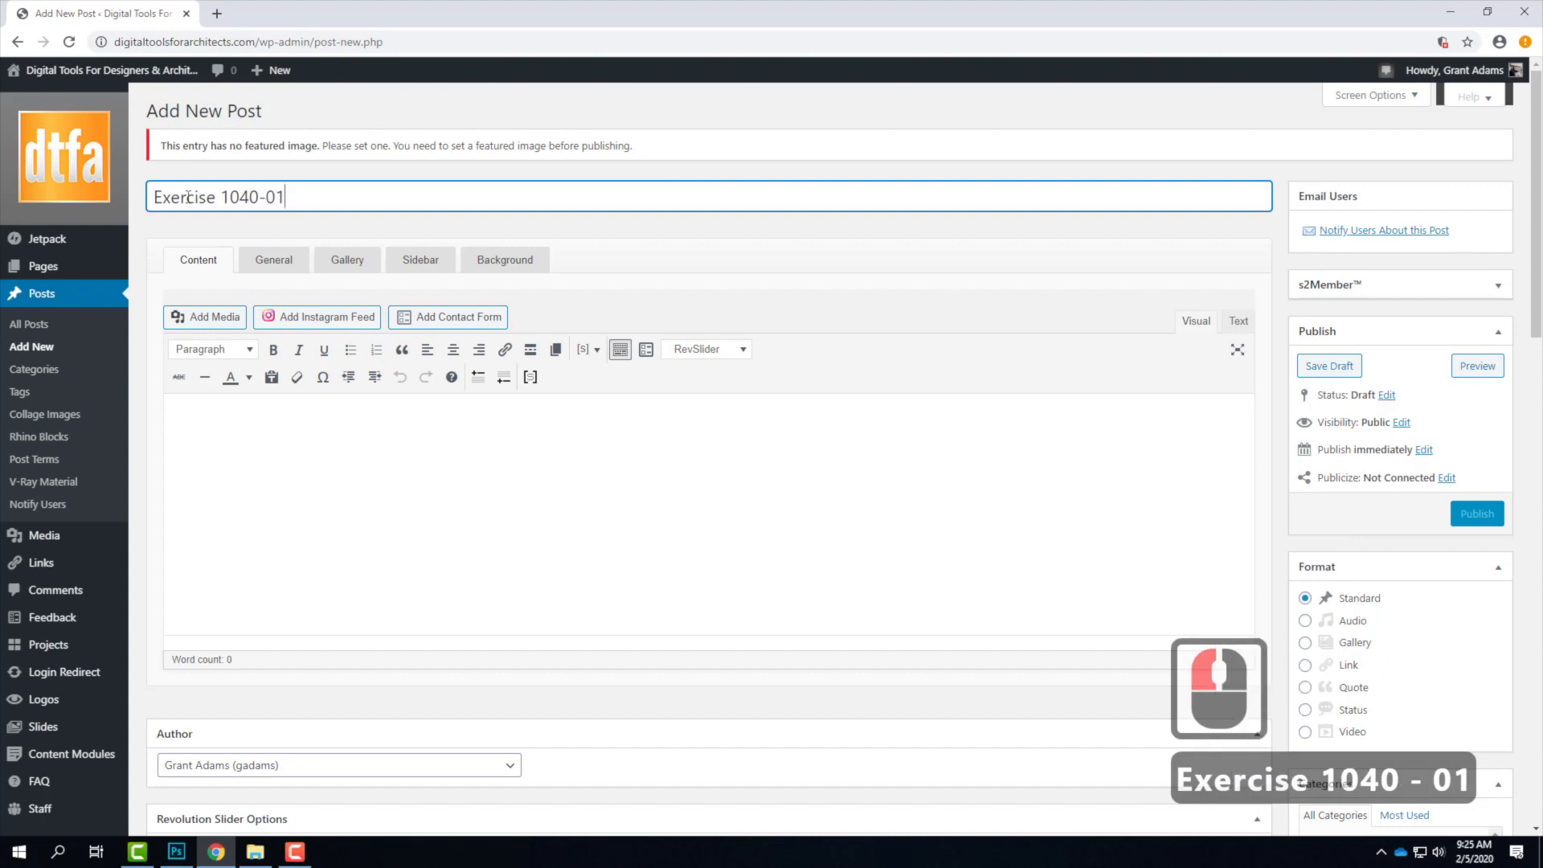
key(BackSpace)
key(BackSpace)
key(BackSpace)
key(BackSpace)
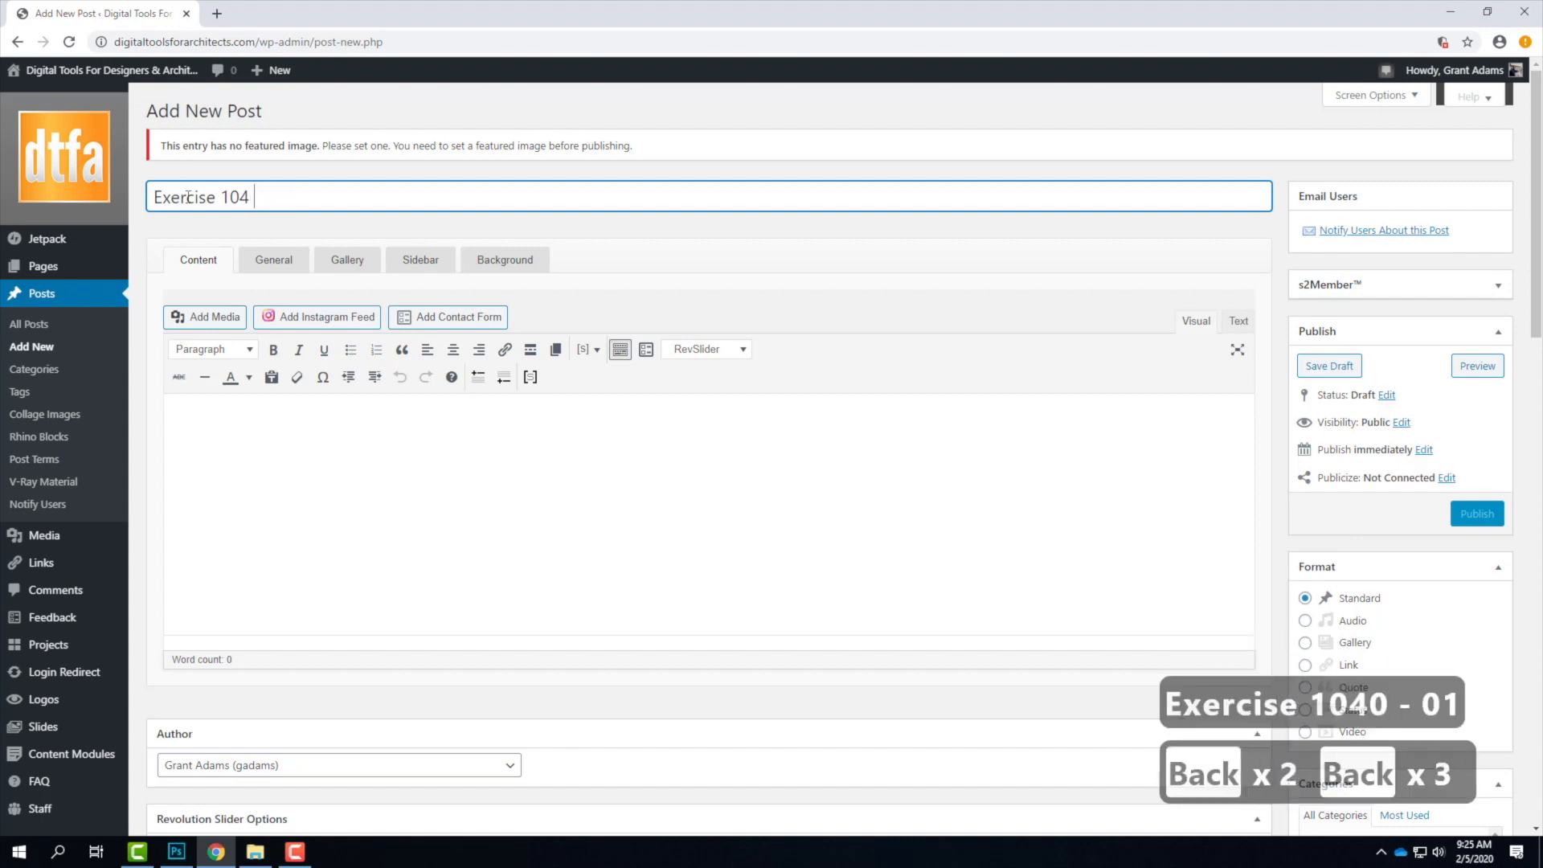
text(- Grant Adams)
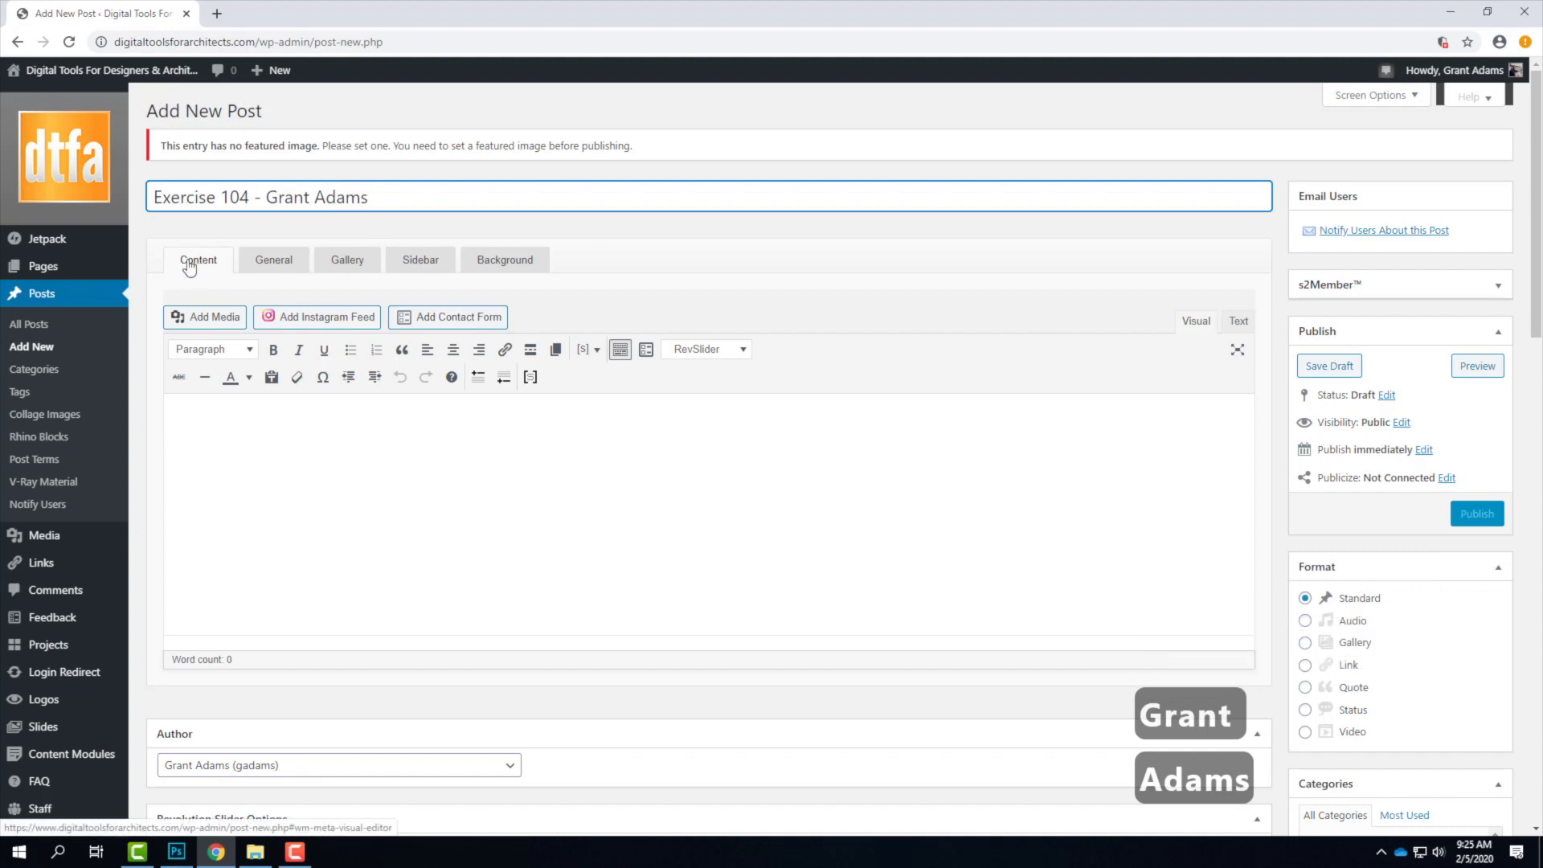
Start adding gallery images from the computer and browse OneDrive to Live Demonstrations, Live - A135 Exercises, Ex104, S2020.
click(358, 268)
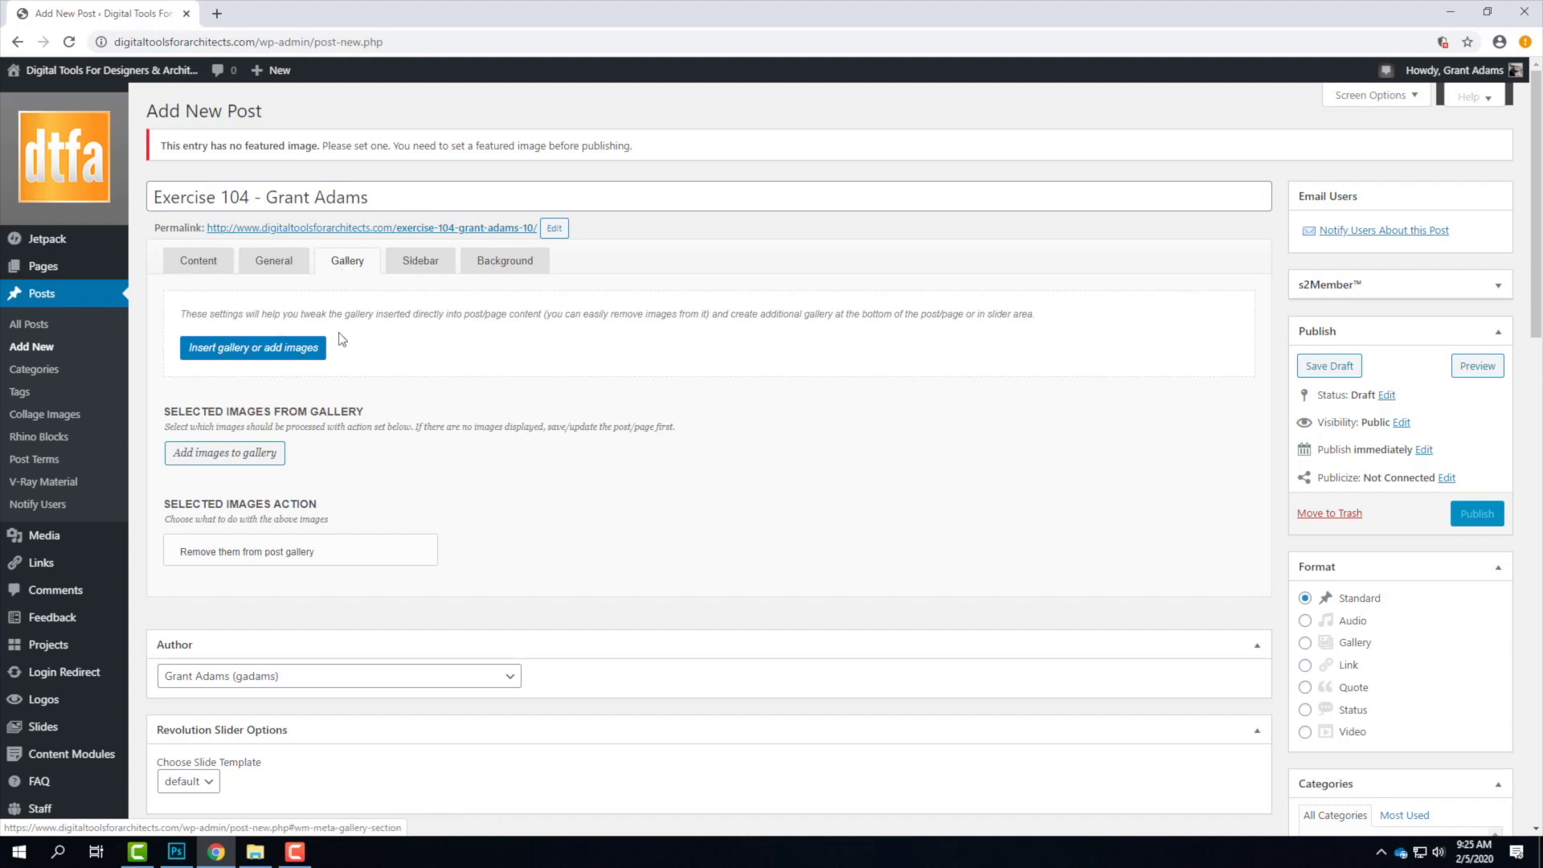
click(234, 461)
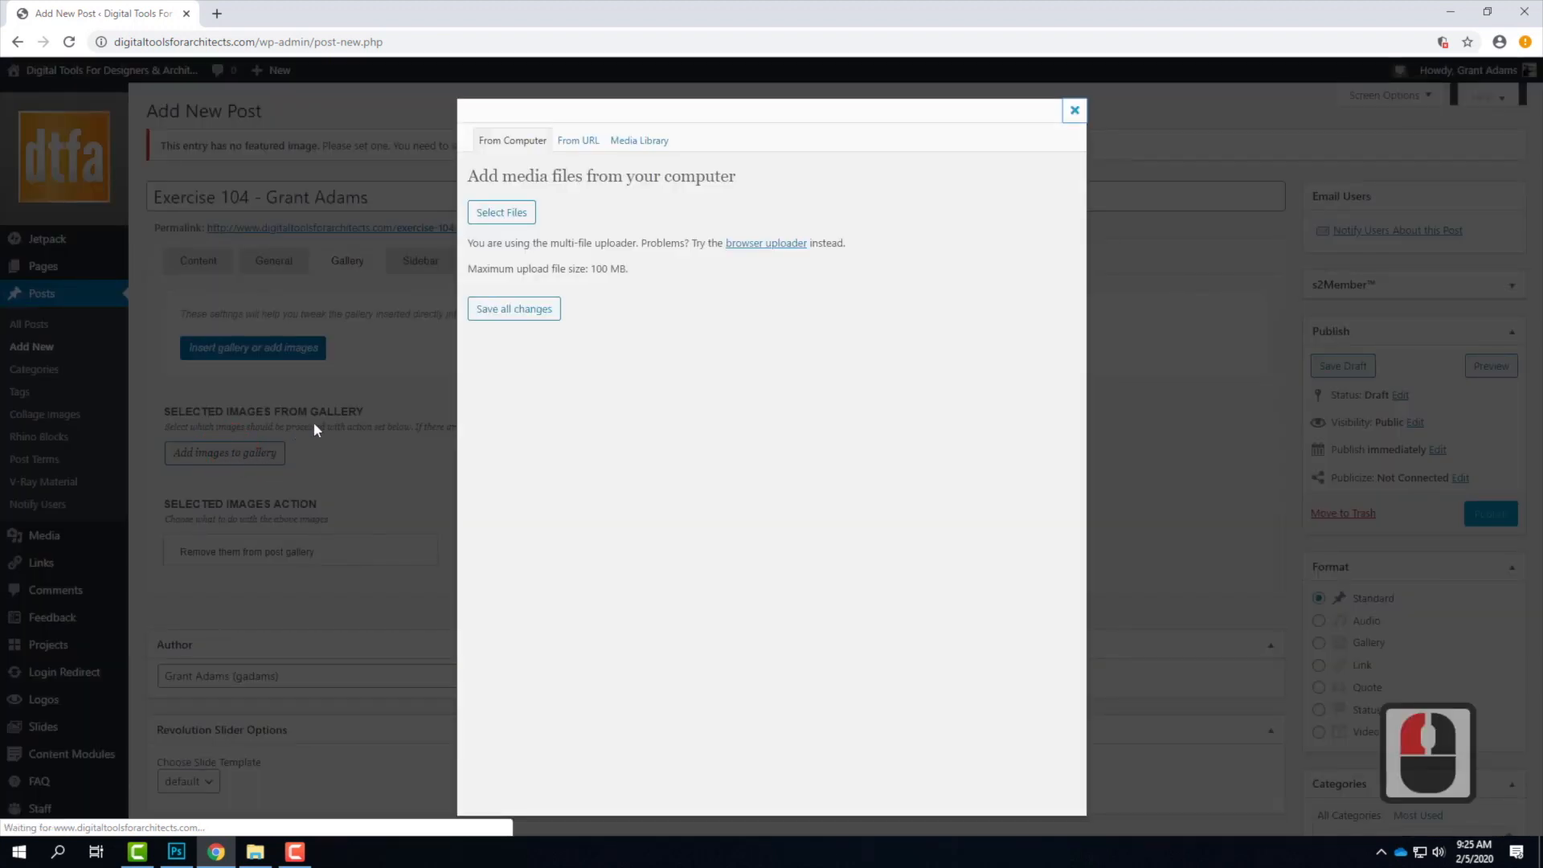
click(770, 312)
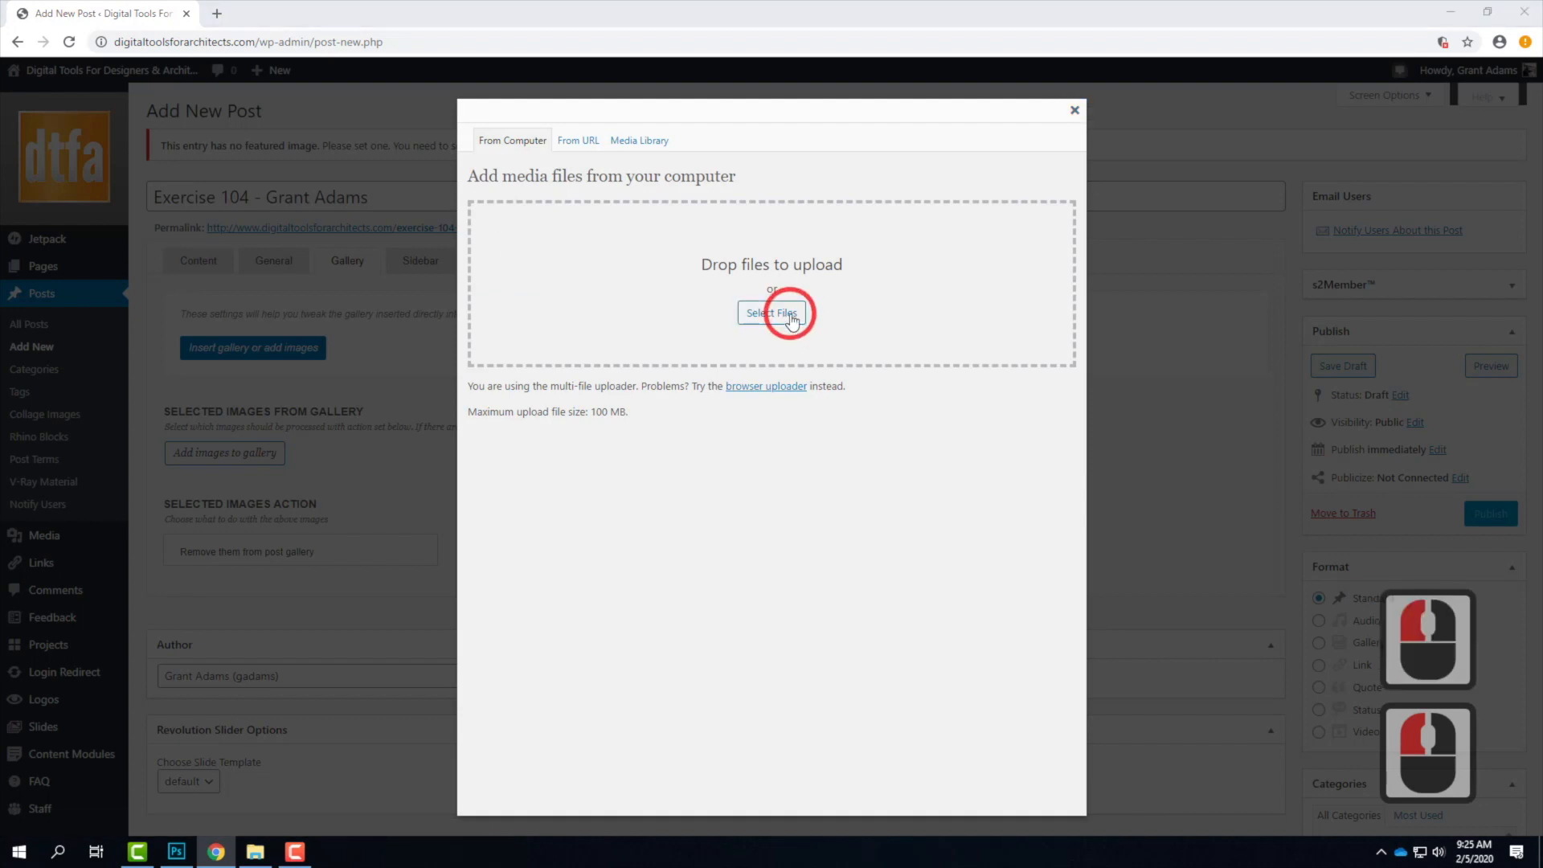
click(76, 241)
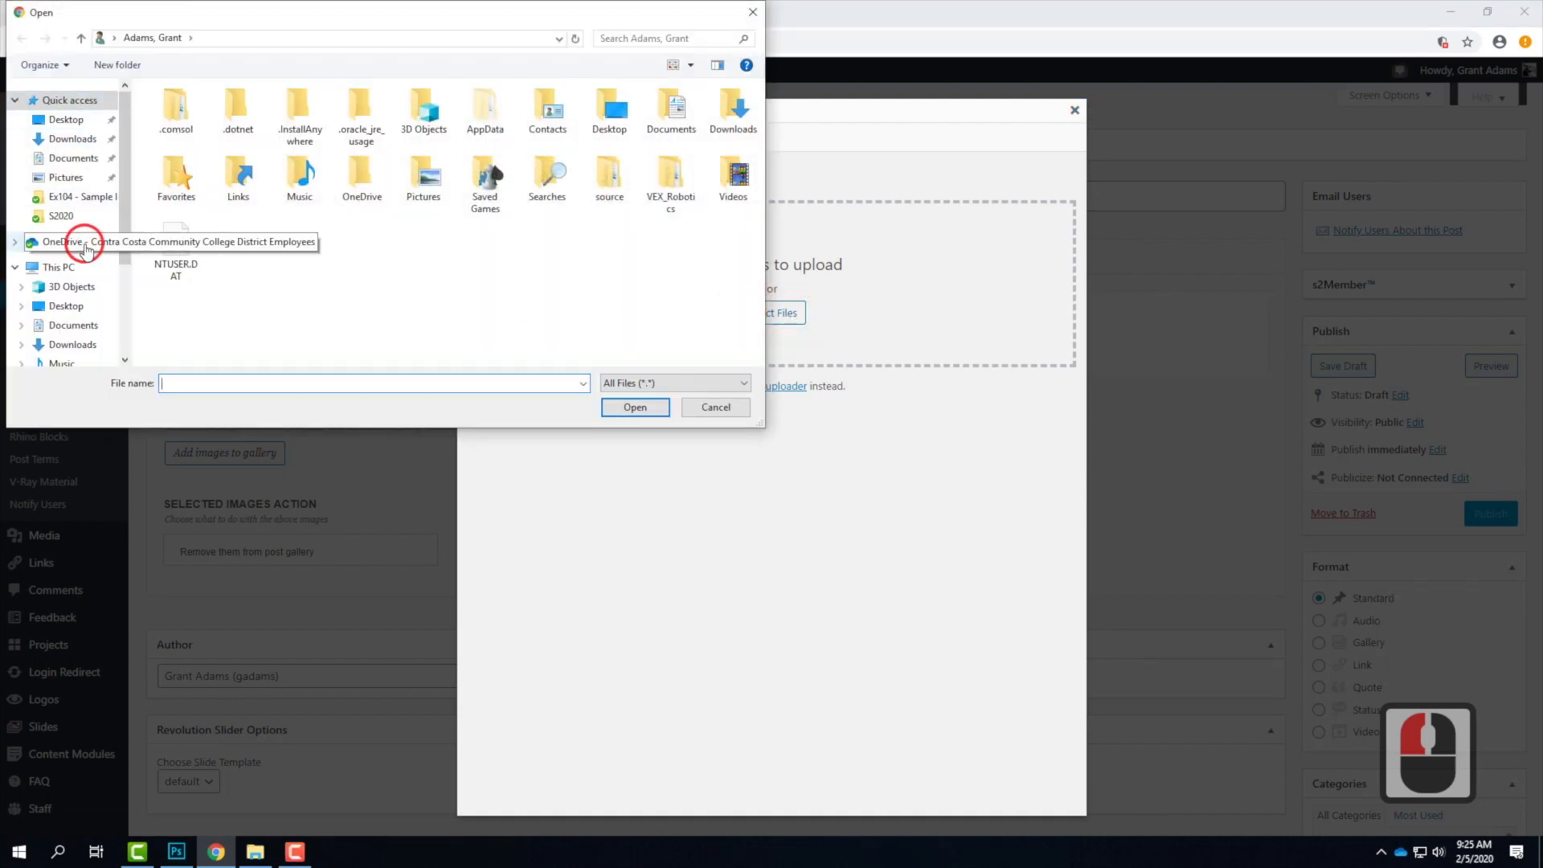
double_click(211, 229)
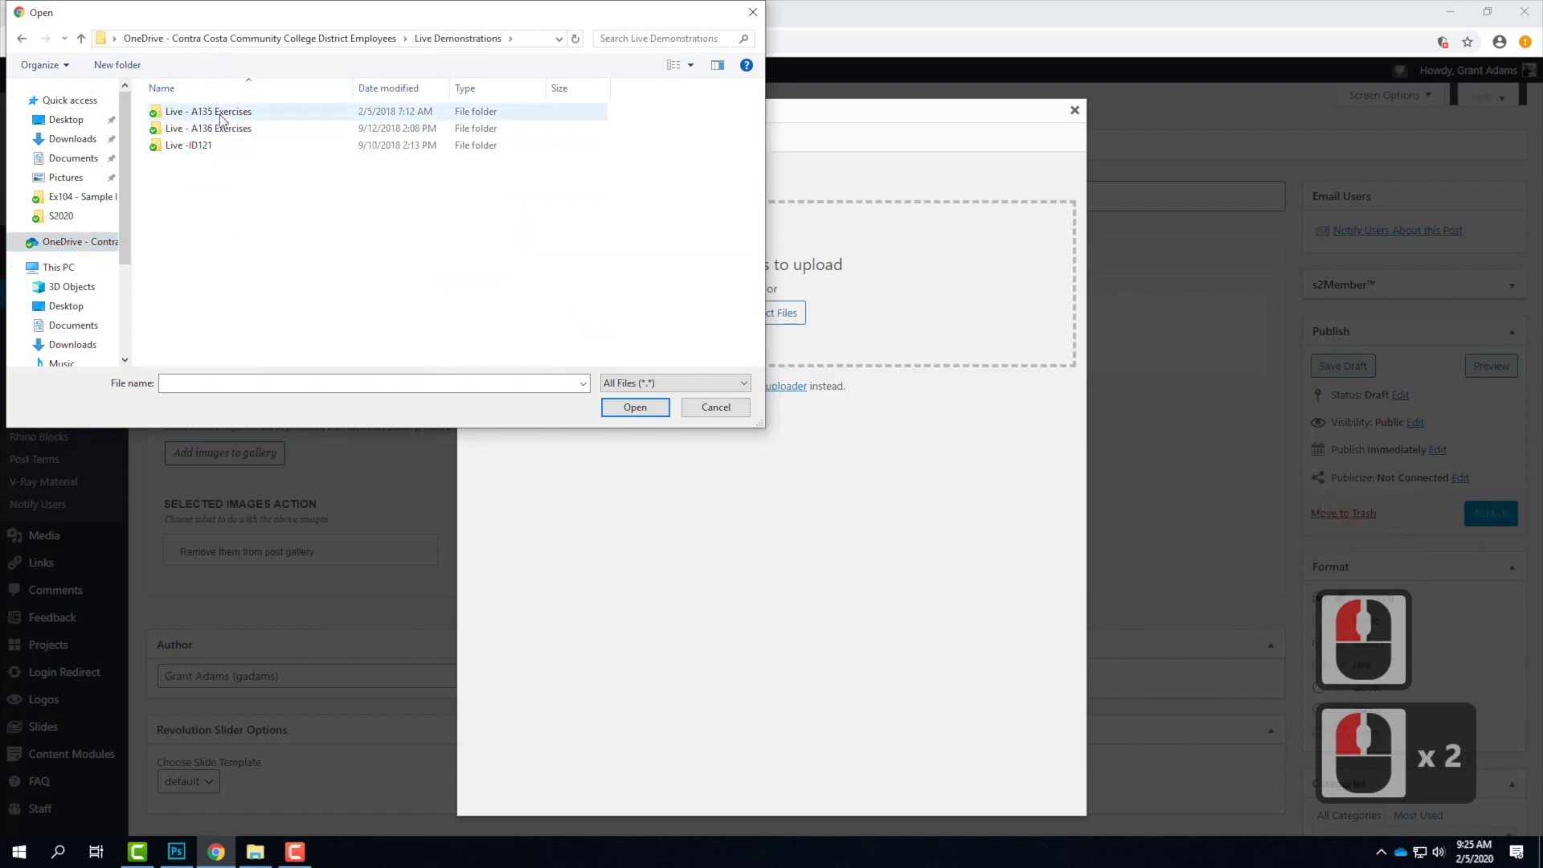
double_click(215, 113)
double_click(192, 142)
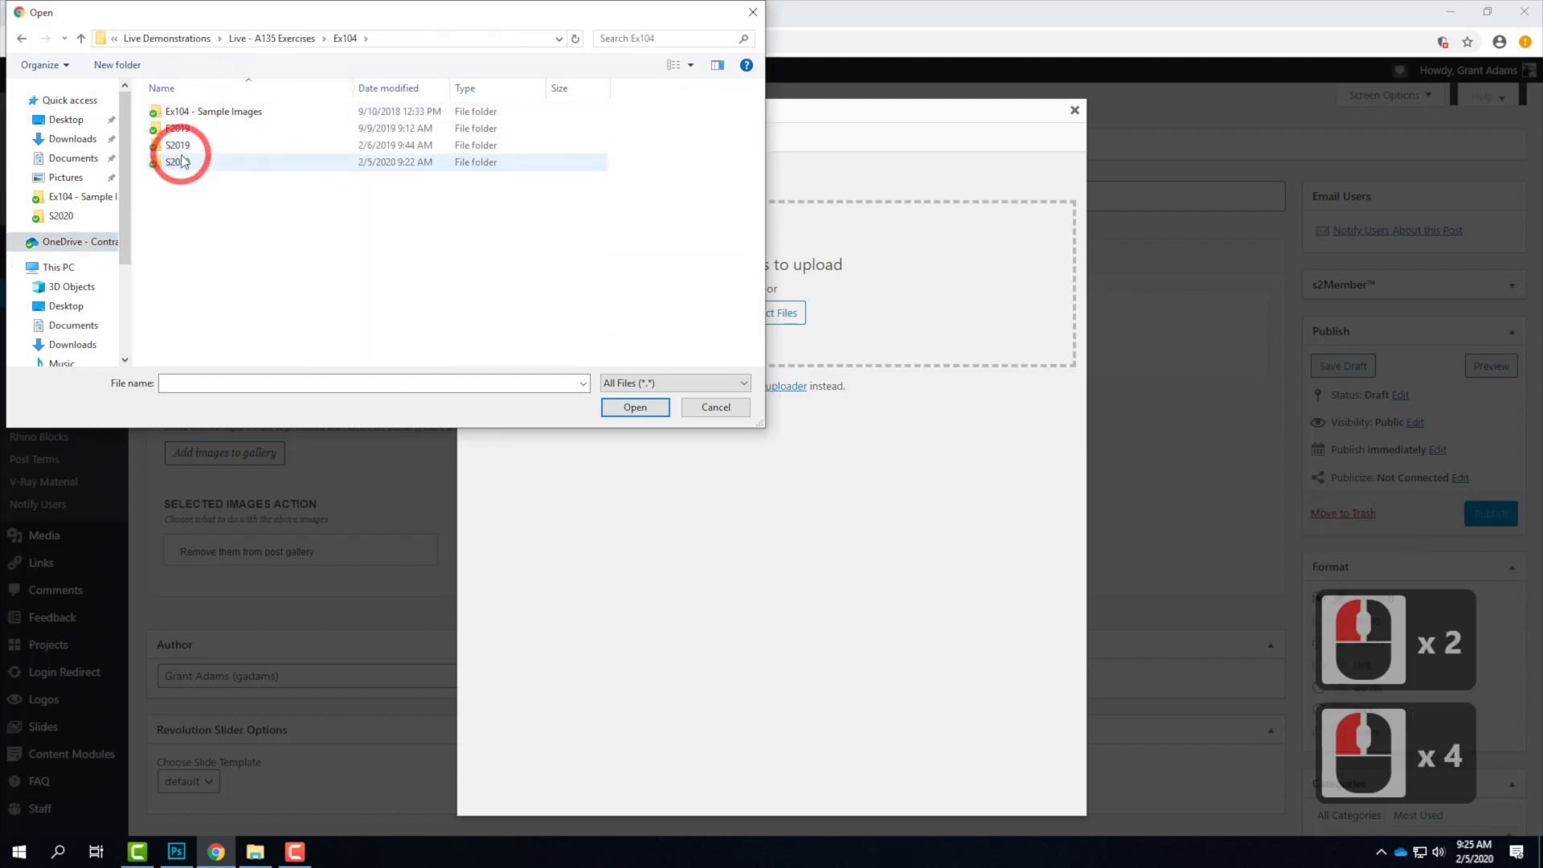
double_click(178, 161)
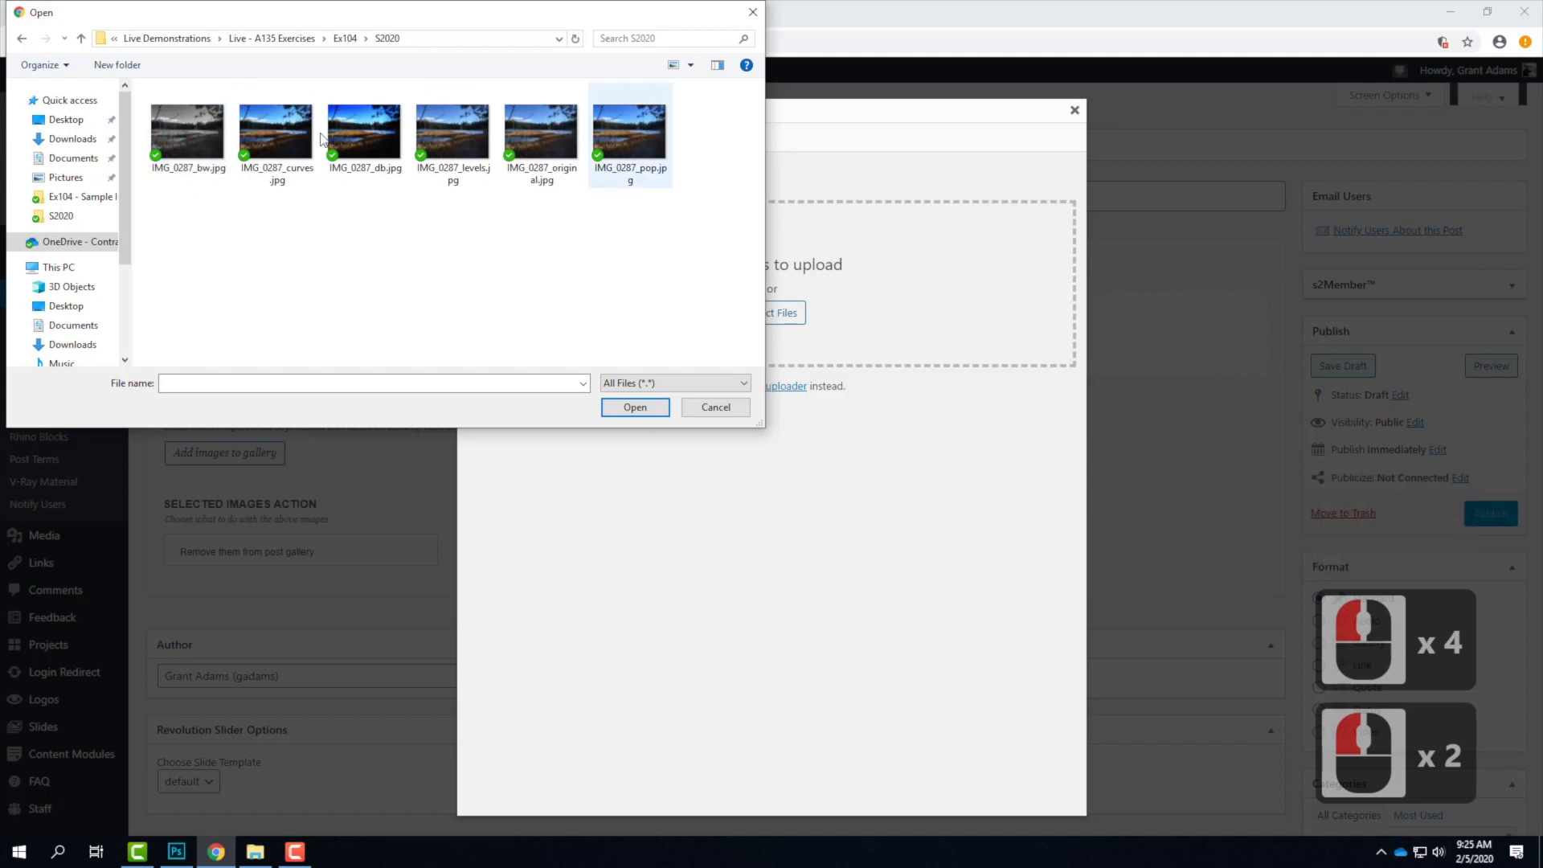
Upload all six IMG_0287 JPGs from S2020 to the post's gallery, save all changes, and close the uploader.
click(186, 127)
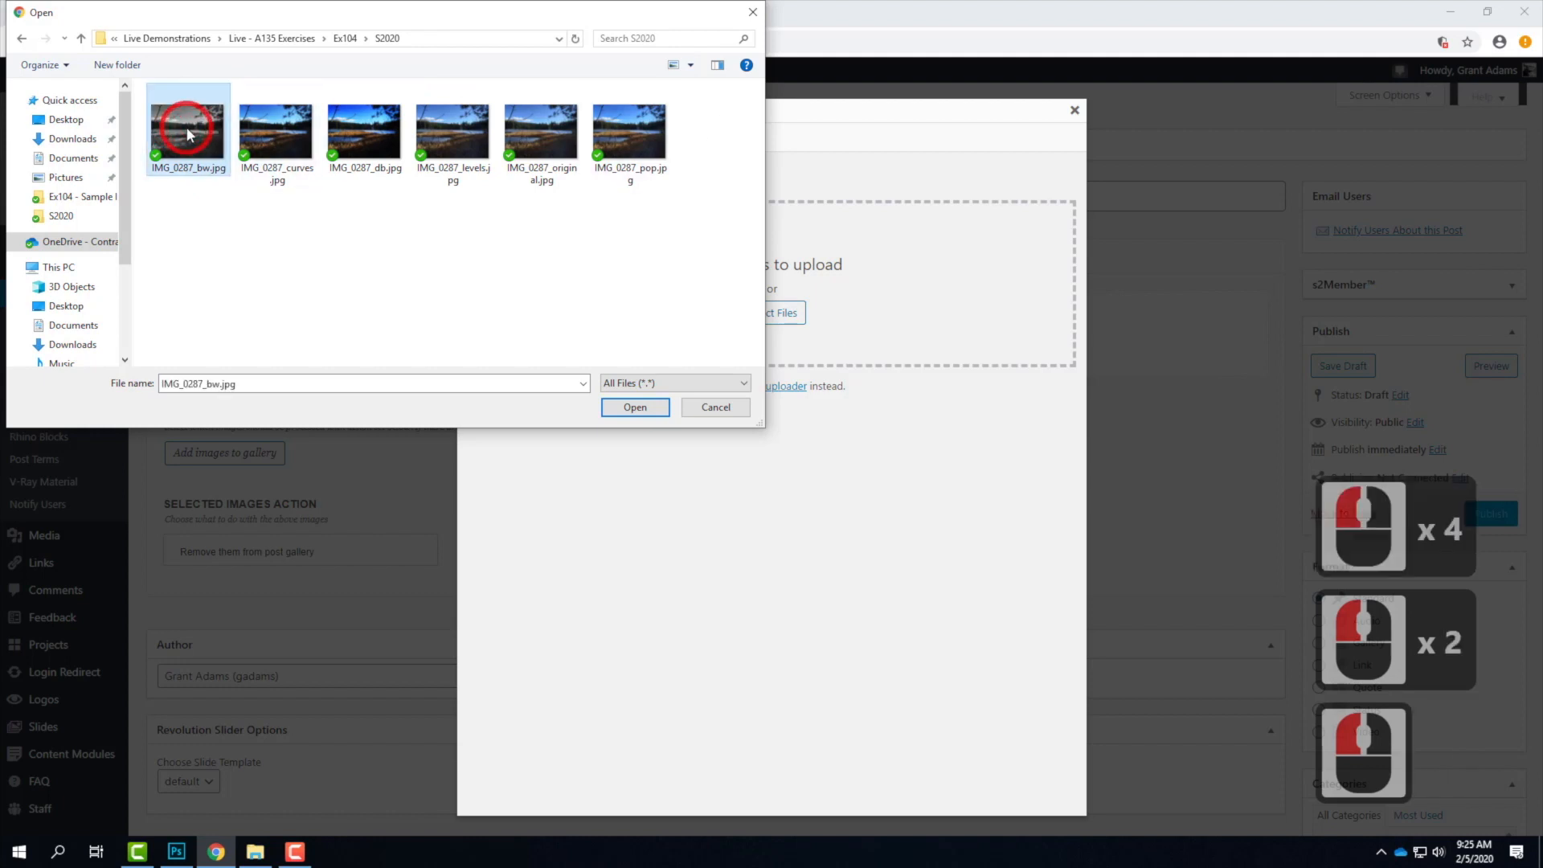
shift+click(625, 127)
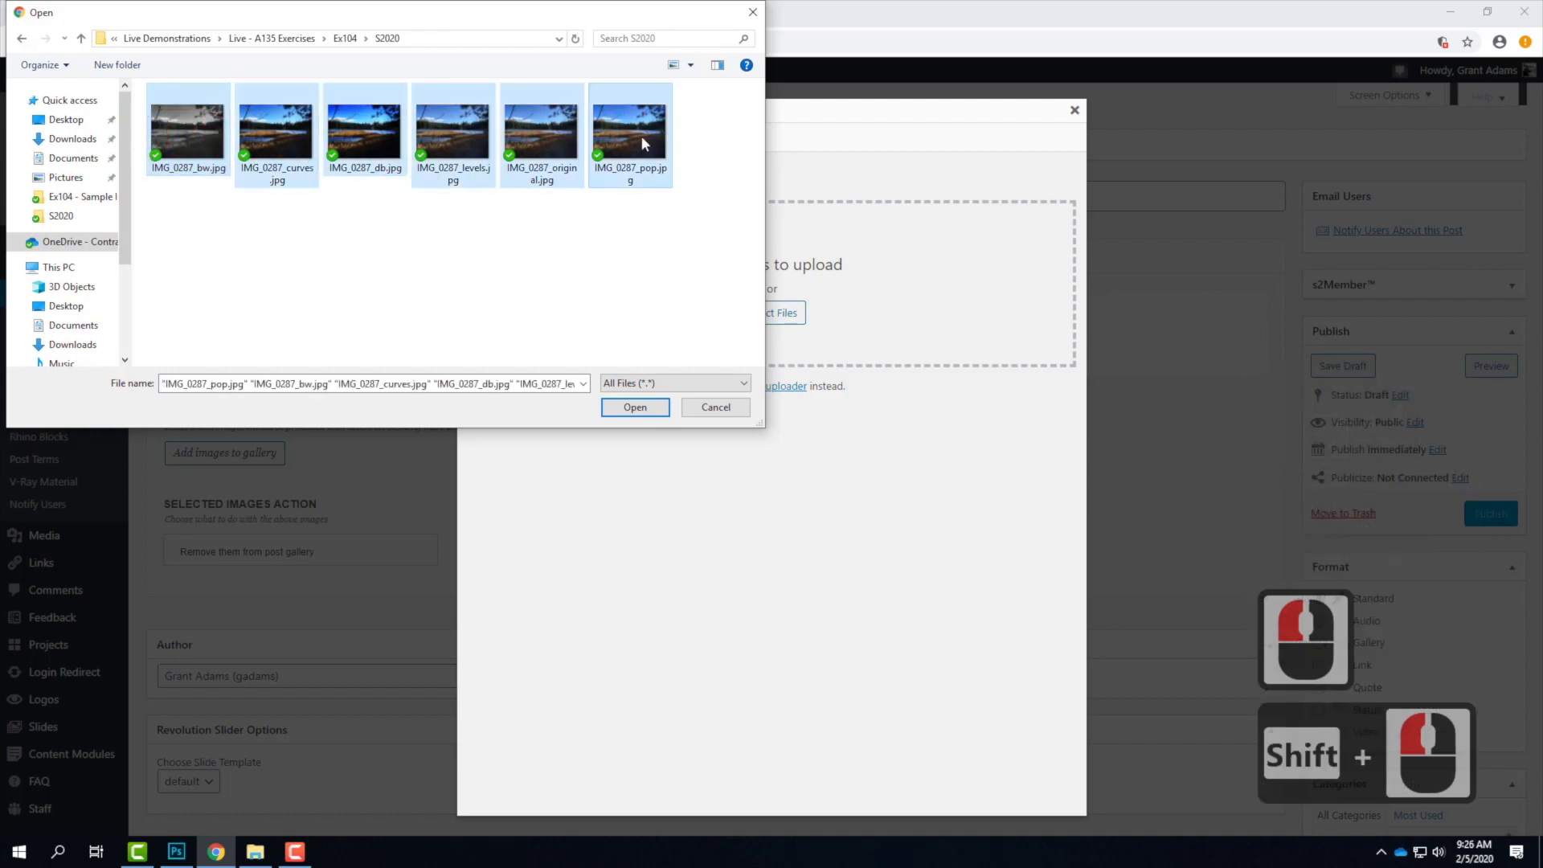
click(648, 411)
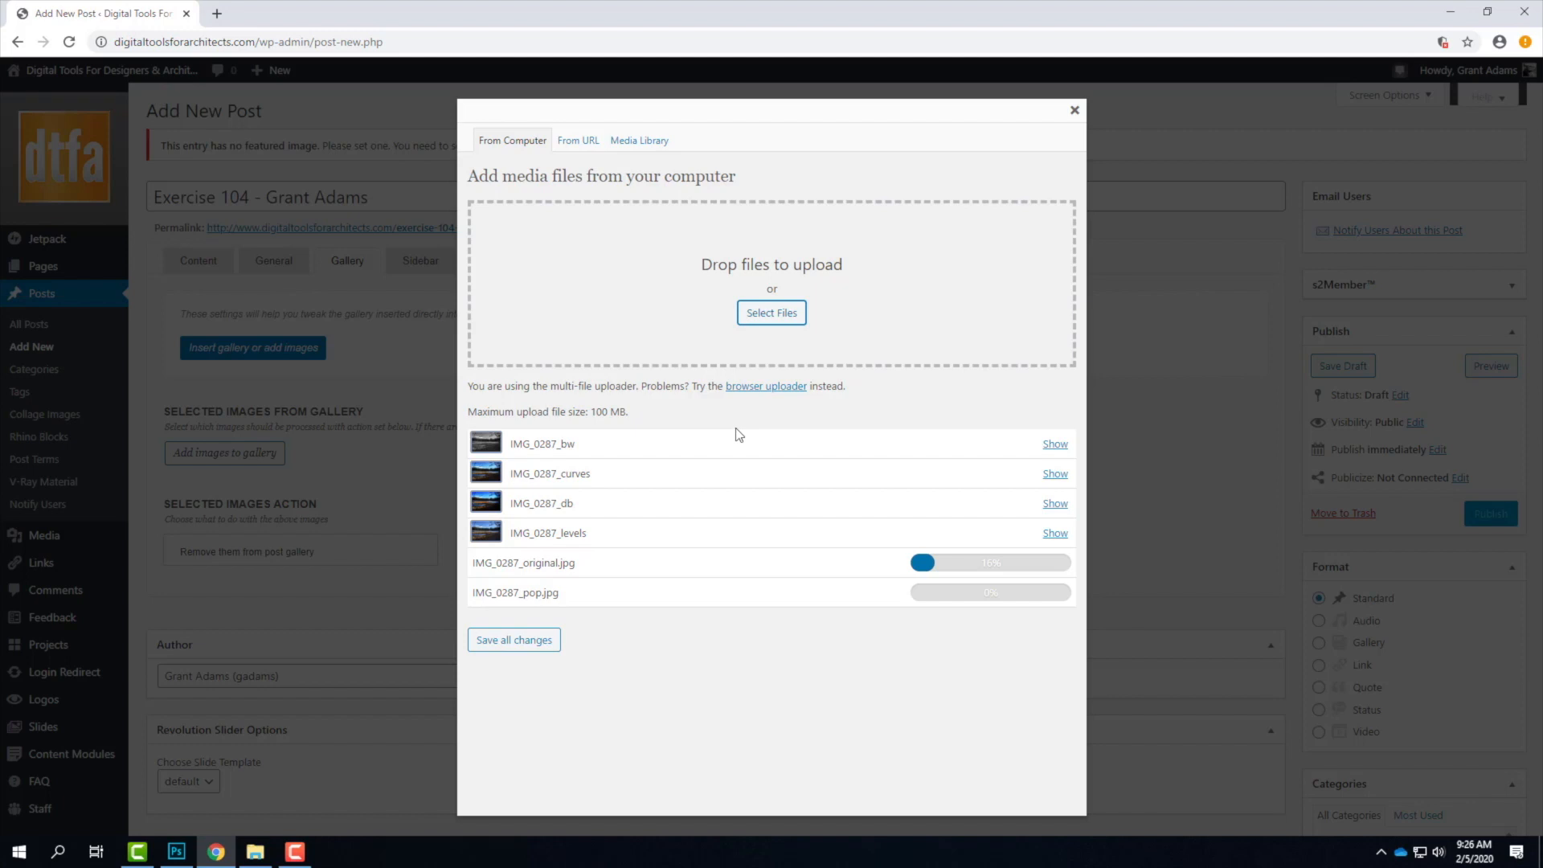
scroll(763, 521, down, 2)
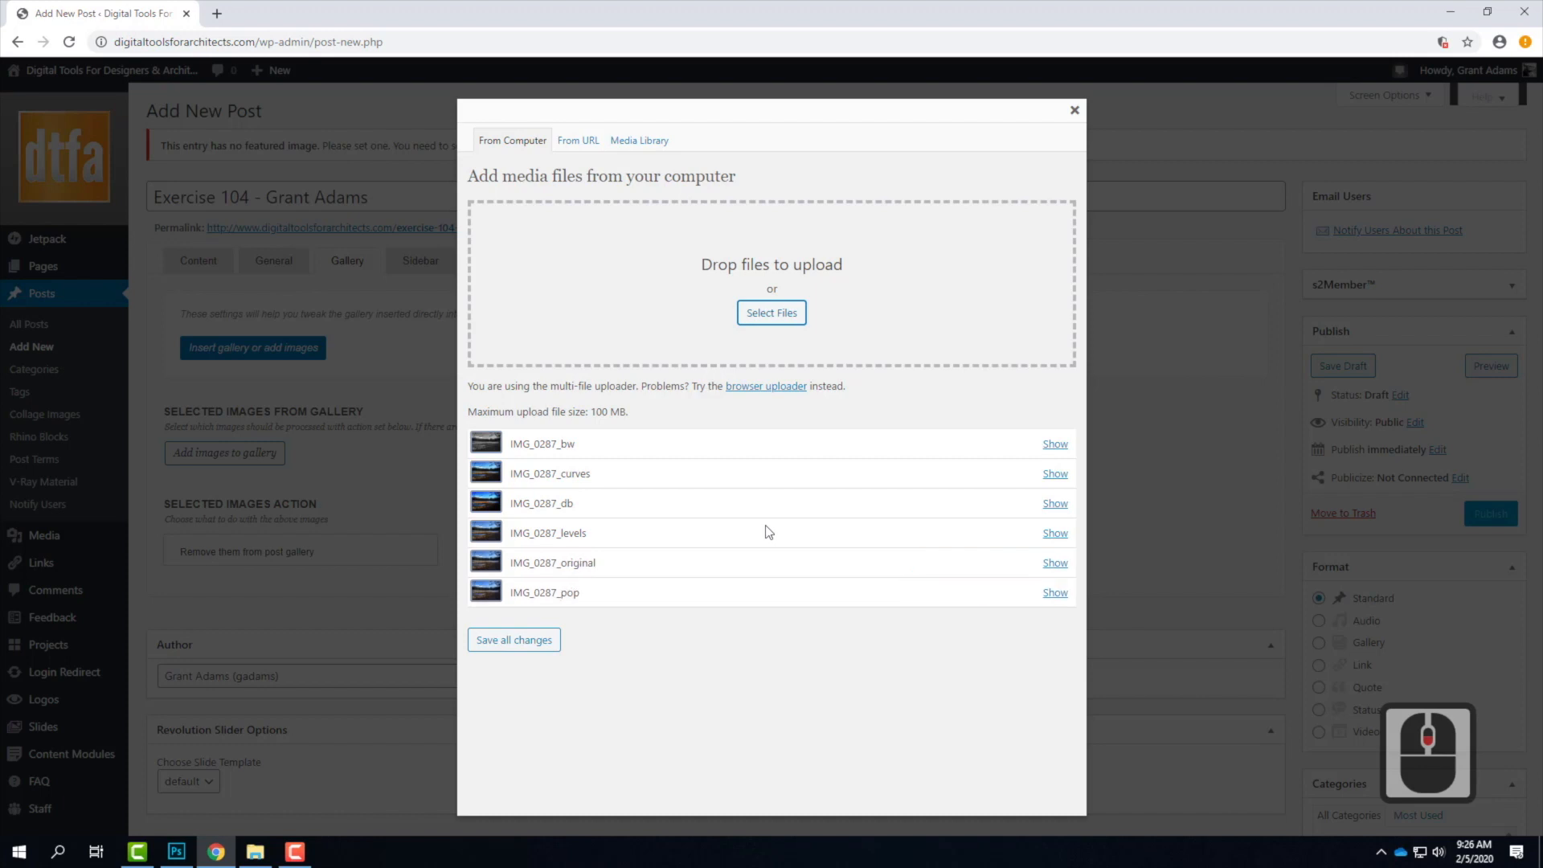
click(530, 642)
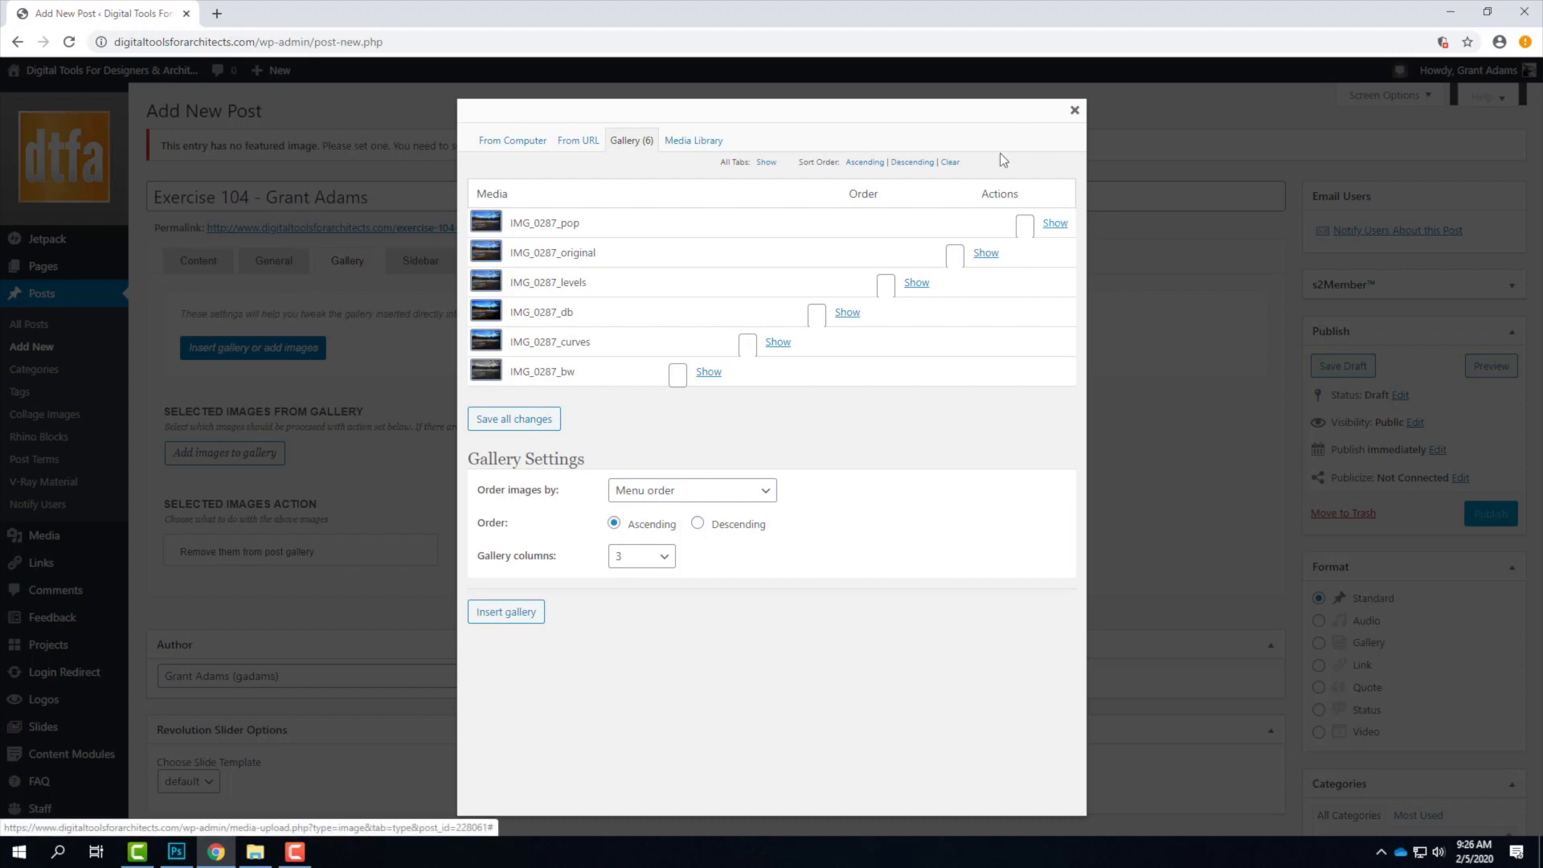
click(1075, 112)
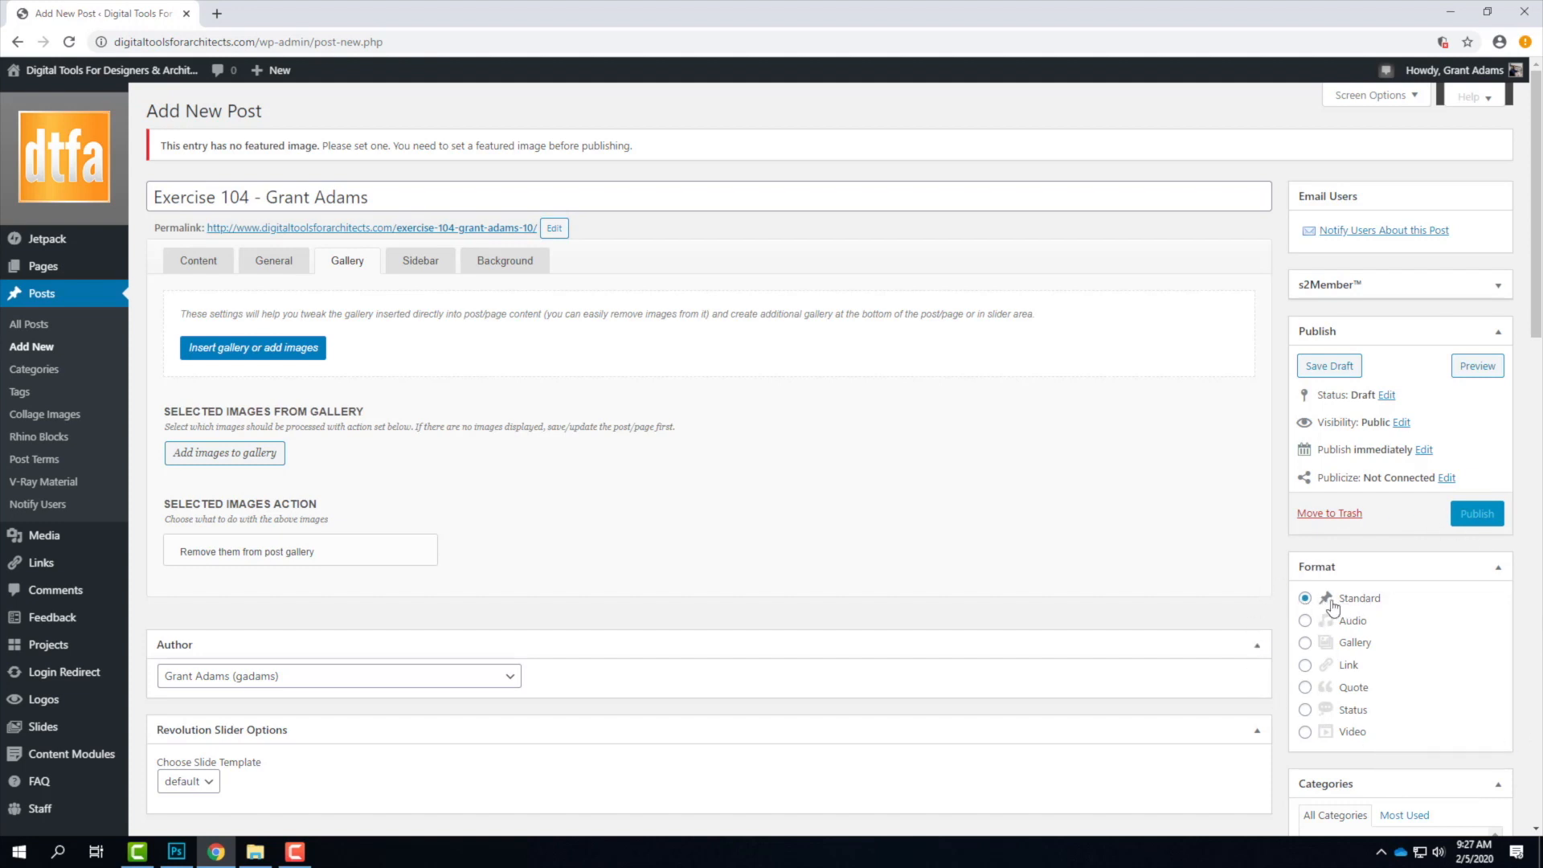
Set the post format to Gallery and open the post's general settings.
click(1304, 643)
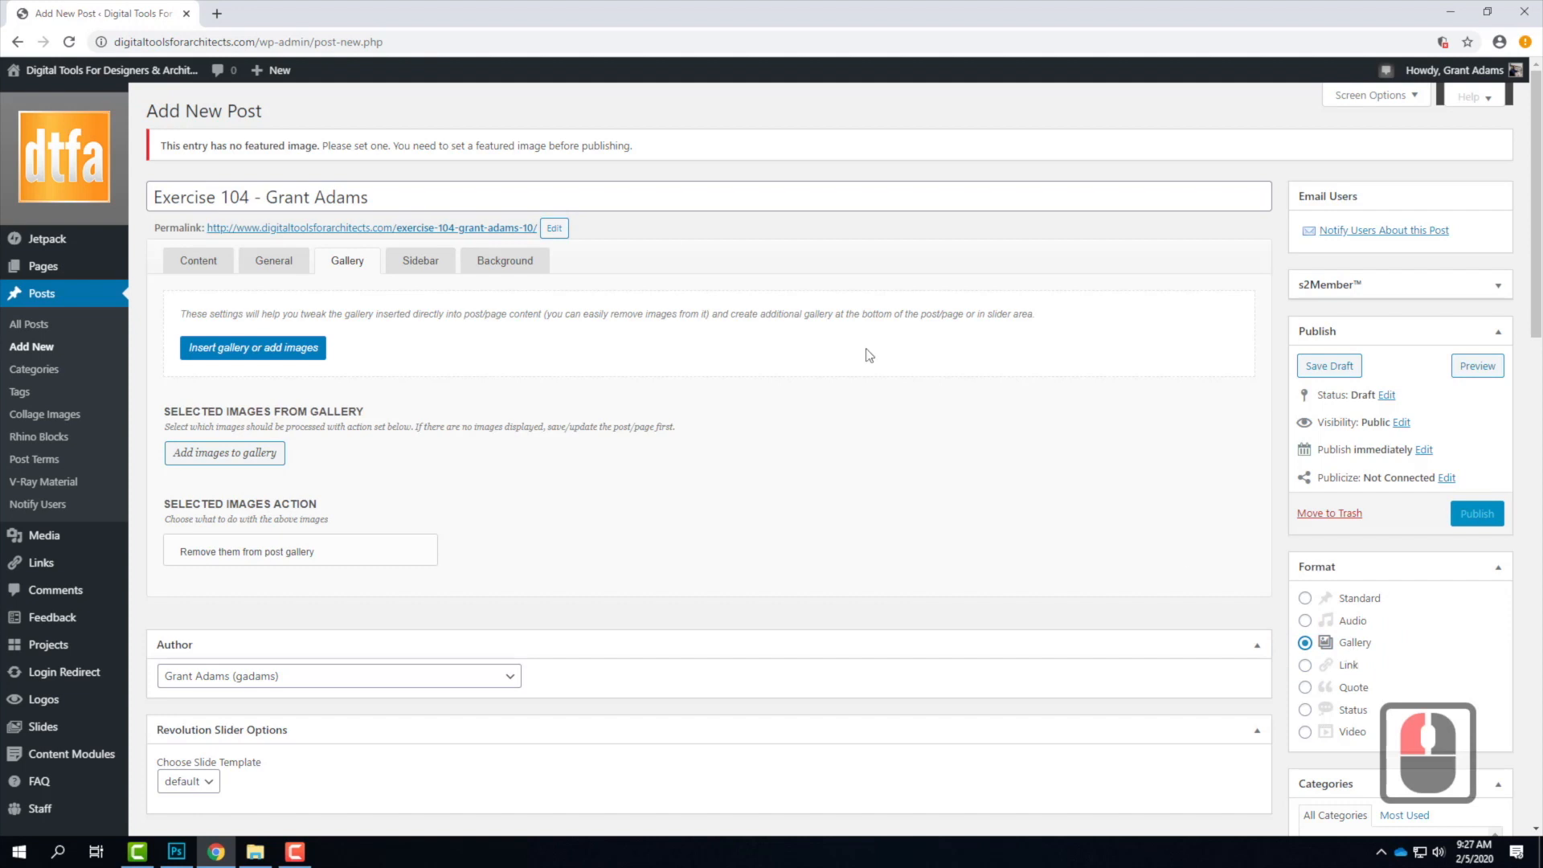
click(270, 263)
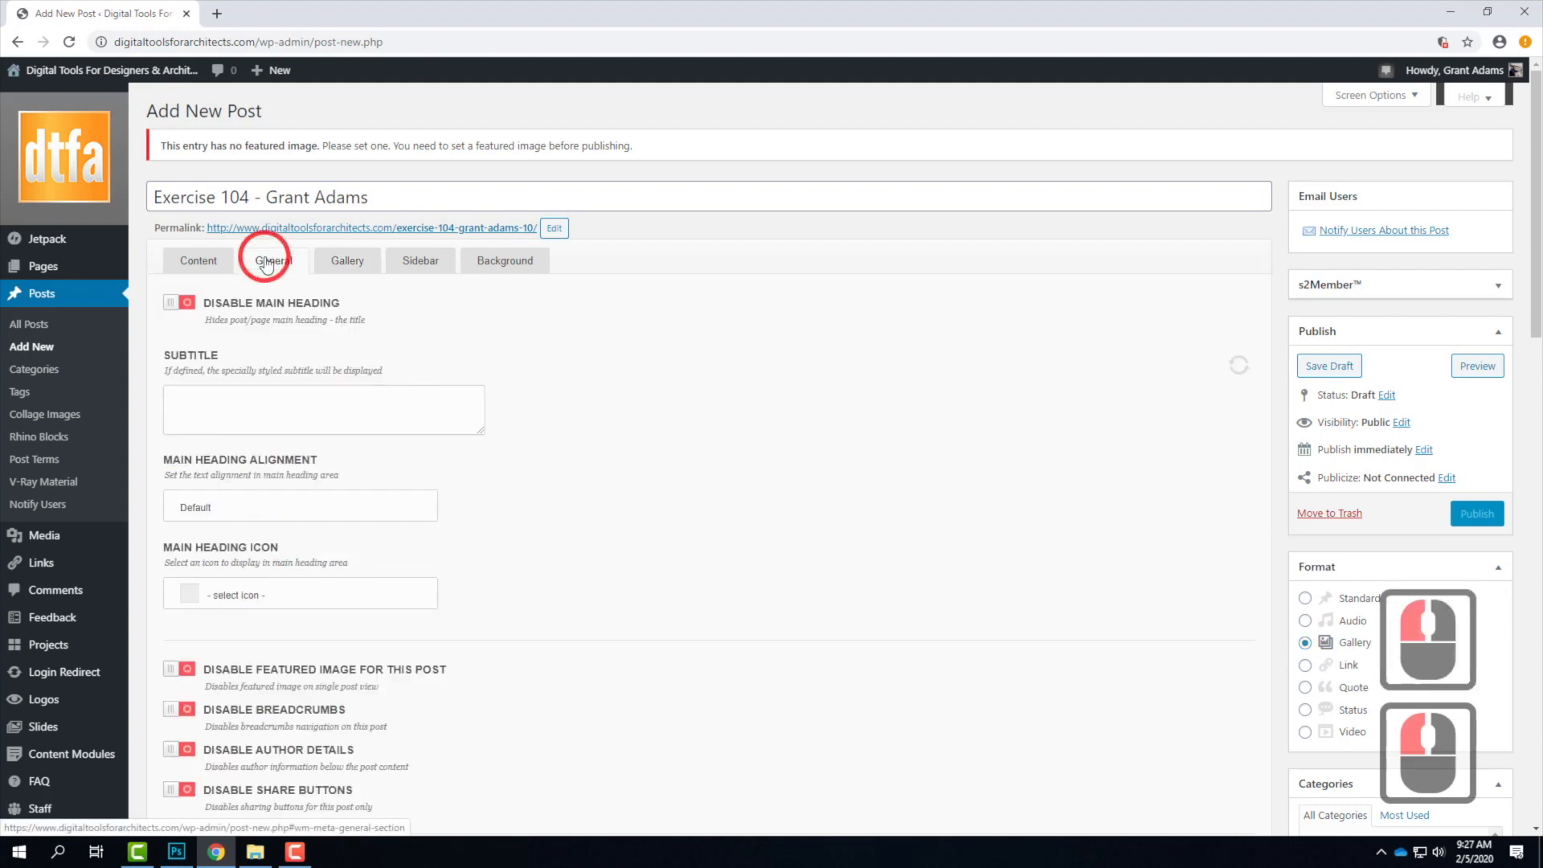
Return to the post's content settings and enable the slideshow on the post page.
click(196, 265)
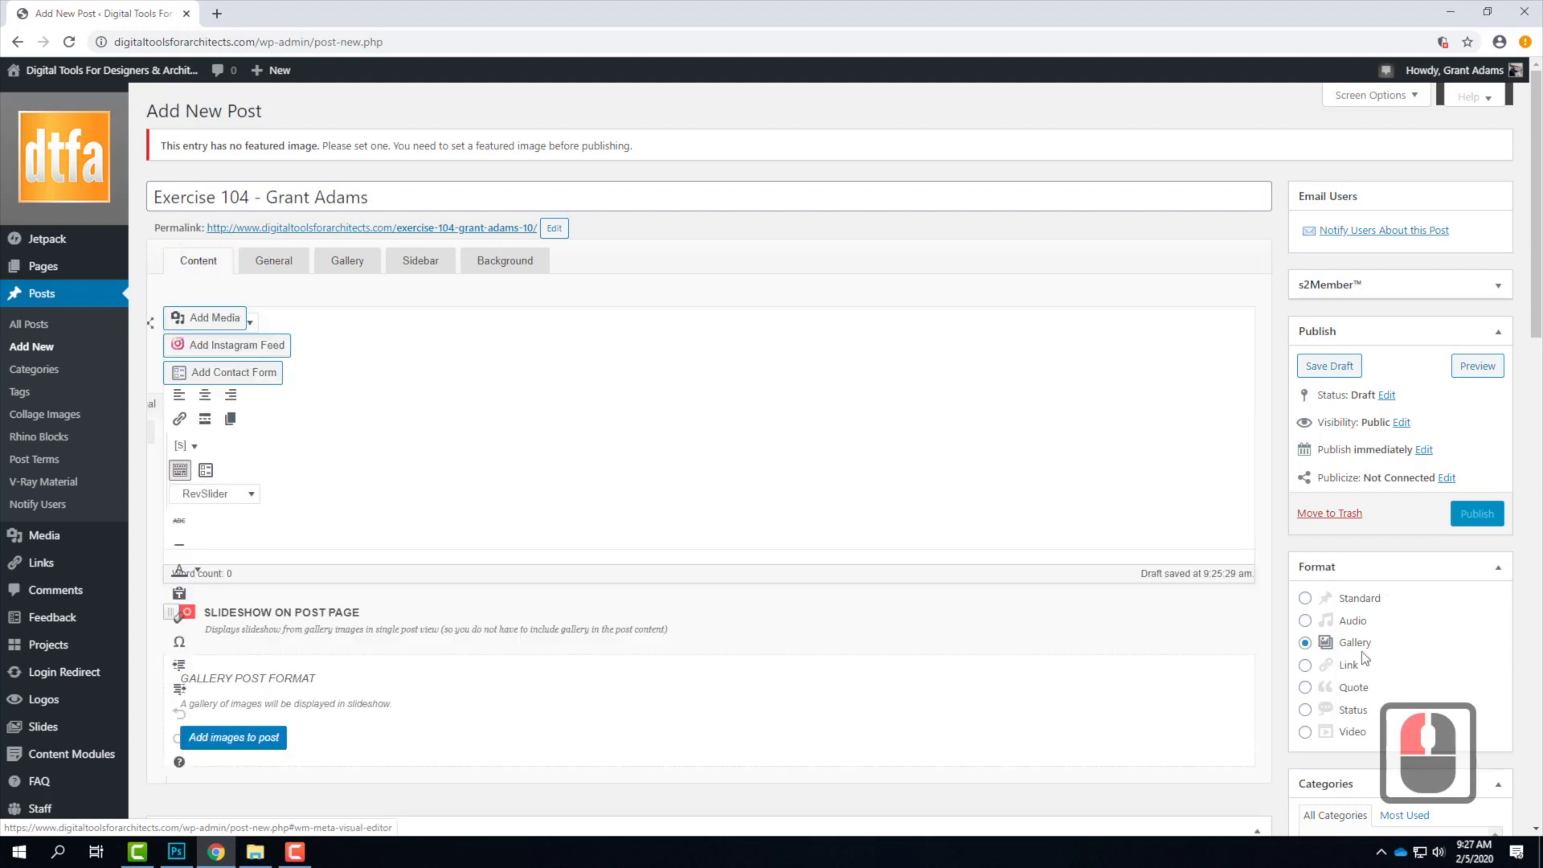
click(183, 615)
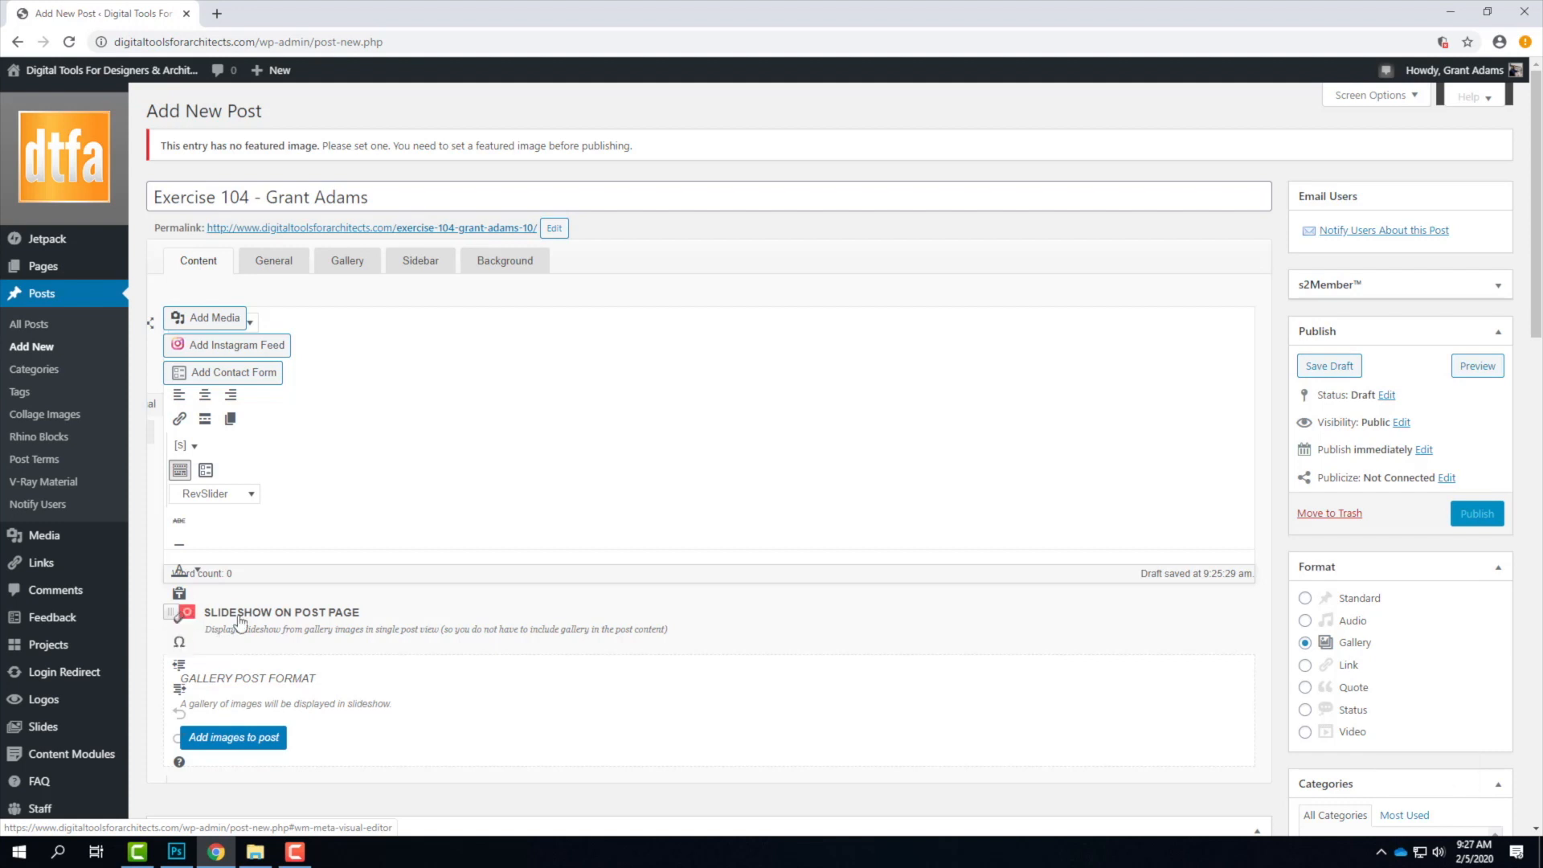
click(190, 614)
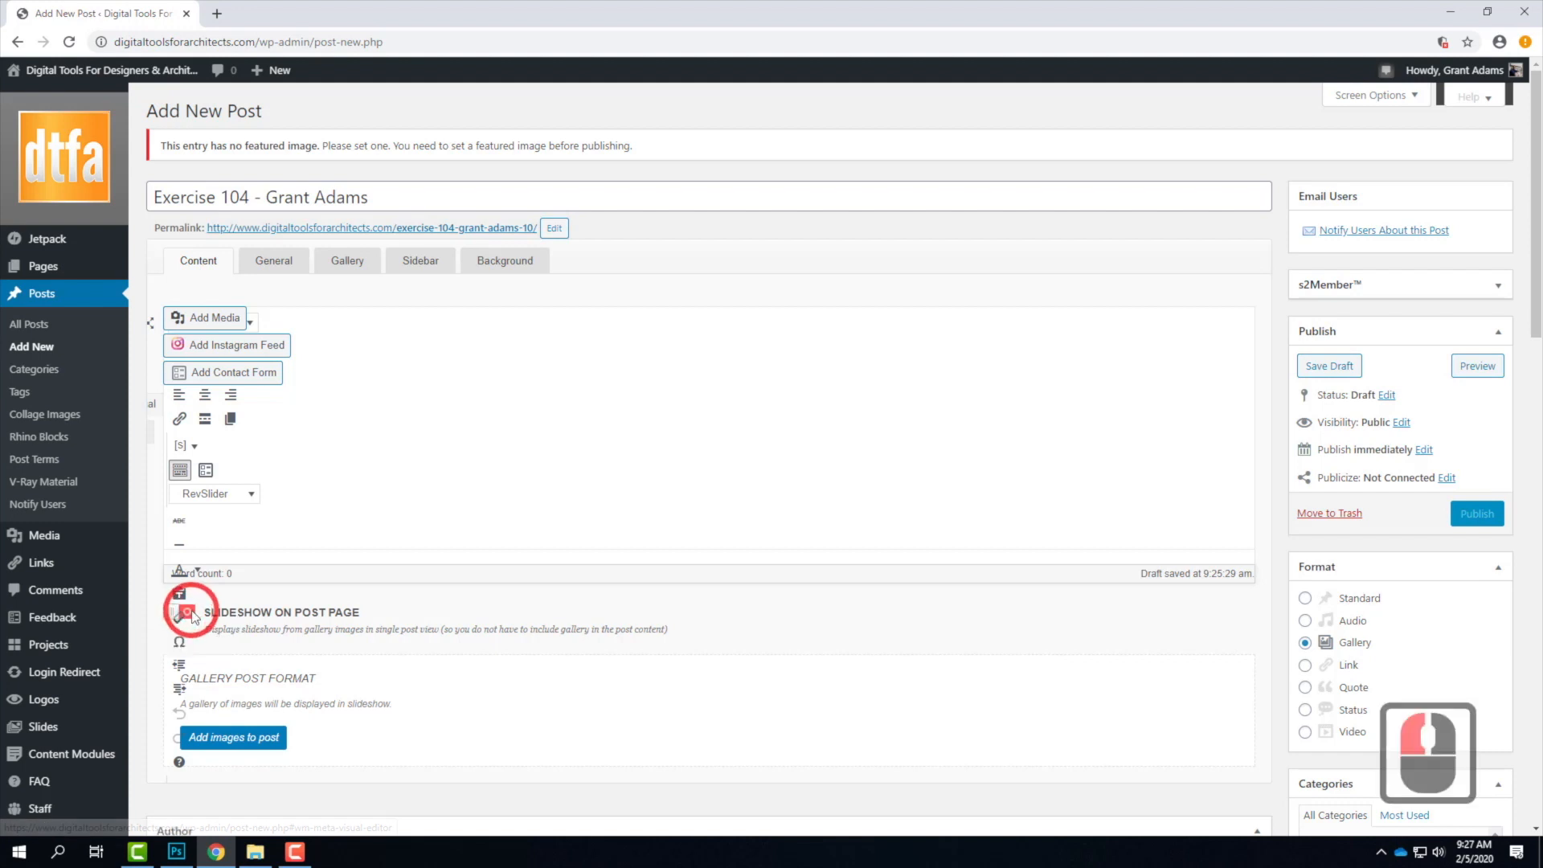
click(170, 614)
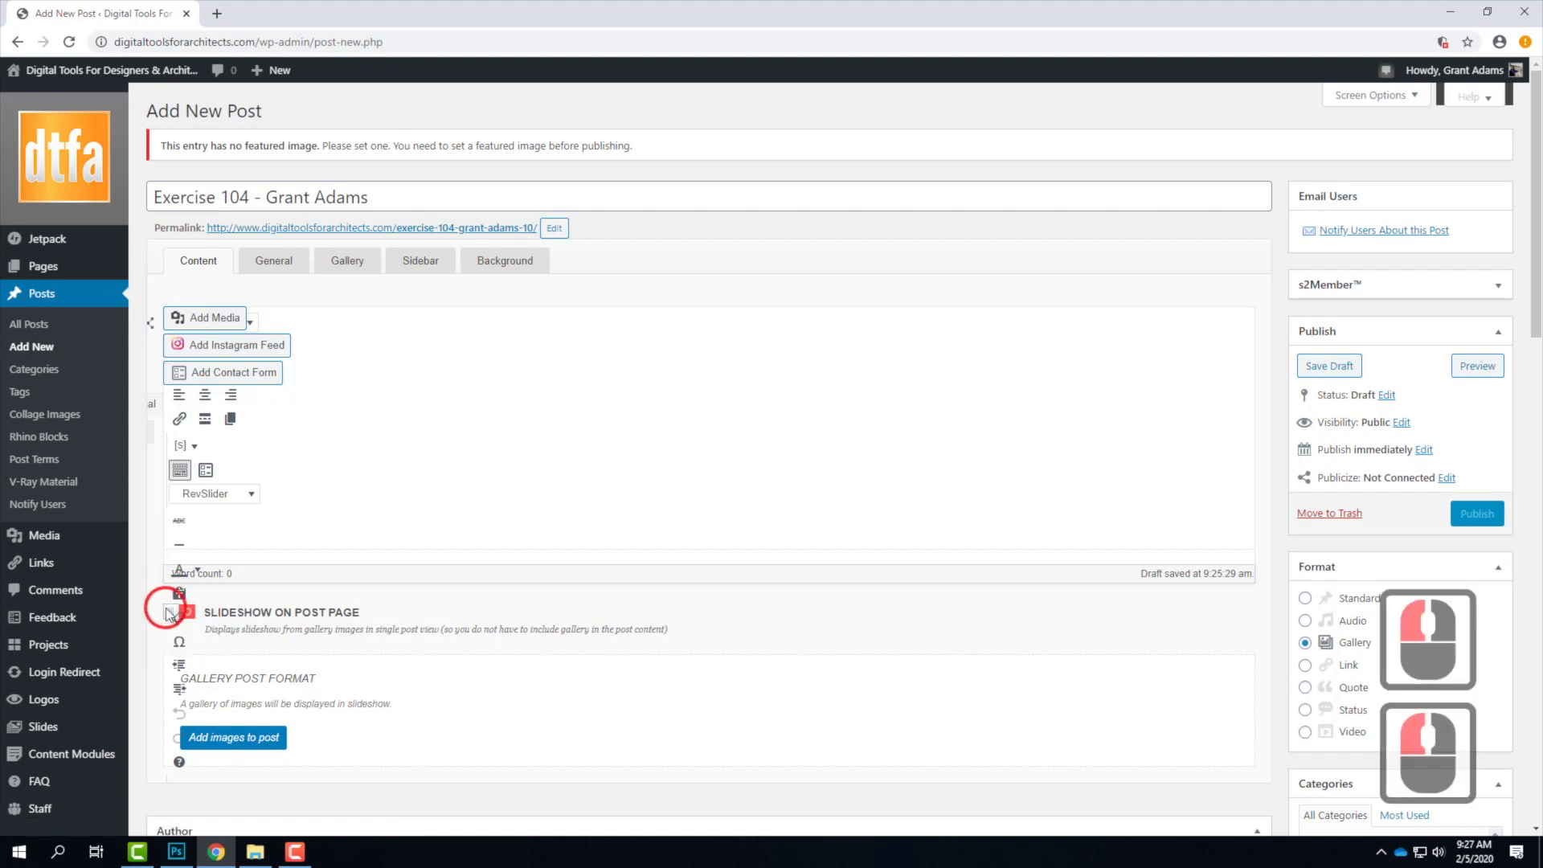
scroll(267, 461, down, 4)
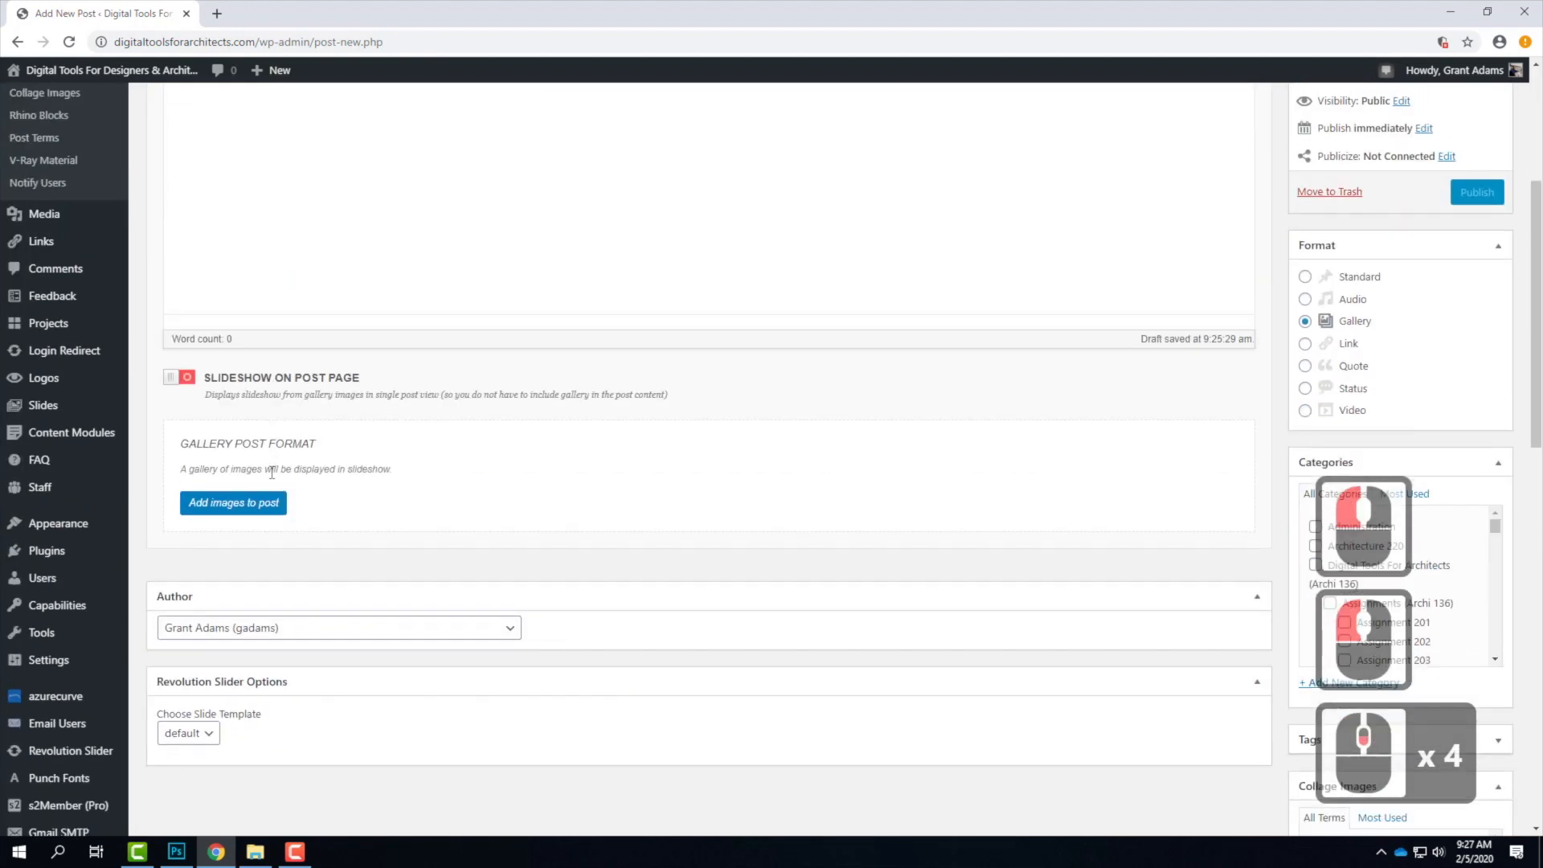
scroll(268, 460, up, 5)
click(169, 702)
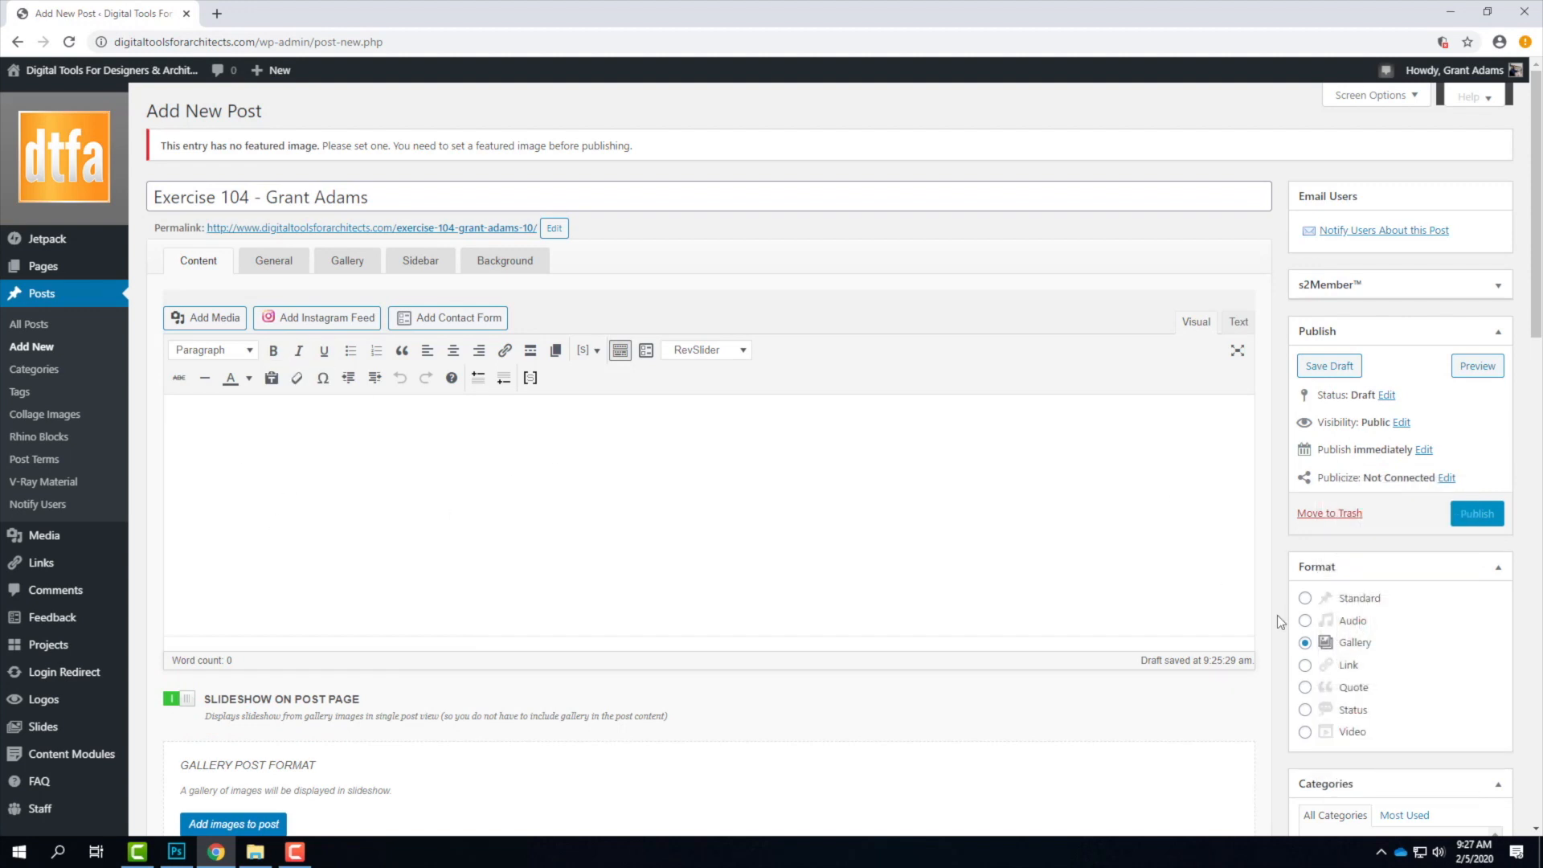
Set IMG_0287_pop.jpg from the media library as the post's featured image.
scroll(1278, 631, down, 20)
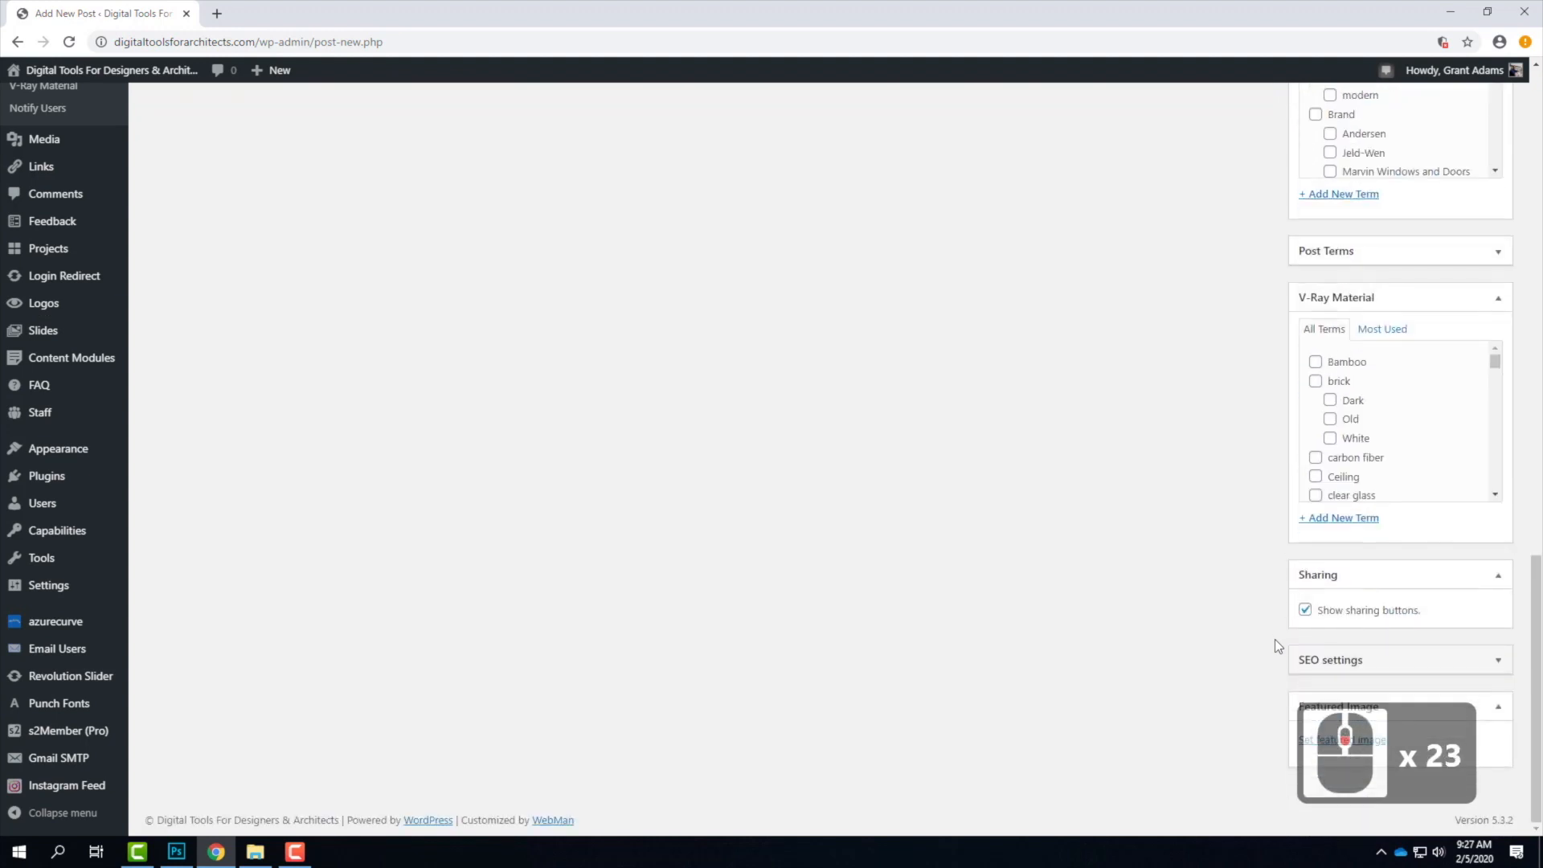
click(1348, 747)
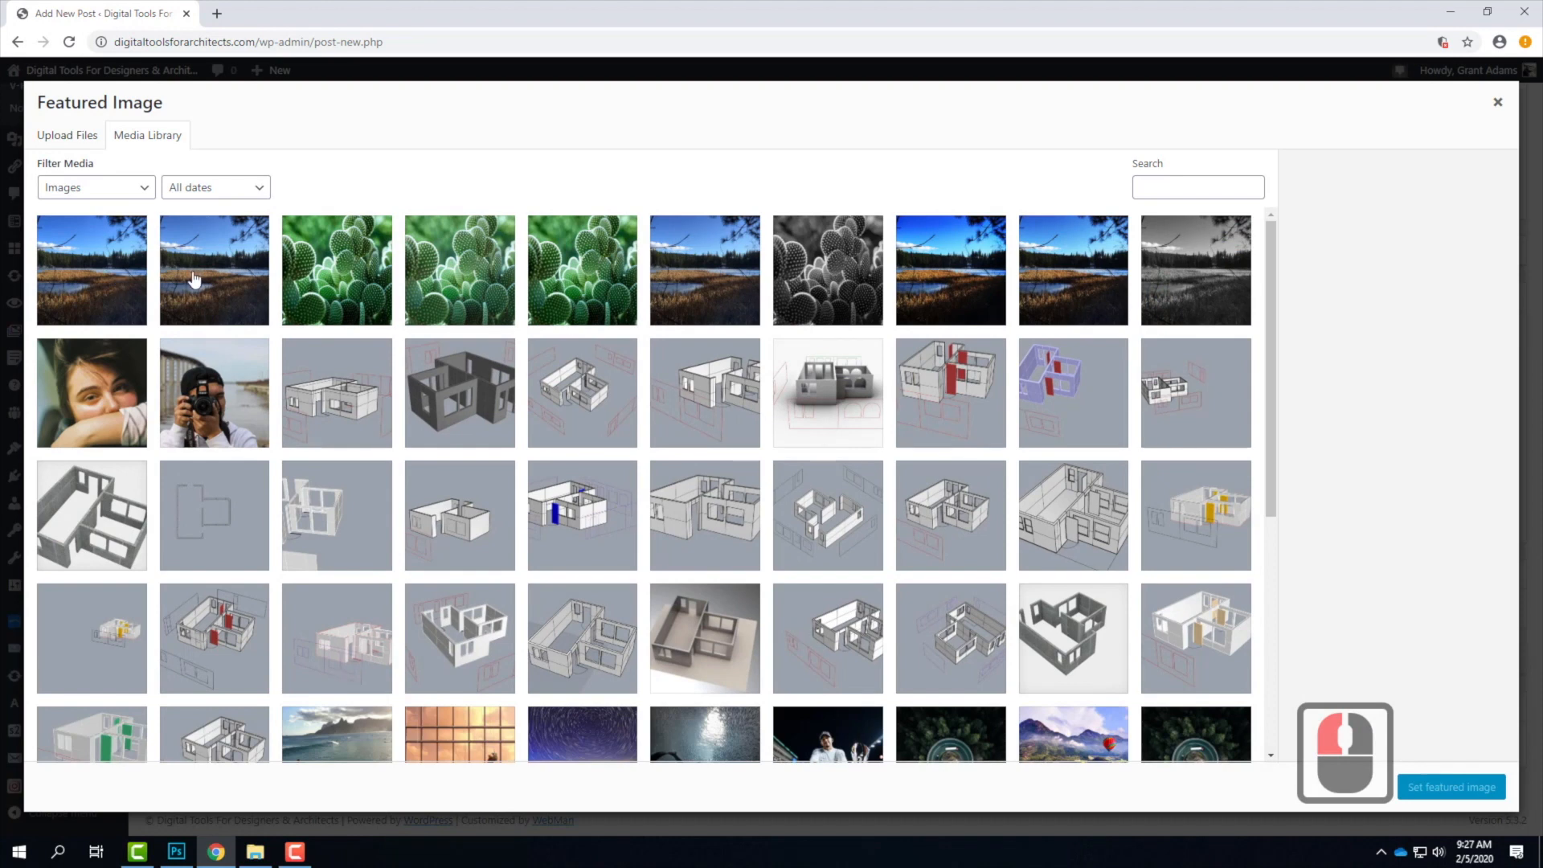
click(119, 278)
click(1491, 787)
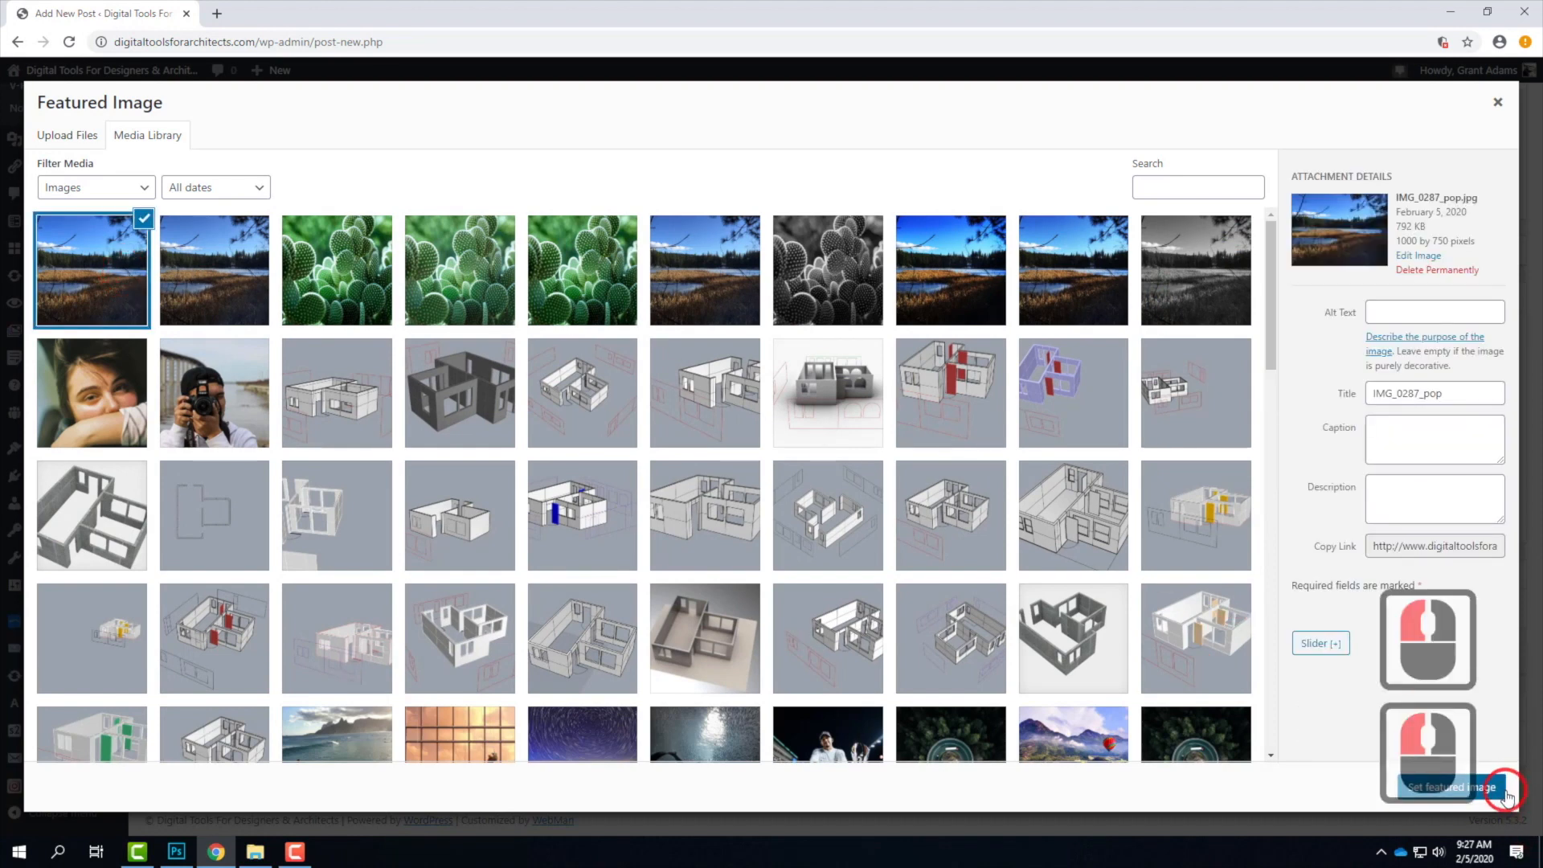
Assign the post to the Assignment 104 category under Digital Tools For Designers (Archi 135).
scroll(1514, 795, up, 2)
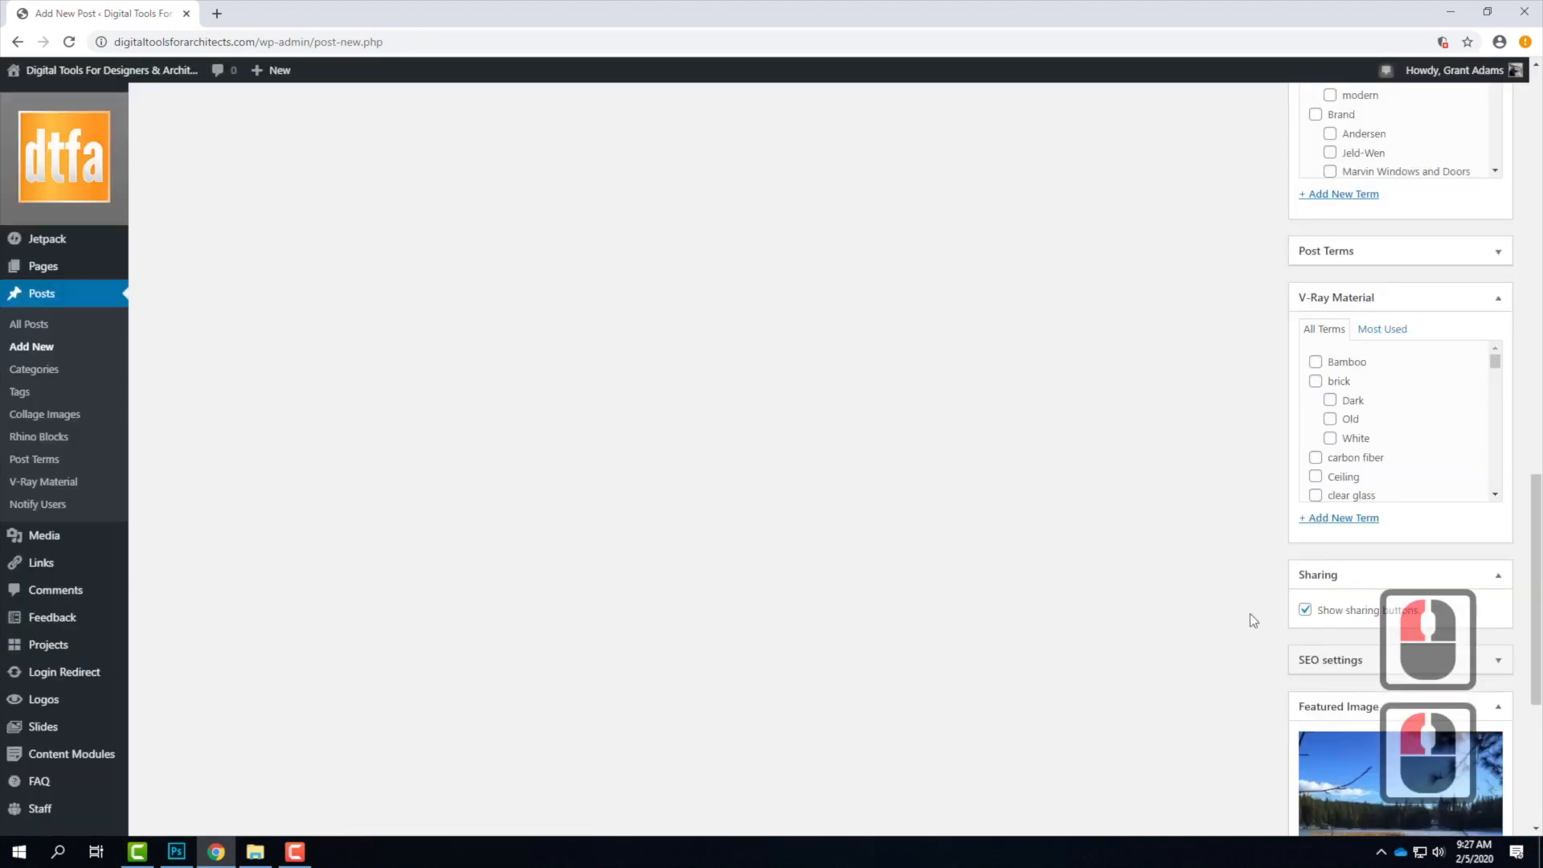
scroll(1250, 617, up, 8)
scroll(1250, 614, up, 1)
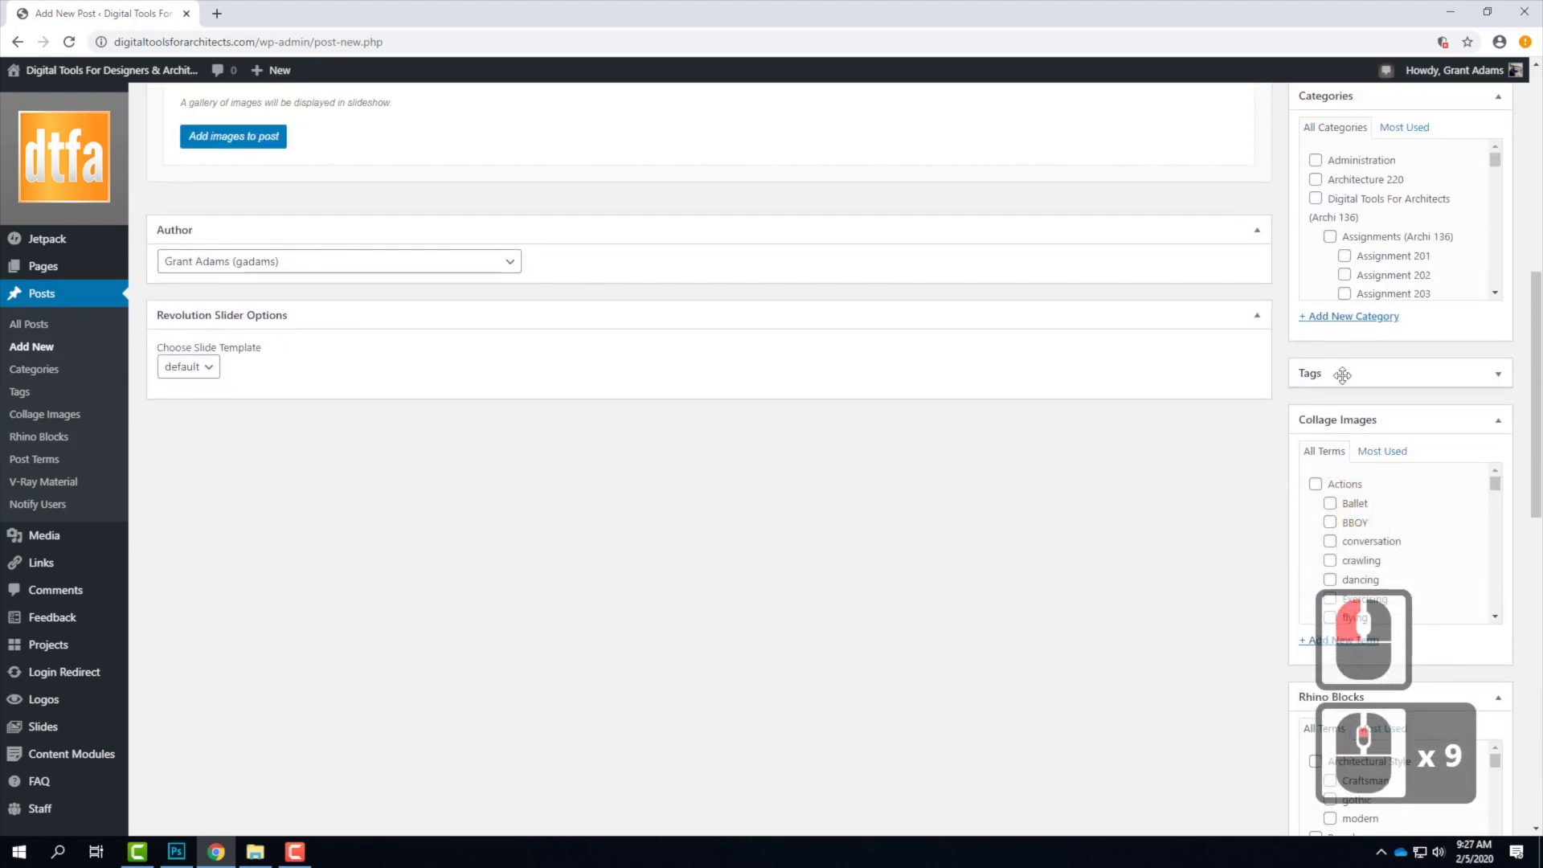
scroll(1394, 270, down, 3)
scroll(1392, 270, down, 7)
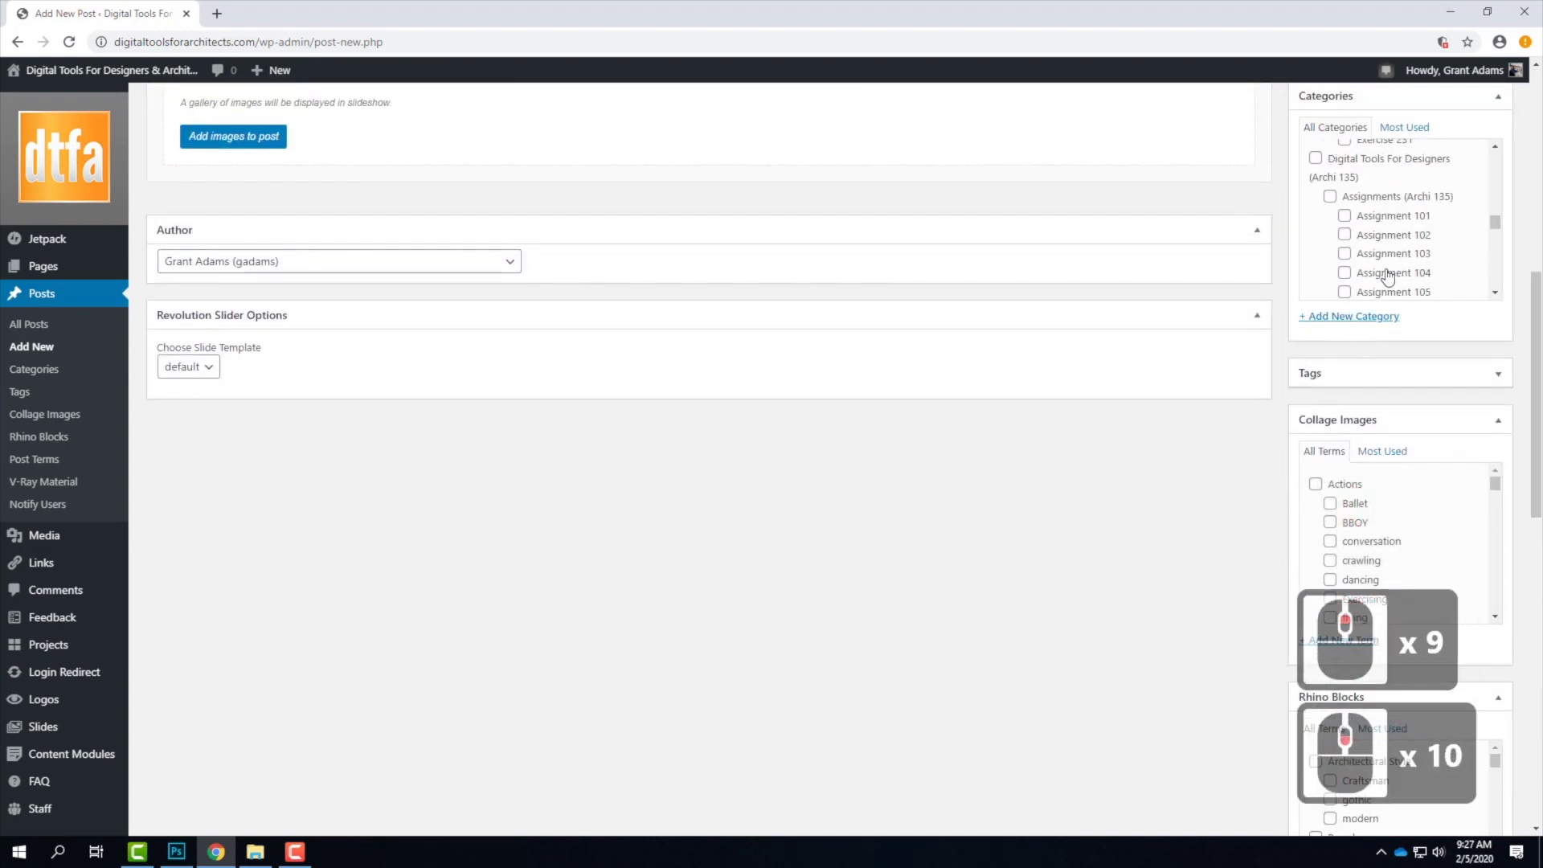
click(1344, 272)
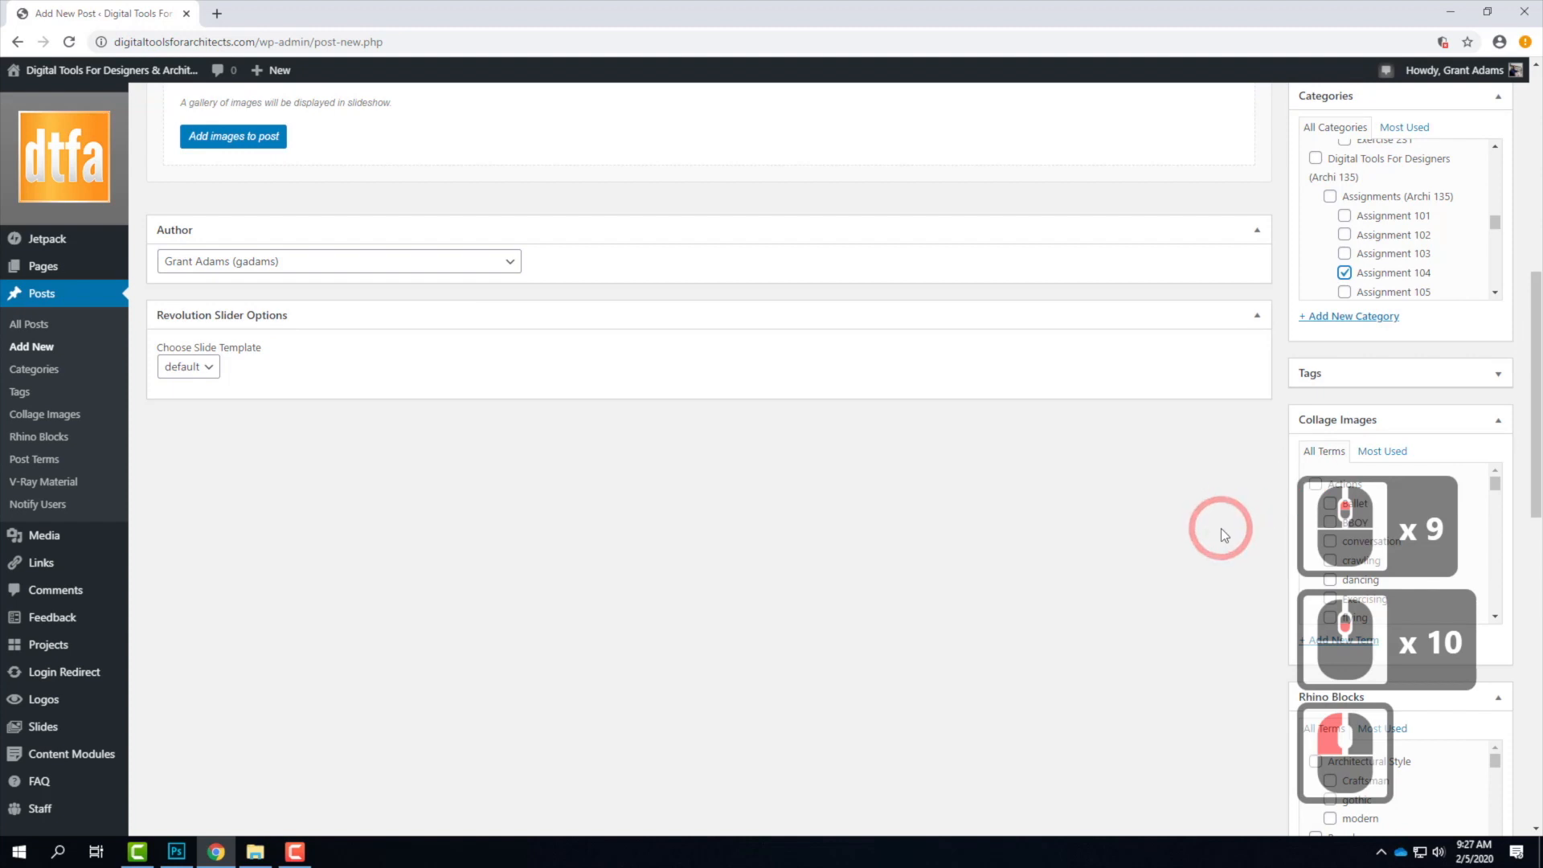
Publish the Exercise 104 post and open its live page.
scroll(1222, 530, up, 5)
scroll(1224, 535, up, 5)
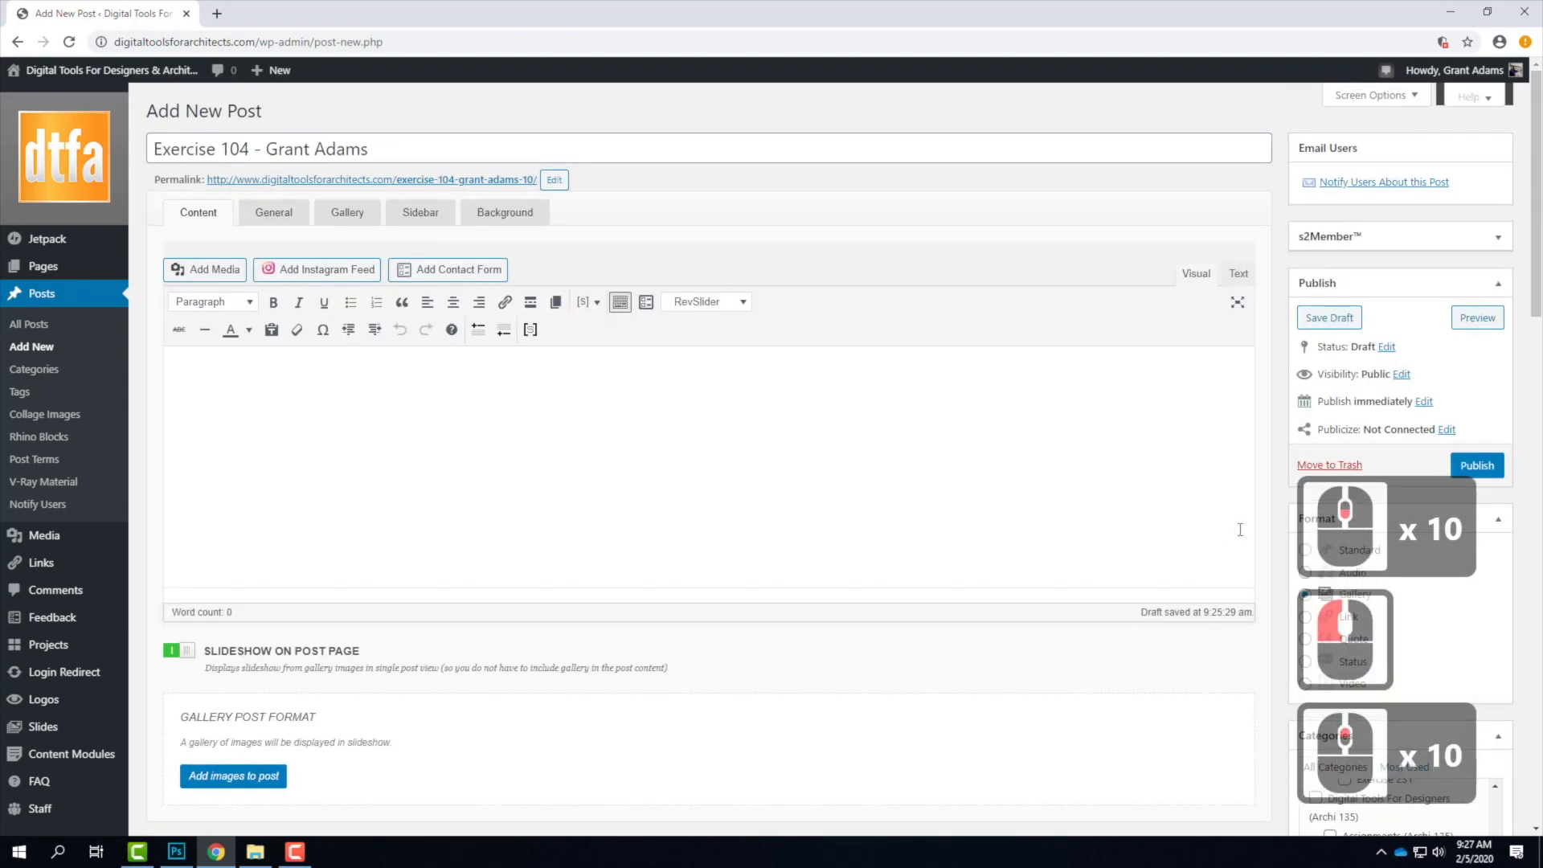
click(1491, 468)
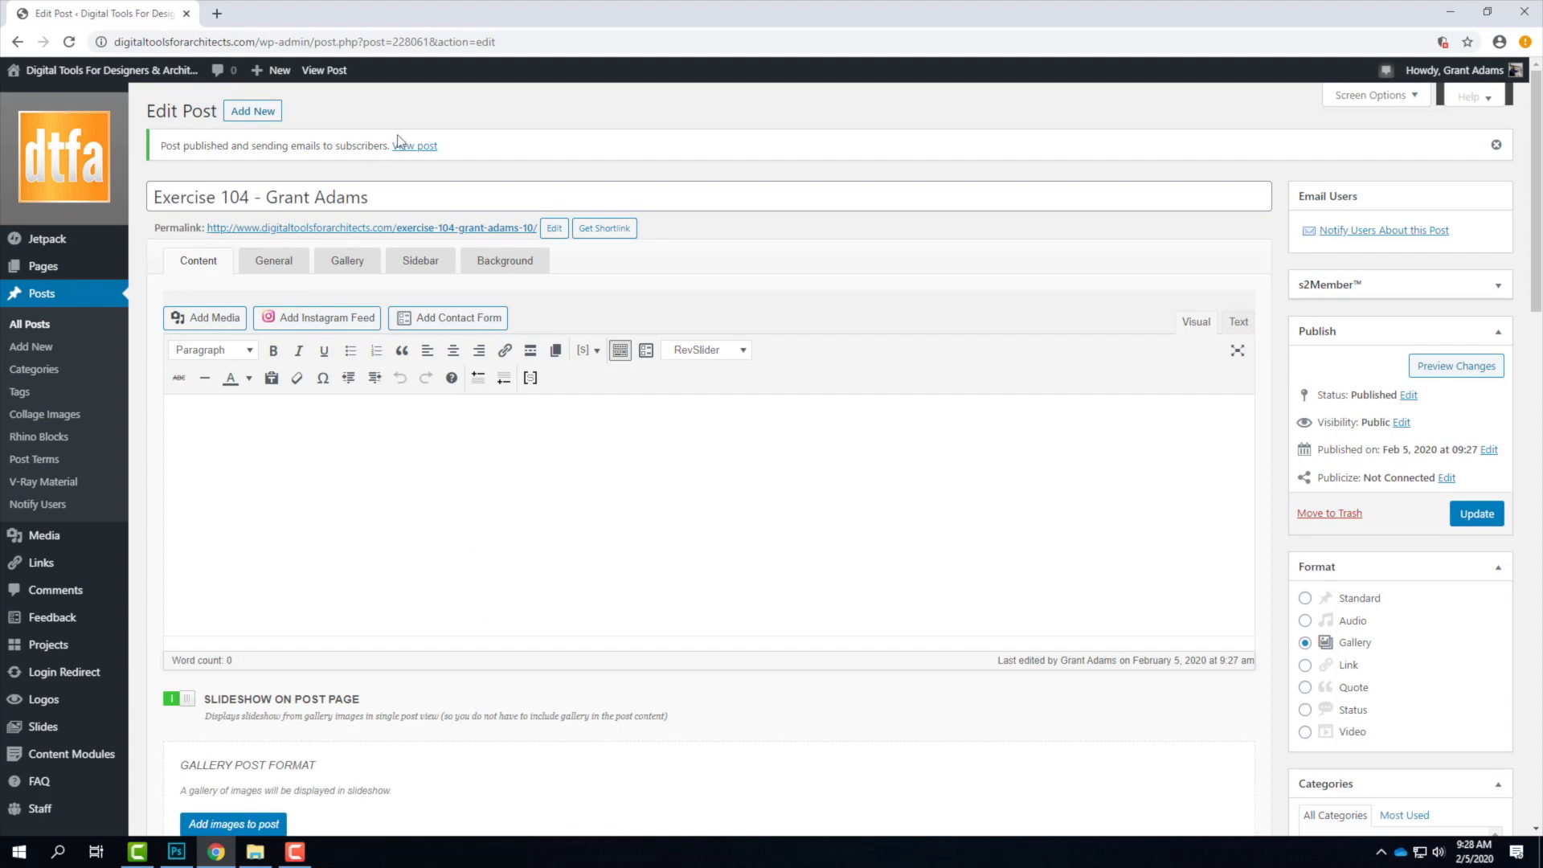
click(415, 146)
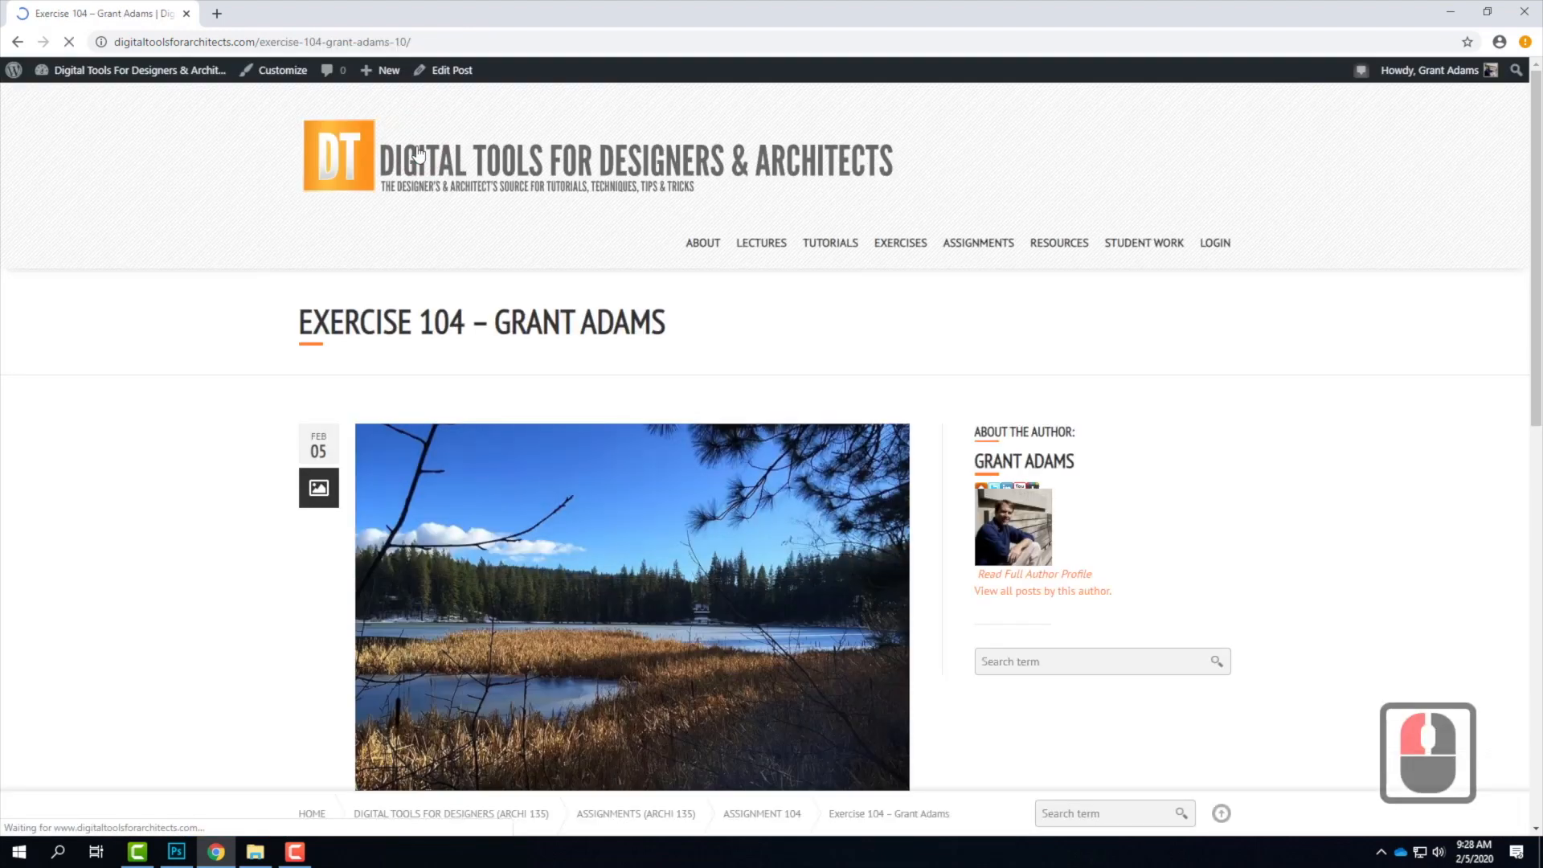
Go through all the images in the published post's slideshow to check the lake photo variants.
scroll(830, 469, down, 4)
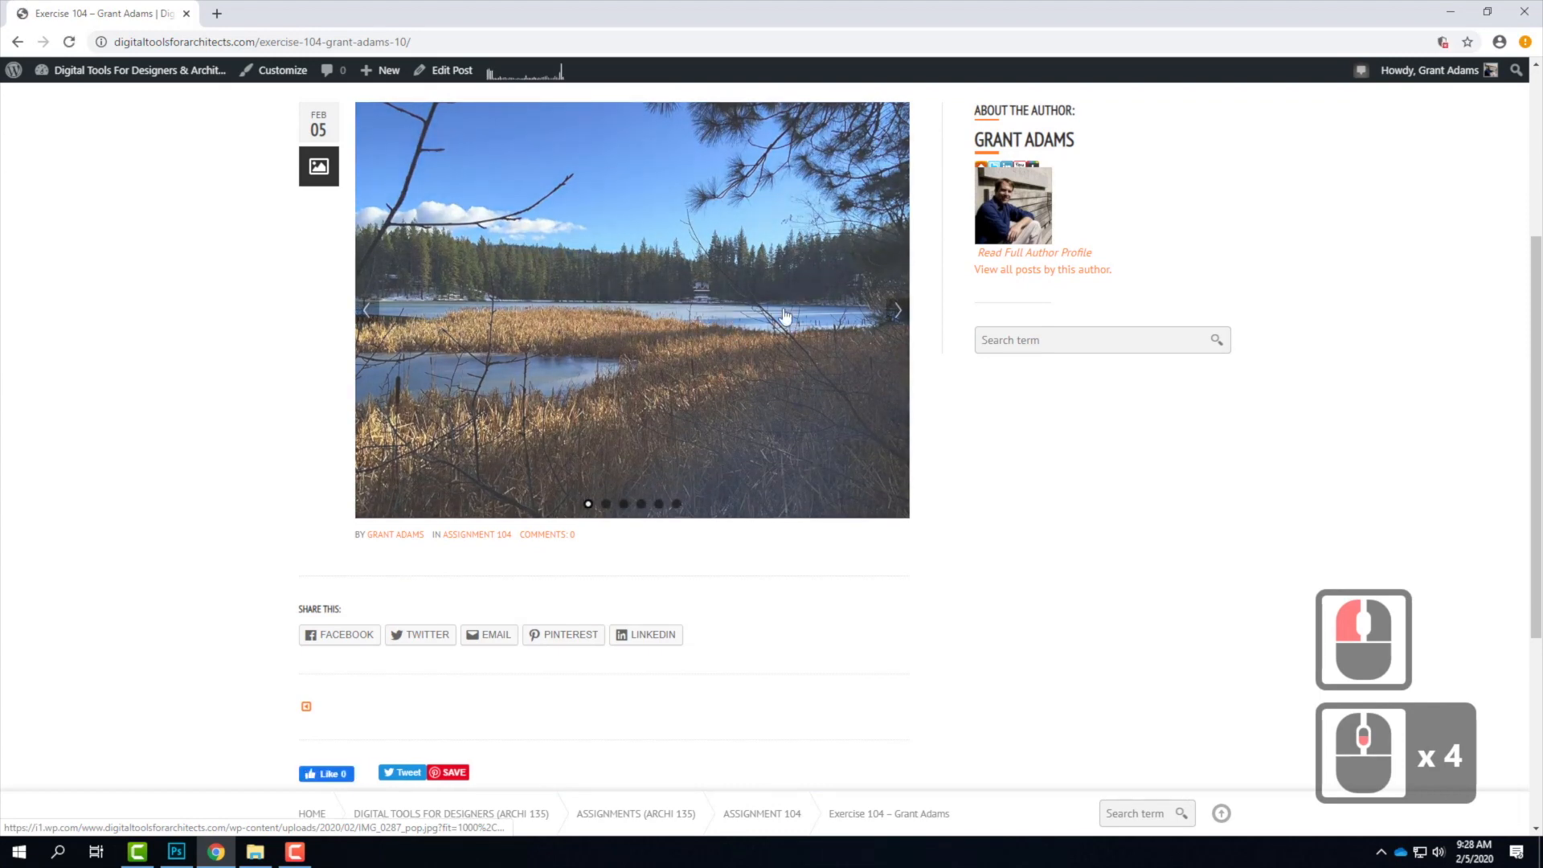
click(898, 311)
click(898, 313)
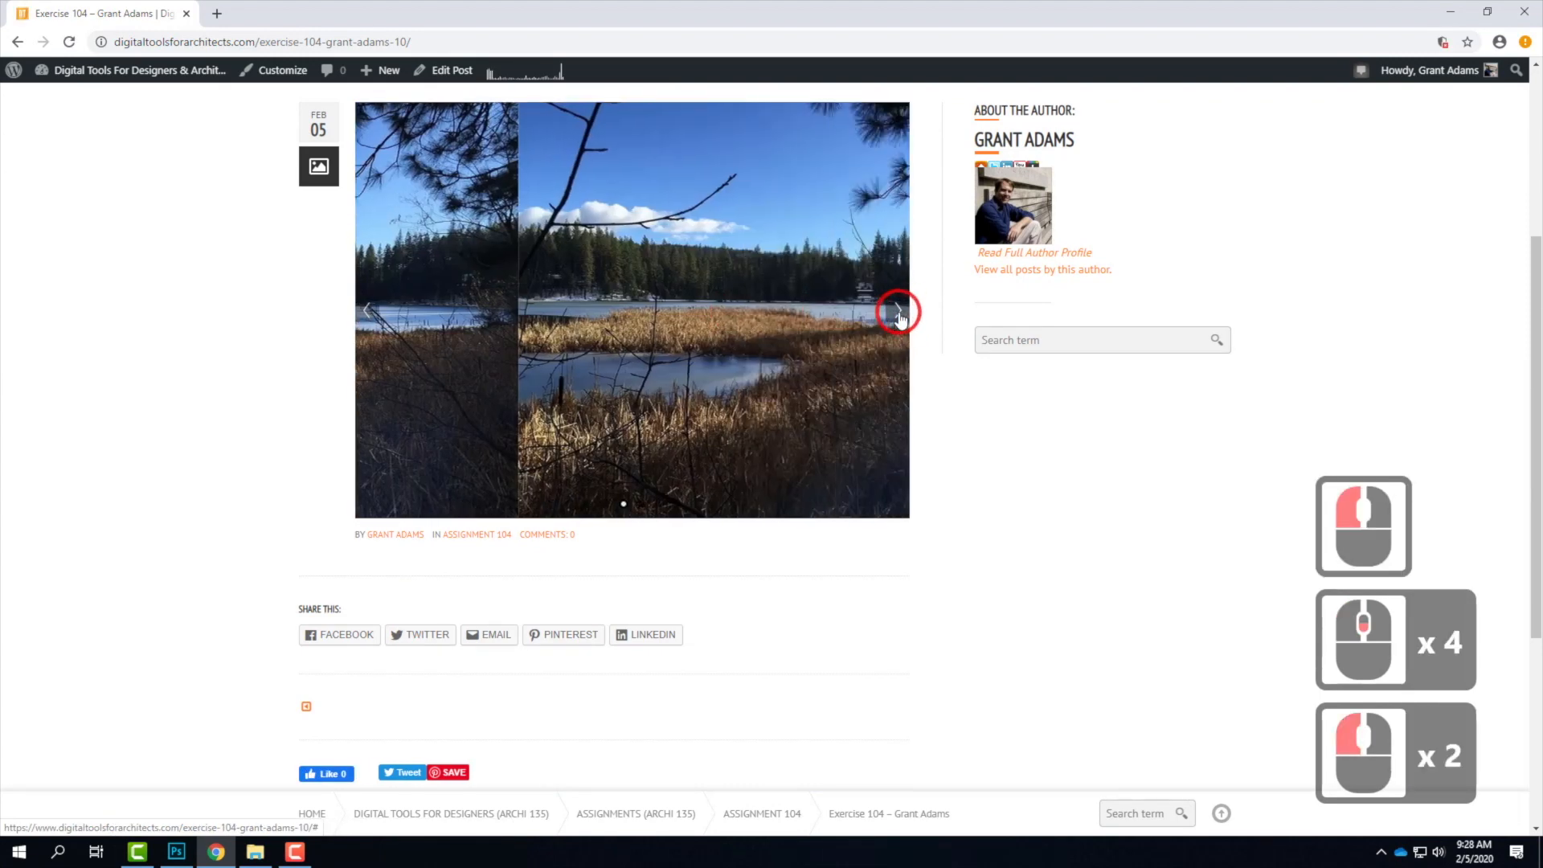
click(898, 311)
click(898, 312)
click(898, 312)
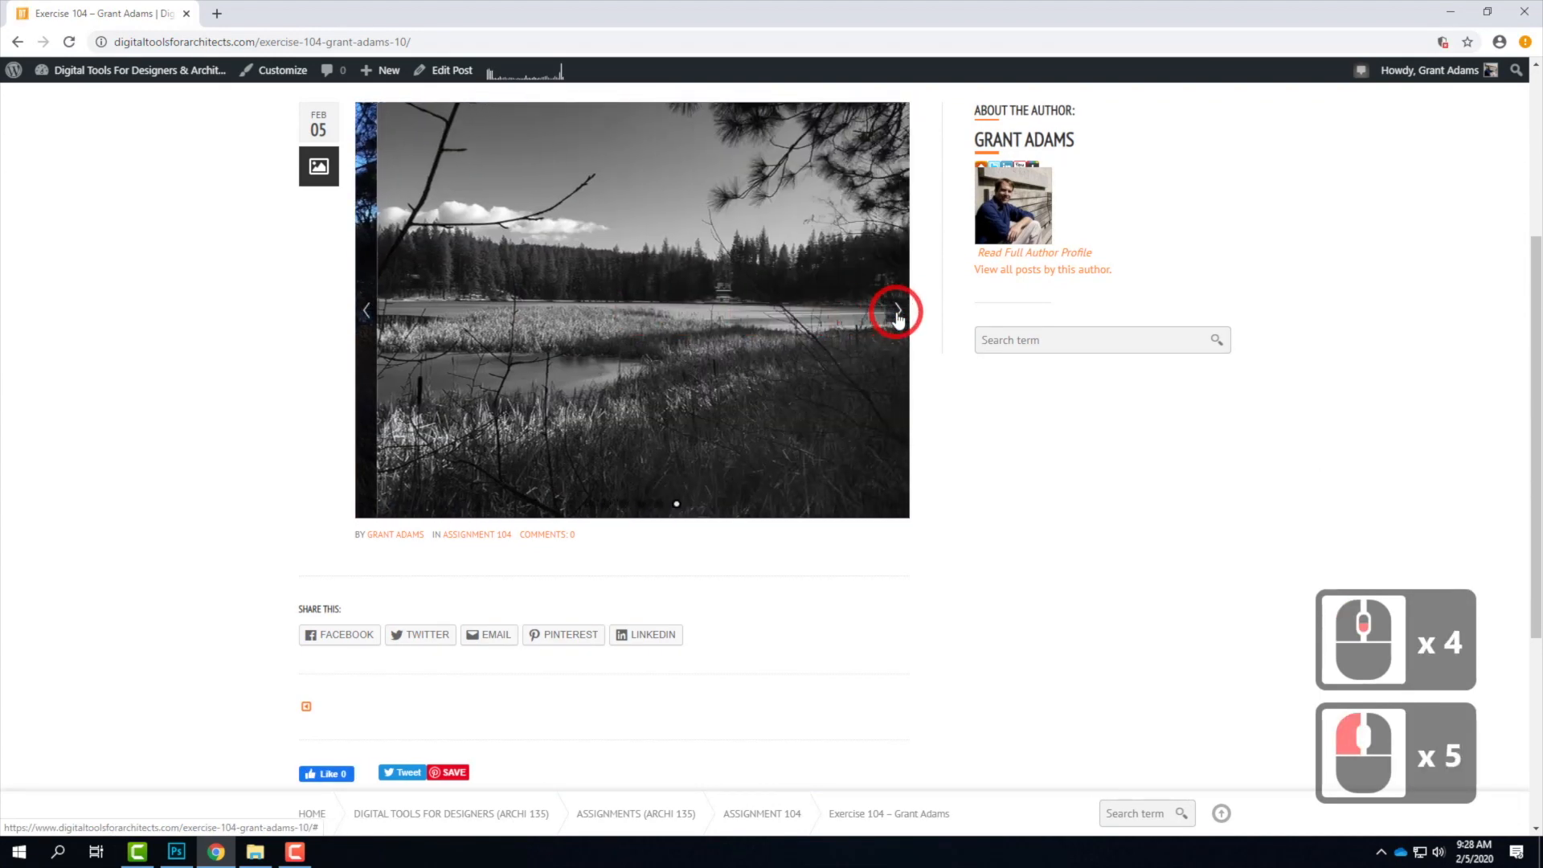
click(897, 312)
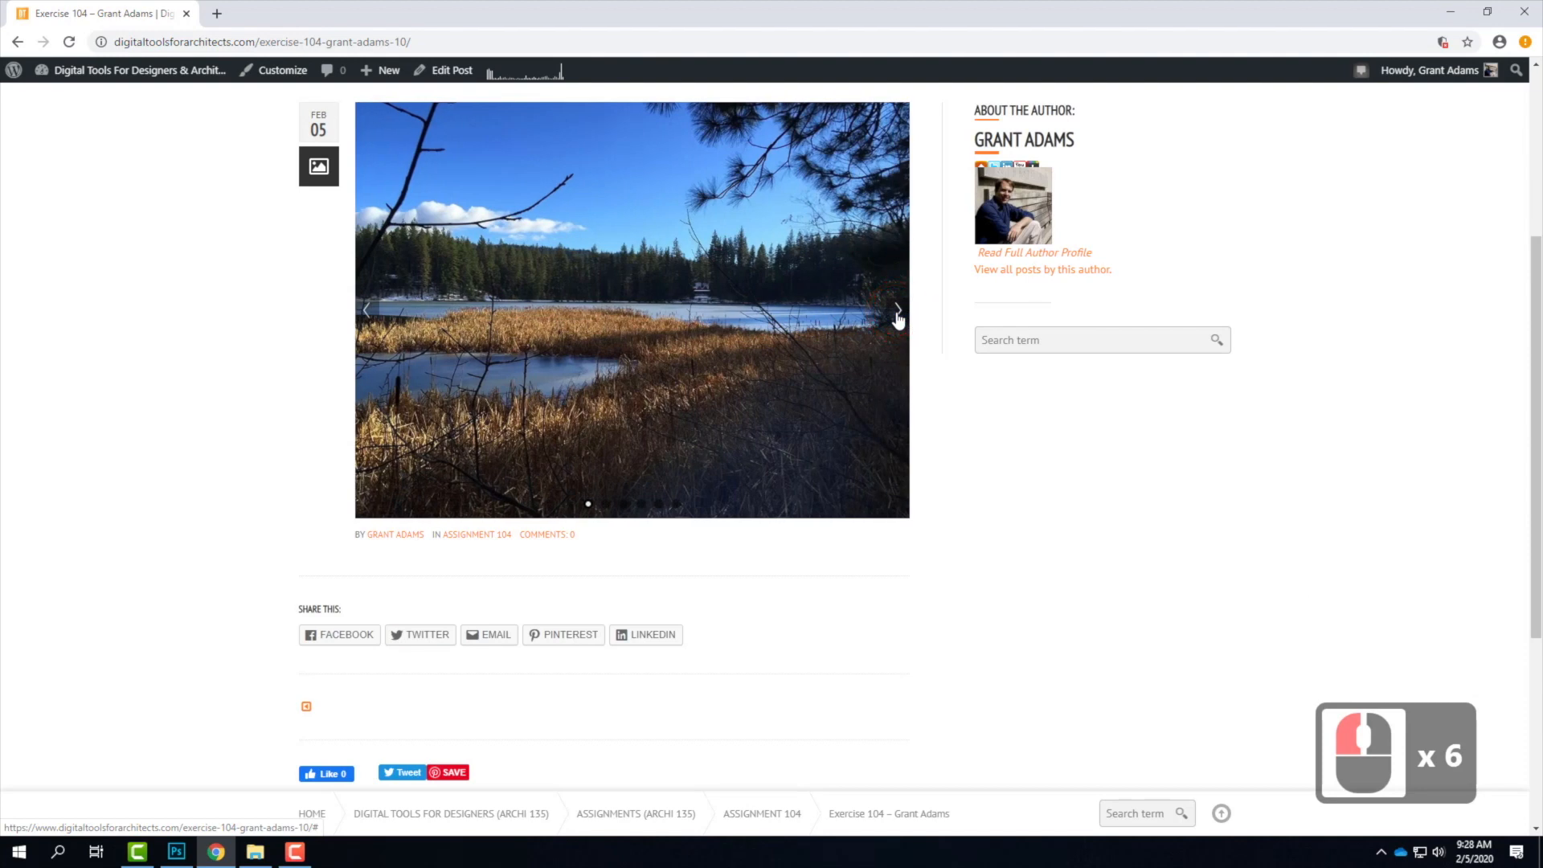
click(897, 312)
click(898, 312)
click(898, 312)
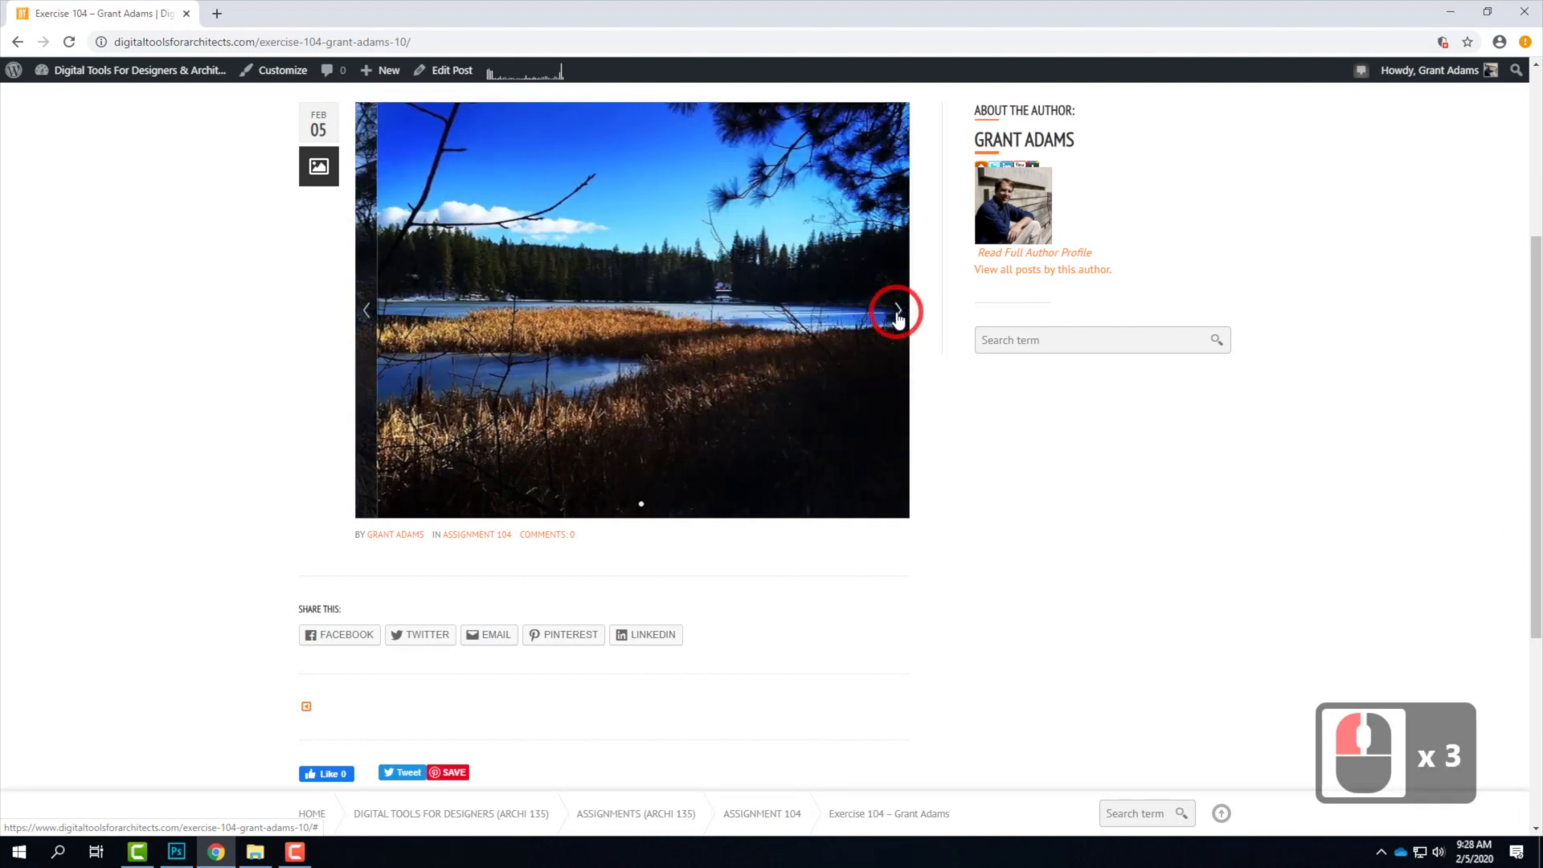
click(898, 312)
click(897, 314)
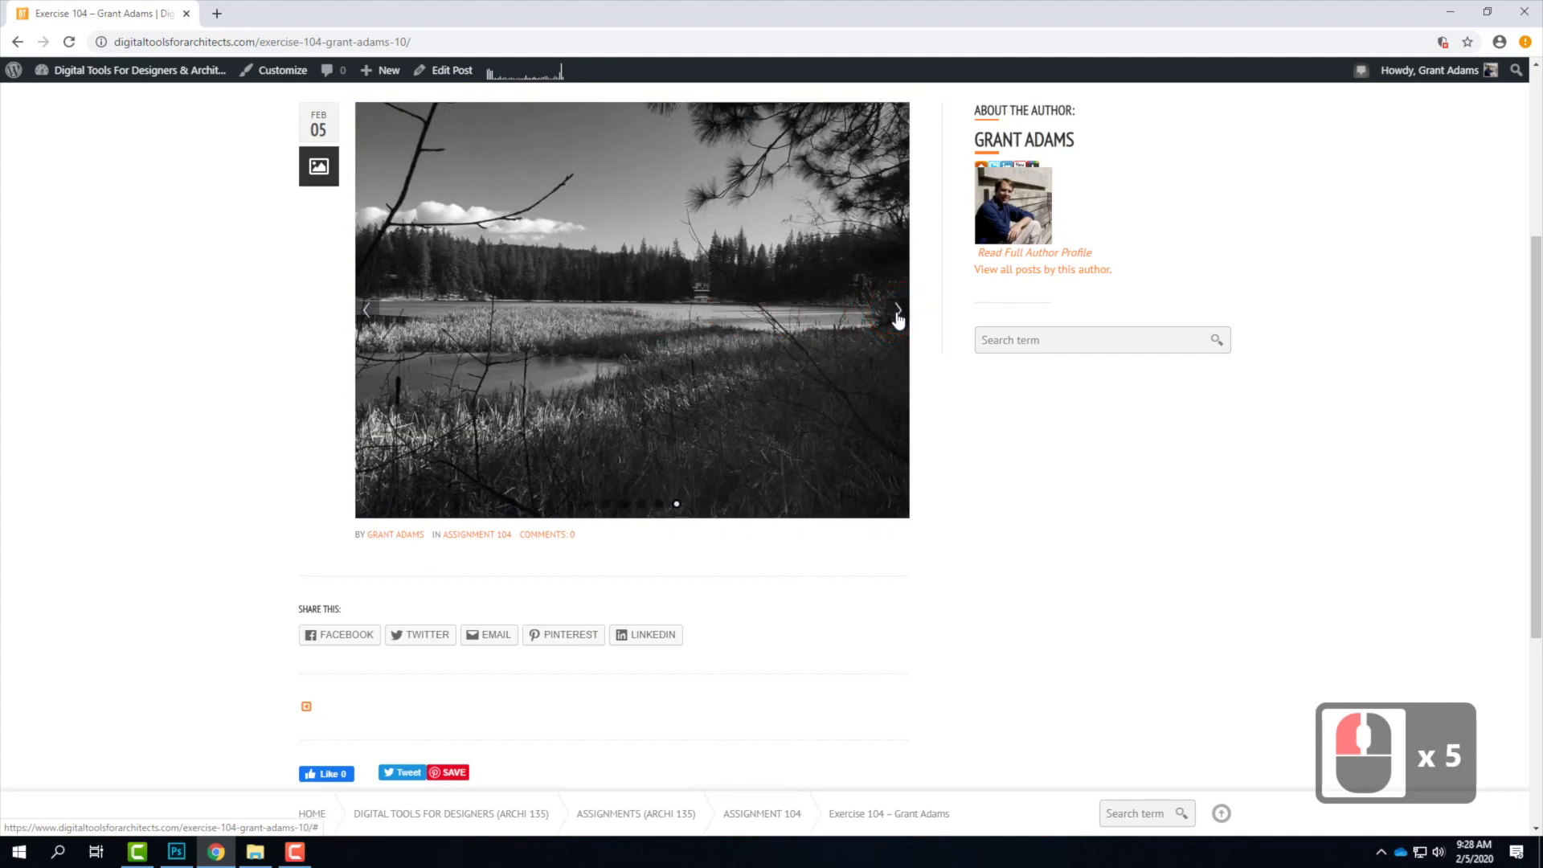
scroll(897, 319, up, 8)
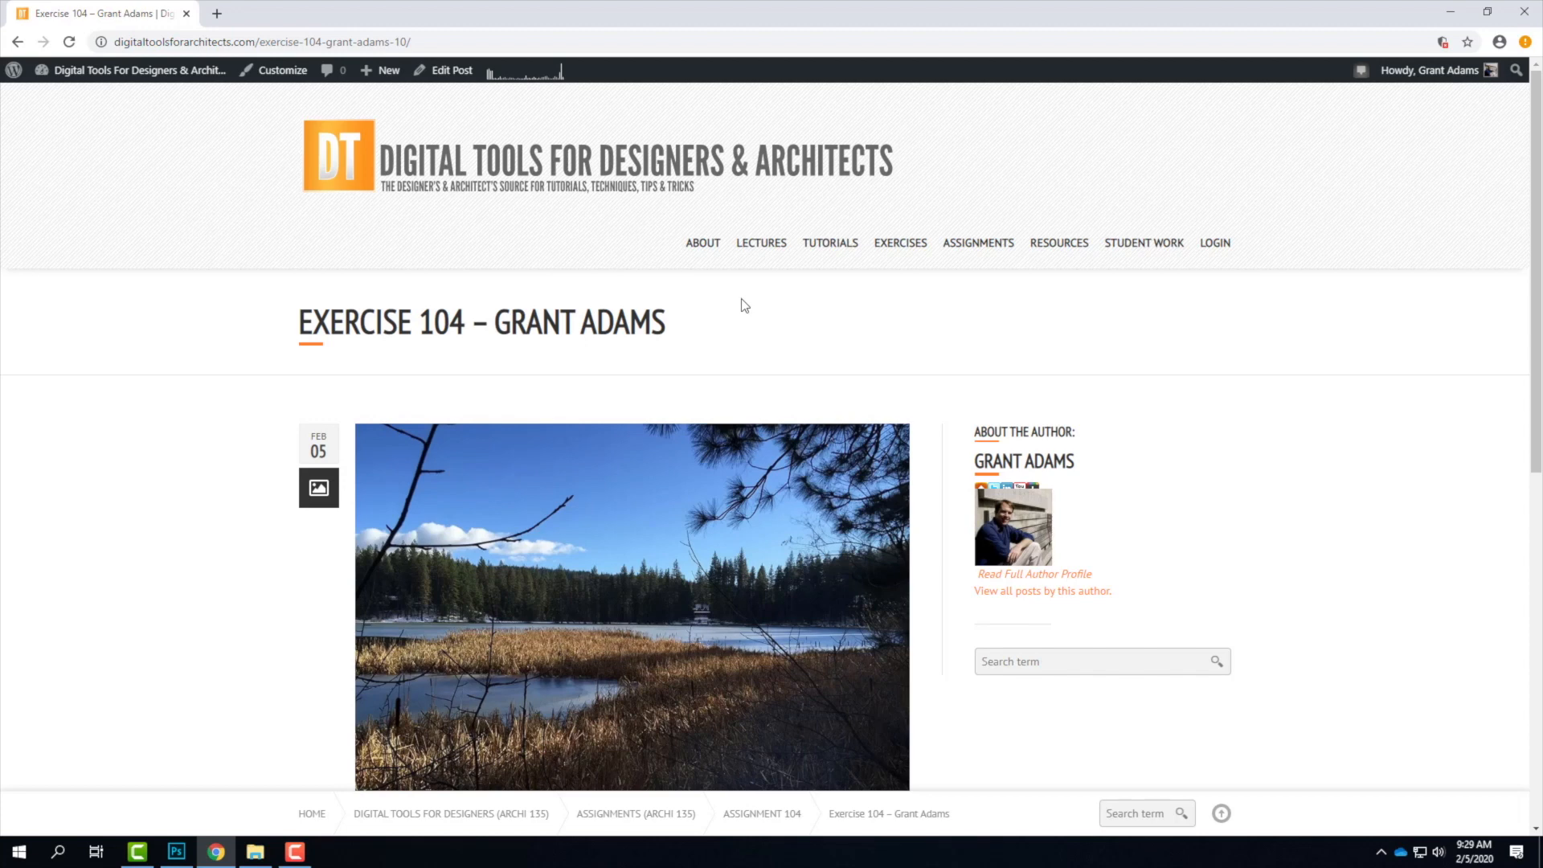
click(138, 854)
click(841, 407)
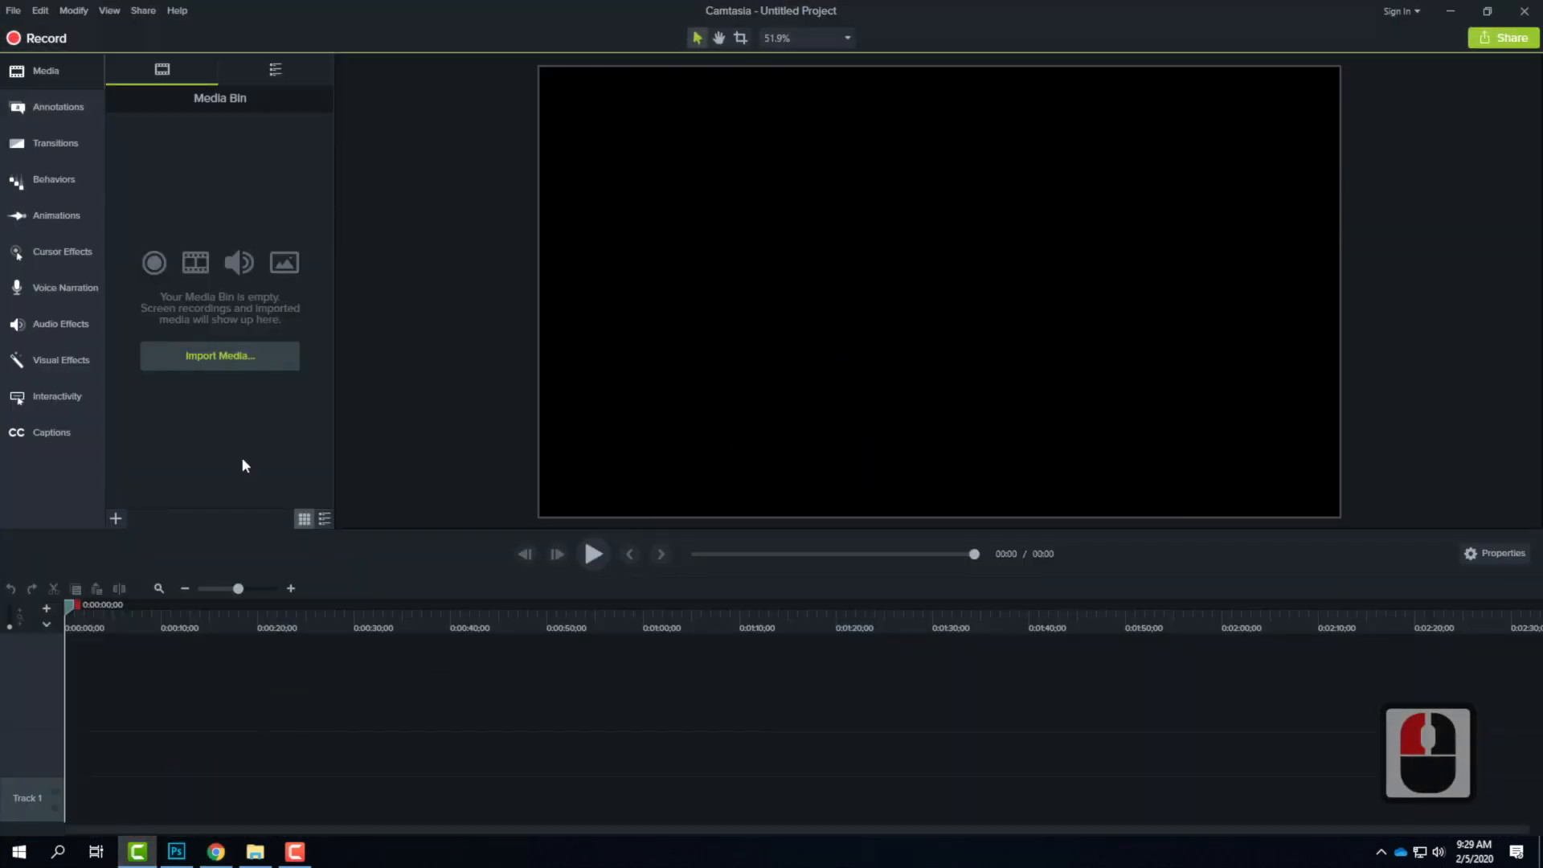
click(295, 852)
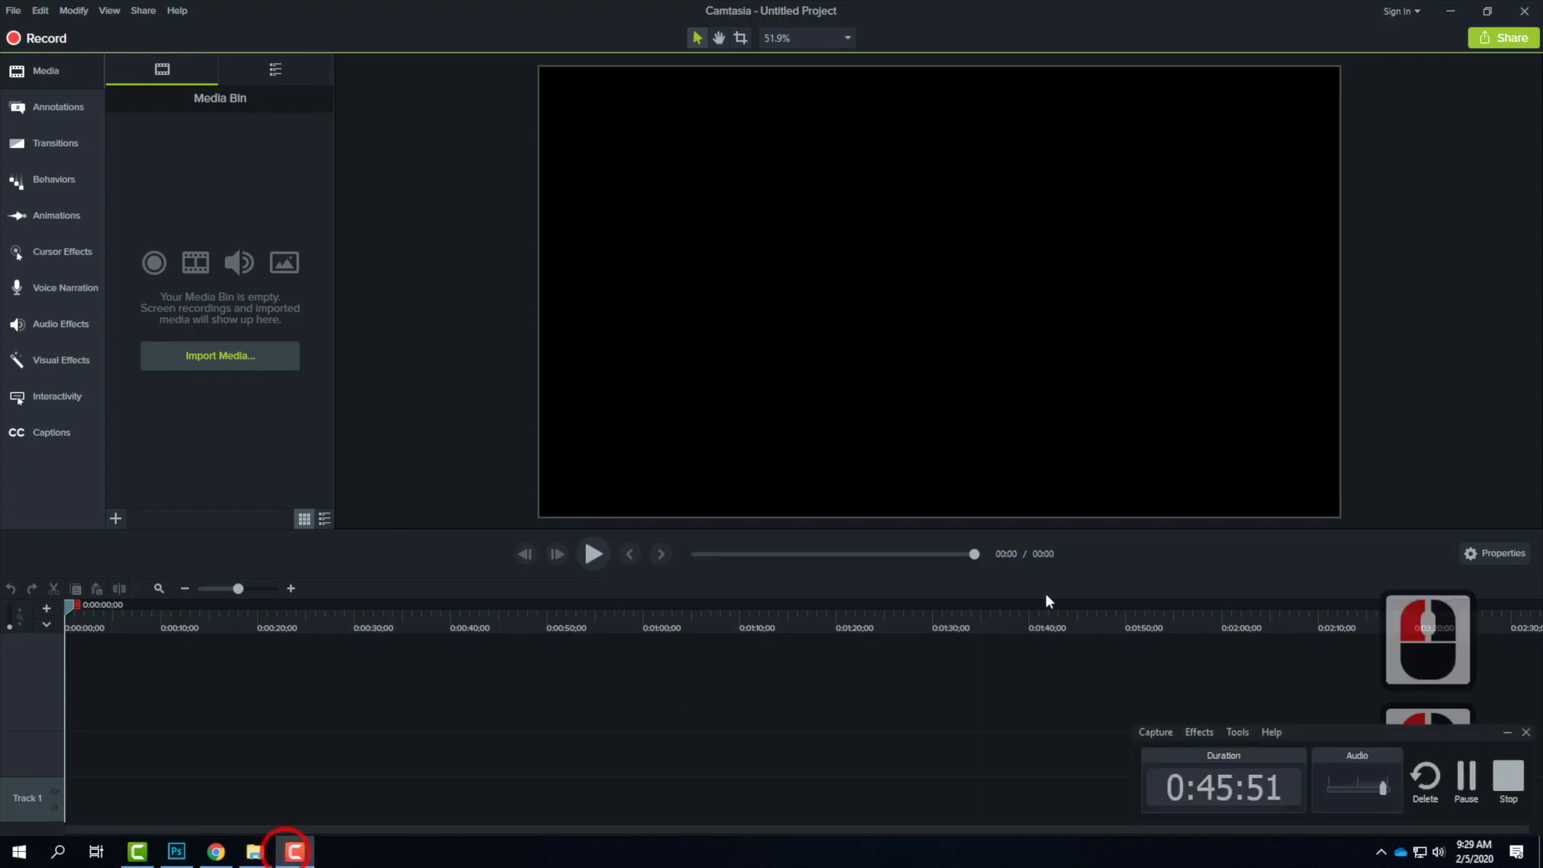